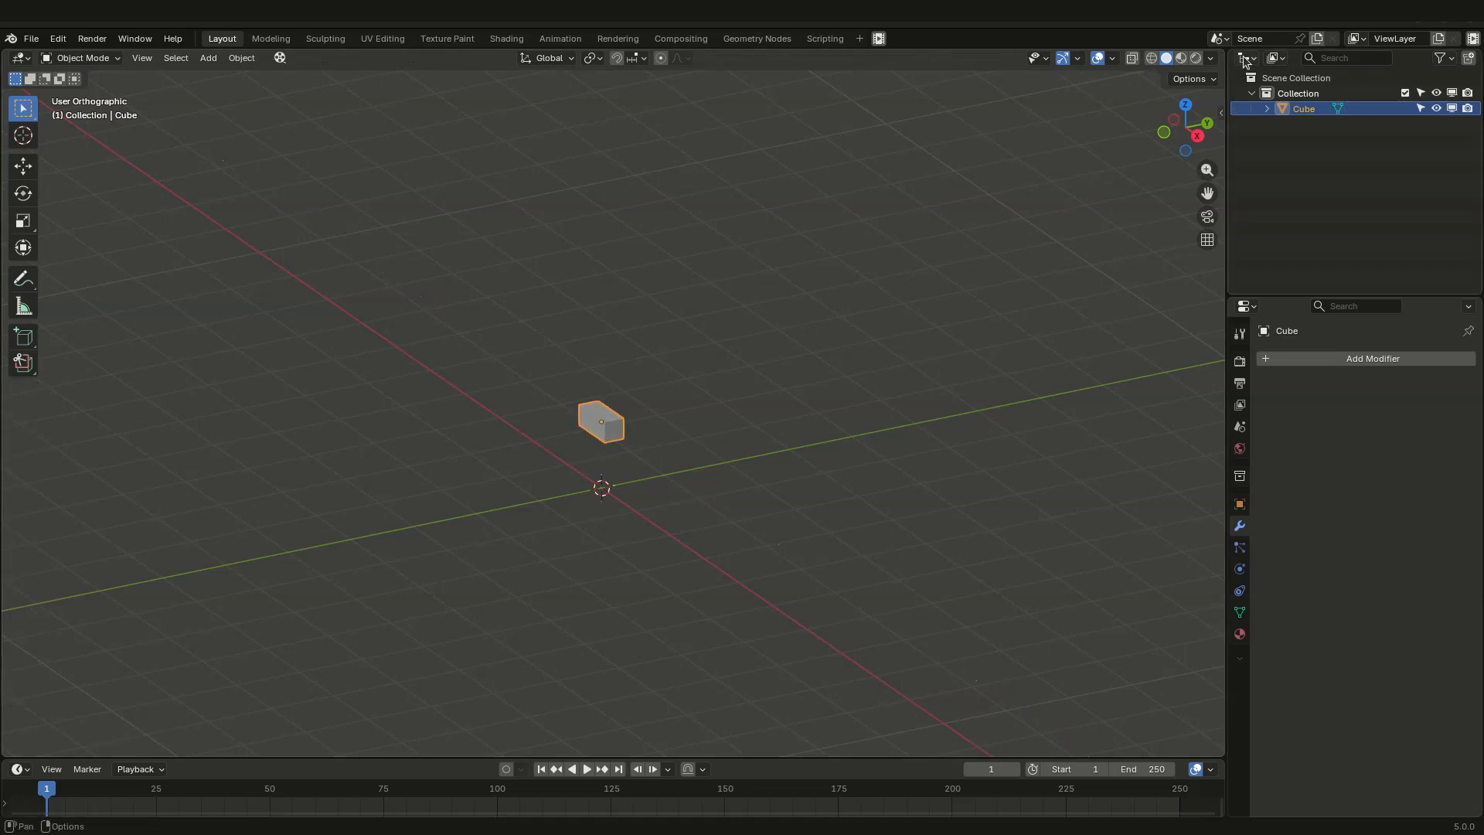
# Step: Enable the Screencast Keys display in the viewport, collapse its settings and hide the sidebar
pyautogui.click(1216, 118)
pyautogui.click(1222, 114)
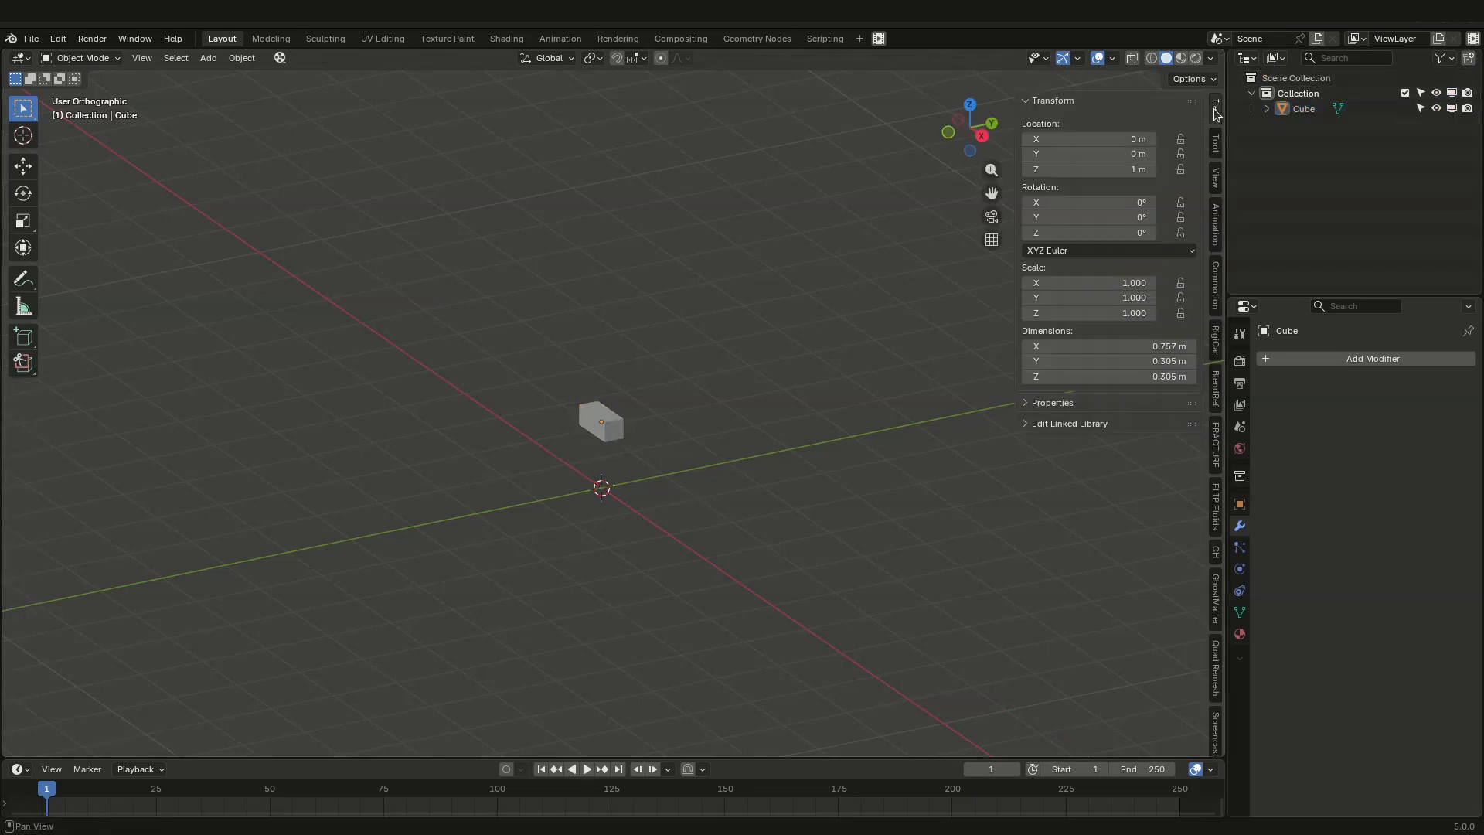
pyautogui.scroll(-2, 1218, 736)
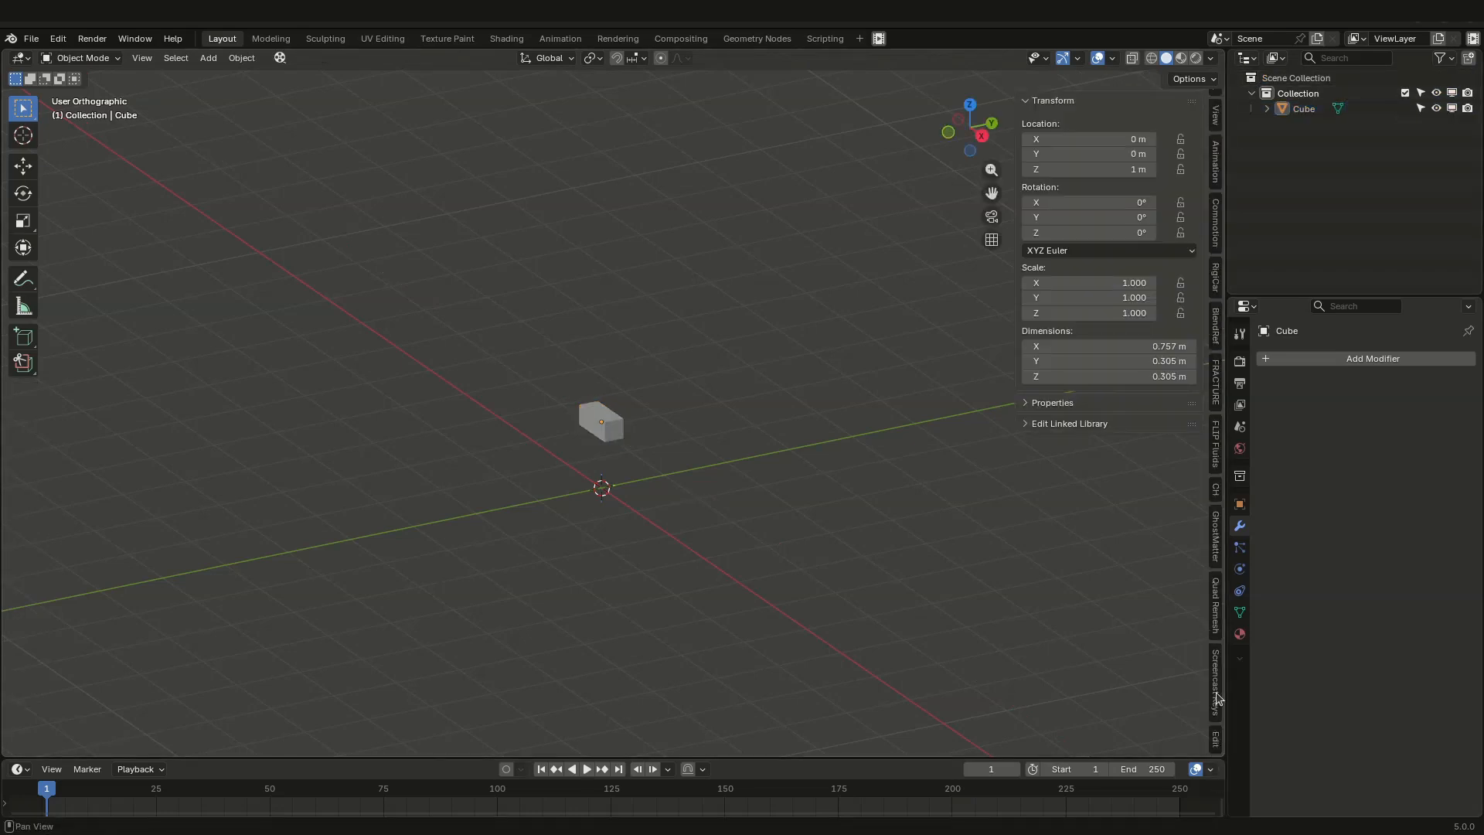
pyautogui.click(1217, 700)
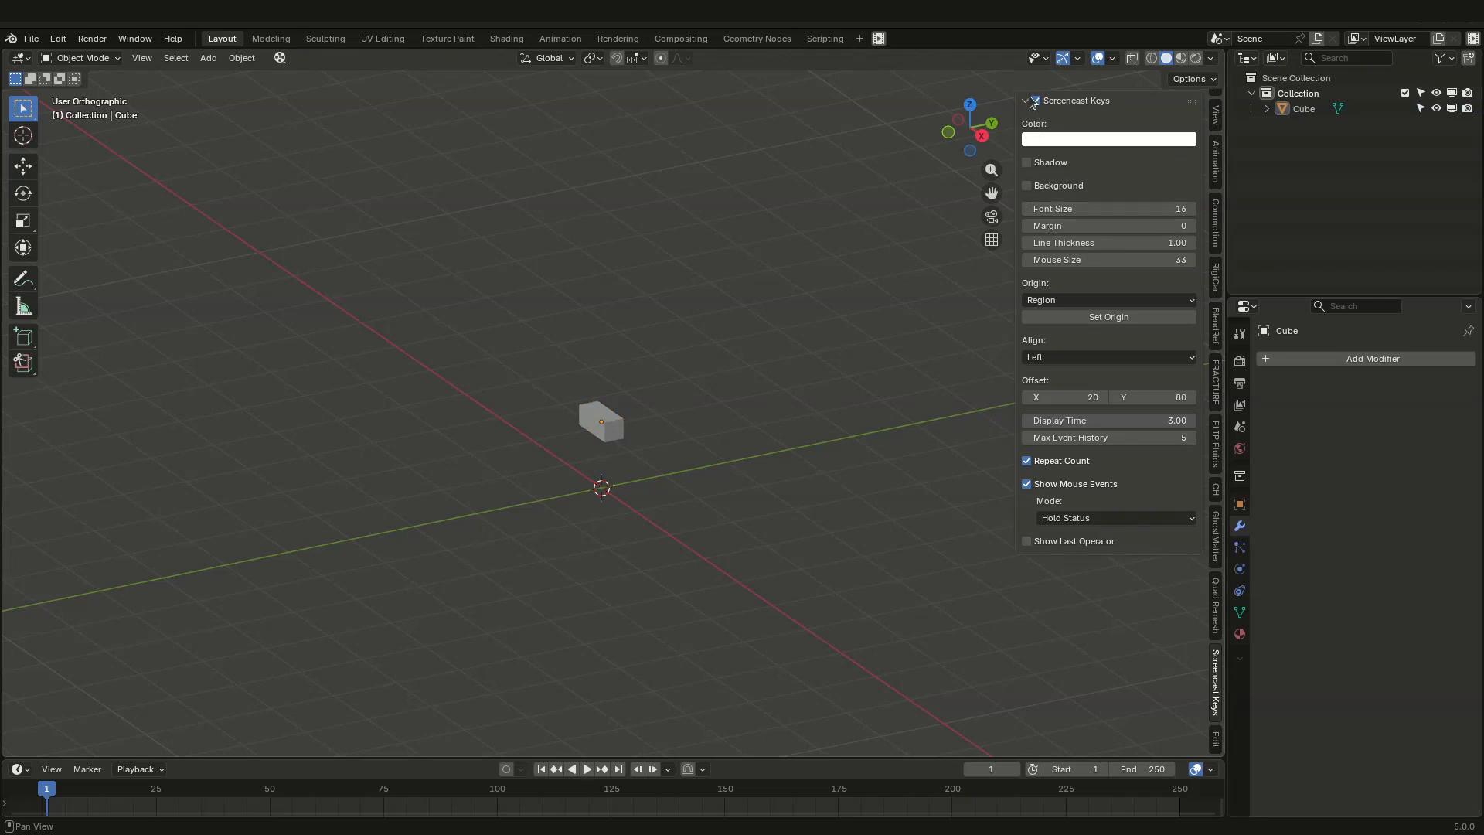
pyautogui.click(1036, 101)
pyautogui.click(1024, 102)
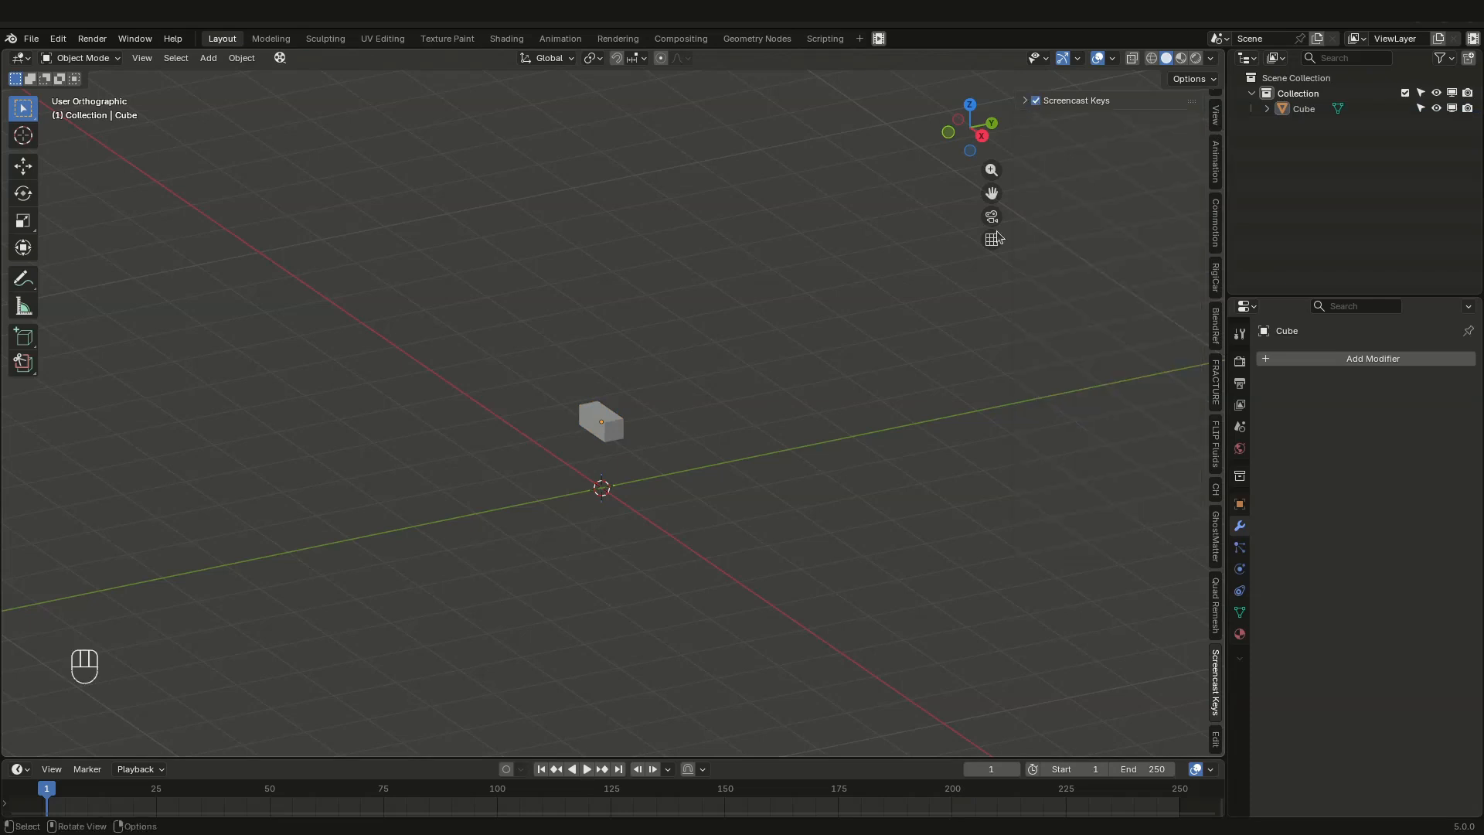
pyautogui.press('n')
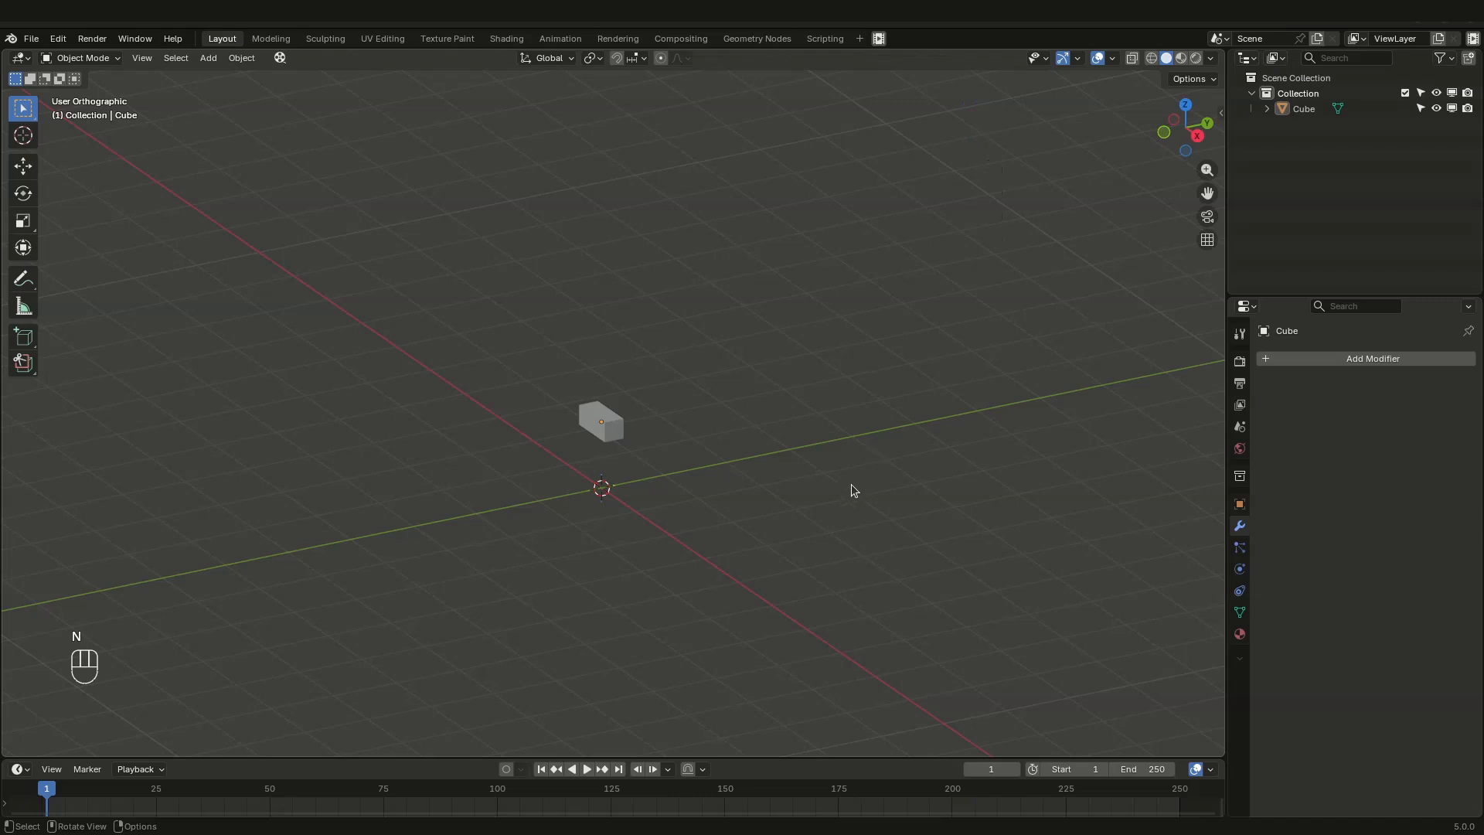
# Step: Bevel all edges of the box with one segment and an offset of about 0.019 m
pyautogui.moveTo(611, 443); pyautogui.dragTo(654, 409, button='middle')
pyautogui.click(558, 433)
pyautogui.scroll(8, 543, 419)
pyautogui.scroll(5, 632, 402)
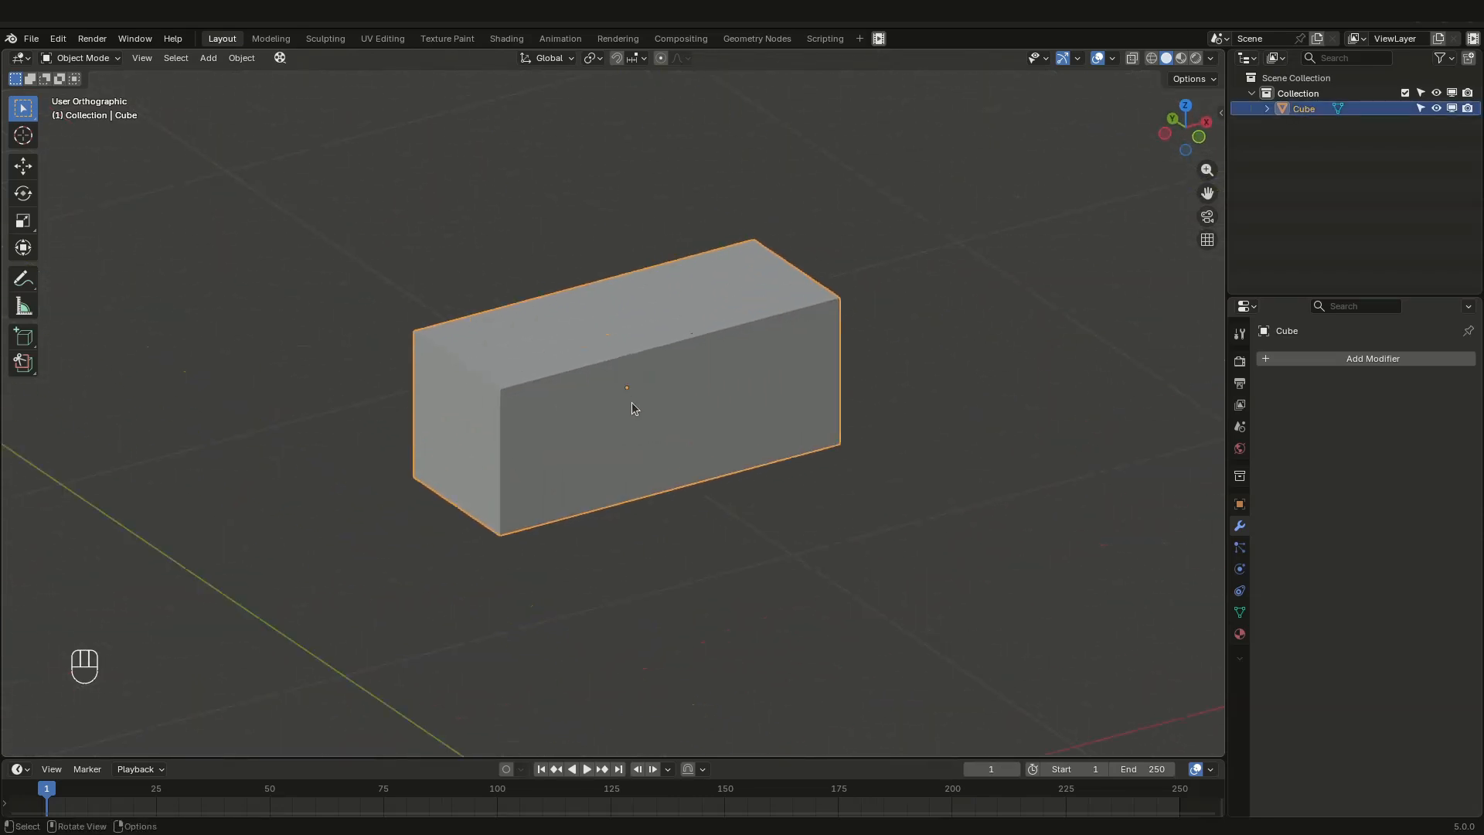
pyautogui.press('Tab')
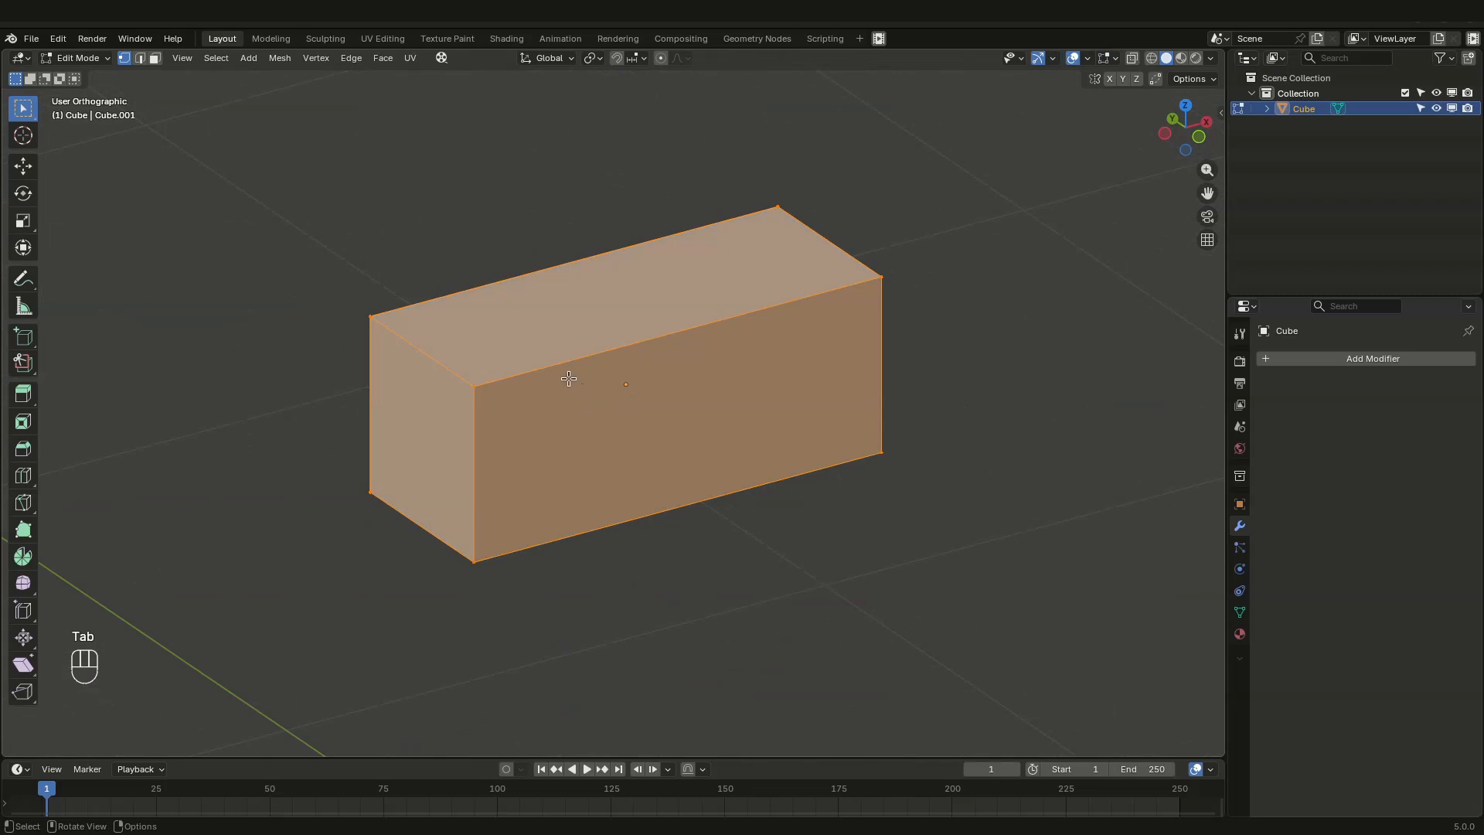
pyautogui.hotkey('ctrl', 'b')
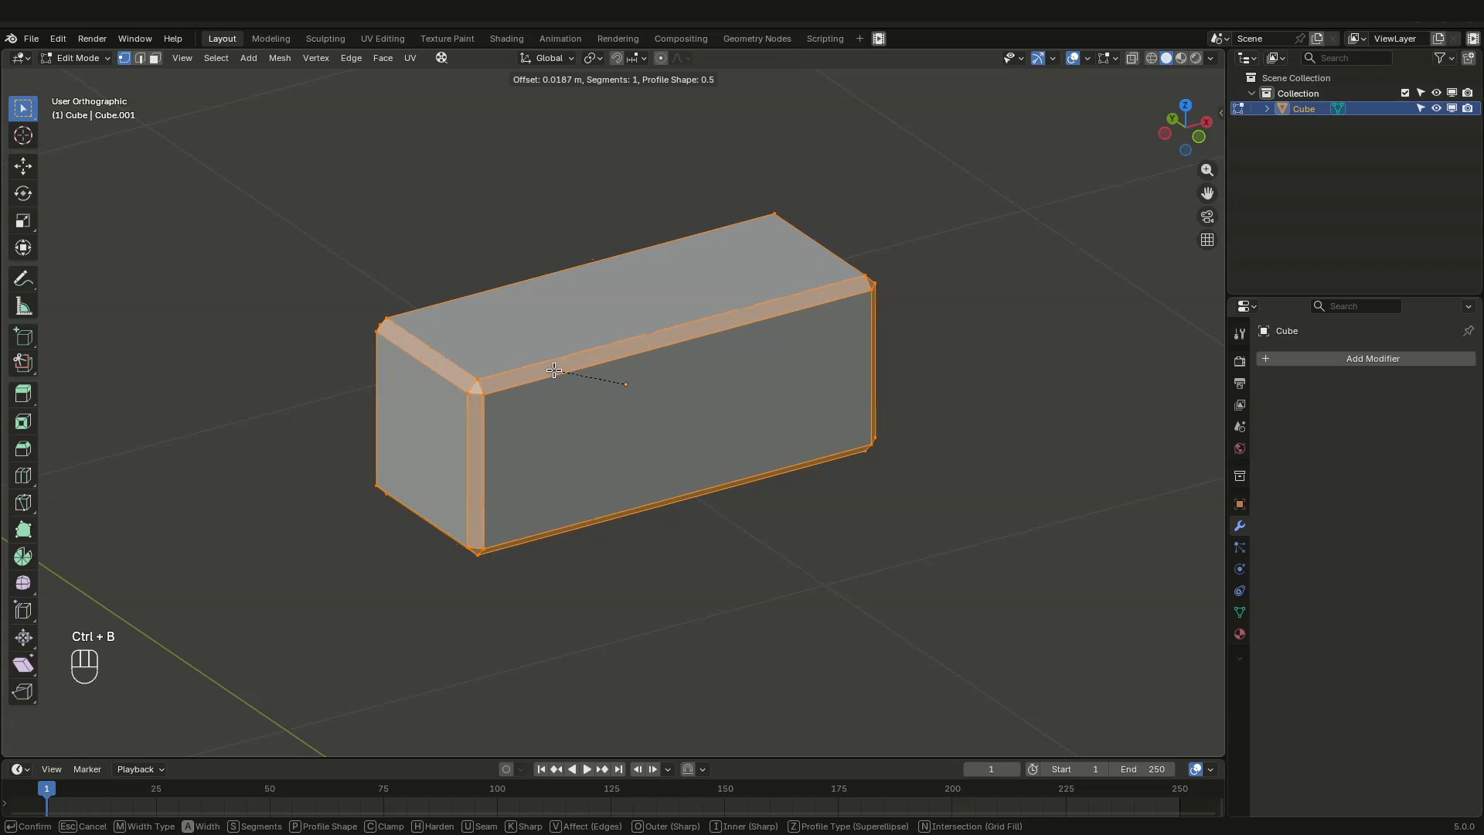
pyautogui.click(554, 371)
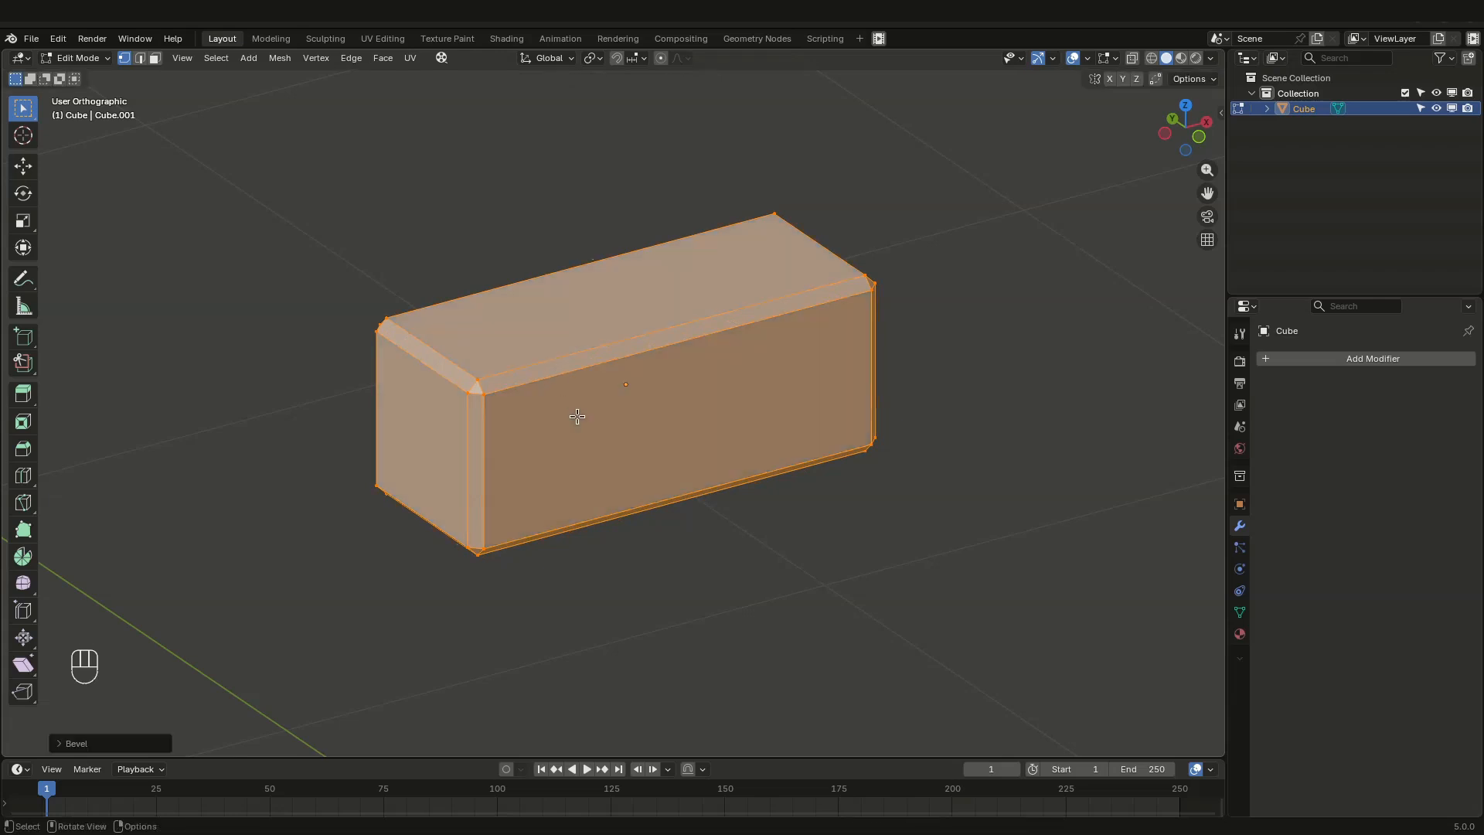
pyautogui.press('Tab')
# Step: Duplicate the beveled box, enlarge the copy slightly and move it back along Y behind the original's front face
pyautogui.hotkey('shift', 'd')
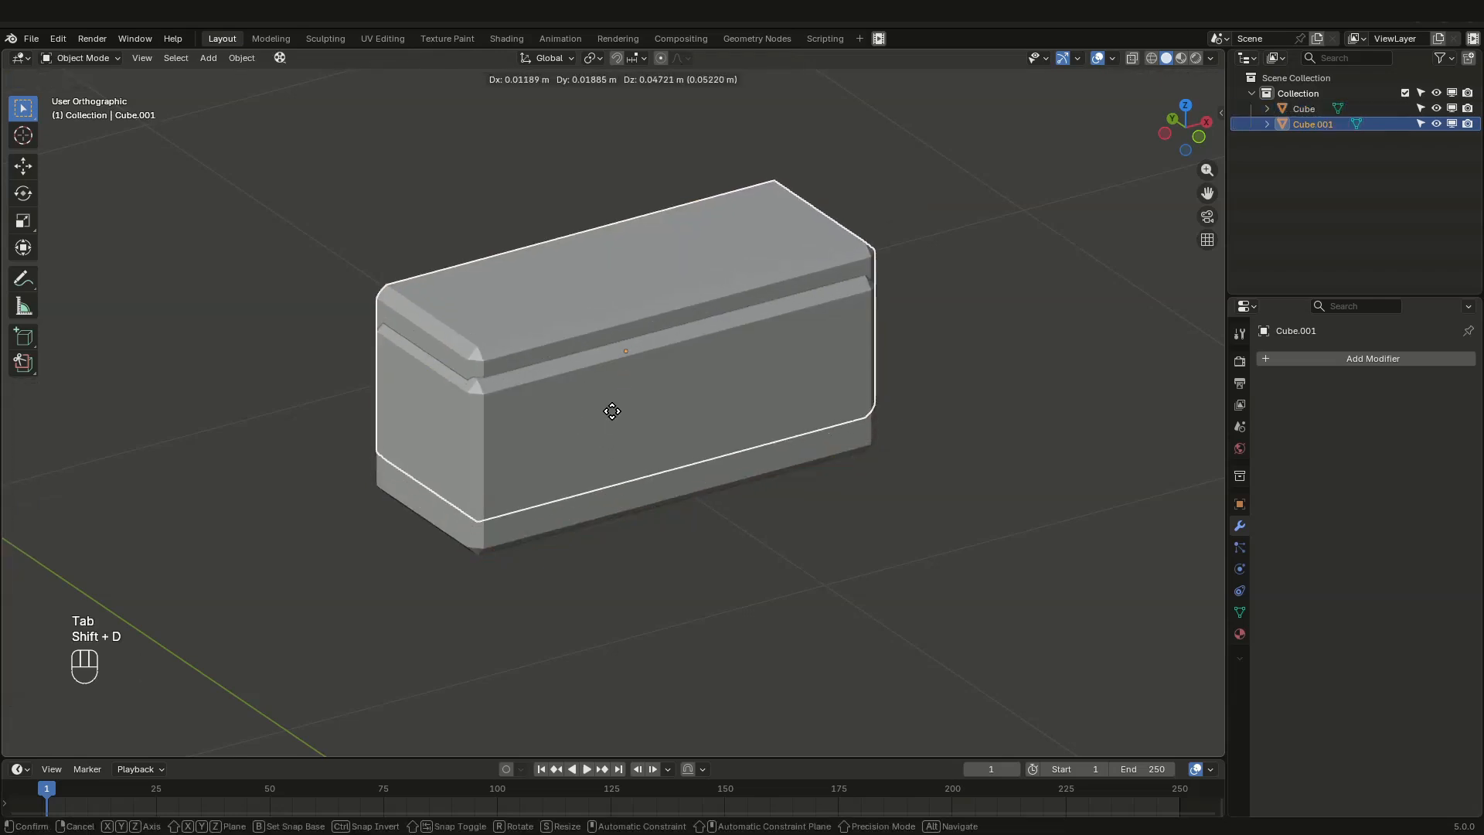
pyautogui.rightClick(639, 439)
pyautogui.press('g')
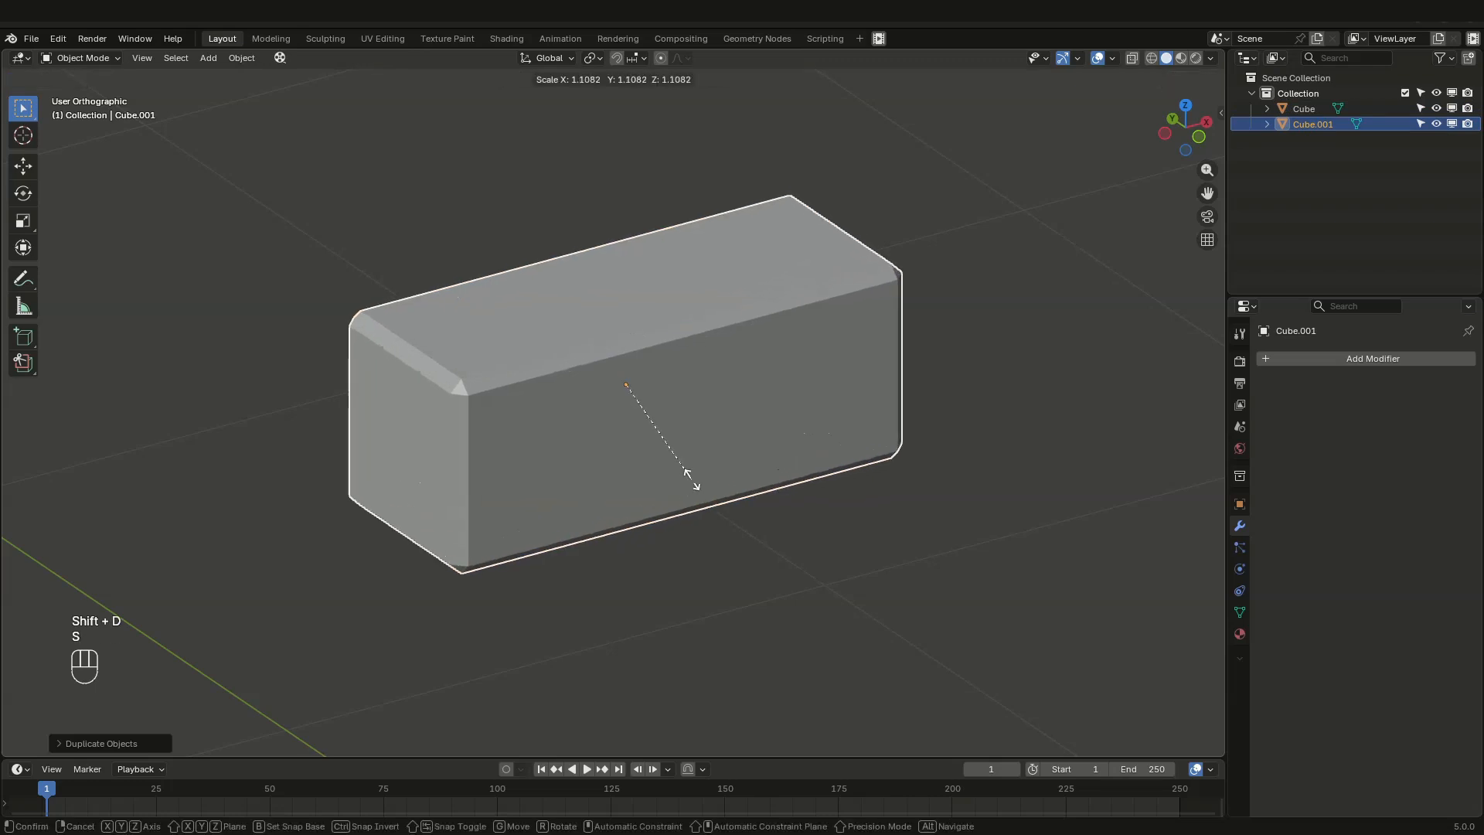
pyautogui.press('y')
pyautogui.click(759, 318)
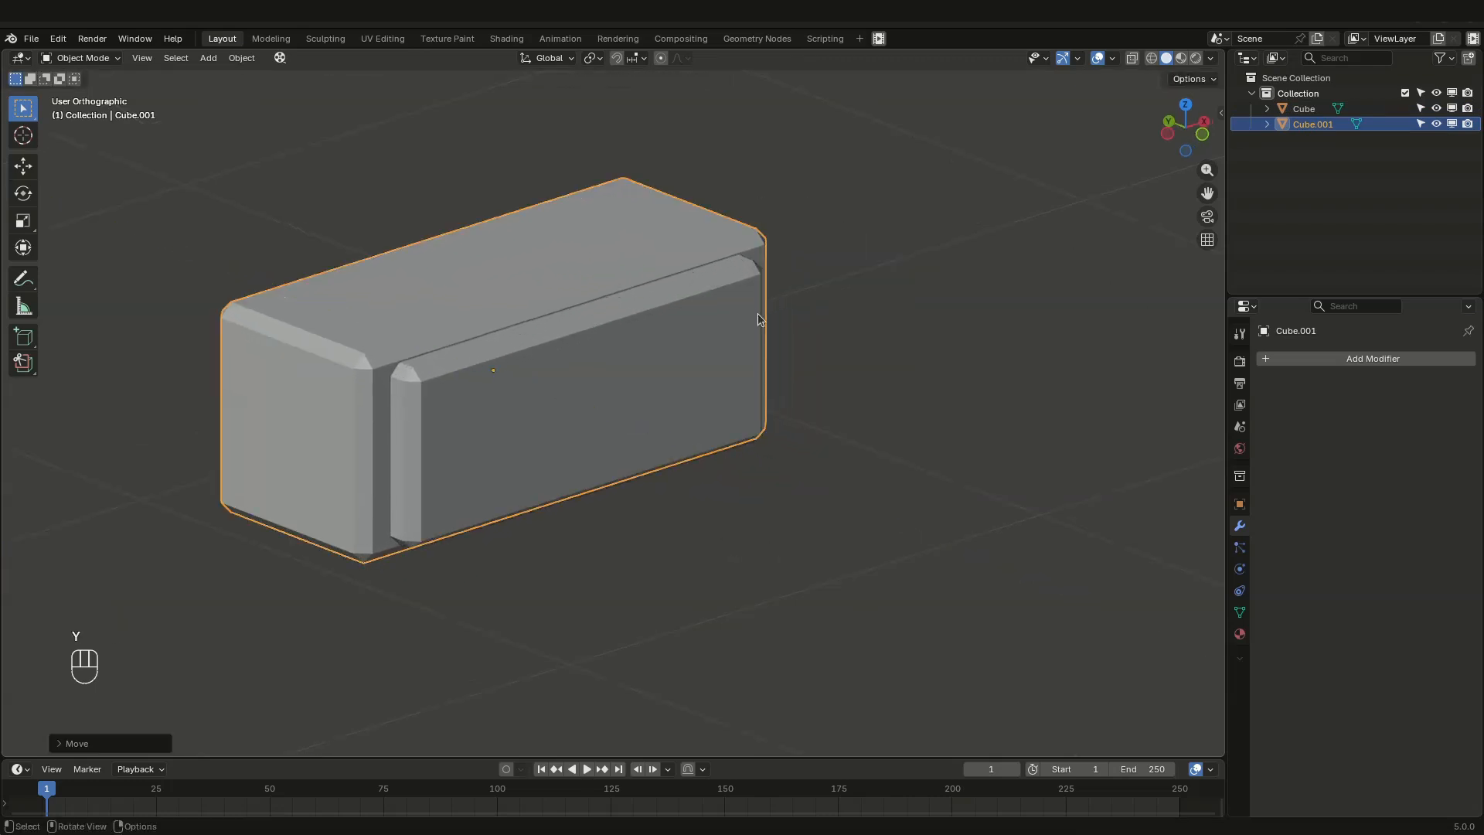
# Step: Scale the larger copy up along Z so it extends above and below the smaller box
pyautogui.press('s')
pyautogui.press('z')
pyautogui.click(848, 321)
pyautogui.moveTo(848, 321); pyautogui.dragTo(658, 300, button='middle')
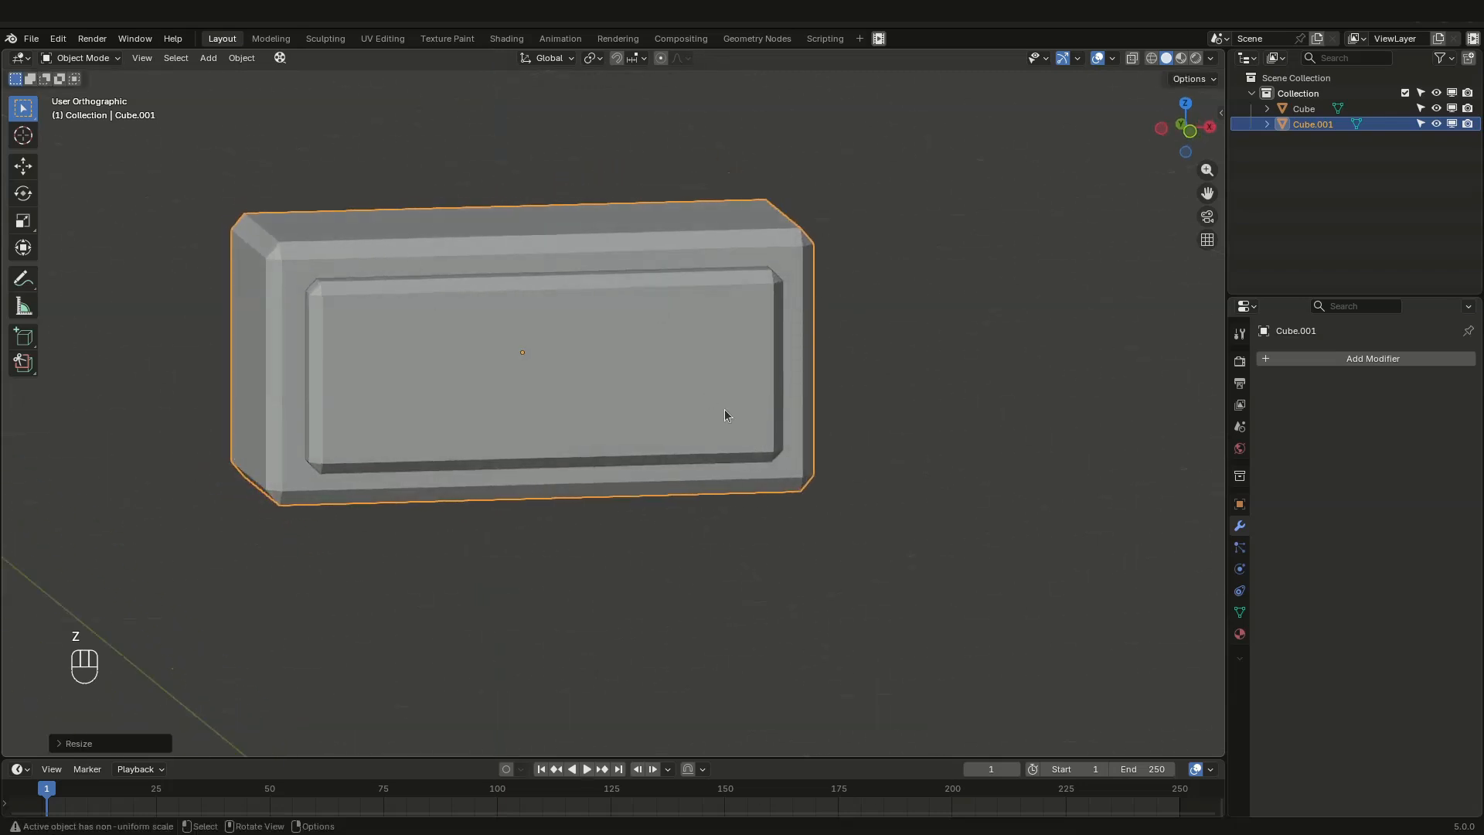
pyautogui.moveTo(725, 415); pyautogui.dragTo(785, 254, button='middle')
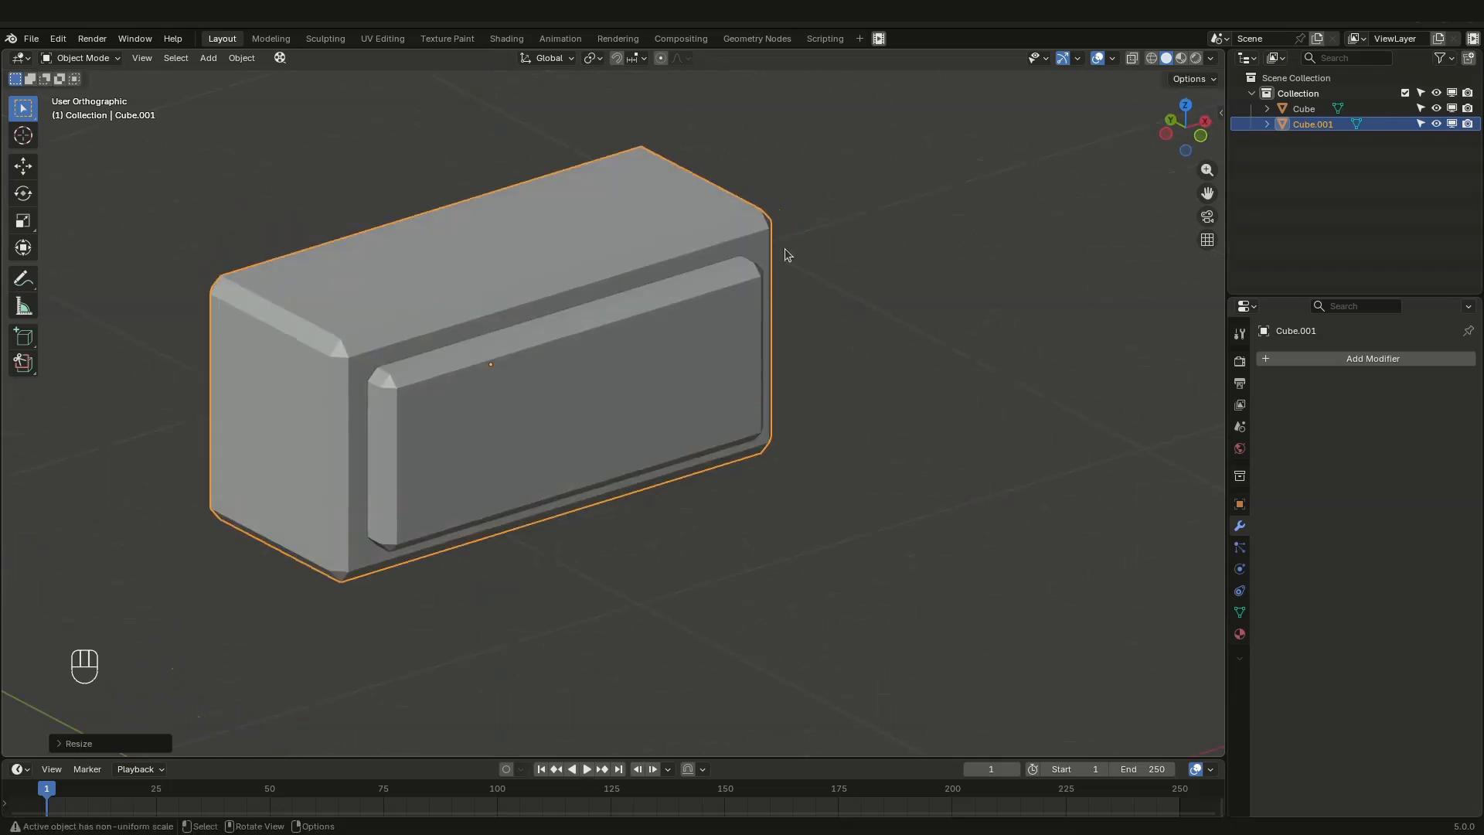
# Step: Turn on the wireframe overlay in the viewport to show the edges of both boxes
pyautogui.click(1113, 59)
pyautogui.click(1009, 320)
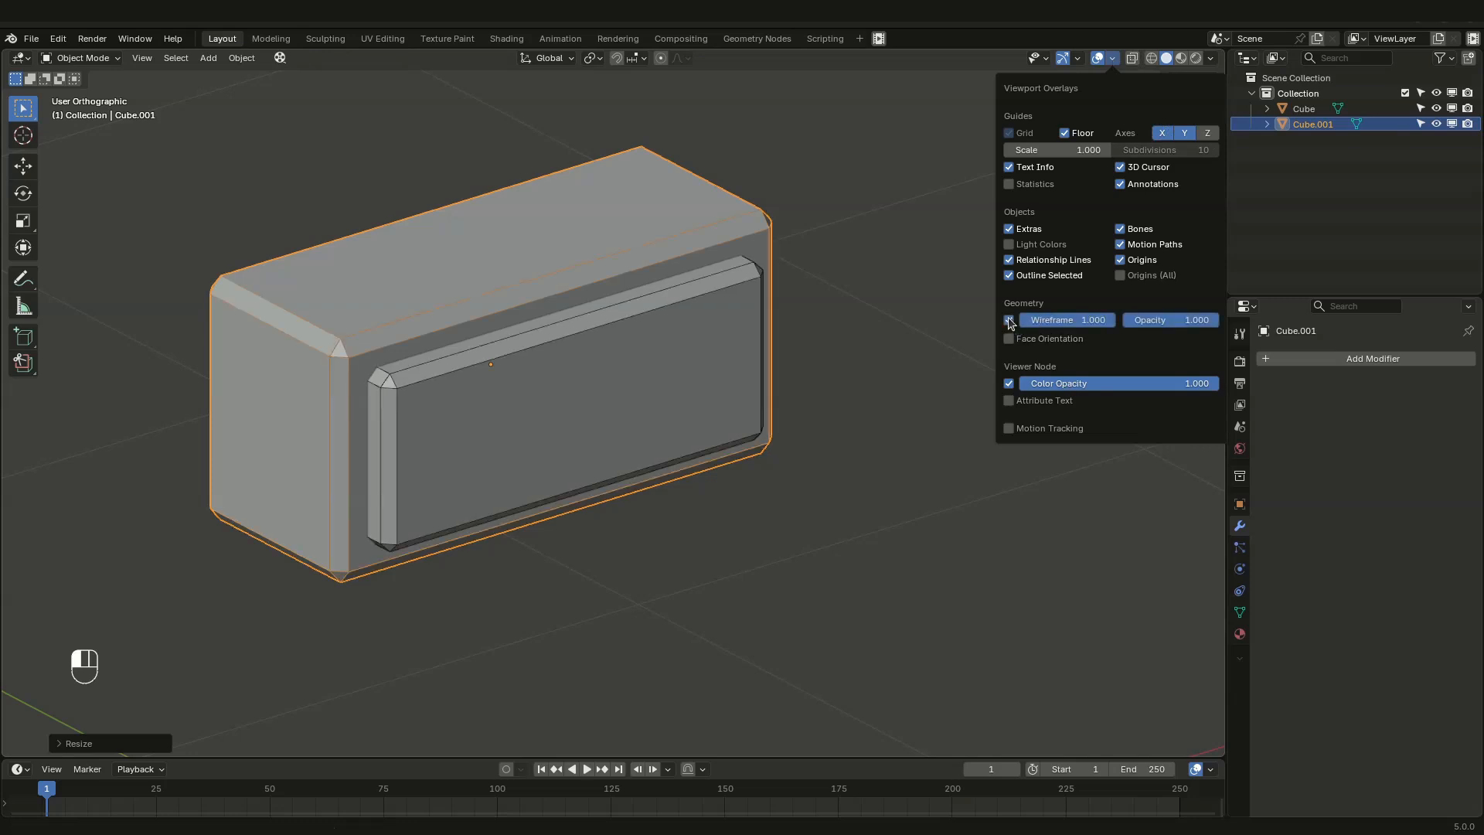
pyautogui.moveTo(462, 294); pyautogui.dragTo(409, 304, button='middle')
pyautogui.press('Tab')
pyautogui.press('Tab')
pyautogui.click(410, 395)
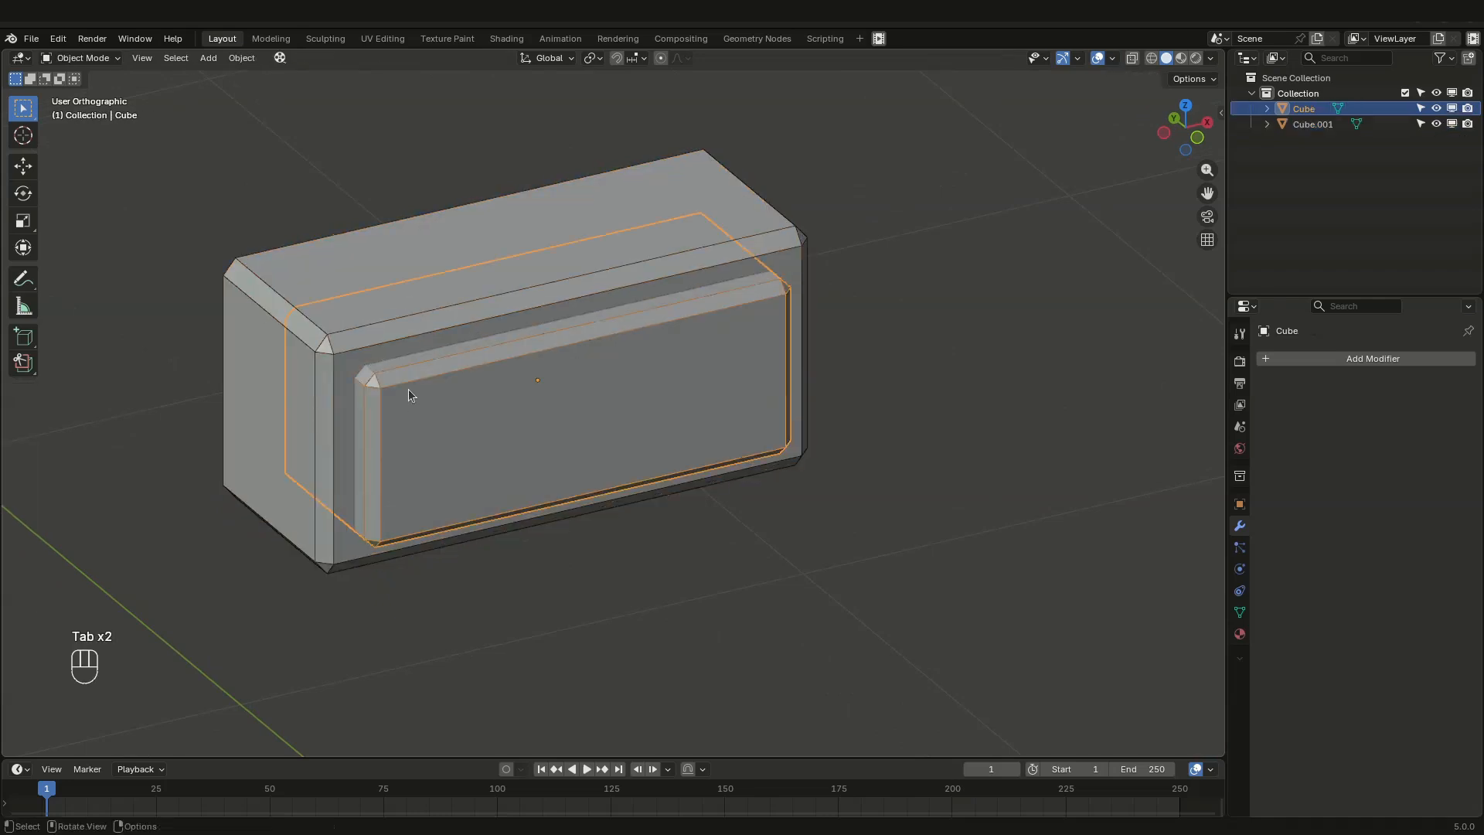
# Step: Add 10 evenly spaced loop cuts across the length of the larger box
pyautogui.click(405, 326)
pyautogui.press('Tab')
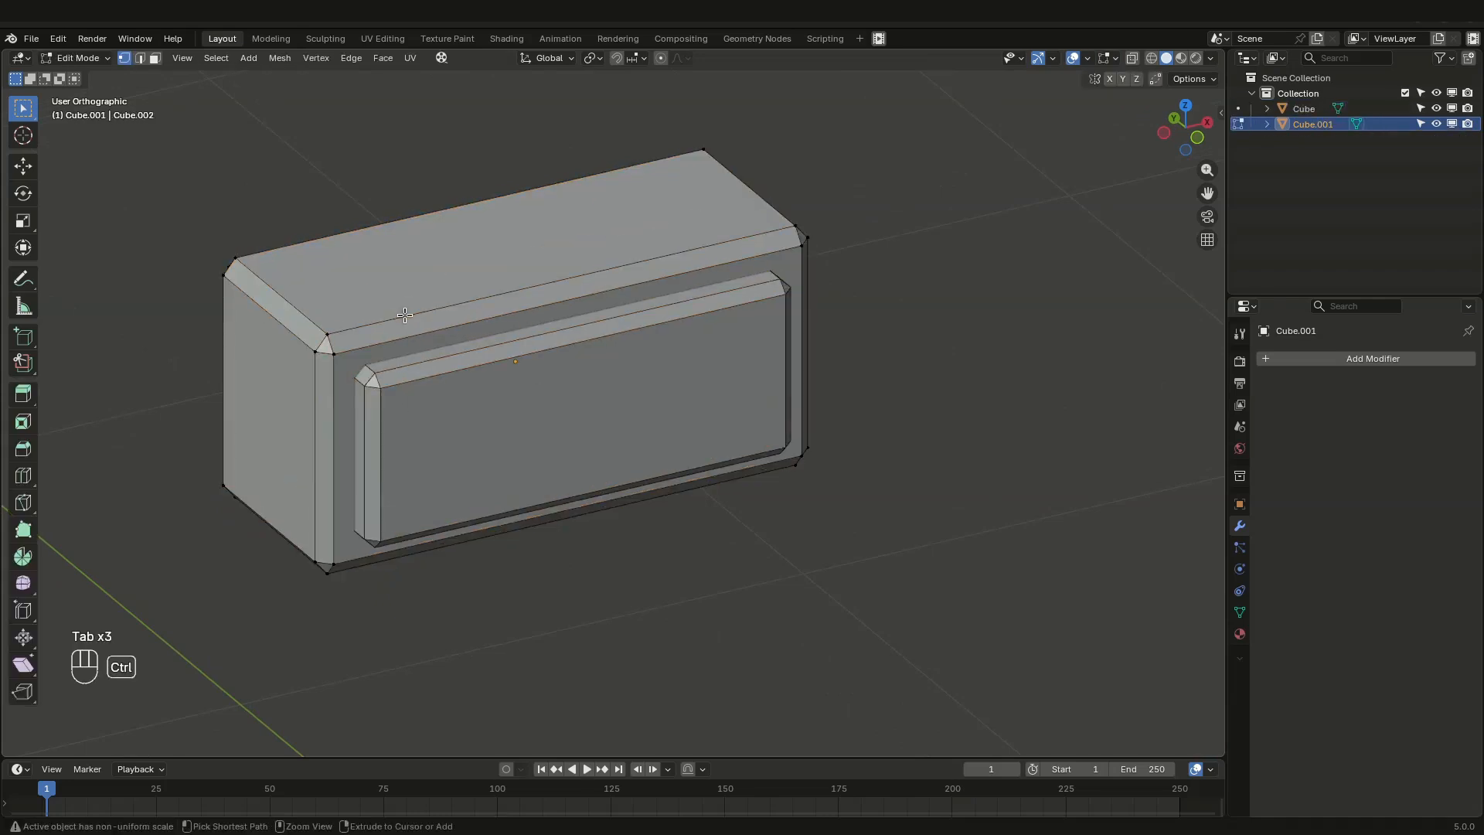
pyautogui.hotkey('ctrl', 'r')
pyautogui.scroll(10, 405, 318)
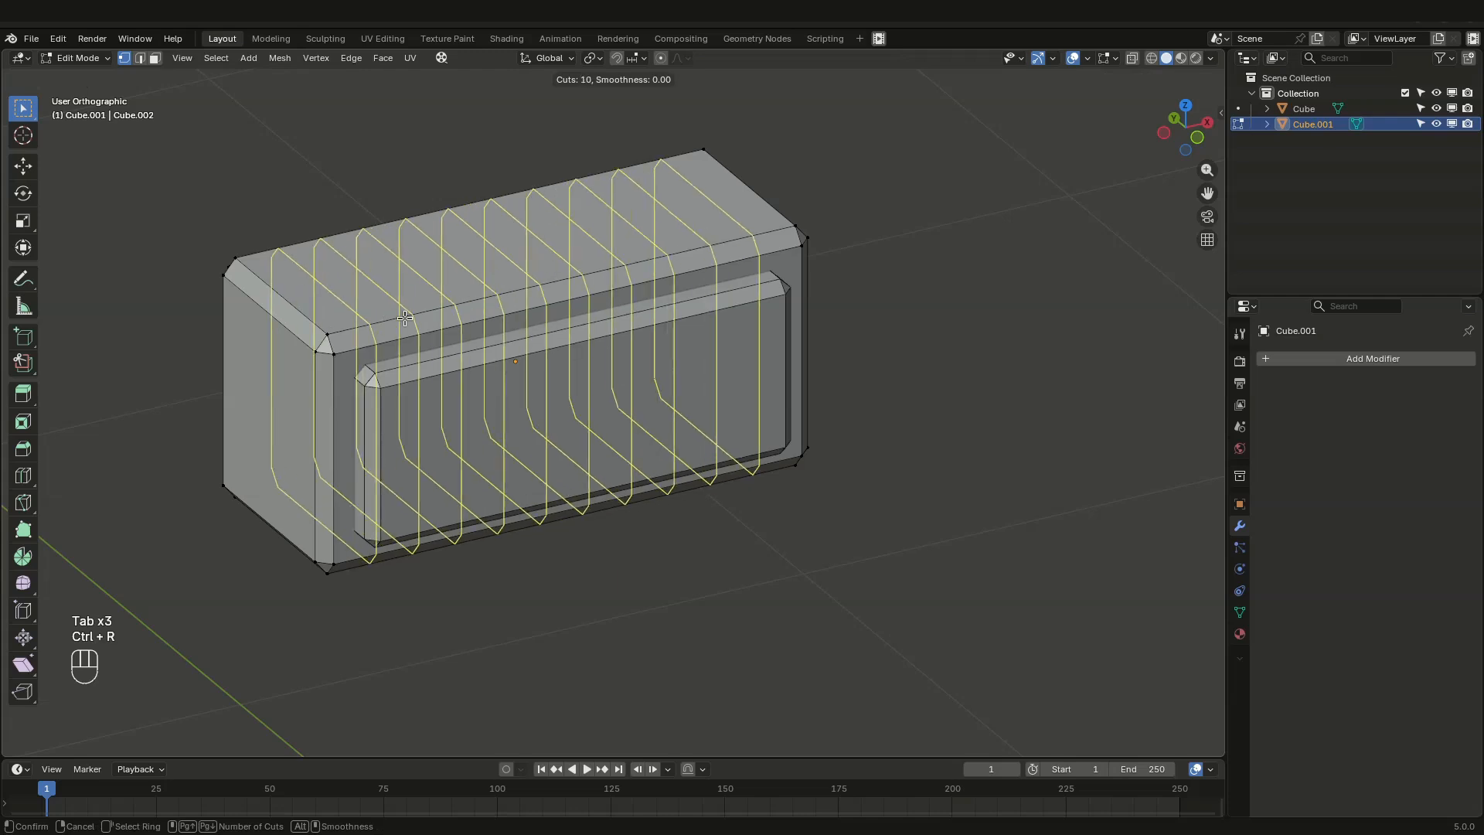
pyautogui.click(405, 318)
pyautogui.rightClick(405, 318)
# Step: Add 5 evenly spaced lengthwise loop cuts across the depth of the larger box
pyautogui.moveTo(397, 320); pyautogui.dragTo(460, 331, button='middle')
pyautogui.hotkey('ctrl', 'r')
pyautogui.scroll(4, 332, 329)
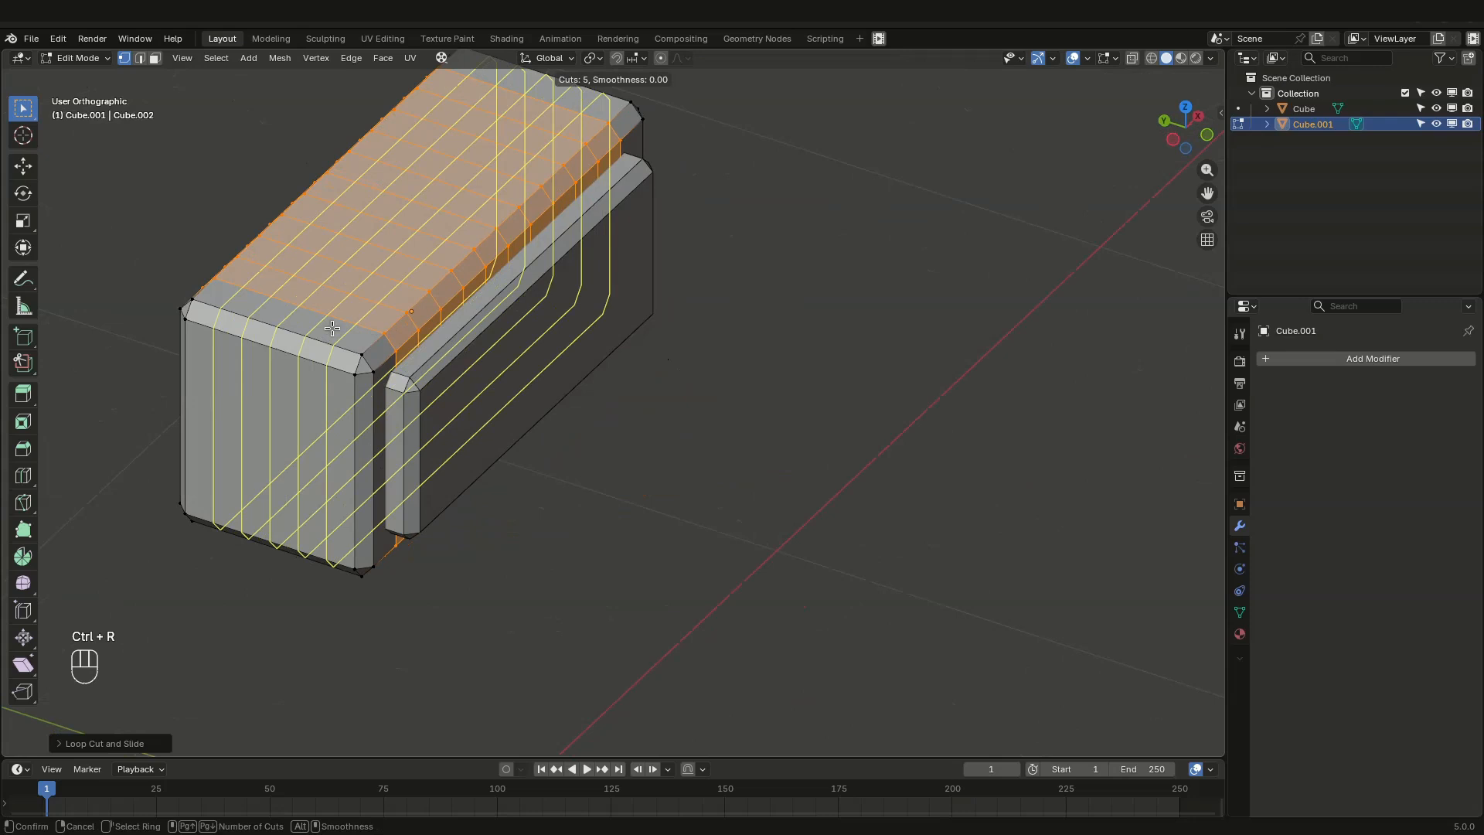
pyautogui.click(332, 328)
pyautogui.rightClick(333, 328)
# Step: Add evenly spaced horizontal loop cuts along the larger box's height and return to Object Mode
pyautogui.hotkey('ctrl', 'r')
pyautogui.scroll(5, 316, 426)
pyautogui.click(315, 426)
pyautogui.rightClick(315, 426)
pyautogui.moveTo(315, 427); pyautogui.dragTo(295, 379, button='middle')
pyautogui.scroll(-3, 474, 368)
pyautogui.moveTo(568, 321); pyautogui.dragTo(573, 467, button='middle')
pyautogui.press('Tab')
# Step: Join the larger box into the smaller one with a Boolean union and apply the modifier
pyautogui.moveTo(678, 397)
pyautogui.mouseDown(button='middle')
pyautogui.moveTo(794, 390)
pyautogui.moveTo(689, 410)
pyautogui.moveTo(683, 373)
pyautogui.moveTo(699, 380)
pyautogui.mouseUp(button='middle')
pyautogui.keyDown('shift'); pyautogui.click(756, 369); pyautogui.keyUp('shift')
pyautogui.press('ctrl+KP_Add')
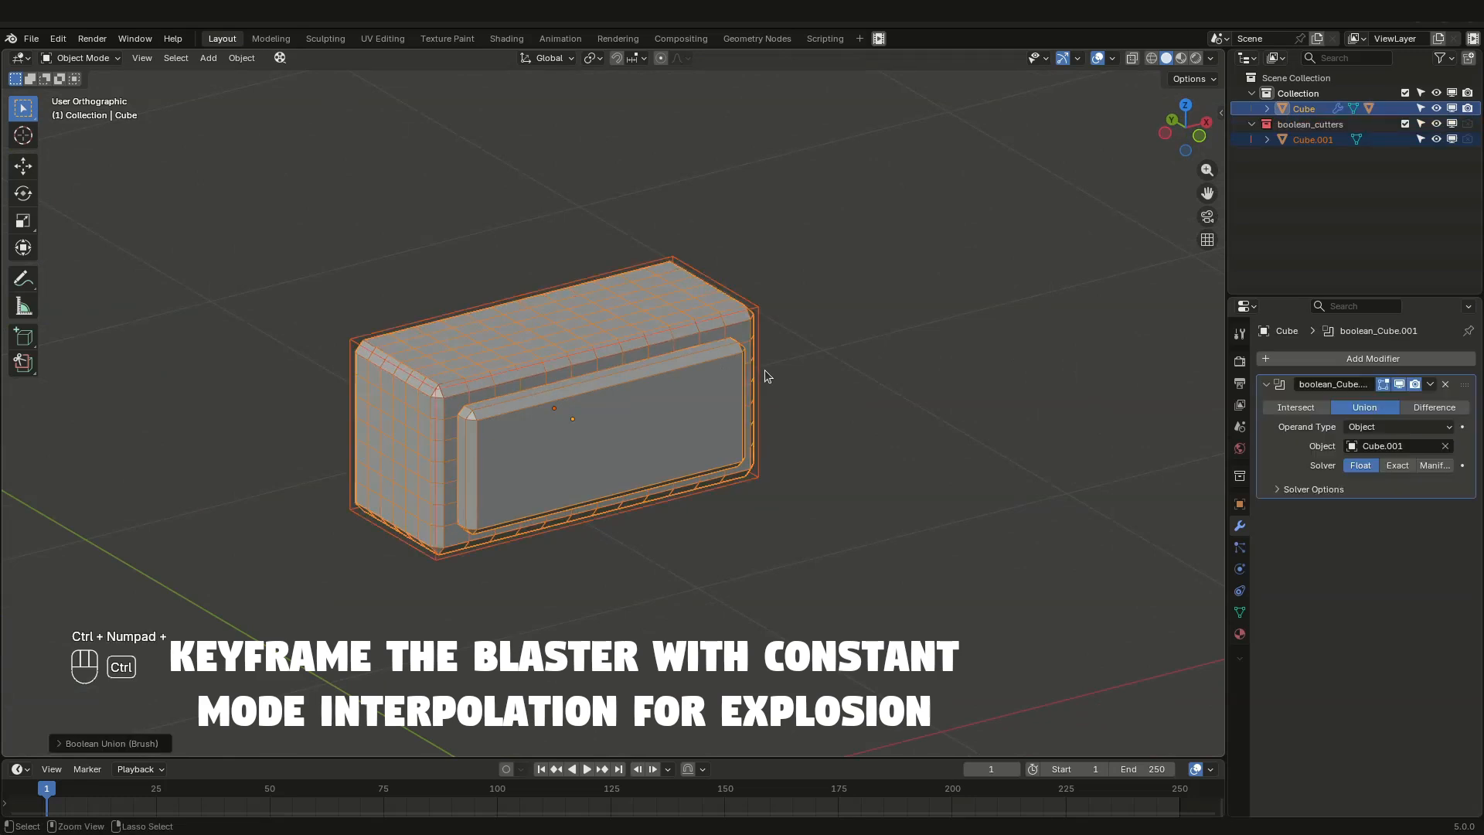
pyautogui.moveTo(776, 365); pyautogui.dragTo(756, 340, button='middle')
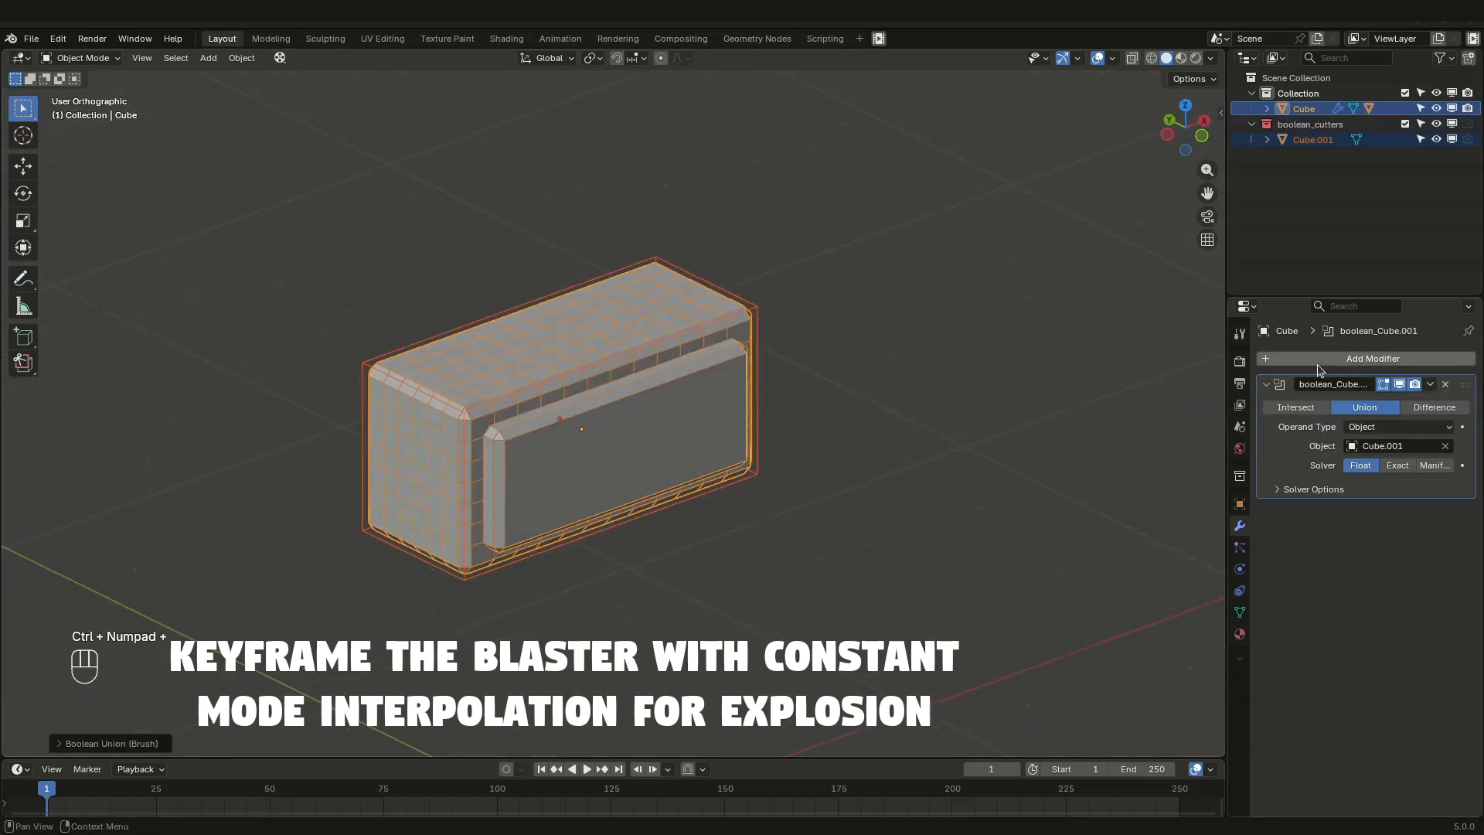
pyautogui.click(1431, 385)
pyautogui.click(1422, 402)
pyautogui.click(743, 340)
pyautogui.moveTo(753, 340); pyautogui.dragTo(762, 352, button='middle')
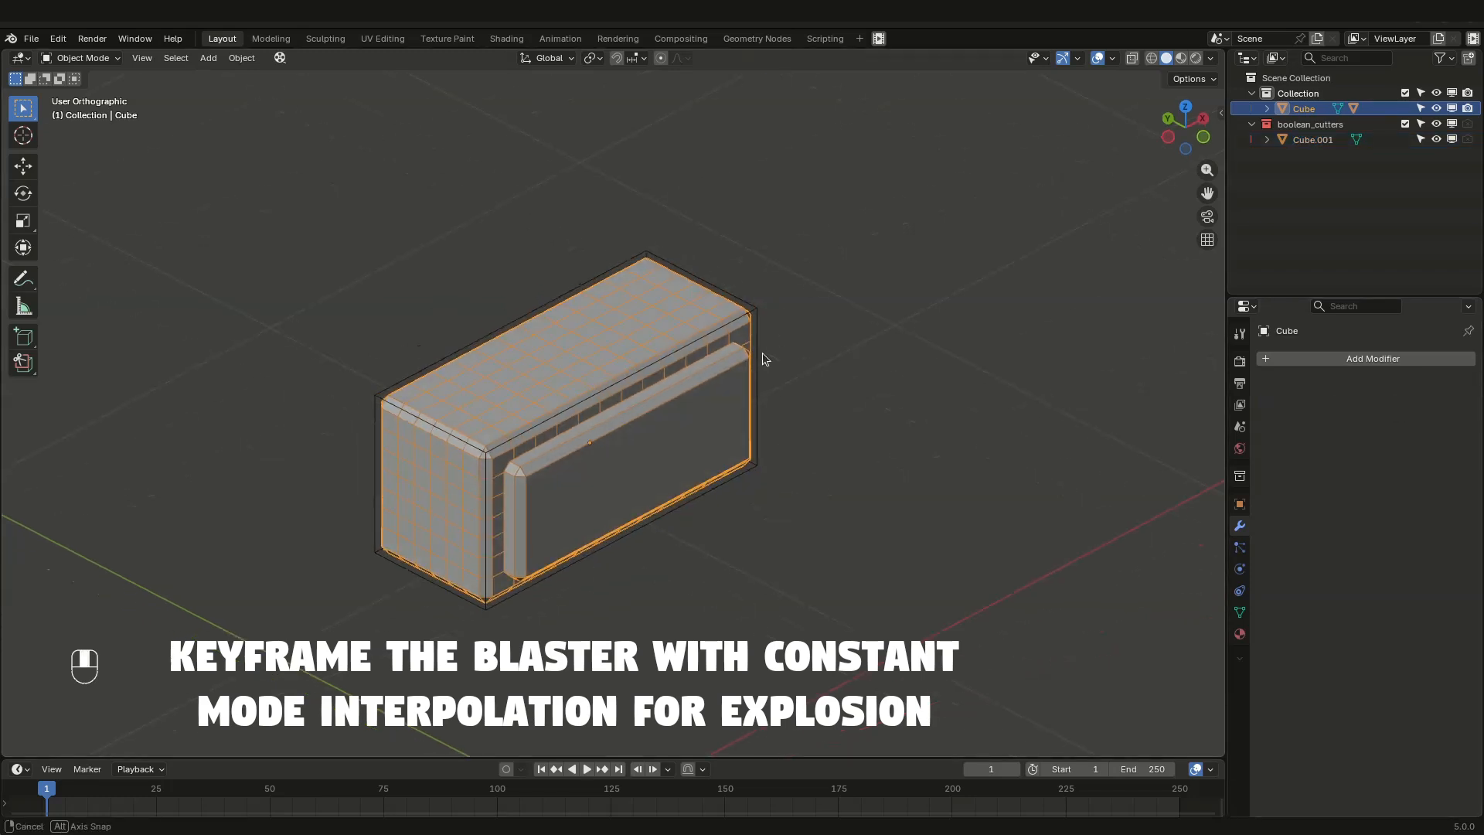
# Step: Delete the leftover cutter box and select the merged block
pyautogui.click(753, 308)
pyautogui.press('x')
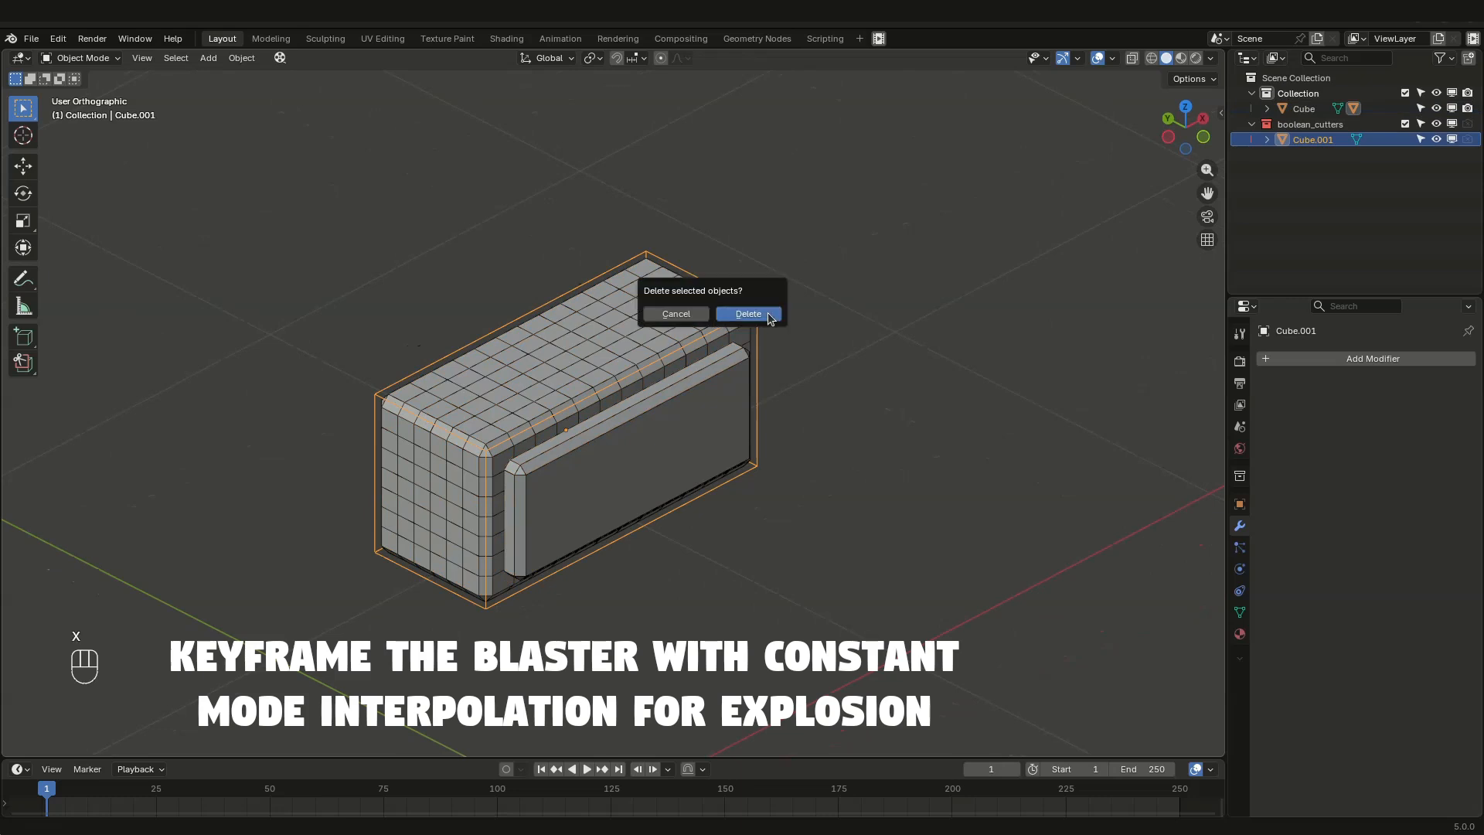
pyautogui.click(765, 315)
pyautogui.click(731, 363)
pyautogui.moveTo(732, 363)
pyautogui.mouseDown(button='middle')
pyautogui.moveTo(708, 363)
pyautogui.moveTo(736, 369)
pyautogui.mouseUp(button='middle')
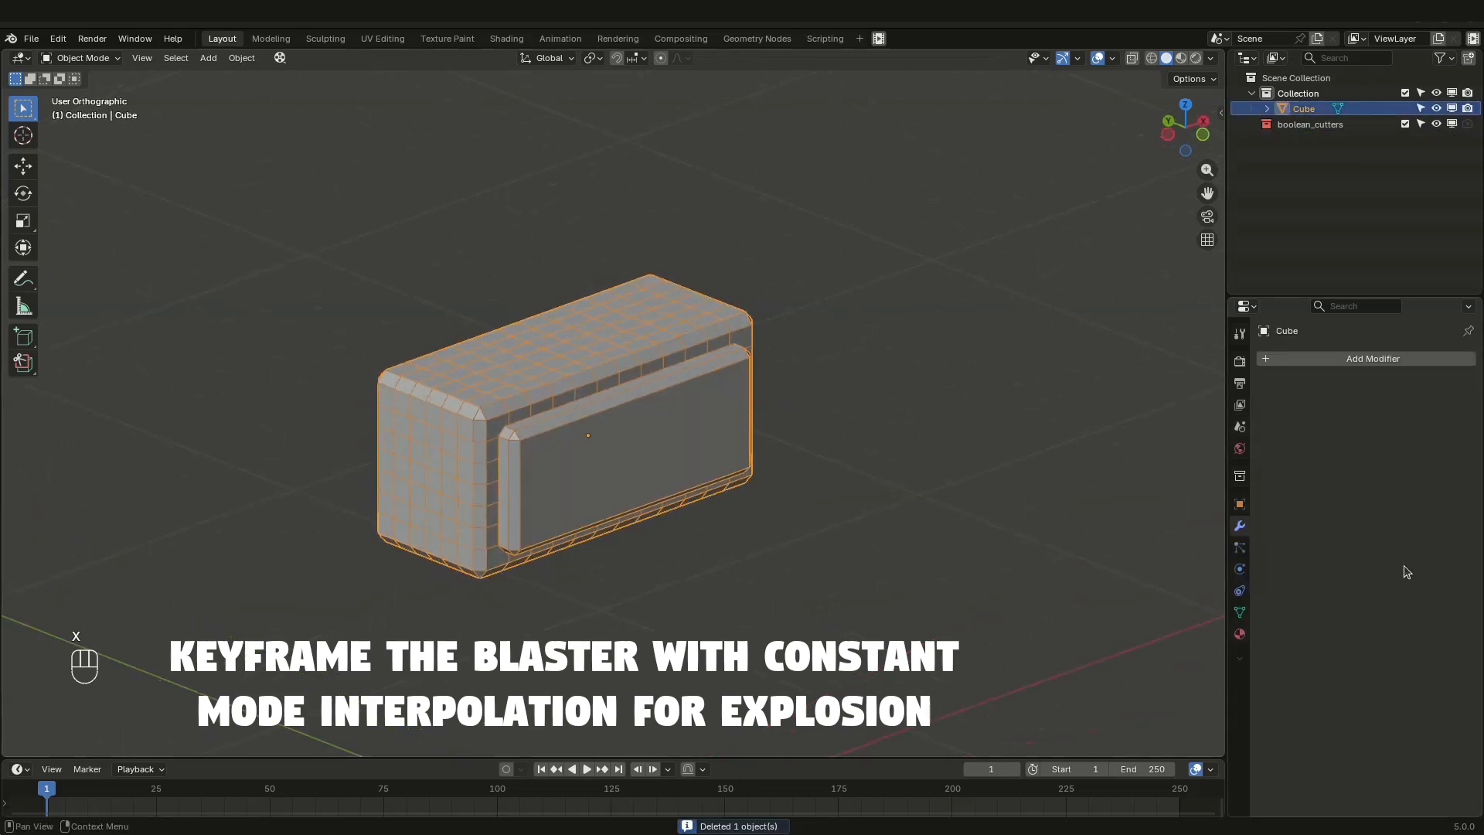
# Step: Create a new material named brick on the merged block
pyautogui.click(1240, 634)
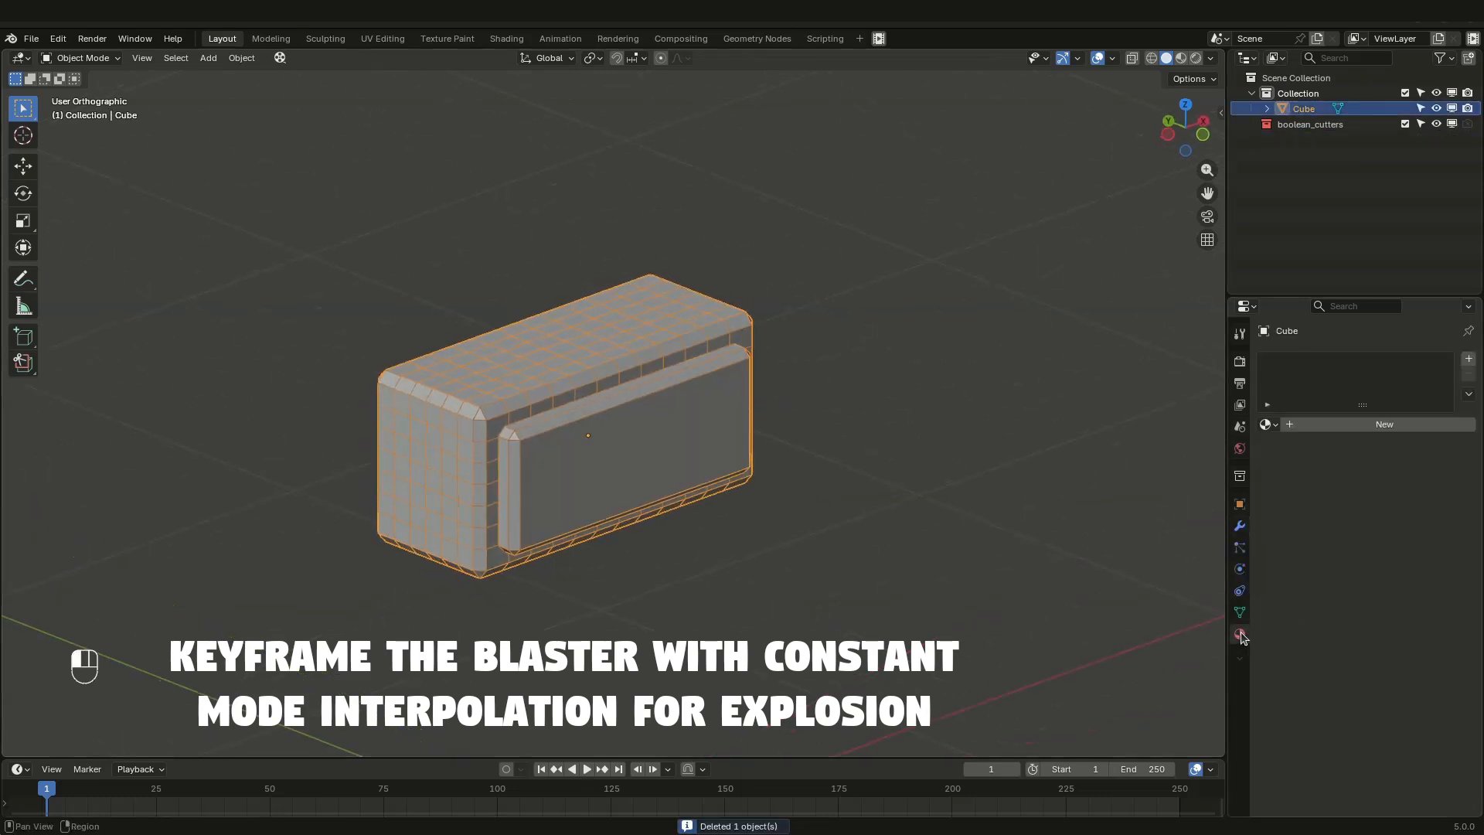
pyautogui.click(1347, 424)
pyautogui.click(1337, 423)
pyautogui.write('b')
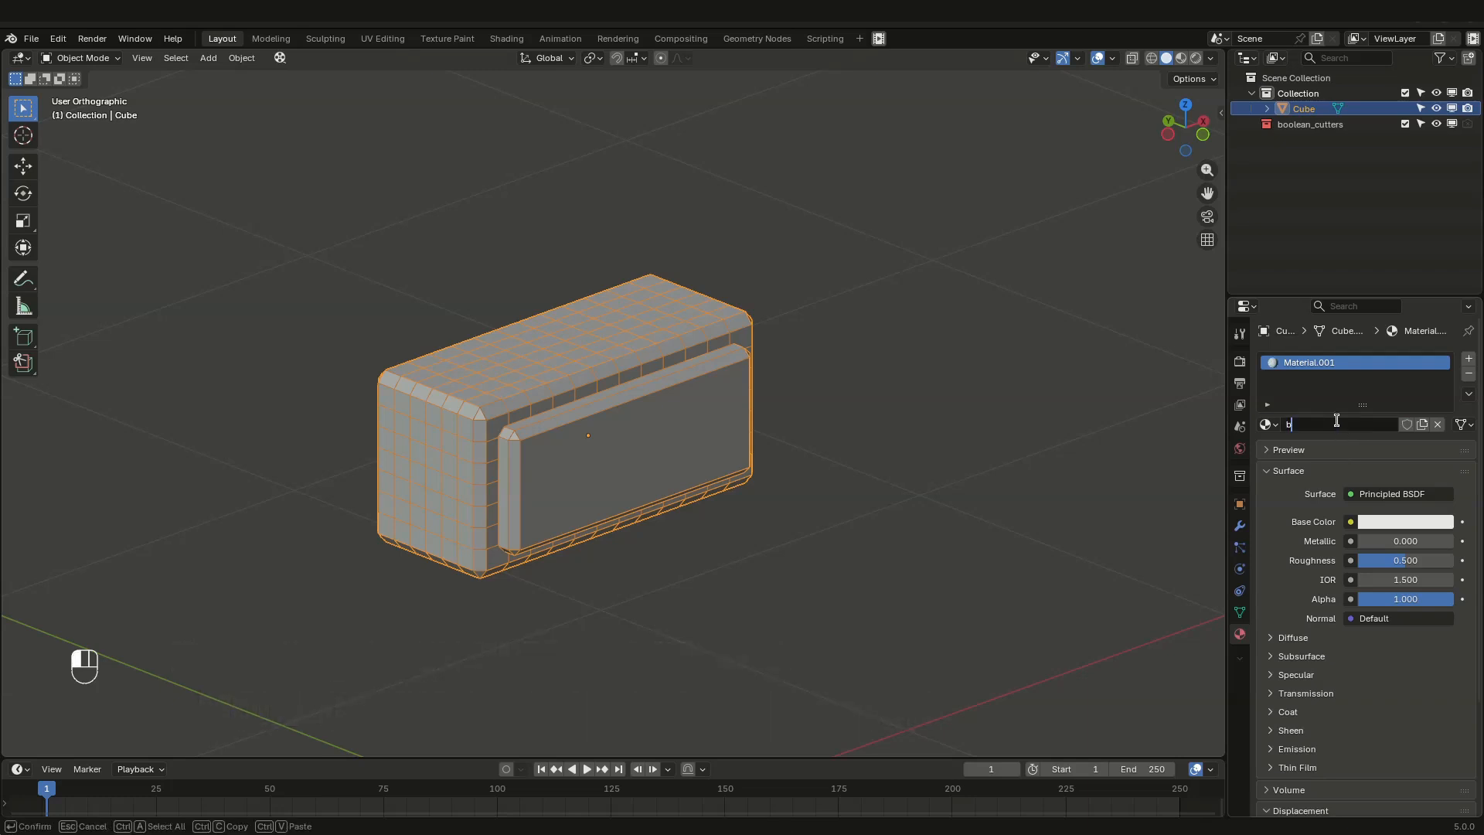
pyautogui.write('rick')
pyautogui.press('Return')
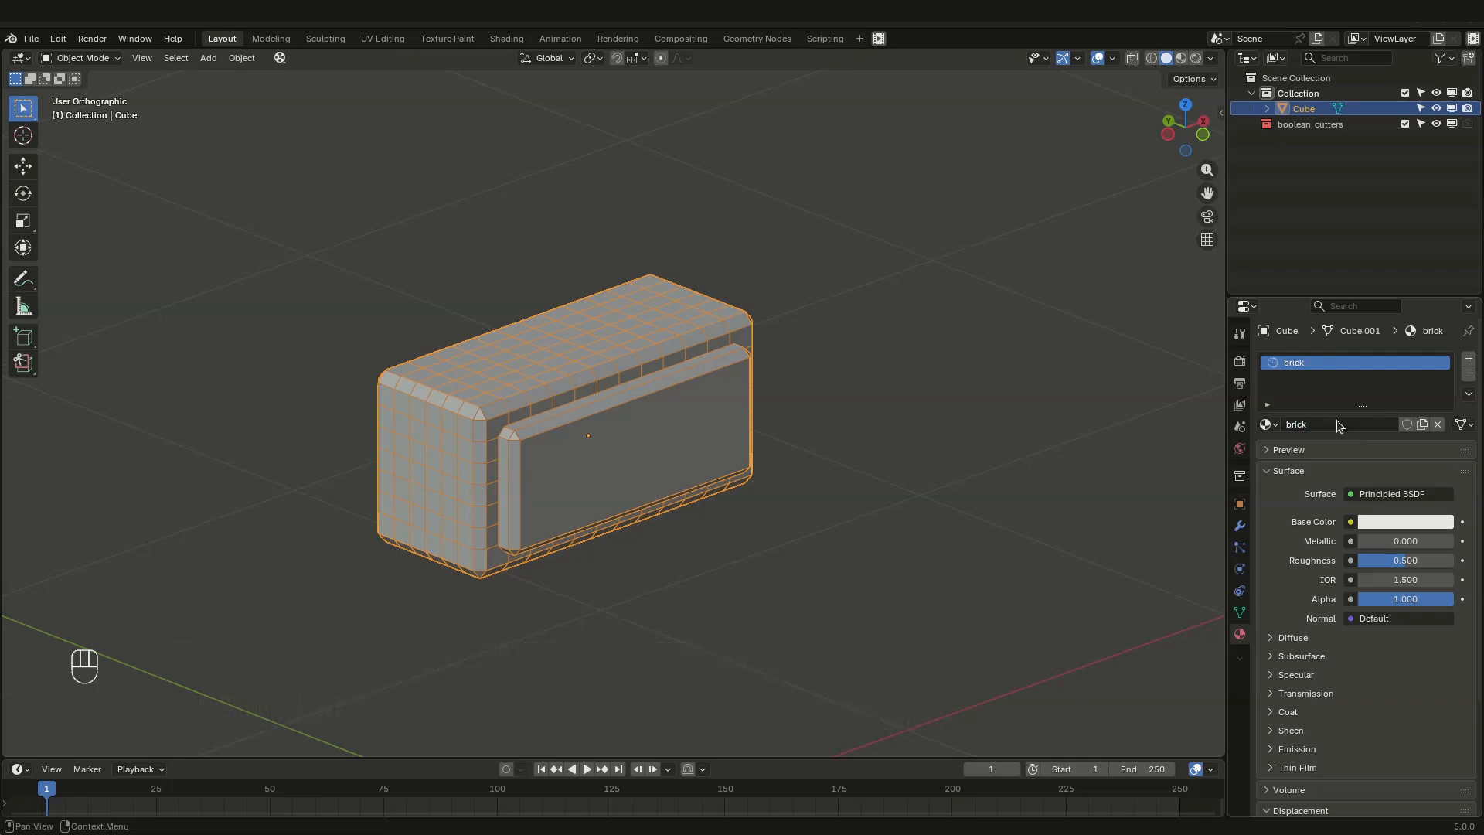
# Step: Set the brick material's base color to red and copy that color
pyautogui.click(1424, 522)
pyautogui.moveTo(1419, 321)
pyautogui.mouseDown()
pyautogui.moveTo(1358, 361)
pyautogui.moveTo(1370, 358)
pyautogui.mouseUp()
pyautogui.hotkey('ctrl', 'c')
# Step: Paste the copied red into the brick material's viewport display color
pyautogui.scroll(-4, 1347, 712)
pyautogui.scroll(-1, 1299, 650)
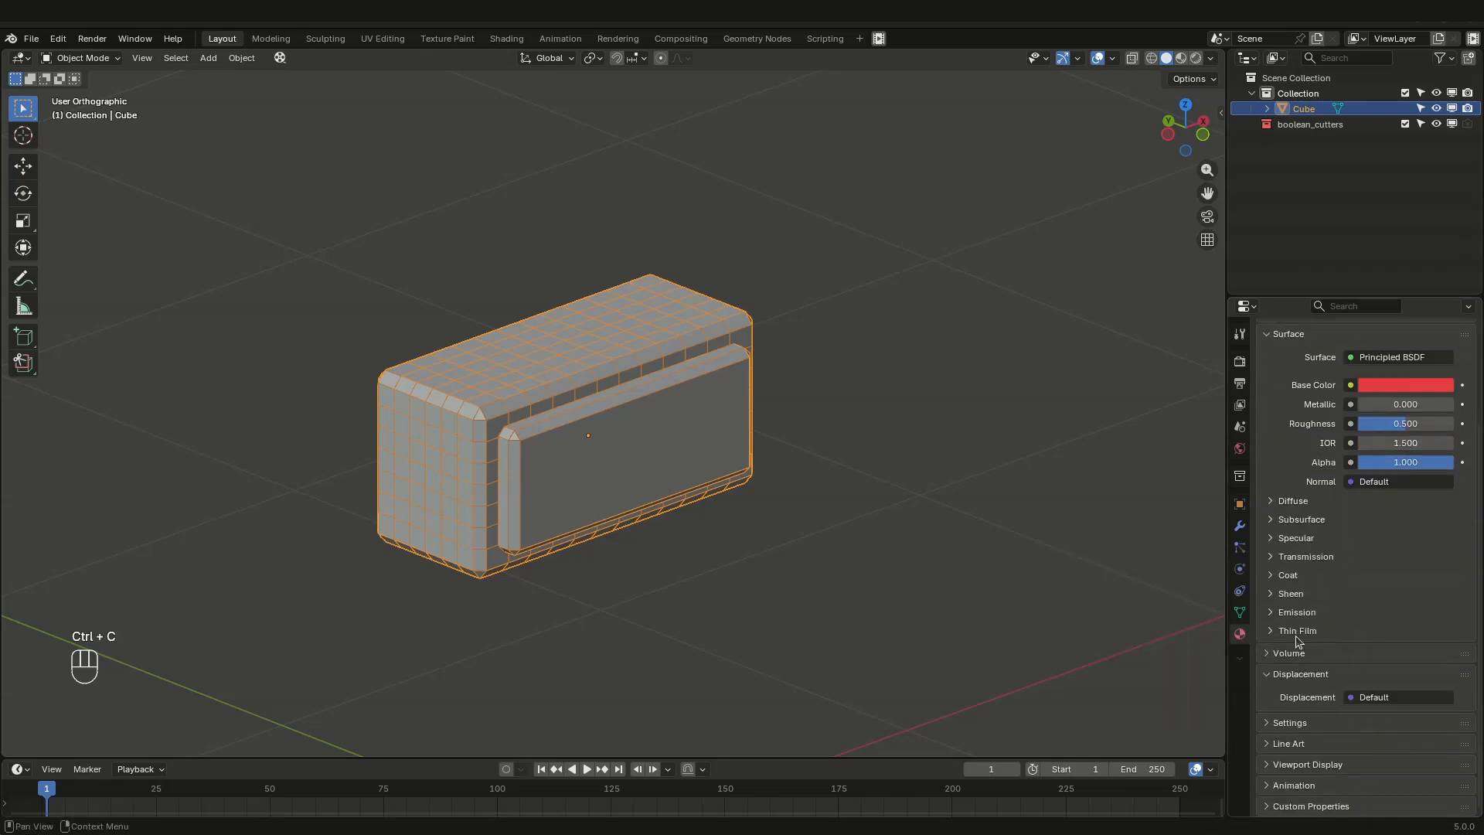
pyautogui.click(1308, 764)
pyautogui.scroll(-3, 1347, 768)
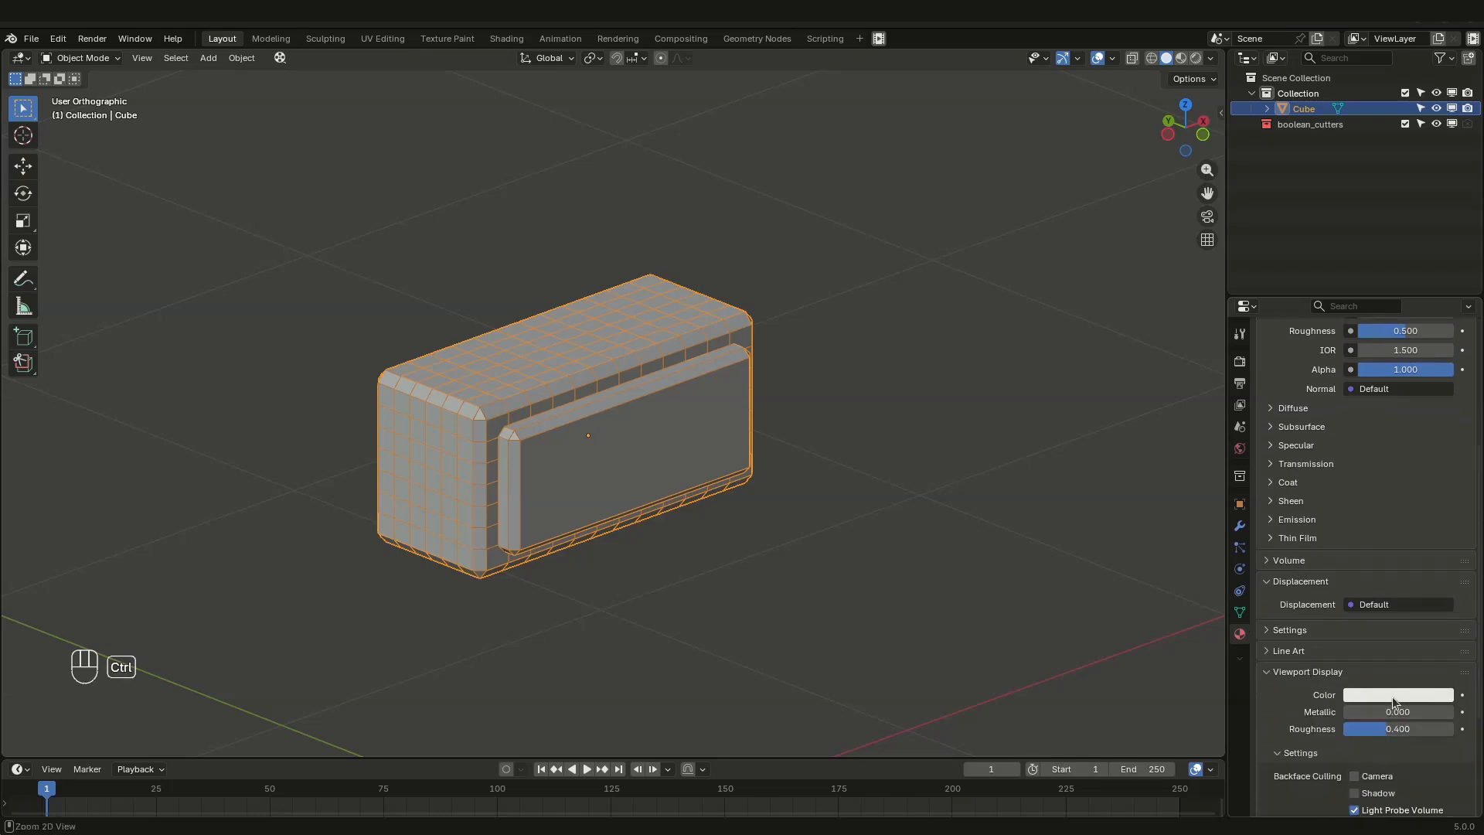
pyautogui.hotkey('ctrl', 'v')
pyautogui.click(1076, 659)
# Step: Add a second material slot to the block with a new material named cement
pyautogui.scroll(5, 1329, 599)
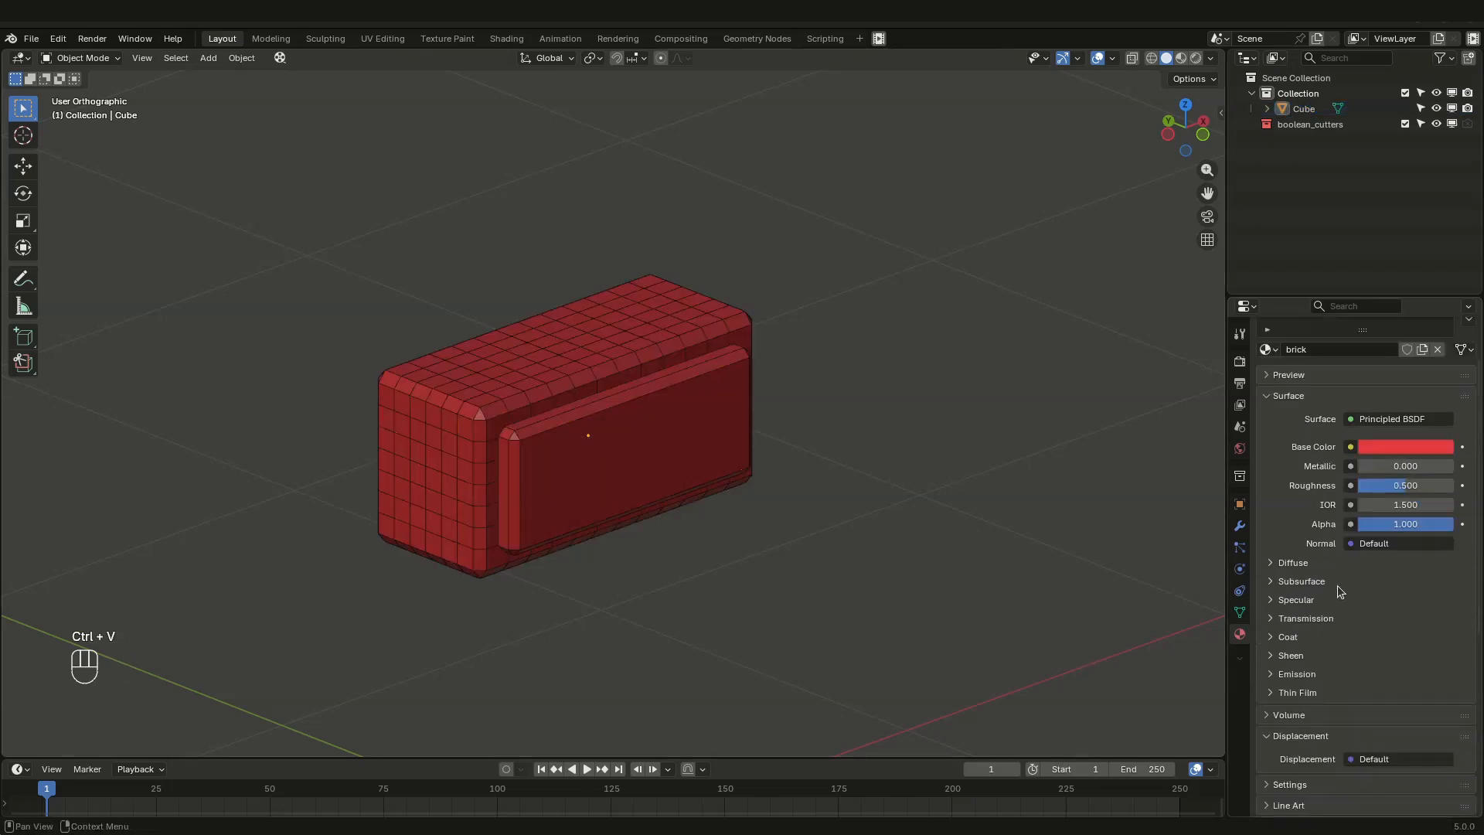
pyautogui.scroll(3, 1341, 591)
pyautogui.click(1468, 358)
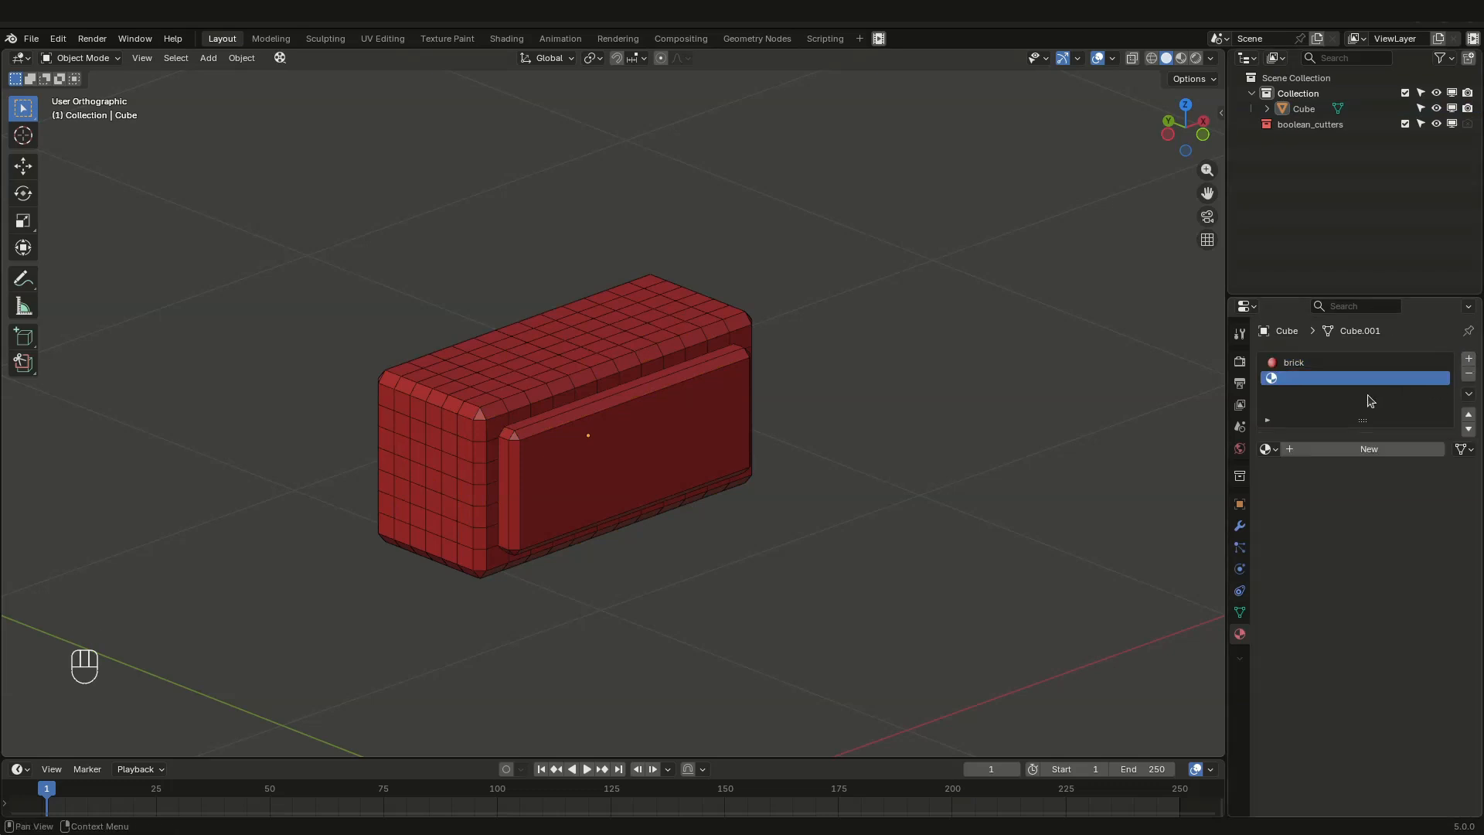
pyautogui.click(1331, 448)
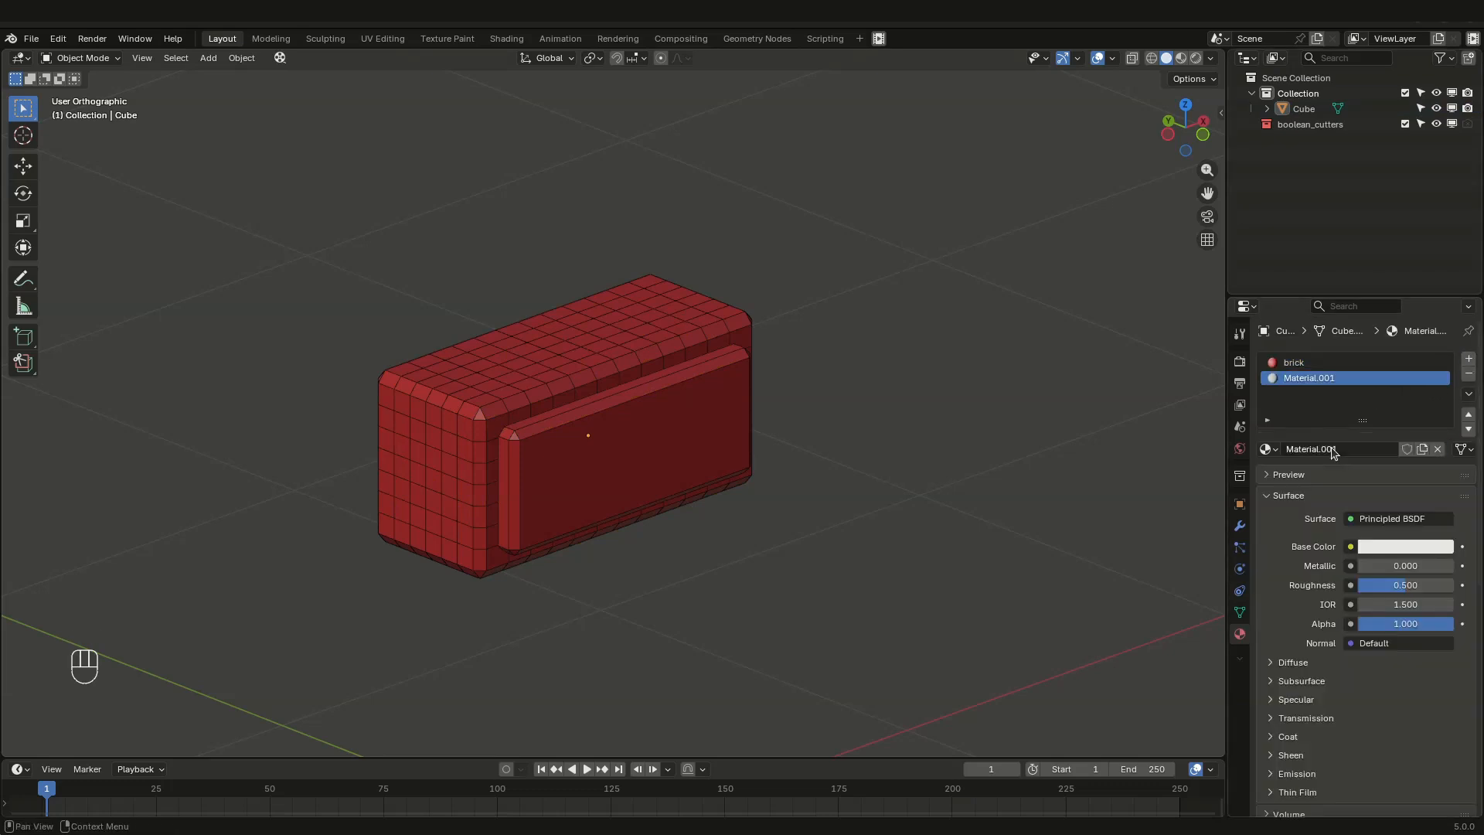
pyautogui.click(1332, 450)
pyautogui.write('cem')
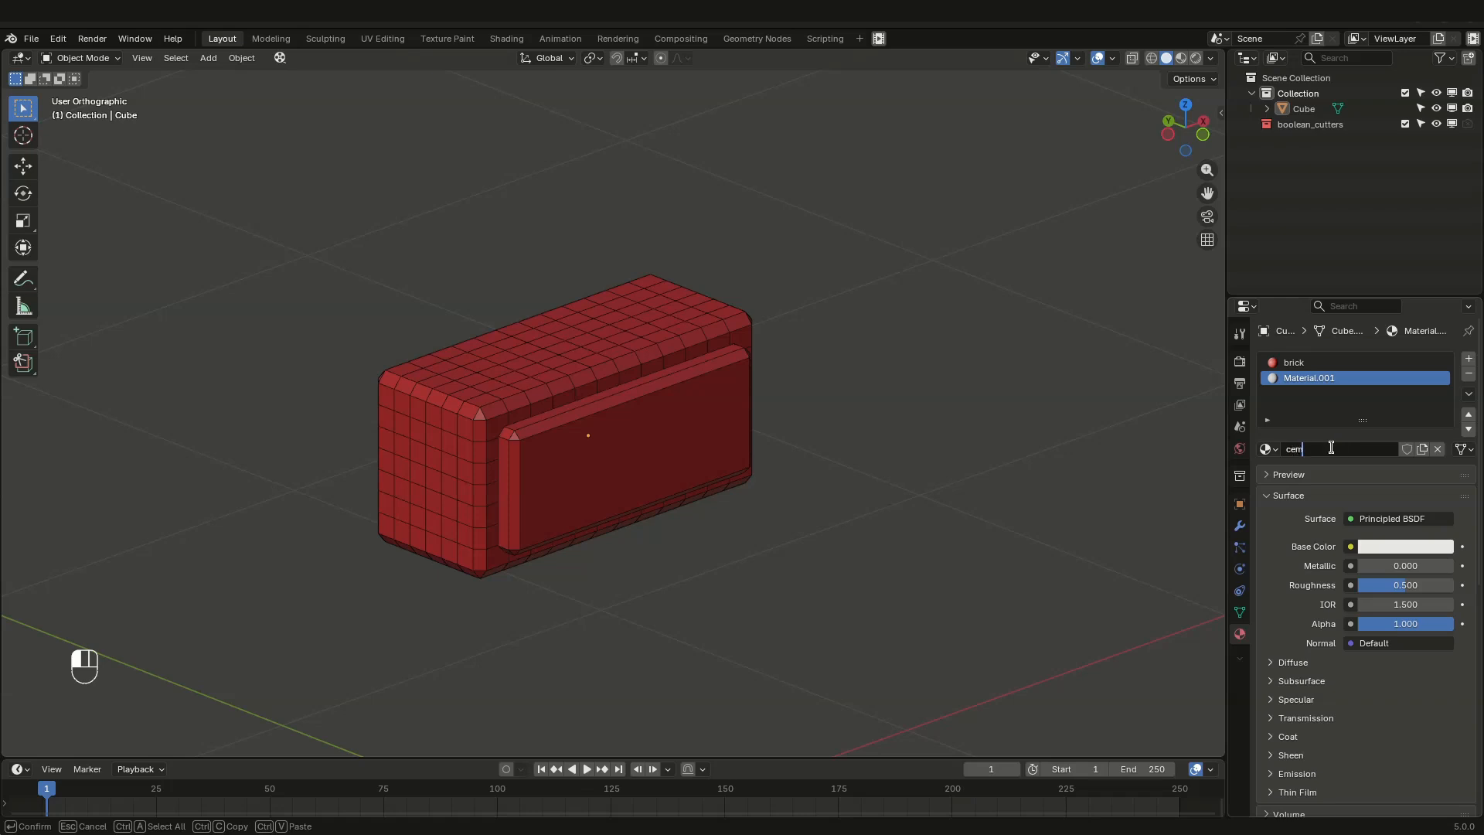
pyautogui.write('ent')
pyautogui.press('Return')
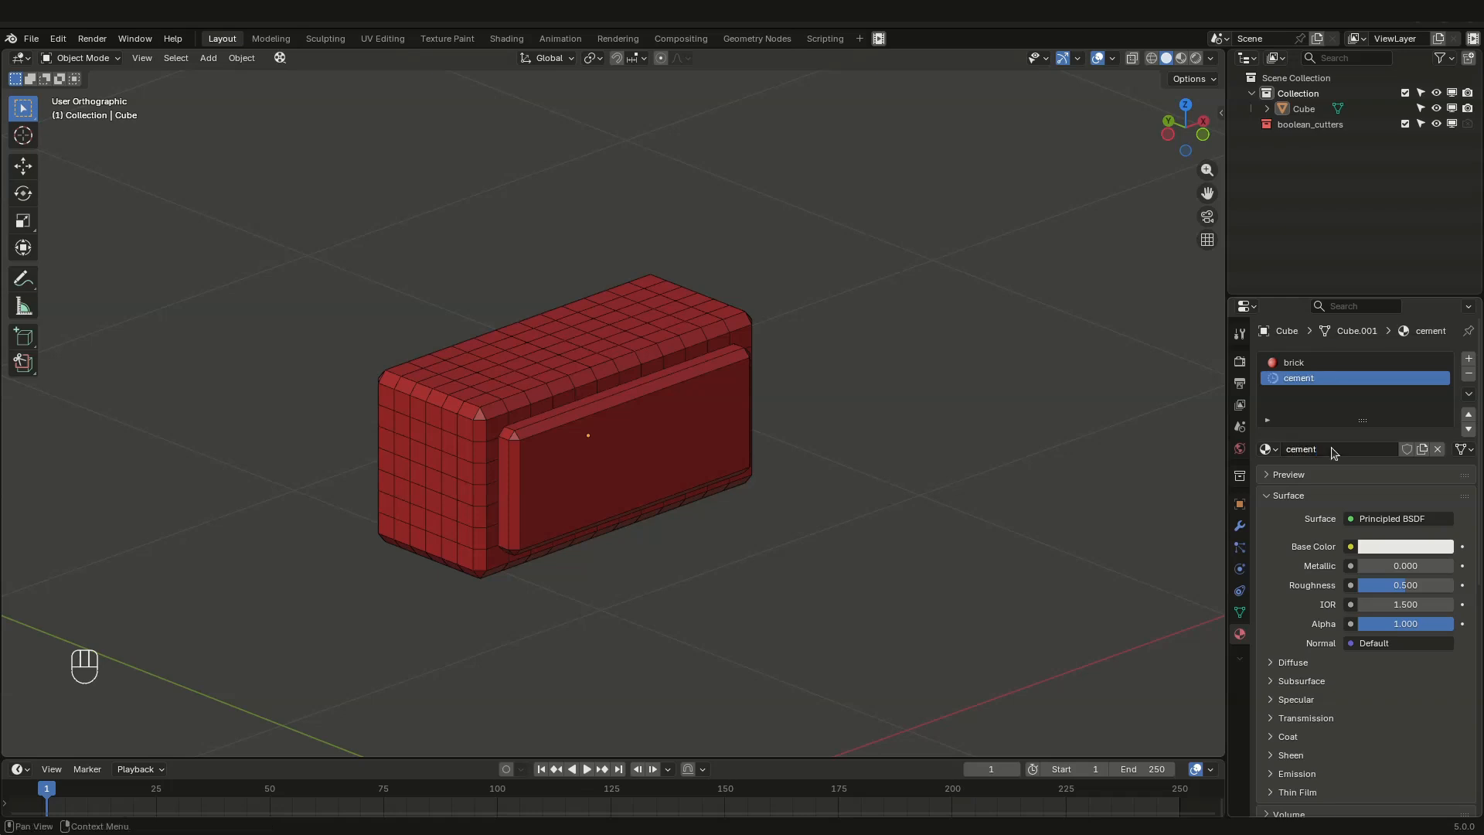
pyautogui.click(1367, 555)
# Step: Select the front panel's geometry, grow the selection, invert it, and assign the cement material to the surrounding block
pyautogui.press('Tab')
pyautogui.moveTo(569, 433); pyautogui.dragTo(600, 414, button='middle')
pyautogui.hotkey('alt', 'z')
pyautogui.moveTo(609, 390); pyautogui.dragTo(553, 571)
pyautogui.press('ctrl+KP_Add')
pyautogui.moveTo(580, 570); pyautogui.dragTo(532, 555, button='middle')
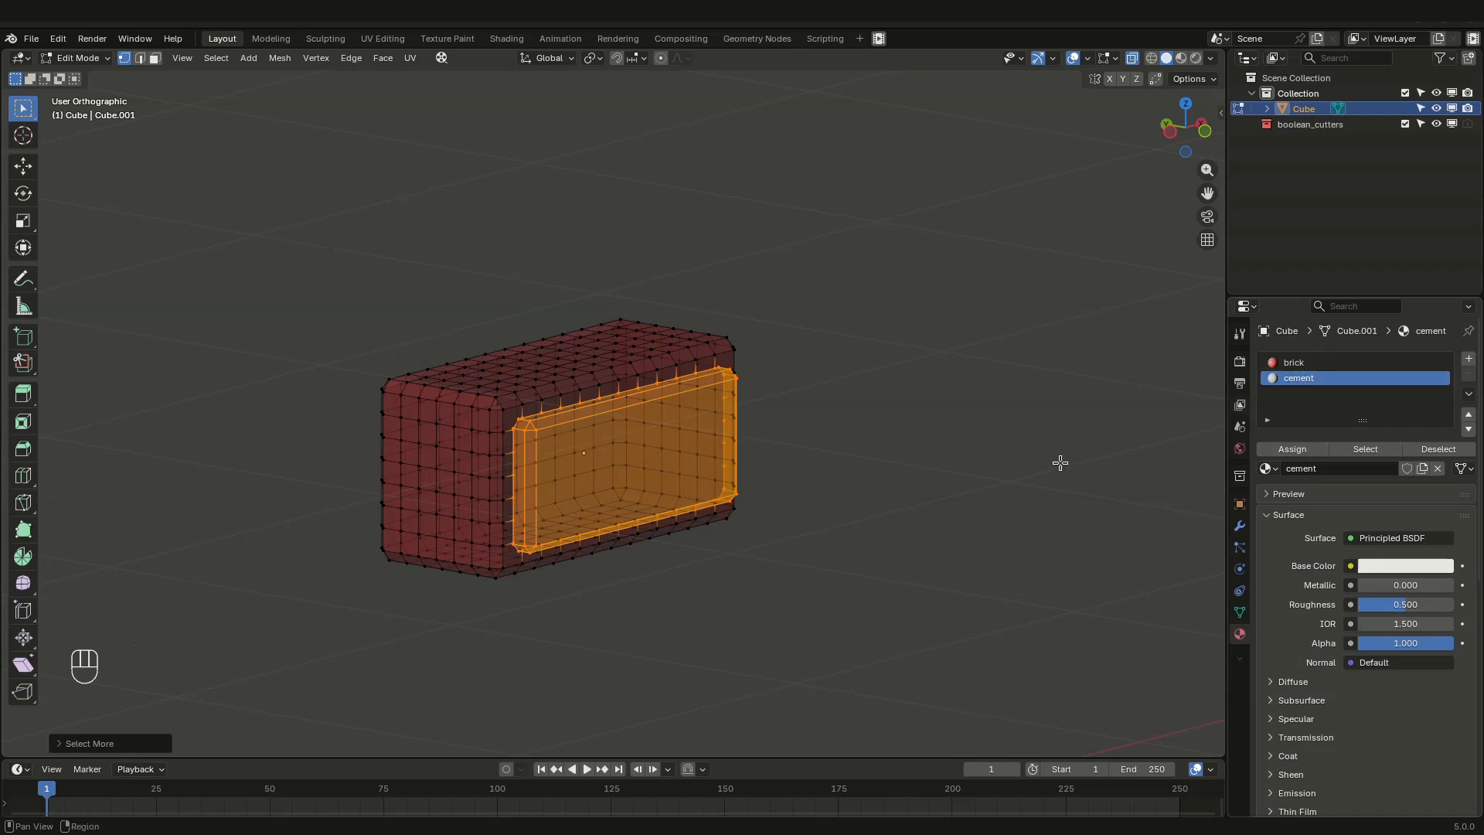
pyautogui.hotkey('ctrl', 'i')
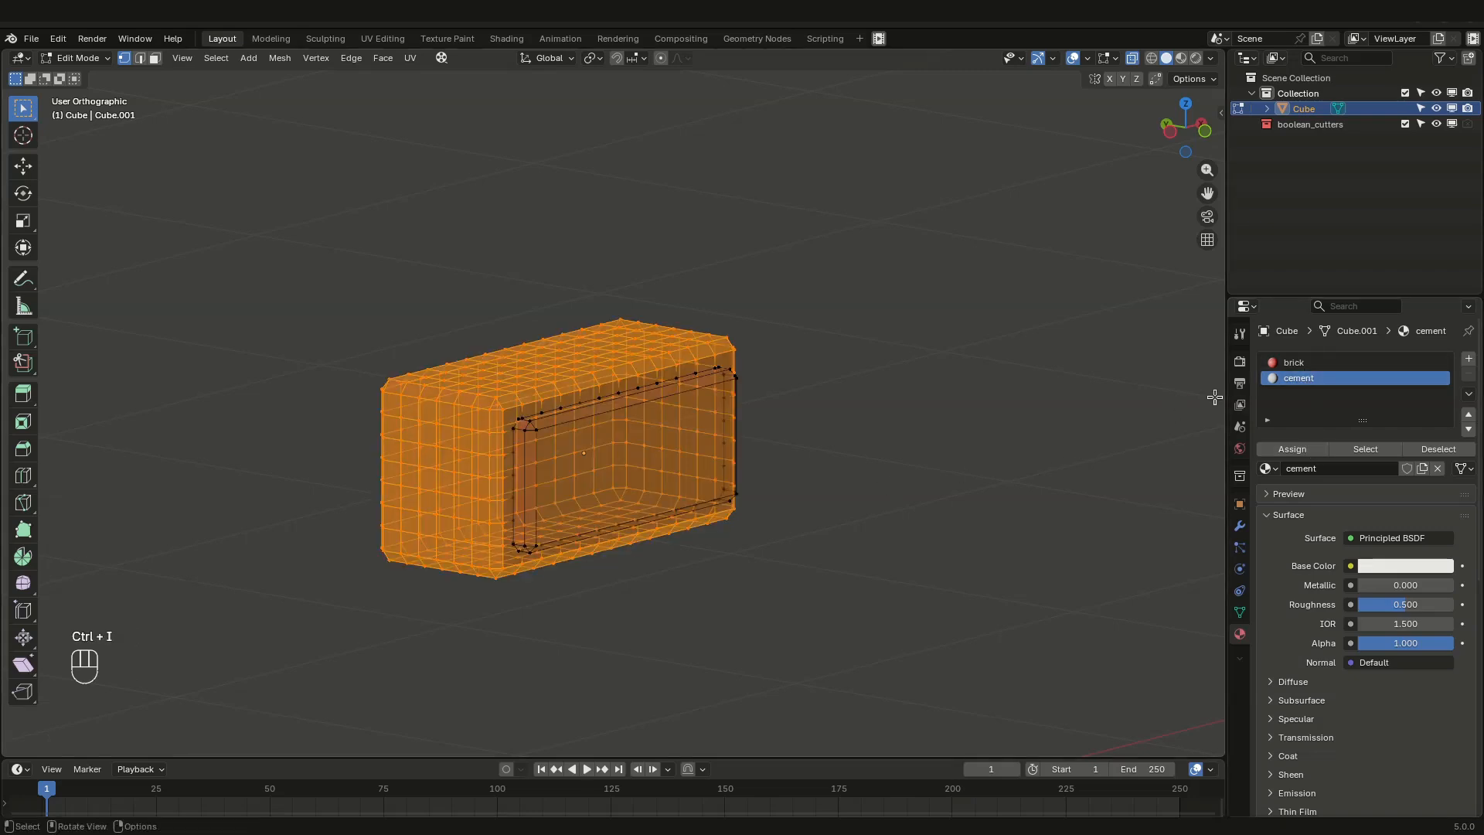
pyautogui.click(1292, 449)
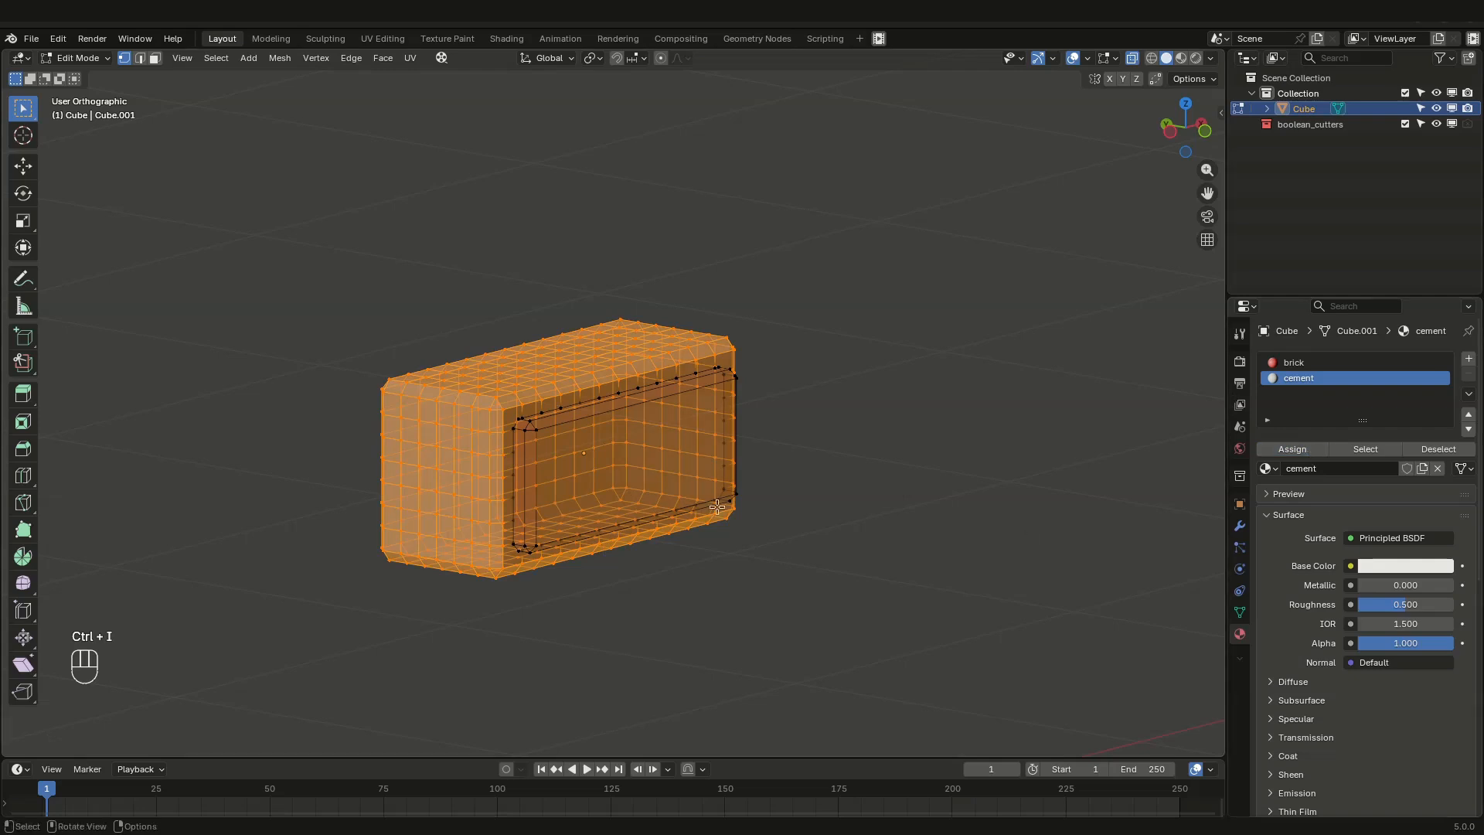
# Step: Grow the mesh selection once more, assign cement to it, and return to Object Mode with X-ray off
pyautogui.press('Tab')
pyautogui.press('Tab')
pyautogui.press('ctrl+KP_Add')
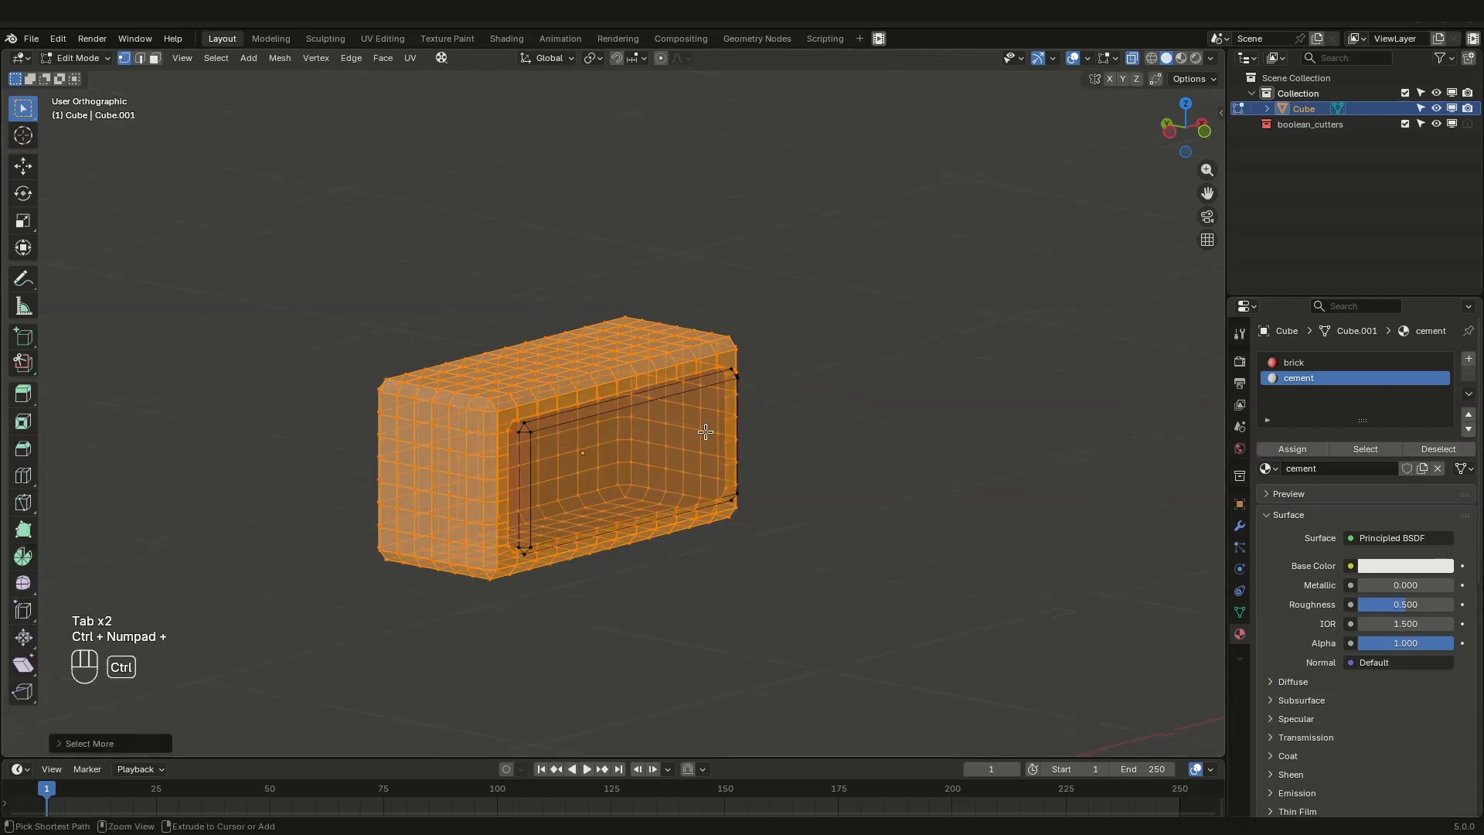
pyautogui.click(1304, 456)
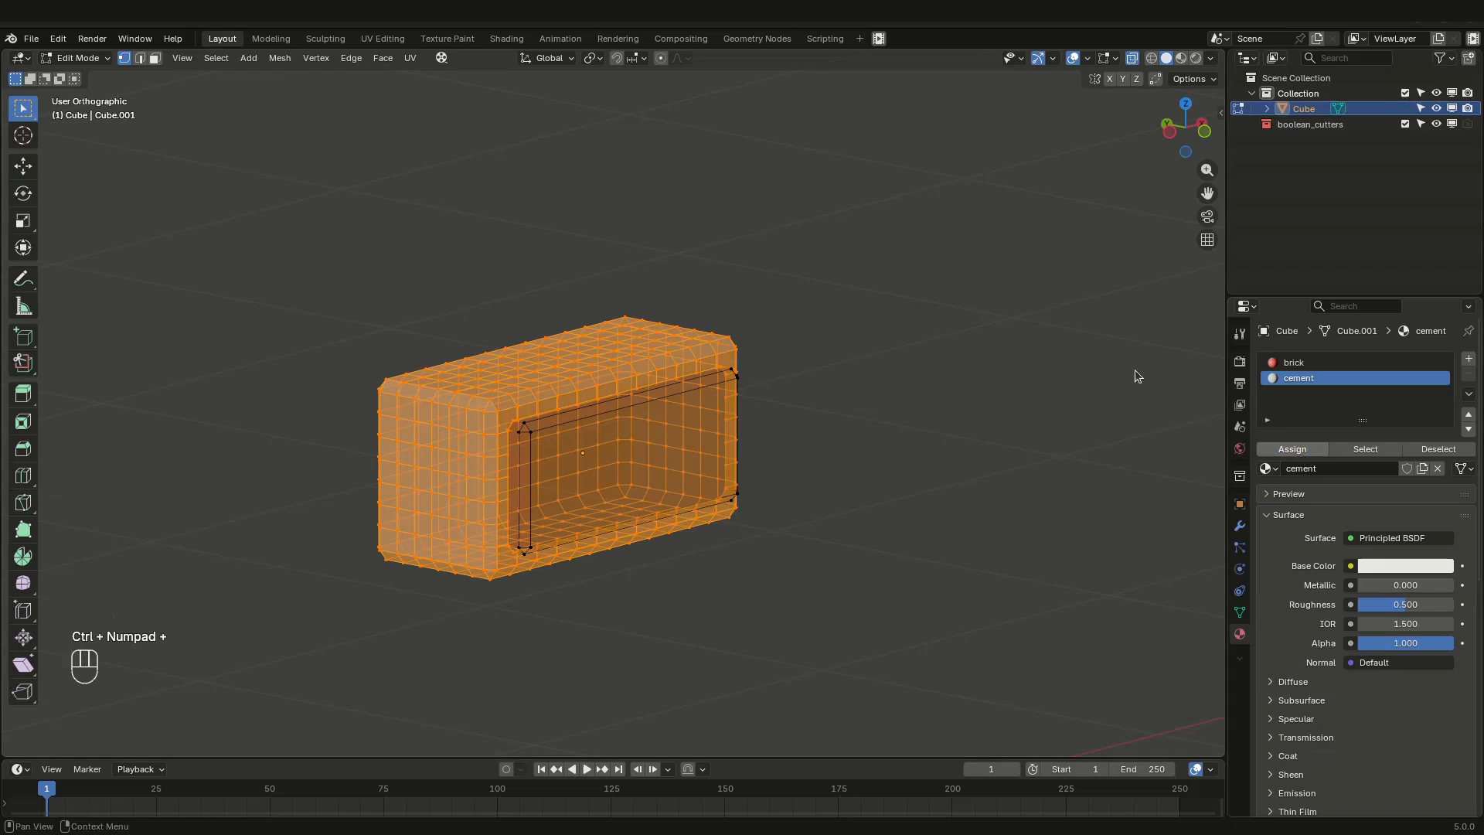
pyautogui.click(1133, 58)
pyautogui.press('Tab')
pyautogui.moveTo(832, 358); pyautogui.dragTo(818, 419, button='middle')
pyautogui.moveTo(683, 488); pyautogui.dragTo(585, 473, button='middle')
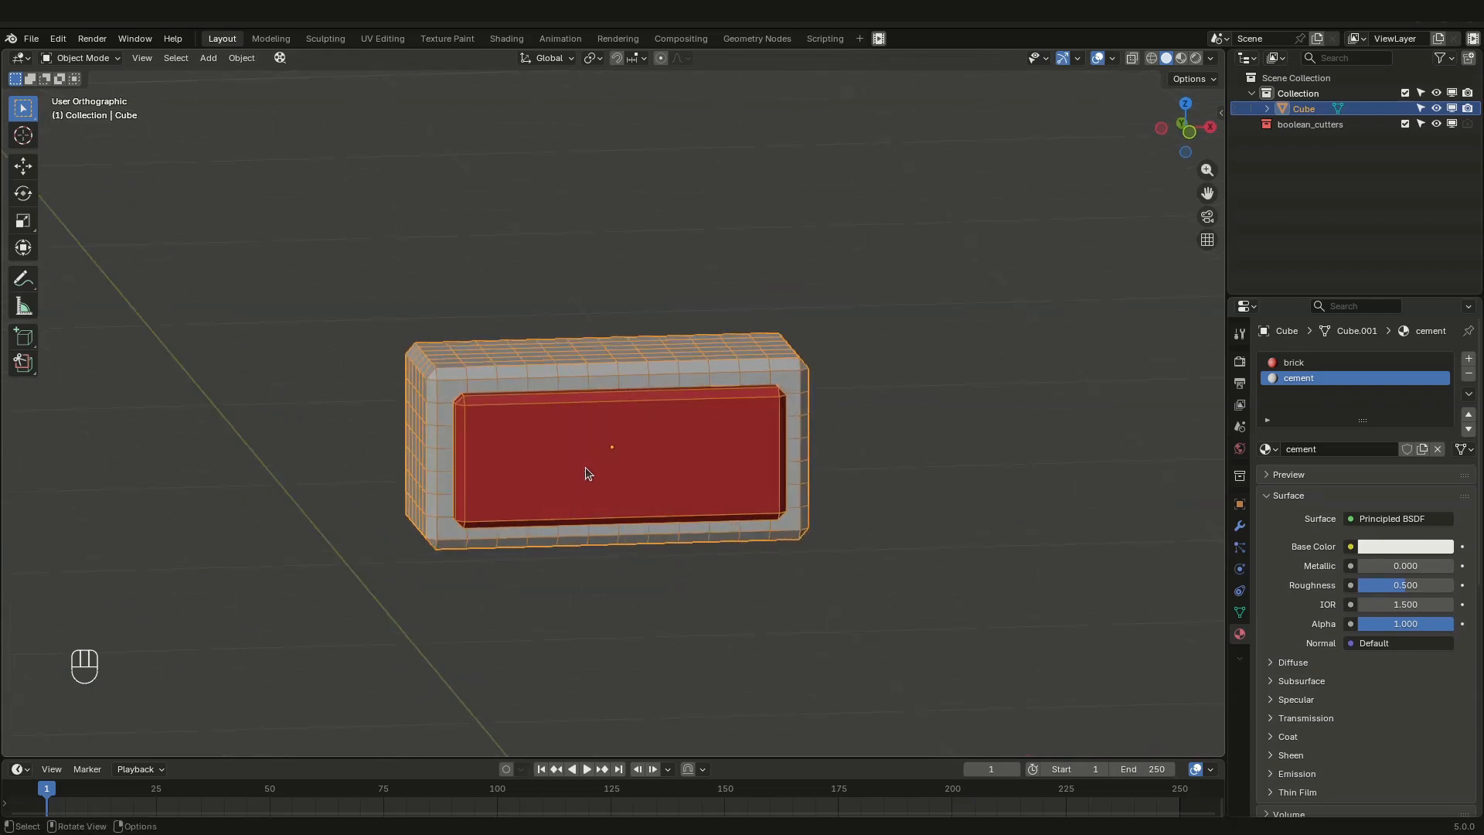
pyautogui.moveTo(736, 419); pyautogui.dragTo(651, 453, button='middle')
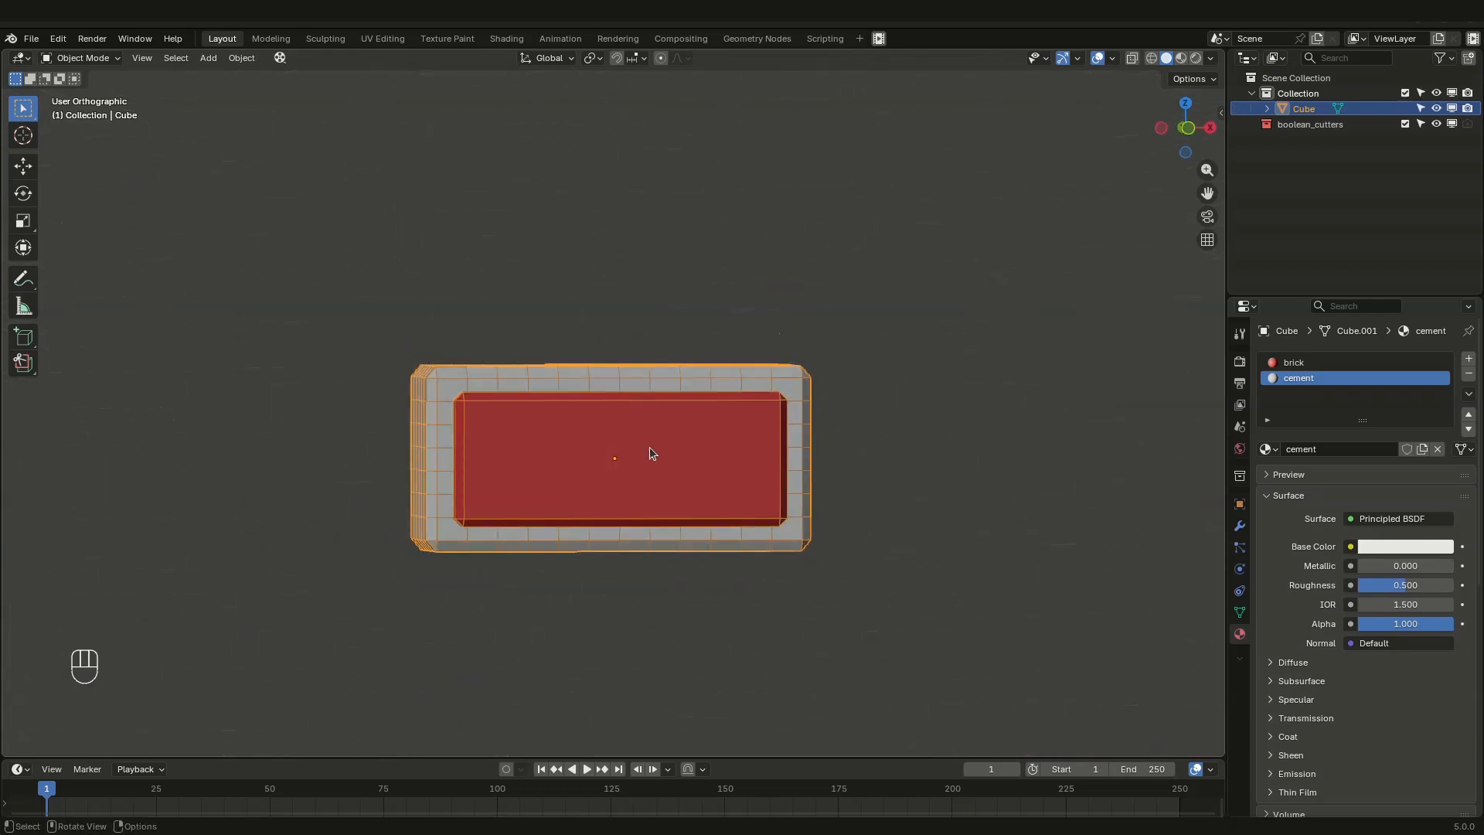
pyautogui.press('KP_1')
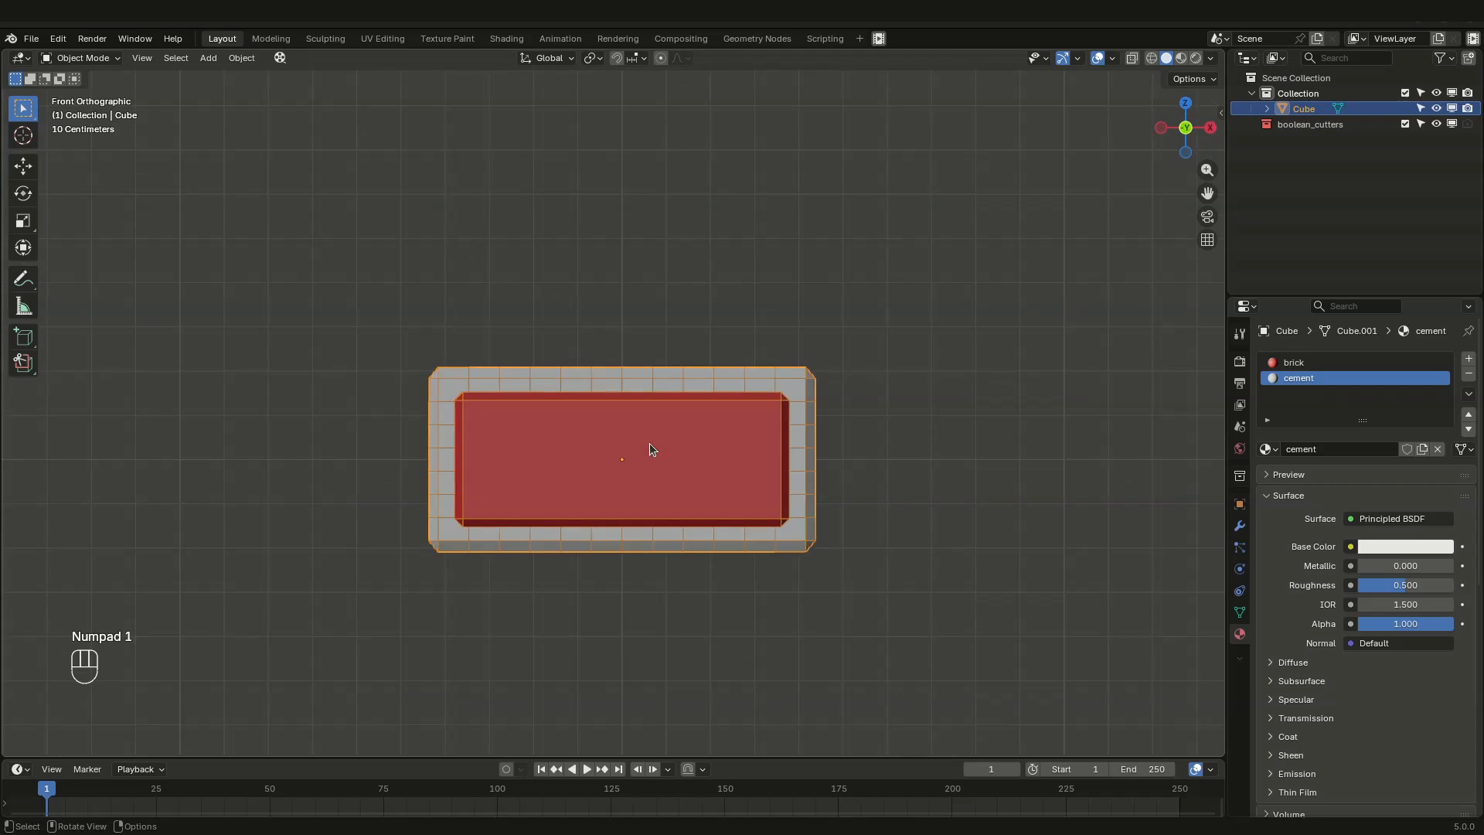
pyautogui.scroll(-5, 580, 458)
pyautogui.scroll(3, 584, 464)
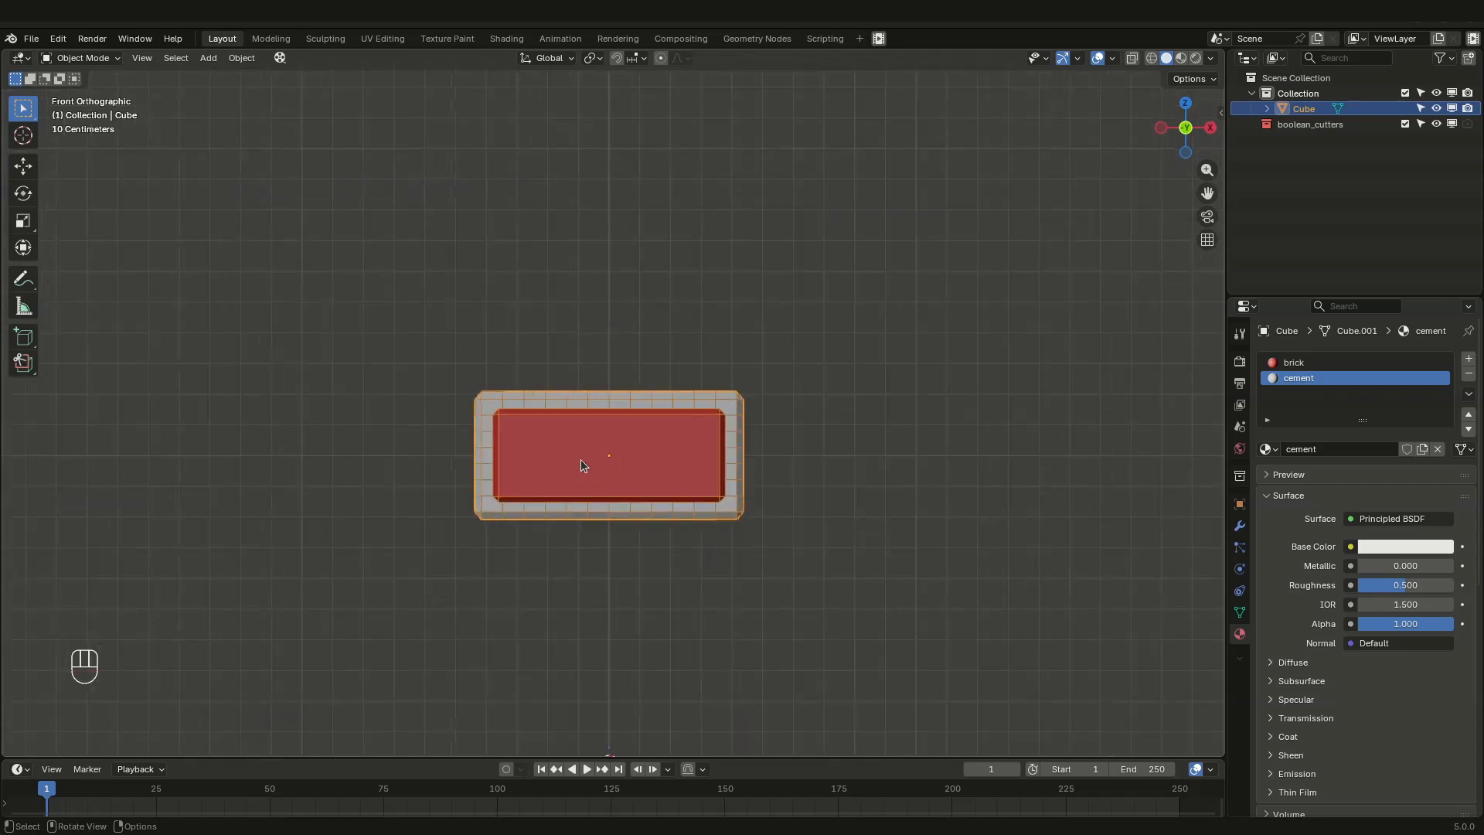
# Step: Duplicate the block along the X axis by about 0.88 m, directly beside the original
pyautogui.hotkey('shift', 'd')
pyautogui.press('x')
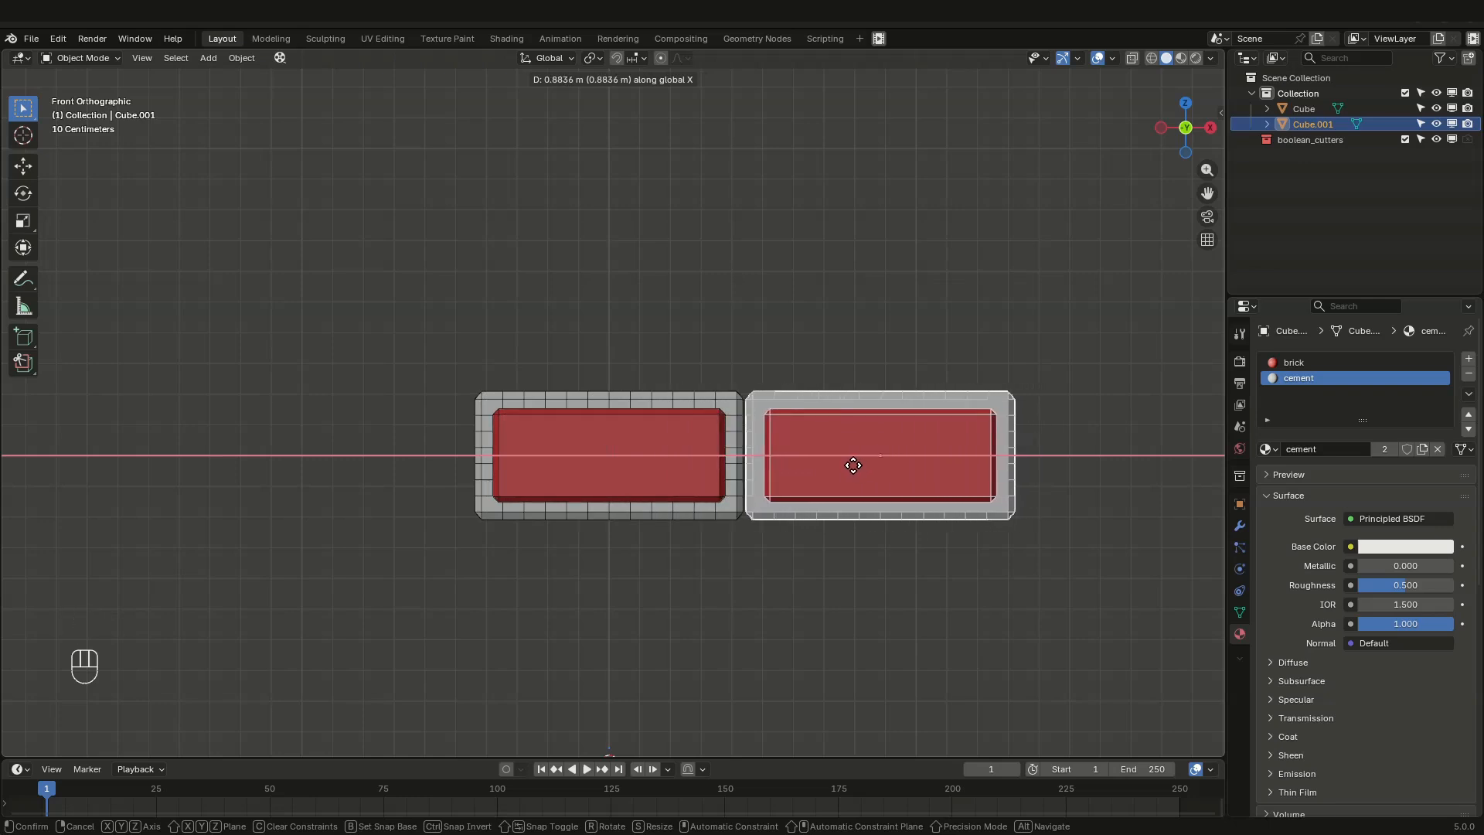
pyautogui.click(853, 470)
pyautogui.scroll(5, 740, 411)
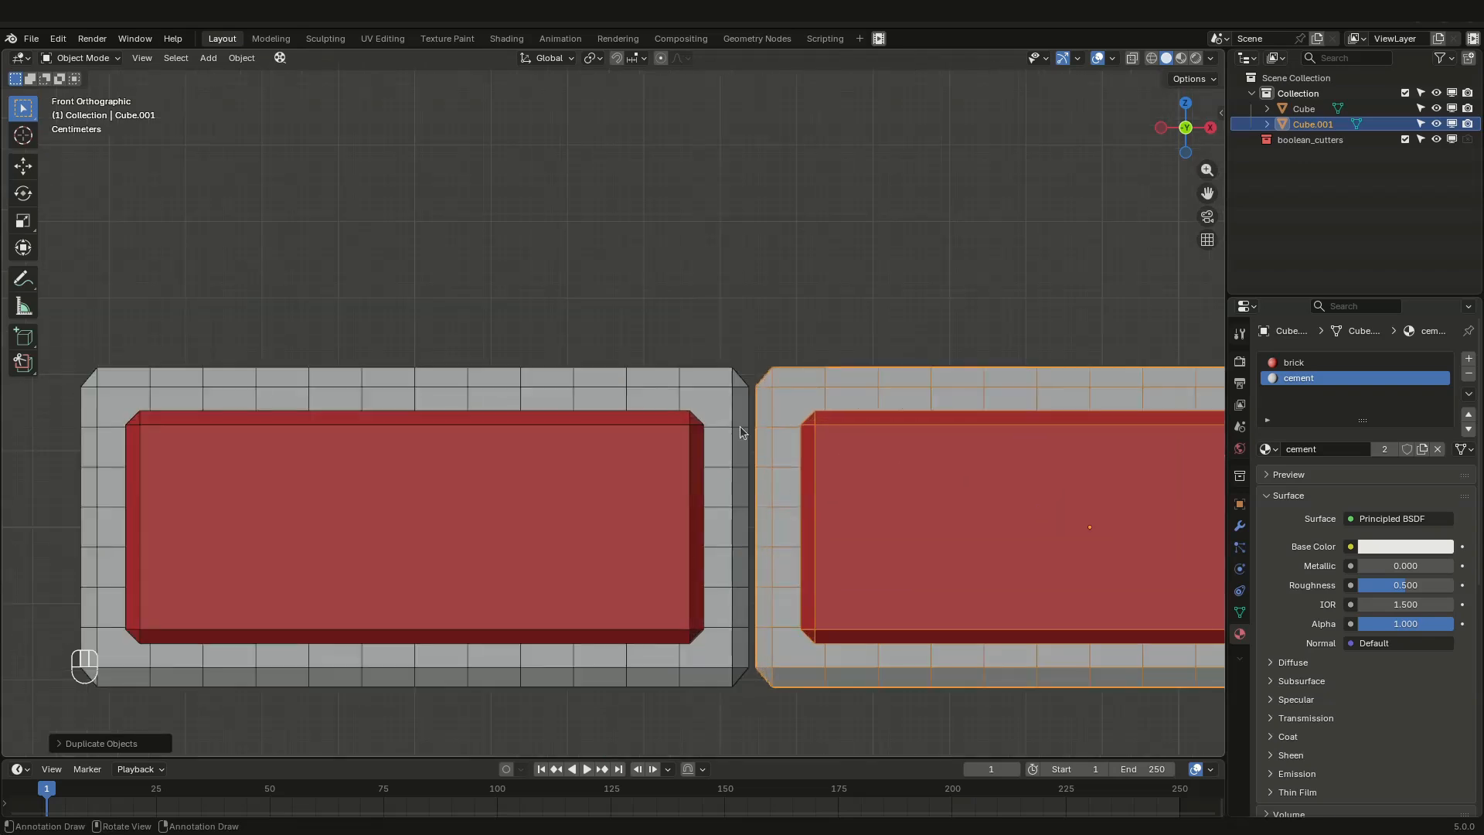
pyautogui.scroll(-8, 810, 484)
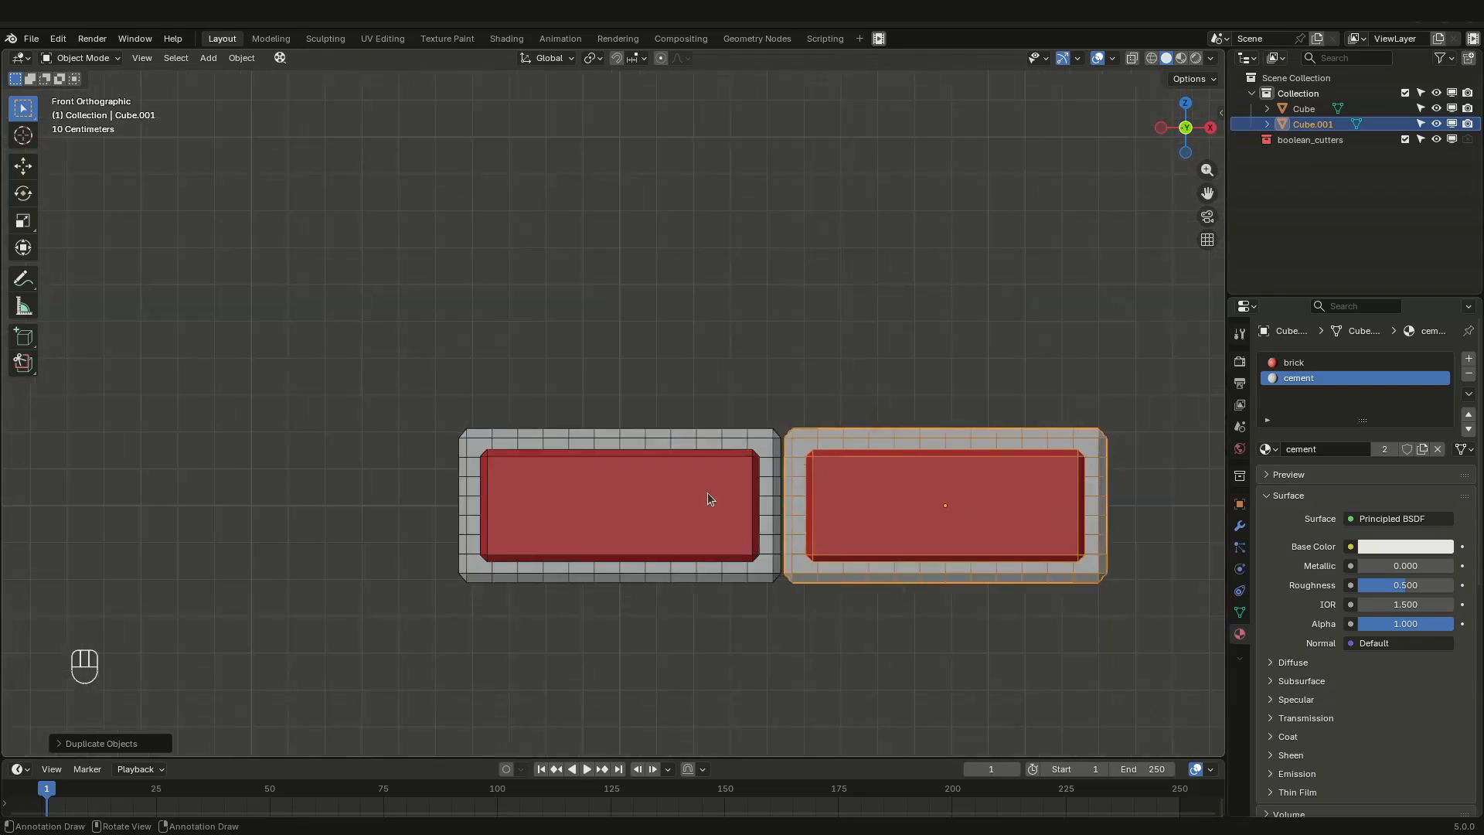
pyautogui.keyDown('shift'); pyautogui.moveTo(846, 465); pyautogui.dragTo(546, 491, button='middle'); pyautogui.keyUp('shift')
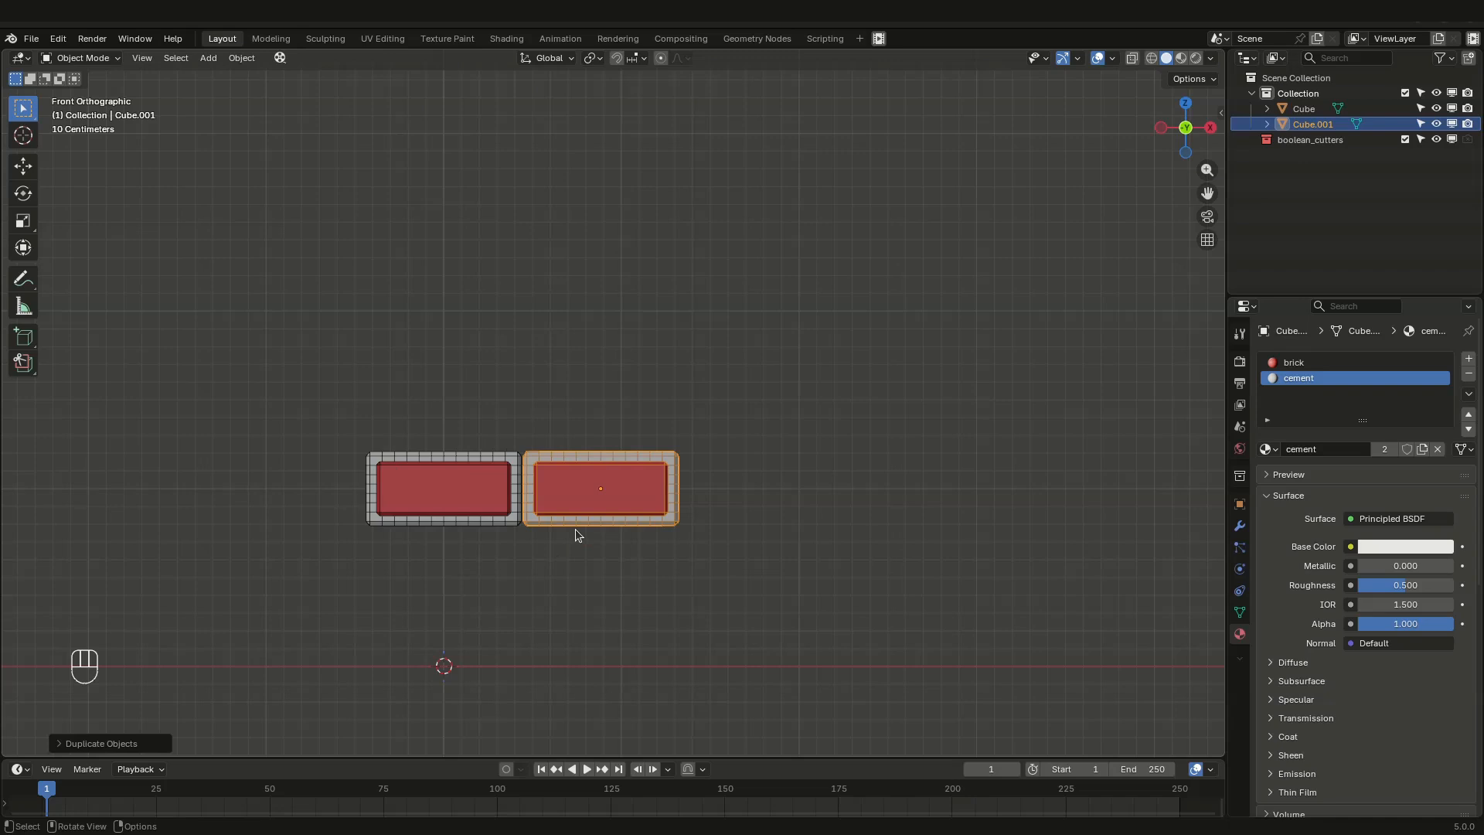
# Step: Duplicate the second block in place, then delete both copies so only the original block remains
pyautogui.hotkey('shift', 'd')
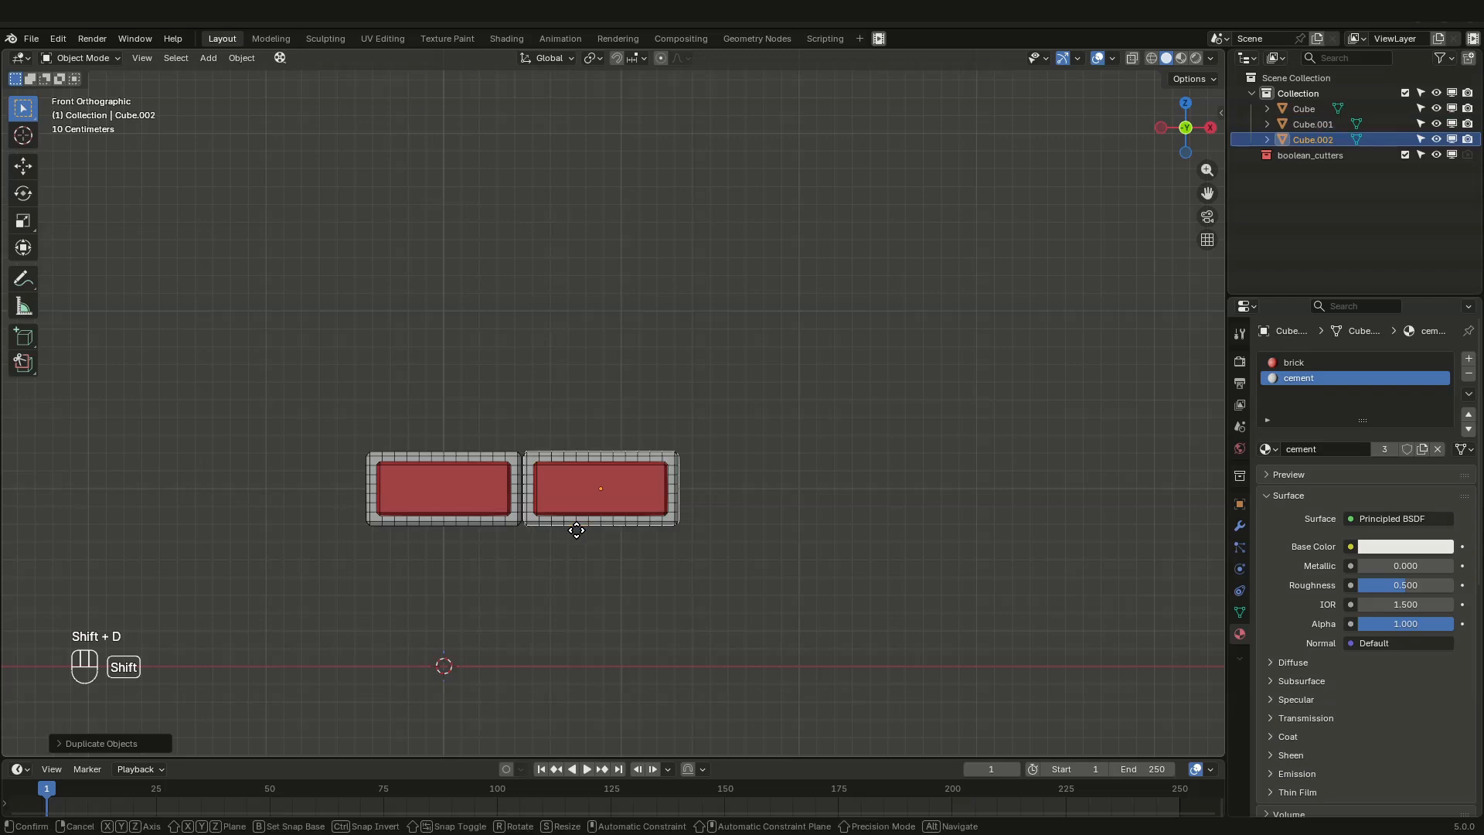
pyautogui.rightClick(610, 484)
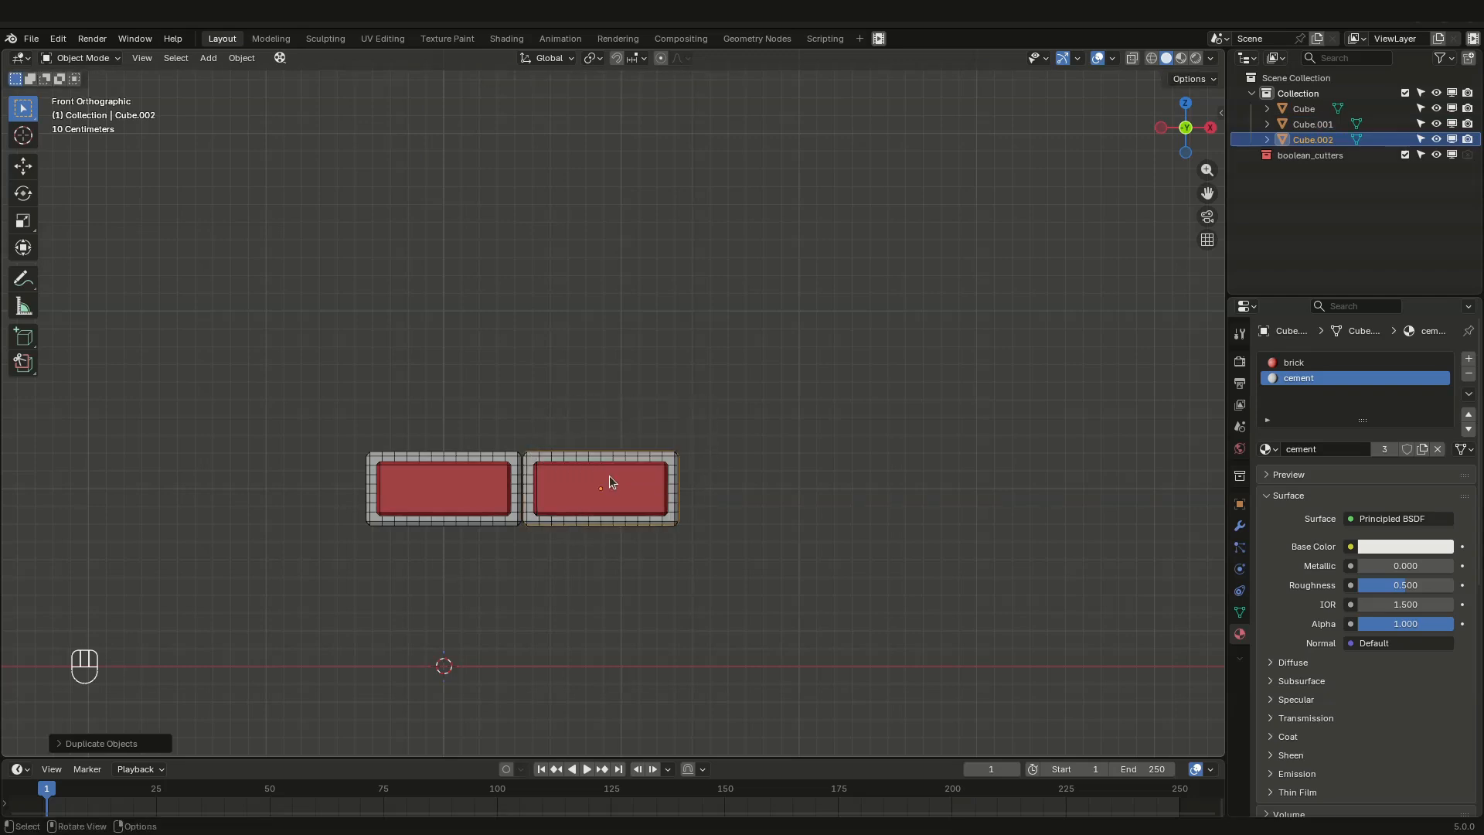
pyautogui.press('x')
pyautogui.click(610, 472)
pyautogui.click(613, 466)
pyautogui.press('x')
pyautogui.click(614, 467)
pyautogui.scroll(2, 498, 489)
# Step: Duplicate the original block along the X axis by about 0.88 m, leaving a thin gap between the two
pyautogui.click(480, 490)
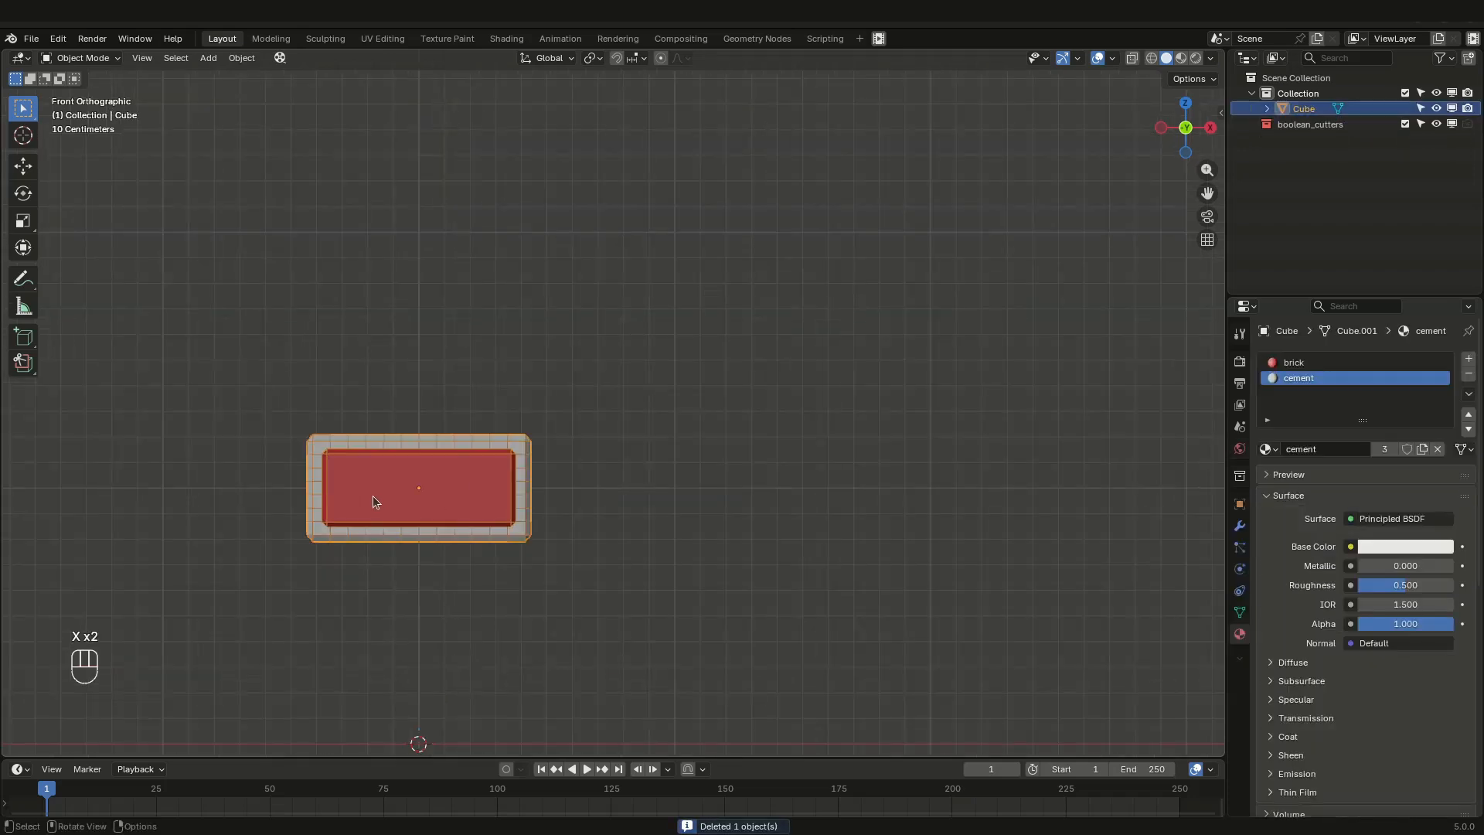
pyautogui.hotkey('shift', 'd')
pyautogui.press('x')
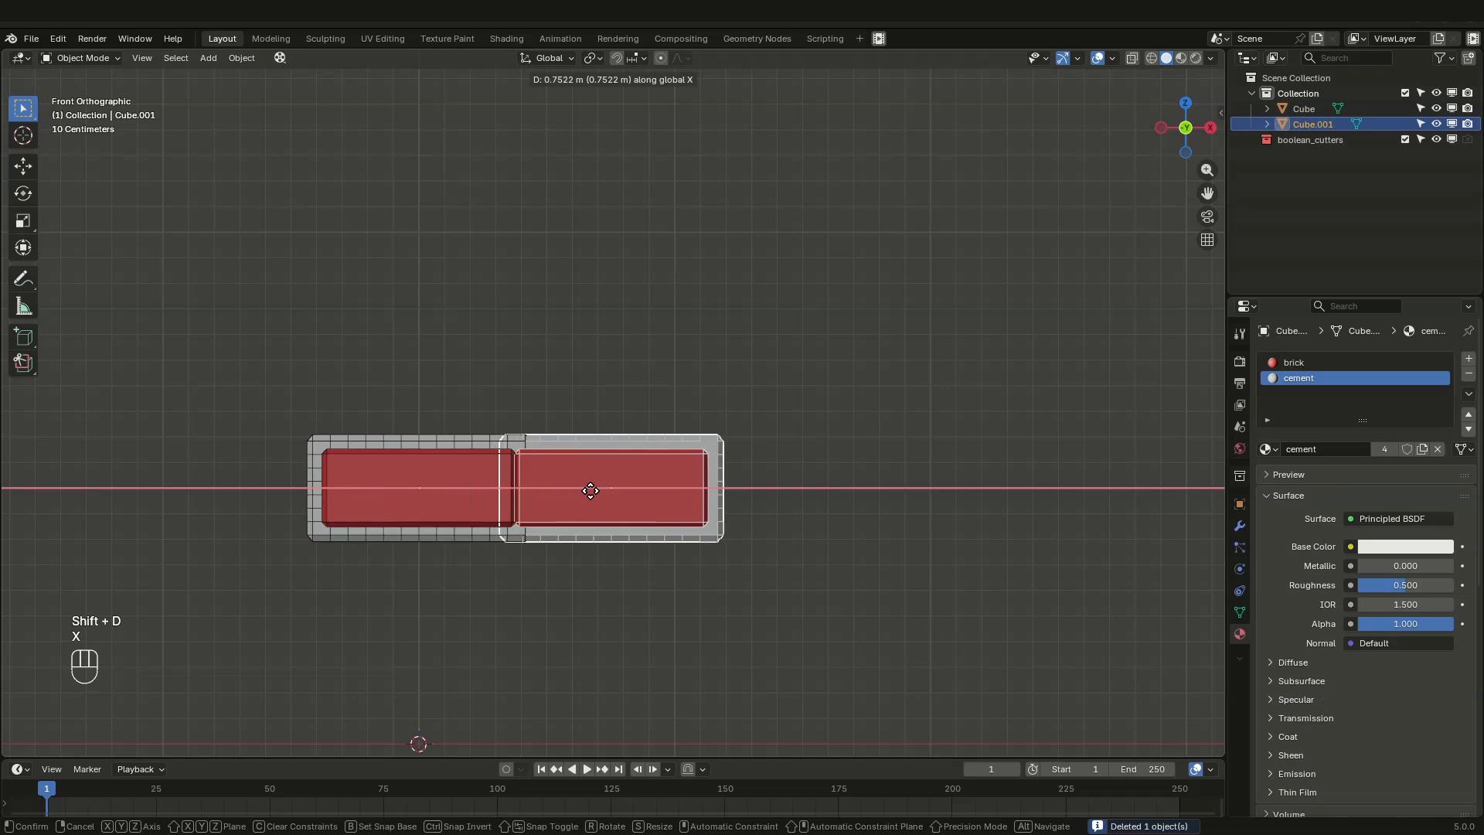
pyautogui.press('shift')
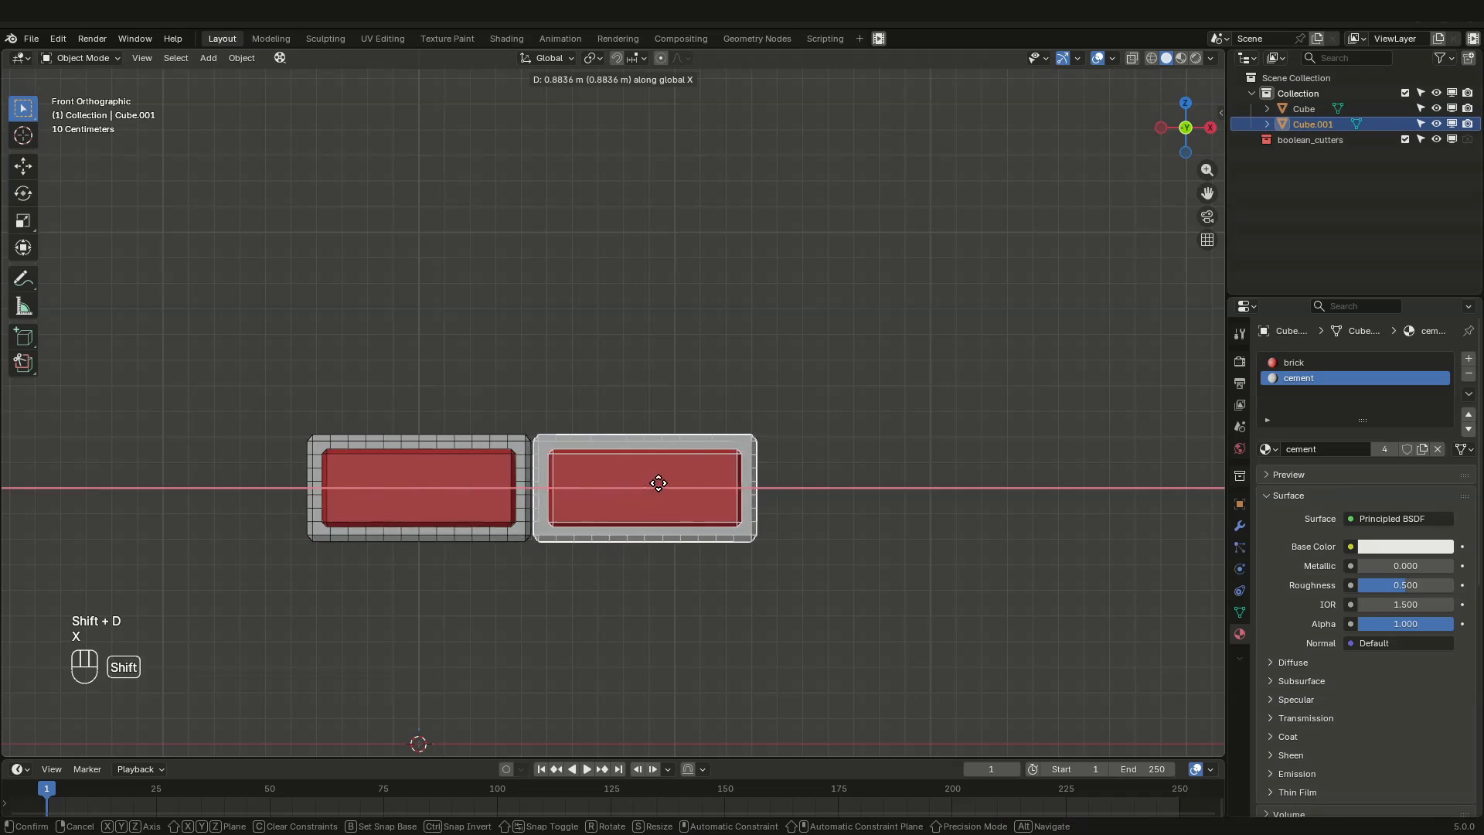
pyautogui.click(663, 483)
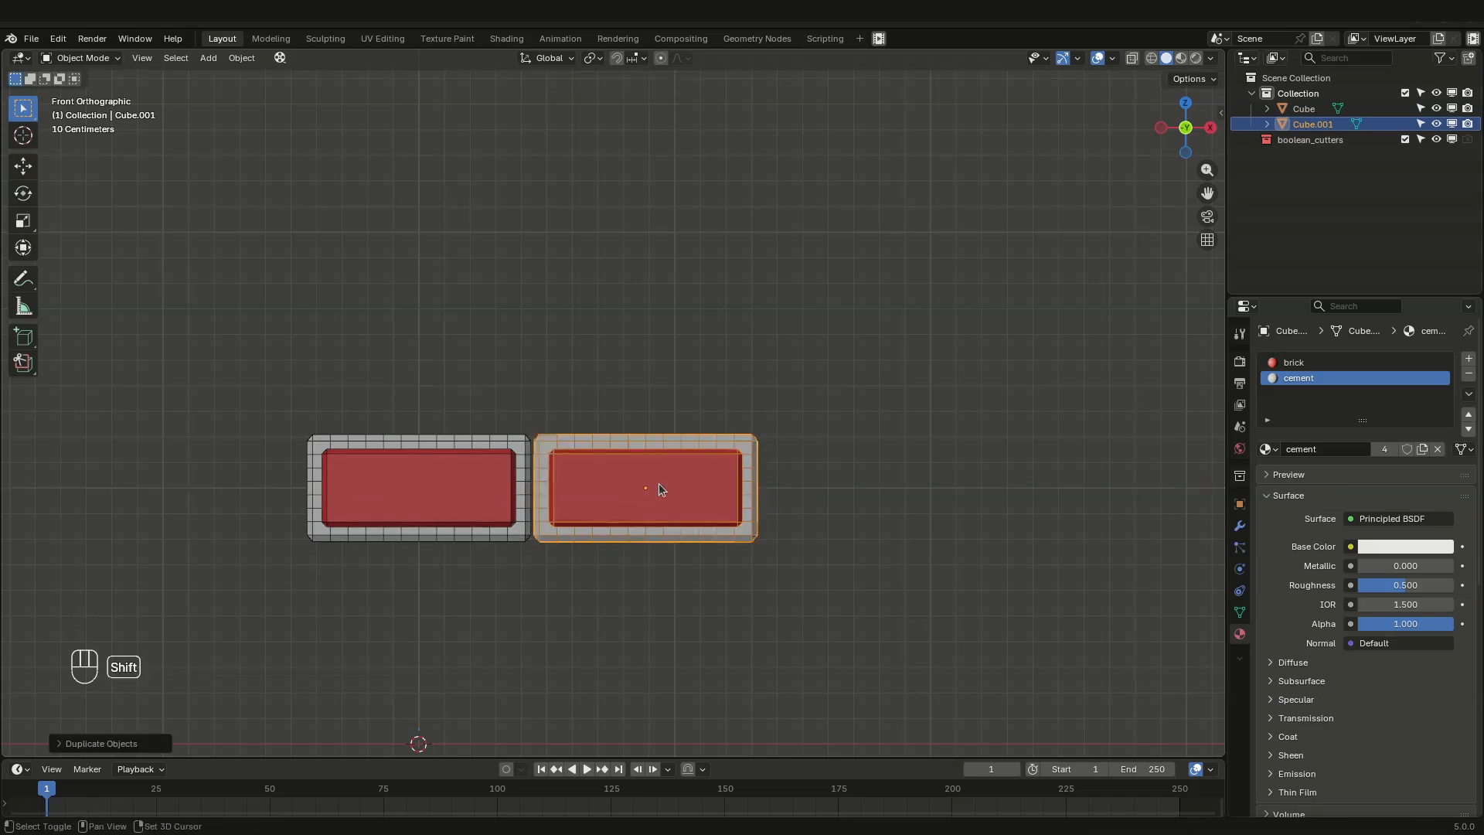
# Step: Repeat the duplication nine times to build a horizontal row of eleven blocks
pyautogui.hotkey('shift', 'r')
pyautogui.hotkey('shift', 'r')
pyautogui.hotkey('shift', 'r')
pyautogui.hotkey('shift', 'r')
pyautogui.hotkey('shift', 'r')
pyautogui.hotkey('shift', 'r')
pyautogui.scroll(-7, 639, 495)
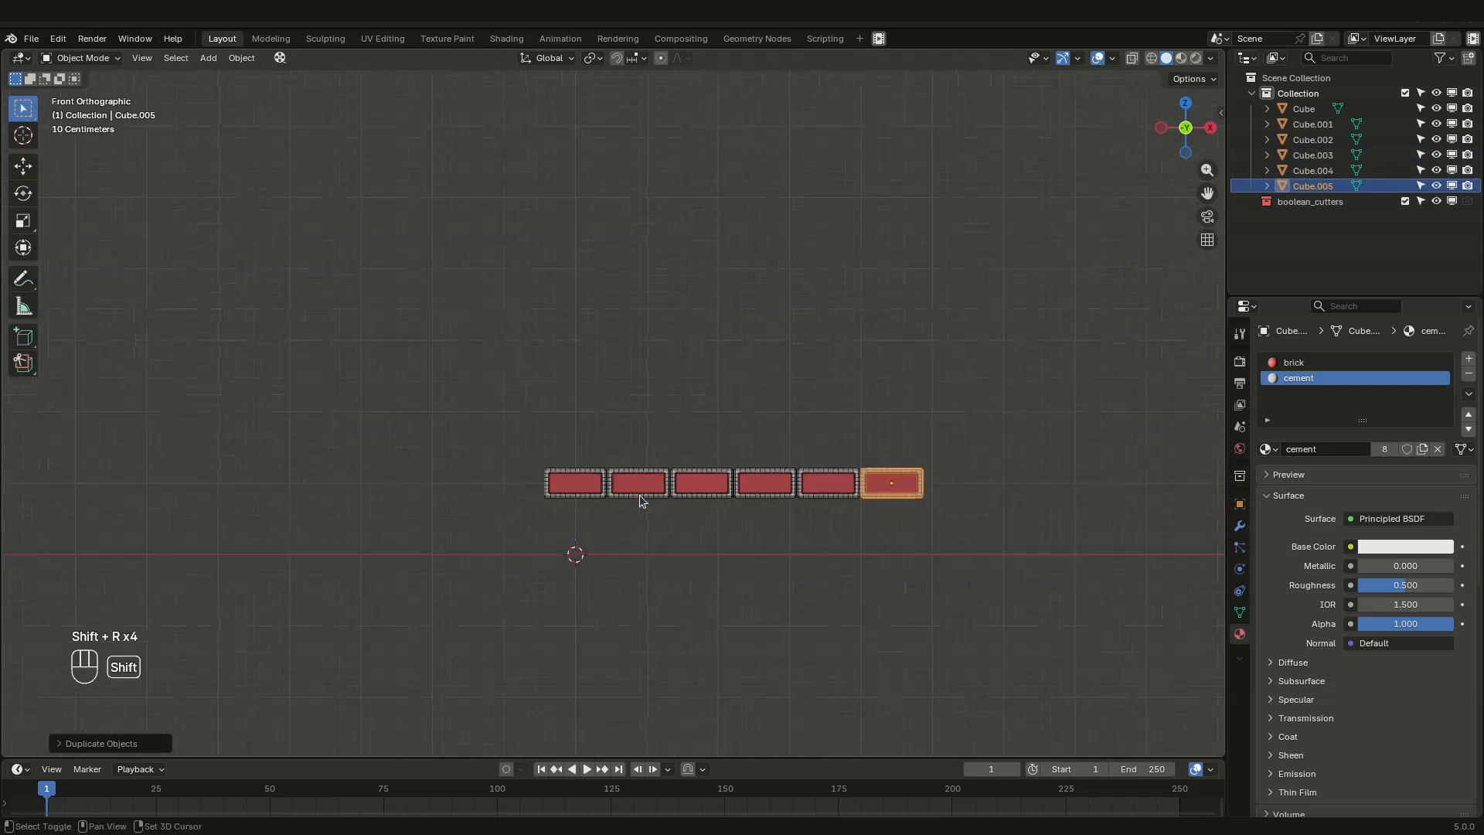
pyautogui.hotkey('shift', 'r')
pyautogui.hotkey('shift', 'r')
pyautogui.hotkey('shift', 'r')
pyautogui.keyDown('ctrl'); pyautogui.scroll(4, 631, 464); pyautogui.keyUp('ctrl')
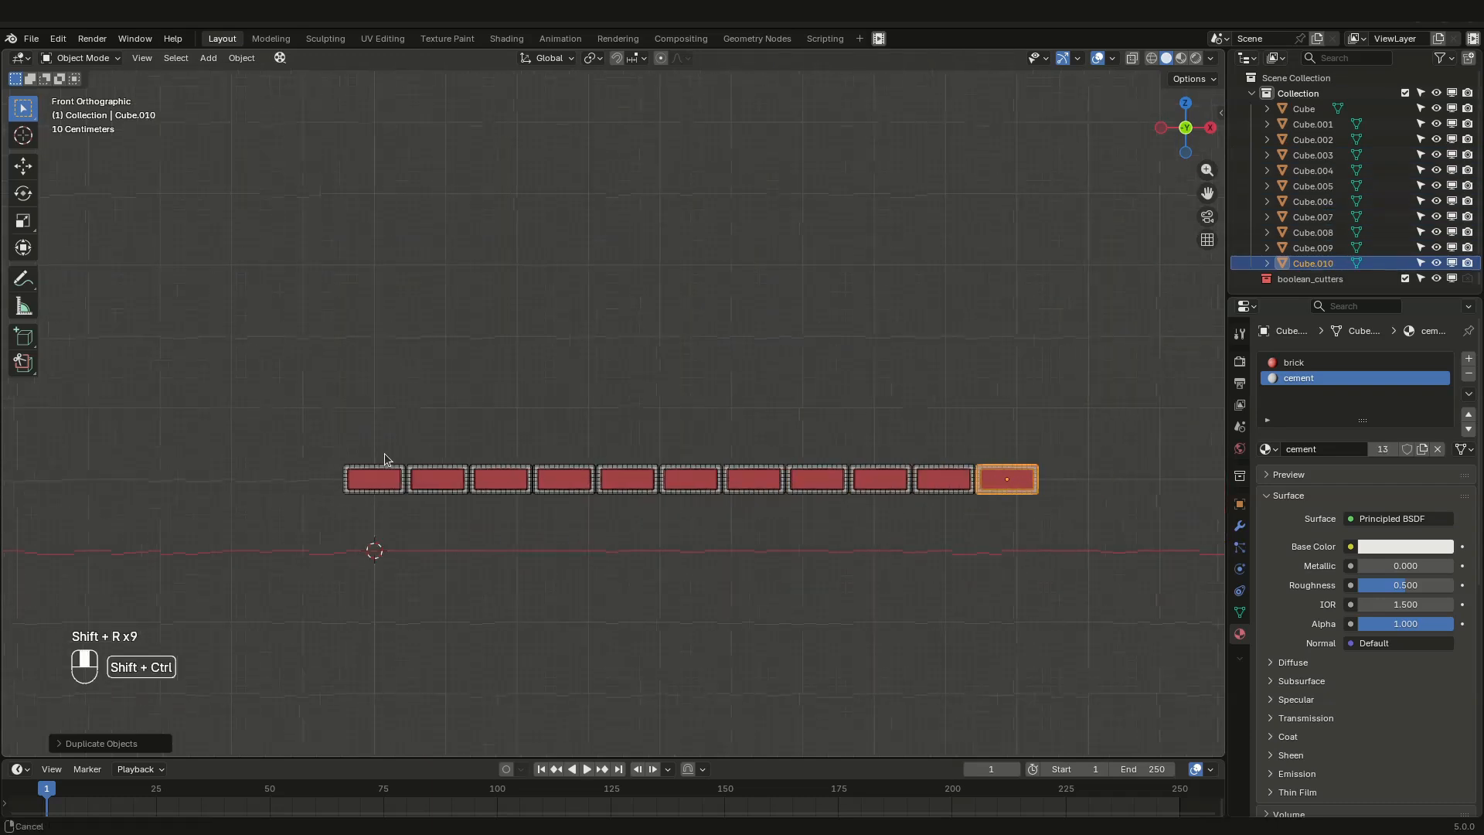
# Step: Duplicate the whole row upward along the Z axis by about 0.43 m to form a second course
pyautogui.moveTo(252, 431); pyautogui.dragTo(977, 557)
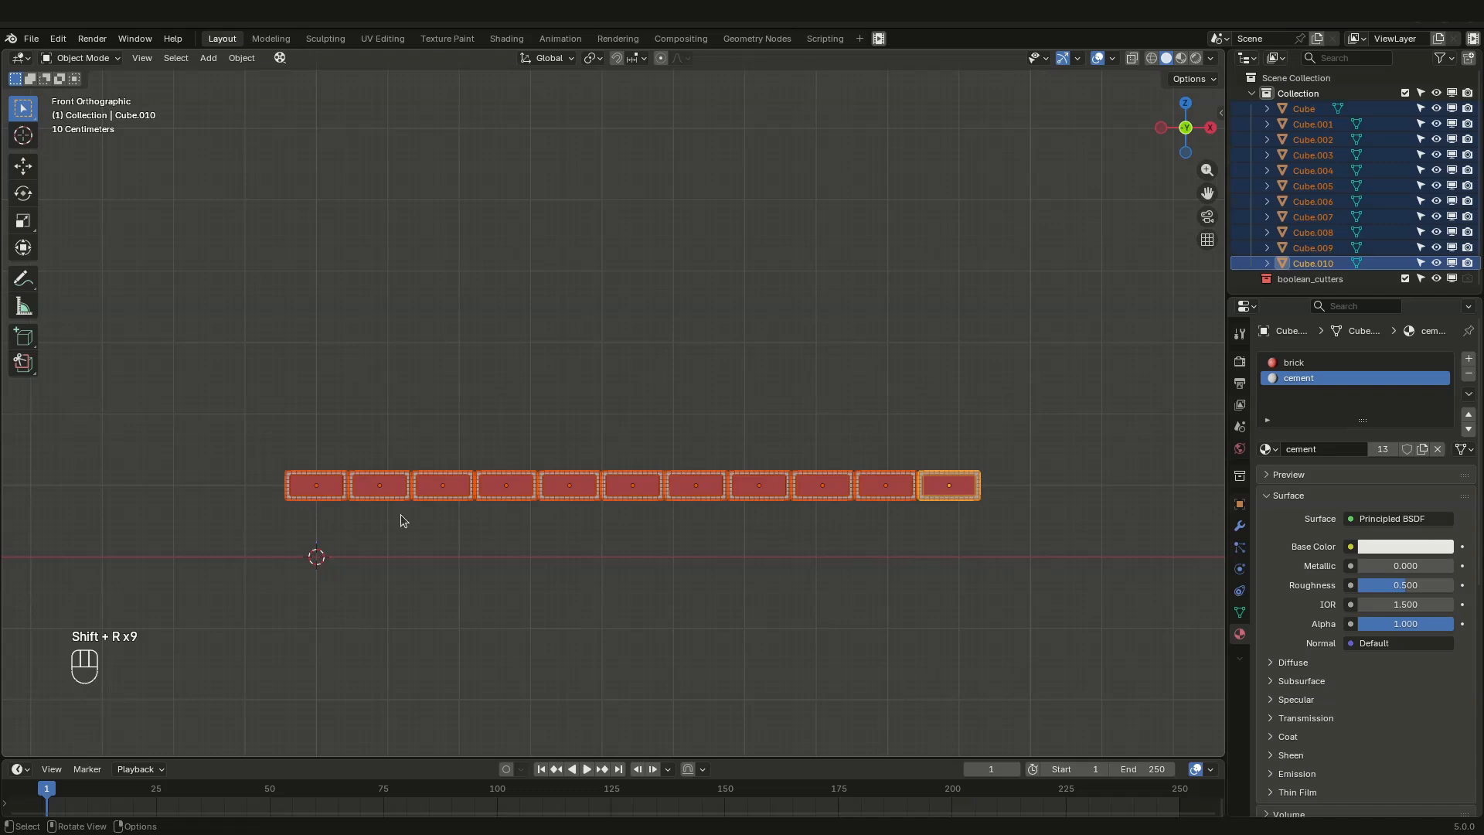
pyautogui.scroll(5, 293, 468)
pyautogui.scroll(4, 337, 485)
pyautogui.hotkey('shift', 'd')
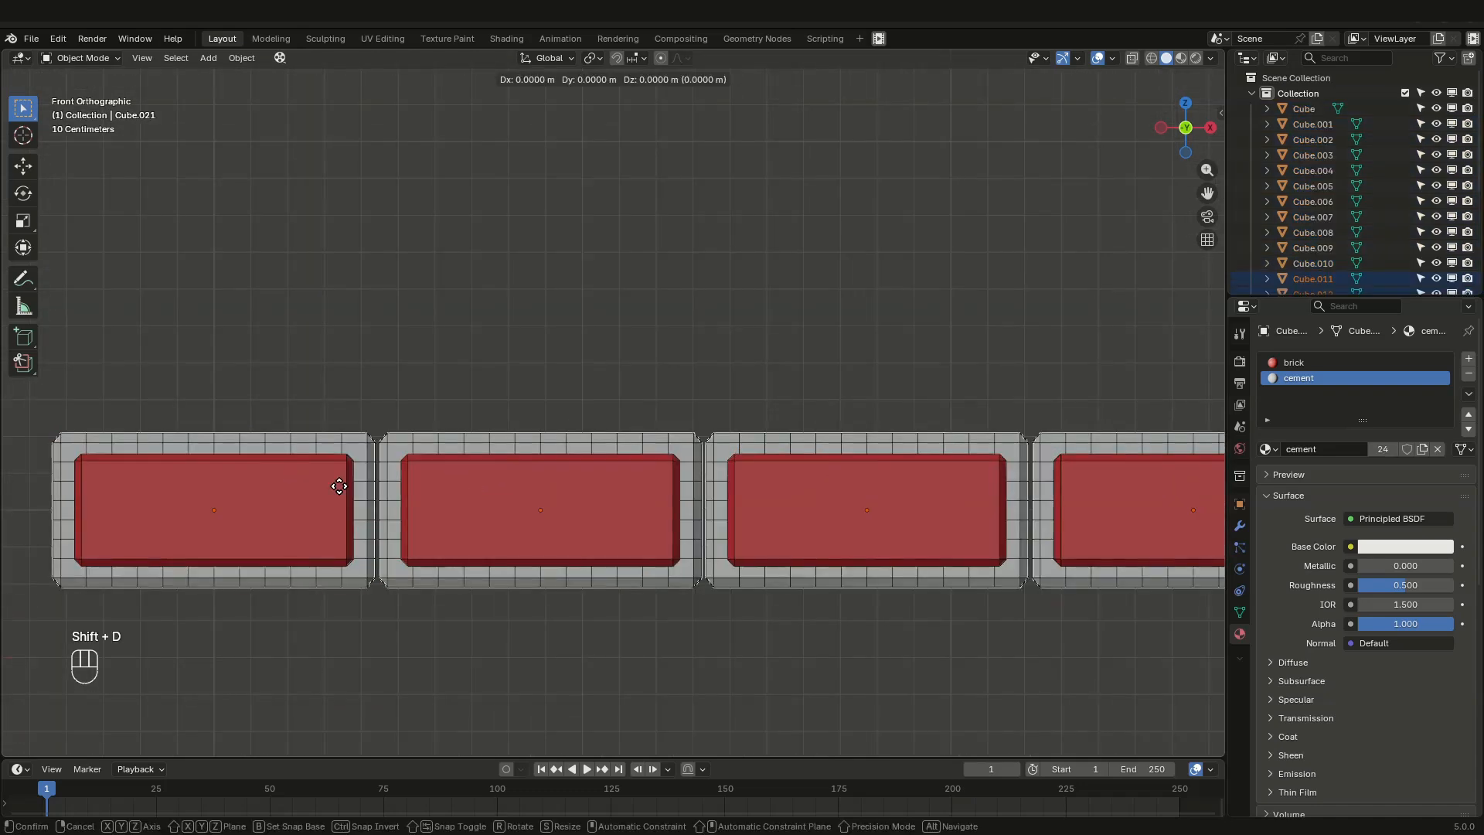
pyautogui.press('z')
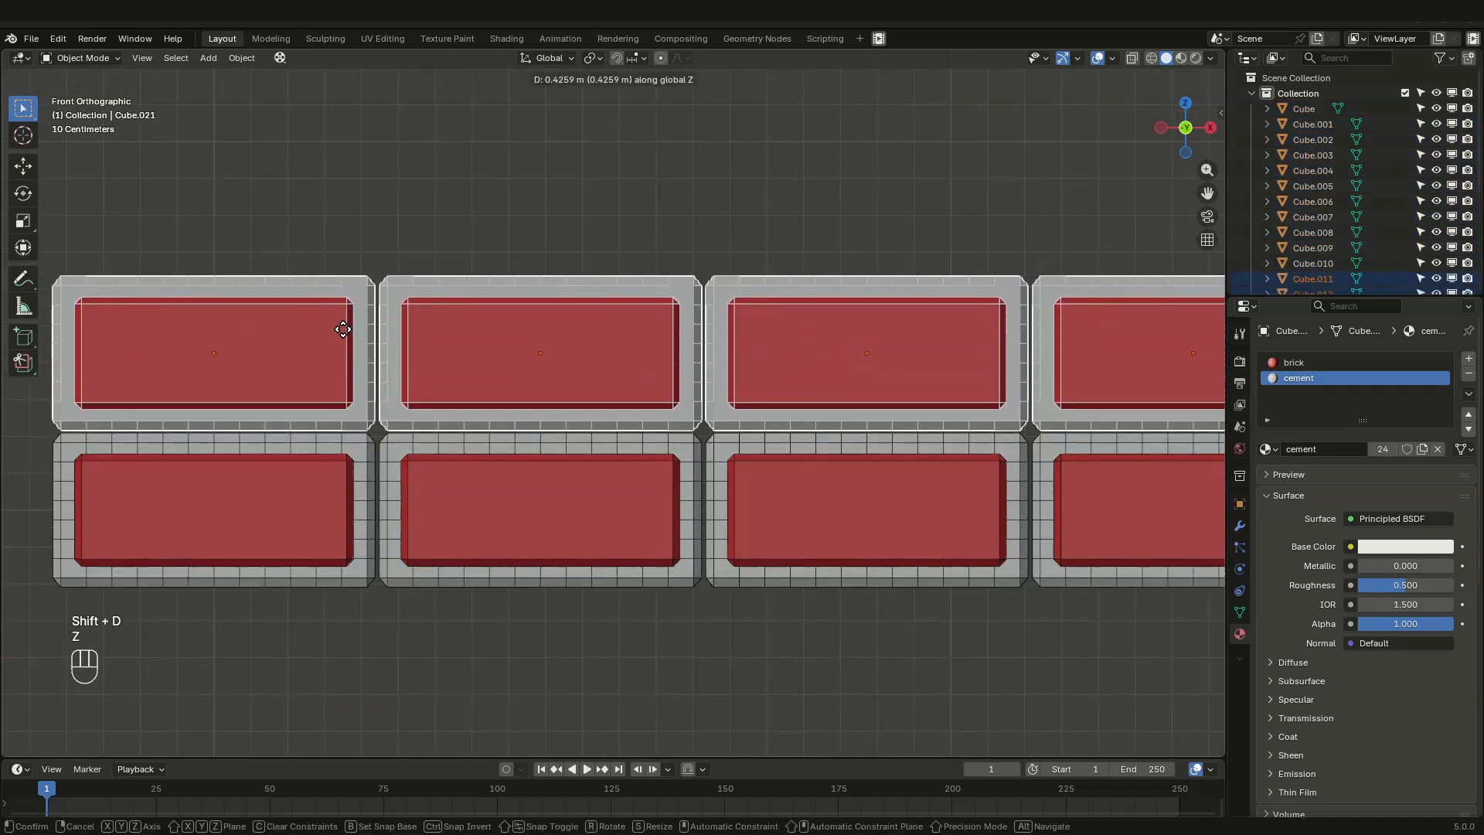
pyautogui.click(342, 329)
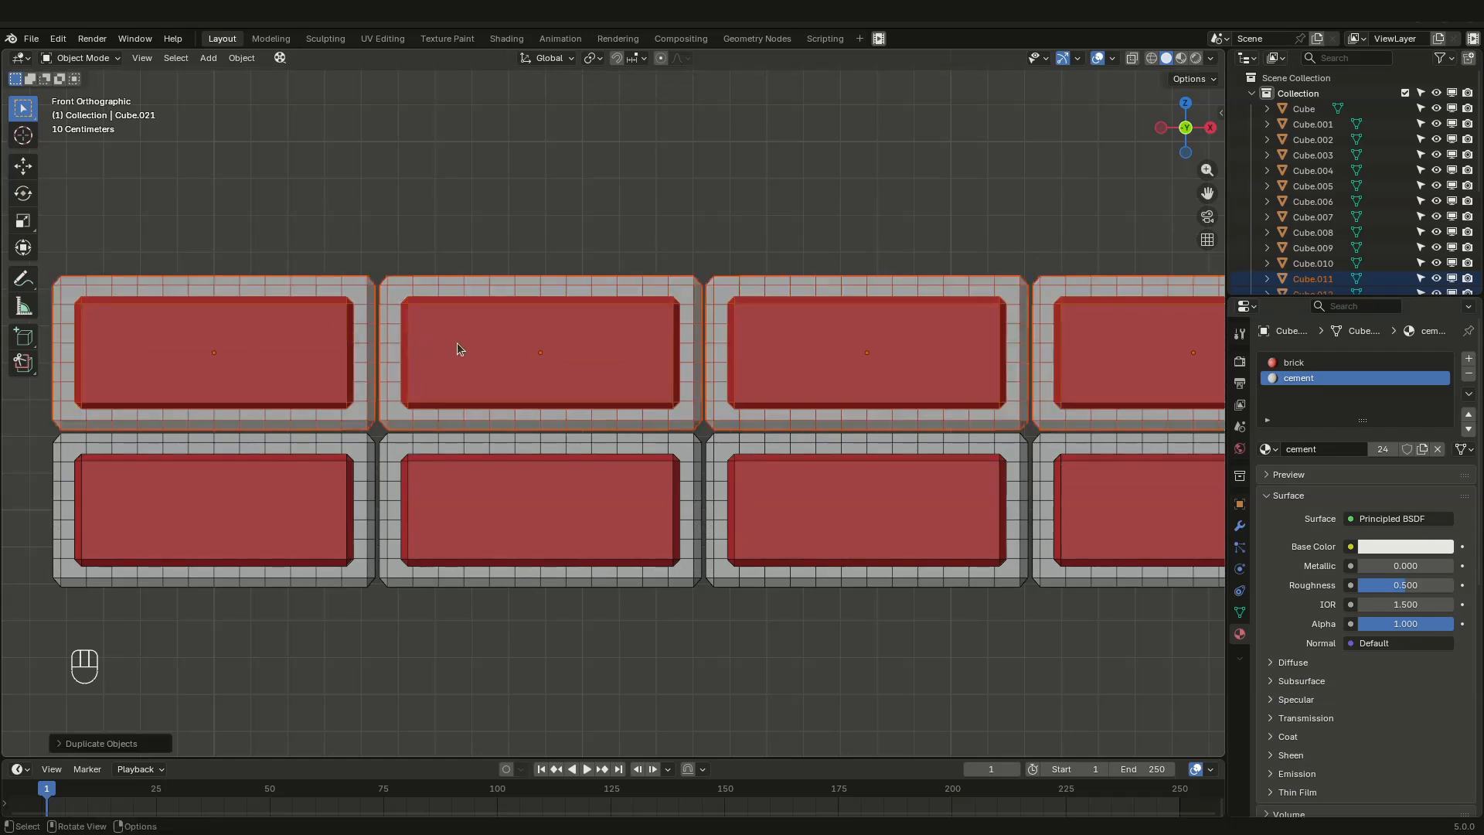
# Step: Move the upper row along negative X by roughly half a block to stagger the joints
pyautogui.press('g')
pyautogui.press('x')
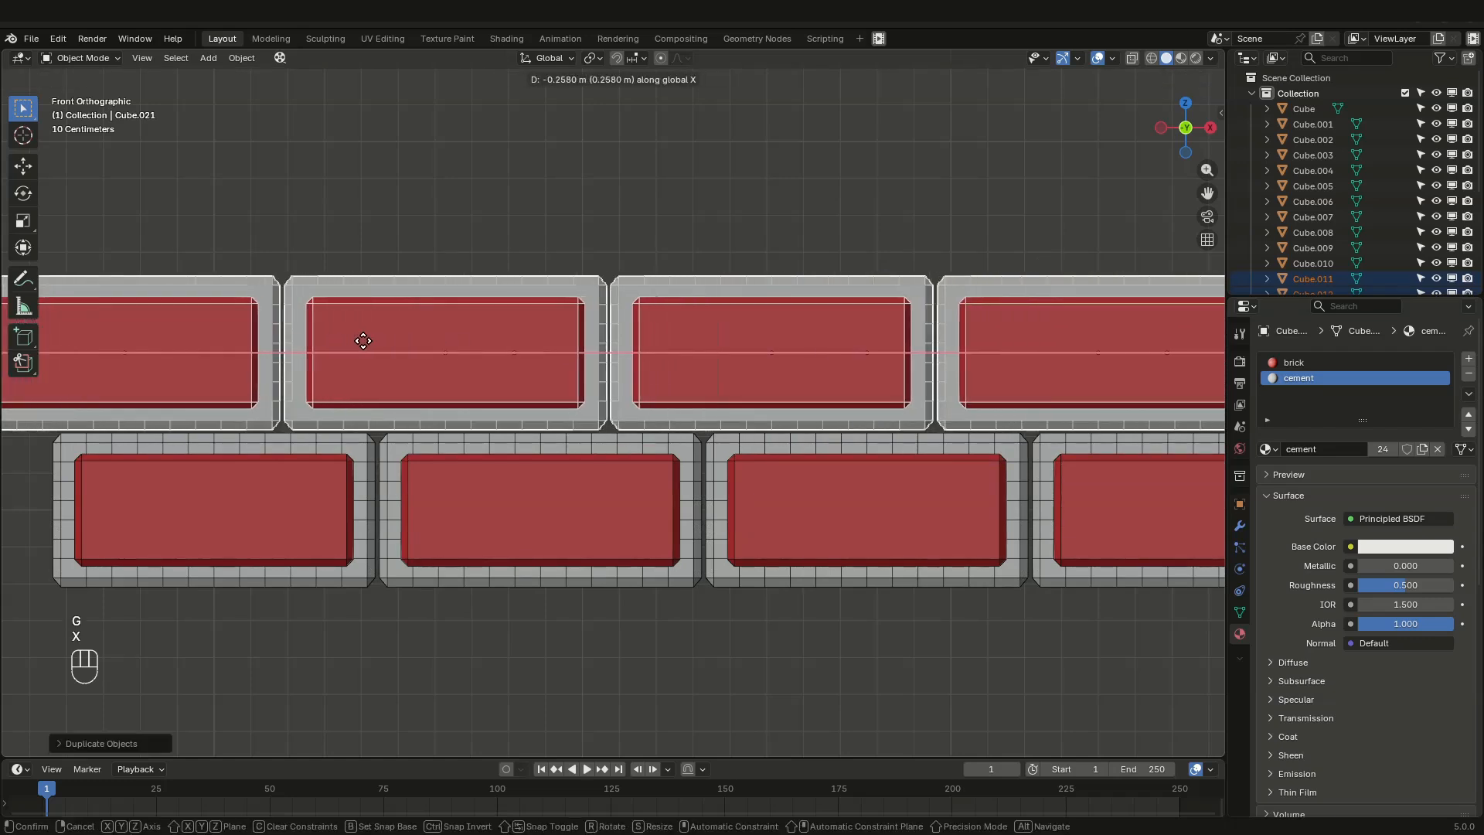
pyautogui.click(320, 336)
pyautogui.scroll(-4, 335, 363)
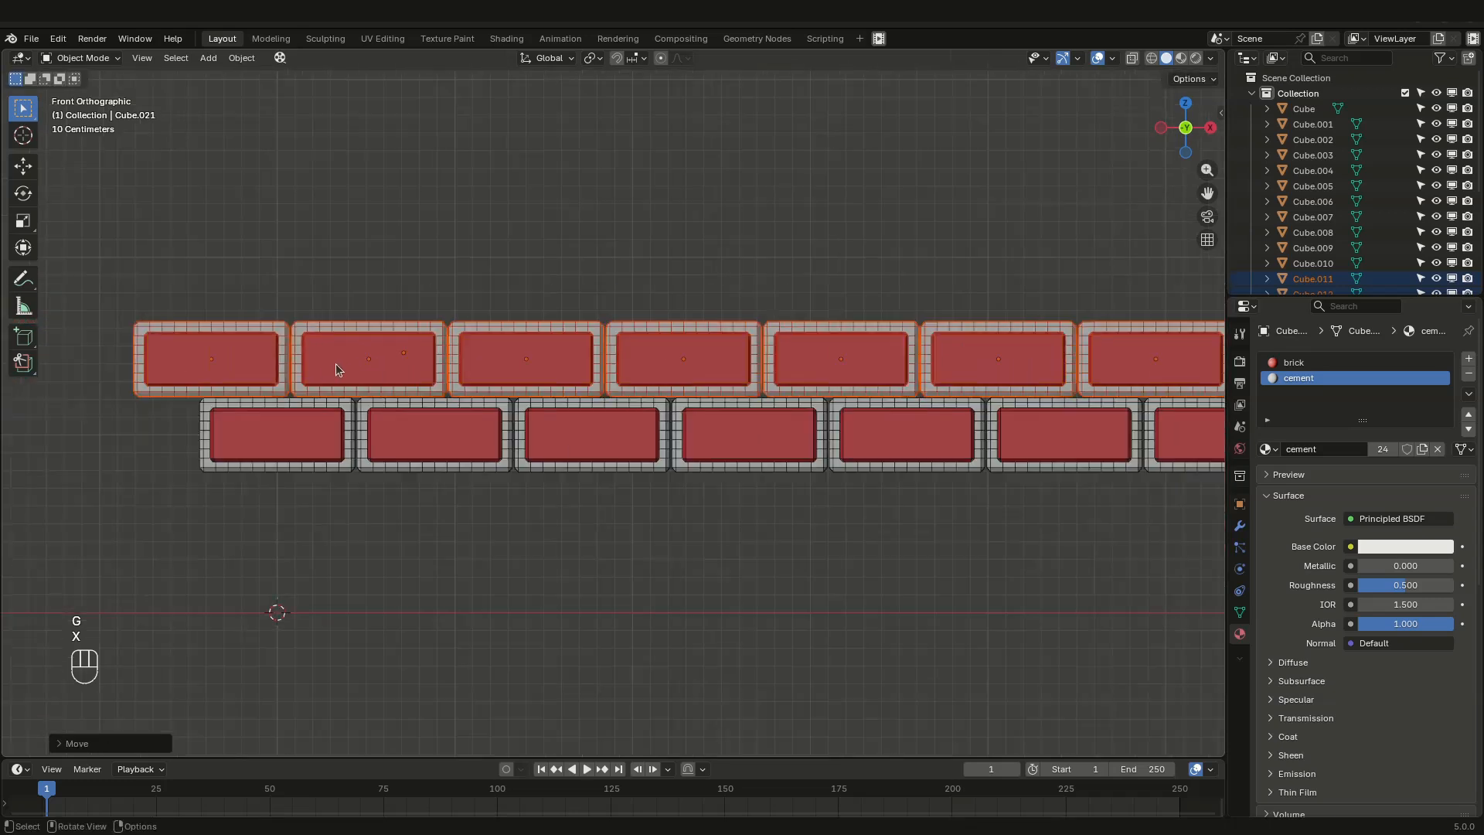
# Step: Duplicate both staggered rows upward along the Z axis by about 0.86 m
pyautogui.press('a')
pyautogui.hotkey('shift', 'd')
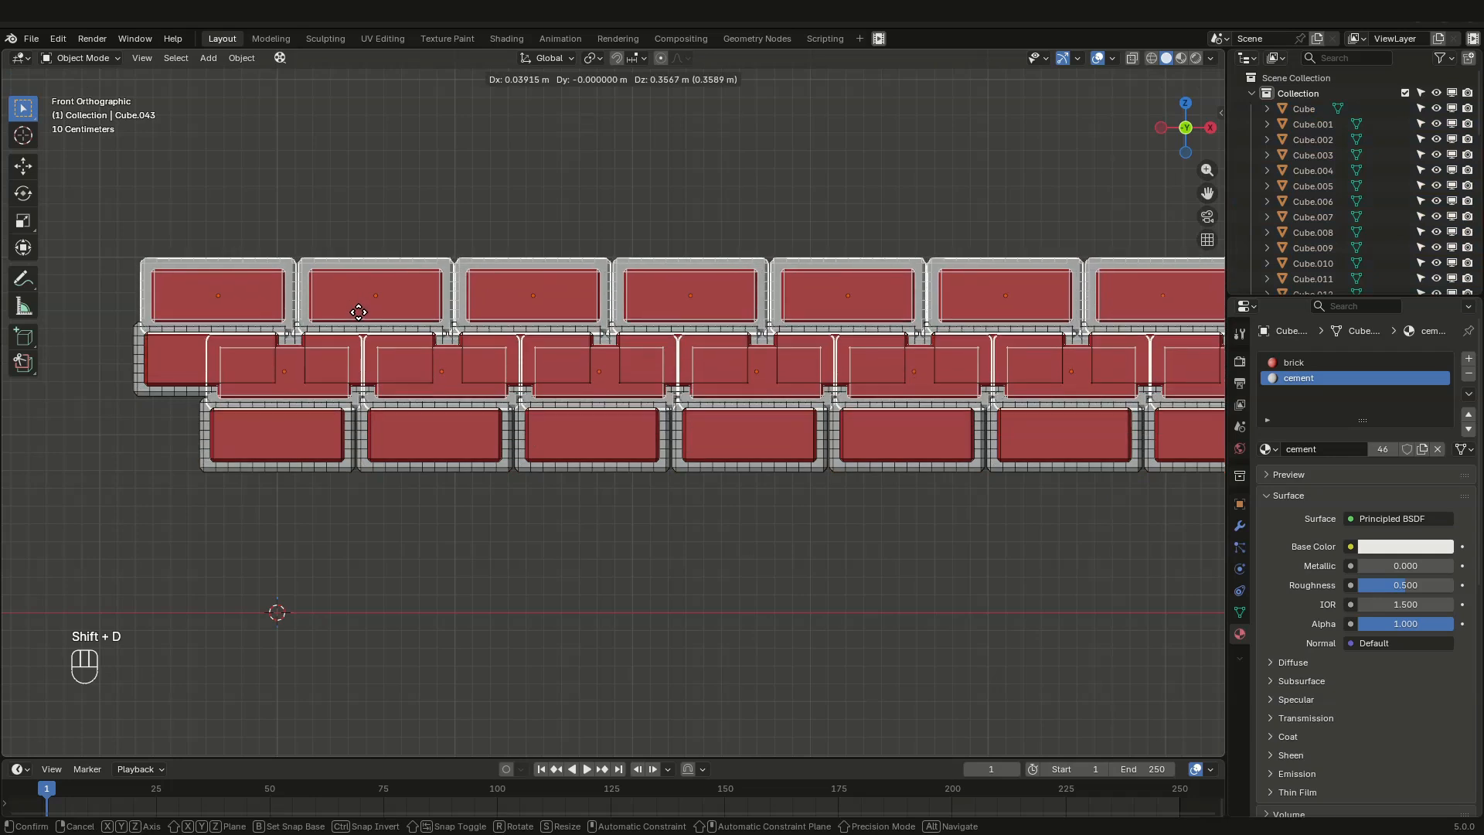
pyautogui.press('z')
pyautogui.press('shift')
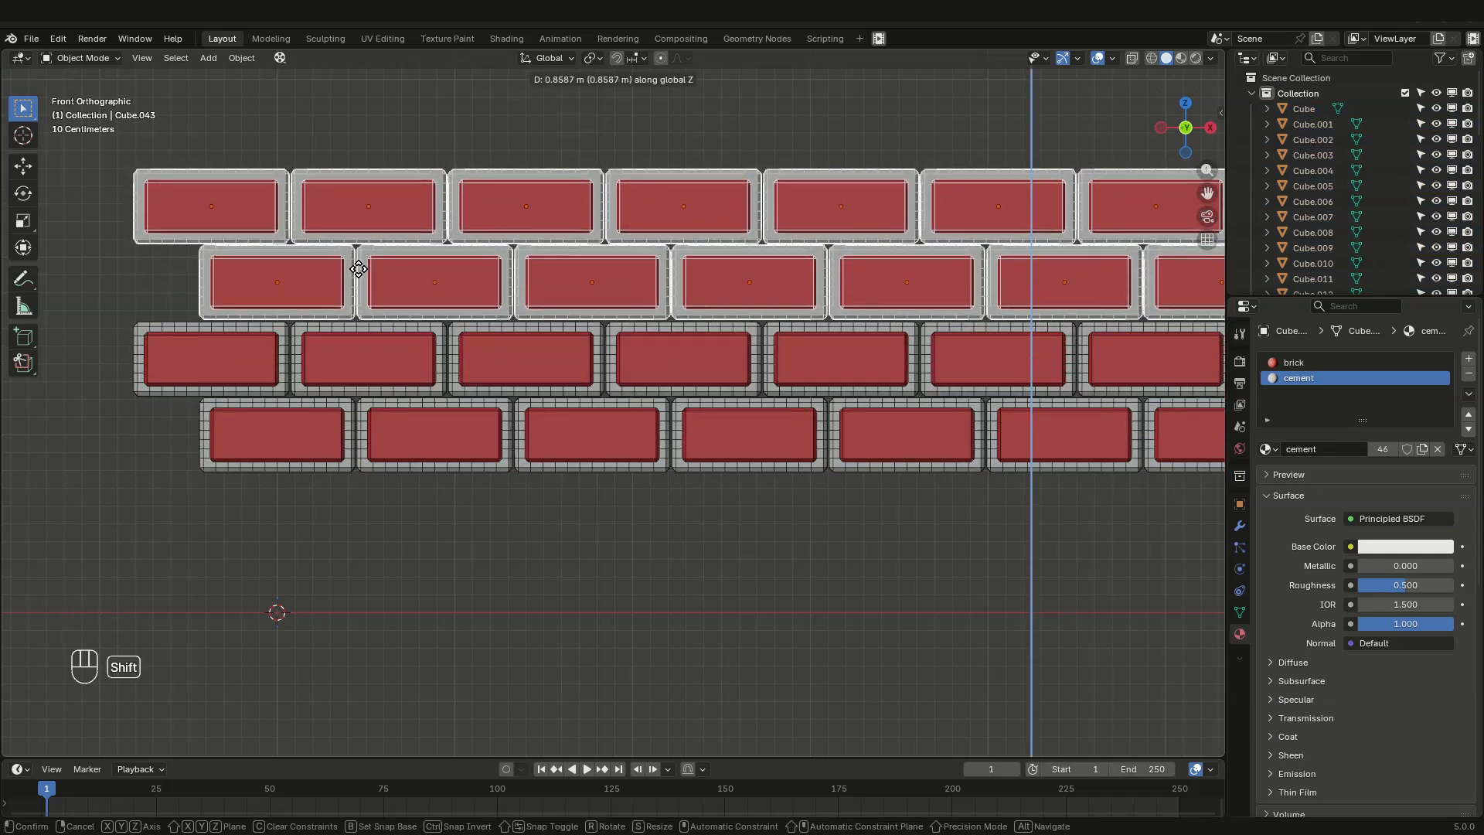
pyautogui.click(356, 263)
pyautogui.scroll(-6, 448, 457)
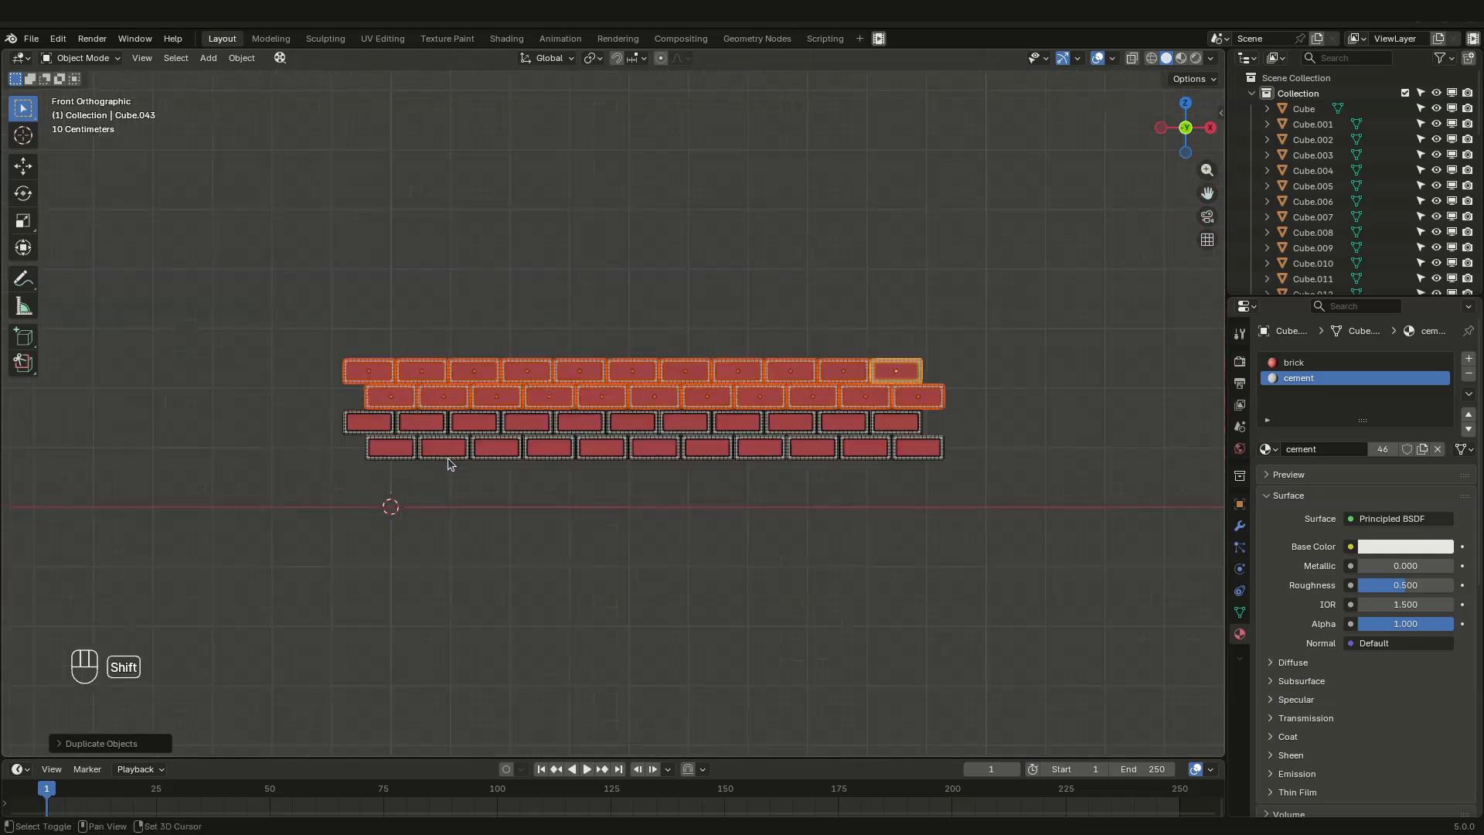
# Step: Repeat the two-row duplication seven times to complete an eighteen-course wall, and deselect everything
pyautogui.hotkey('shift', 'r')
pyautogui.hotkey('shift', 'r')
pyautogui.hotkey('shift', 'r')
pyautogui.hotkey('shift', 'r')
pyautogui.hotkey('shift', 'r')
pyautogui.hotkey('shift', 'r')
pyautogui.hotkey('shift', 'r')
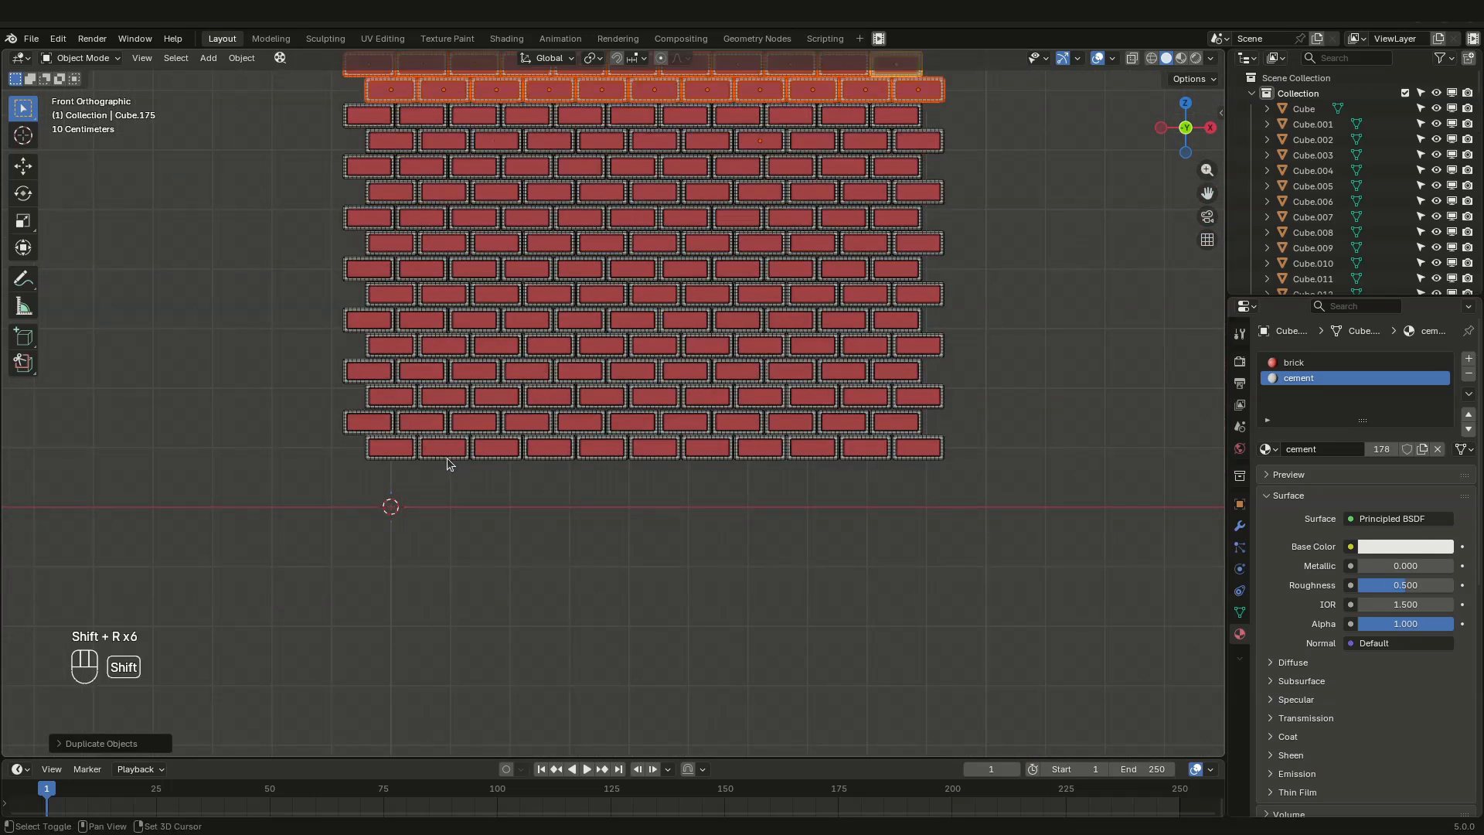
pyautogui.scroll(-5, 447, 457)
pyautogui.moveTo(461, 433); pyautogui.dragTo(510, 345, button='middle')
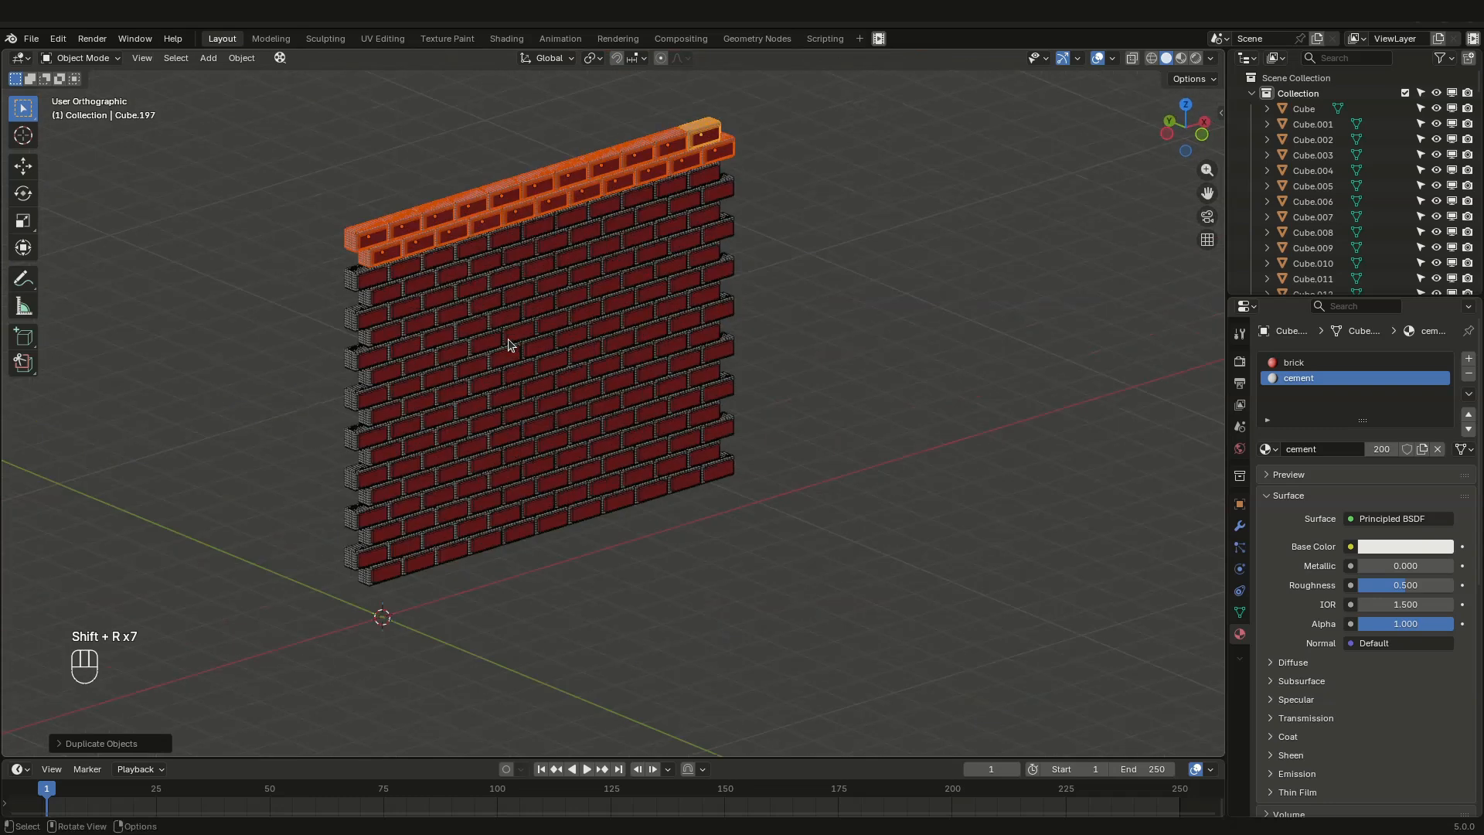
pyautogui.click(718, 515)
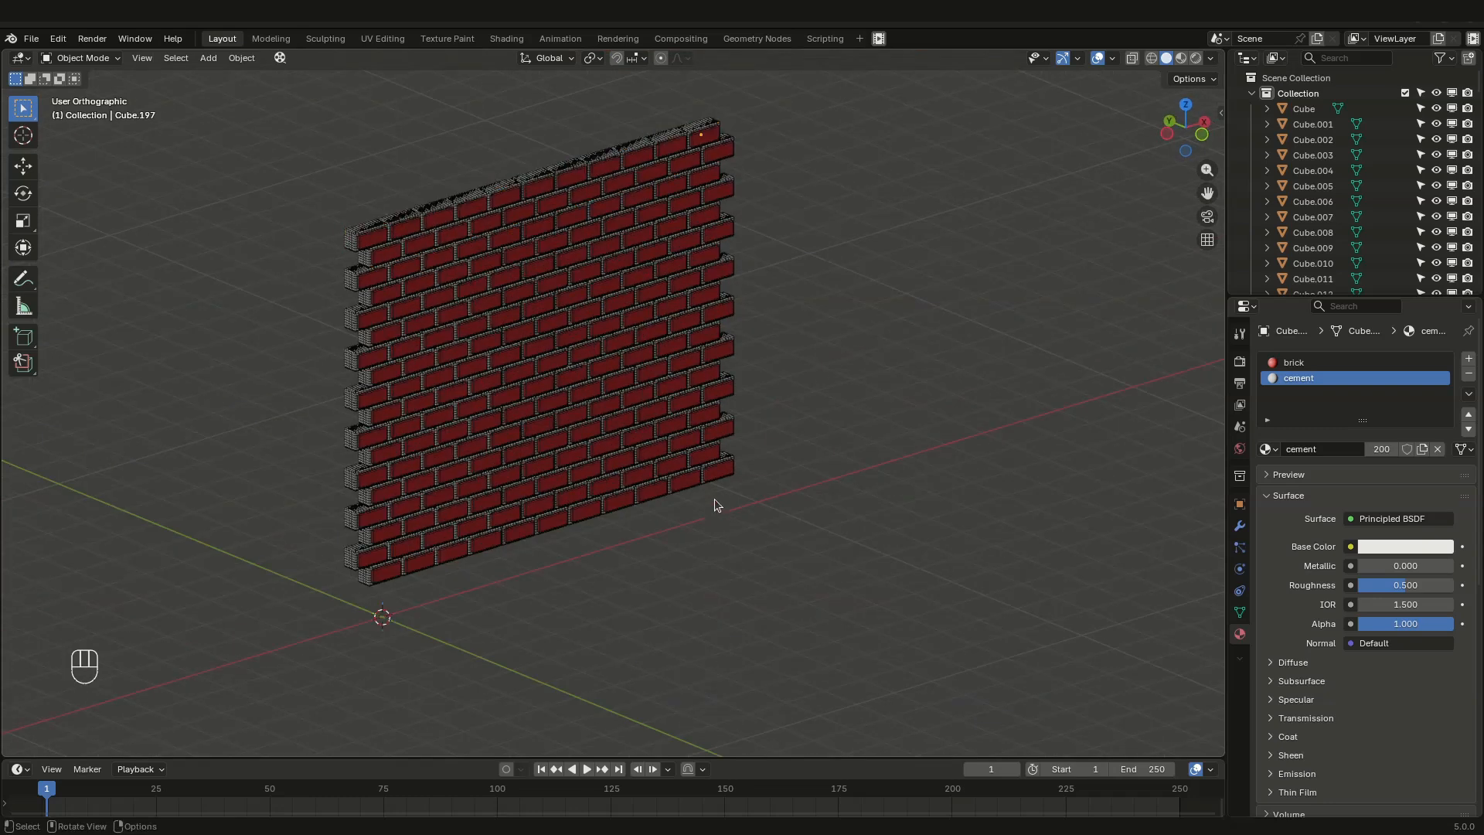
# Step: Examine the front of the brick wall and the joints between blocks up close
pyautogui.moveTo(616, 469); pyautogui.dragTo(607, 379, button='middle')
pyautogui.scroll(7, 562, 411)
pyautogui.scroll(5, 558, 385)
pyautogui.scroll(-12, 605, 484)
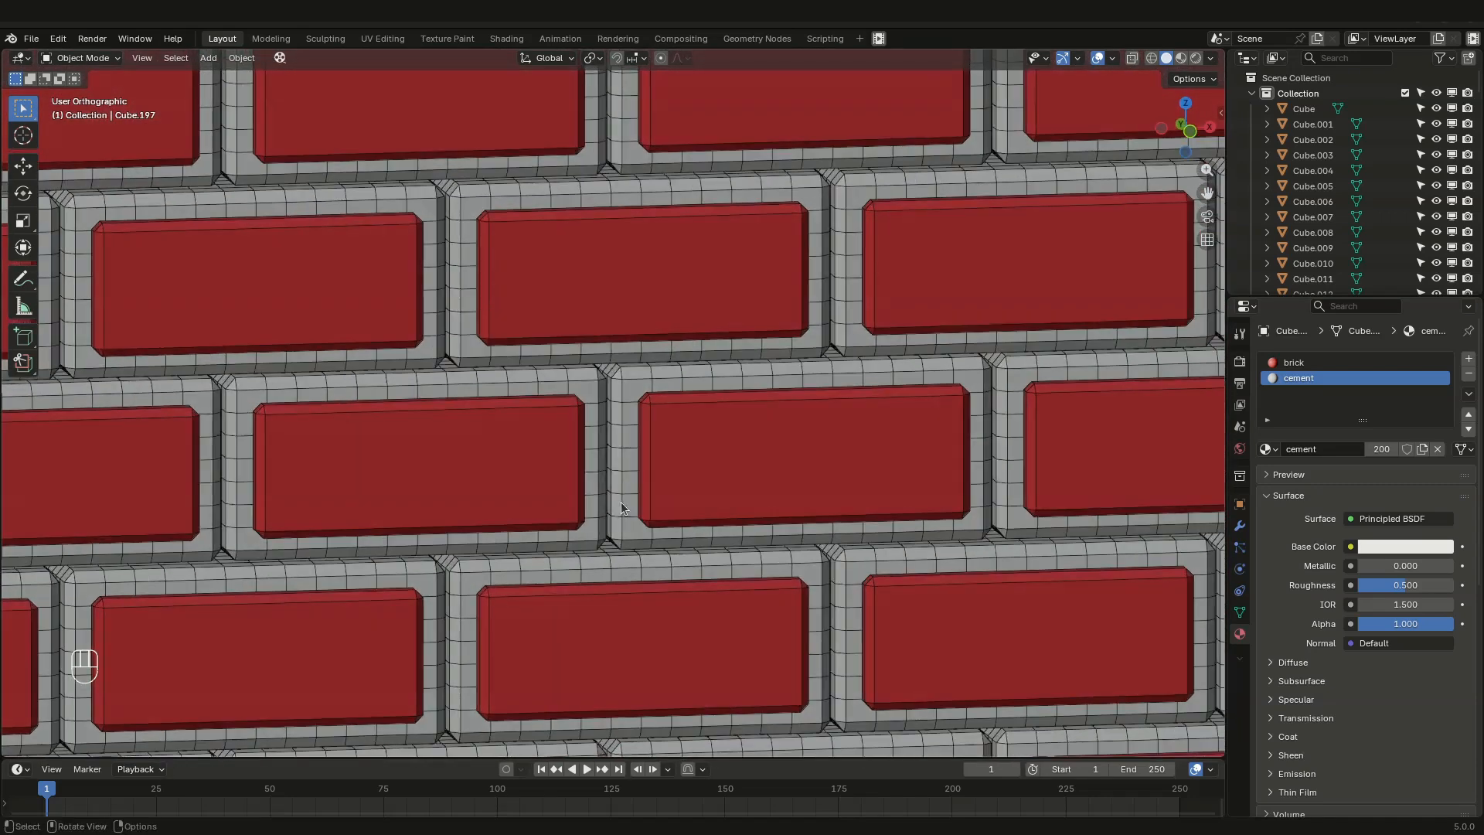
pyautogui.moveTo(623, 511); pyautogui.dragTo(636, 520, button='middle')
pyautogui.scroll(3, 633, 520)
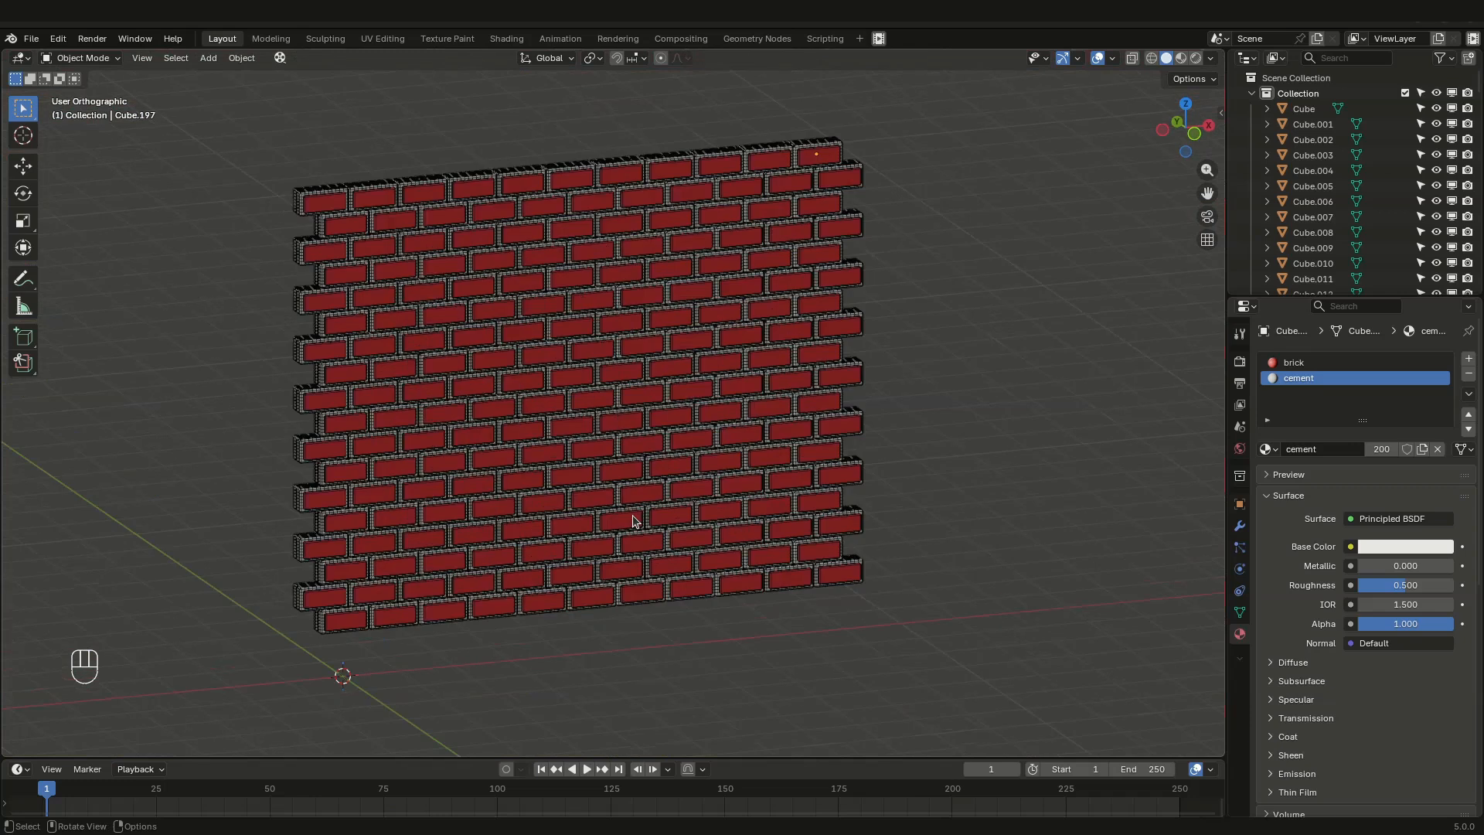
# Step: Enlarge the timeline area and switch it to the Geometry Node Editor
pyautogui.moveTo(350, 756); pyautogui.dragTo(350, 586)
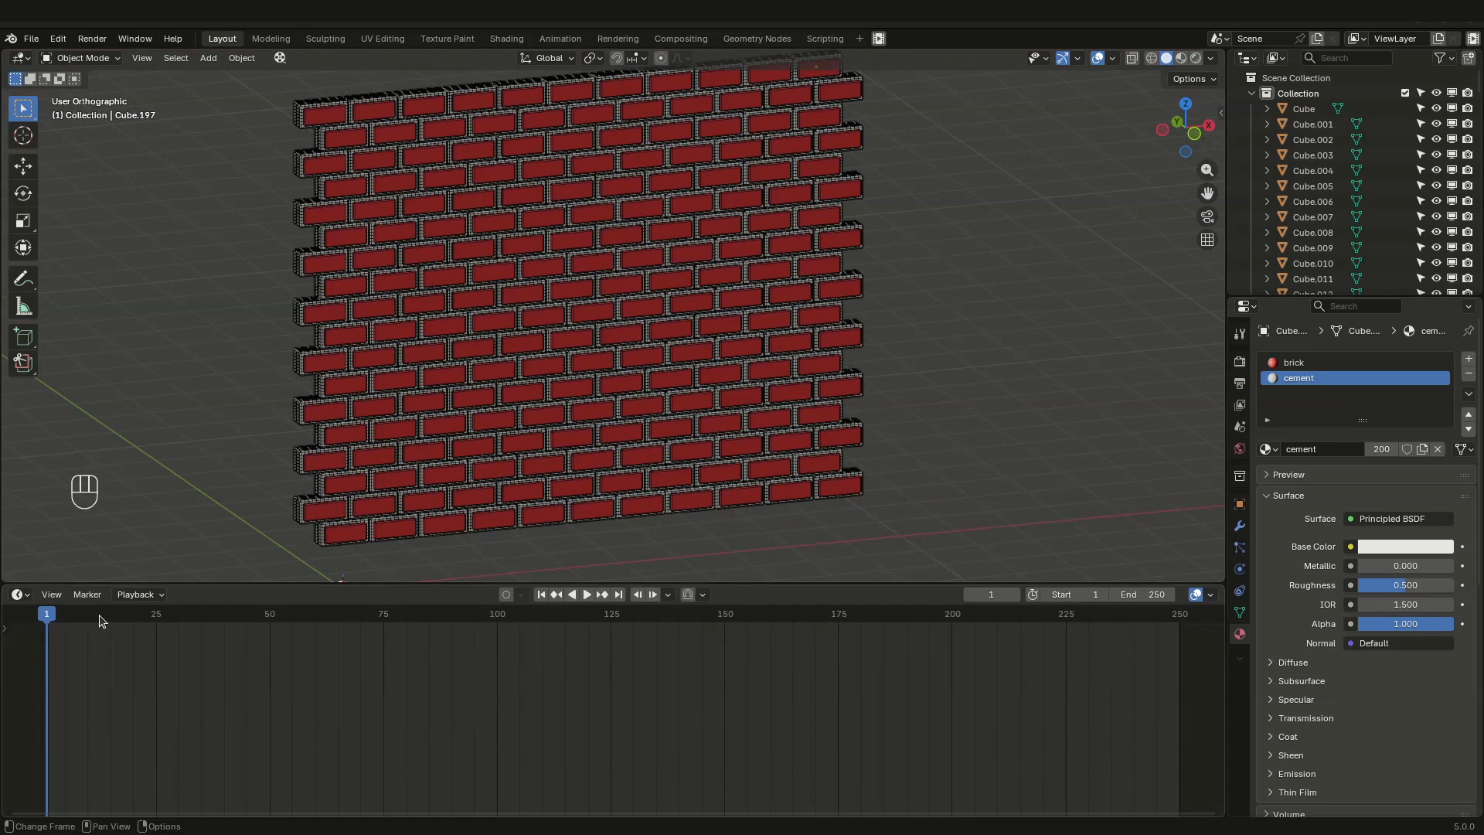
pyautogui.click(19, 594)
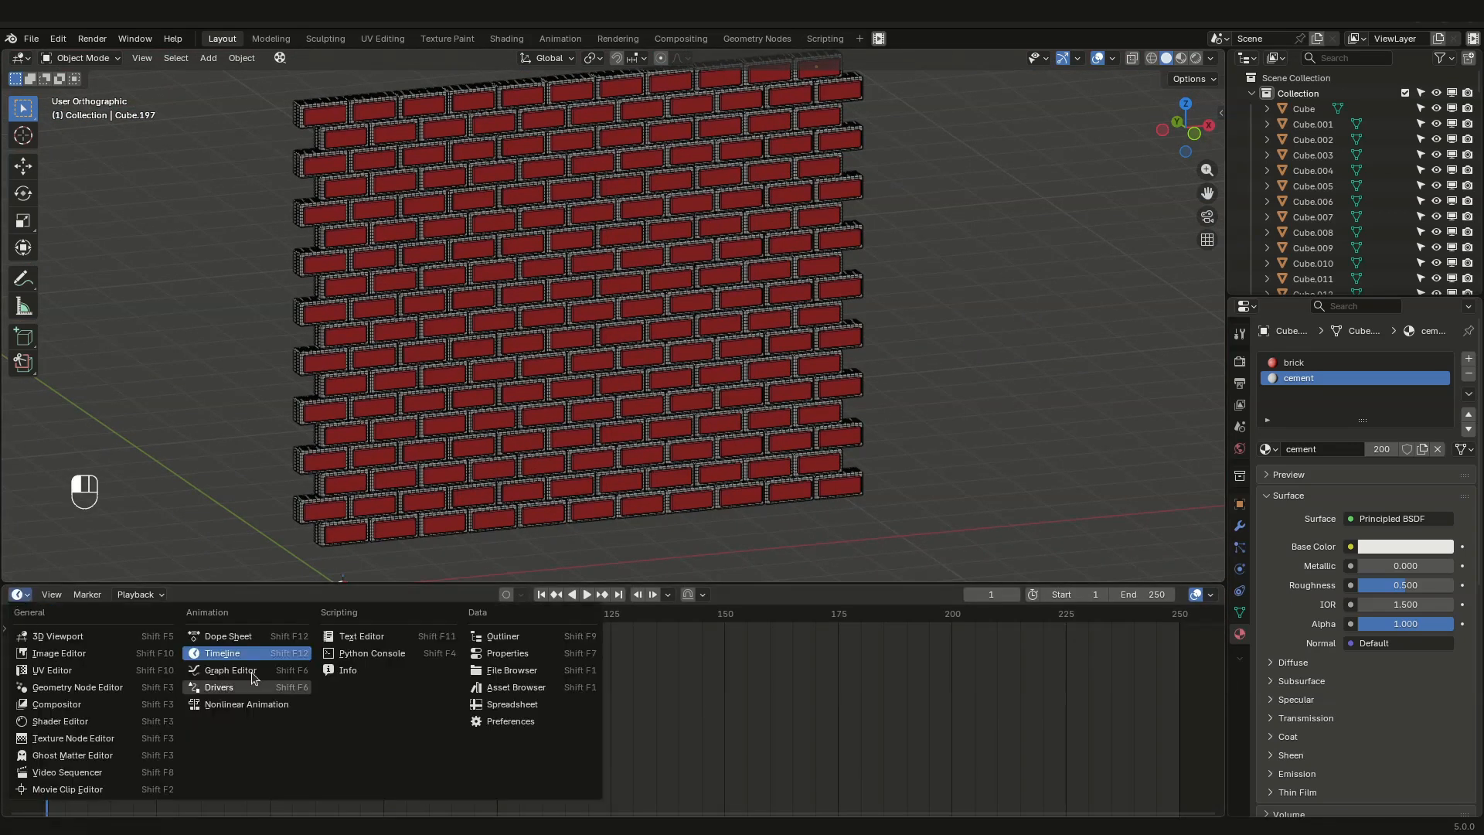
pyautogui.click(87, 687)
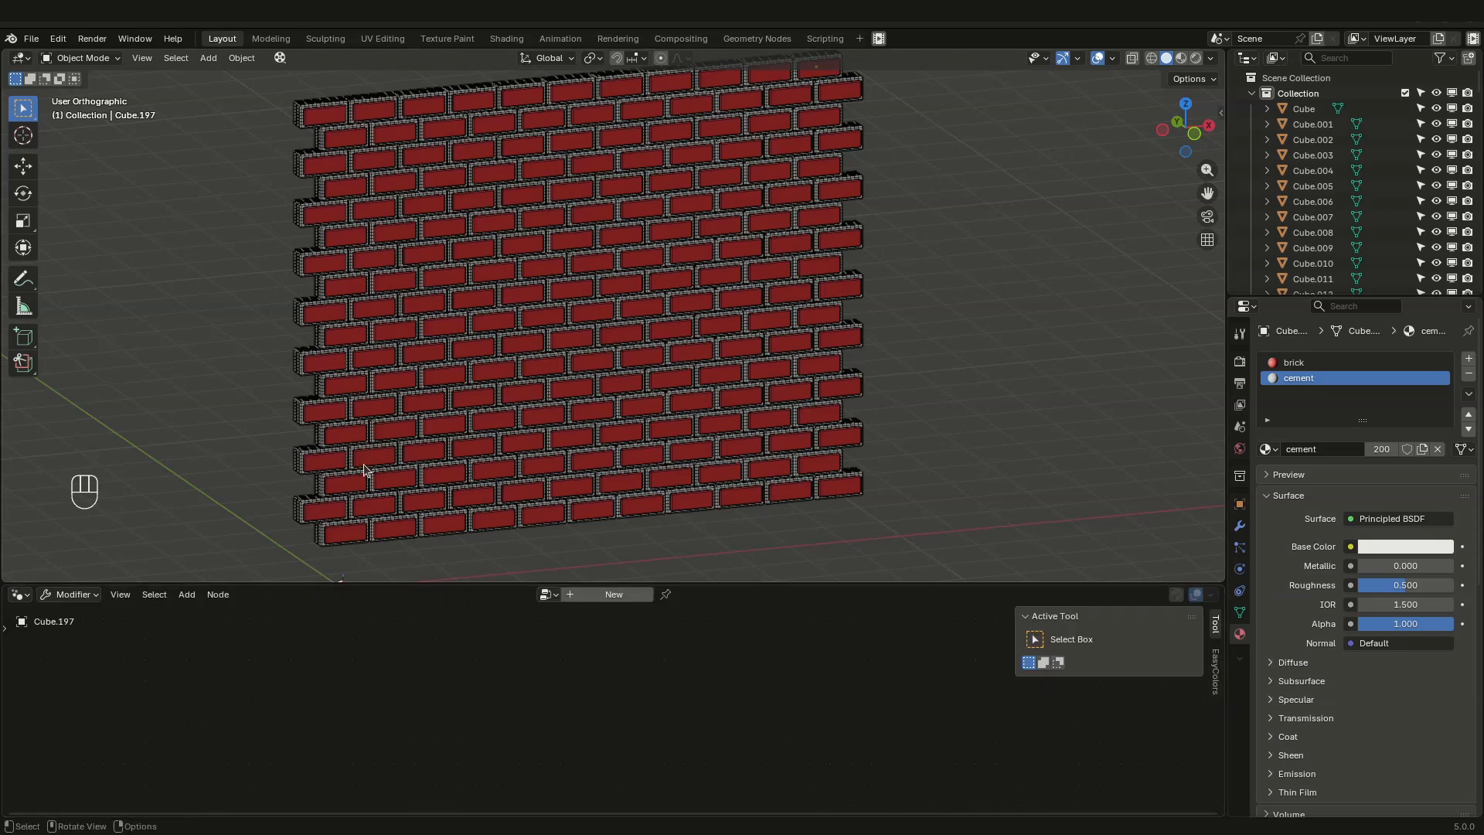
# Step: Create a new geometry node group on the first brick of the bottom row and give the node editor more height
pyautogui.click(341, 538)
pyautogui.moveTo(451, 533); pyautogui.dragTo(469, 492, button='middle')
pyautogui.click(568, 595)
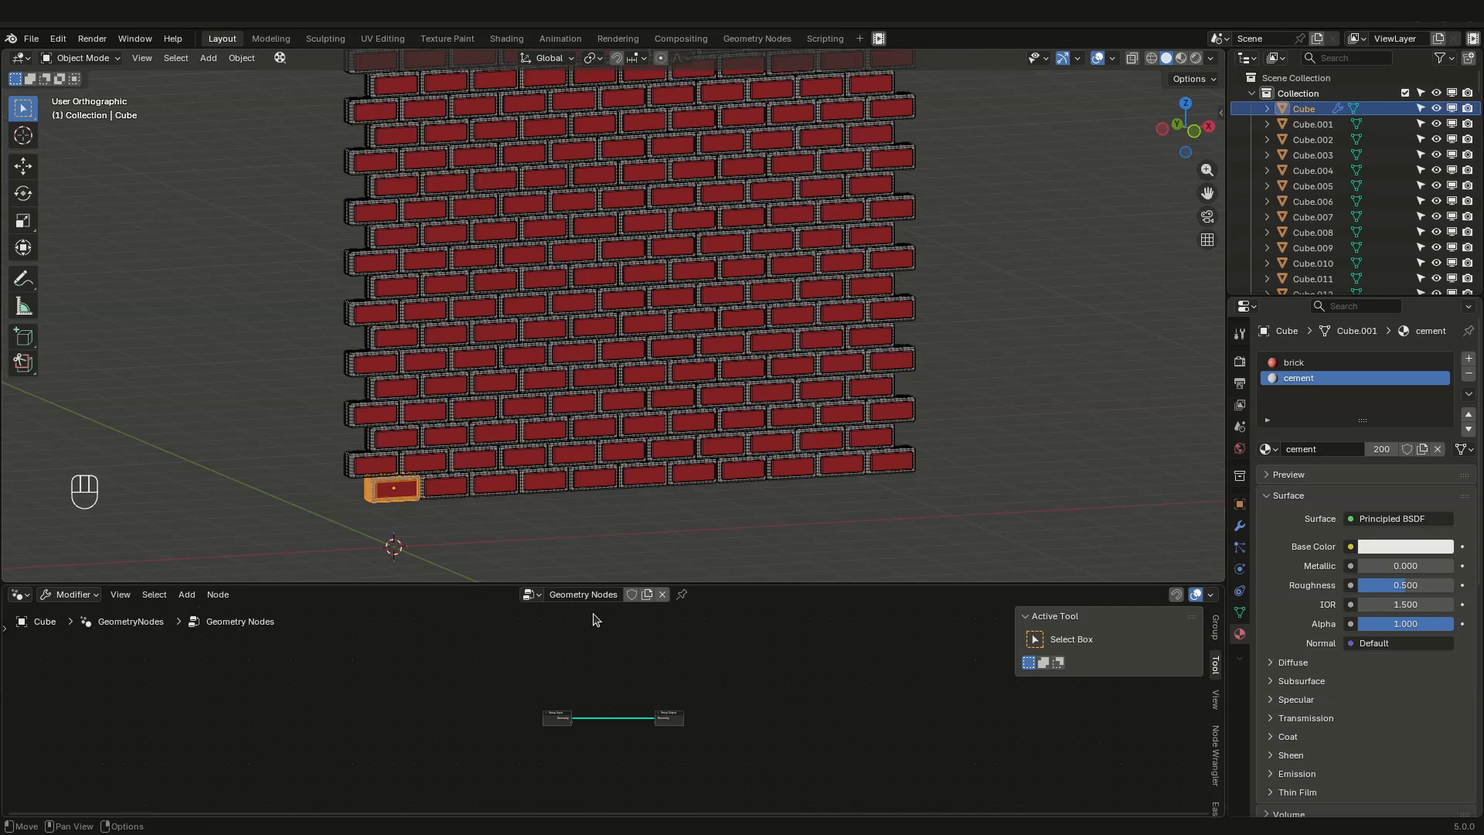
pyautogui.moveTo(504, 582); pyautogui.dragTo(502, 551)
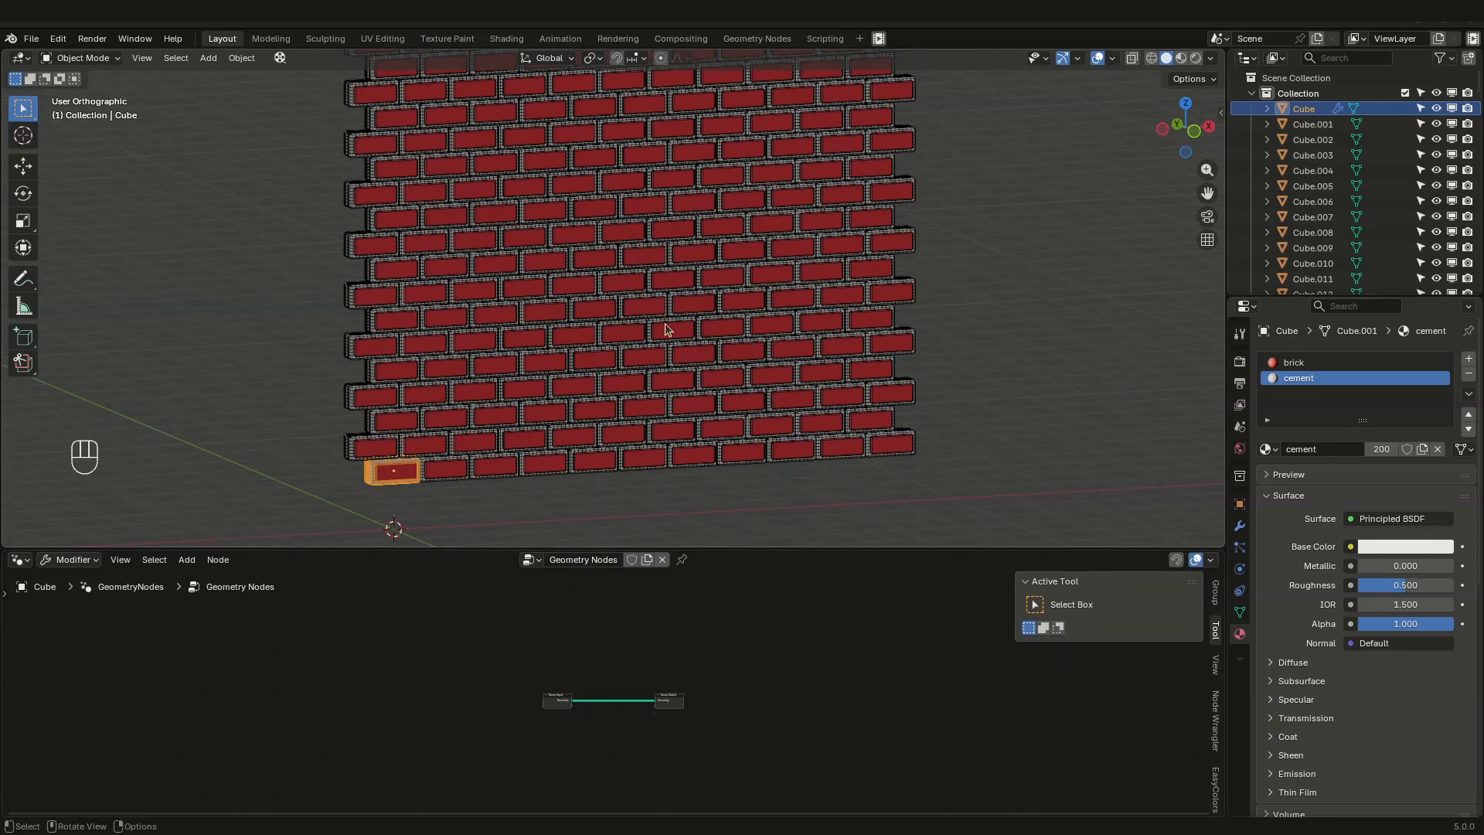
# Step: Spread the Group Input and Group Output nodes apart and insert a Transform Geometry node between them
pyautogui.scroll(6, 561, 700)
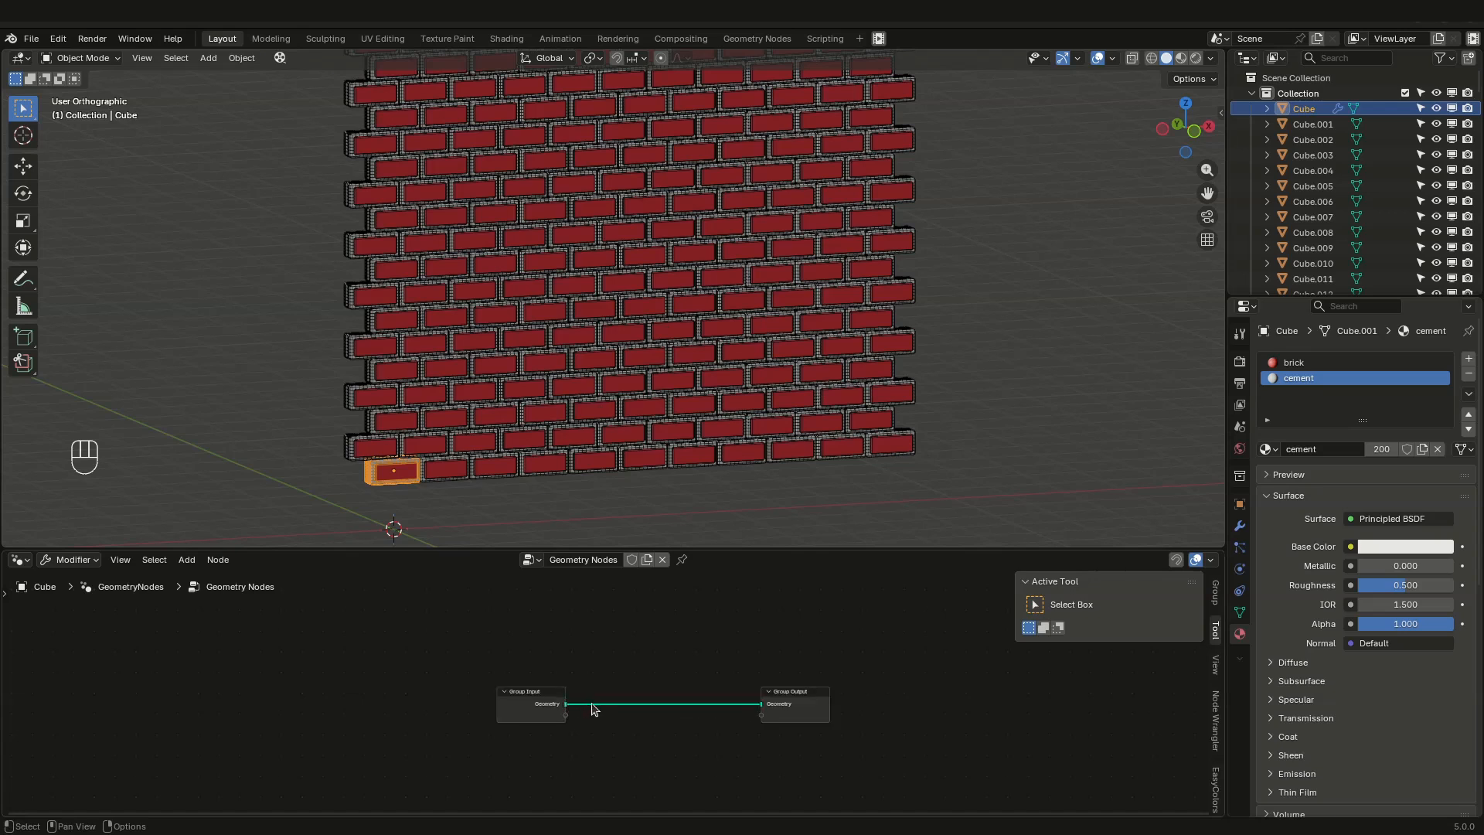
pyautogui.moveTo(484, 642); pyautogui.dragTo(430, 647)
pyautogui.scroll(2, 473, 625)
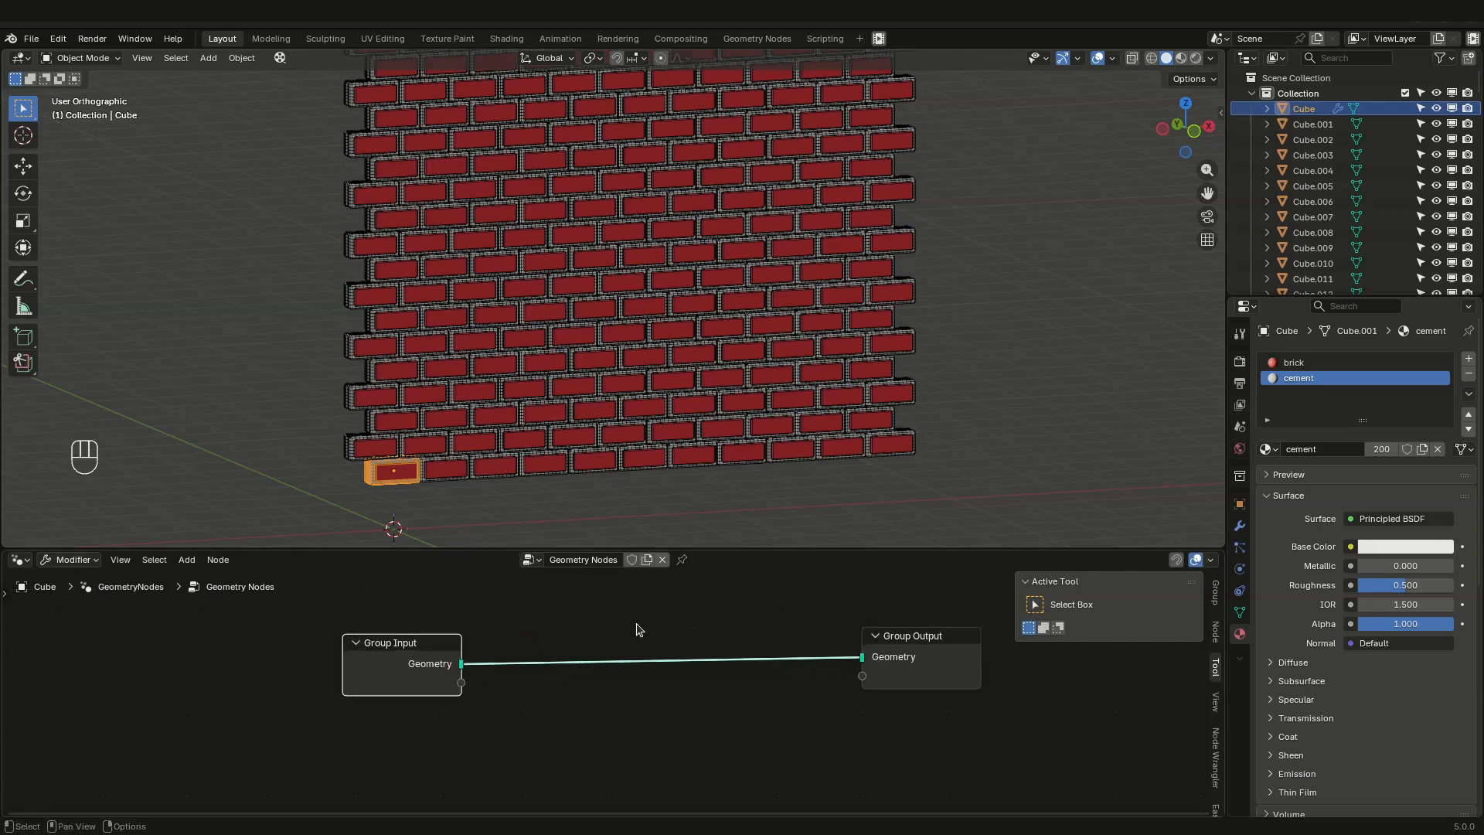
pyautogui.write('q')
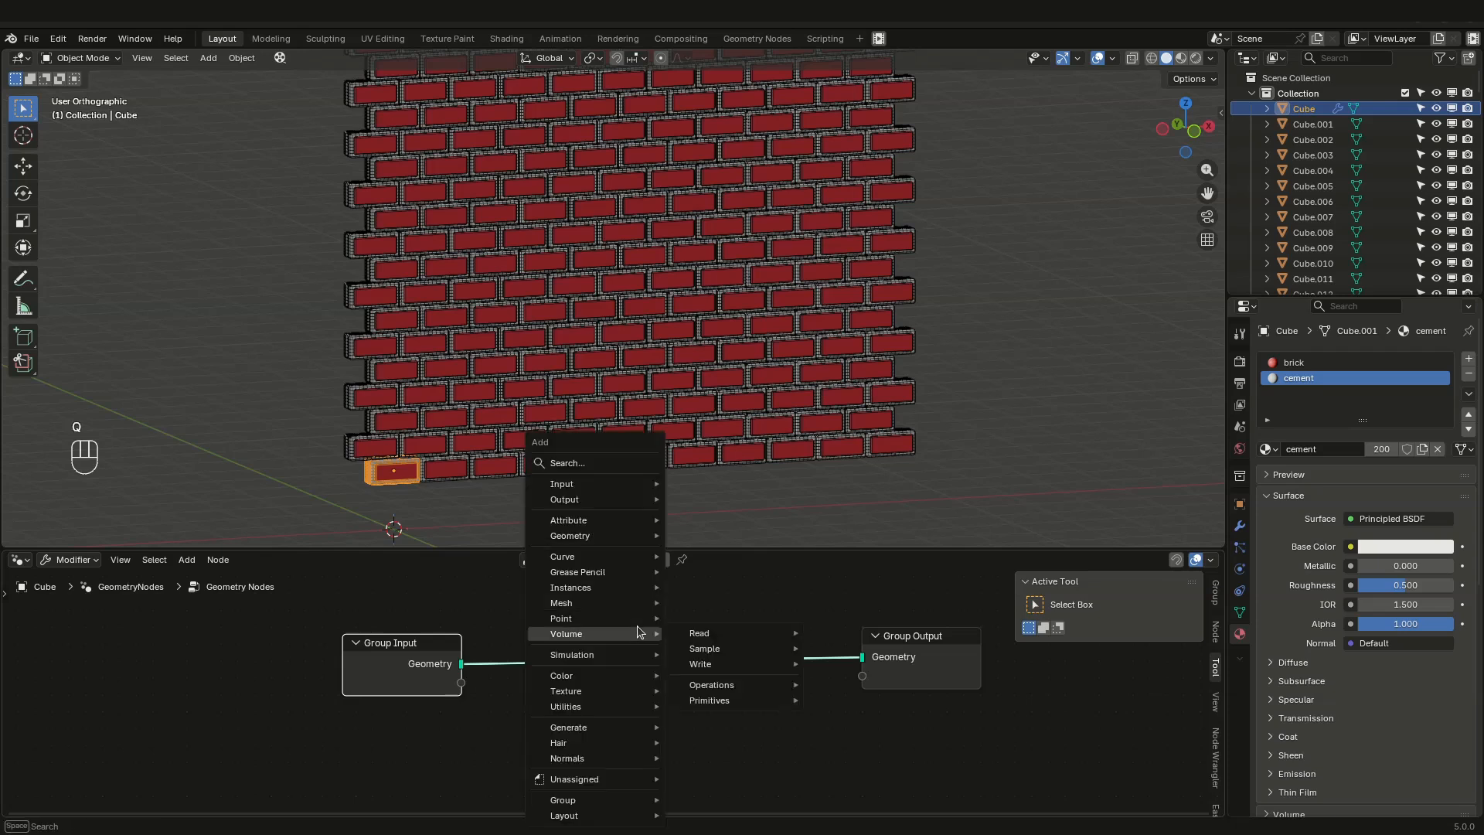
pyautogui.write('tran')
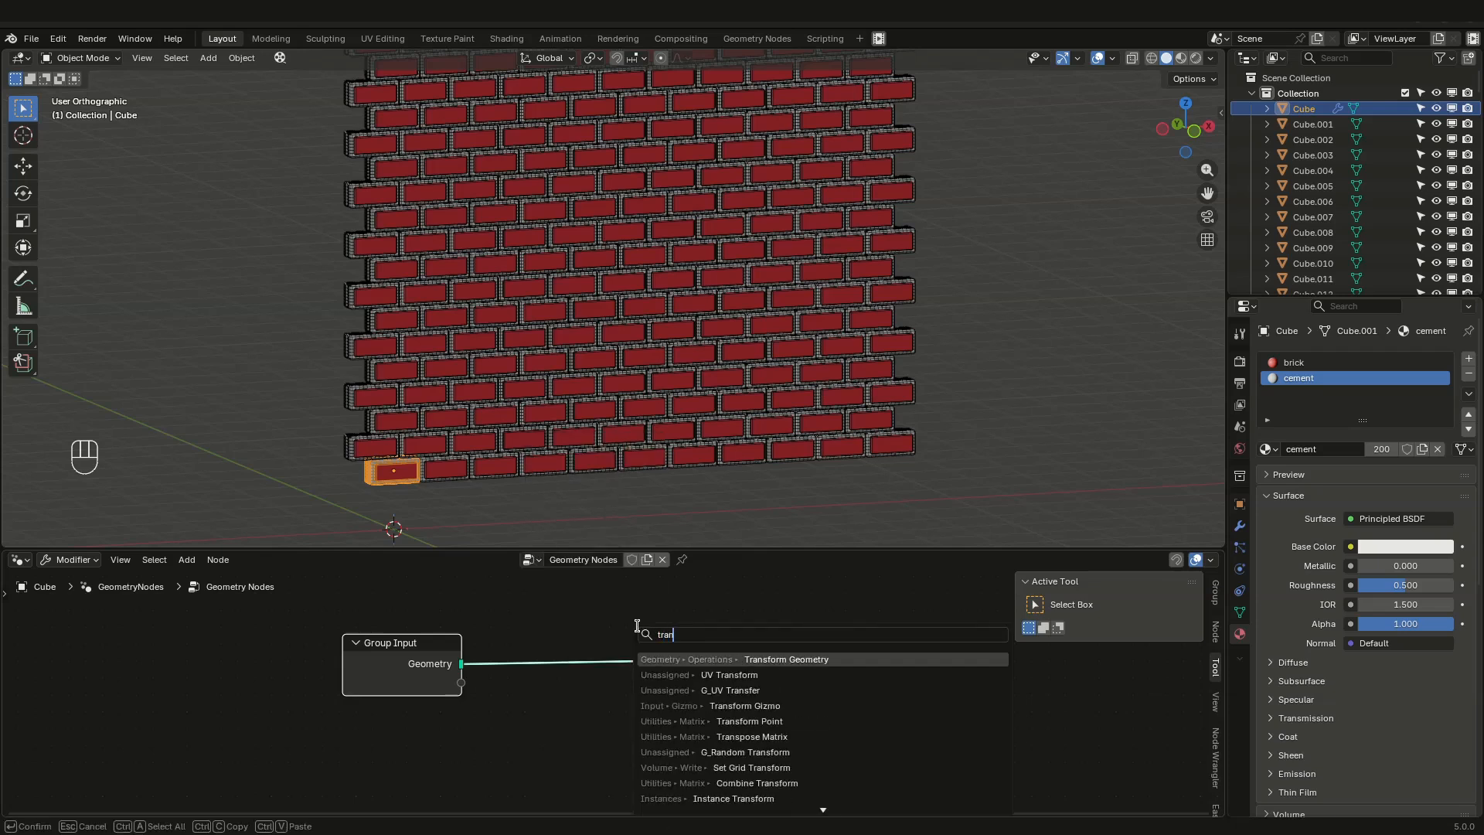
pyautogui.click(751, 661)
pyautogui.click(564, 640)
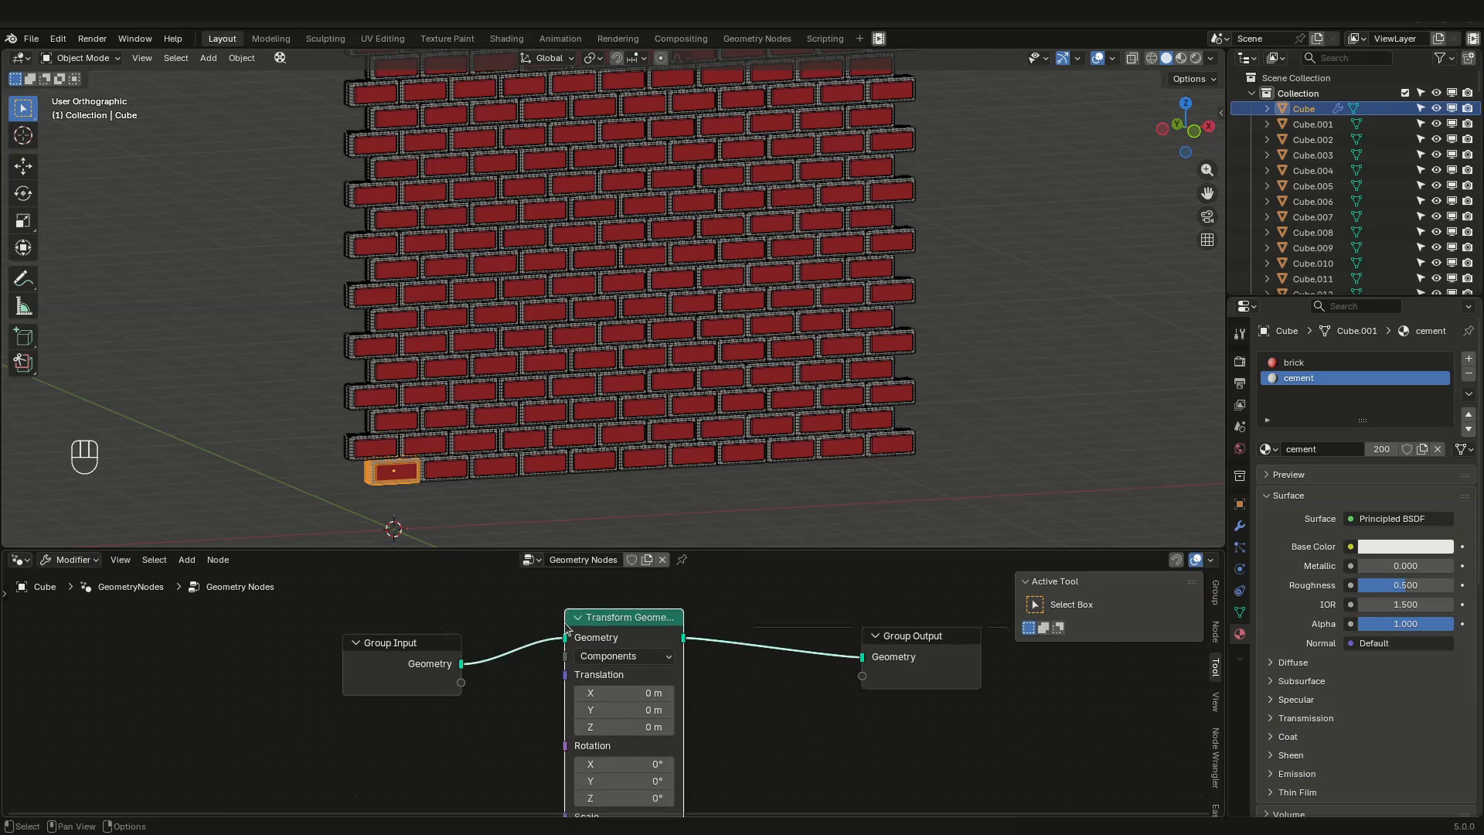
# Step: Set the Transform Geometry scale to 1.140 on all three axes
pyautogui.scroll(2, 564, 657)
pyautogui.scroll(5, 377, 476)
pyautogui.moveTo(726, 727); pyautogui.dragTo(728, 626, button='middle')
pyautogui.scroll(-5, 735, 664)
pyautogui.keyDown('shift'); pyautogui.moveTo(686, 754); pyautogui.dragTo(742, 785); pyautogui.keyUp('shift')
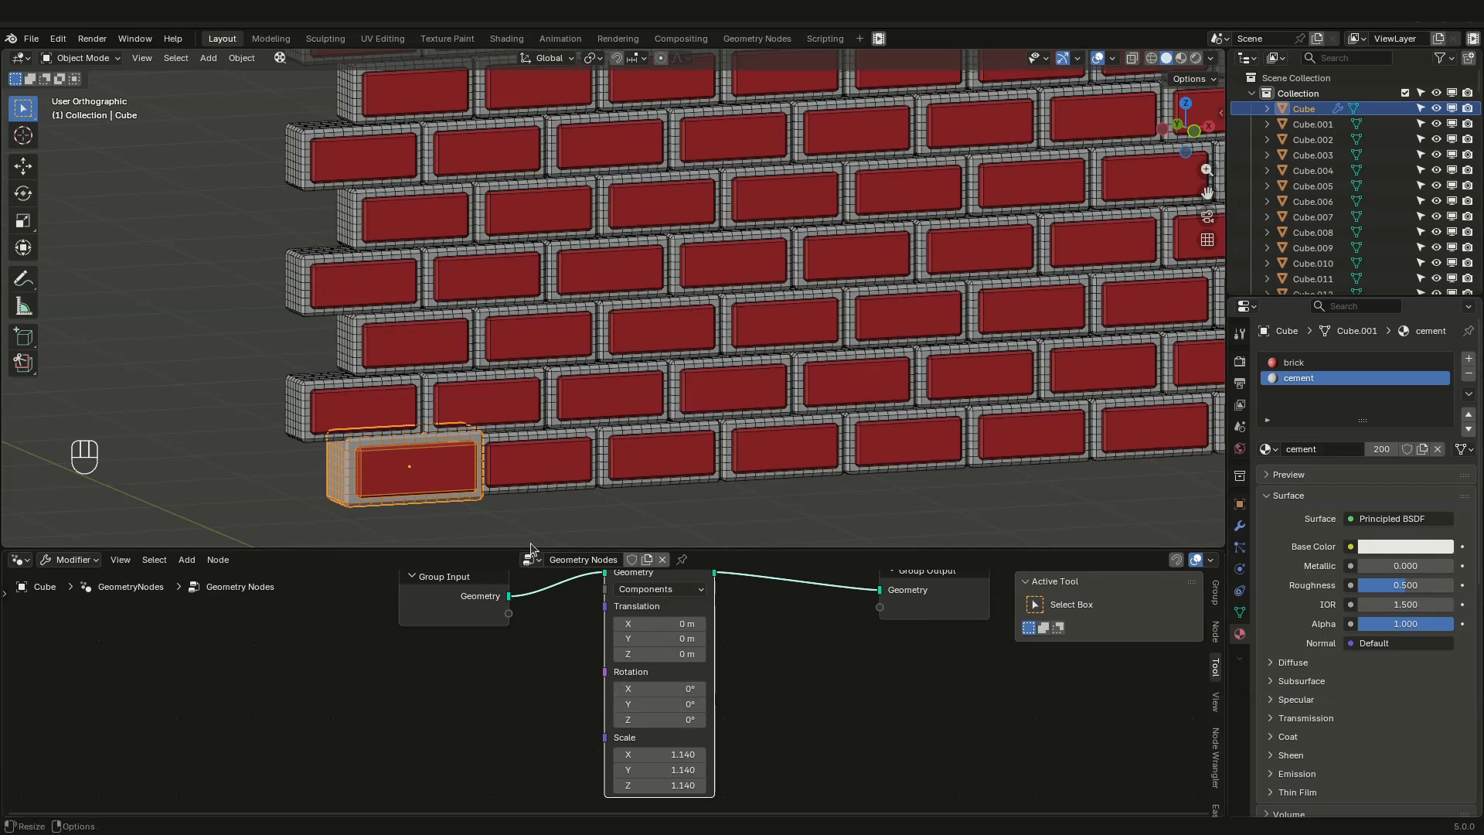
# Step: Select the whole wall and copy the first brick's Geometry Nodes modifier to all the other bricks
pyautogui.moveTo(500, 408); pyautogui.dragTo(379, 363, button='middle')
pyautogui.moveTo(533, 487); pyautogui.dragTo(425, 445, button='middle')
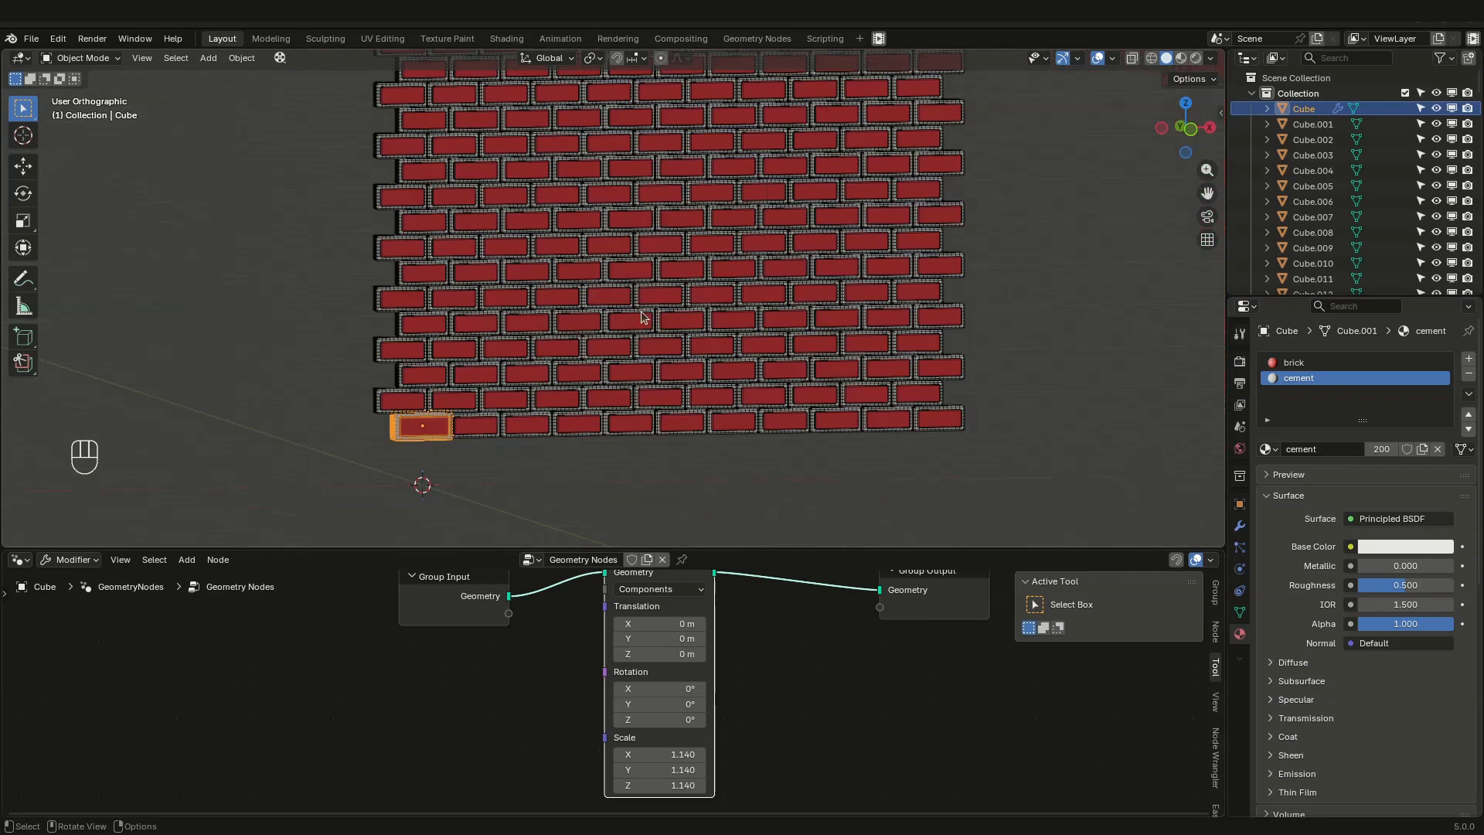
pyautogui.keyDown('shift'); pyautogui.moveTo(618, 340); pyautogui.dragTo(605, 401, button='middle'); pyautogui.keyUp('shift')
pyautogui.scroll(-3, 606, 401)
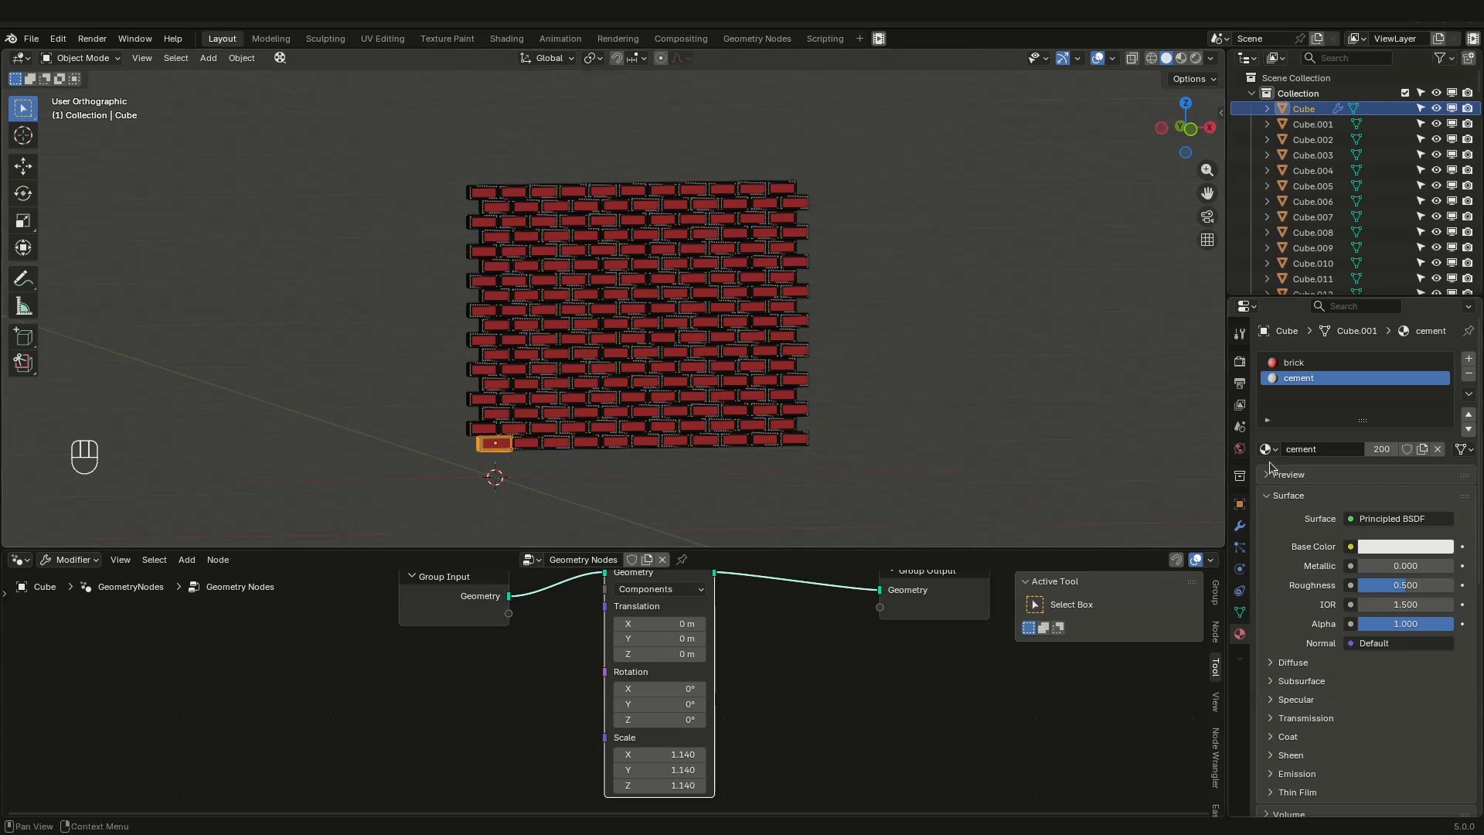
pyautogui.click(1241, 525)
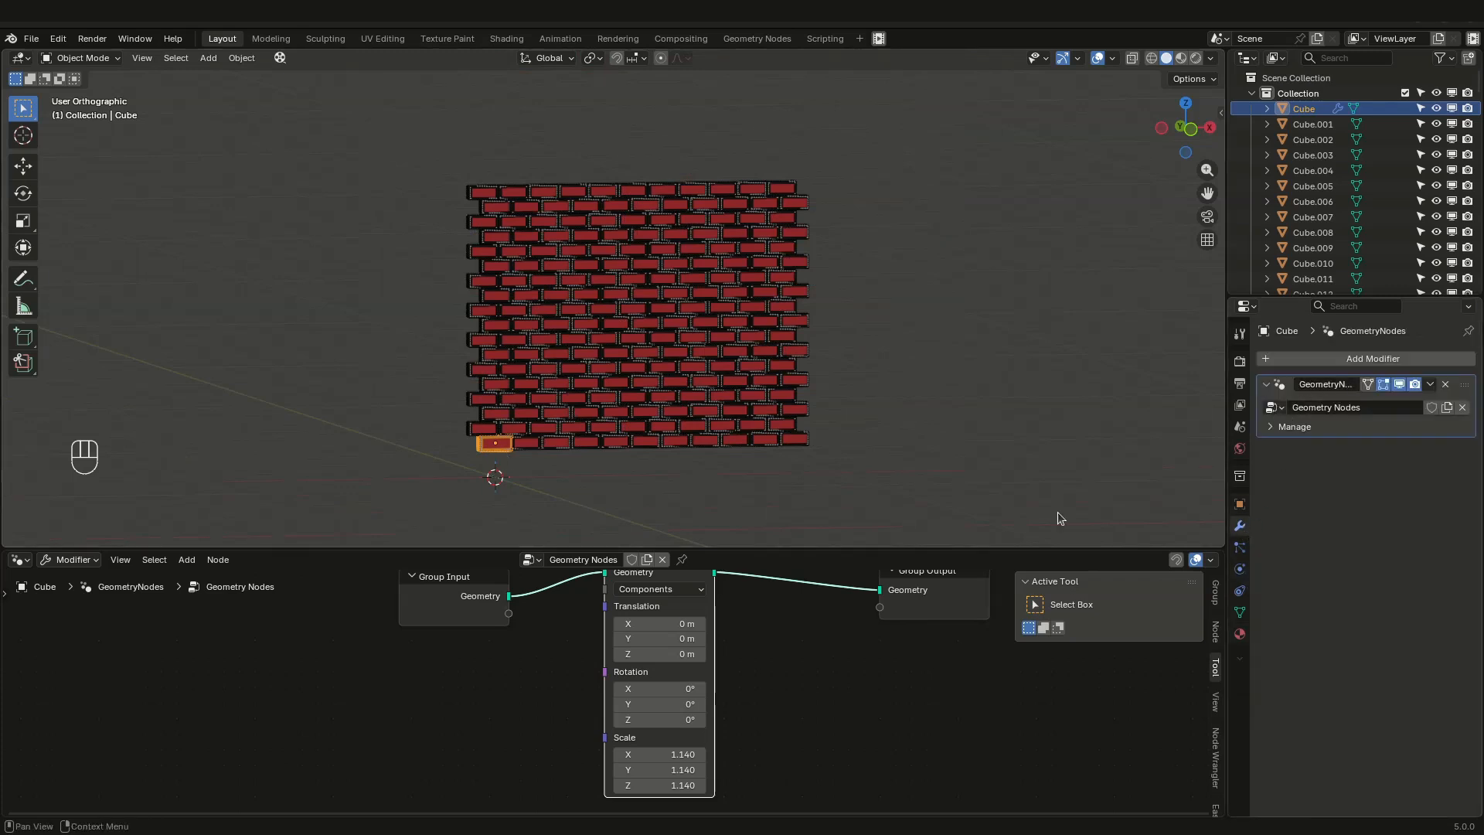
pyautogui.moveTo(334, 146); pyautogui.dragTo(885, 485)
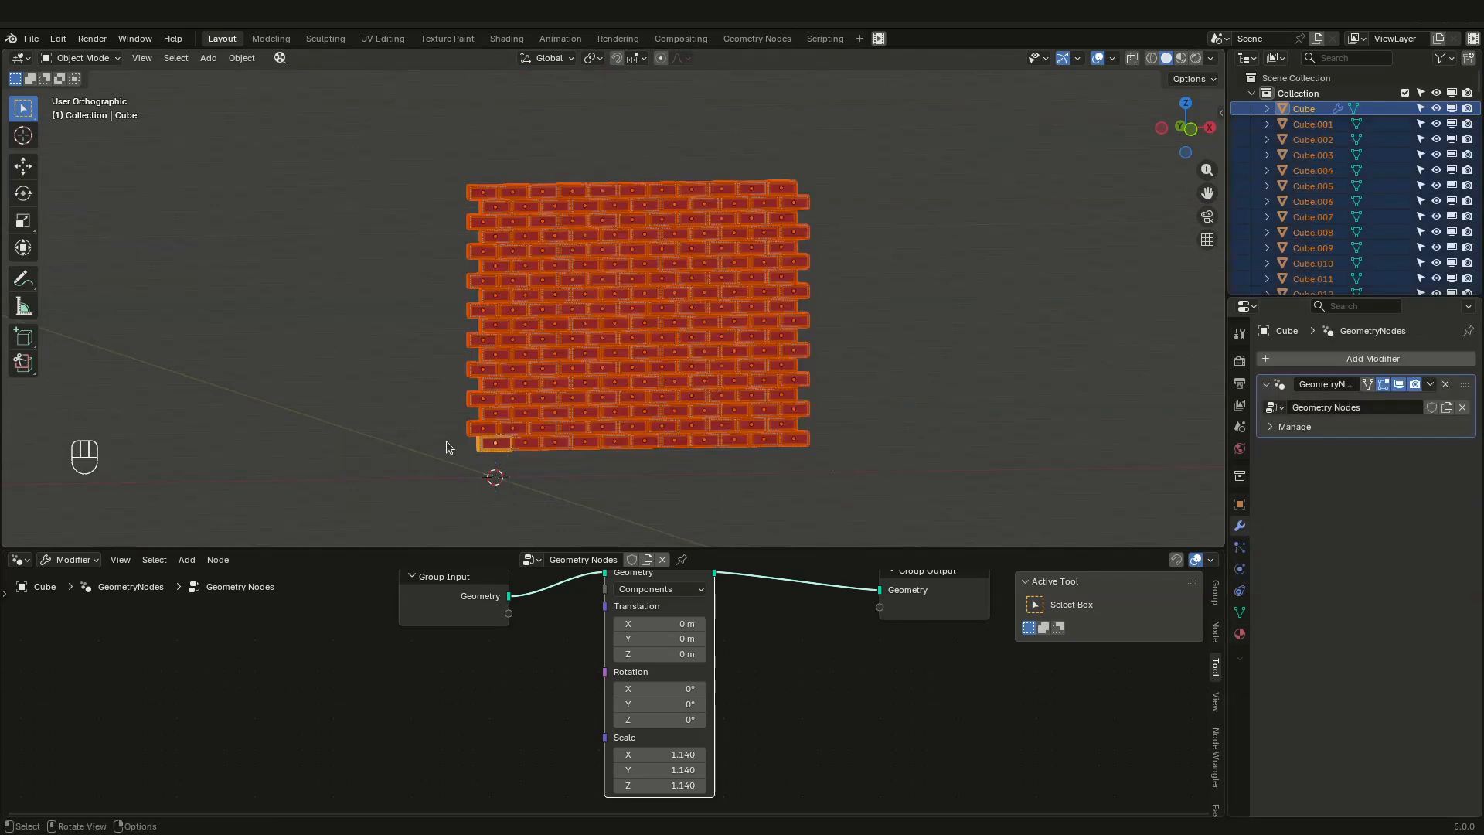
pyautogui.scroll(4, 446, 447)
pyautogui.hotkey('ctrl', 'c')
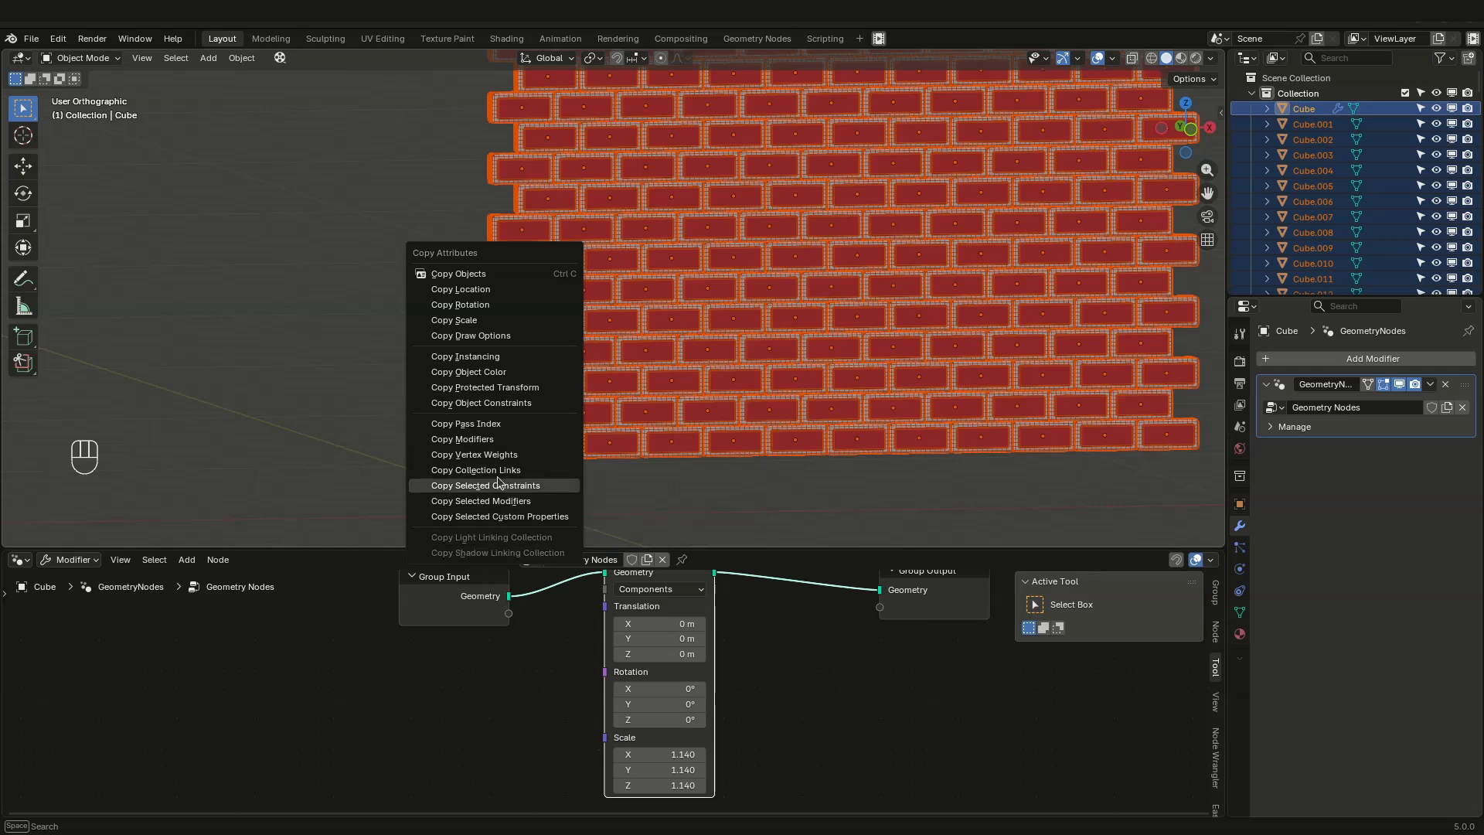
pyautogui.click(476, 439)
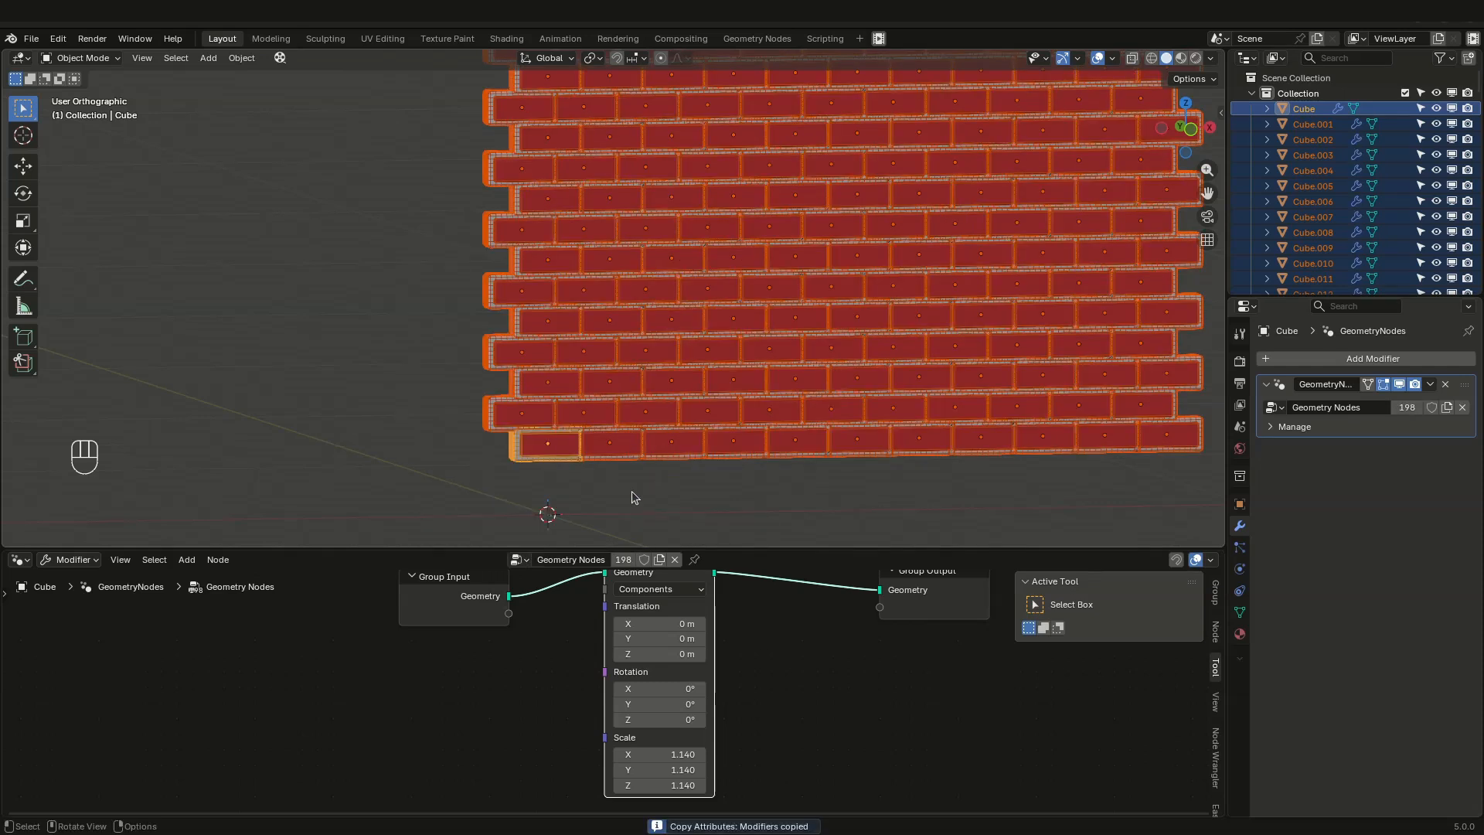
# Step: Set the Transform Geometry scale to X 1.100, Y 1.150 and Z 1.260 to close the gaps between bricks
pyautogui.scroll(3, 611, 415)
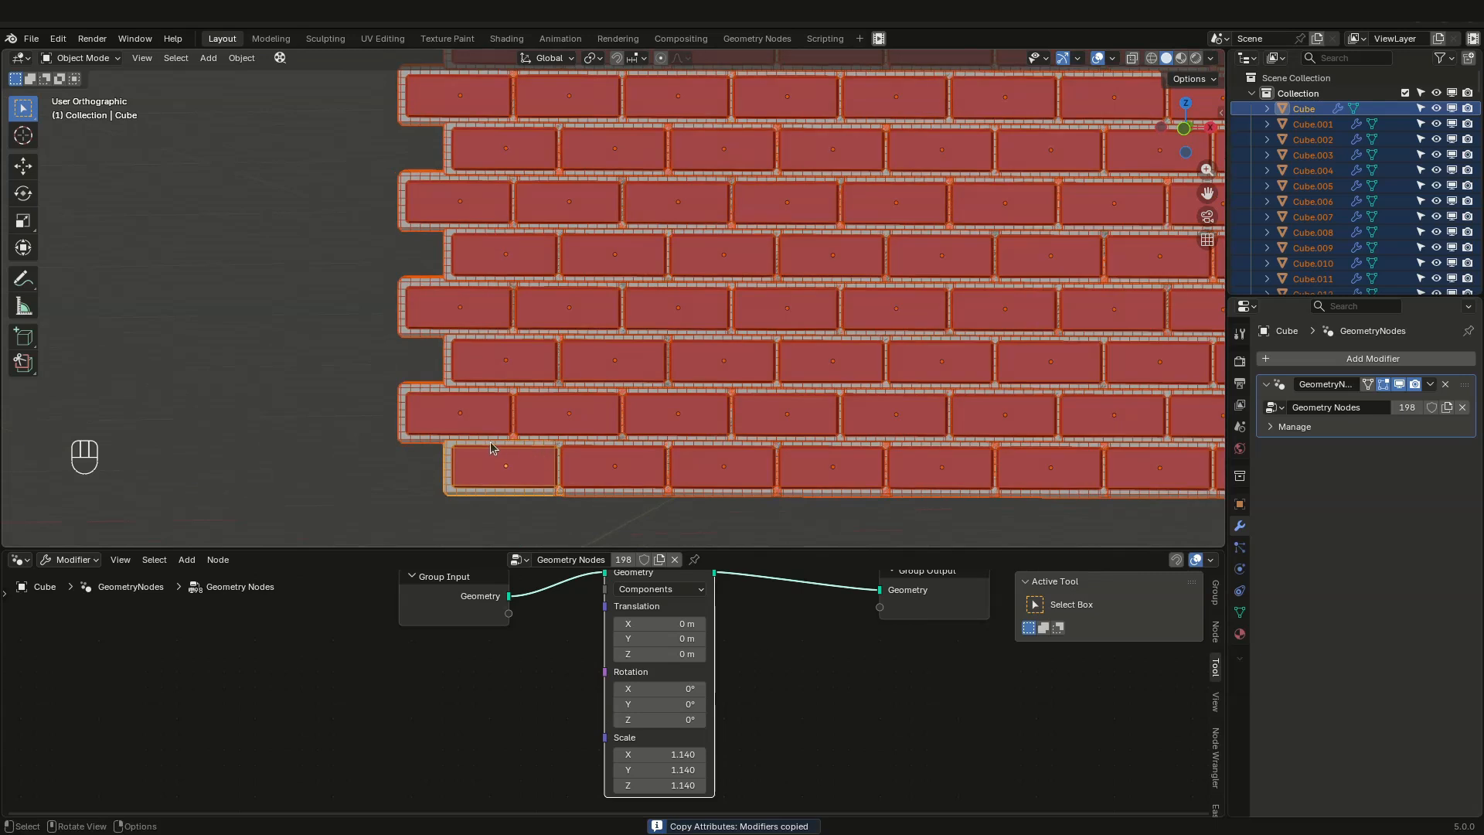
pyautogui.scroll(-1, 758, 737)
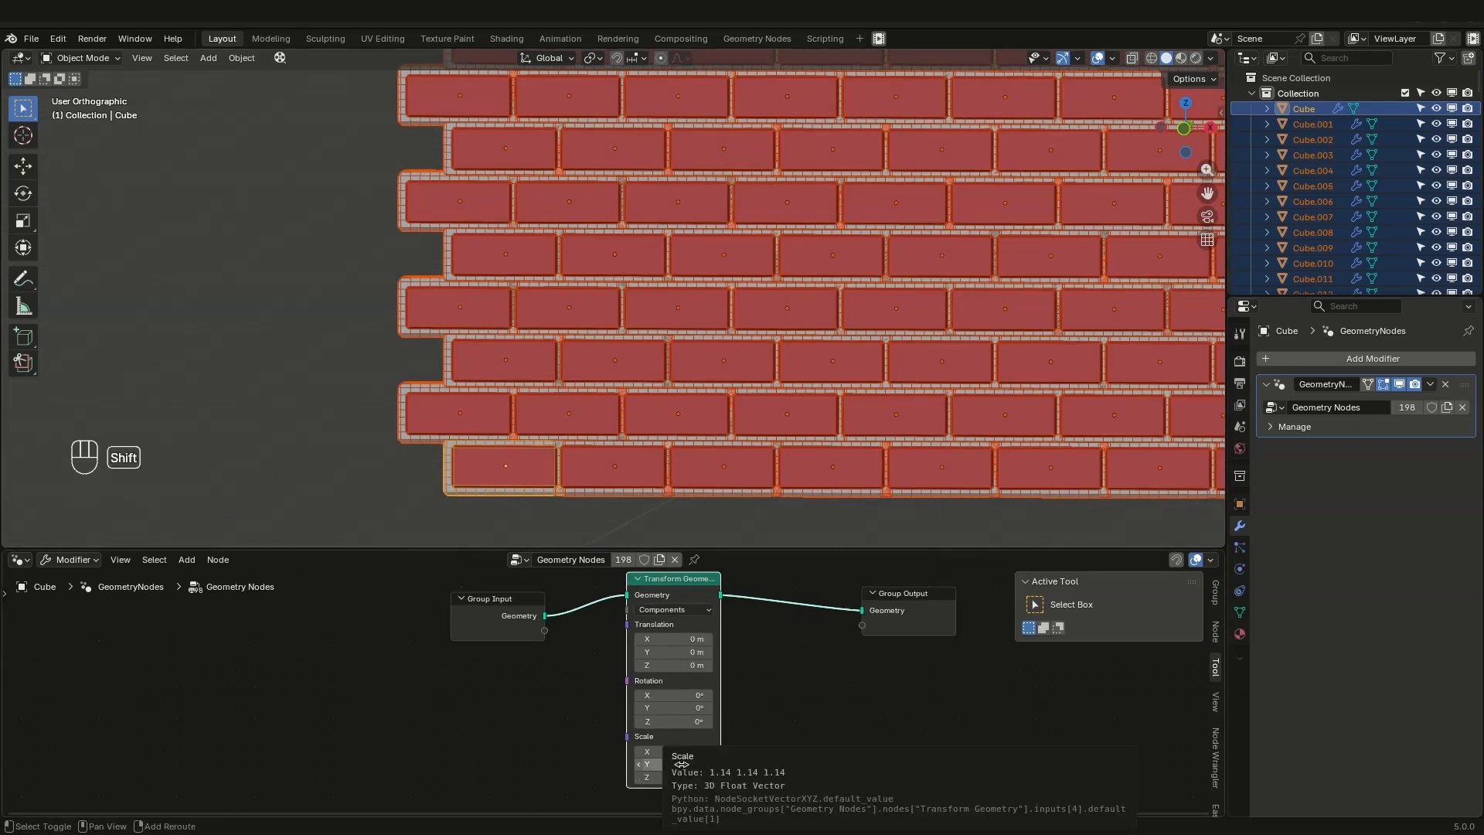
pyautogui.moveTo(684, 764)
pyautogui.keyDown('shift'); pyautogui.mouseDown()
pyautogui.moveTo(708, 777)
pyautogui.moveTo(691, 751)
pyautogui.mouseUp(); pyautogui.keyUp('shift')
# Step: Make all bricks of the wall active rigid bodies and deselect them
pyautogui.moveTo(865, 340); pyautogui.dragTo(773, 321, button='middle')
pyautogui.scroll(-4, 804, 330)
pyautogui.moveTo(670, 147); pyautogui.dragTo(932, 447)
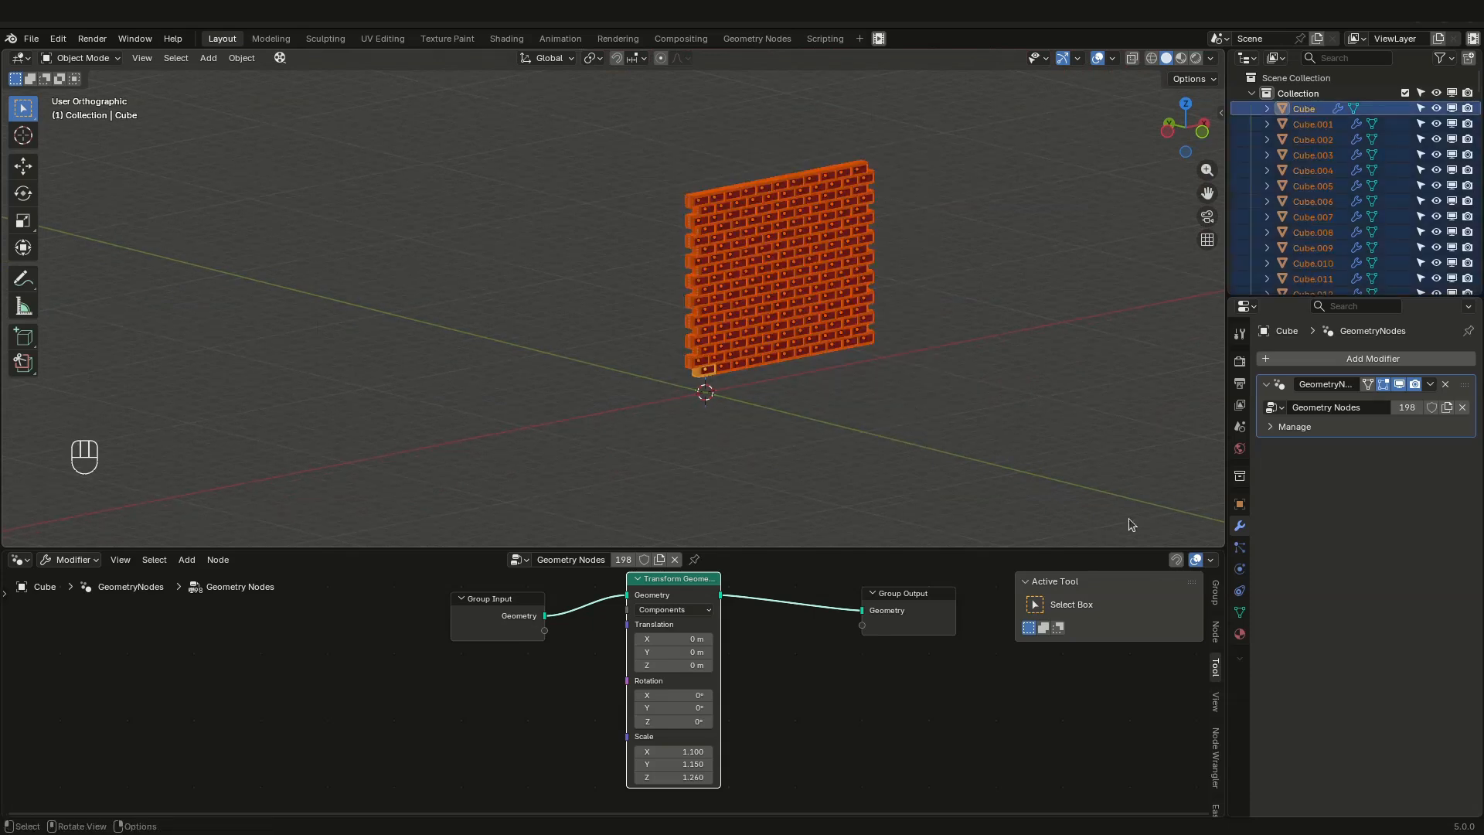
pyautogui.click(242, 60)
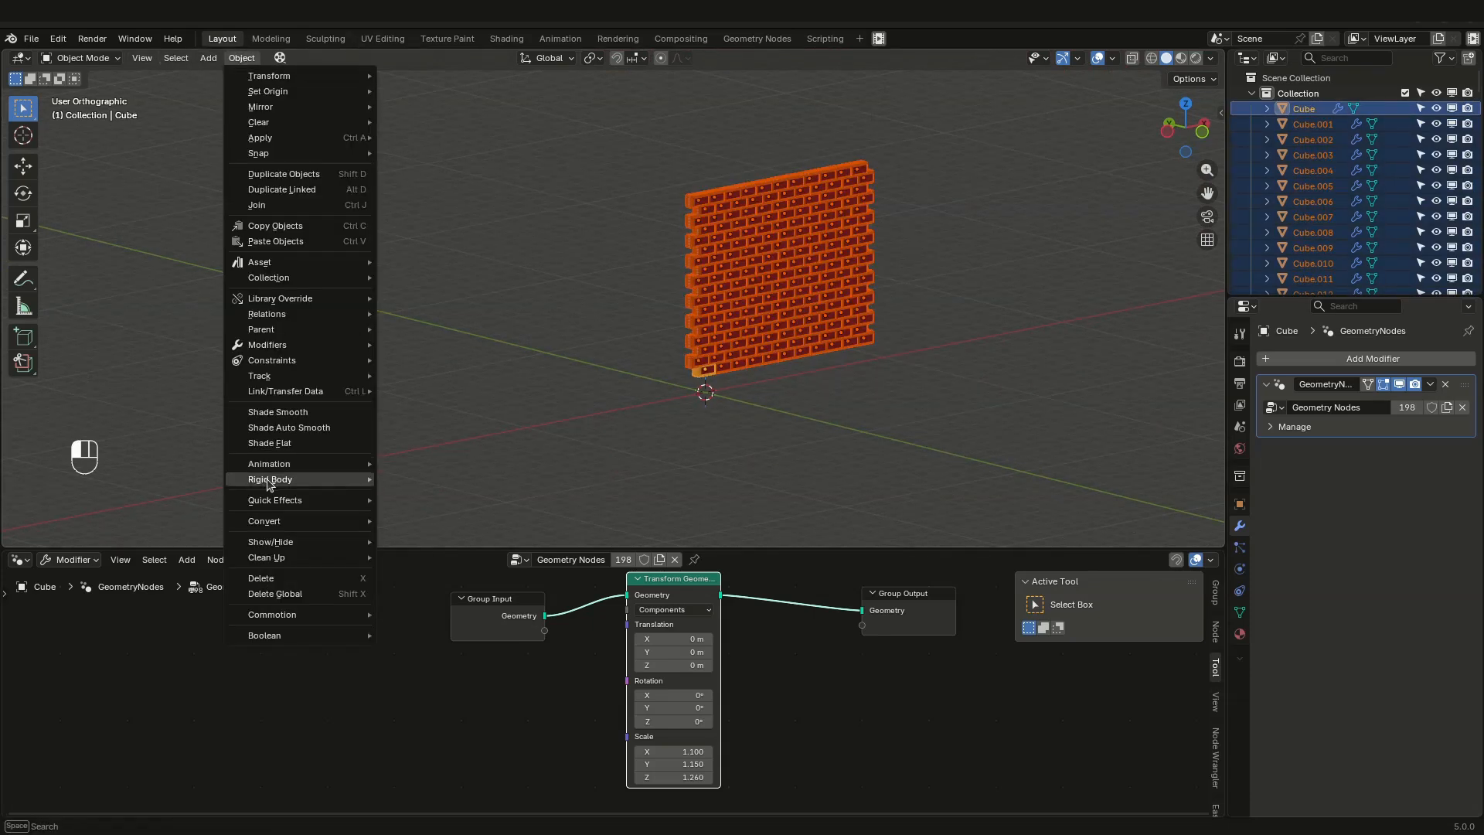
pyautogui.moveTo(317, 480)
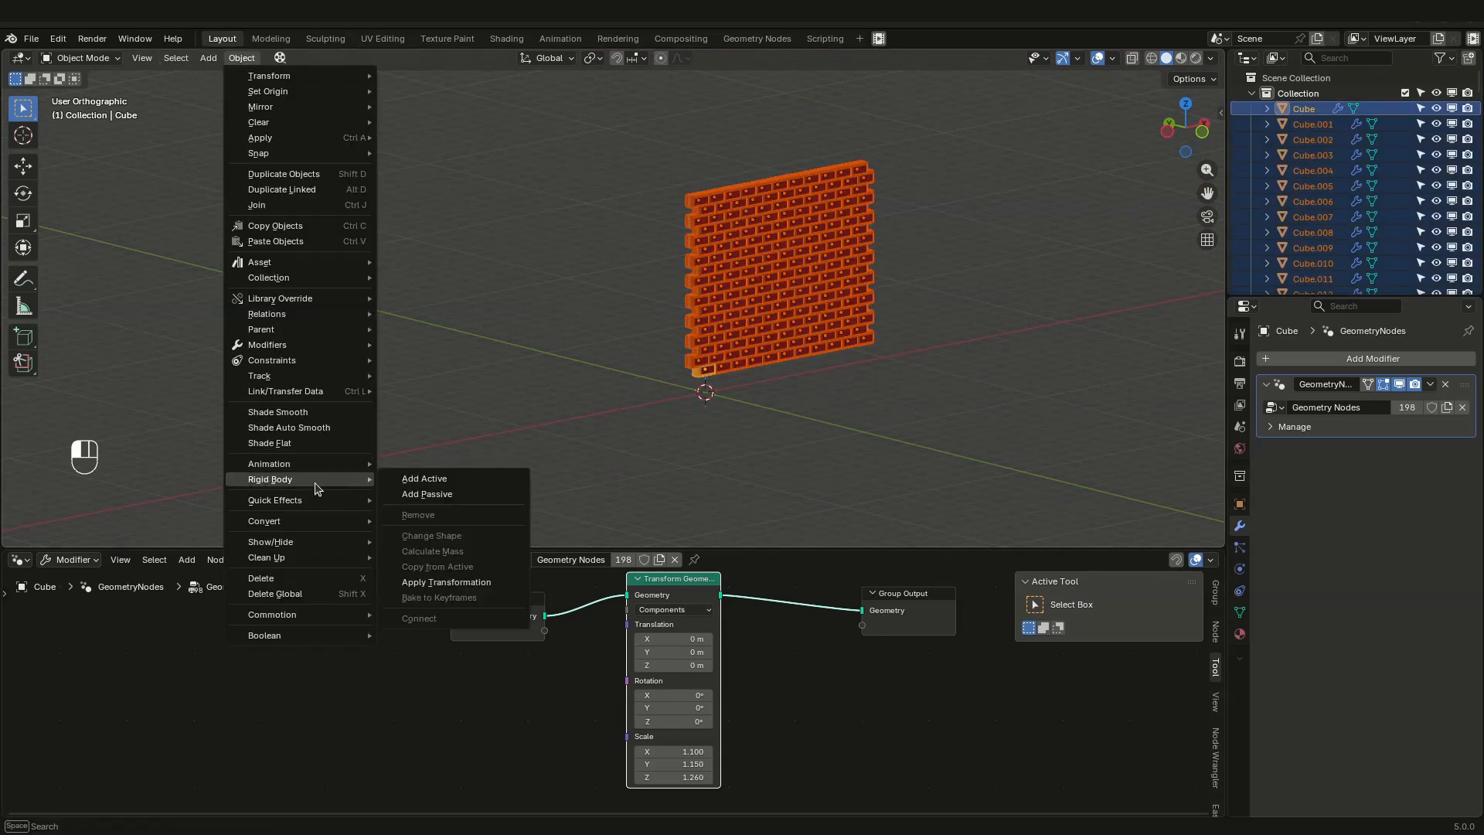
pyautogui.click(435, 481)
pyautogui.click(736, 432)
# Step: Add a plane at the origin and scale it up into a large floor extending well beyond the wall
pyautogui.hotkey('shift', 'a')
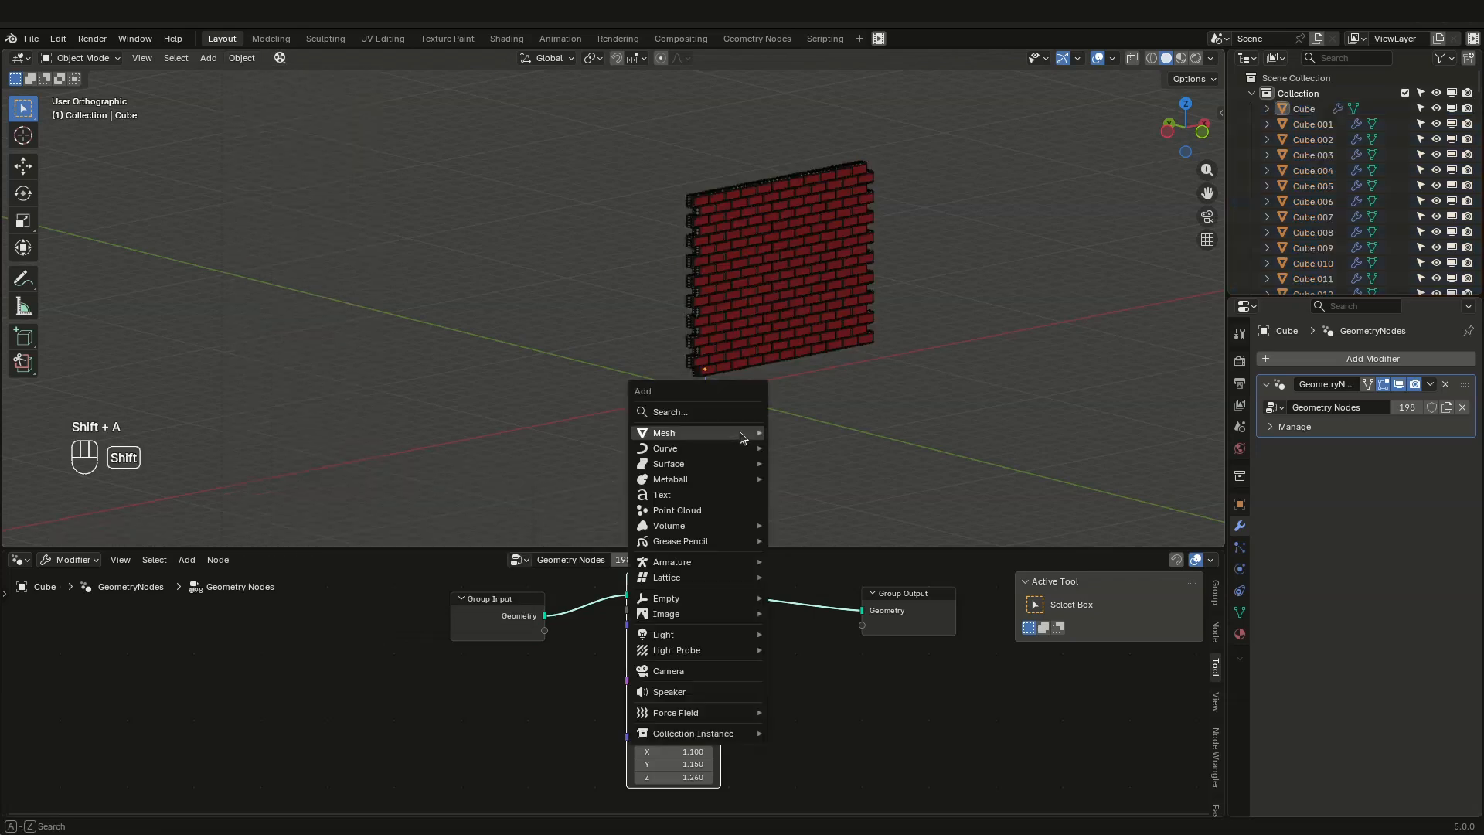
pyautogui.moveTo(736, 433)
pyautogui.click(812, 438)
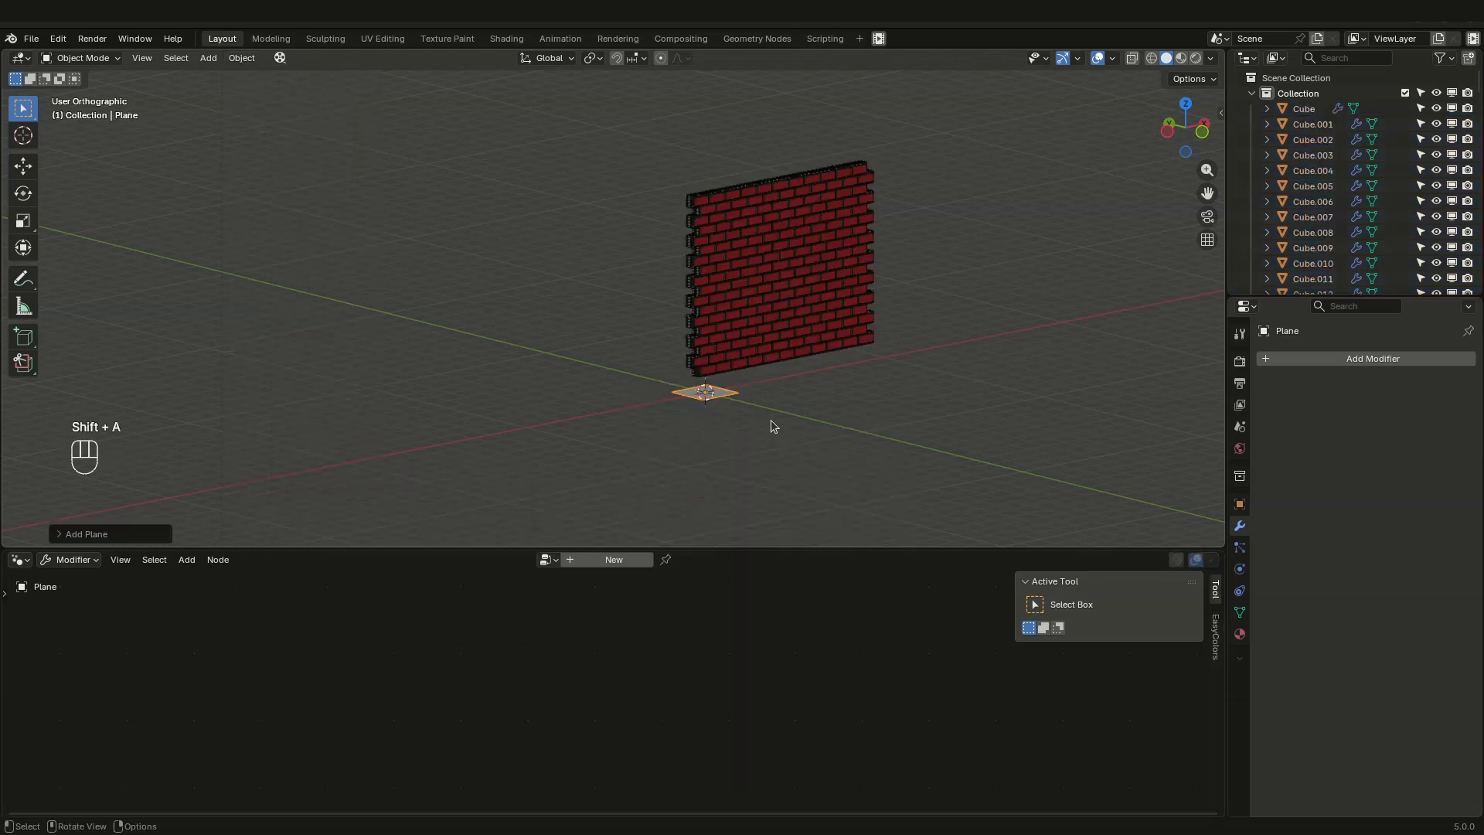
pyautogui.press('s')
pyautogui.click(402, 487)
pyautogui.moveTo(641, 434); pyautogui.dragTo(635, 407, button='middle')
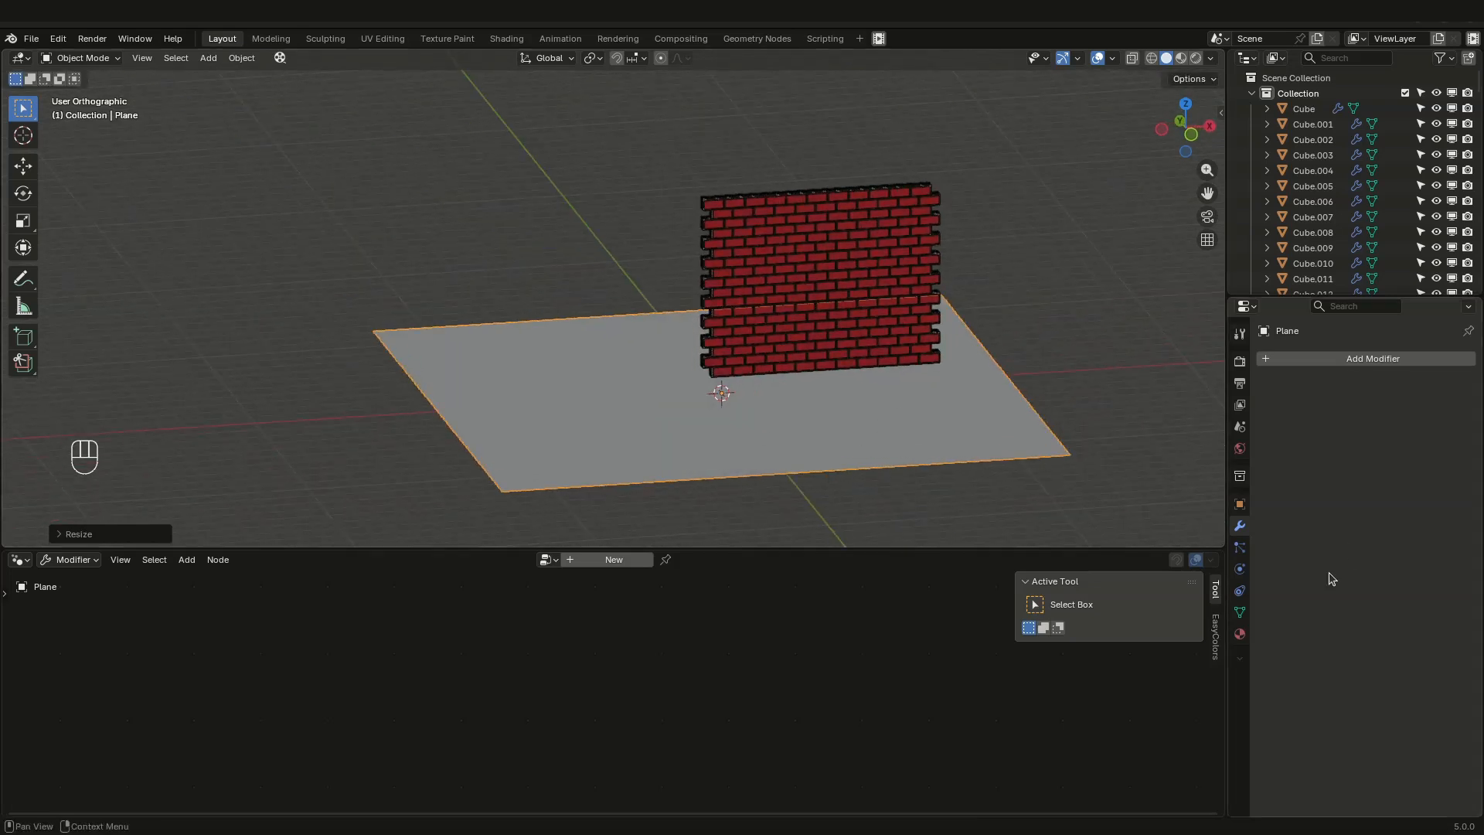
# Step: Make the floor plane a passive rigid body and deselect it
pyautogui.click(243, 58)
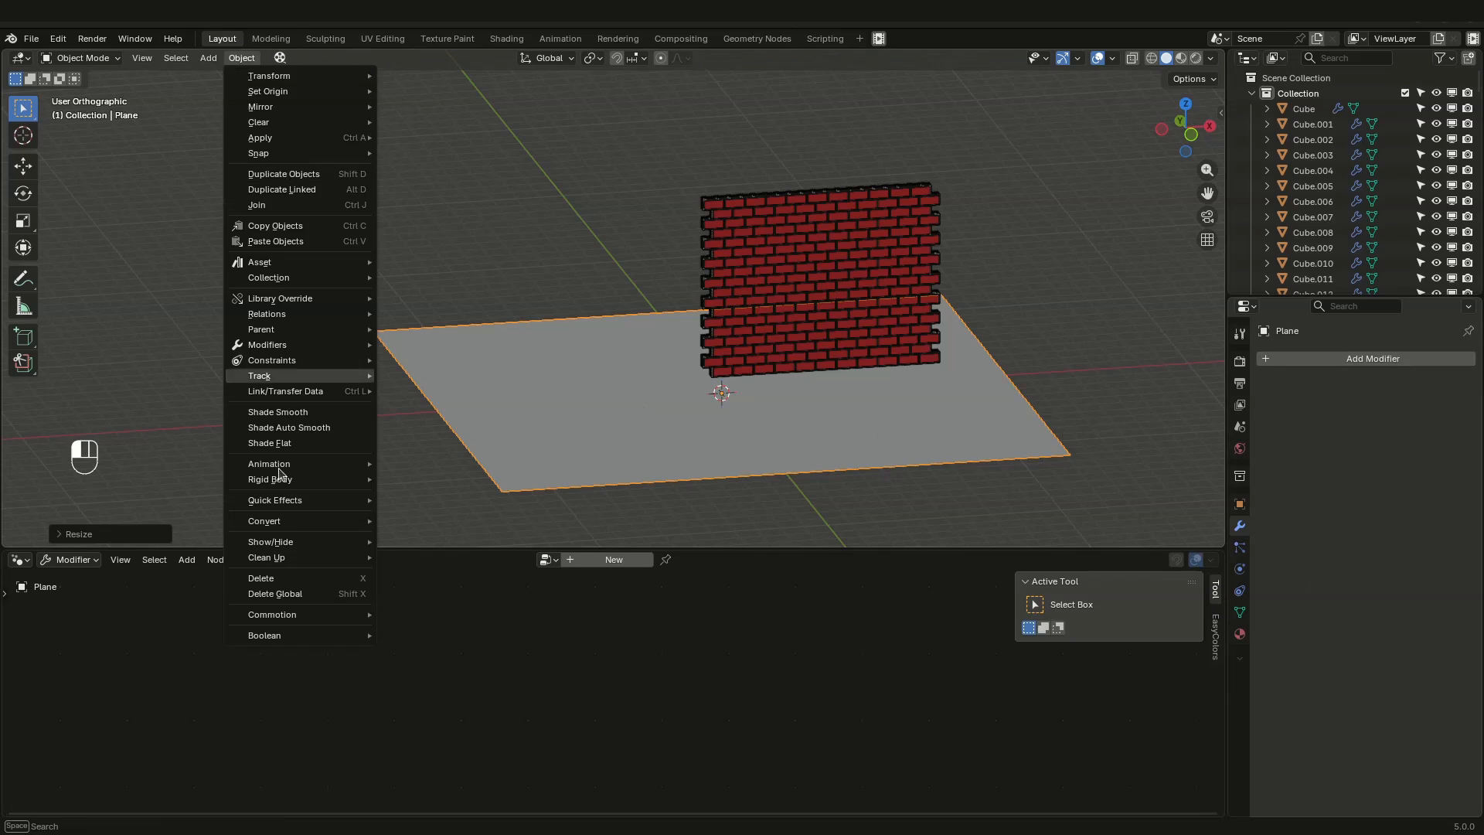
pyautogui.moveTo(286, 483)
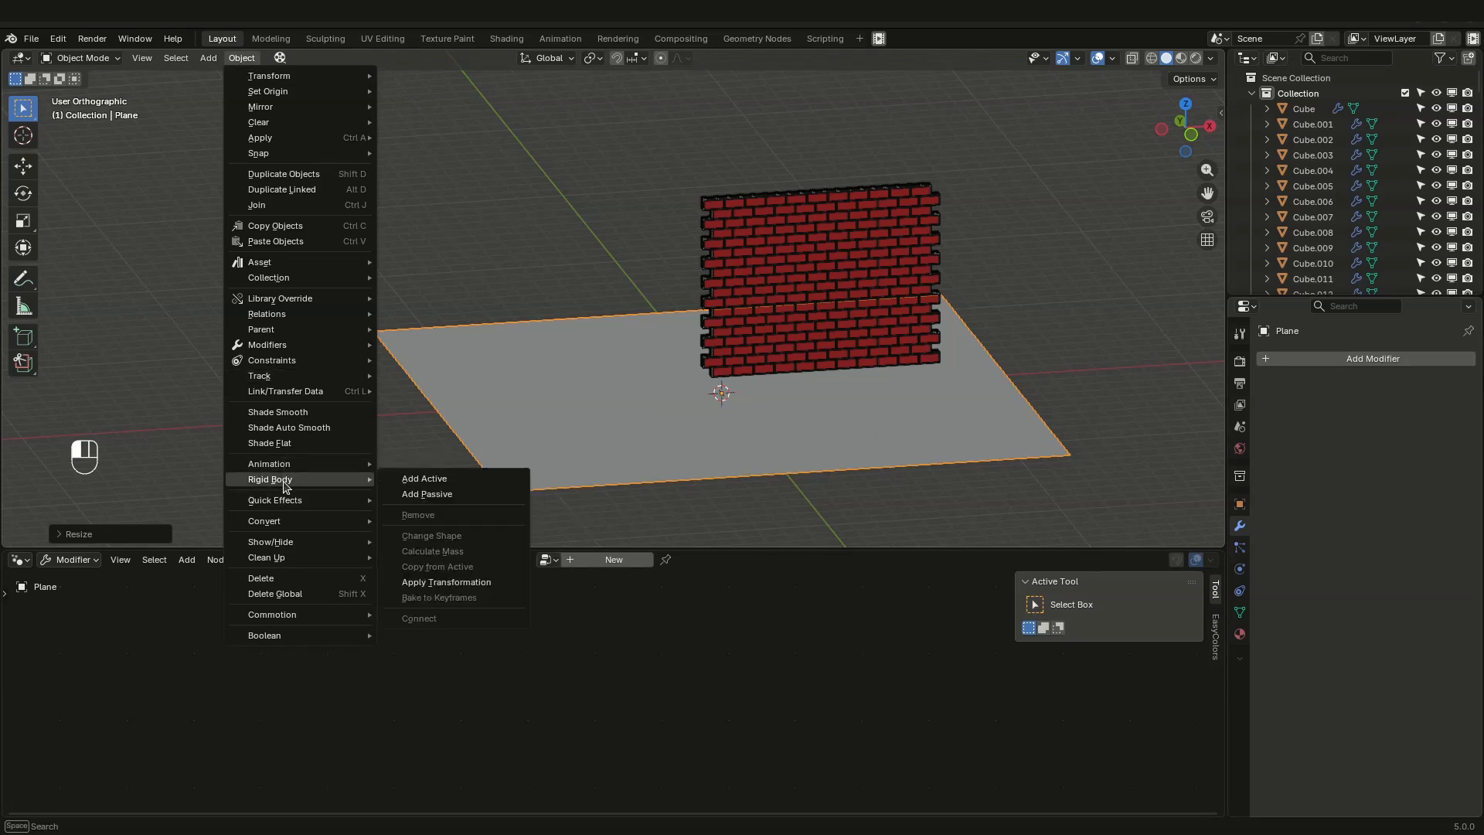
pyautogui.click(463, 495)
pyautogui.click(492, 253)
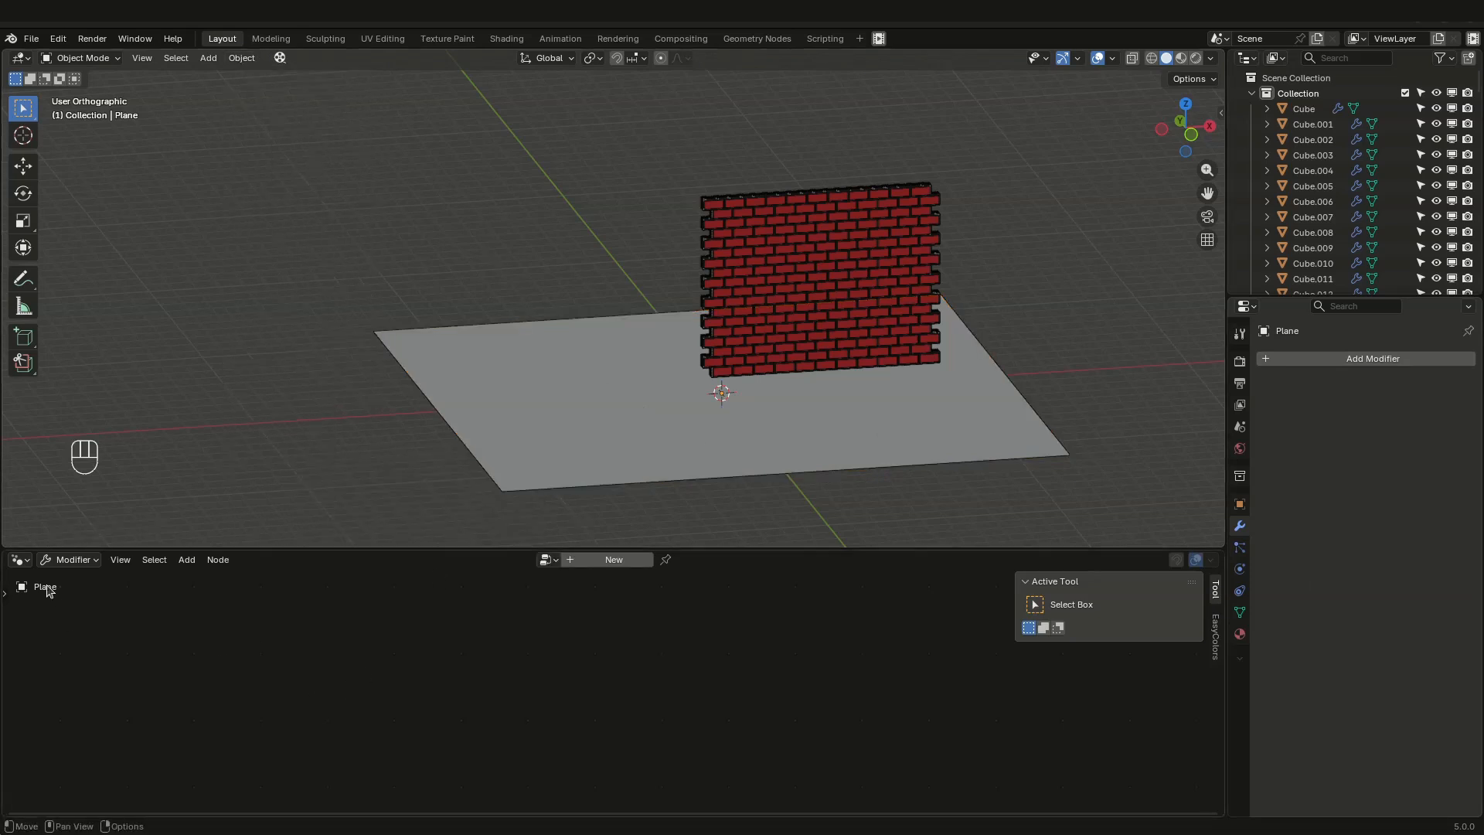
# Step: Split a strip off the bottom of the node editor, turn it into a Timeline and reduce its height
pyautogui.moveTo(8, 556); pyautogui.dragTo(16, 706)
pyautogui.click(19, 718)
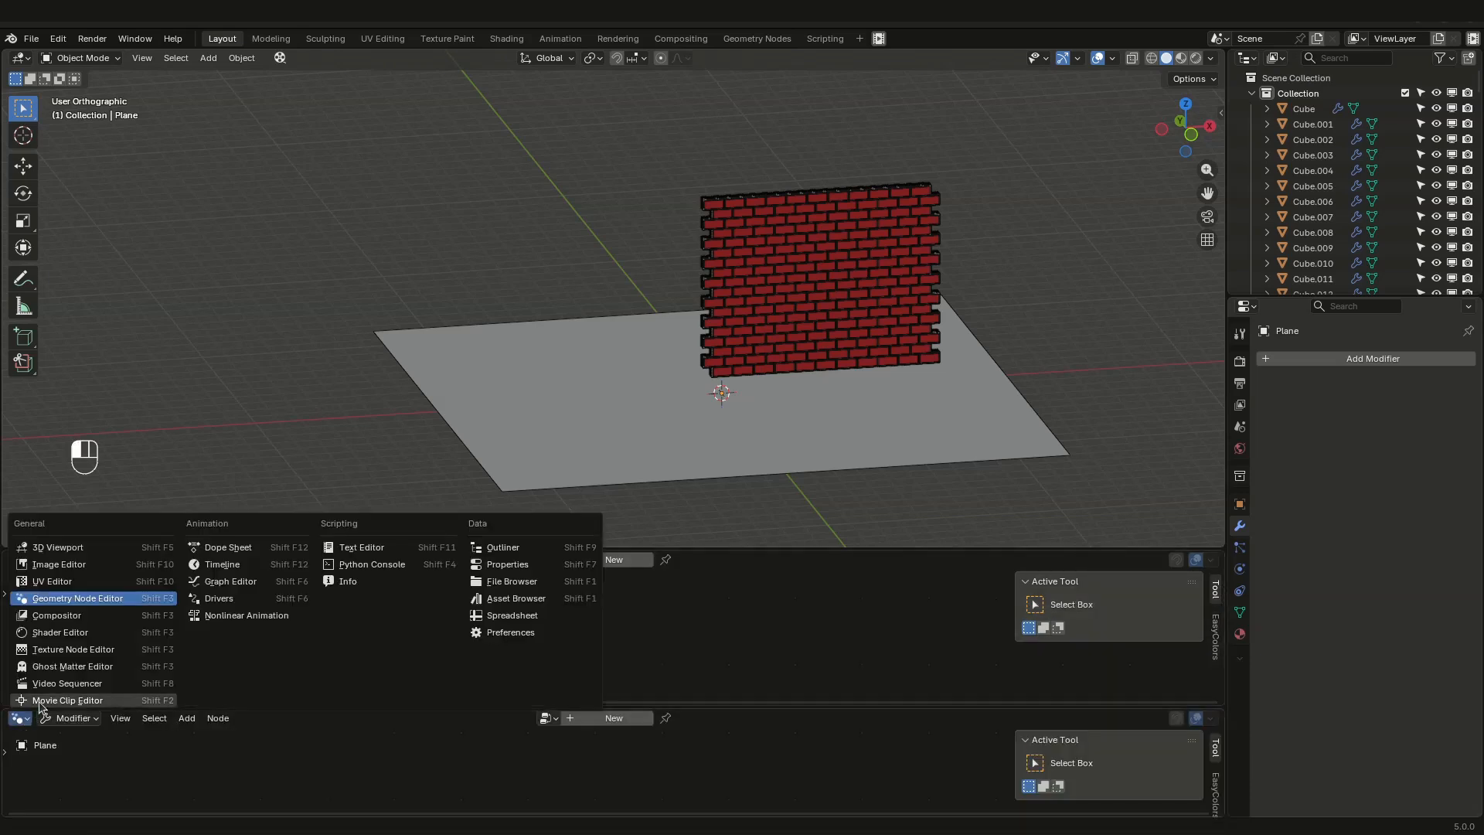
pyautogui.click(223, 564)
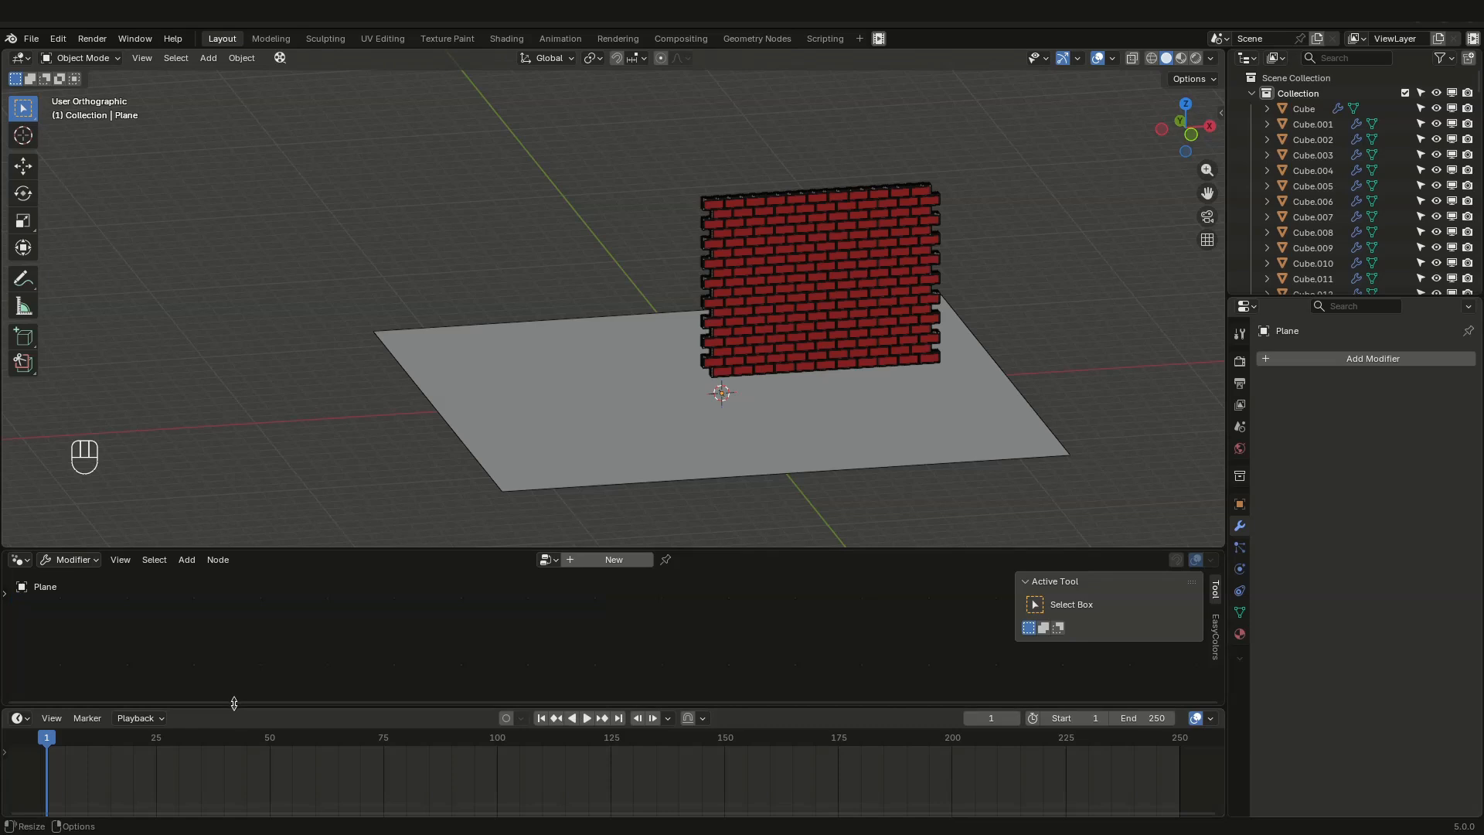
pyautogui.moveTo(234, 703); pyautogui.dragTo(234, 727)
# Step: Play the rigid body simulation up to frame 61 and inspect how the wall collapses
pyautogui.press('space')
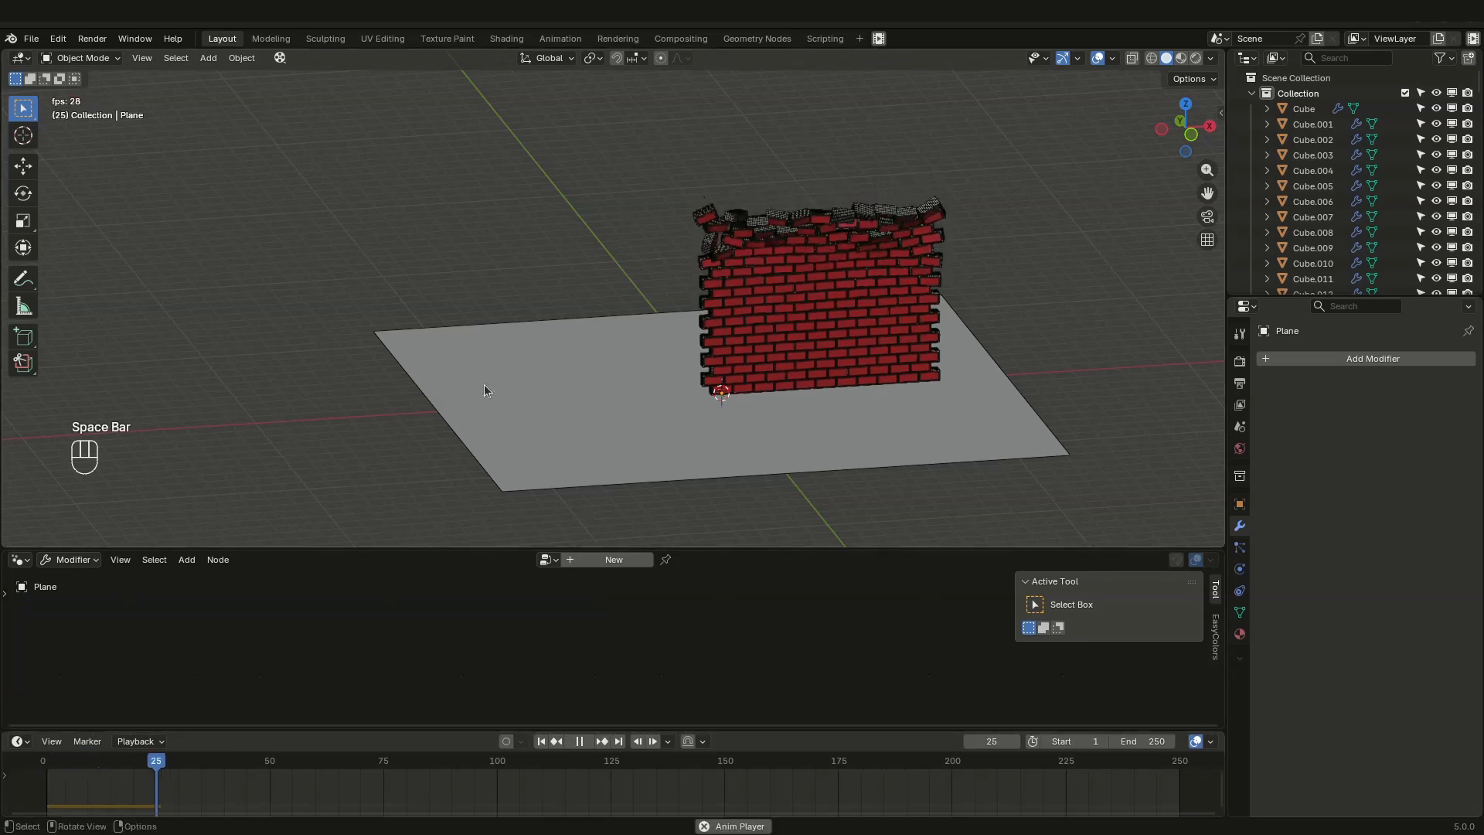
pyautogui.press('space')
pyautogui.scroll(3, 842, 398)
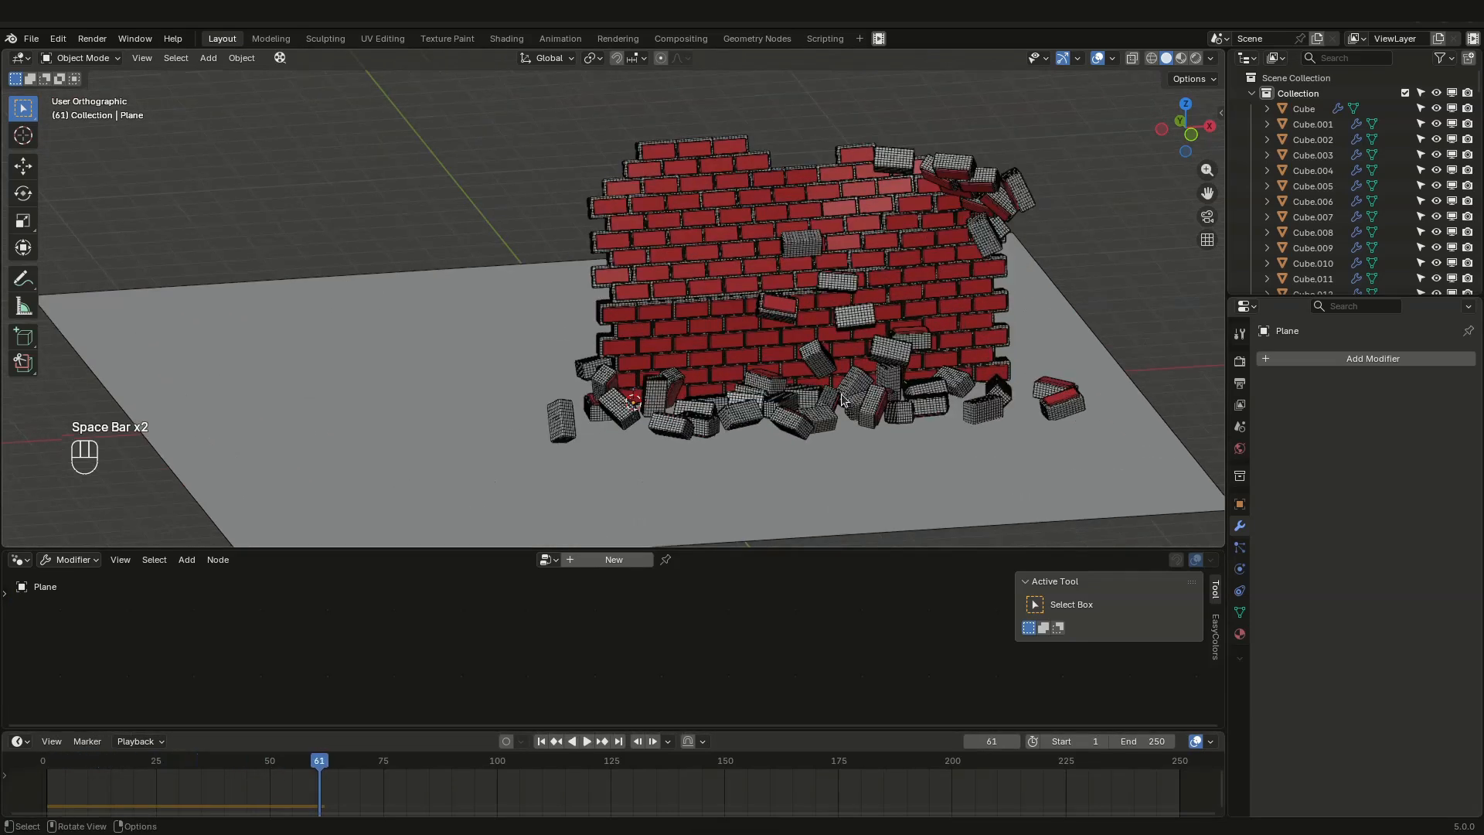
# Step: Examine the rigid body collision source options and the Geometry Nodes modifier of individual fallen bricks
pyautogui.click(840, 415)
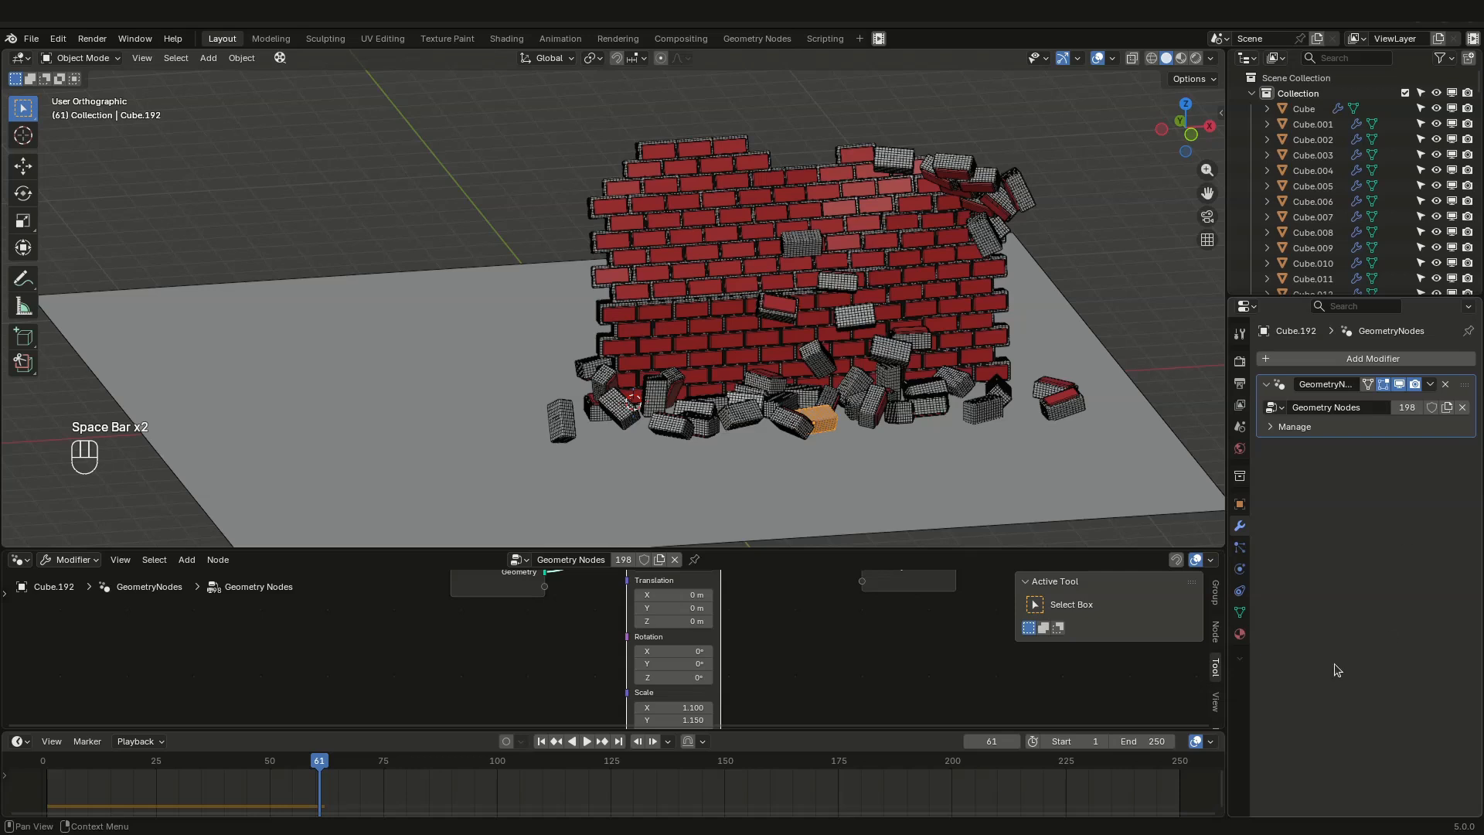
pyautogui.click(1239, 569)
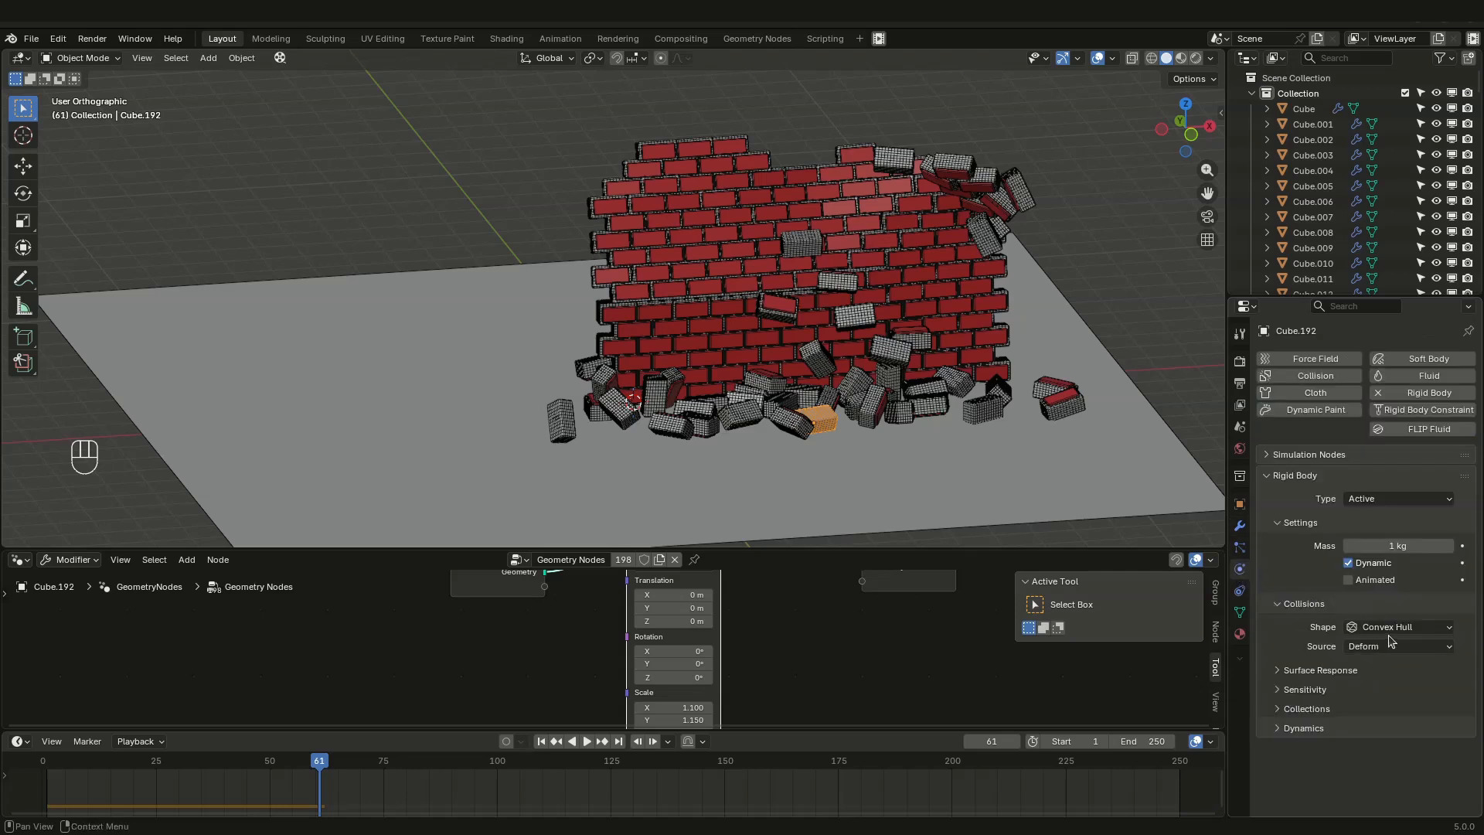
pyautogui.click(1392, 647)
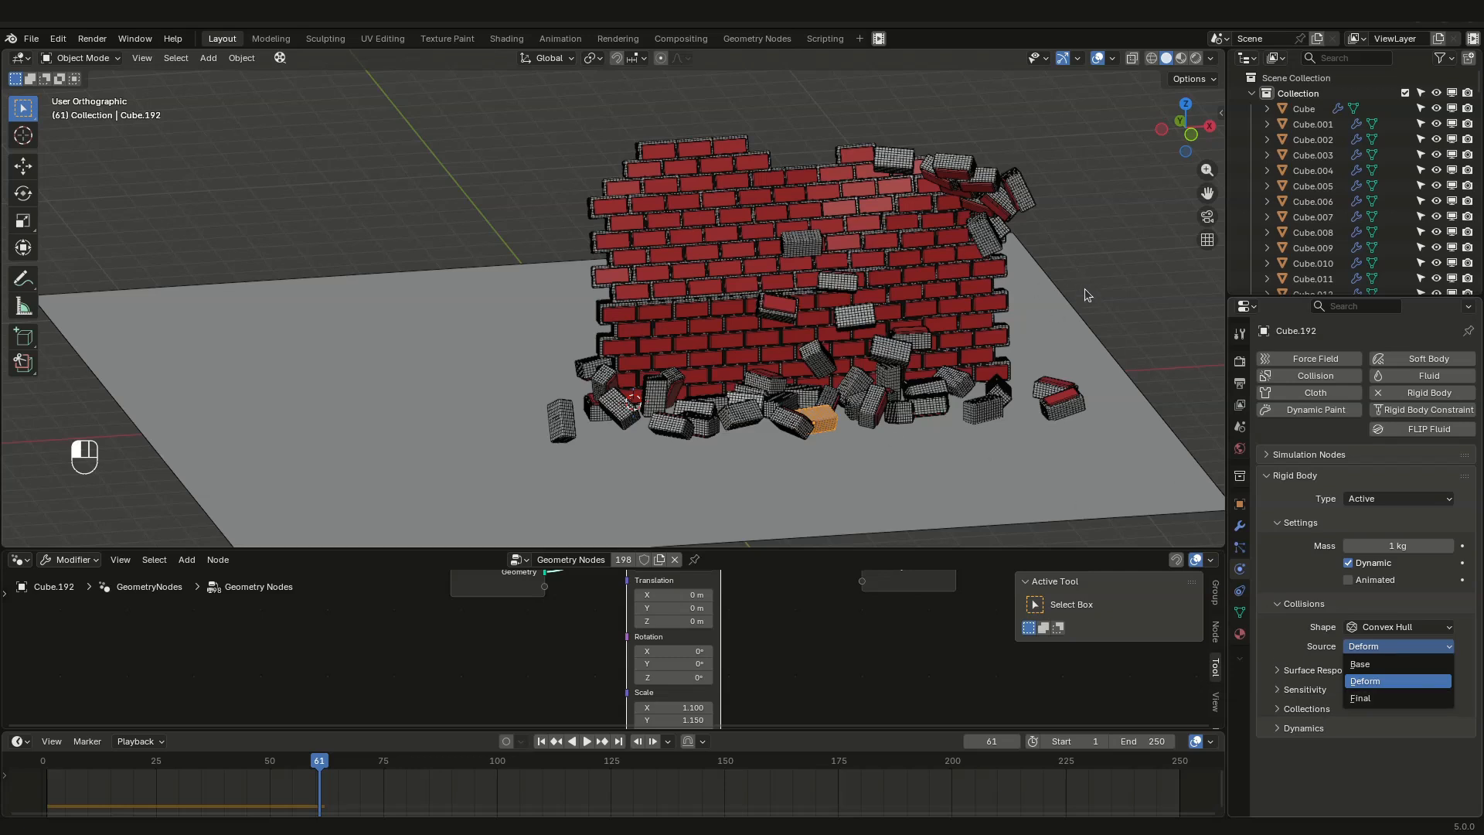
pyautogui.click(1092, 265)
pyautogui.click(921, 171)
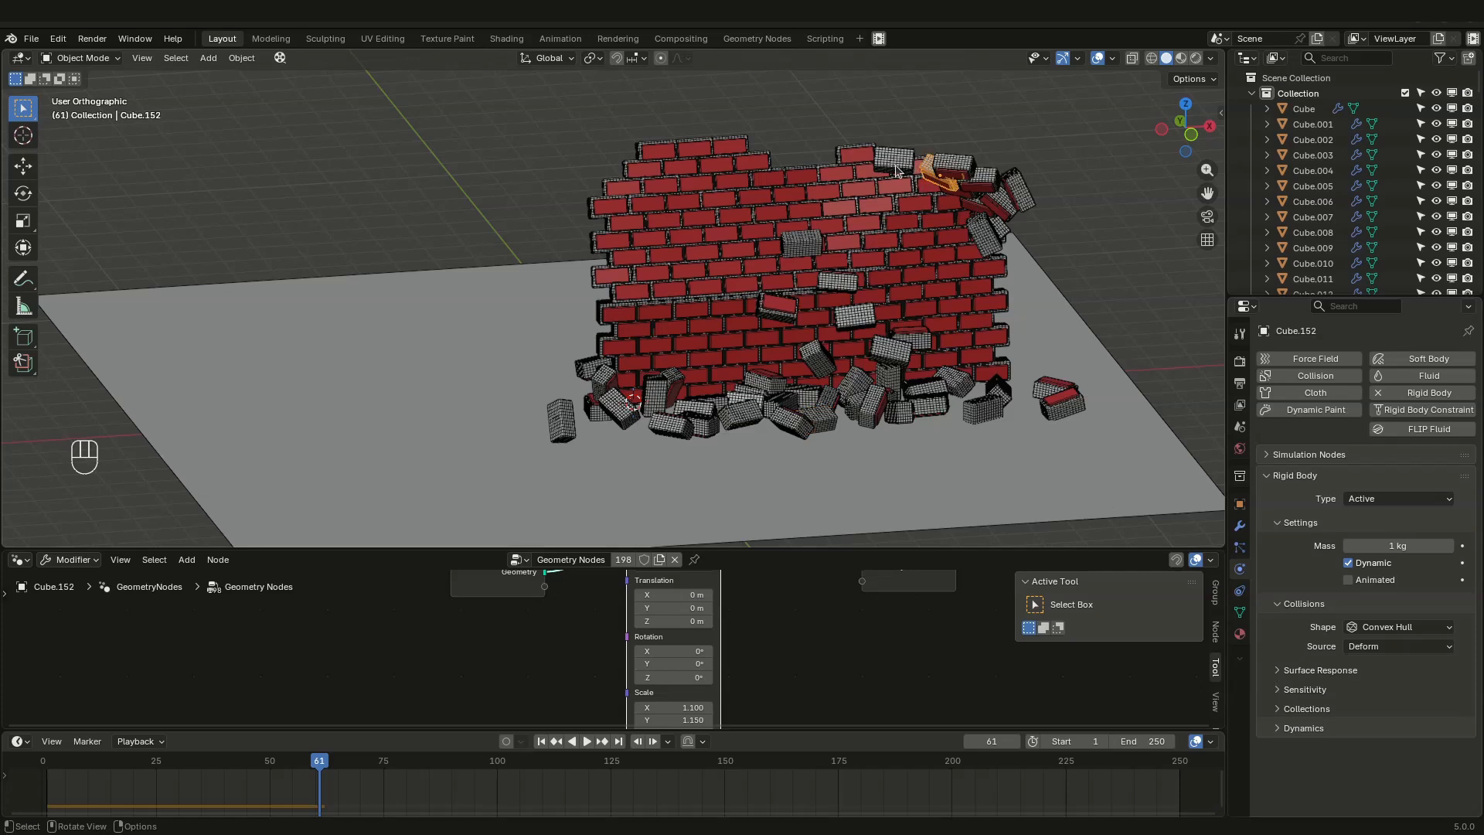
pyautogui.click(1240, 527)
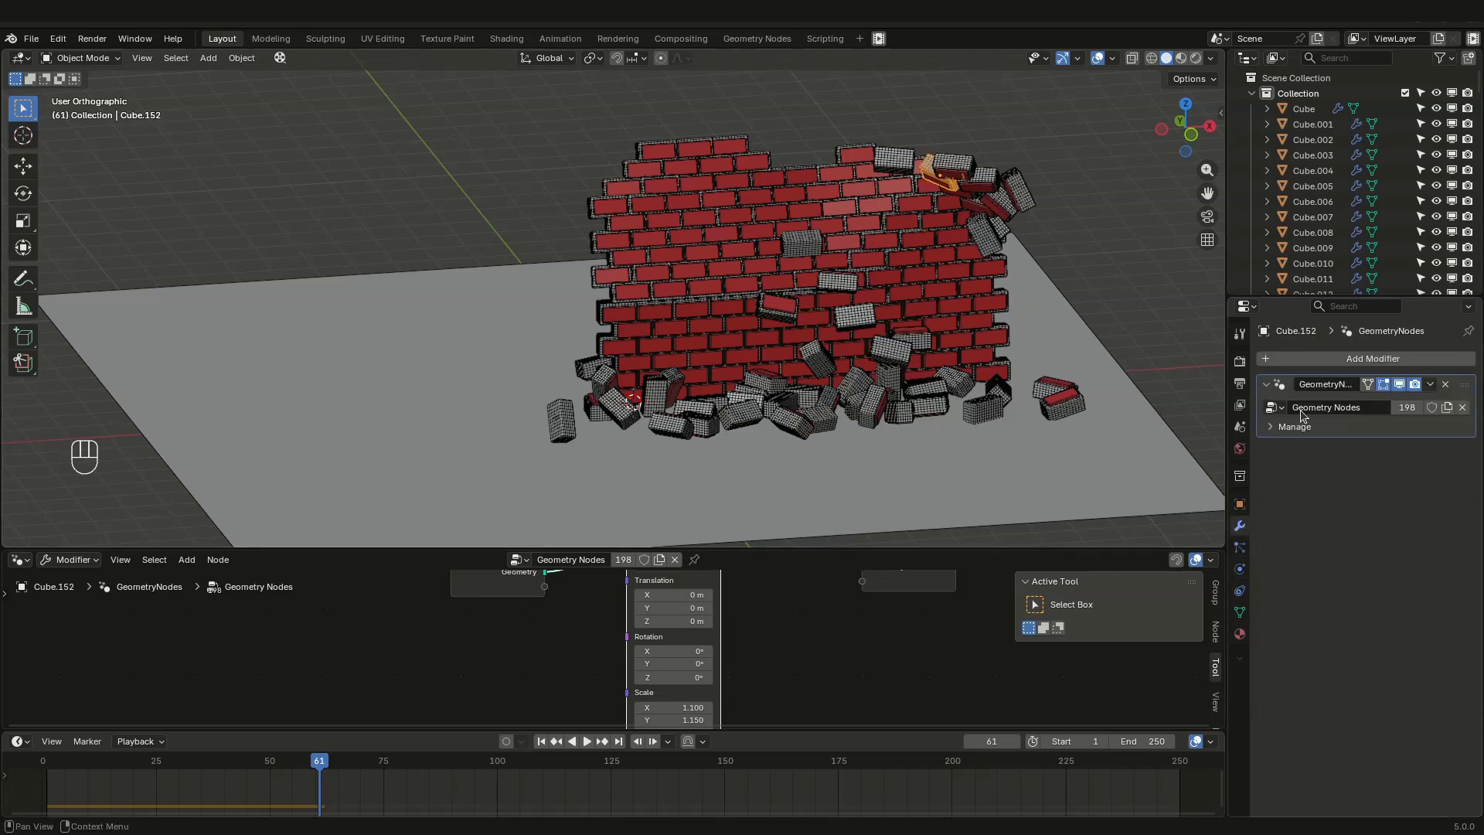
# Step: Set the rigid body collision source to Base for all bricks at once, excluding the floor plane, and deselect them
pyautogui.moveTo(773, 323); pyautogui.dragTo(762, 297, button='middle')
pyautogui.moveTo(536, 113); pyautogui.dragTo(1086, 390)
pyautogui.keyDown('shift'); pyautogui.click(1065, 391); pyautogui.keyUp('shift')
pyautogui.keyDown('shift'); pyautogui.click(1099, 372); pyautogui.keyUp('shift')
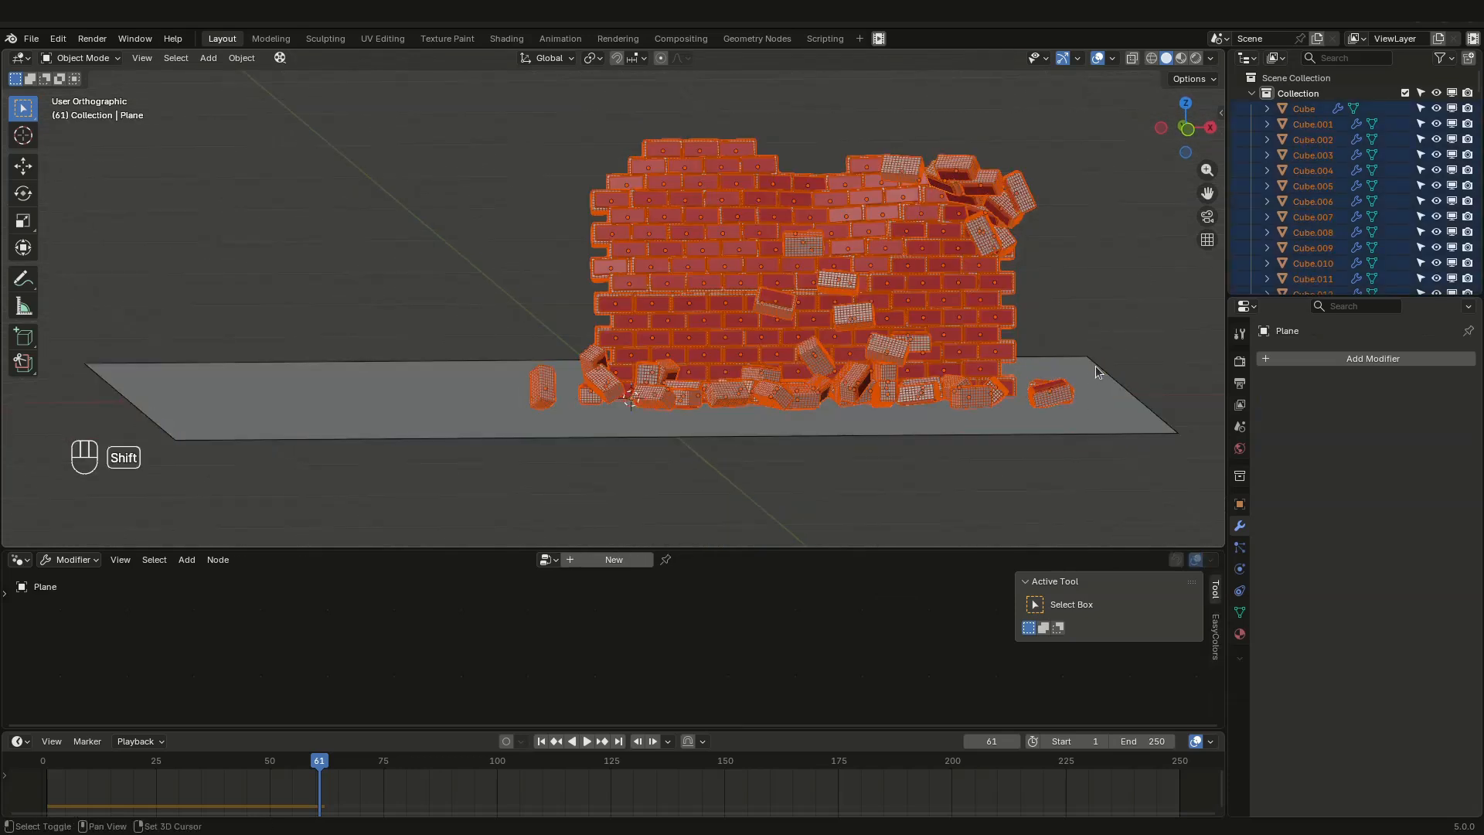
pyautogui.keyDown('shift'); pyautogui.click(1063, 392); pyautogui.keyUp('shift')
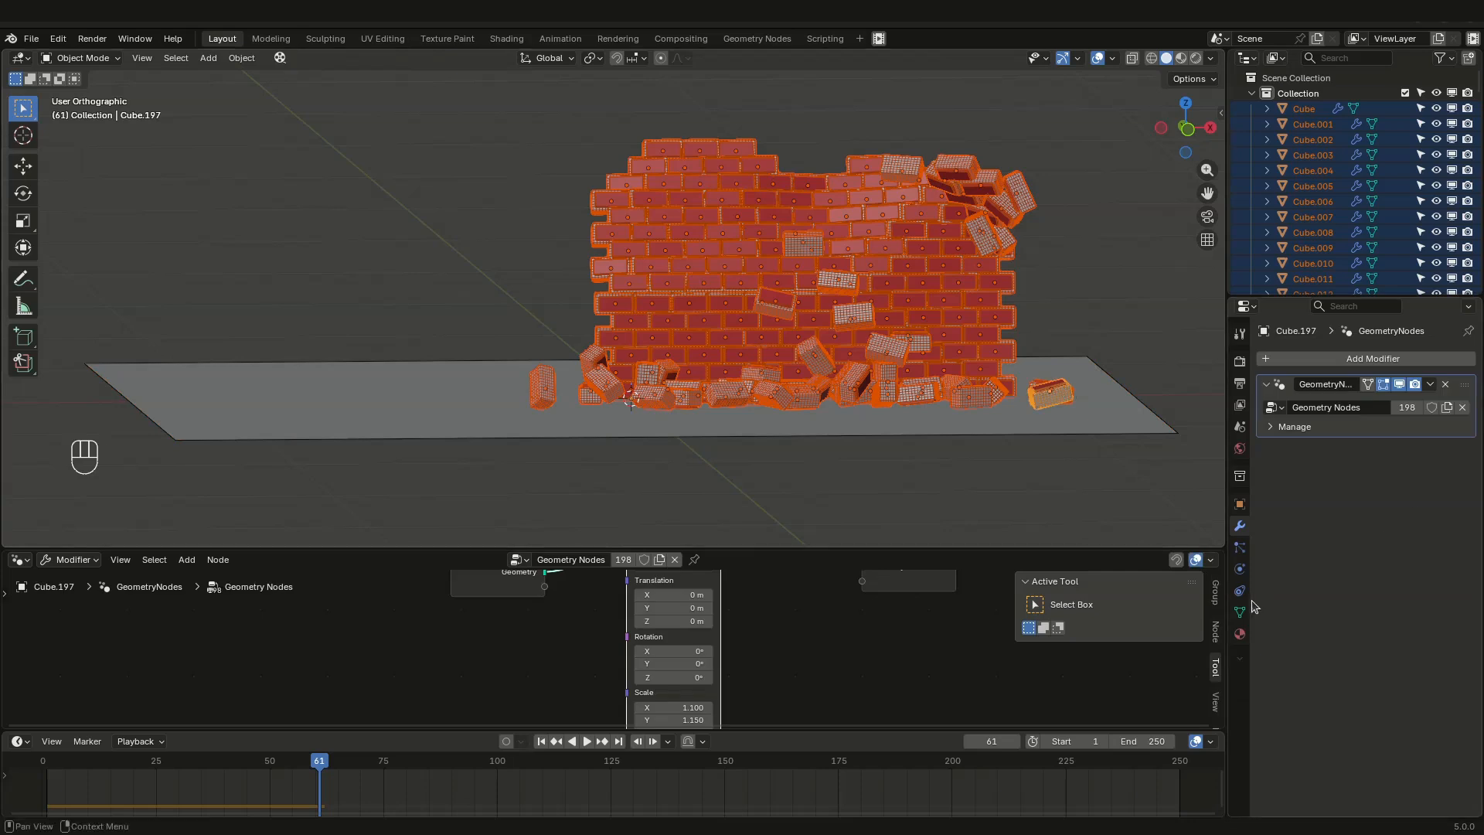
pyautogui.click(1238, 572)
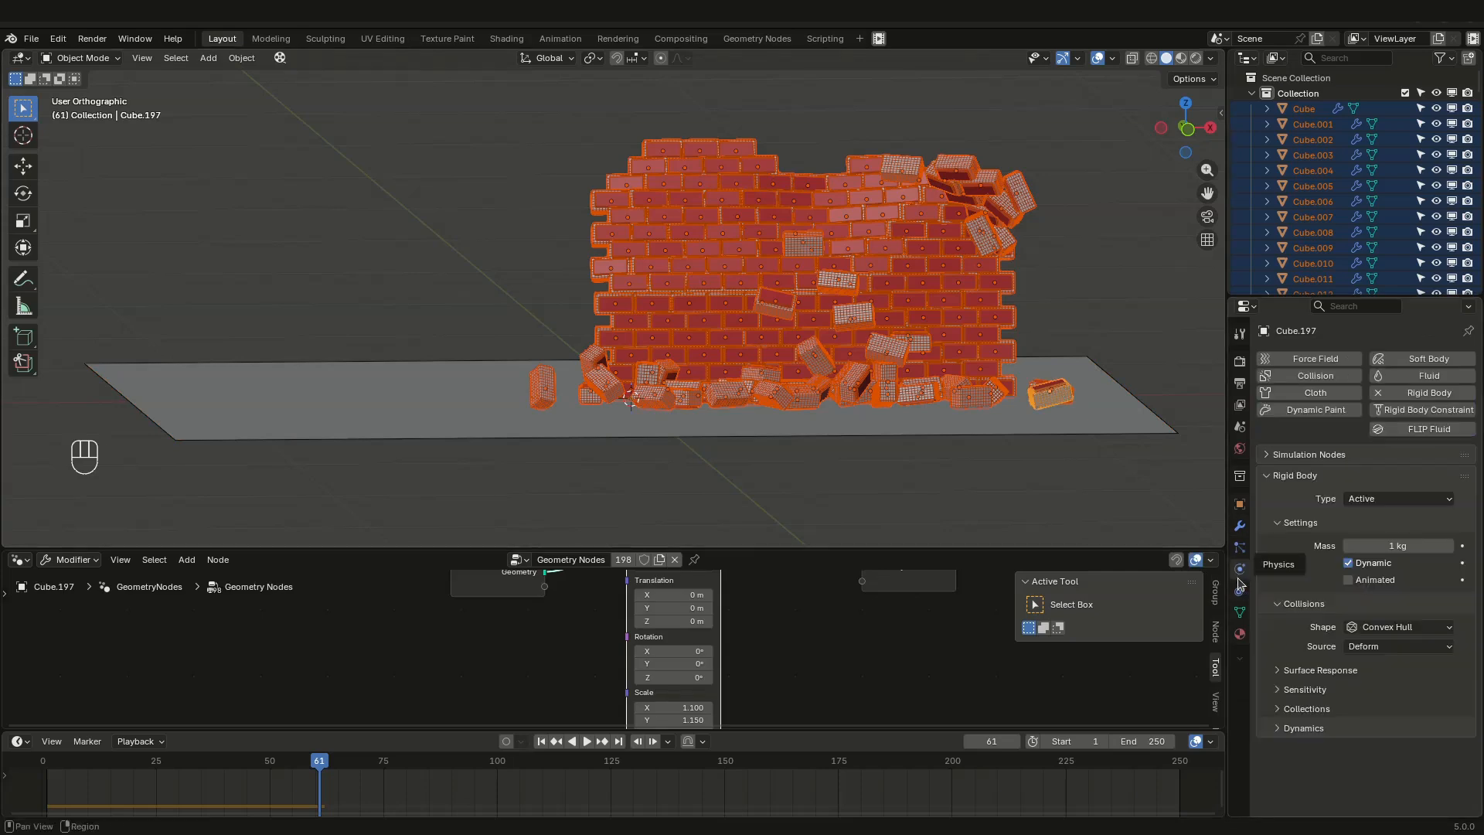
pyautogui.keyDown('alt'); pyautogui.click(1399, 646); pyautogui.keyUp('alt')
pyautogui.keyDown('alt'); pyautogui.click(1391, 663); pyautogui.keyUp('alt')
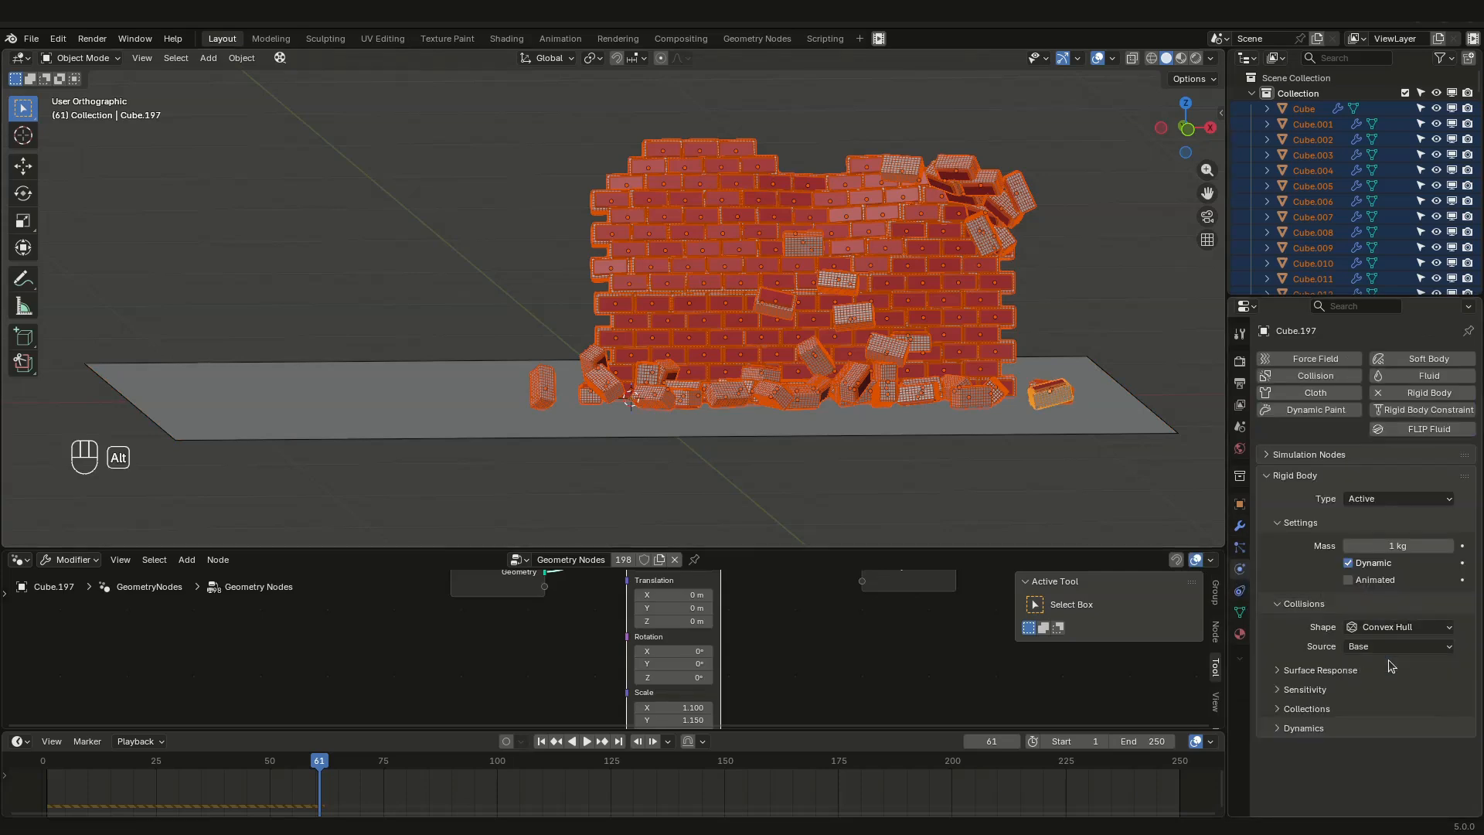
pyautogui.click(850, 475)
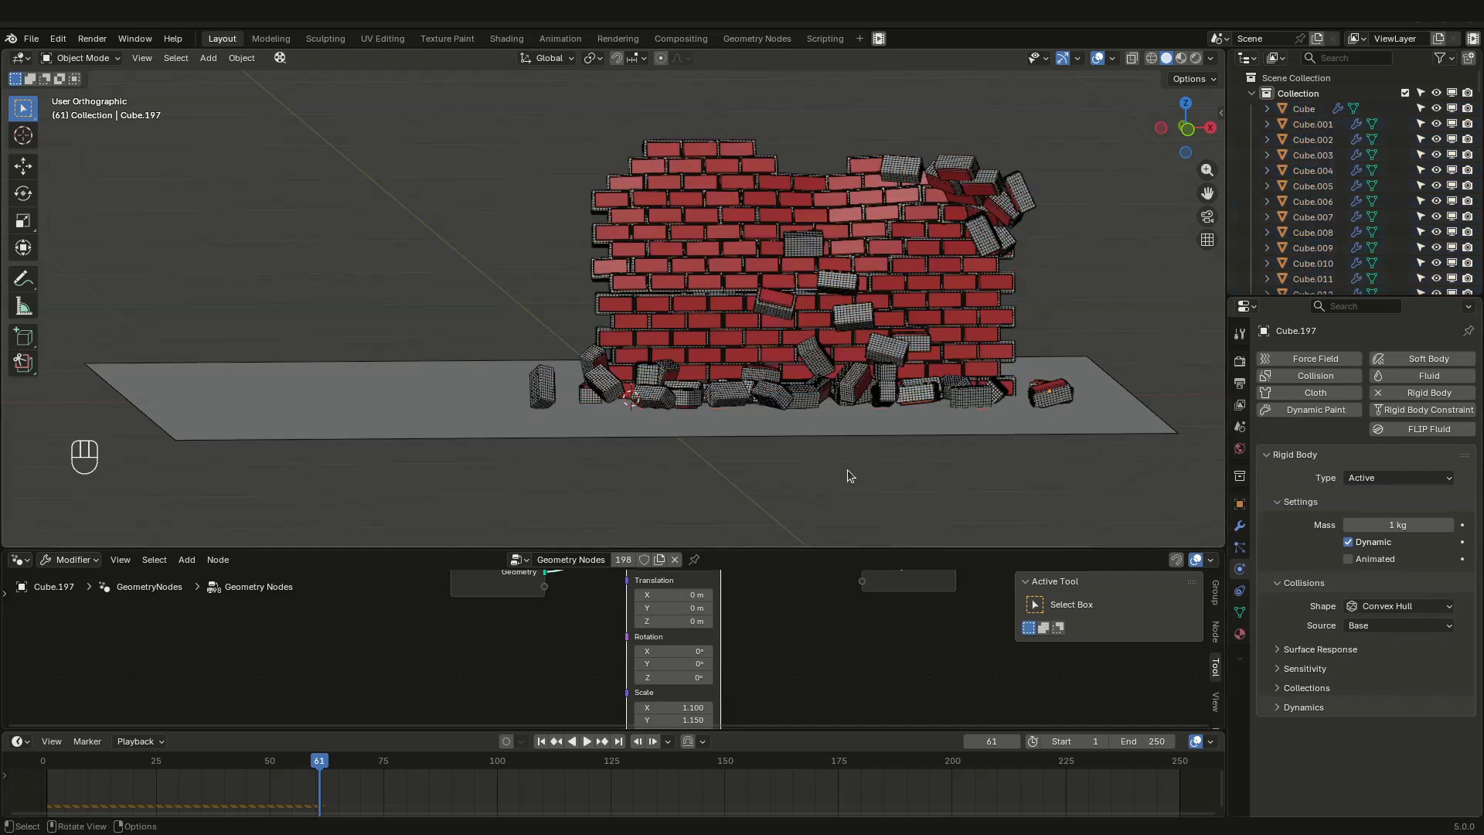
# Step: Replay the simulation from the start to frame 33, go back to frame 11 and examine the joints between the bricks
pyautogui.hotkey('shift', 'Left')
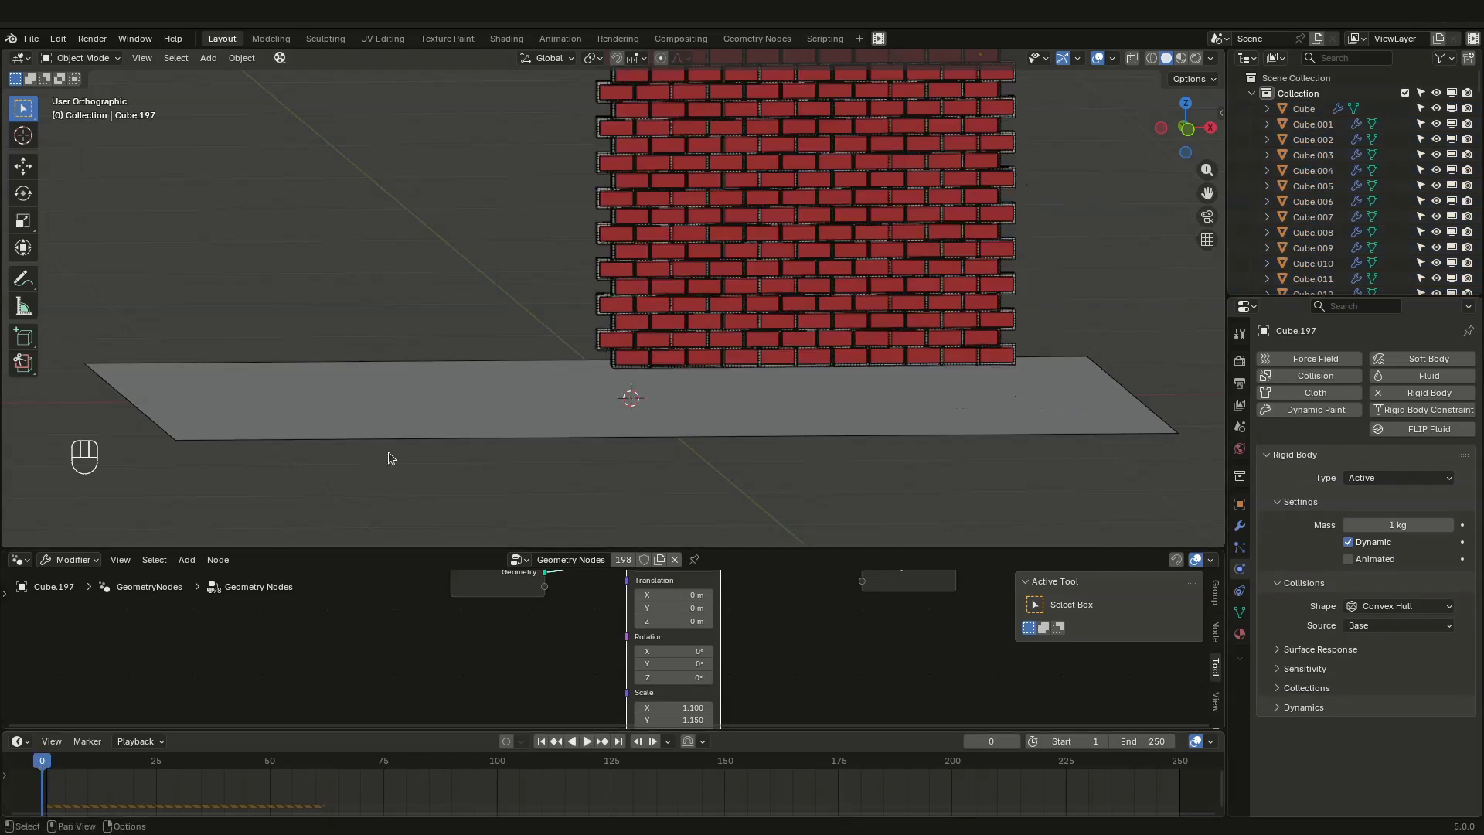
pyautogui.press('space')
pyautogui.moveTo(702, 321); pyautogui.dragTo(753, 348, button='middle')
pyautogui.press('space')
pyautogui.scroll(3, 599, 199)
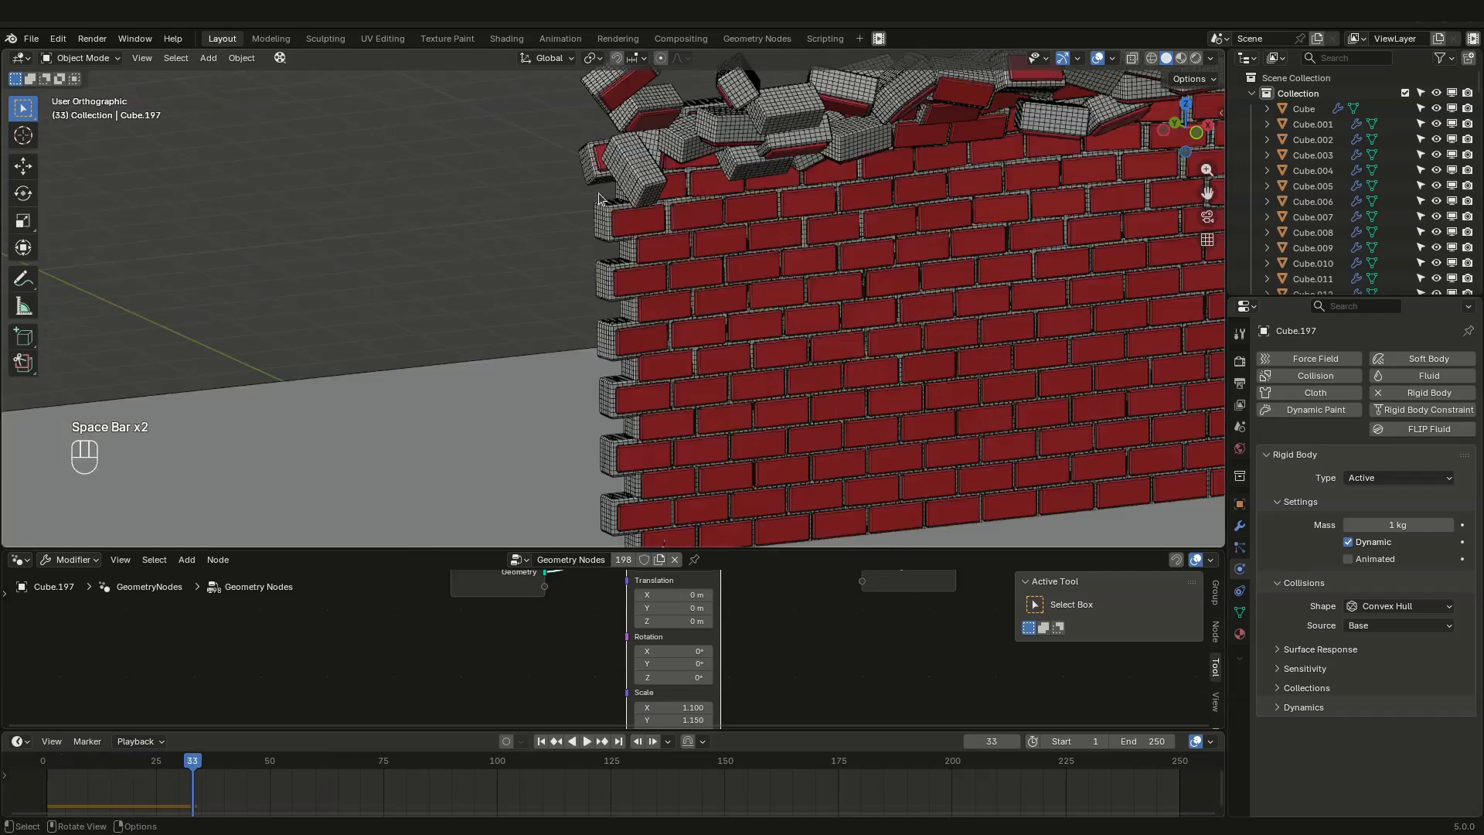
pyautogui.moveTo(146, 761); pyautogui.dragTo(94, 763)
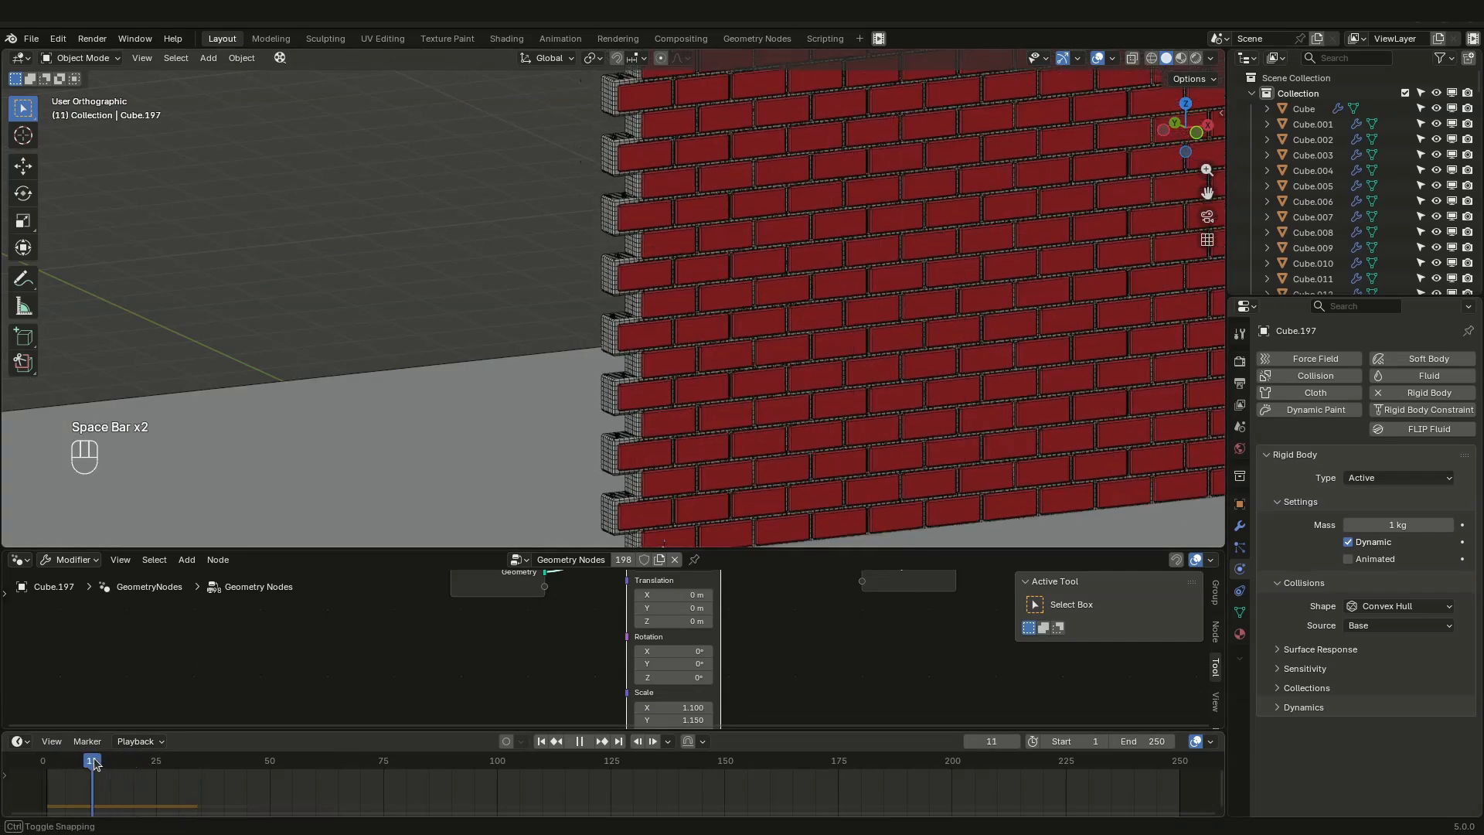
pyautogui.scroll(6, 600, 331)
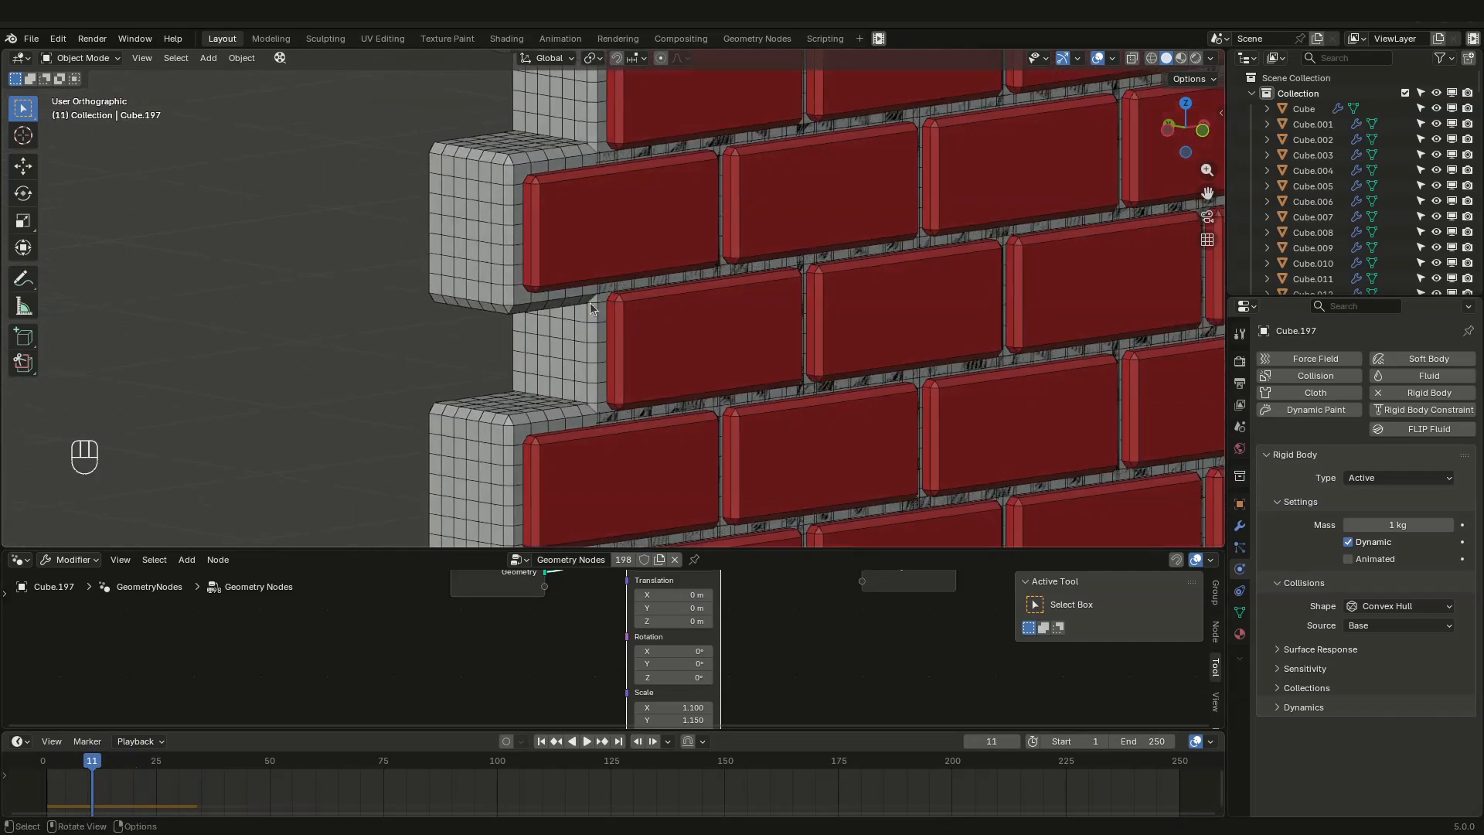
pyautogui.moveTo(614, 321); pyautogui.dragTo(776, 526, button='middle')
pyautogui.scroll(-8, 600, 346)
# Step: Enlarge the node editor at the expense of the 3D viewport so the whole brick node tree fits
pyautogui.moveTo(780, 547); pyautogui.dragTo(786, 472)
pyautogui.scroll(-2, 784, 330)
pyautogui.scroll(5, 767, 323)
pyautogui.moveTo(763, 321); pyautogui.dragTo(735, 152, button='middle')
pyautogui.scroll(-2, 687, 287)
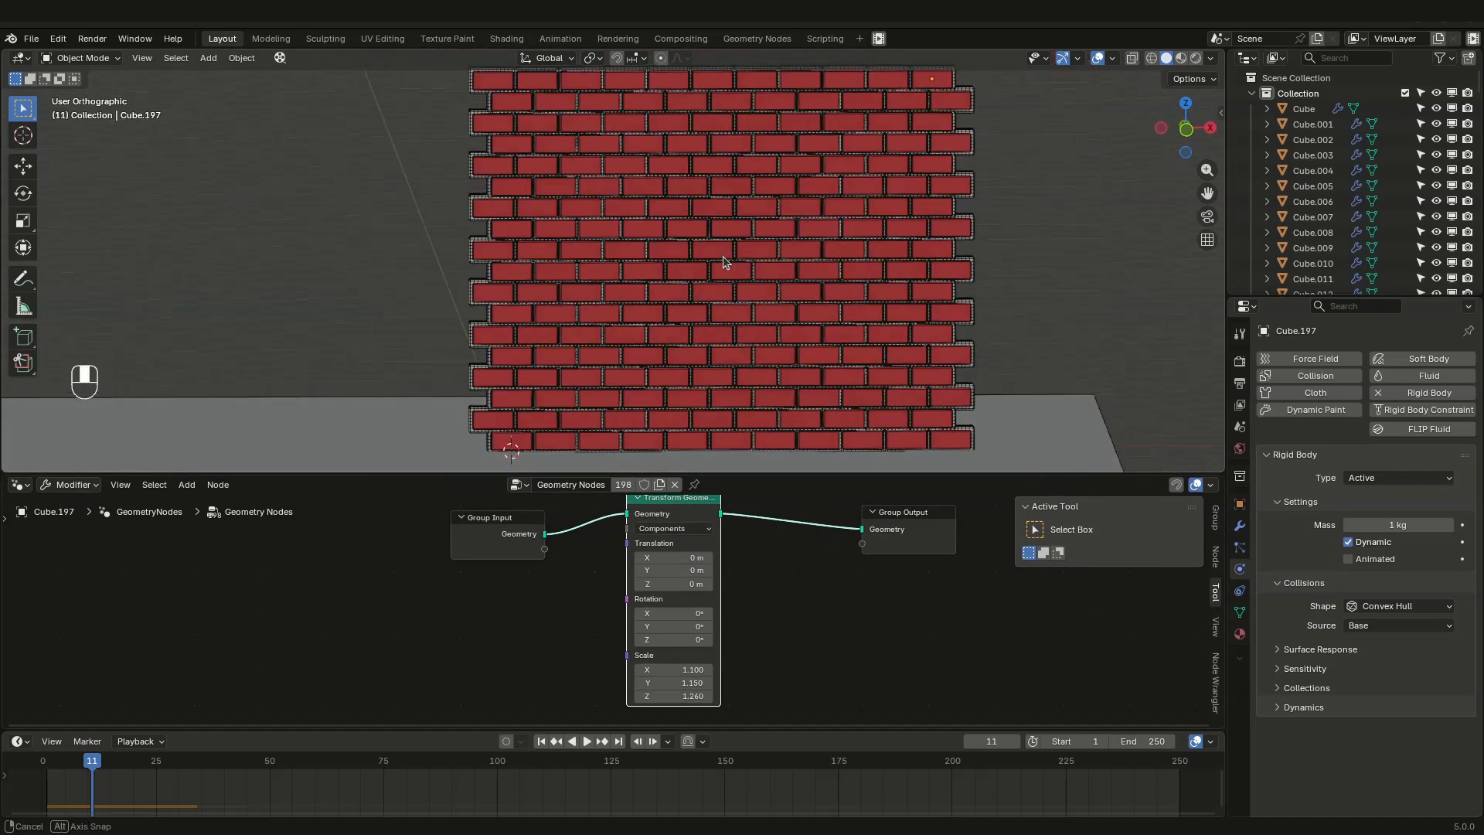
pyautogui.moveTo(872, 243); pyautogui.dragTo(828, 191, button='middle')
pyautogui.scroll(-3, 789, 589)
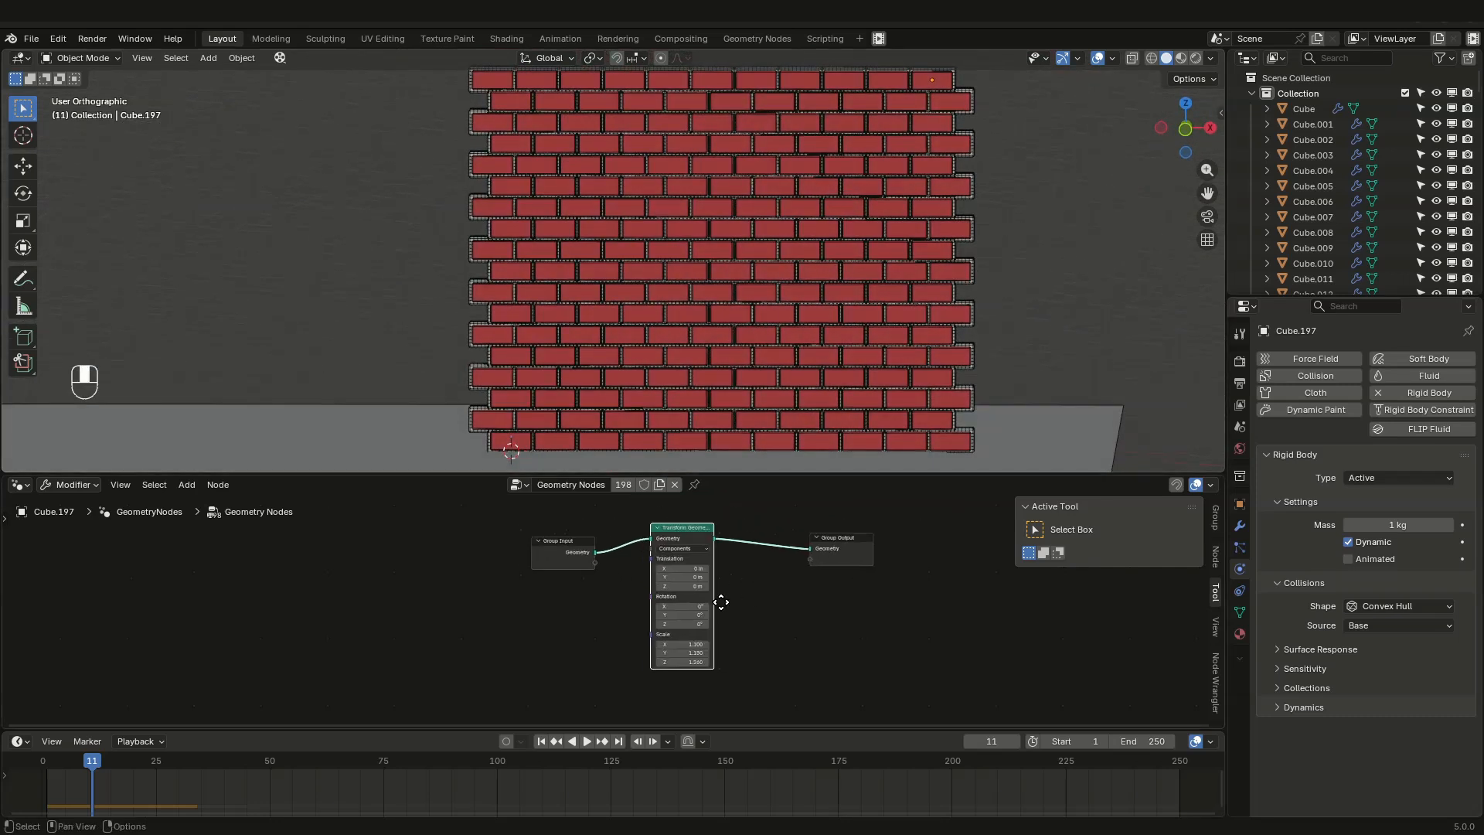
pyautogui.scroll(2, 706, 600)
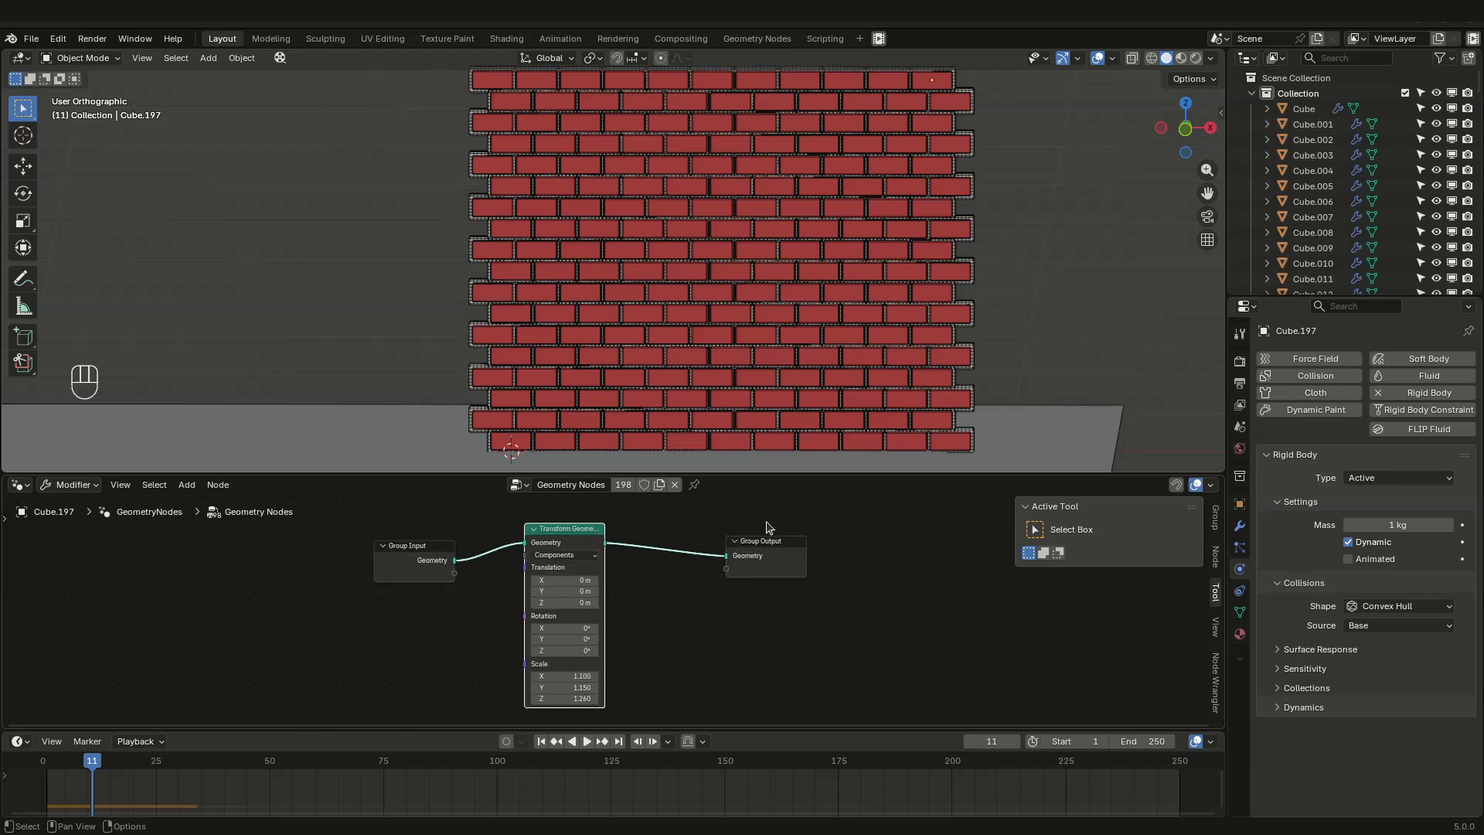
# Step: Make room before the Group Output and insert a Geometry to Instance node after Transform Geometry
pyautogui.moveTo(777, 547); pyautogui.dragTo(871, 546)
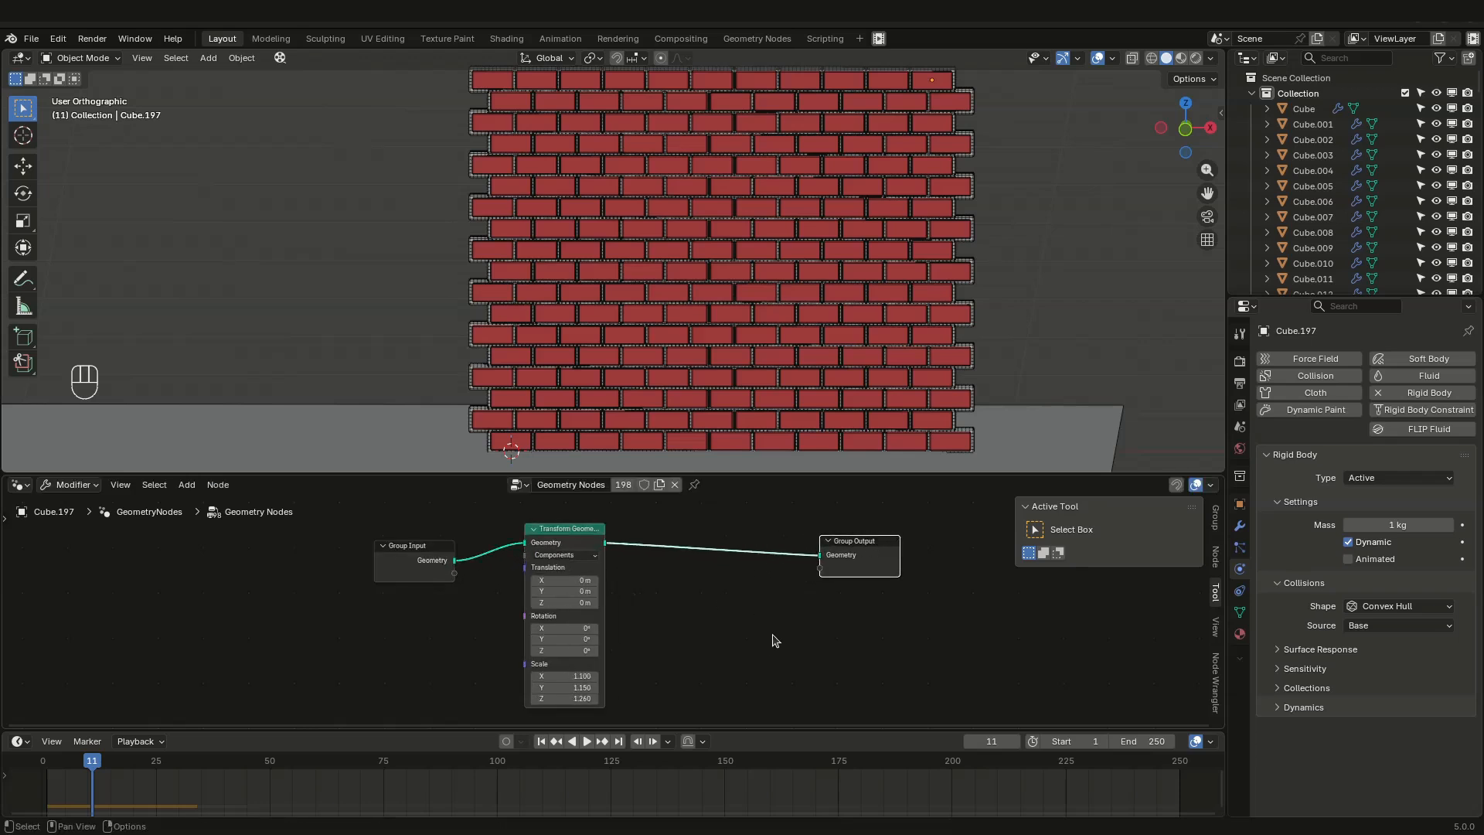
pyautogui.write('q')
pyautogui.write('geome')
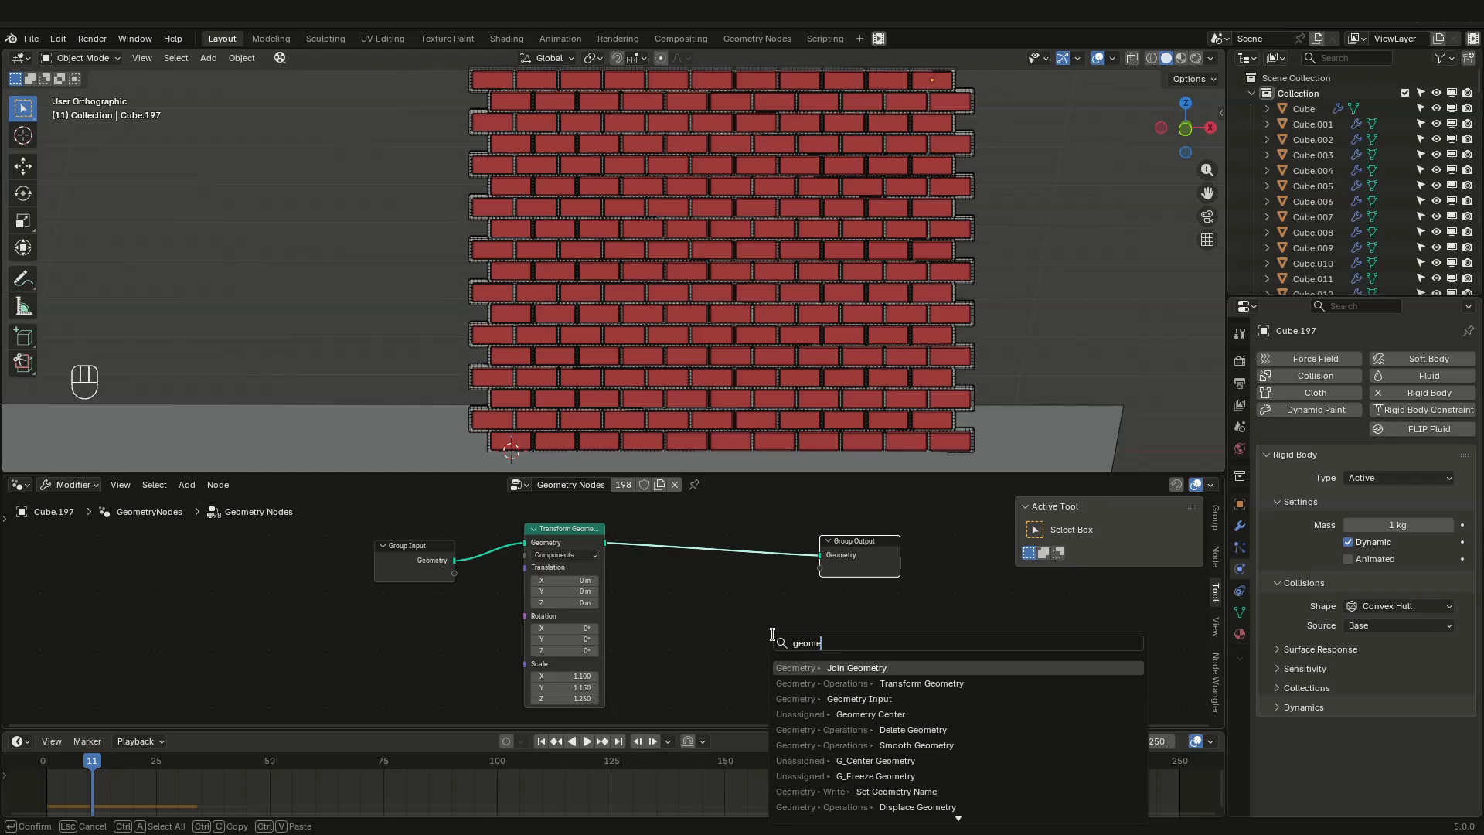
pyautogui.write('to')
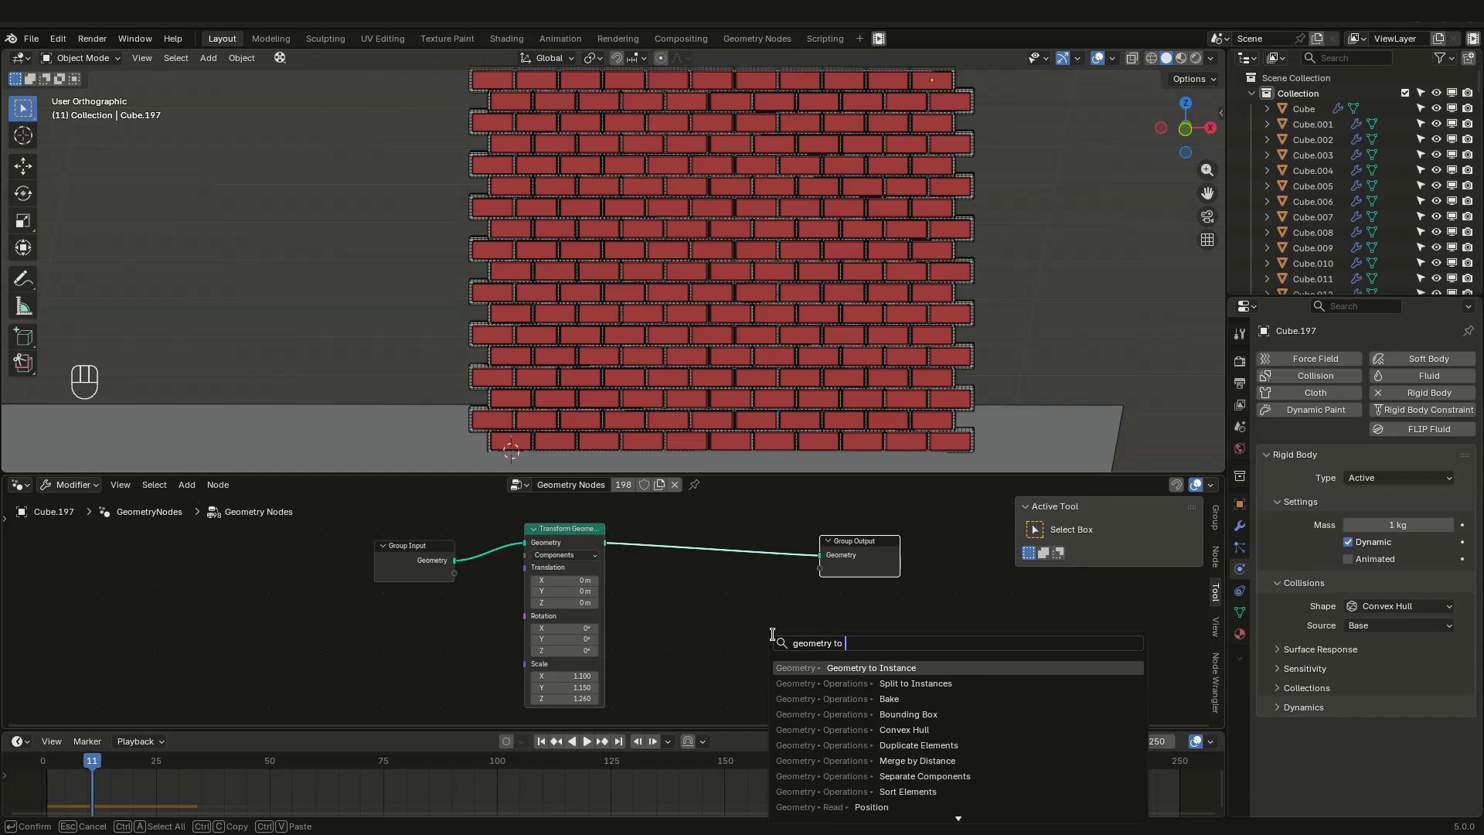
pyautogui.press('Return')
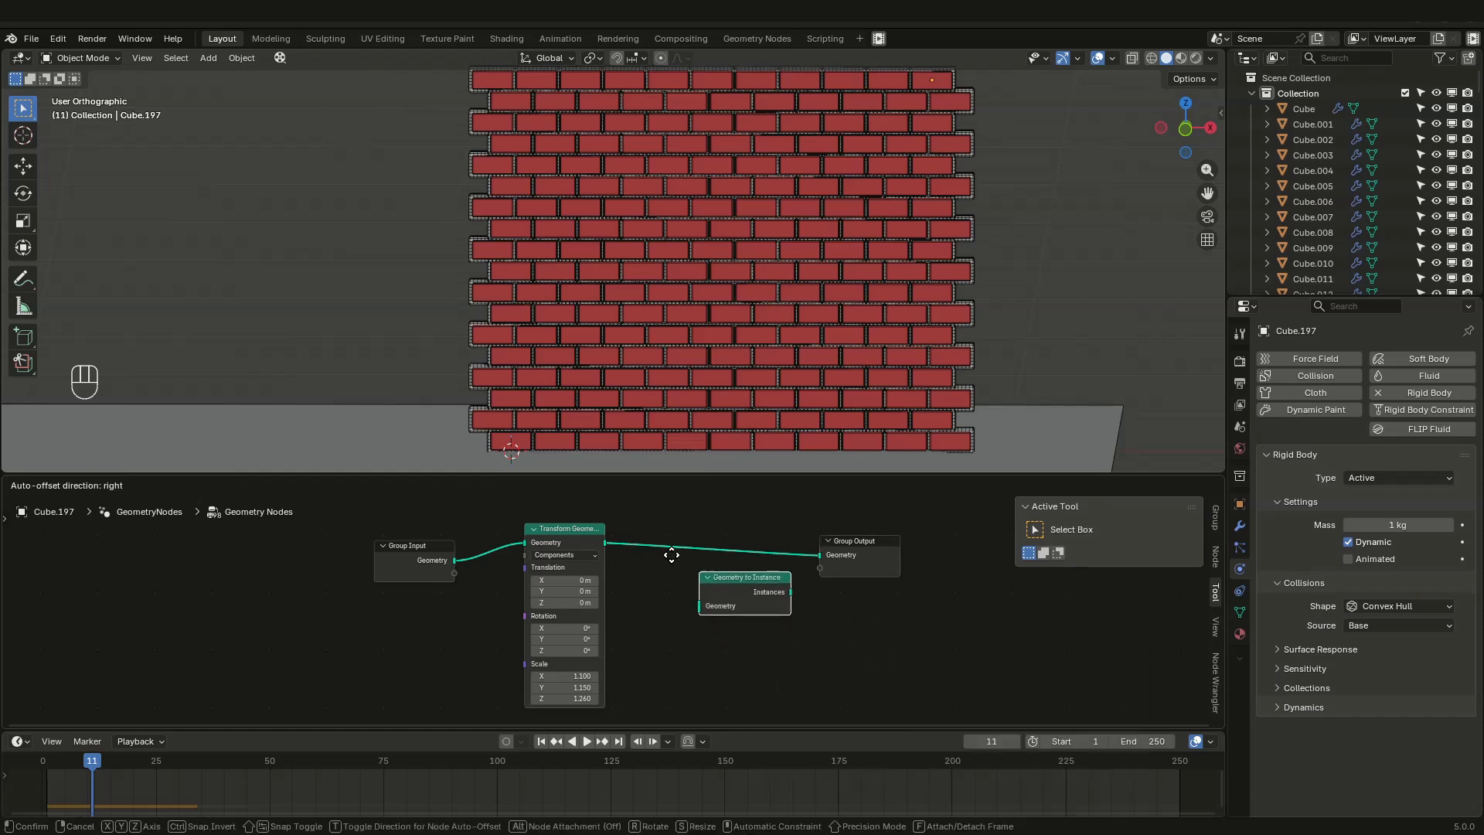
pyautogui.click(627, 536)
# Step: Move the Group Output further away and insert a Rotate Instances node between Geometry to Instance and Group Output
pyautogui.moveTo(874, 546); pyautogui.dragTo(1027, 577)
pyautogui.hotkey('shift', 'a')
pyautogui.write('r')
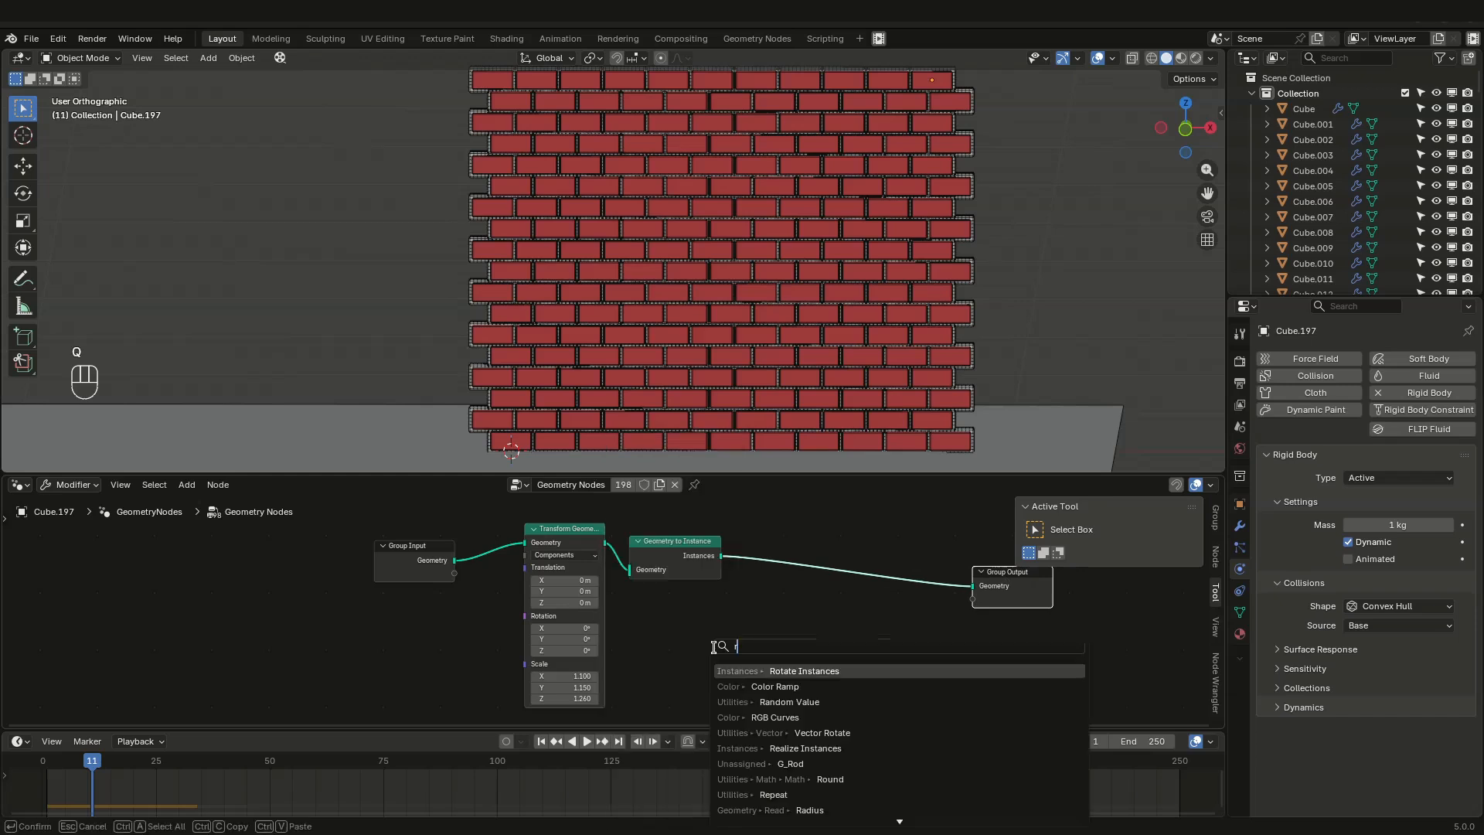
pyautogui.write('otate instan')
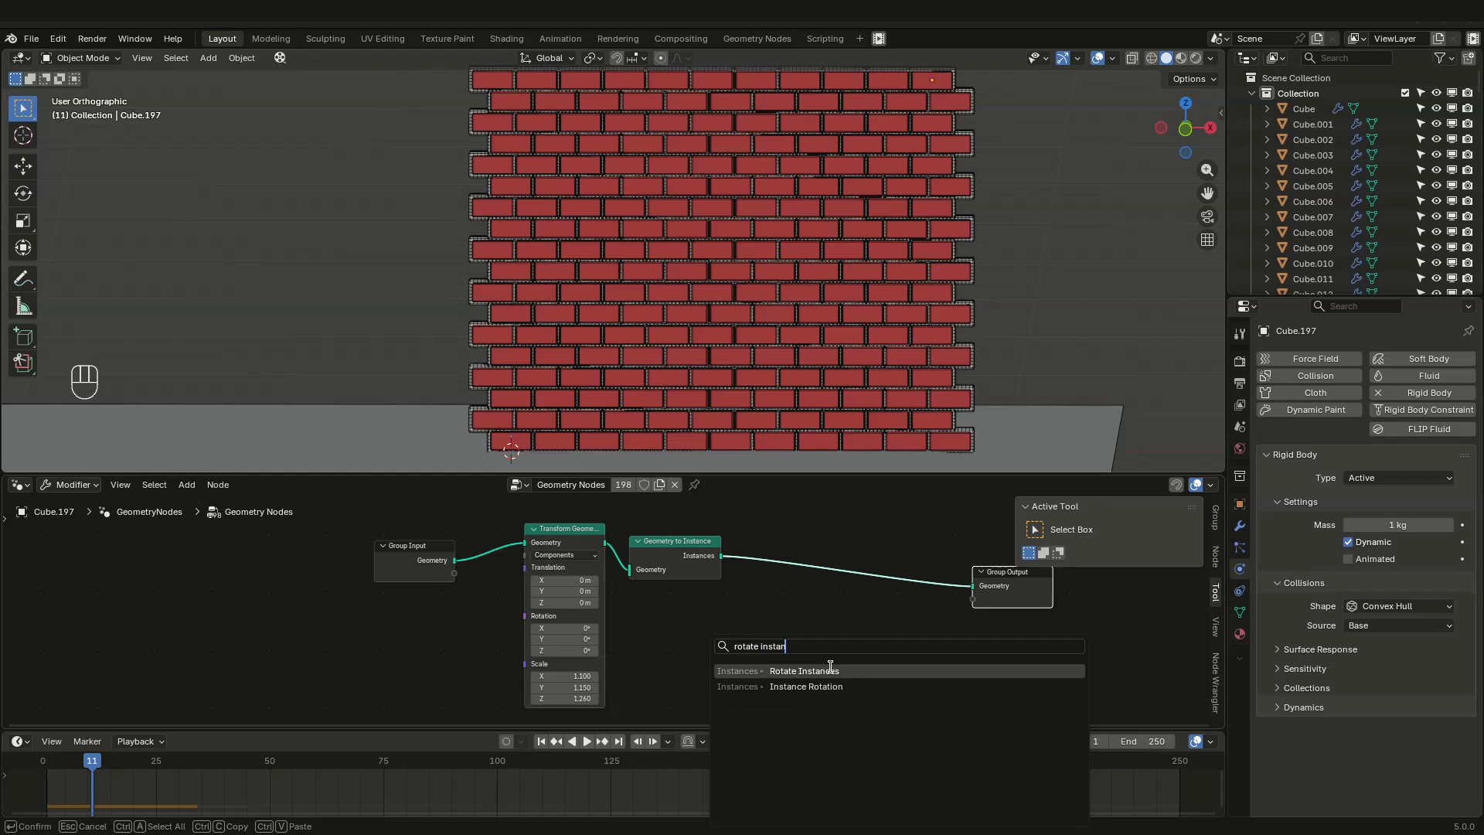
pyautogui.click(831, 668)
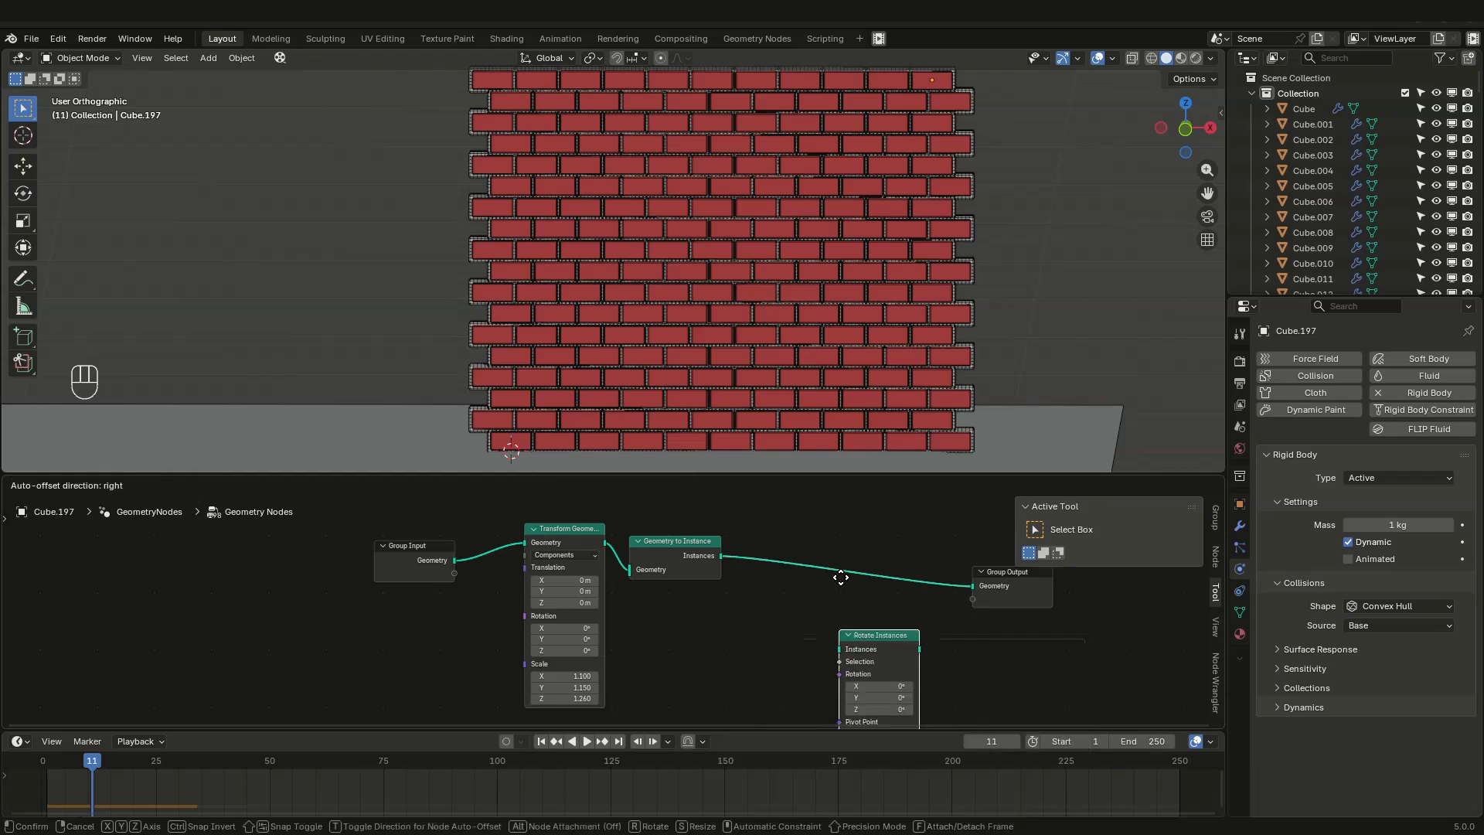
pyautogui.click(831, 563)
# Step: Add a vector Random Value node that feeds the Rotation input of Rotate Instances
pyautogui.scroll(-4, 784, 614)
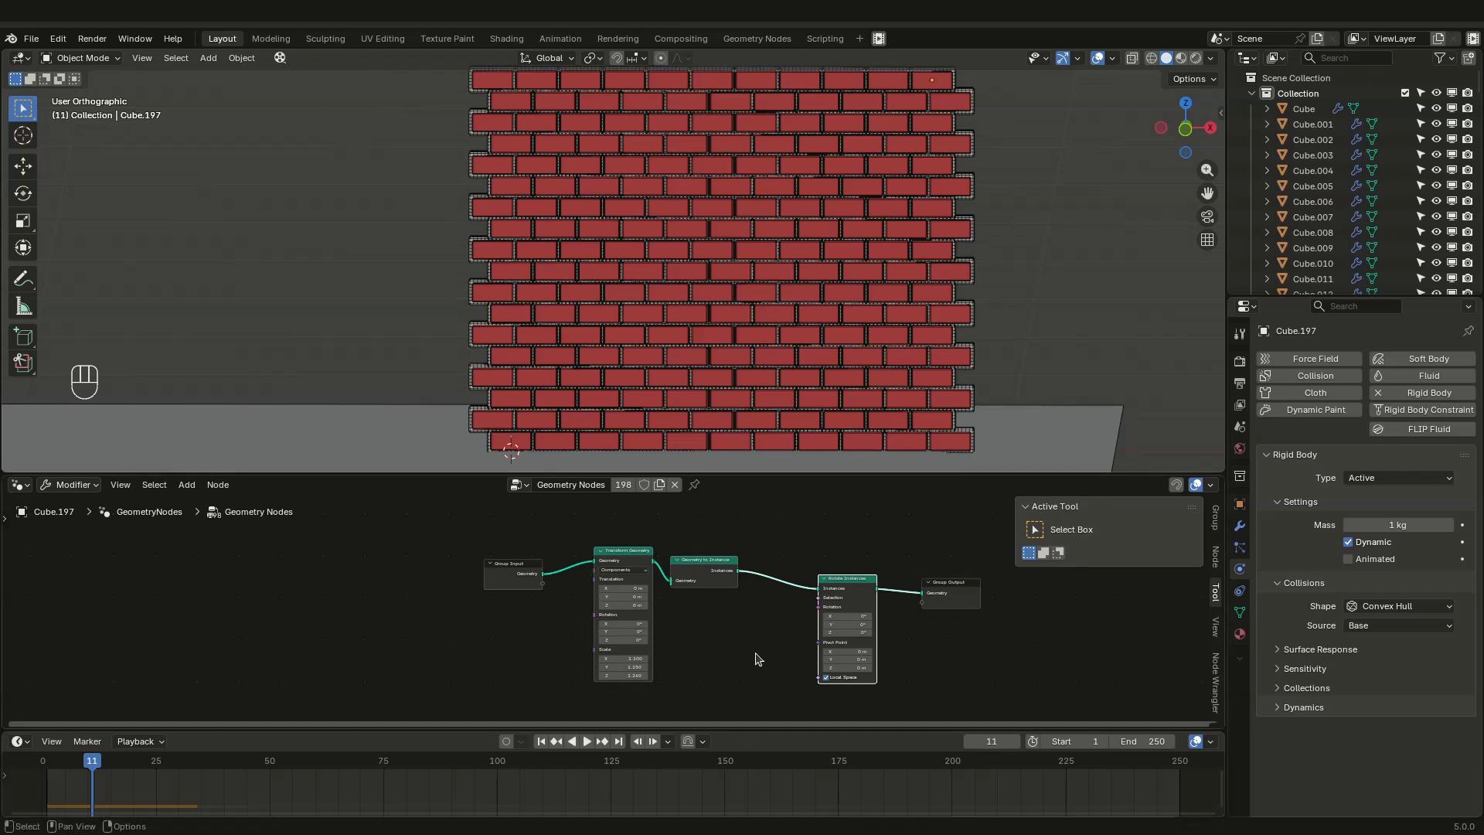
pyautogui.scroll(2, 726, 602)
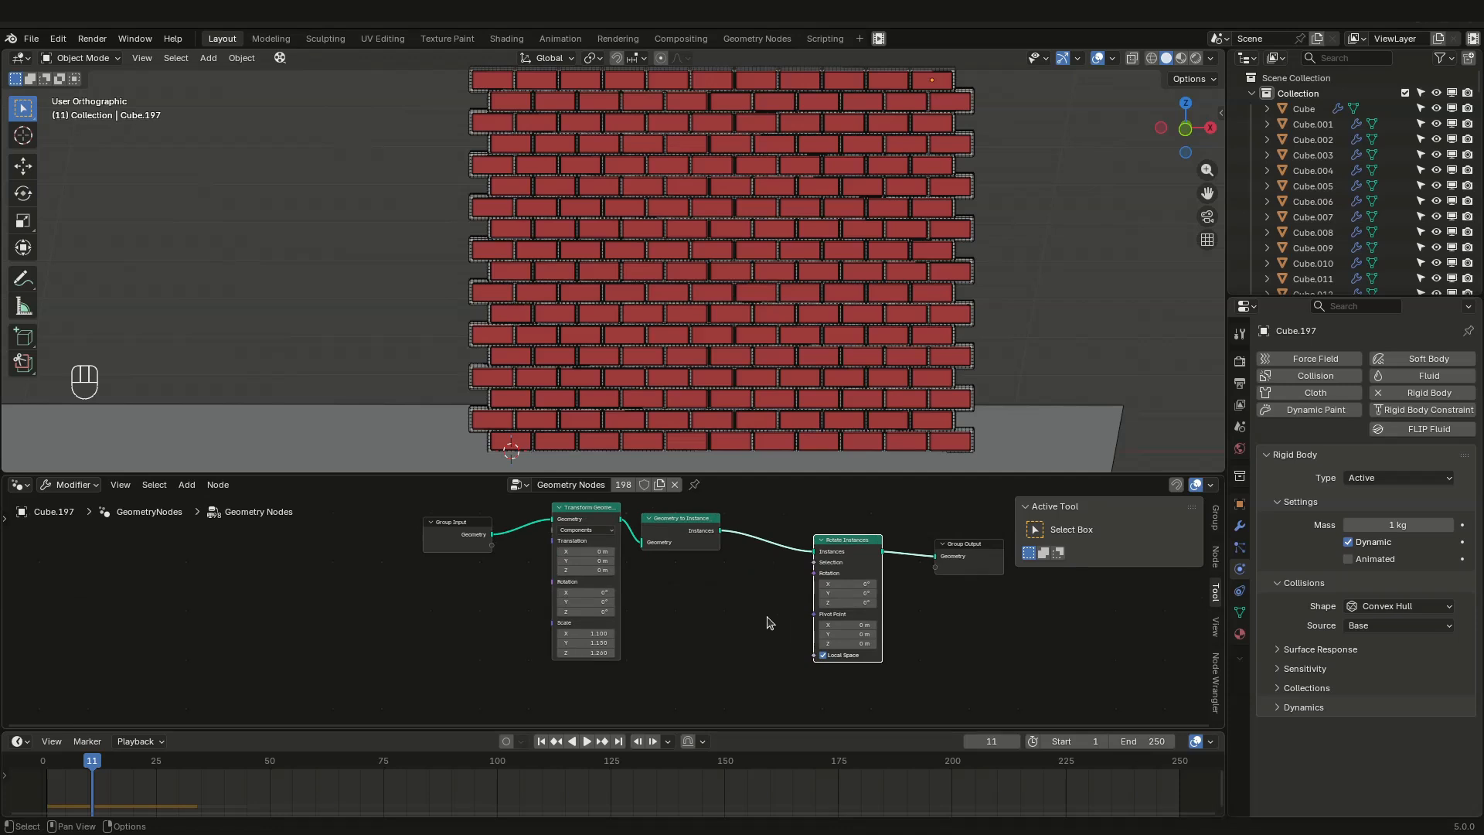
pyautogui.moveTo(768, 623); pyautogui.dragTo(812, 590, button='middle')
pyautogui.moveTo(858, 541); pyautogui.dragTo(746, 602)
pyautogui.write('random')
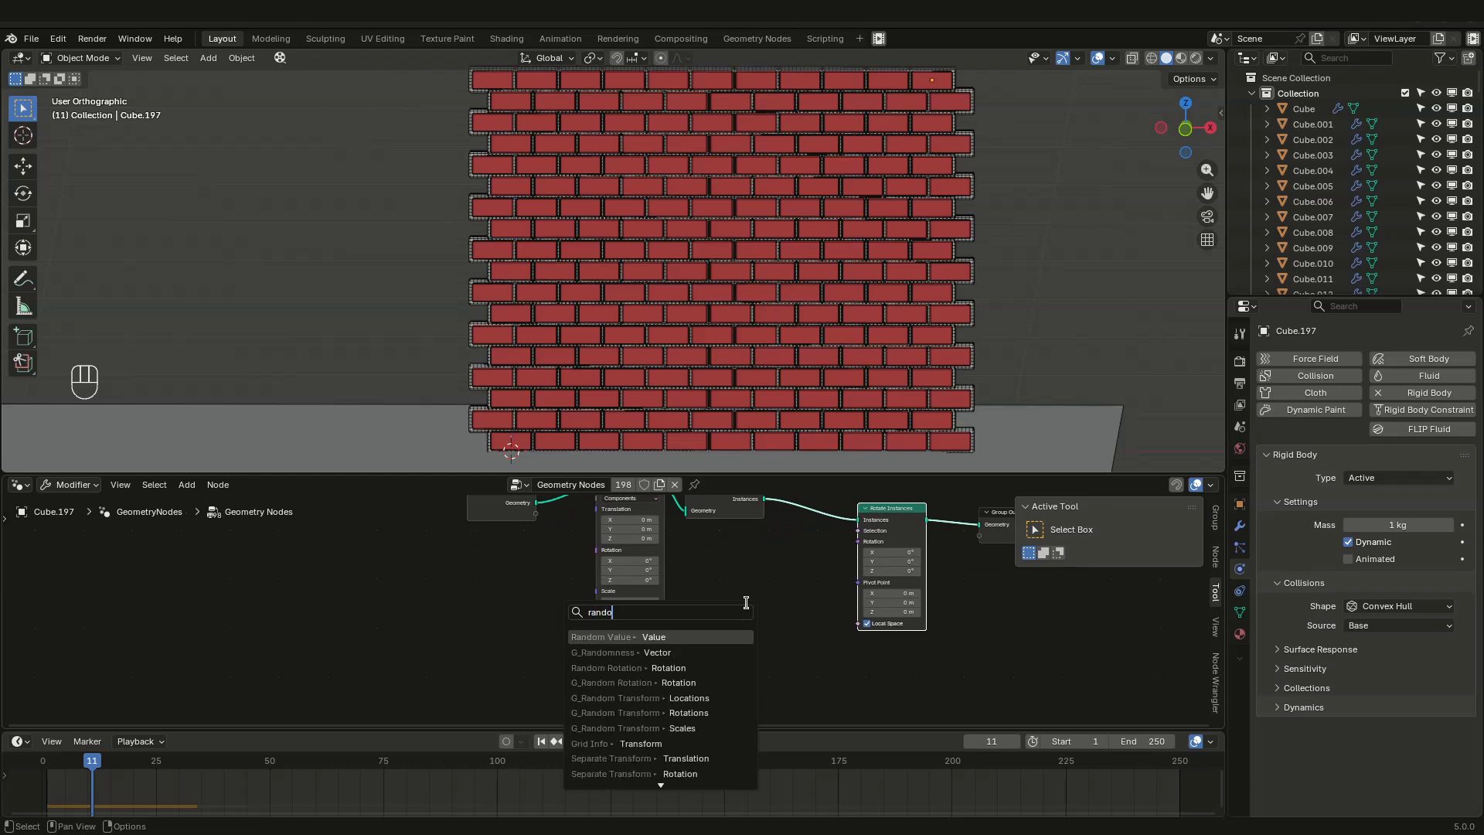
pyautogui.press('Return')
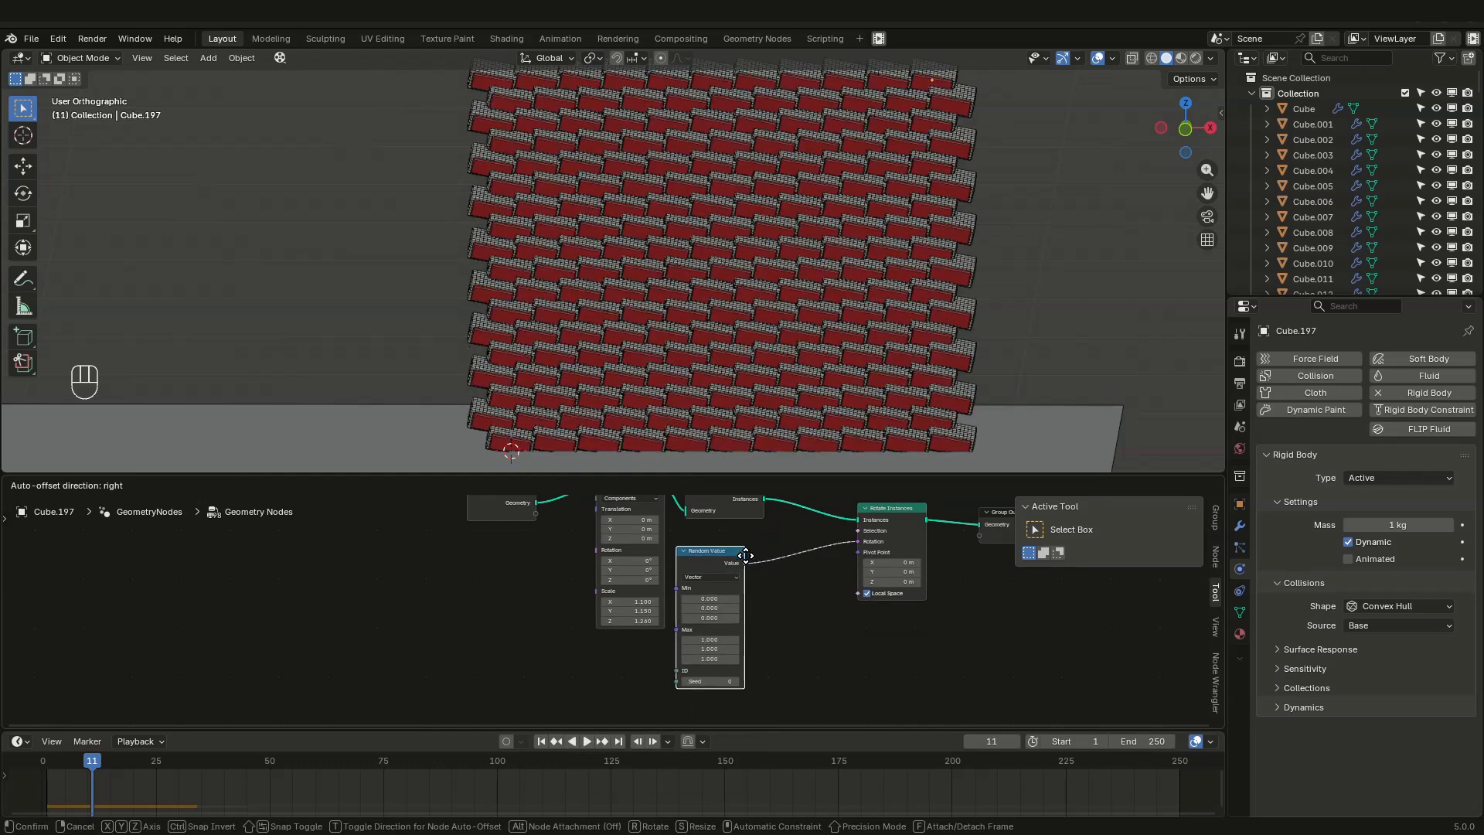
pyautogui.click(746, 555)
# Step: Set the Random Value node's minimum to -1 on all three axes
pyautogui.click(726, 598)
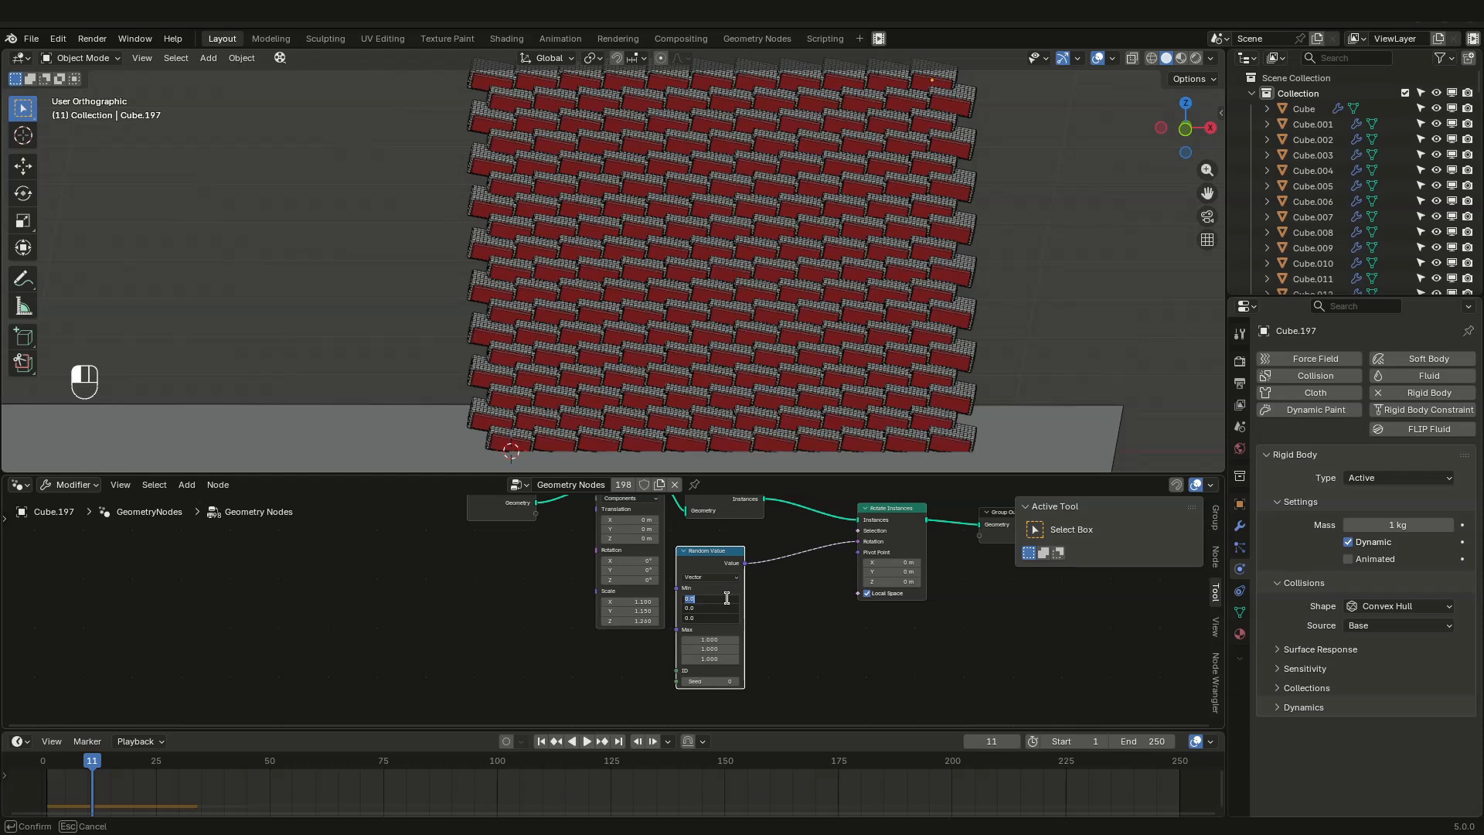
pyautogui.write('-1')
pyautogui.press('Return')
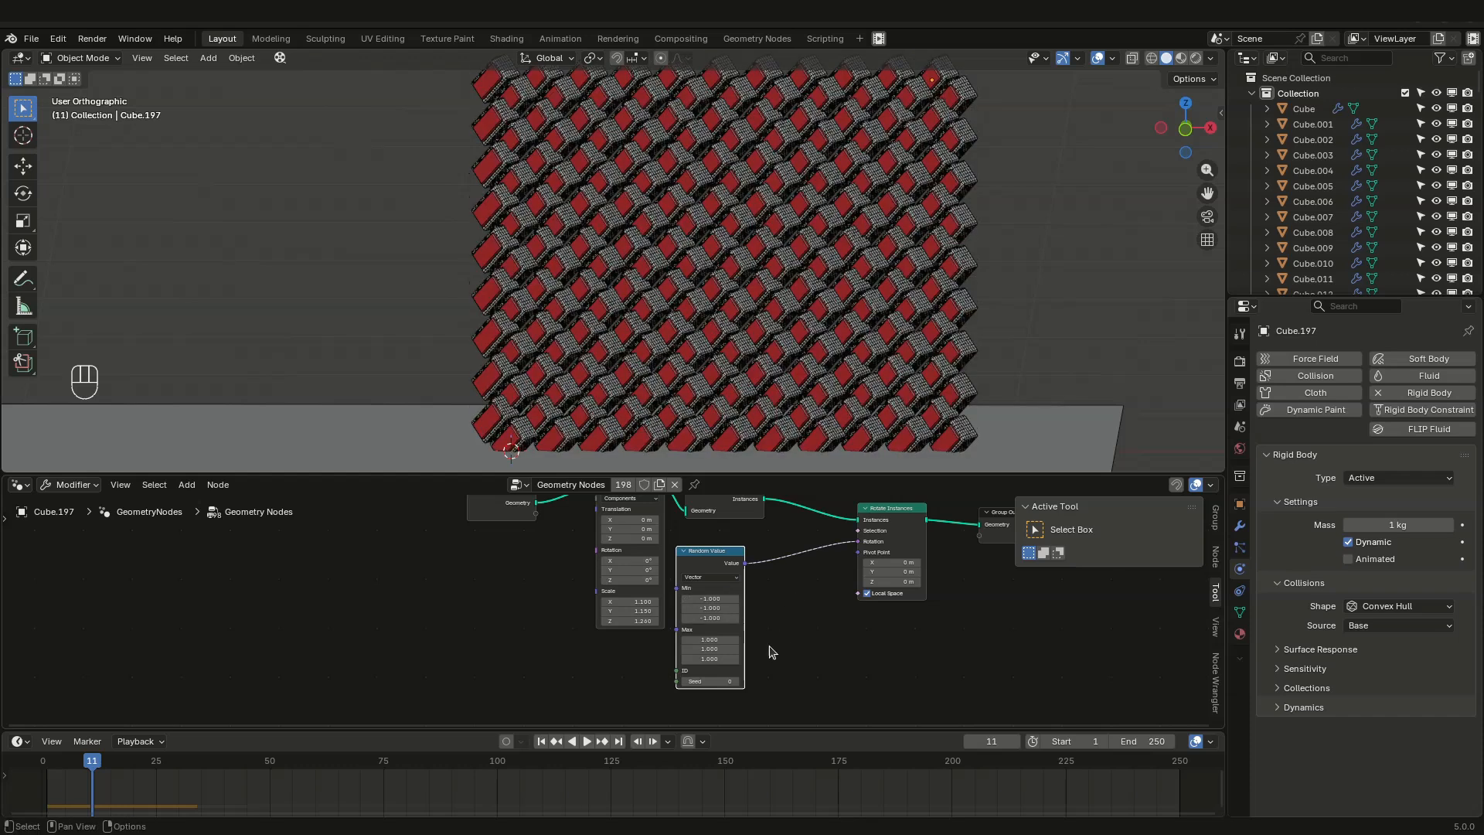
# Step: Add a Vector Math node set to Scale between the vector Random Value node and the Rotation input of Rotate Instances
pyautogui.scroll(2, 771, 651)
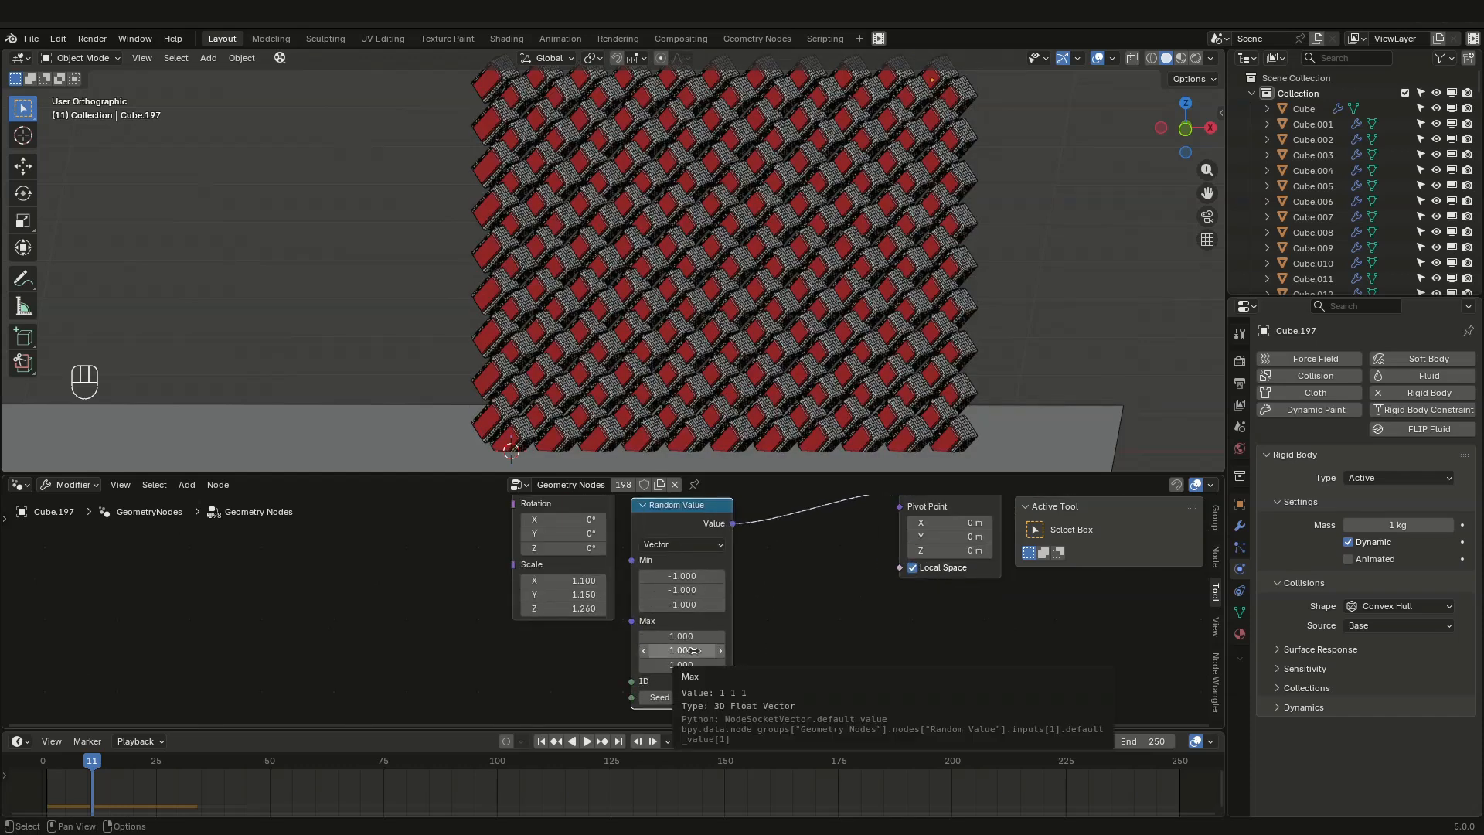
pyautogui.moveTo(785, 602); pyautogui.dragTo(689, 614, button='middle')
pyautogui.scroll(-3, 759, 647)
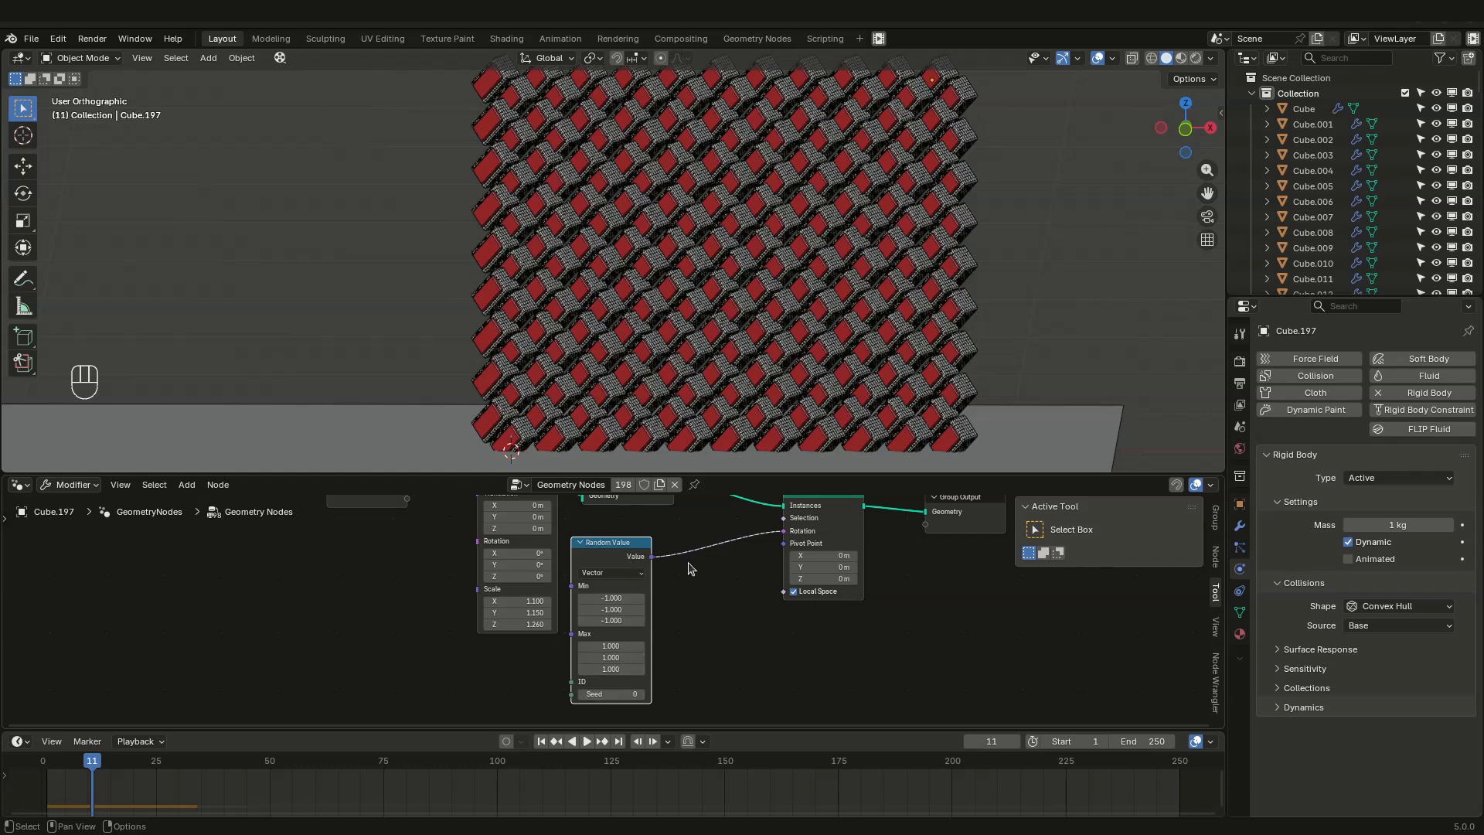
pyautogui.press('q')
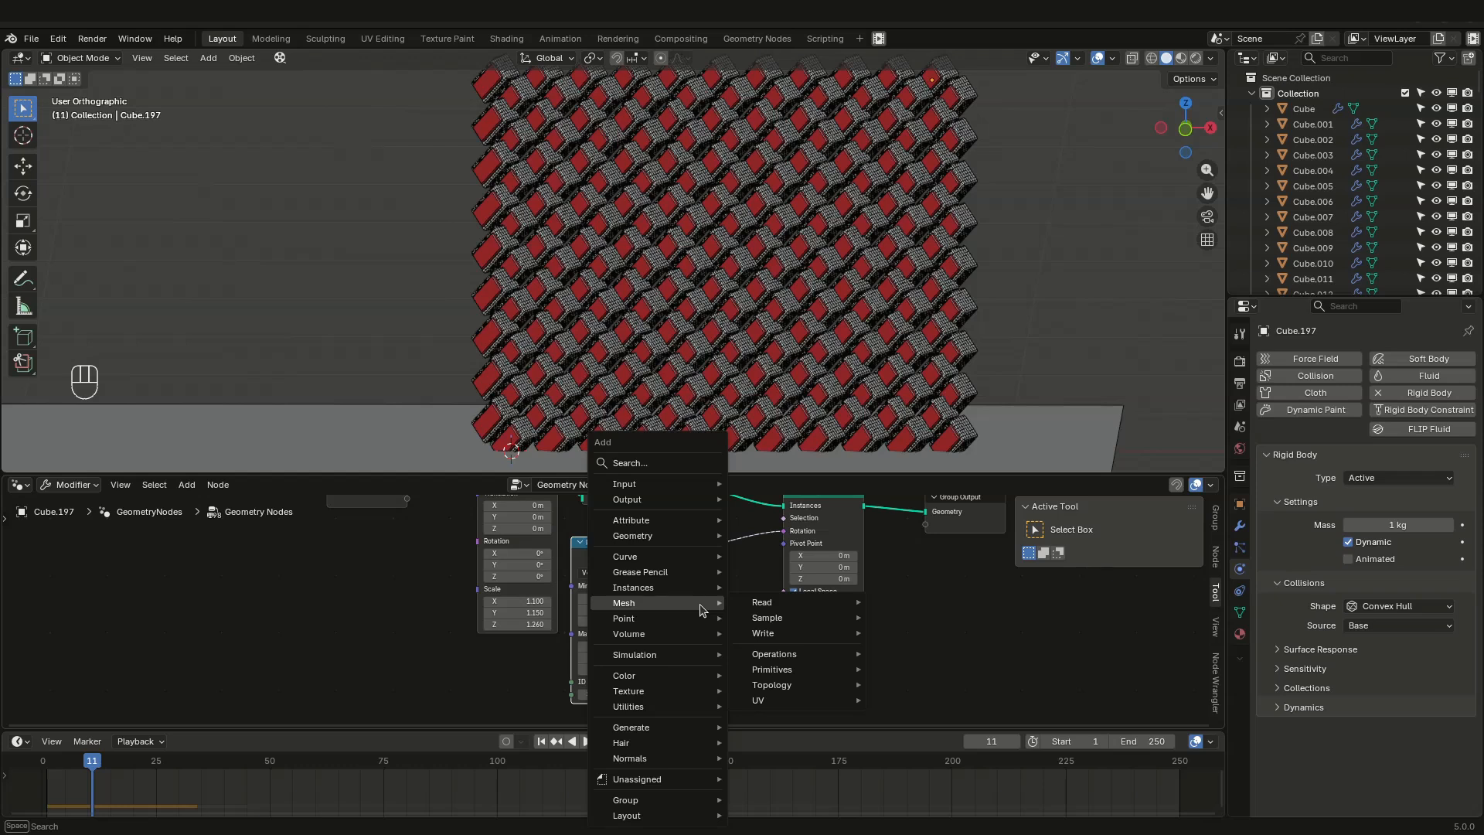
pyautogui.write('vector')
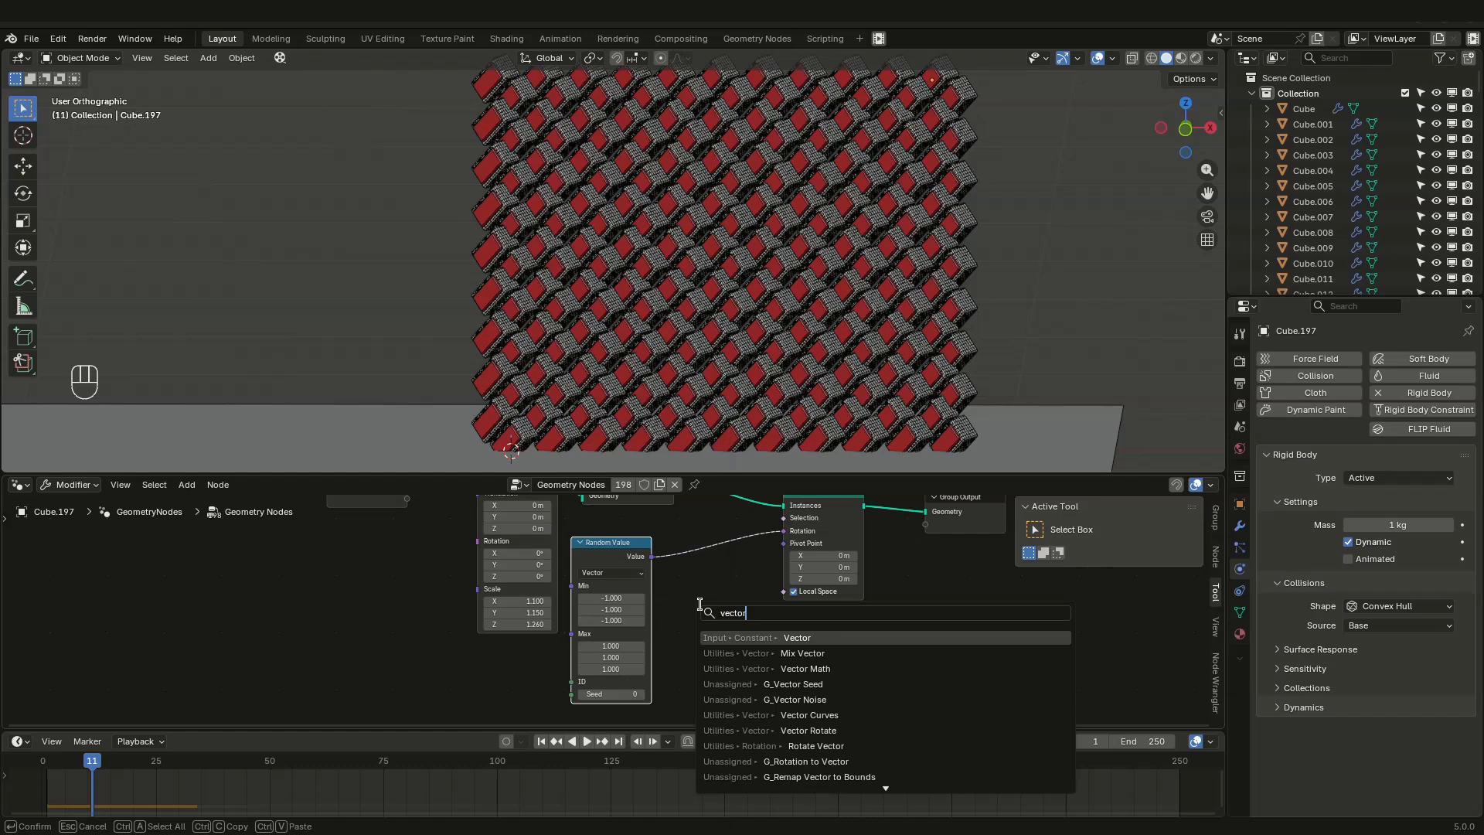
pyautogui.write(' ma')
pyautogui.press('Return')
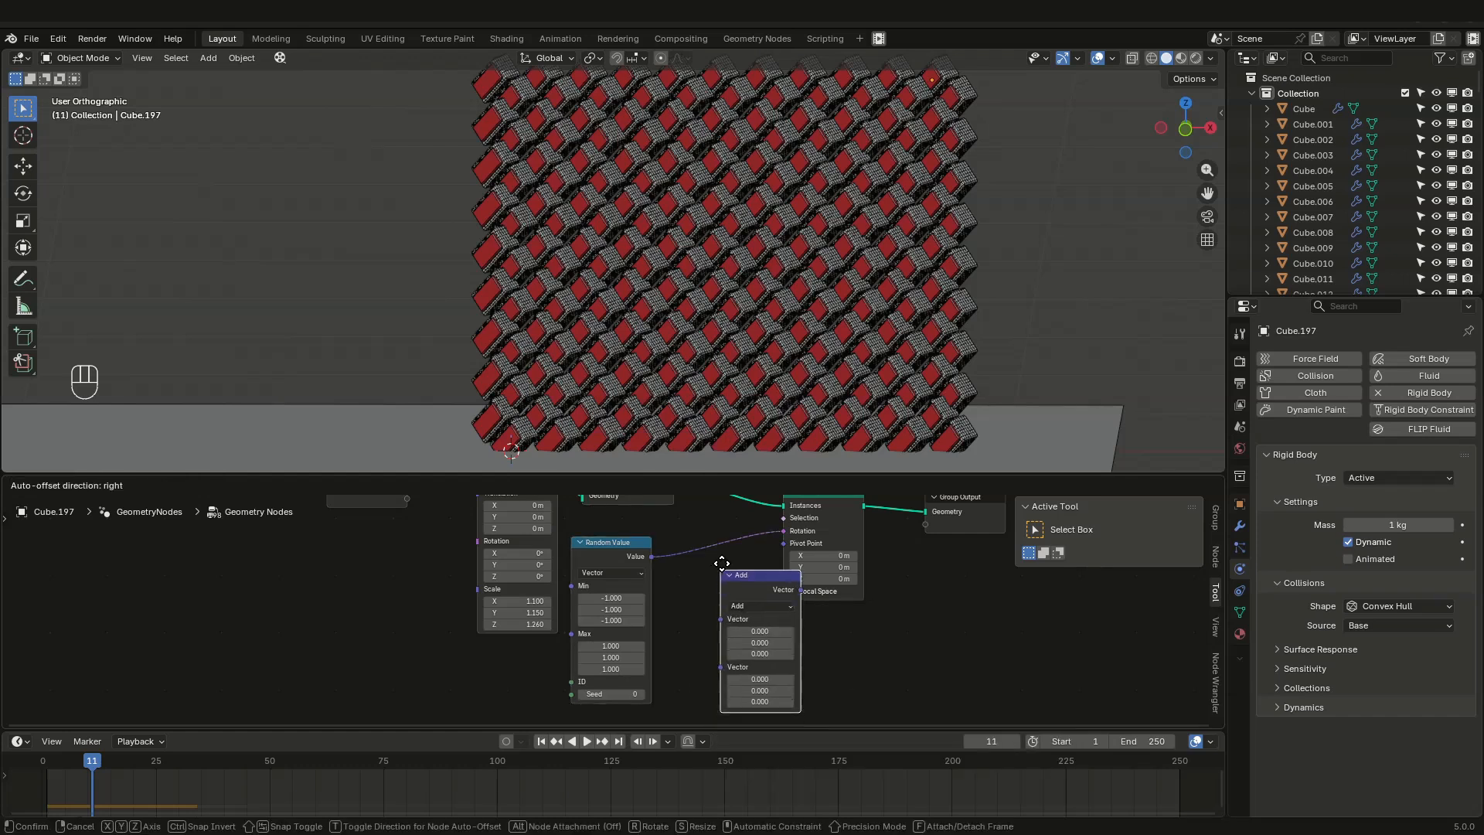
pyautogui.click(727, 555)
pyautogui.click(723, 556)
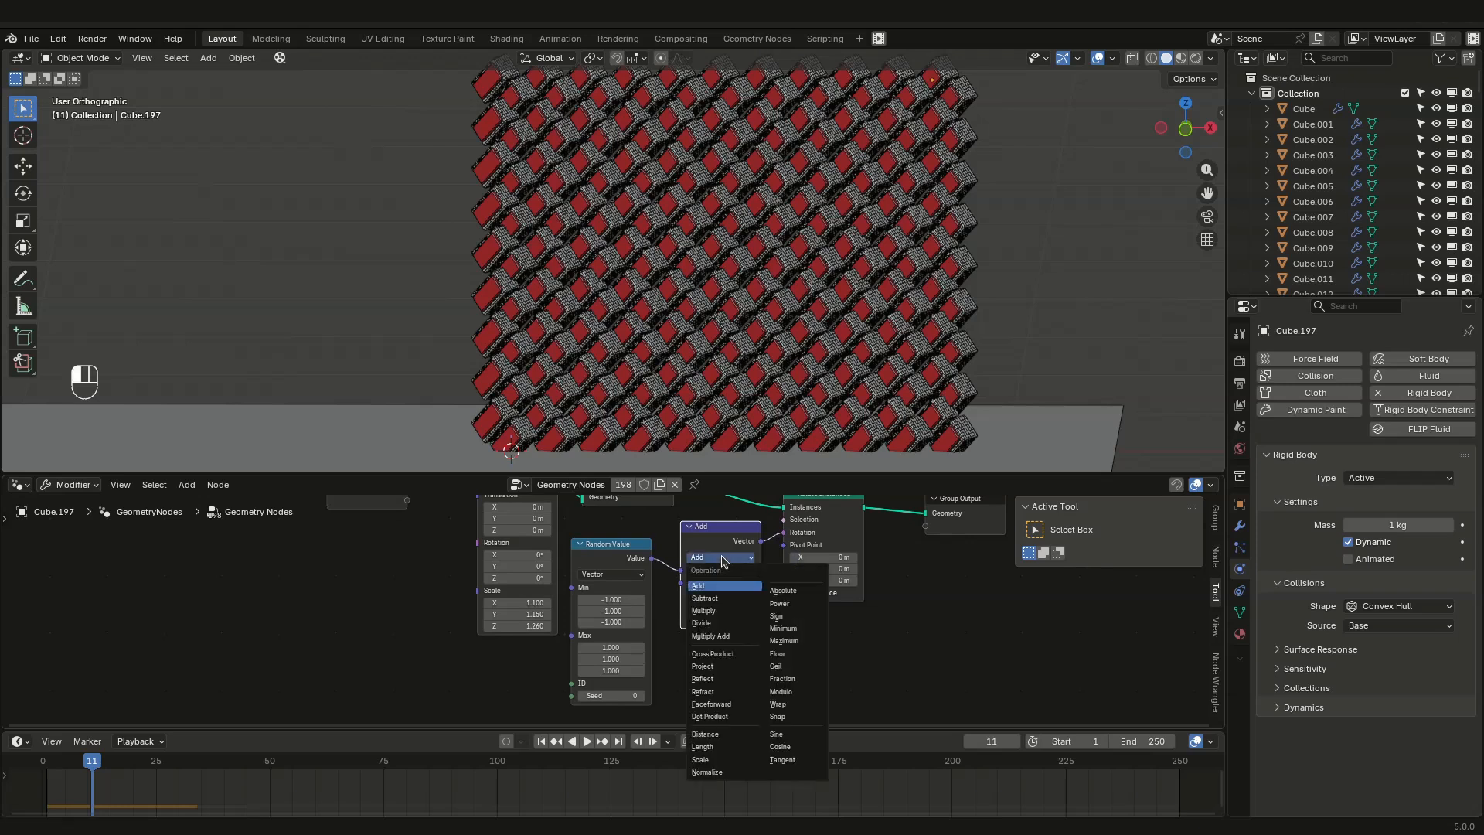
pyautogui.click(705, 761)
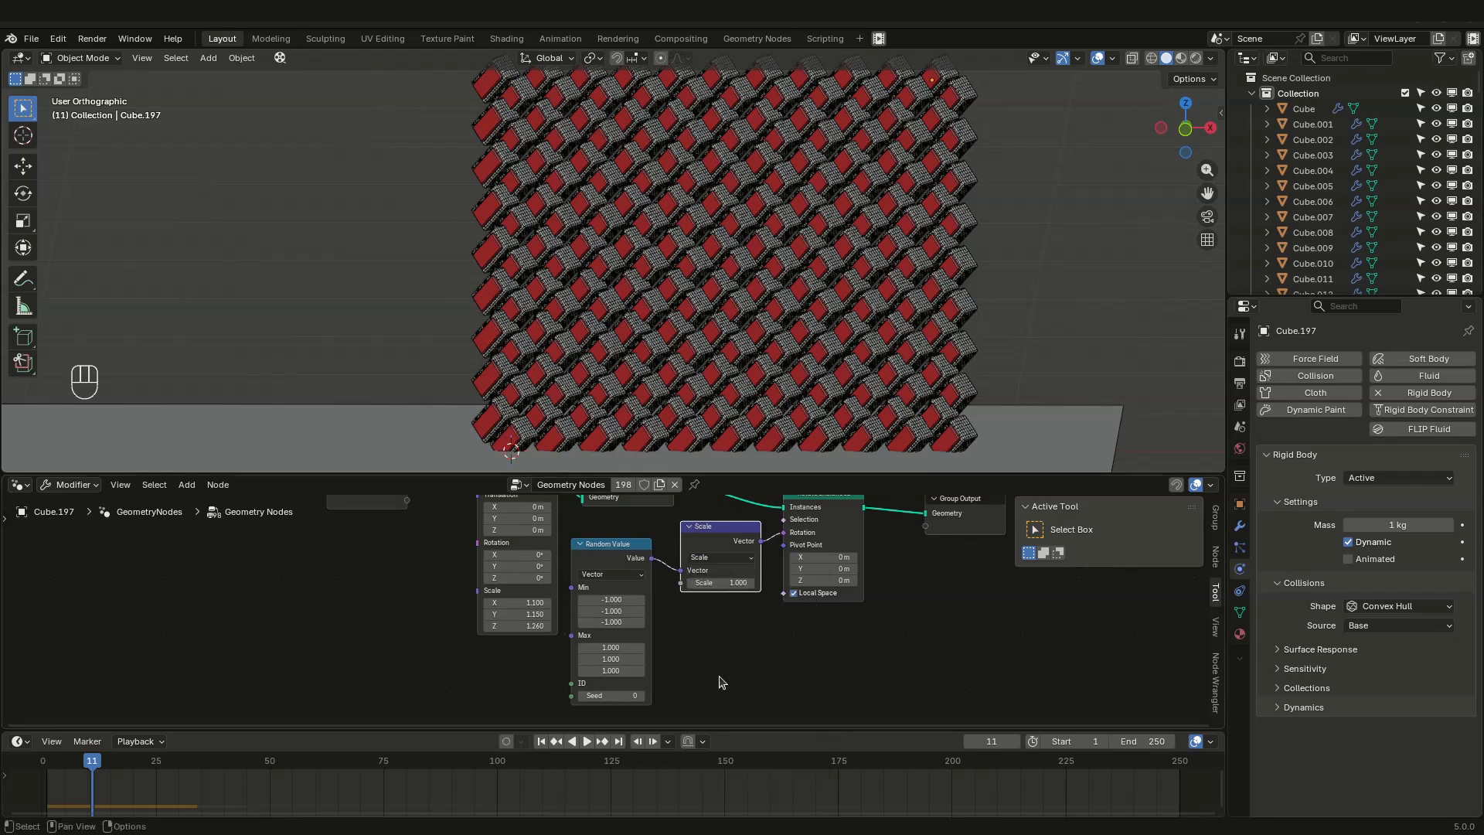
# Step: Set the Scale node's factor to 0.370
pyautogui.scroll(3, 723, 607)
pyautogui.keyDown('shift'); pyautogui.moveTo(719, 582); pyautogui.dragTo(677, 572); pyautogui.keyUp('shift')
pyautogui.scroll(-2, 721, 634)
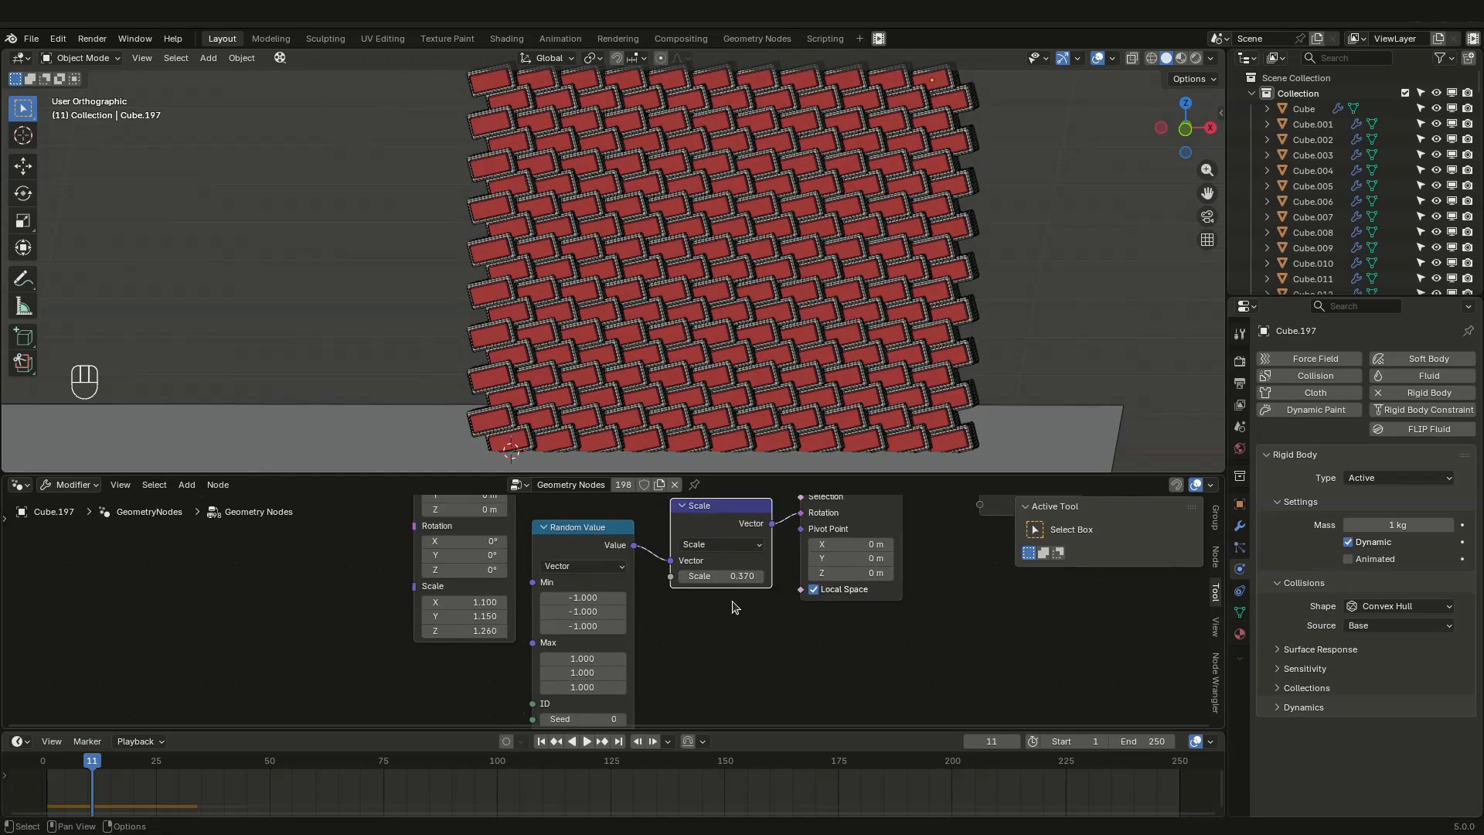
pyautogui.scroll(-2, 706, 610)
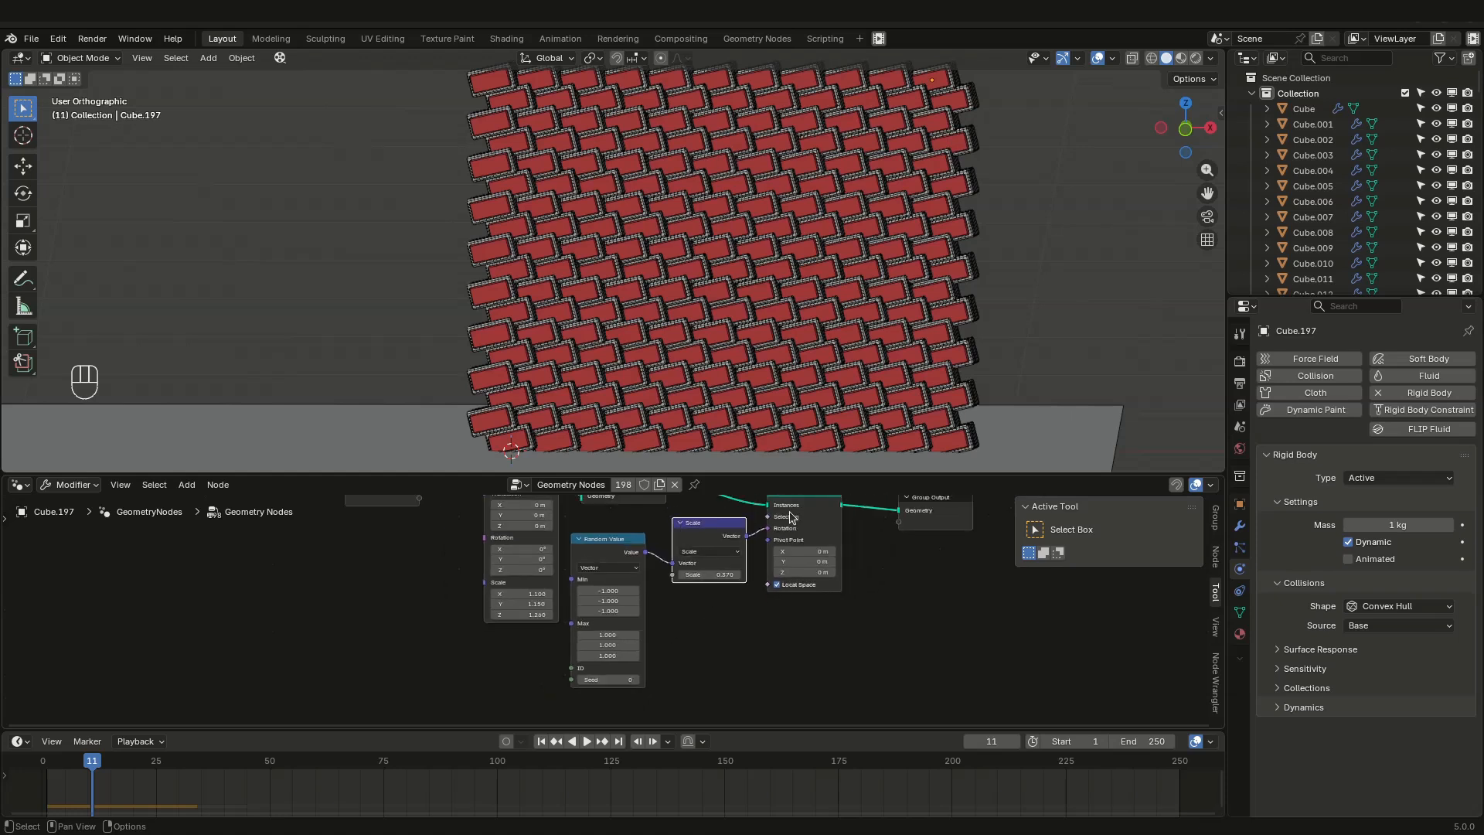
# Step: Move the Scale and Random Value nodes lower and expose the random Seed as a modifier input by linking it to Group Input
pyautogui.moveTo(688, 530); pyautogui.dragTo(688, 598)
pyautogui.moveTo(619, 546); pyautogui.dragTo(653, 593)
pyautogui.scroll(3, 661, 703)
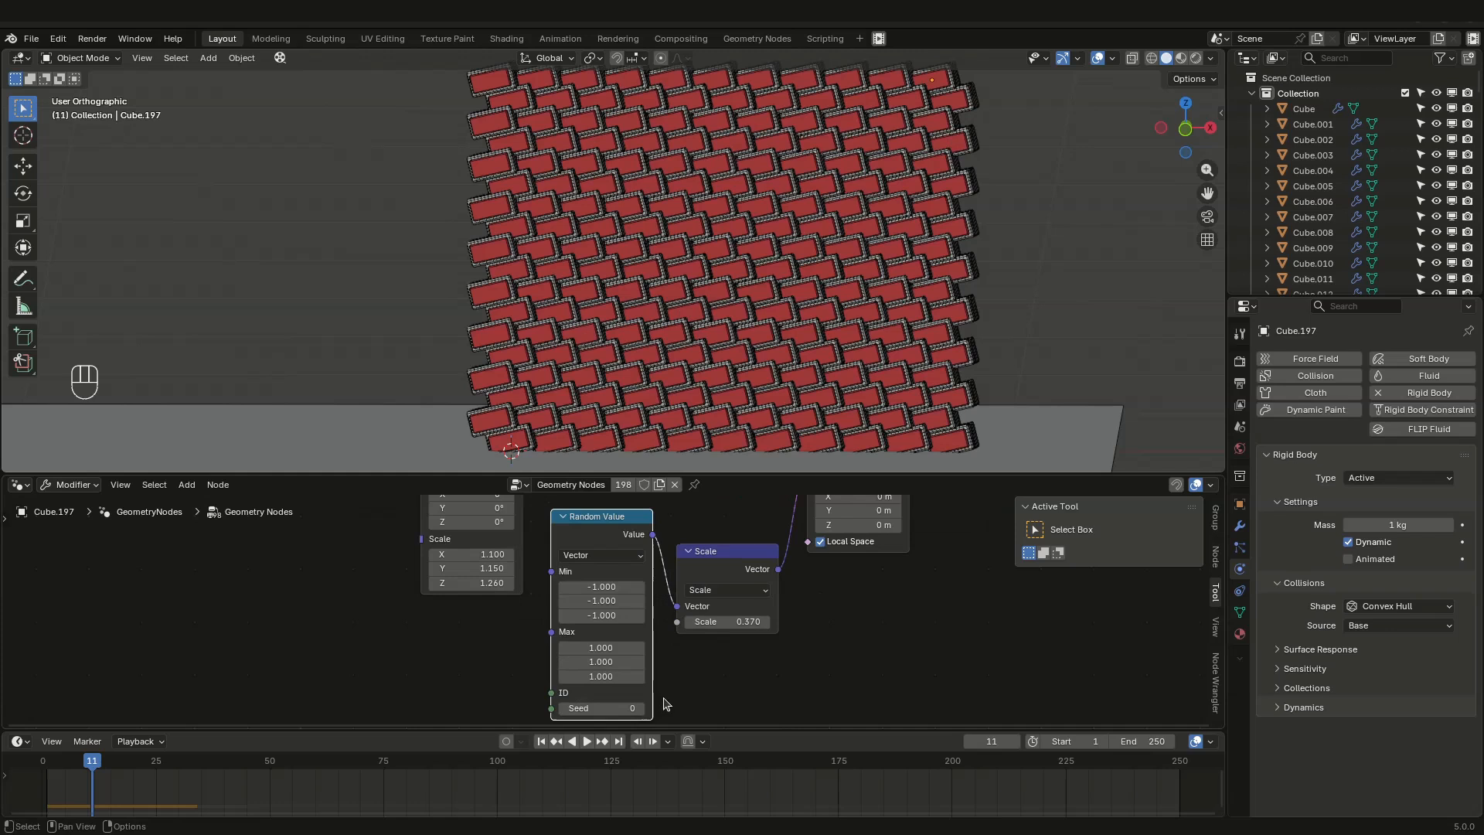
pyautogui.keyDown('shift'); pyautogui.moveTo(653, 667); pyautogui.dragTo(674, 666); pyautogui.keyUp('shift')
pyautogui.scroll(-4, 475, 562)
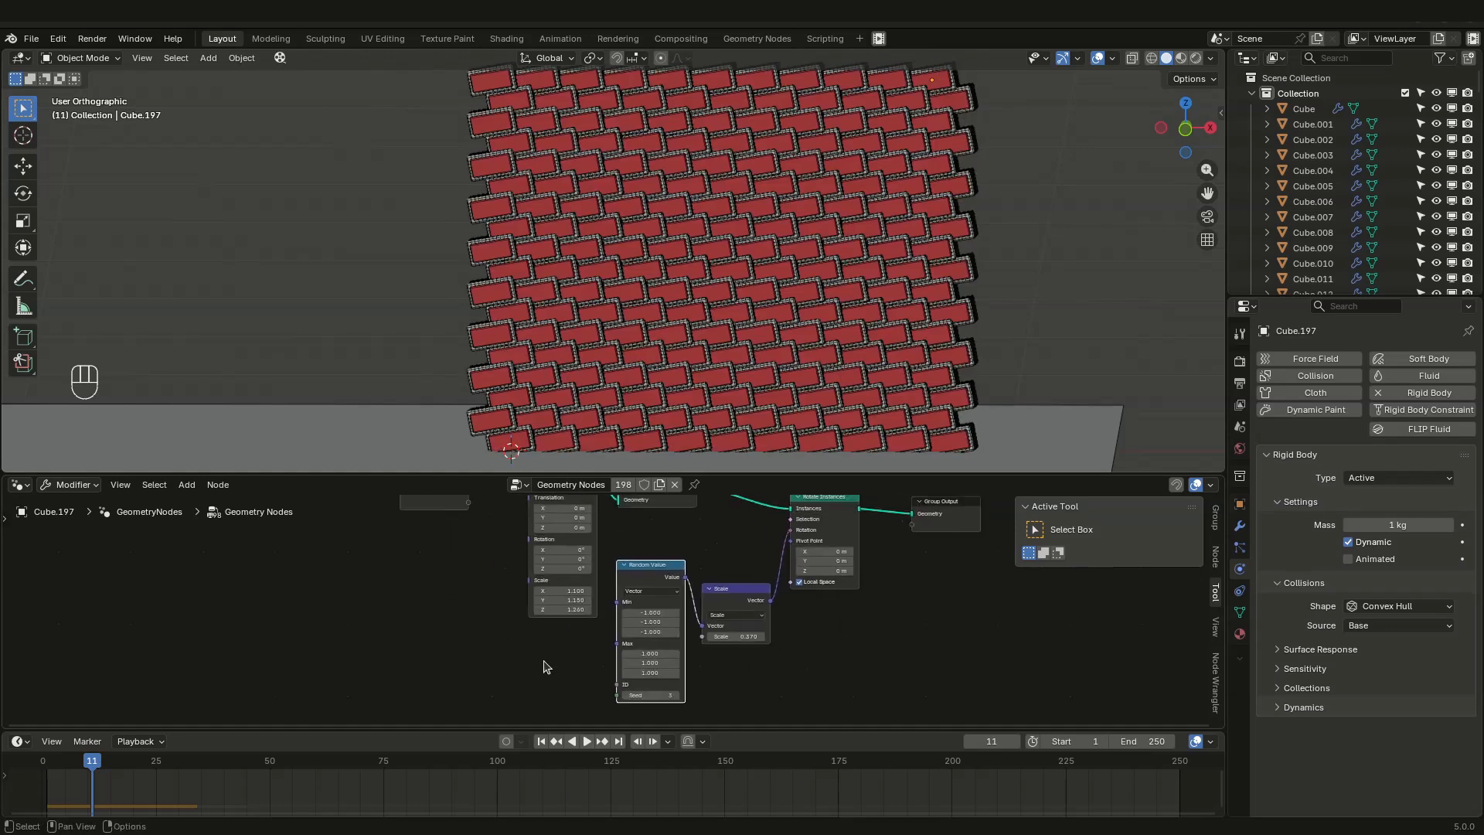
pyautogui.moveTo(469, 535); pyautogui.dragTo(603, 696)
pyautogui.scroll(4, 579, 661)
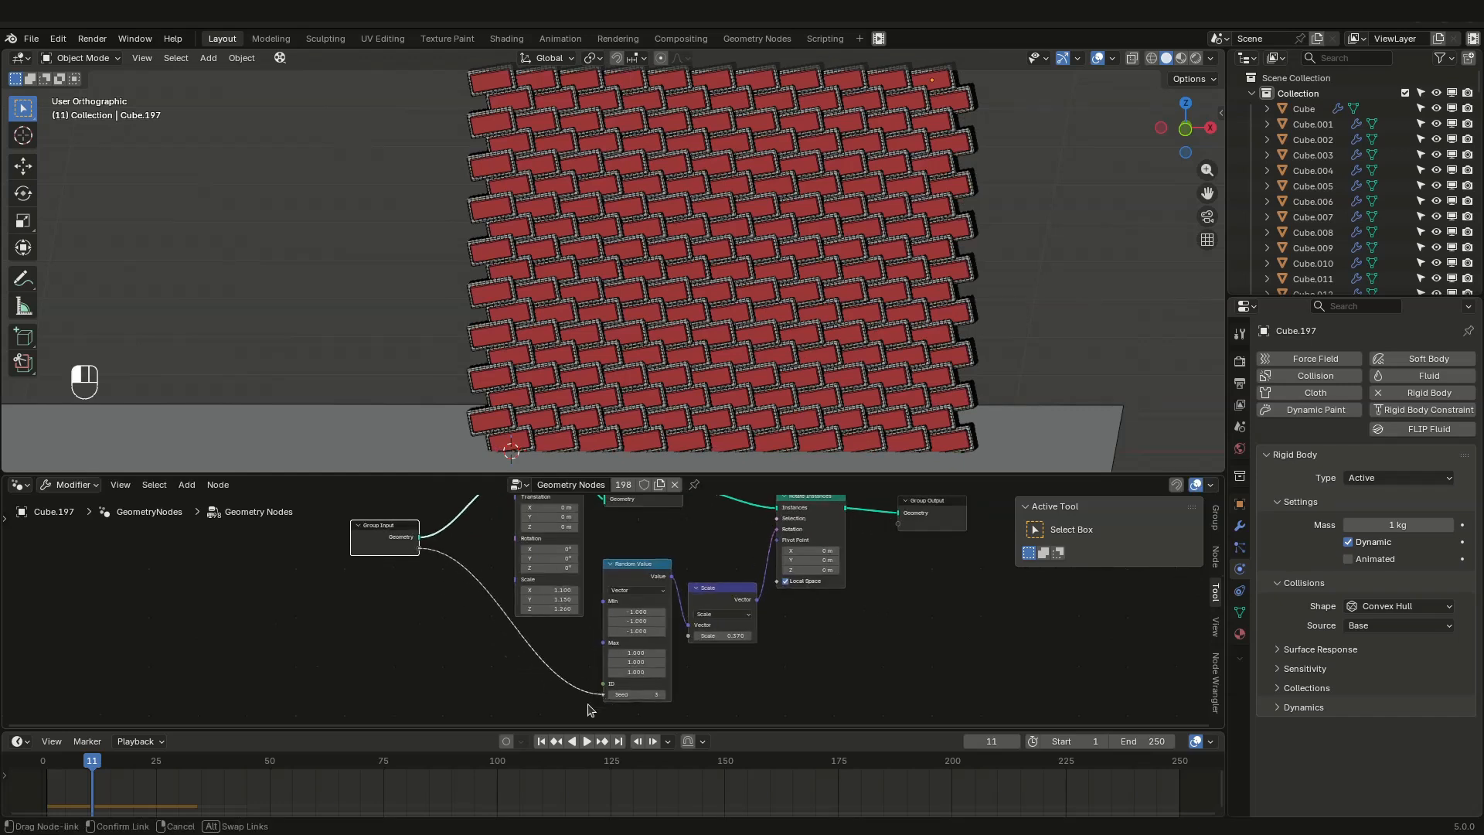
# Step: Show the modifier settings and try separate Seed values on three individual bricks, using 11 for the third
pyautogui.click(1240, 526)
pyautogui.click(831, 340)
pyautogui.click(780, 323)
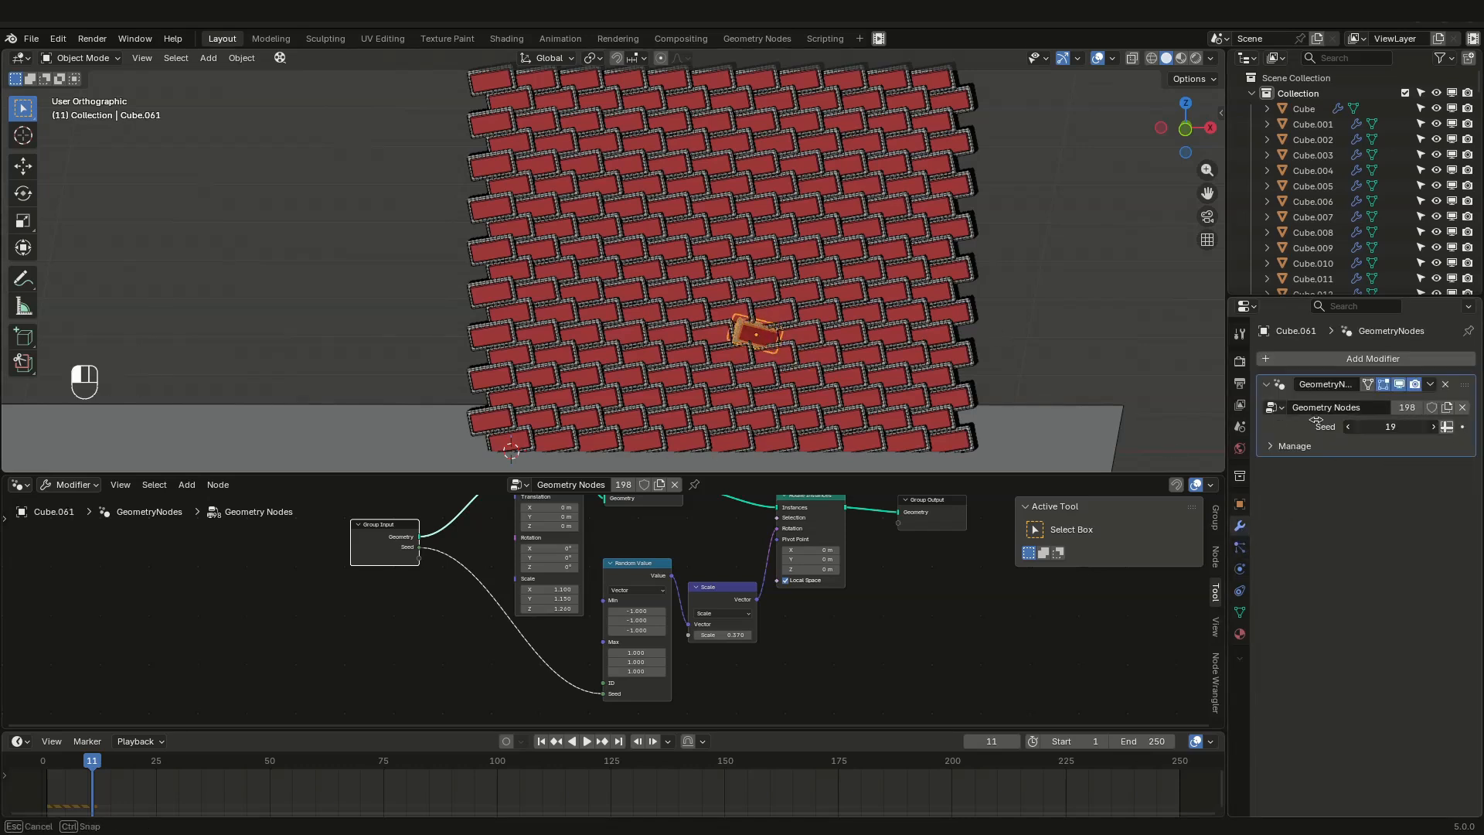
pyautogui.click(921, 354)
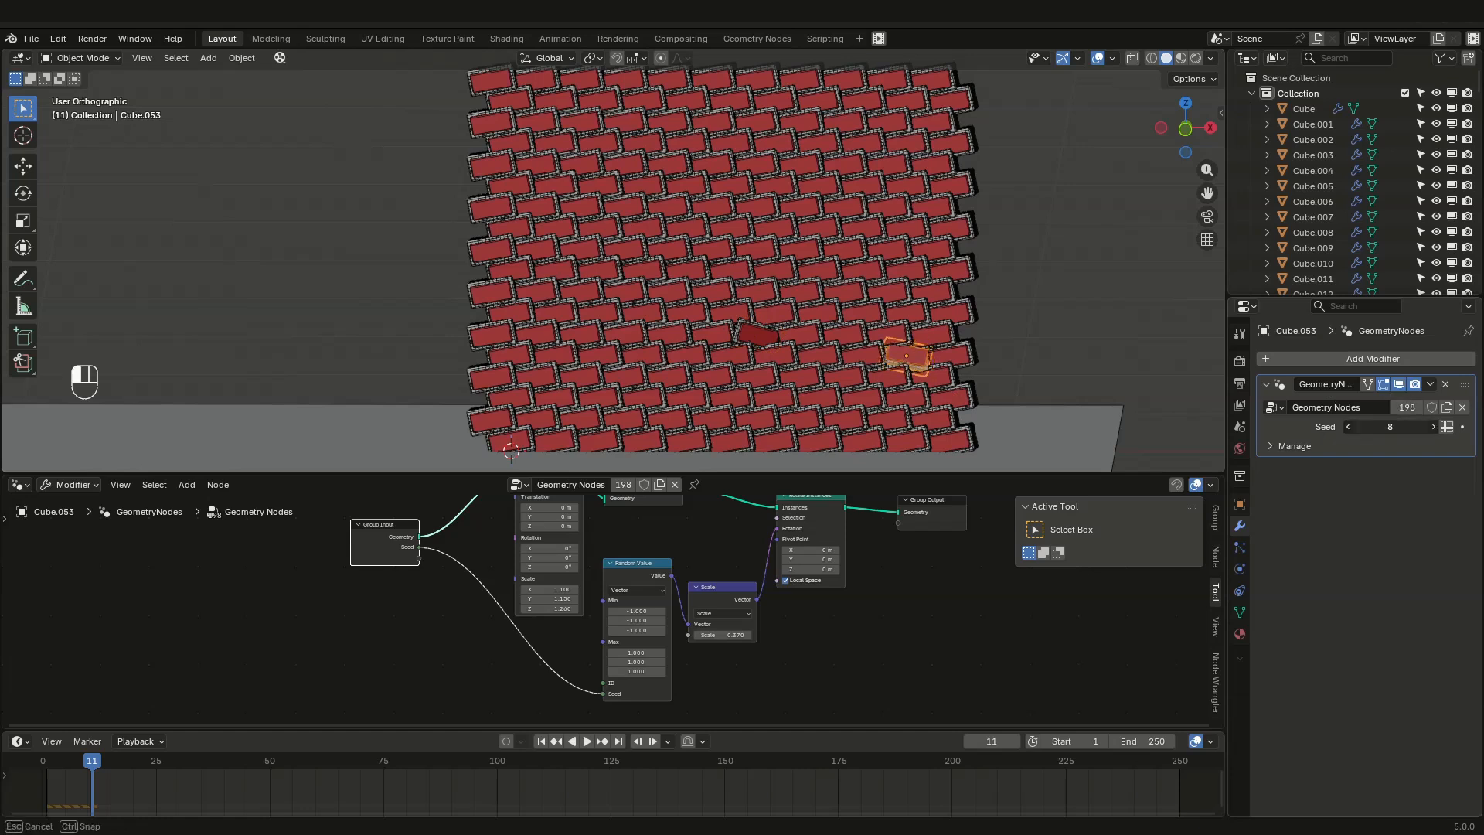
pyautogui.click(950, 330)
pyautogui.moveTo(1368, 427); pyautogui.dragTo(1415, 427)
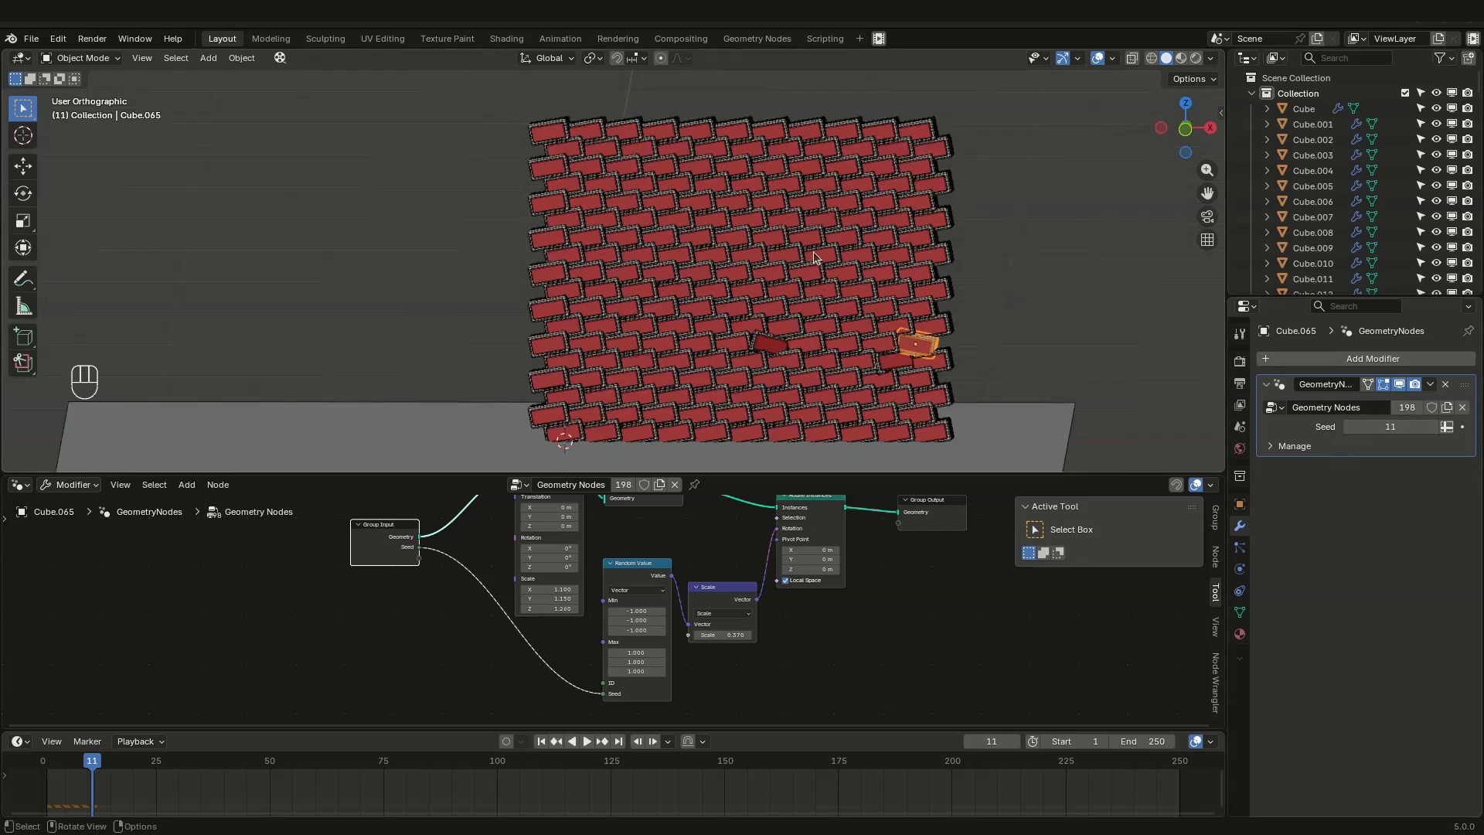
# Step: Go to frame 0 and select all bricks of the wall while leaving the floor unselected
pyautogui.moveTo(696, 417); pyautogui.dragTo(688, 390, button='middle')
pyautogui.moveTo(480, 109); pyautogui.dragTo(1017, 461)
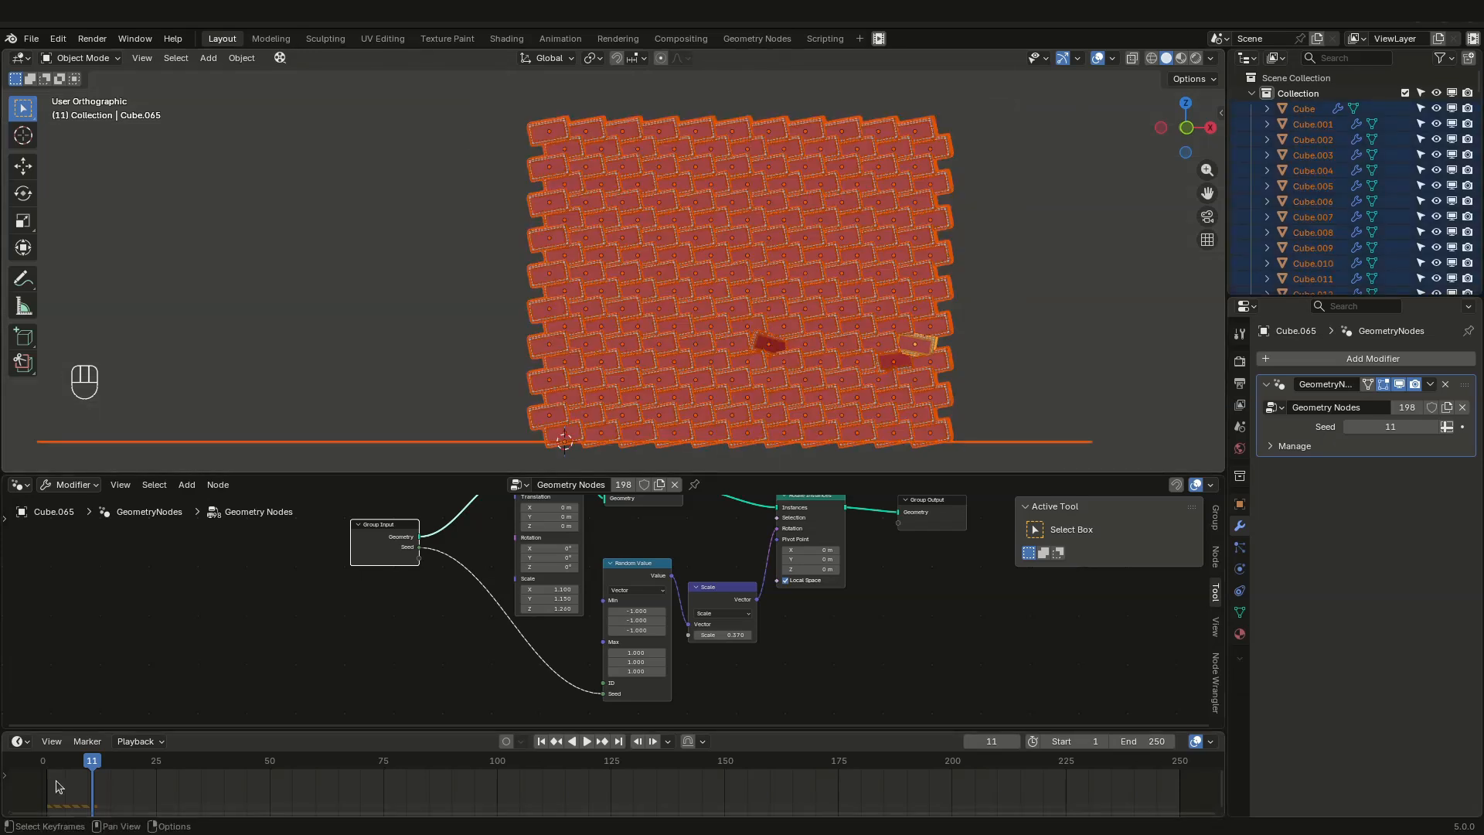
pyautogui.moveTo(59, 787); pyautogui.dragTo(41, 787)
pyautogui.keyDown('shift'); pyautogui.click(777, 443); pyautogui.keyUp('shift')
pyautogui.keyDown('shift'); pyautogui.click(779, 444); pyautogui.keyUp('shift')
pyautogui.keyDown('shift'); pyautogui.click(784, 402); pyautogui.keyUp('shift')
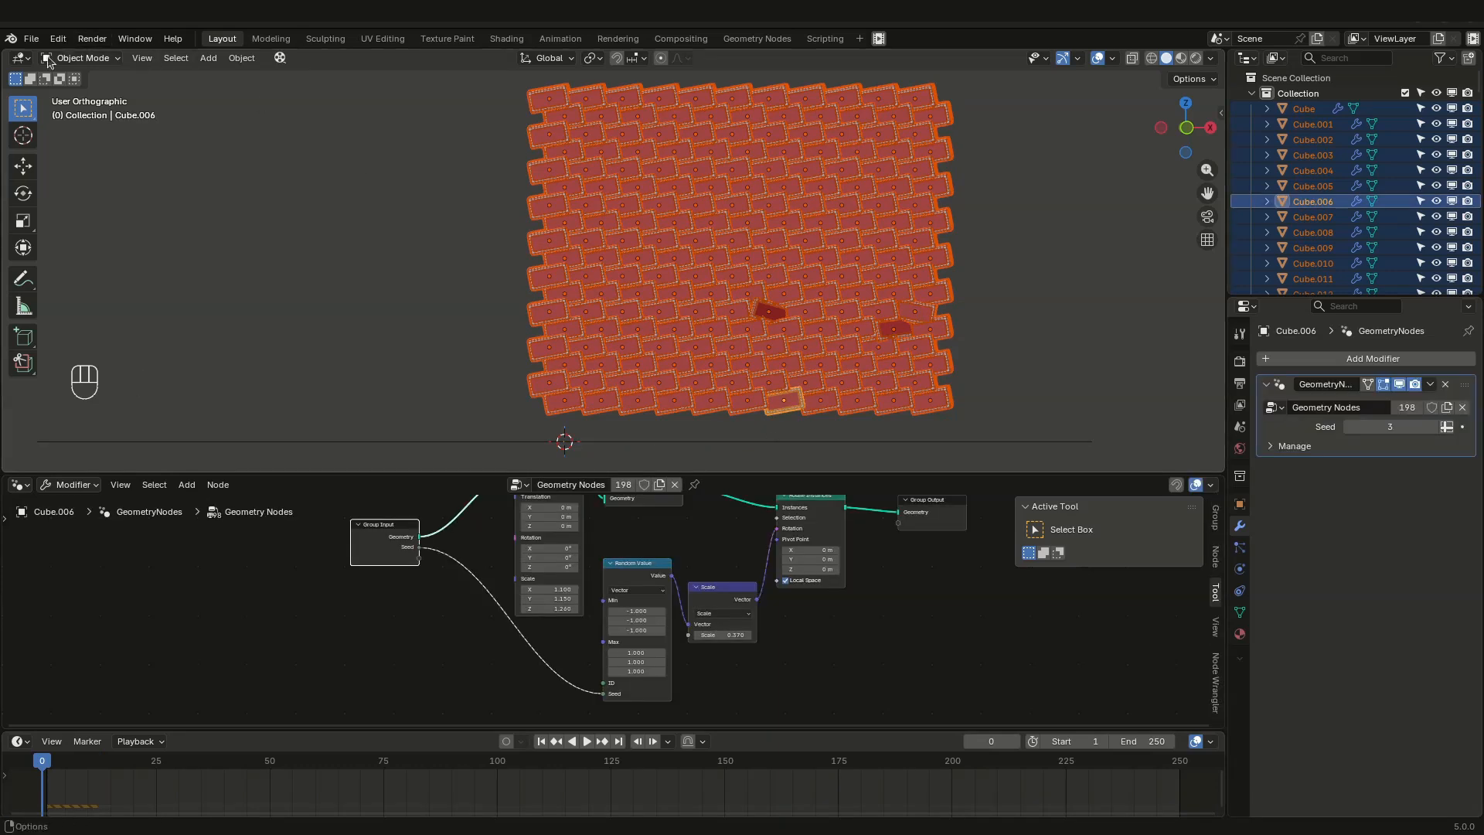
# Step: Split the 3D viewport, turn the new area into a Text Editor and create a new text block
pyautogui.moveTo(9, 60); pyautogui.dragTo(448, 62)
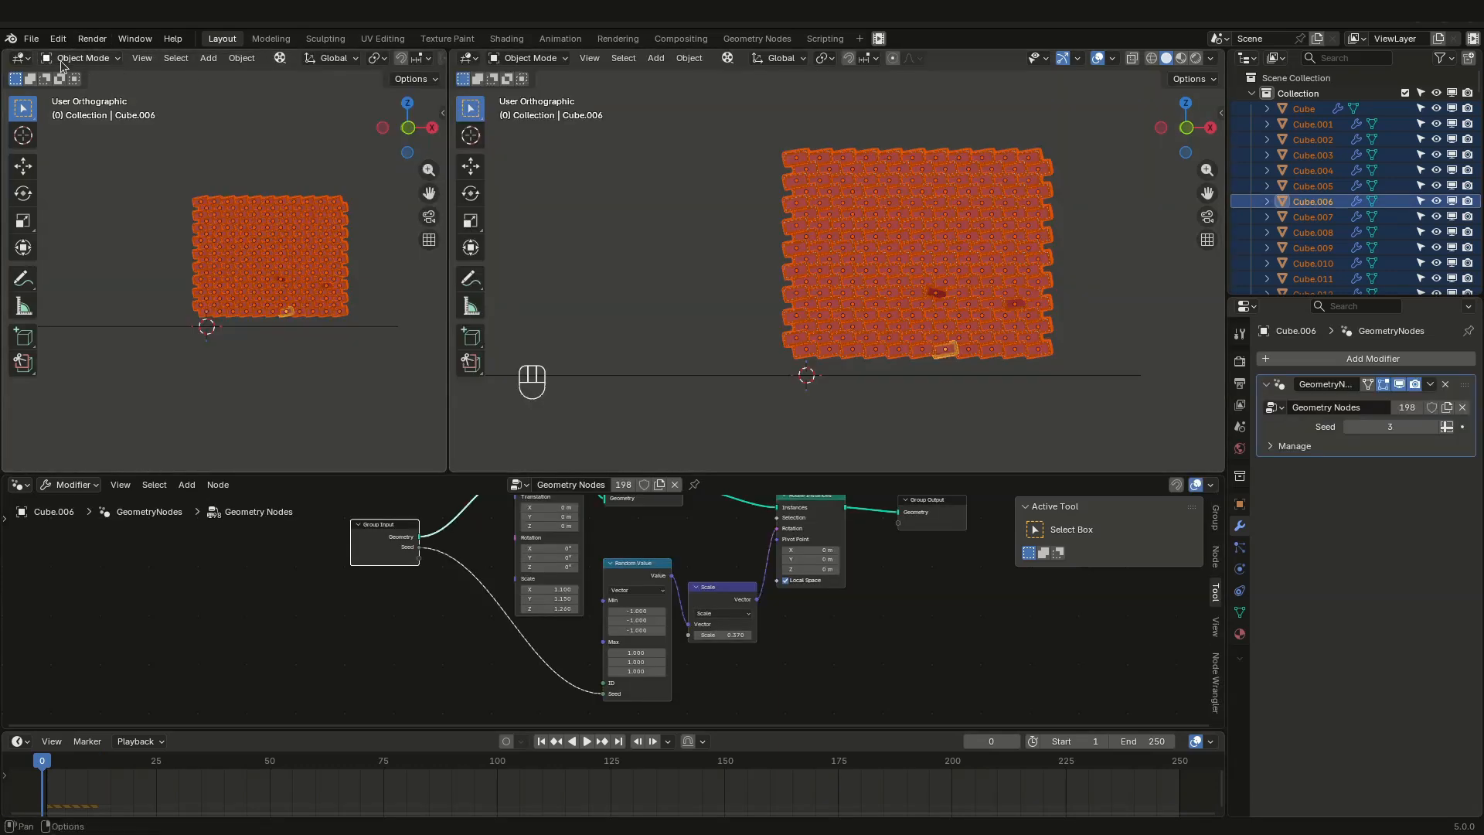
pyautogui.click(21, 61)
pyautogui.click(349, 99)
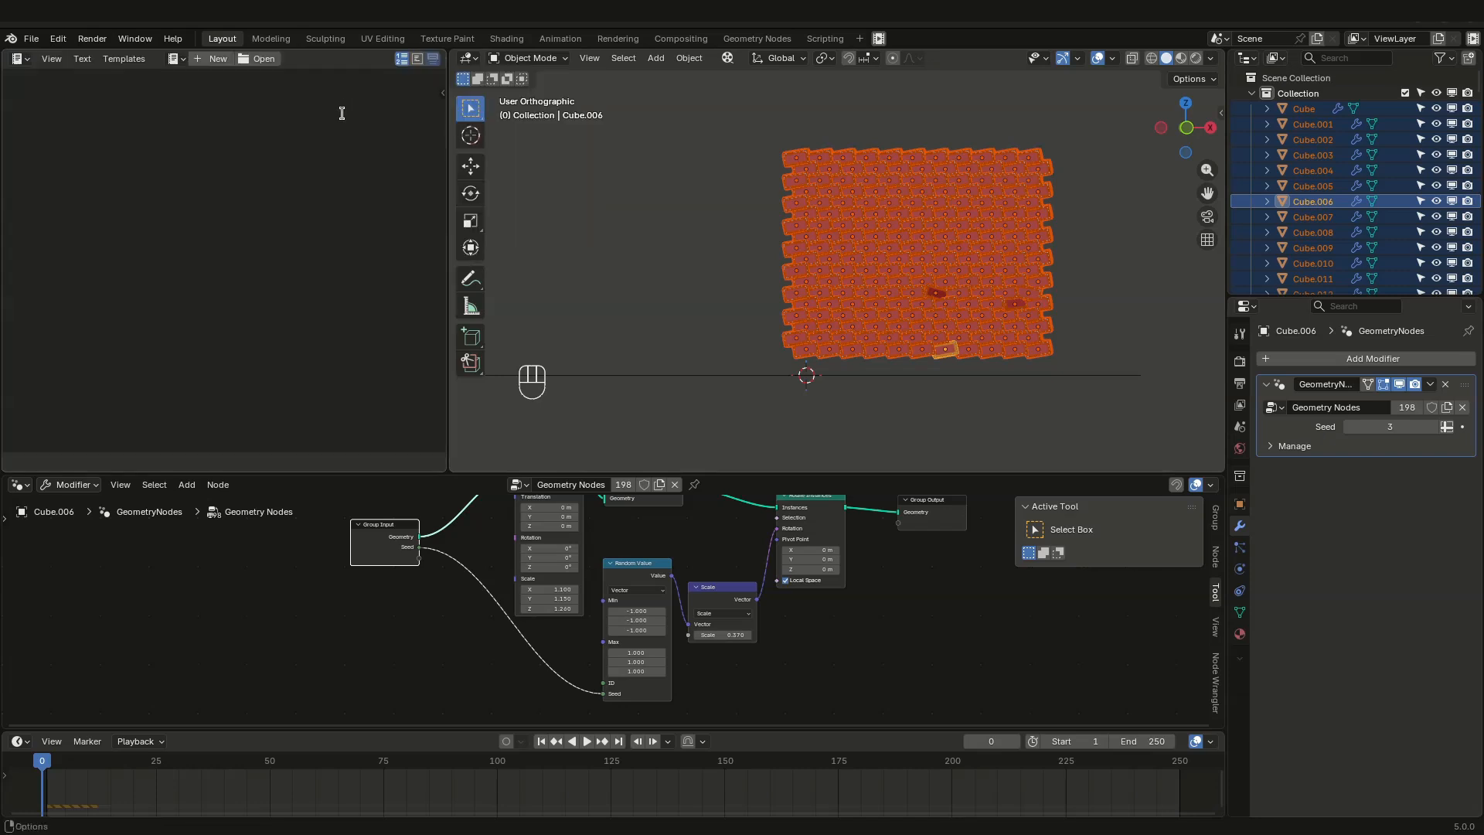
pyautogui.click(214, 59)
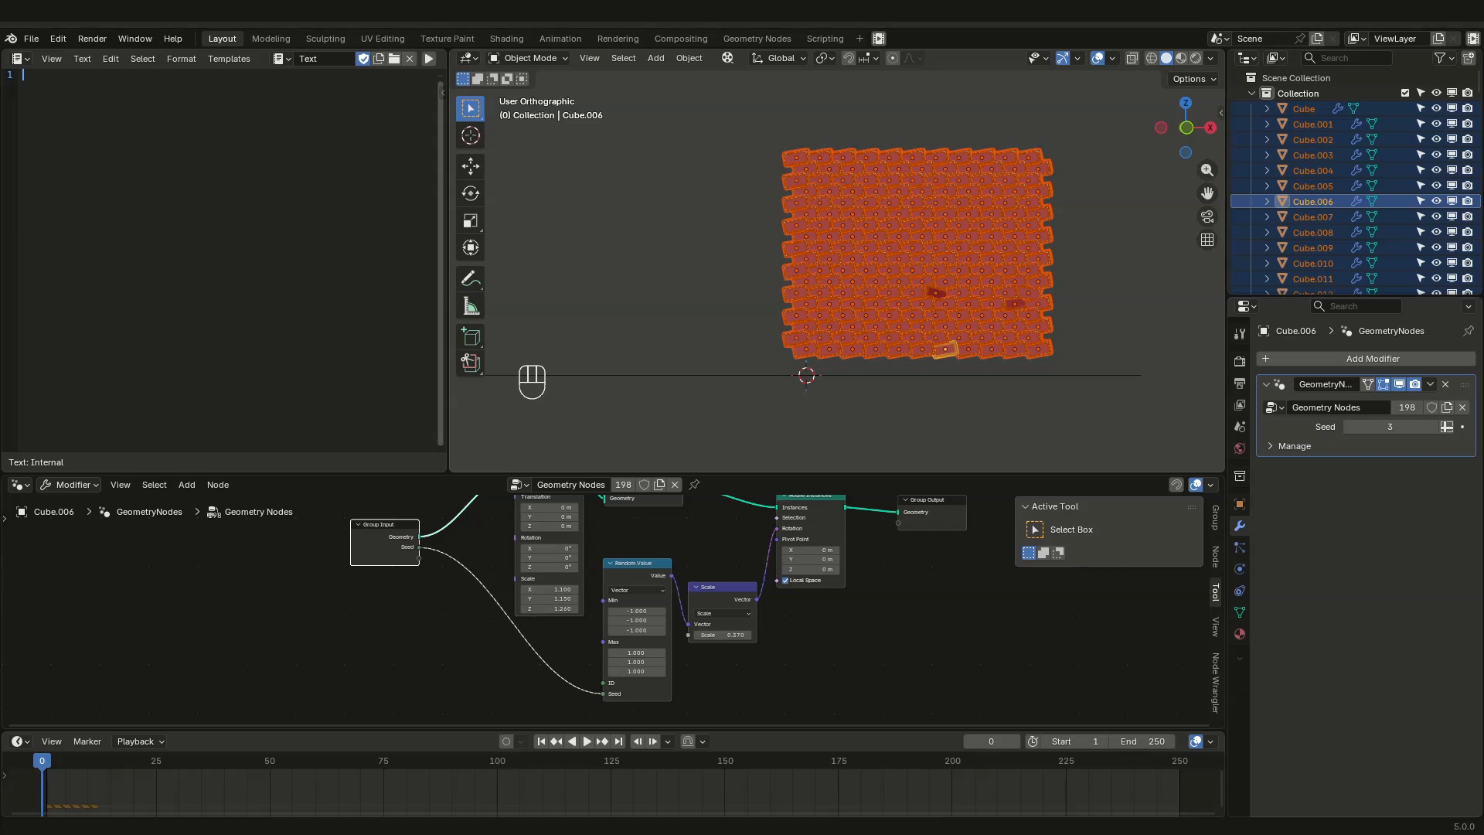
# Step: Write and run a bpy script that sets GeometryNodes "Socket_2" to an incrementing index on each selected object, and check several bricks' seeds
pyautogui.write('import bpy import random  index=0 for o in bpy.context.selected_objects:     index+=1     o.modifiers["GeometryNodes"]["Socket_2"]=index')
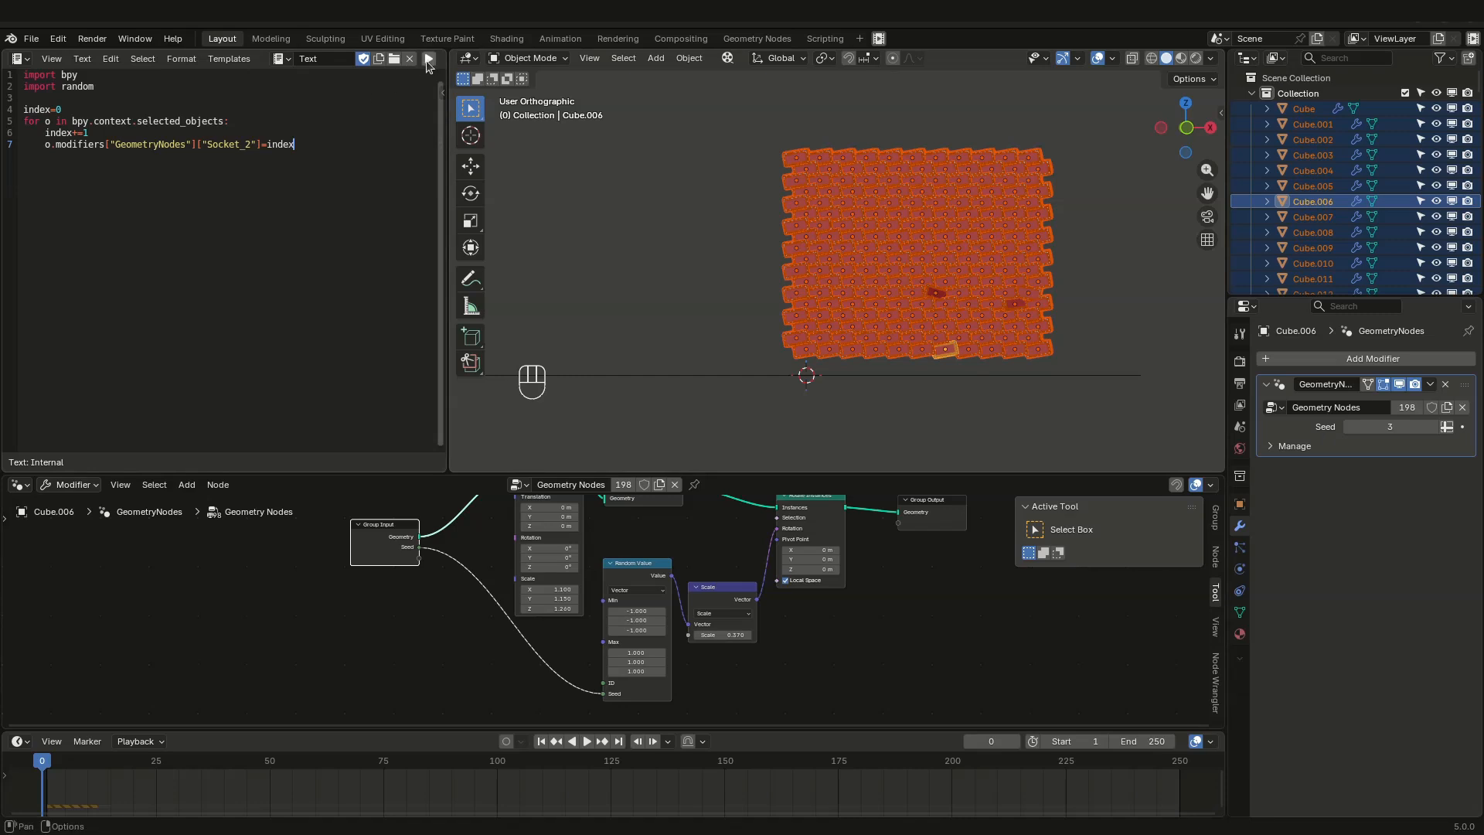
pyautogui.click(888, 300)
pyautogui.click(928, 281)
pyautogui.click(848, 249)
pyautogui.click(960, 248)
pyautogui.click(960, 225)
pyautogui.click(905, 282)
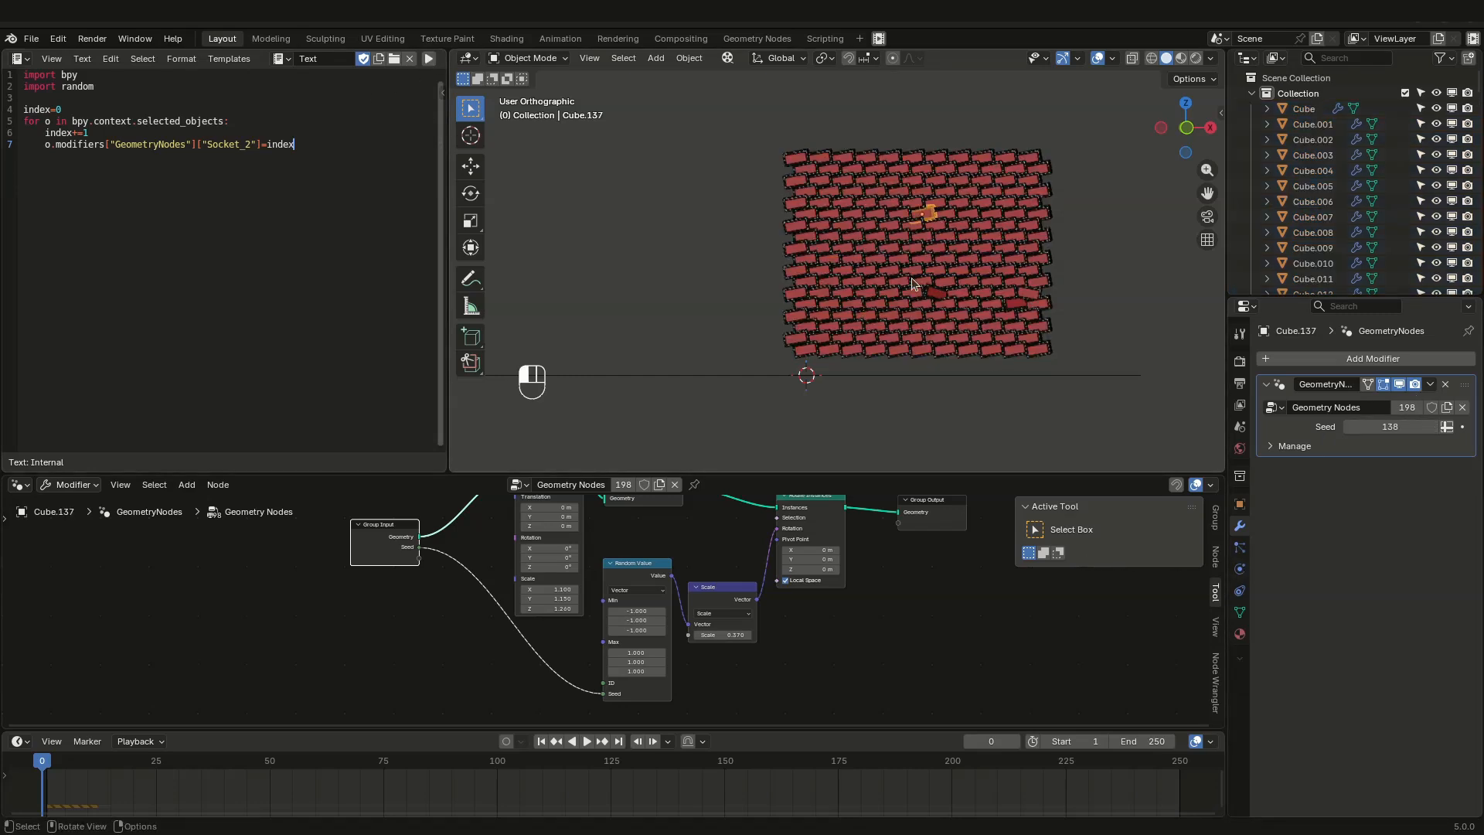
# Step: Nudge the Group Output node to refresh the bricks and set the Scale node's factor to 0.070
pyautogui.scroll(2, 1009, 300)
pyautogui.scroll(3, 920, 566)
pyautogui.moveTo(832, 532)
pyautogui.mouseDown()
pyautogui.moveTo(804, 550)
pyautogui.moveTo(842, 524)
pyautogui.mouseUp()
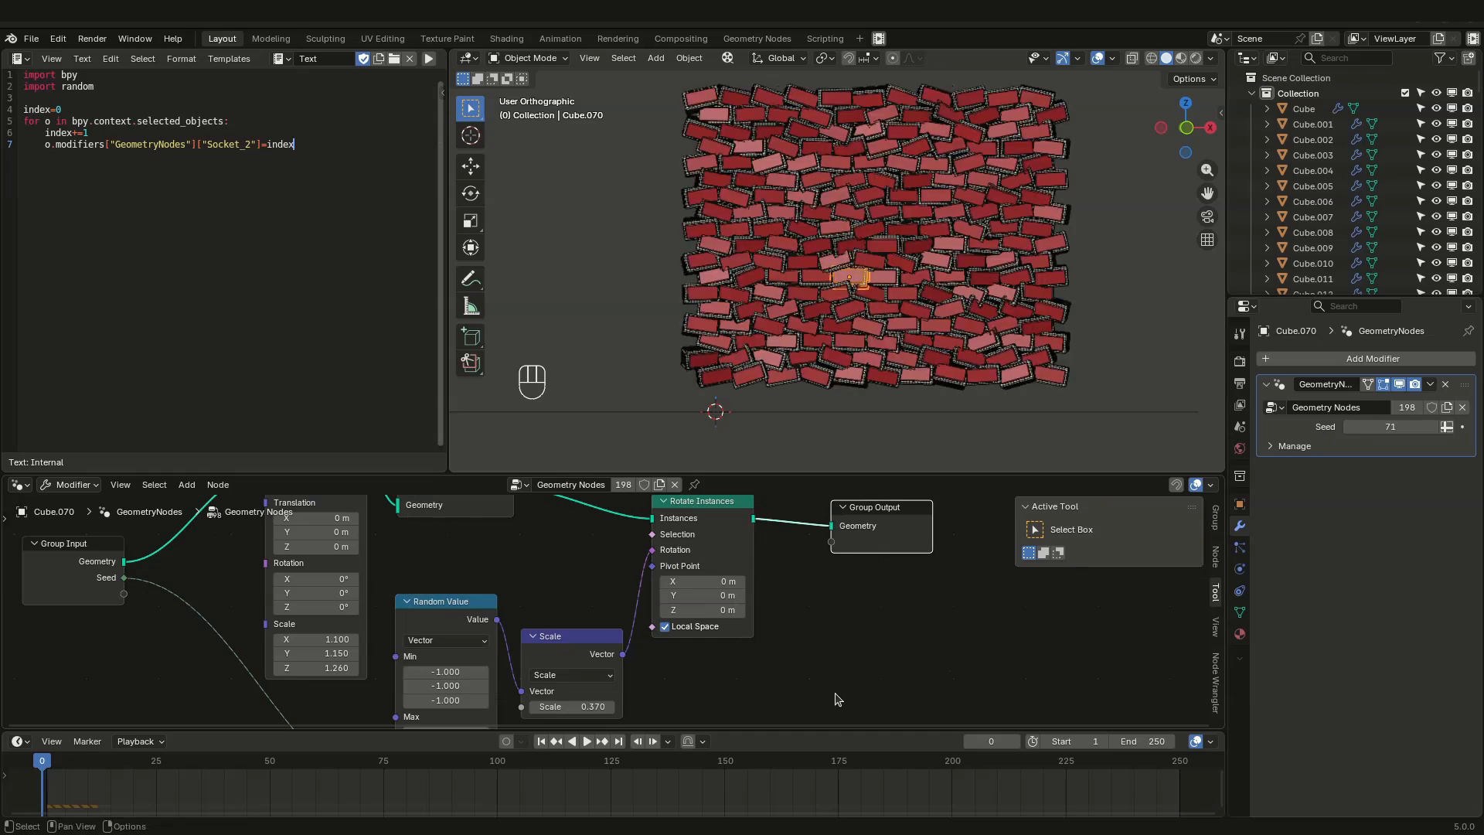
pyautogui.moveTo(822, 624); pyautogui.dragTo(838, 605, button='middle')
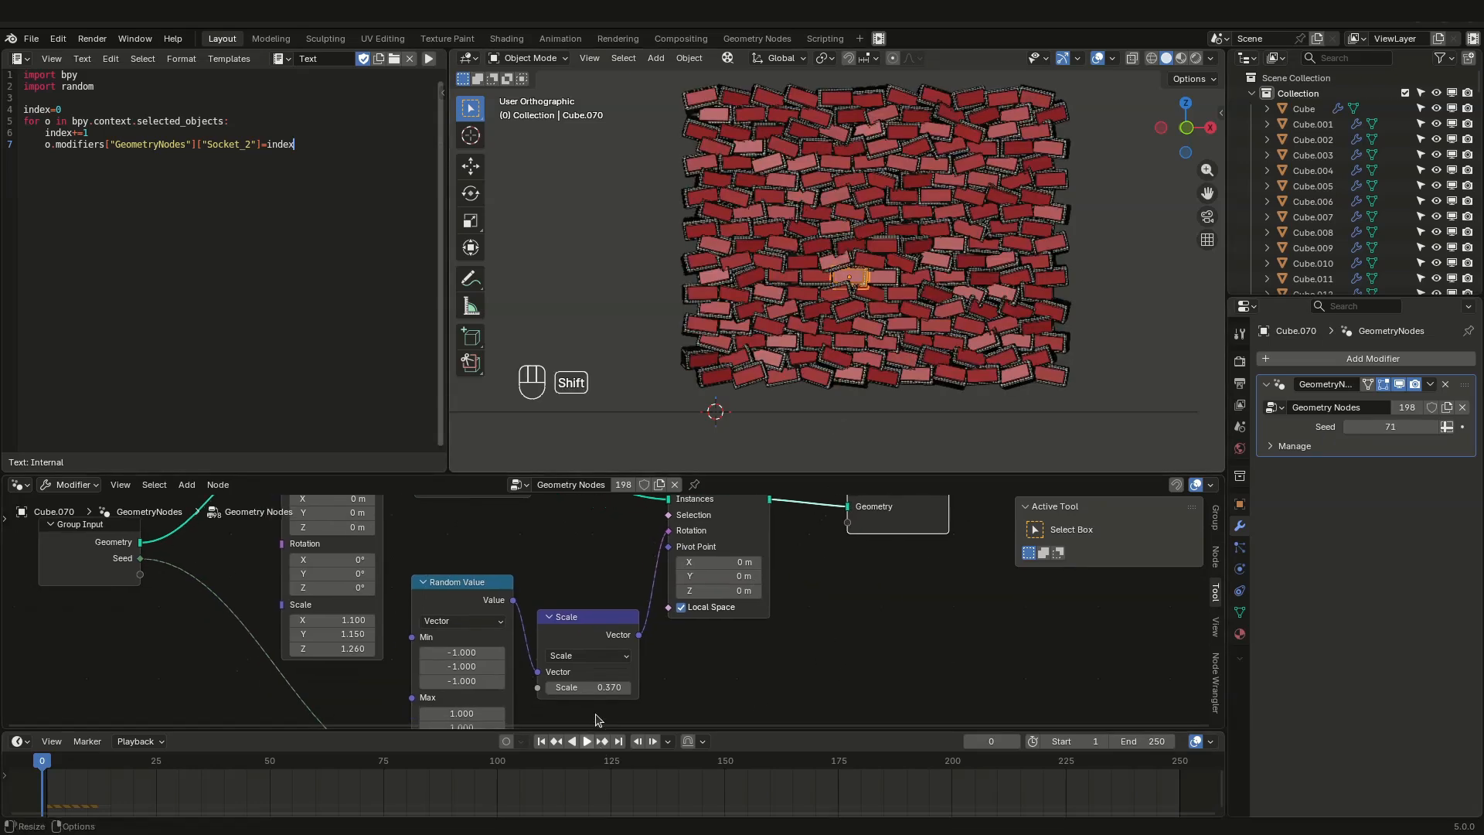
pyautogui.moveTo(591, 688)
pyautogui.mouseDown()
pyautogui.moveTo(545, 687)
pyautogui.moveTo(606, 690)
pyautogui.mouseUp()
# Step: Play the rigid body simulation from an angled view, return to frame 1 and inspect the wall up close
pyautogui.moveTo(765, 262); pyautogui.dragTo(802, 252, button='middle')
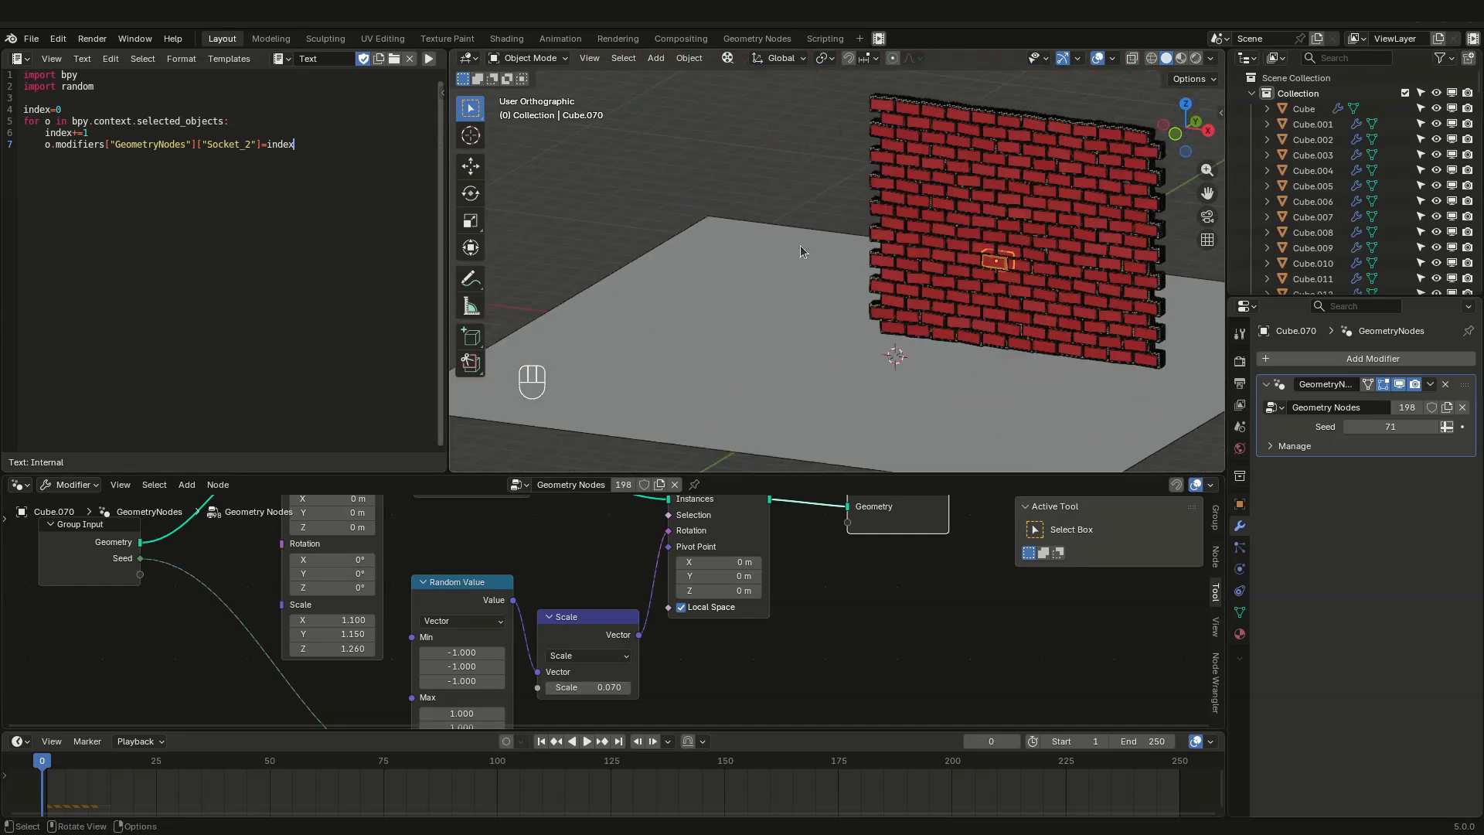
pyautogui.press('space')
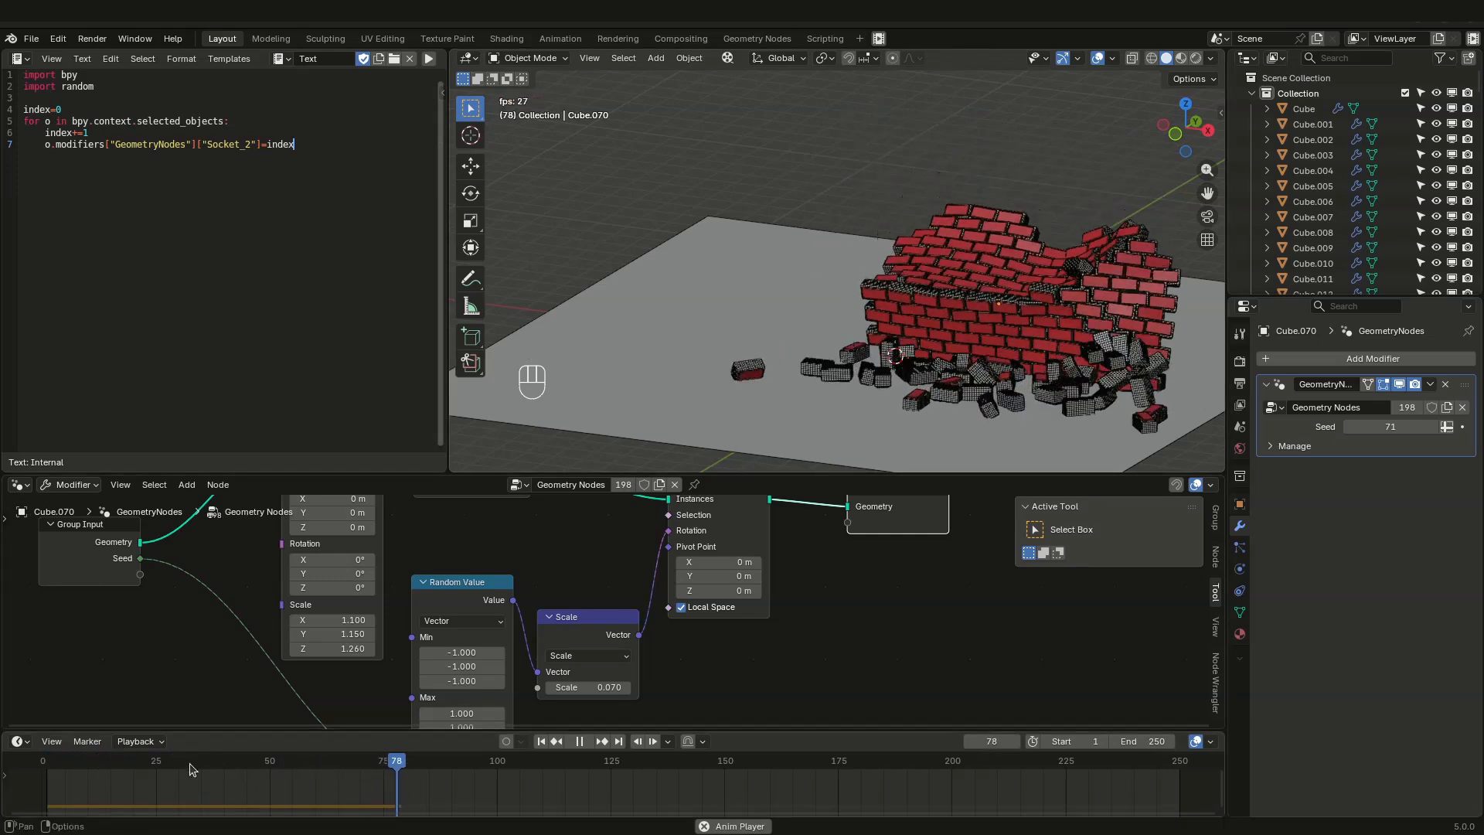
pyautogui.click(75, 759)
pyautogui.press('space')
pyautogui.moveTo(73, 761); pyautogui.dragTo(48, 759)
pyautogui.moveTo(926, 236); pyautogui.dragTo(885, 255, button='middle')
pyautogui.scroll(4, 1024, 229)
pyautogui.scroll(-2, 818, 685)
# Step: Move the vector Random Value and Scale nodes down and add a boolean Random Value node feeding the Selection input of Rotate Instances
pyautogui.moveTo(845, 639); pyautogui.dragTo(903, 579, button='middle')
pyautogui.moveTo(589, 533); pyautogui.dragTo(752, 633)
pyautogui.press('g')
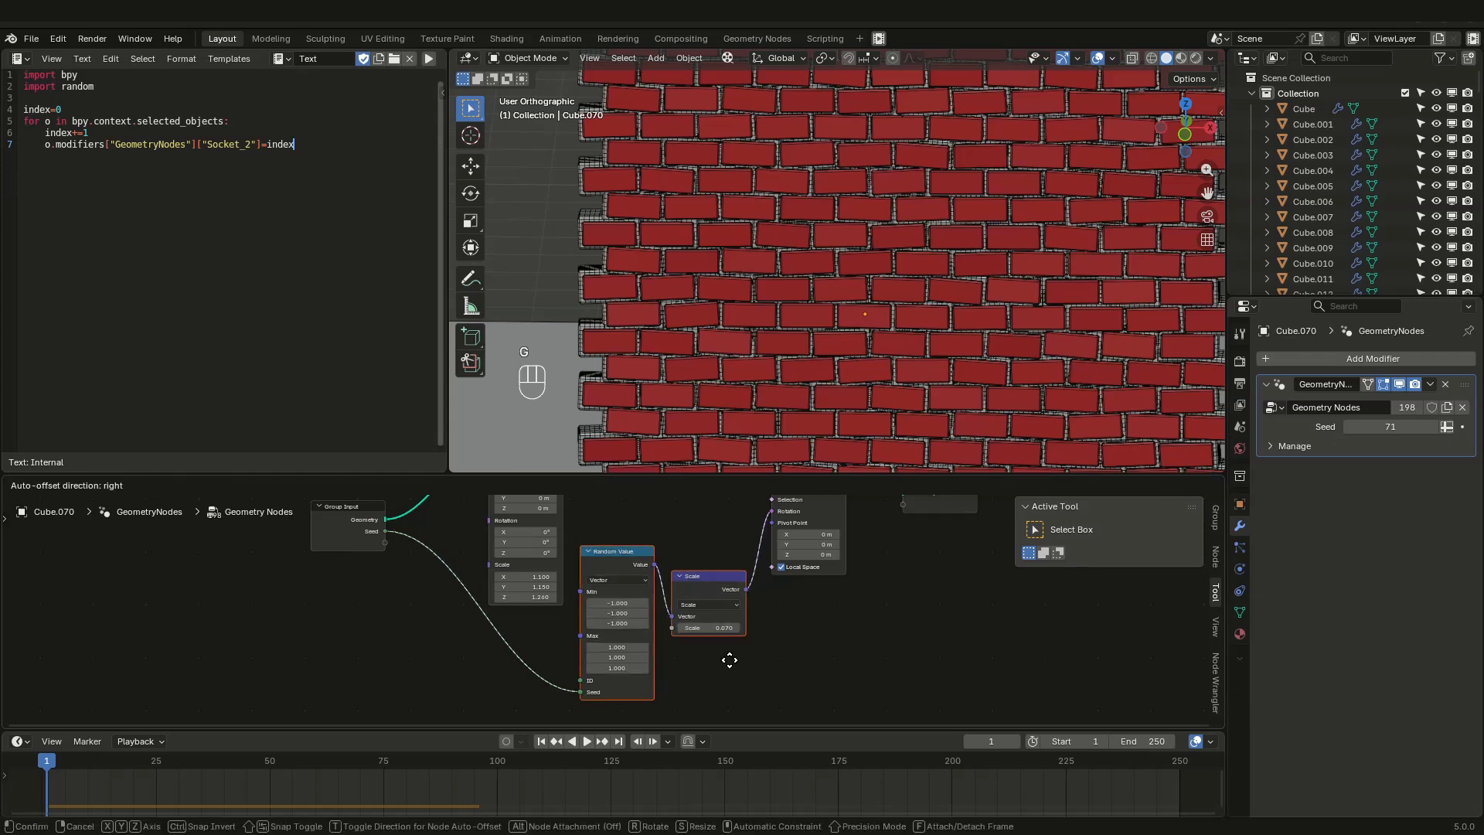
pyautogui.click(739, 694)
pyautogui.moveTo(872, 618); pyautogui.dragTo(884, 680, button='middle')
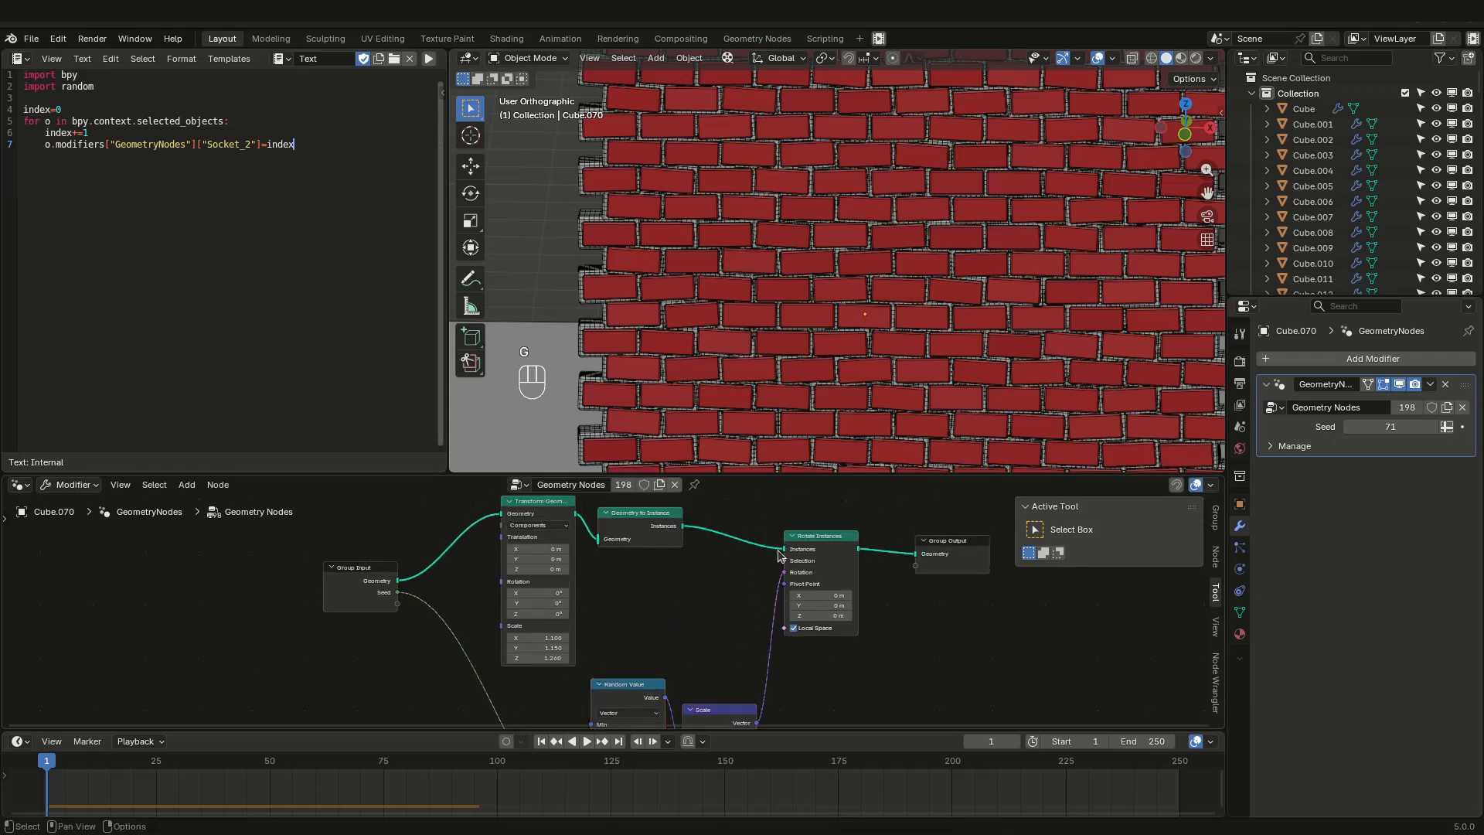
pyautogui.moveTo(784, 560); pyautogui.dragTo(749, 561)
pyautogui.write('random')
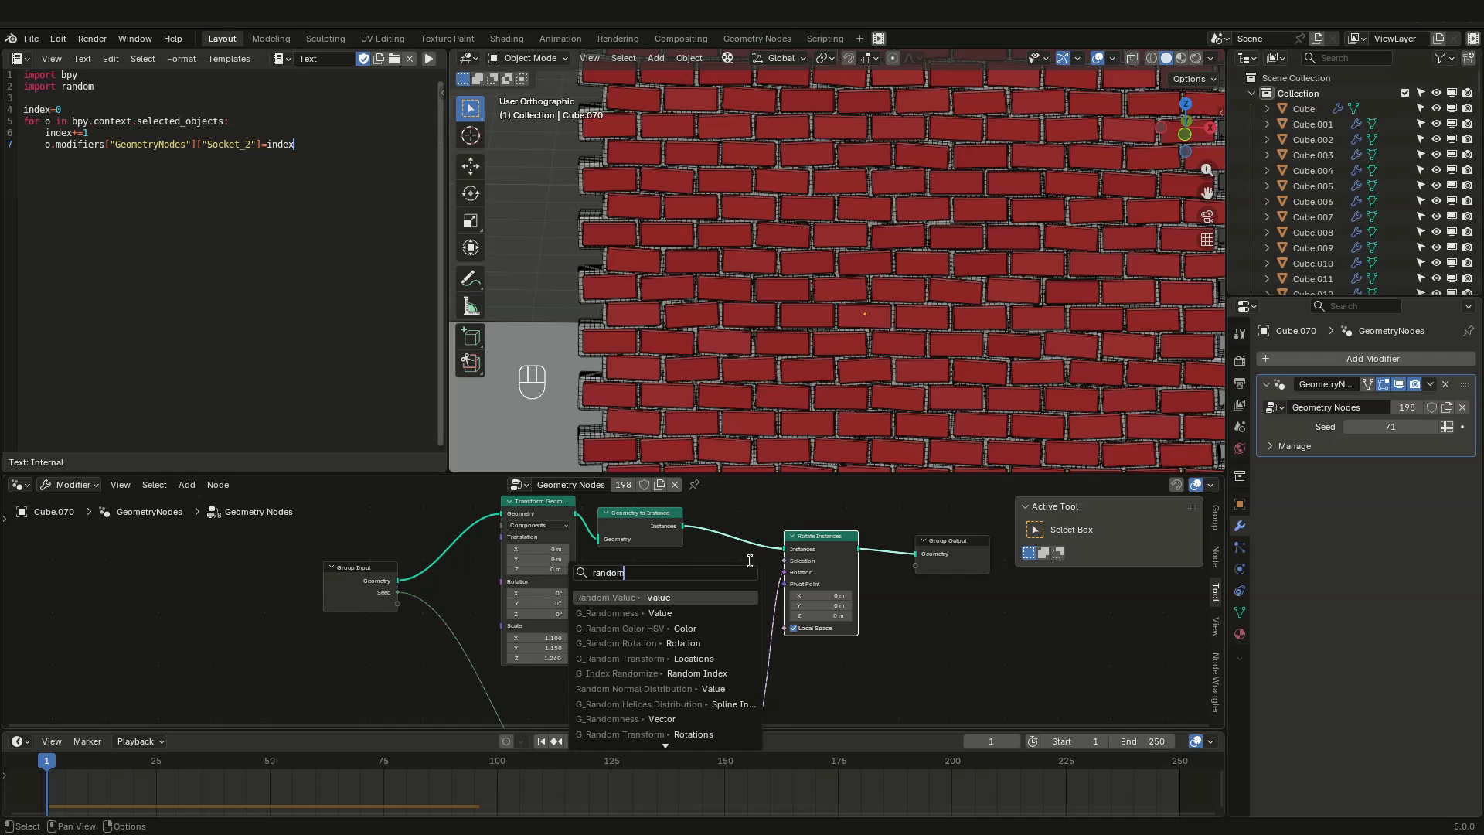
pyautogui.click(674, 597)
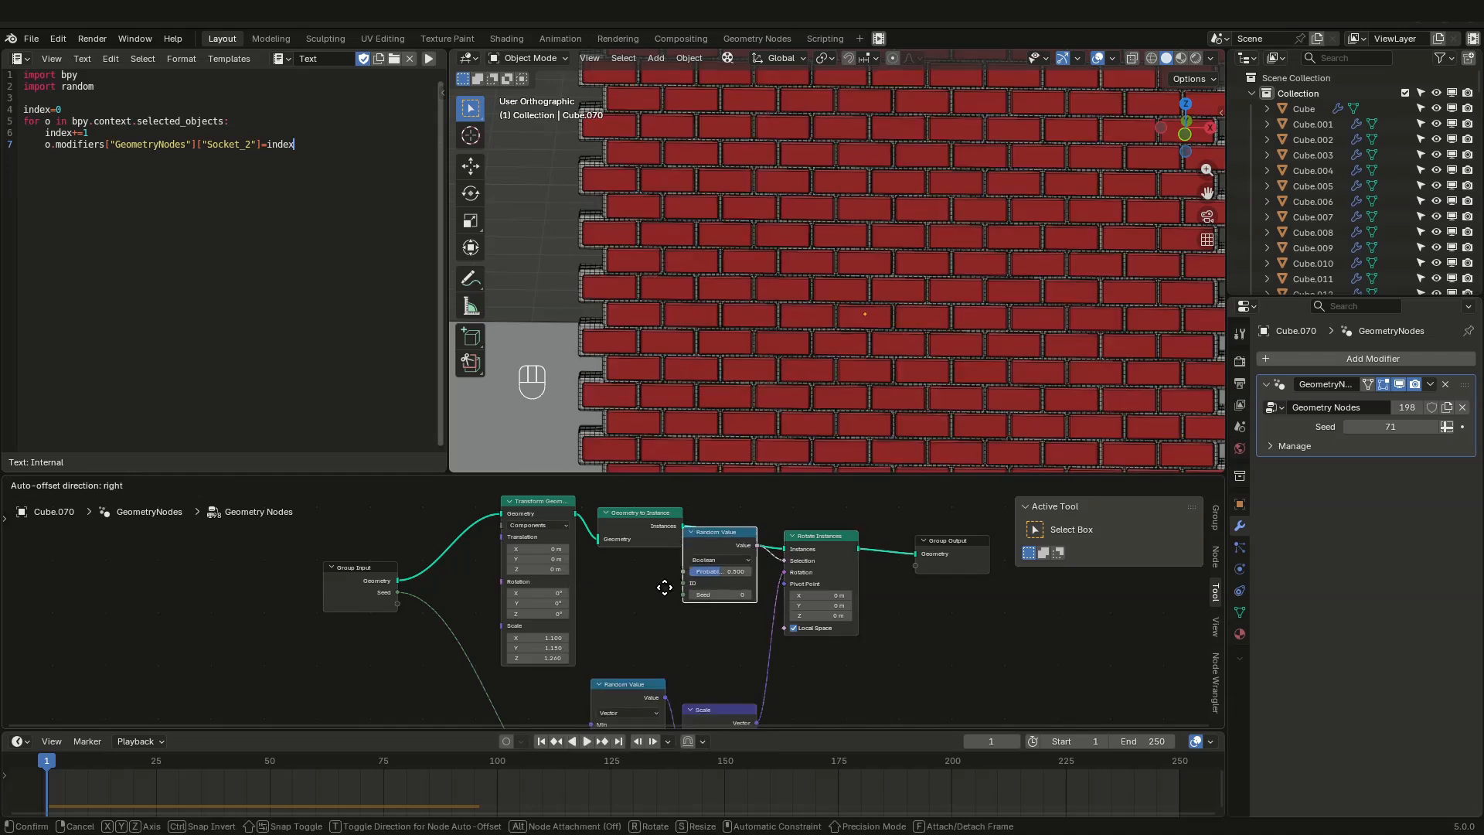
pyautogui.click(629, 606)
# Step: Set the boolean Random Value's Probability to 0.800 and connect the Group Input's Seed to its Seed input
pyautogui.scroll(4, 666, 614)
pyautogui.scroll(1, 666, 616)
pyautogui.scroll(-1, 662, 547)
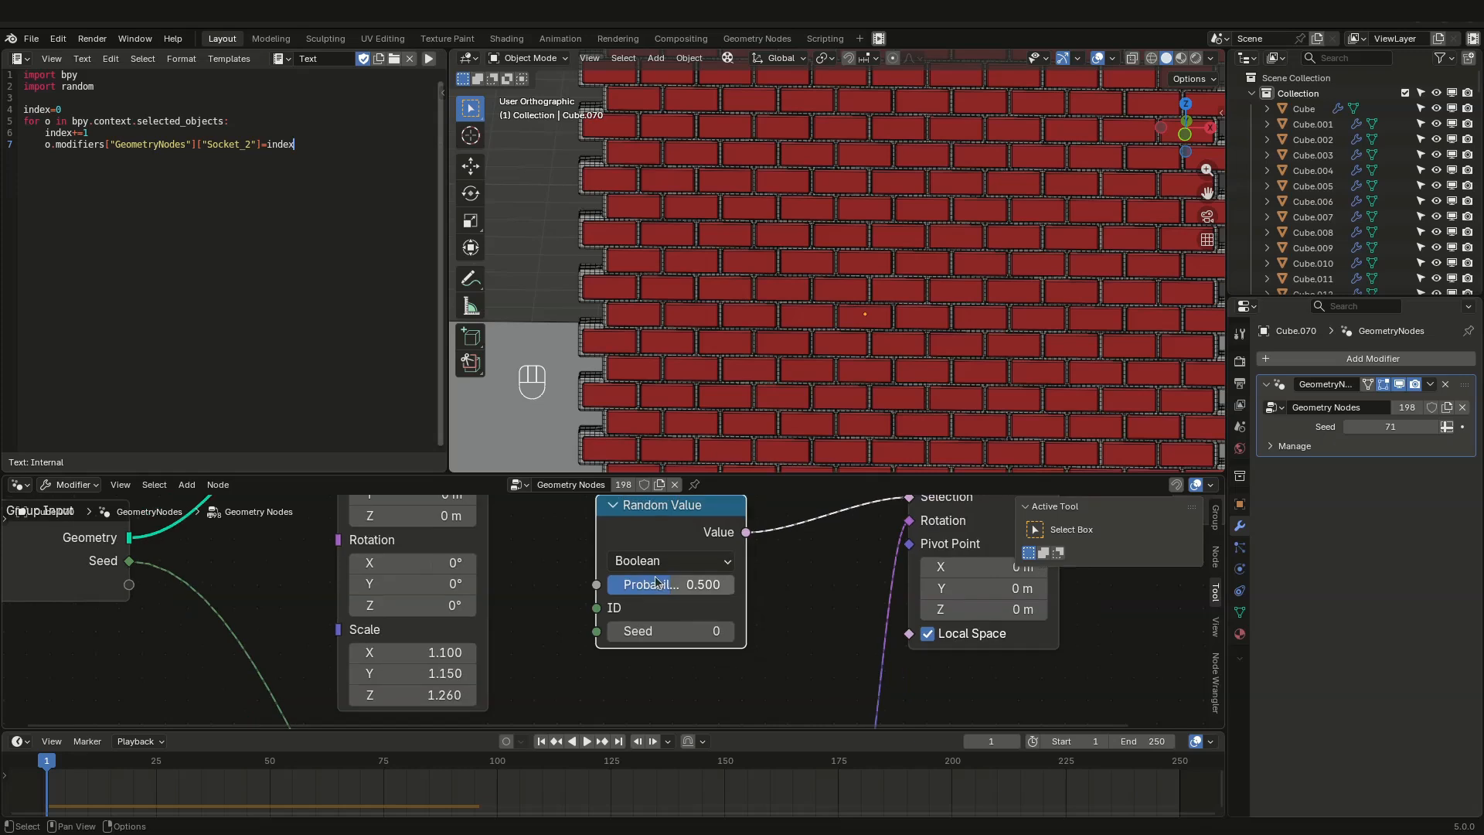
pyautogui.moveTo(671, 584); pyautogui.dragTo(707, 585)
pyautogui.scroll(-3, 397, 572)
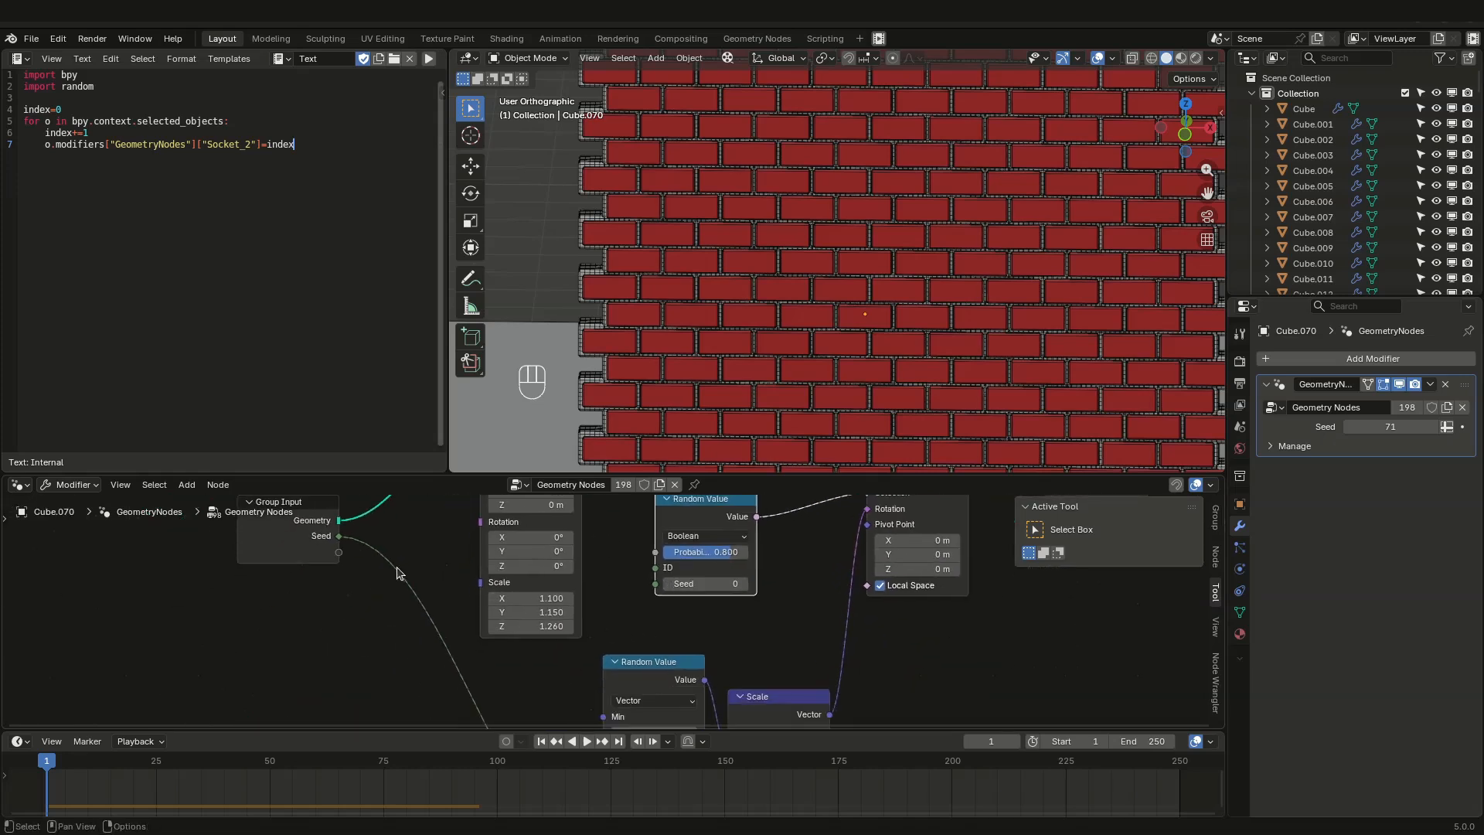
pyautogui.moveTo(340, 537); pyautogui.dragTo(656, 585)
# Step: Try a Probability of 1.000 on the boolean Random Value node and view the wall from an angle
pyautogui.scroll(1, 731, 560)
pyautogui.moveTo(727, 552)
pyautogui.mouseDown()
pyautogui.moveTo(672, 552)
pyautogui.moveTo(753, 552)
pyautogui.moveTo(726, 558)
pyautogui.mouseUp()
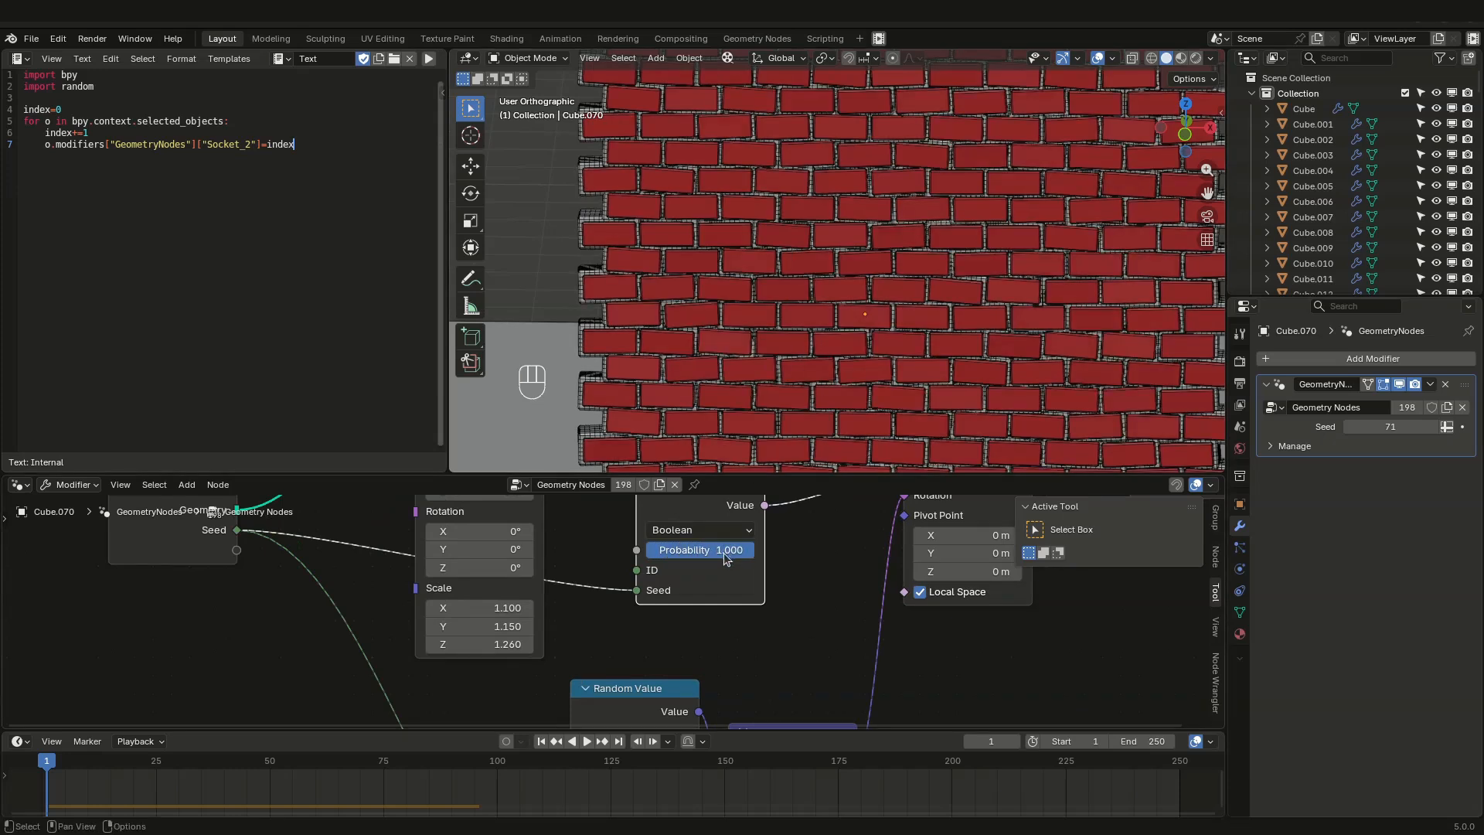
pyautogui.scroll(-2, 789, 371)
pyautogui.moveTo(801, 360); pyautogui.dragTo(894, 336, button='middle')
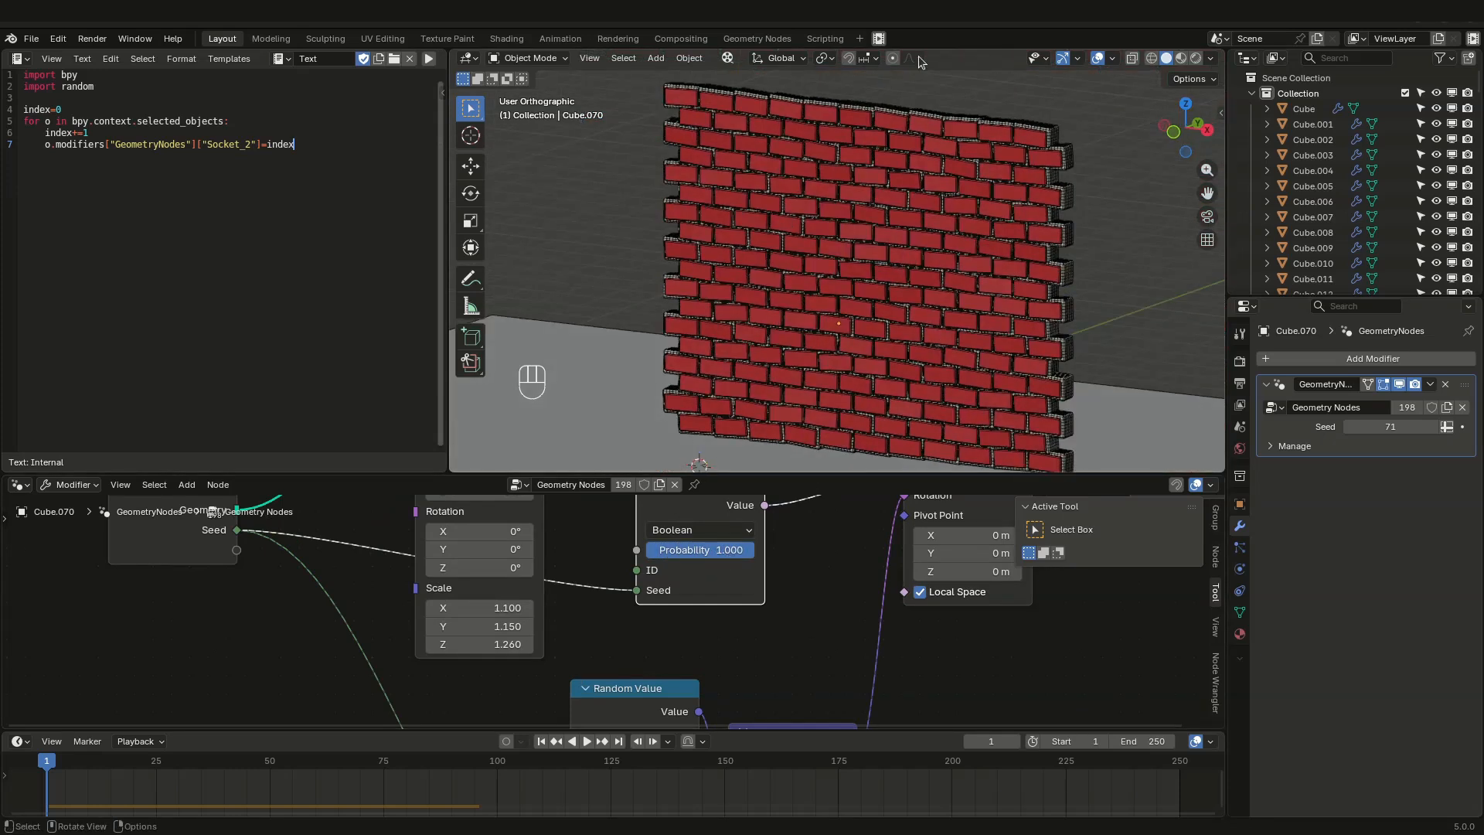
# Step: Set the boolean Random Value's Probability to 0.242 and inspect the wall from the front
pyautogui.scroll(1, 761, 545)
pyautogui.moveTo(746, 556); pyautogui.dragTo(651, 556)
pyautogui.moveTo(925, 318); pyautogui.dragTo(757, 319, button='middle')
pyautogui.scroll(3, 908, 317)
pyautogui.scroll(-3, 740, 340)
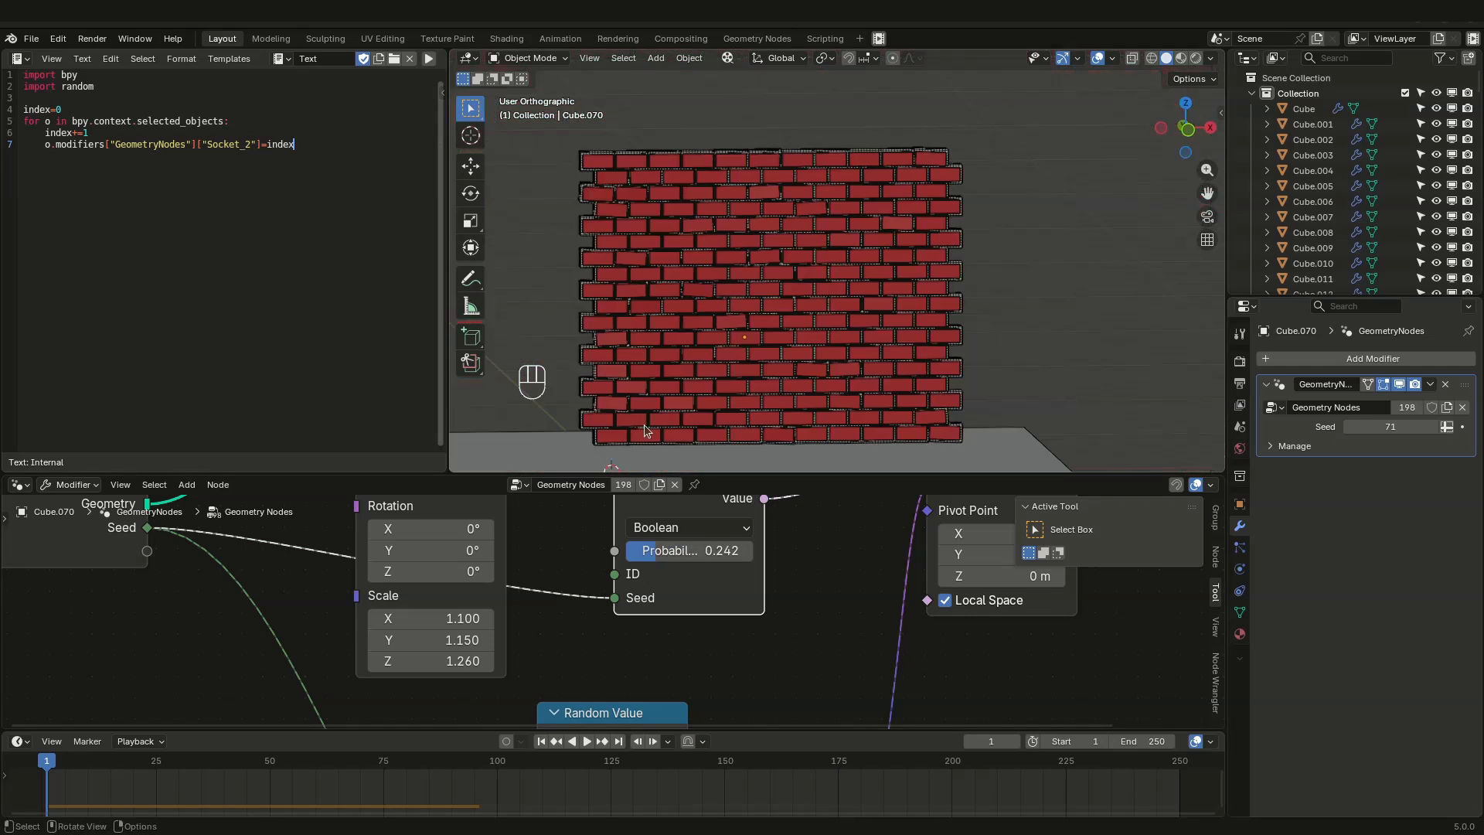
# Step: Set the boolean Random Value's Probability to 0.300 and check the wall from a side angle
pyautogui.scroll(1, 786, 295)
pyautogui.moveTo(961, 313); pyautogui.dragTo(937, 319, button='middle')
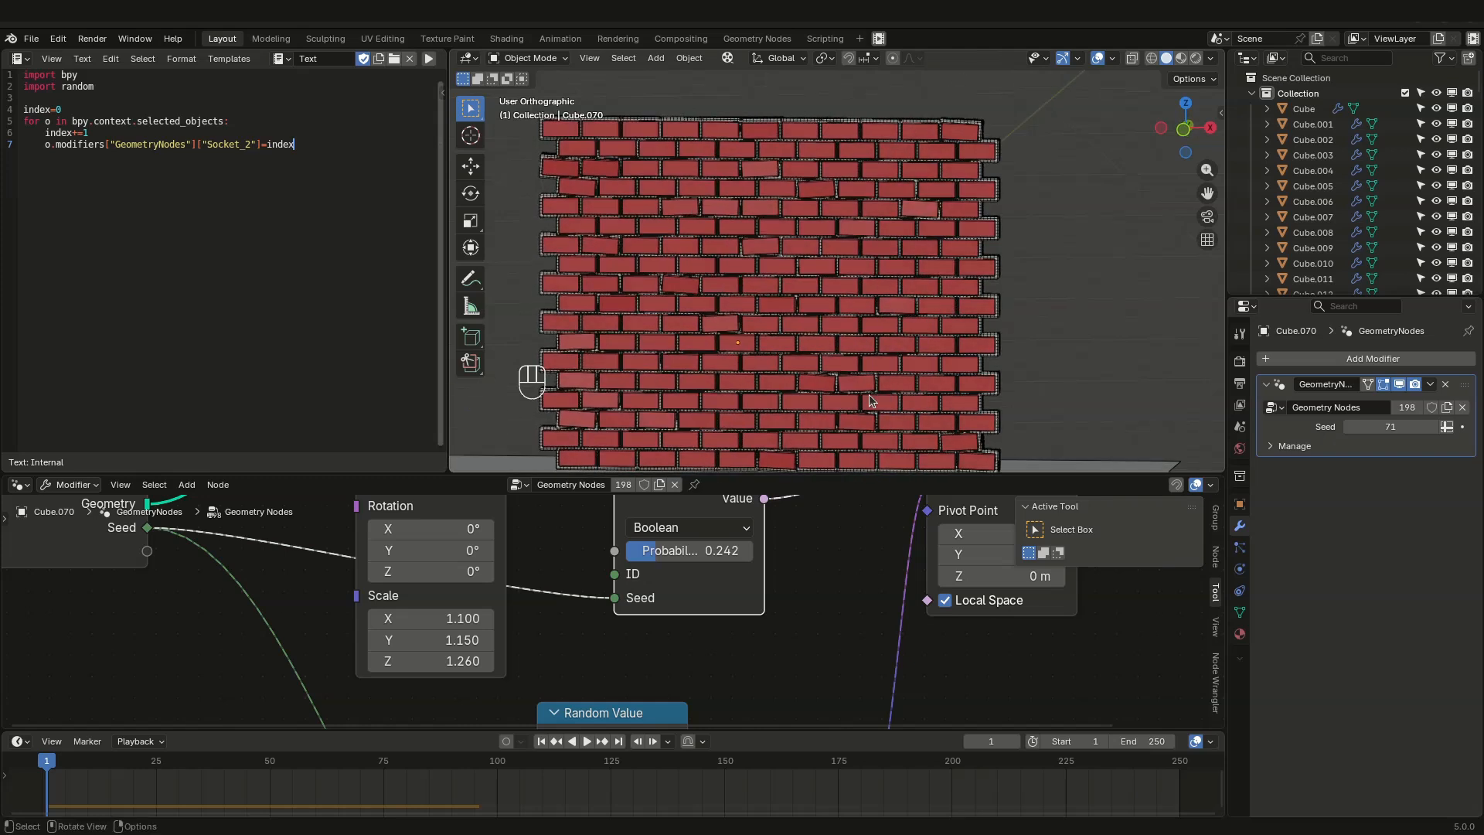
pyautogui.moveTo(665, 552); pyautogui.dragTo(673, 552)
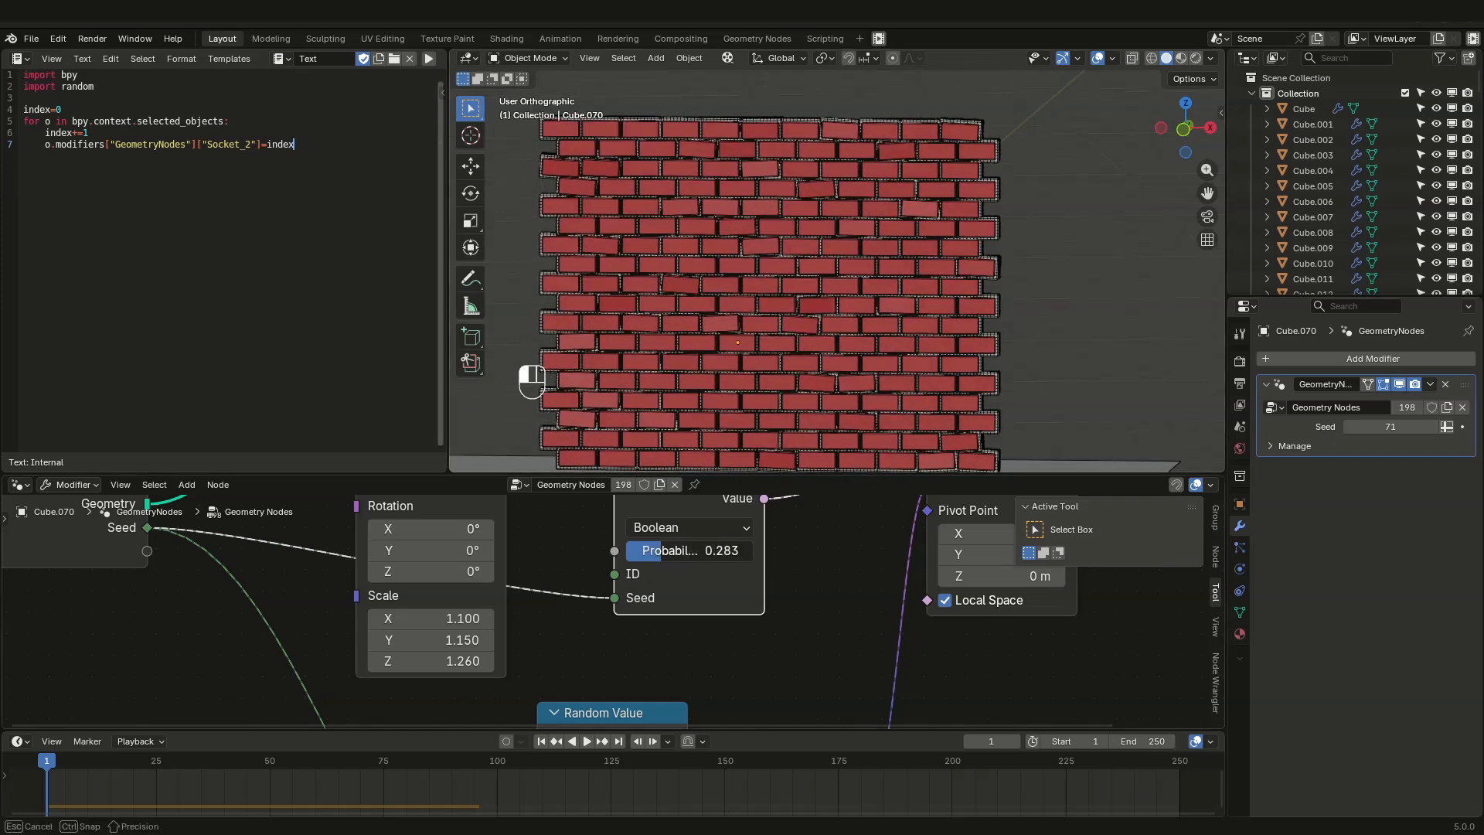
pyautogui.moveTo(851, 334); pyautogui.dragTo(809, 350, button='middle')
pyautogui.scroll(-3, 983, 677)
pyautogui.scroll(-4, 983, 677)
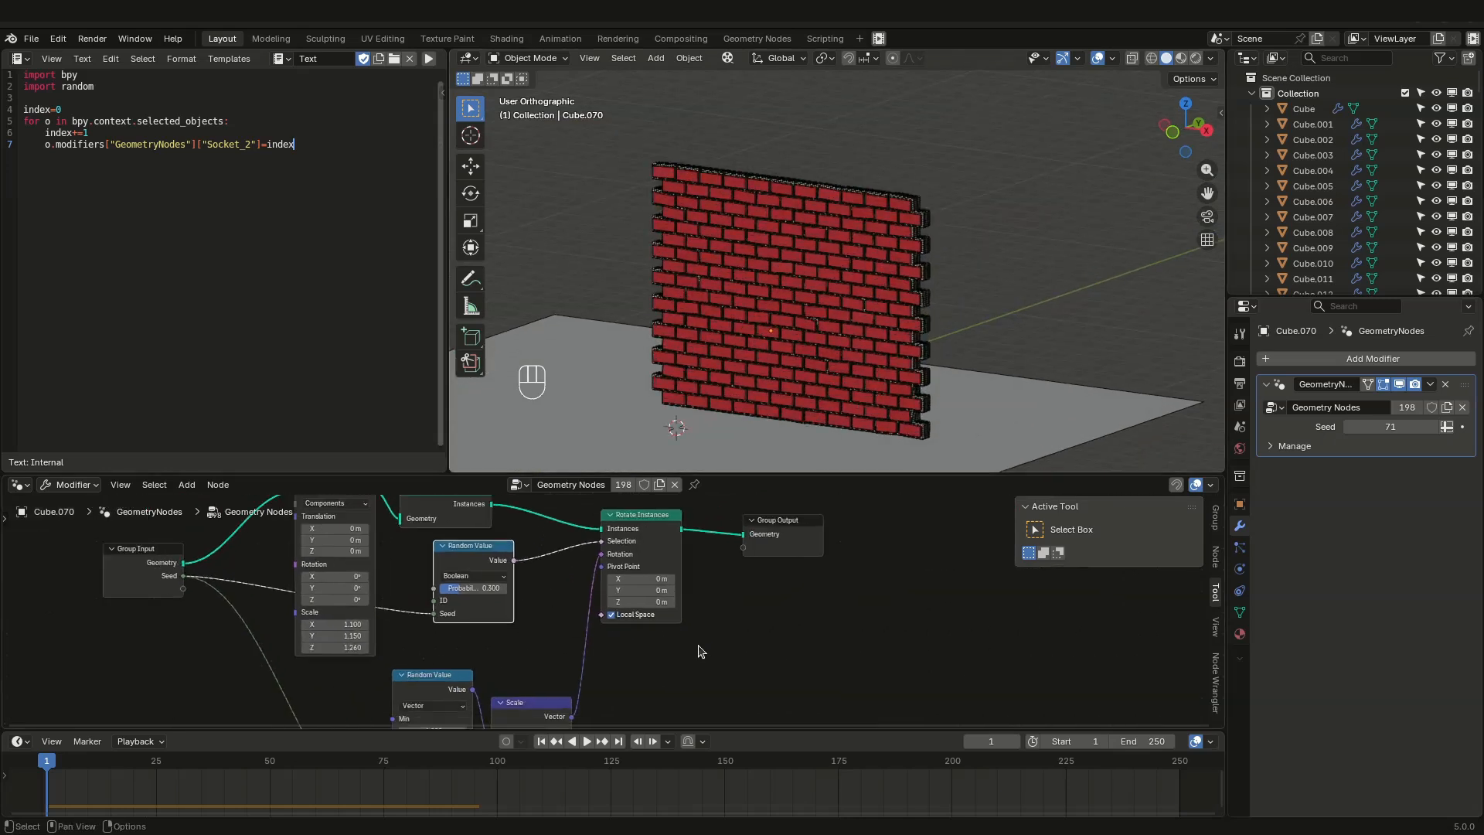
# Step: Move the Group Output node further away and insert a Translate Instances node between Rotate Instances and Group Output
pyautogui.moveTo(762, 585); pyautogui.dragTo(926, 573)
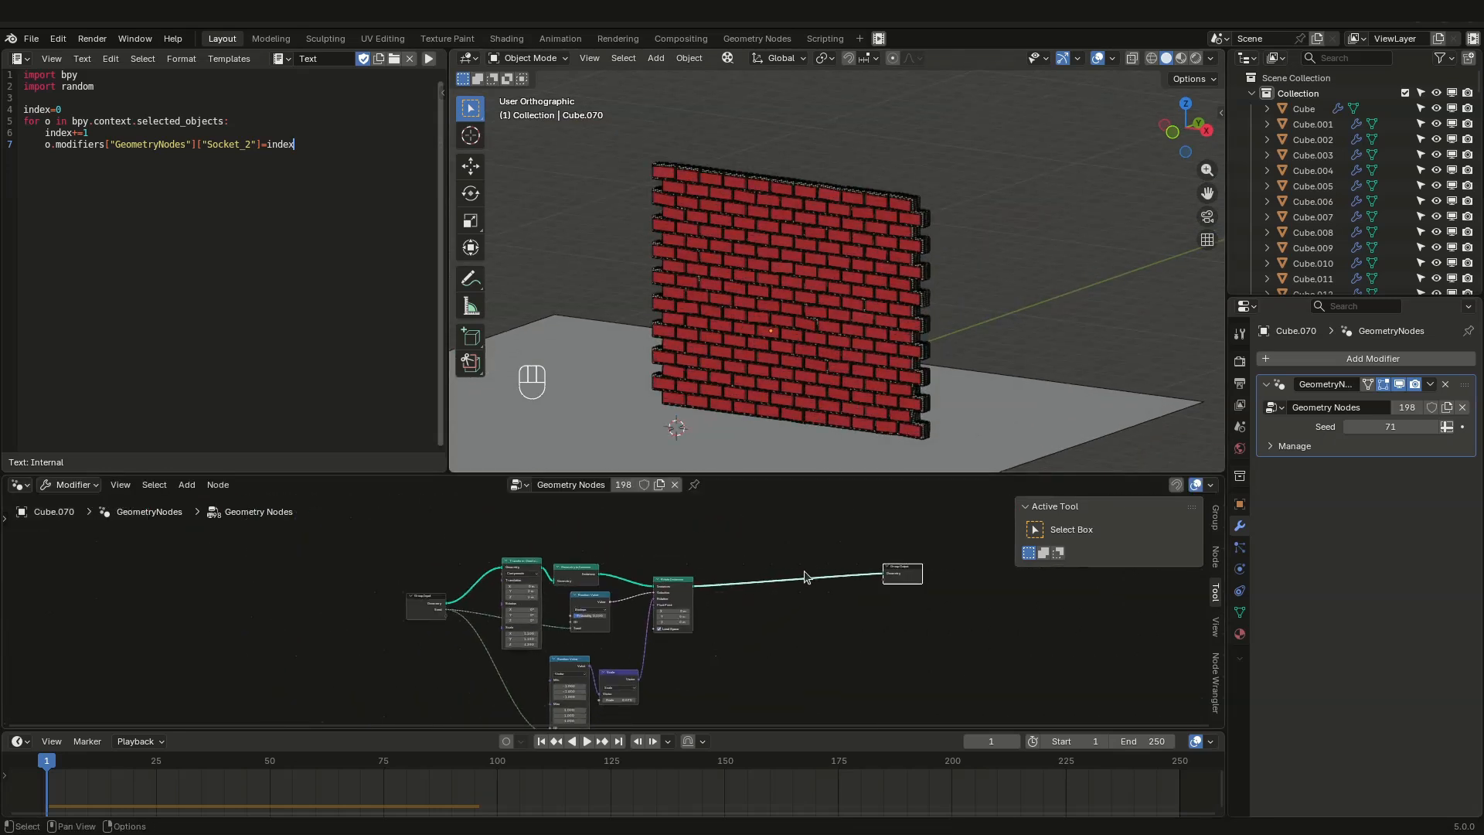
pyautogui.hotkey('shift', 'a')
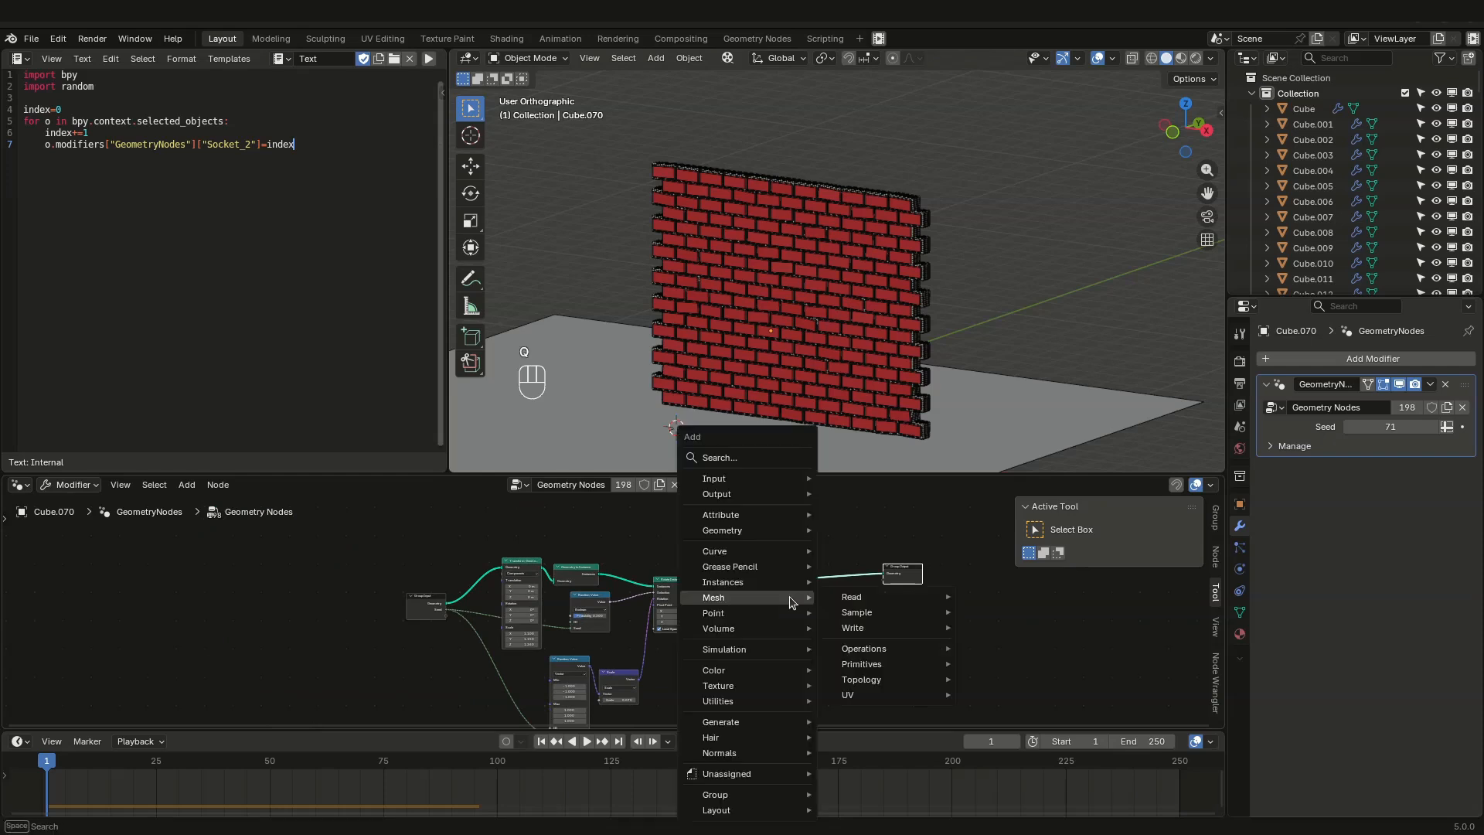
pyautogui.write('transl')
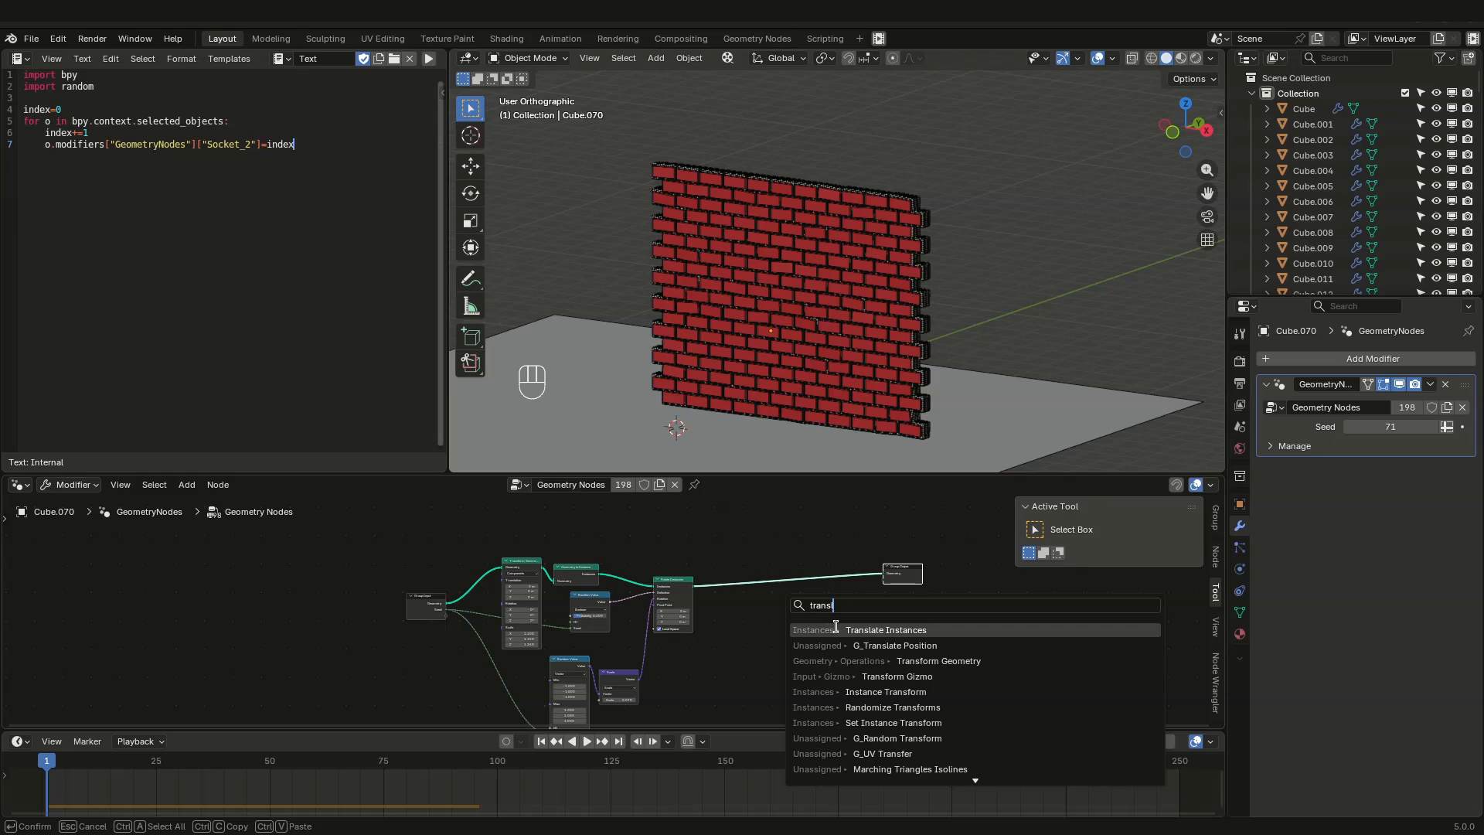
pyautogui.press('Return')
pyautogui.click(804, 594)
# Step: Duplicate the boolean Random Value, vector Random Value and Scale nodes with their Seed links kept, placing the copies near Translate Instances
pyautogui.moveTo(622, 626); pyautogui.dragTo(651, 572, button='middle')
pyautogui.click(626, 544)
pyautogui.keyDown('shift'); pyautogui.click(606, 605); pyautogui.keyUp('shift')
pyautogui.keyDown('shift'); pyautogui.click(650, 616); pyautogui.keyUp('shift')
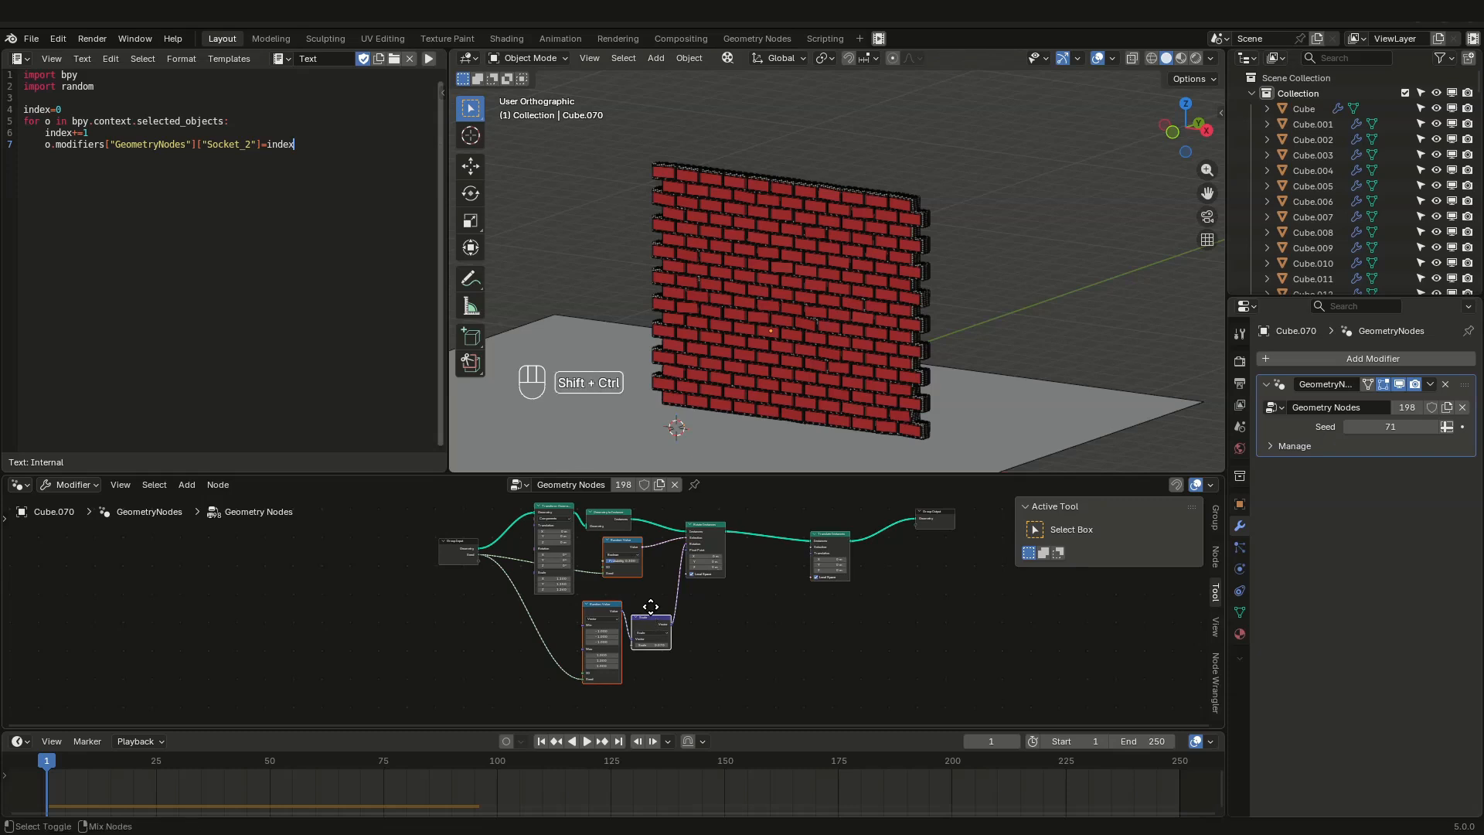
pyautogui.hotkey('ctrl', 'shift', 'd')
pyautogui.click(813, 626)
pyautogui.scroll(2, 812, 621)
# Step: Connect the duplicated boolean Random Value to Translate Instances' Selection and the duplicated Scale node to its Translation
pyautogui.click(777, 574)
pyautogui.moveTo(762, 558); pyautogui.dragTo(809, 511)
pyautogui.moveTo(809, 511); pyautogui.dragTo(809, 592, button='middle')
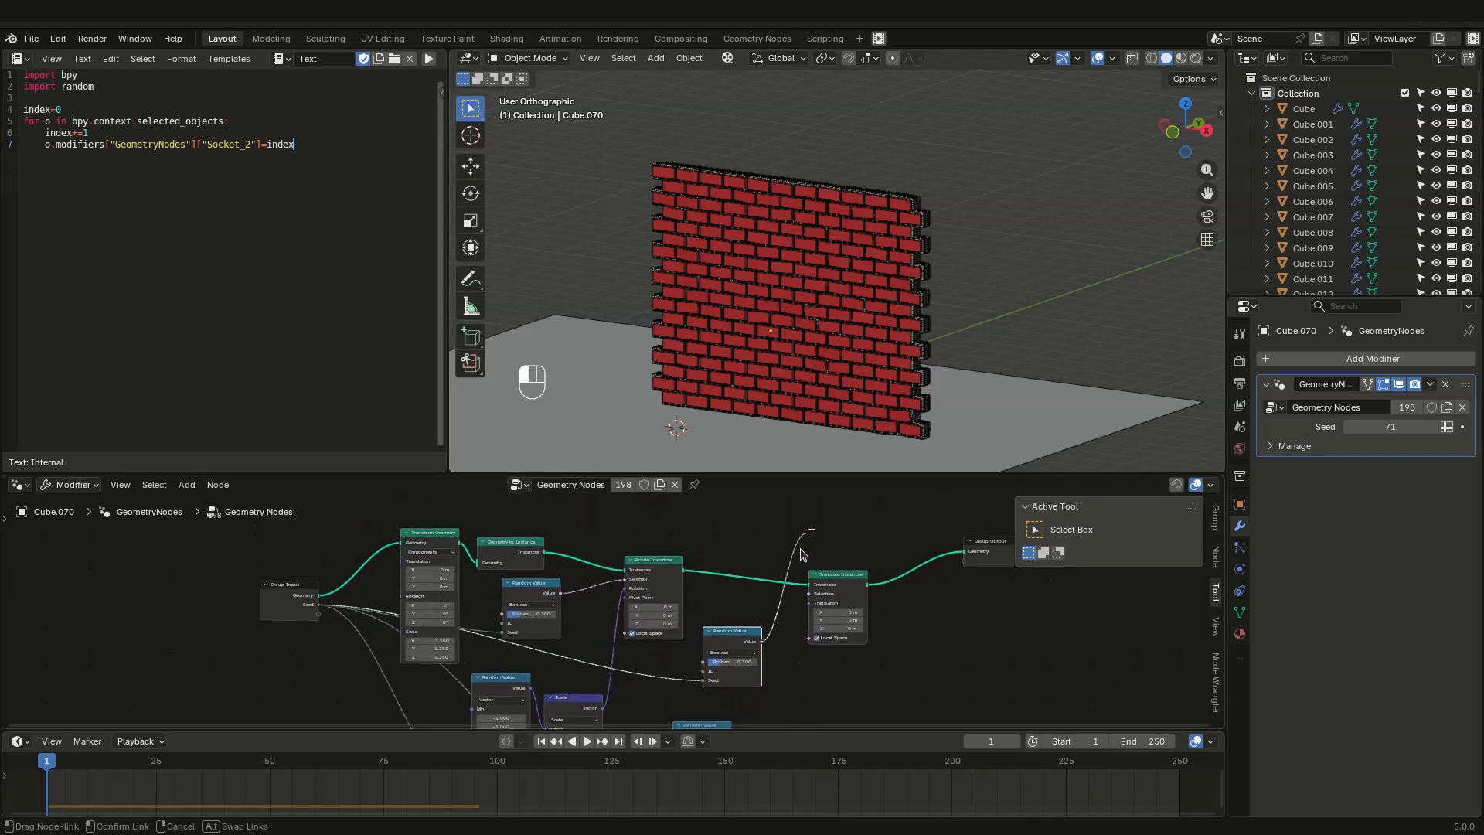
pyautogui.moveTo(815, 661); pyautogui.dragTo(803, 558, button='middle')
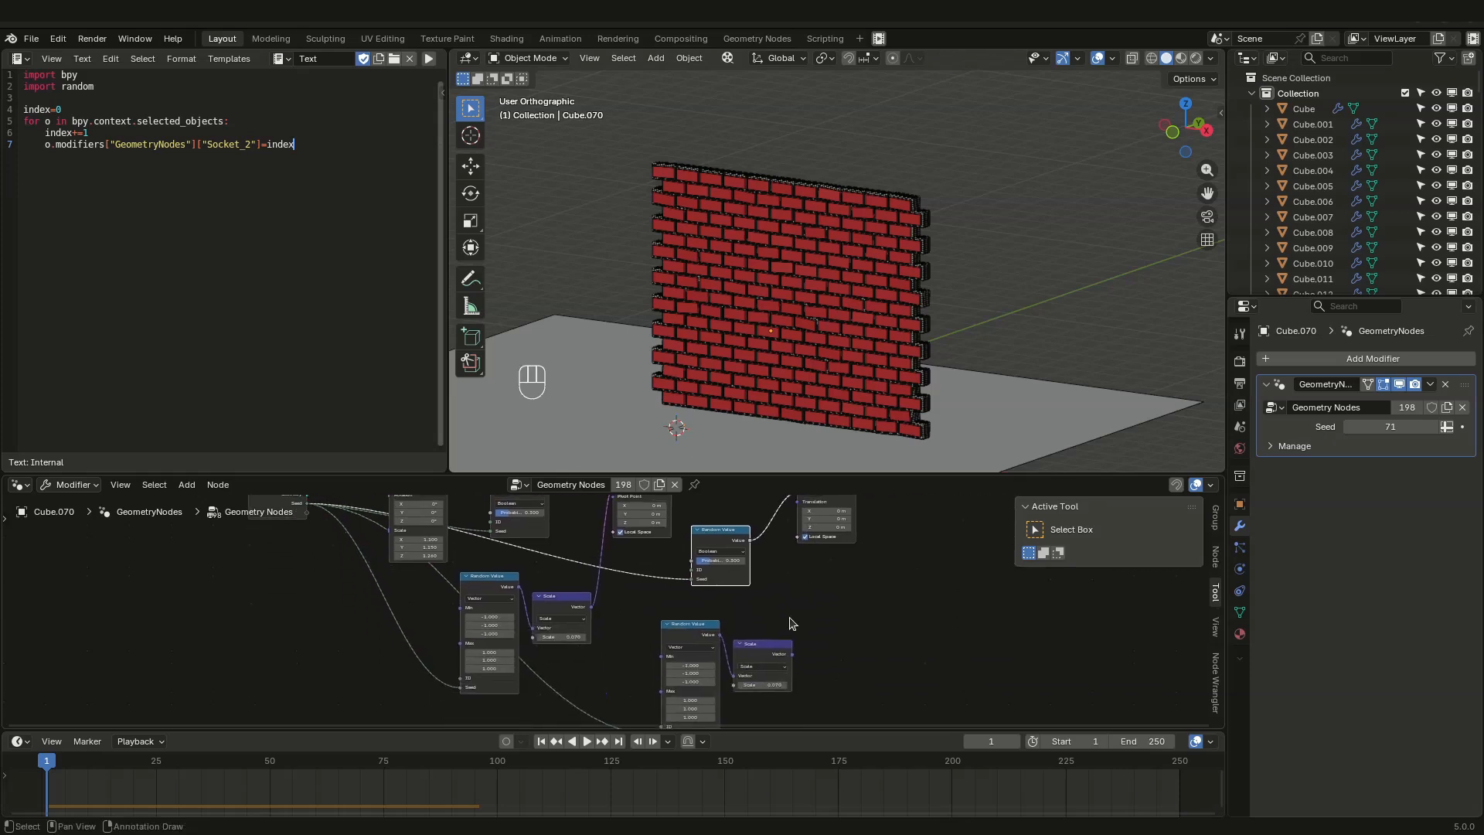
pyautogui.moveTo(792, 661); pyautogui.dragTo(797, 561)
pyautogui.moveTo(806, 625); pyautogui.dragTo(839, 541, button='middle')
pyautogui.scroll(3, 770, 623)
pyautogui.moveTo(773, 628); pyautogui.dragTo(801, 583, button='middle')
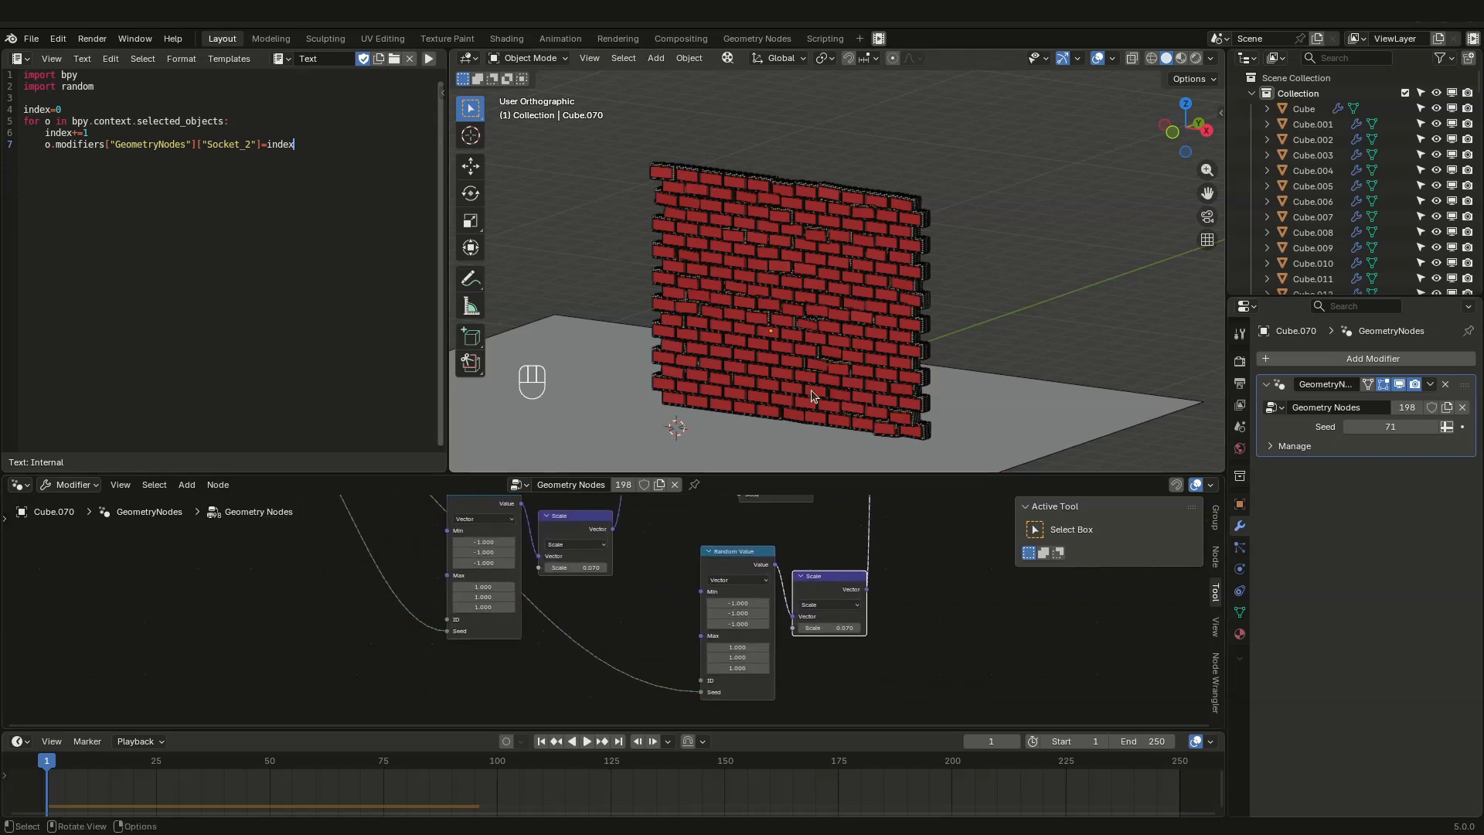
# Step: Set the Min X and Min Z of the duplicated vector Random Value node to 0
pyautogui.scroll(6, 797, 325)
pyautogui.moveTo(788, 347); pyautogui.dragTo(739, 340, button='middle')
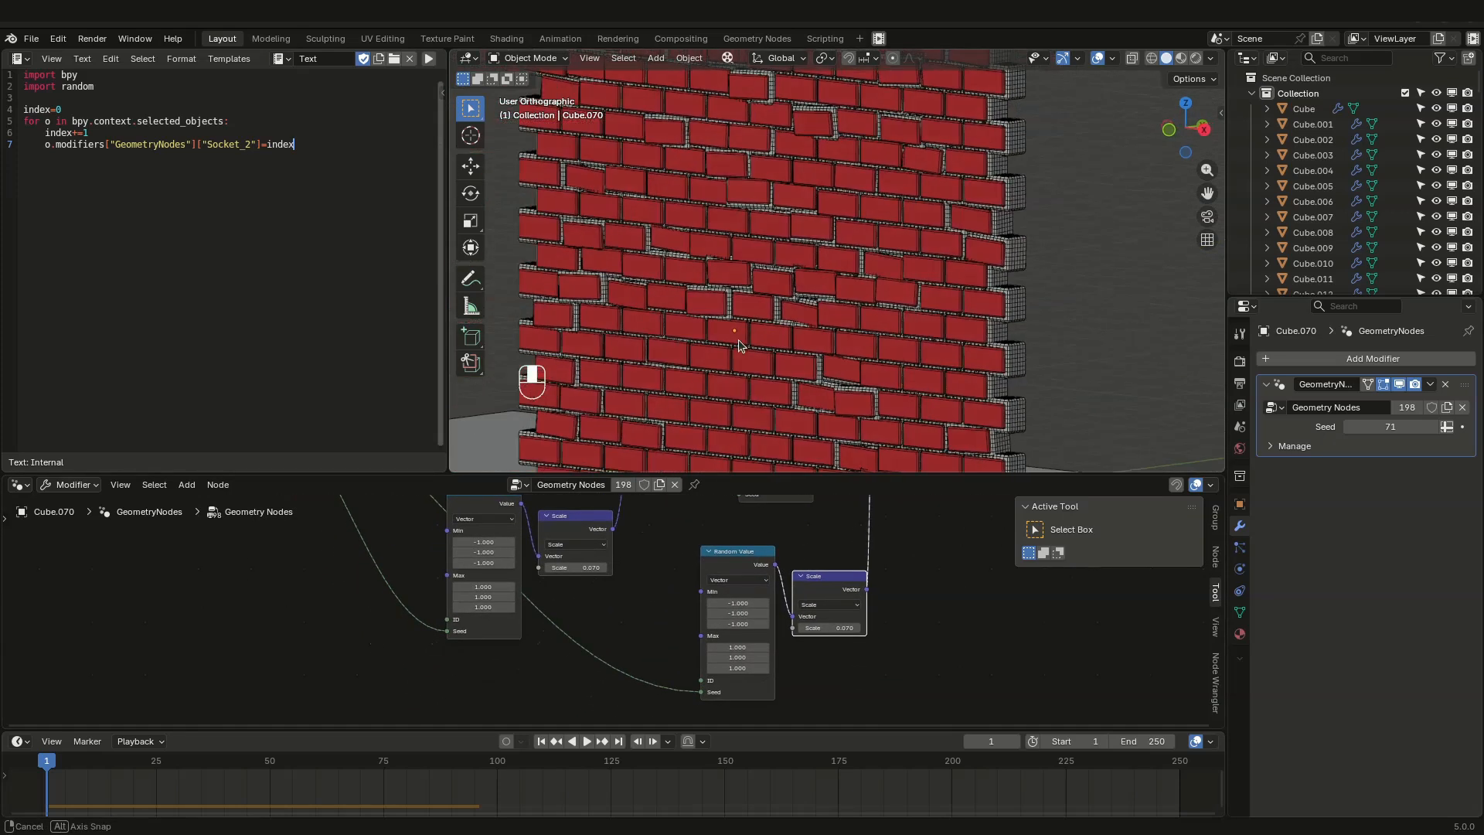
pyautogui.scroll(2, 821, 585)
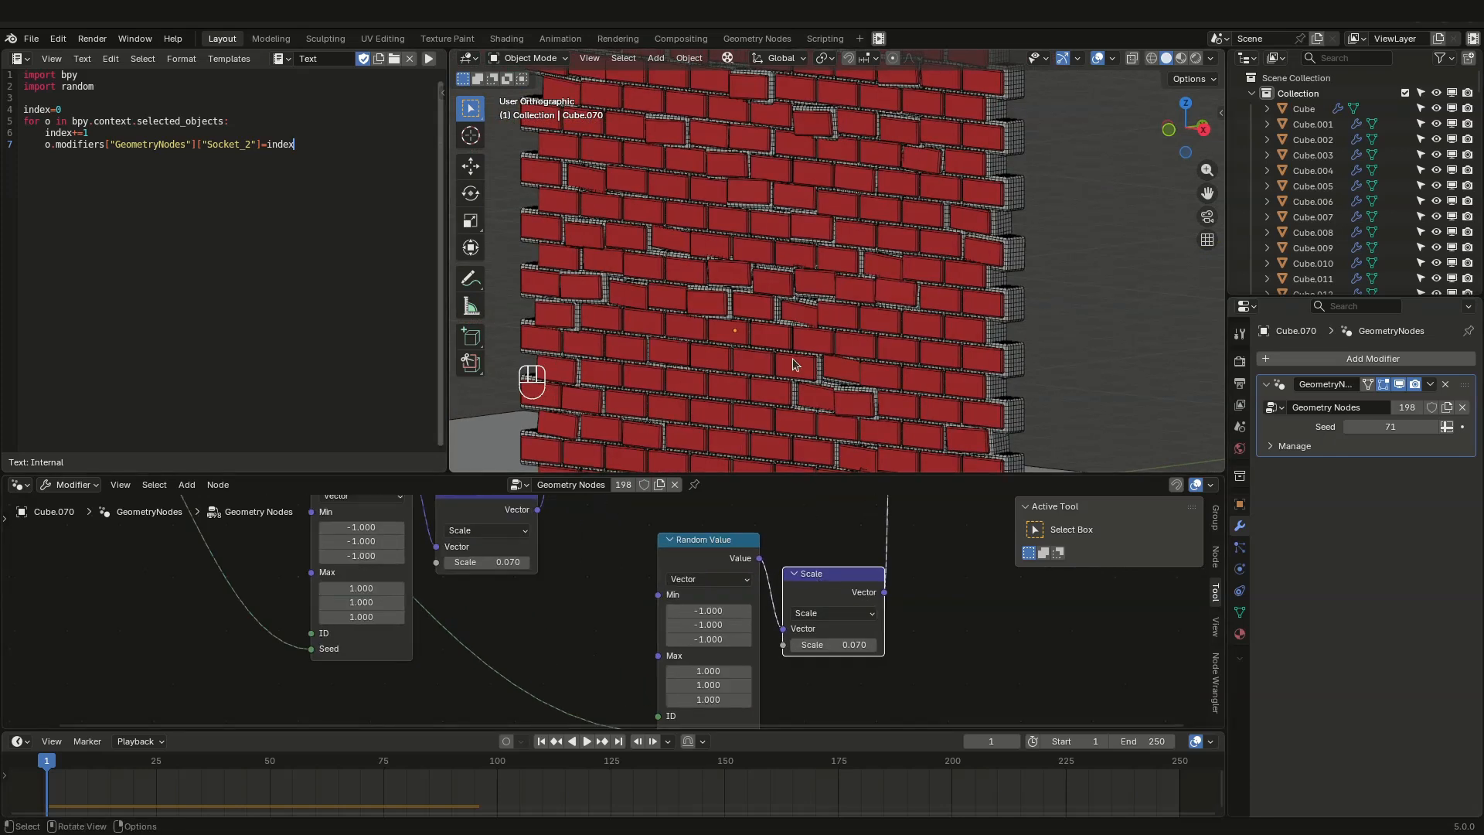
pyautogui.moveTo(821, 686); pyautogui.dragTo(794, 626, button='middle')
pyautogui.doubleClick(732, 558)
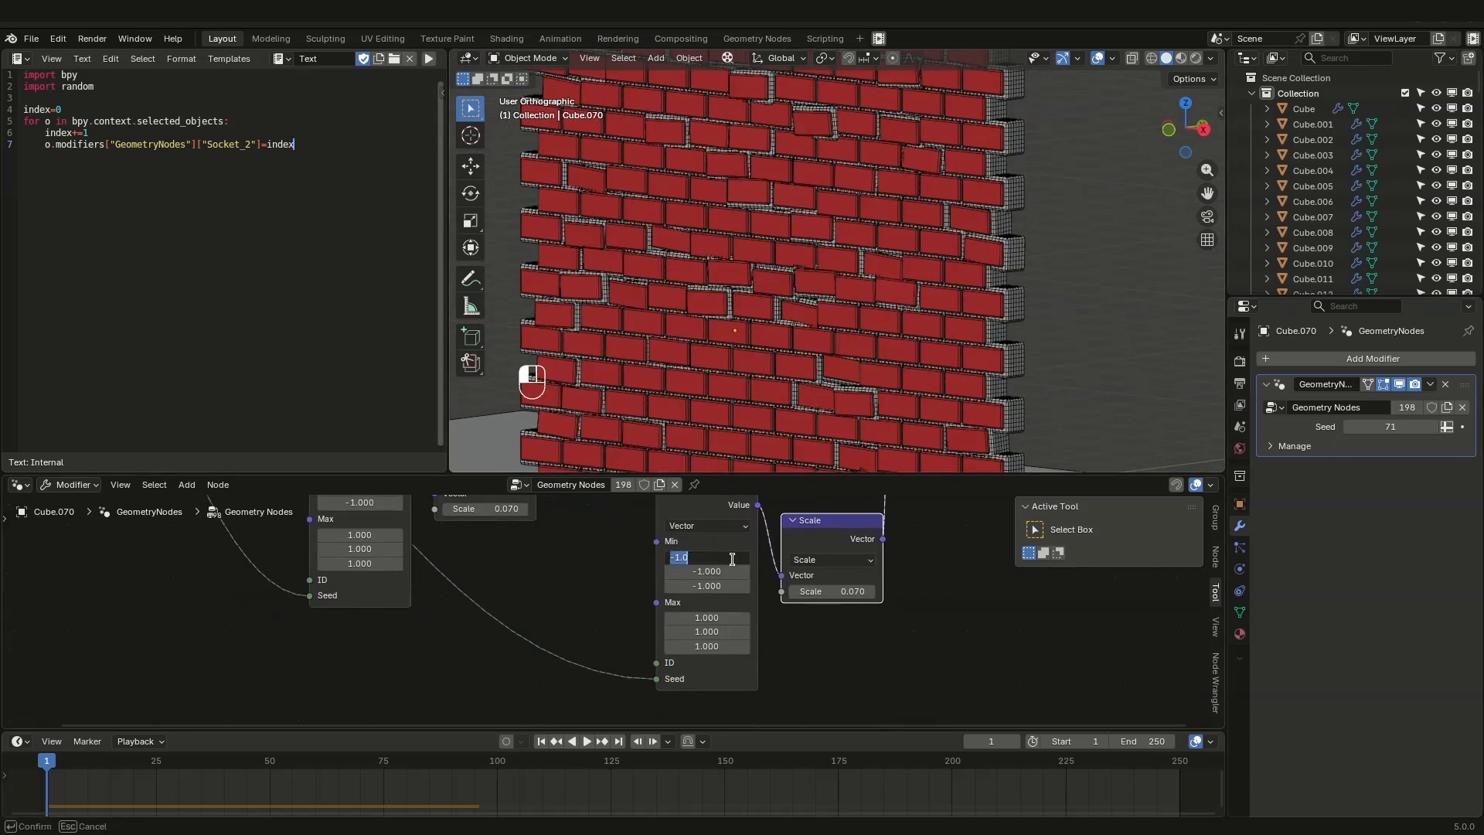
pyautogui.write('0')
pyautogui.press('Tab')
pyautogui.press('Tab')
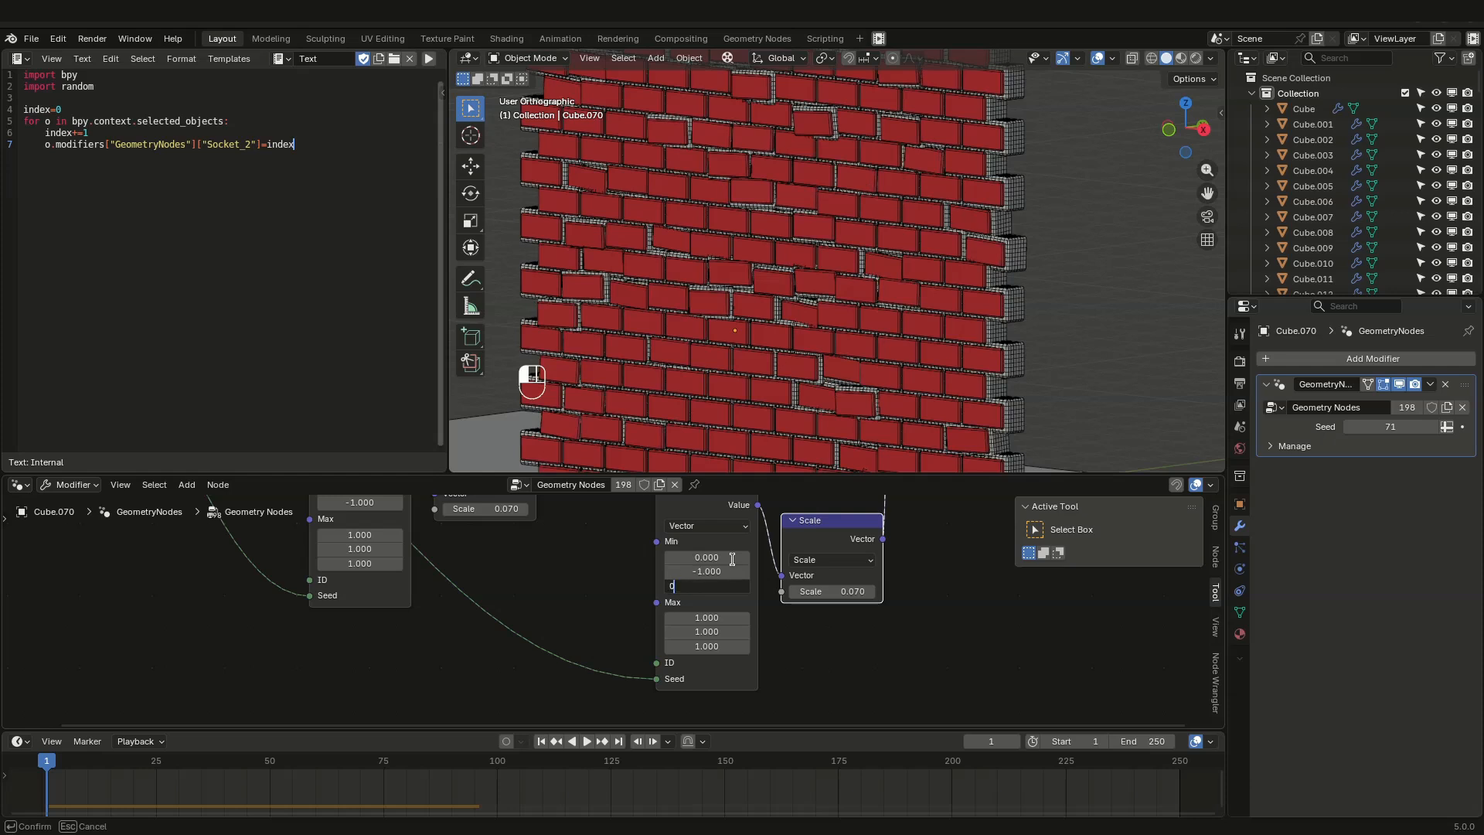
pyautogui.press('Return')
# Step: Set the Max X and Max Z of the duplicated vector Random Value node to 0
pyautogui.click(732, 627)
pyautogui.click(717, 616)
pyautogui.click(717, 616)
pyautogui.write('0')
pyautogui.press('Tab')
pyautogui.press('Tab')
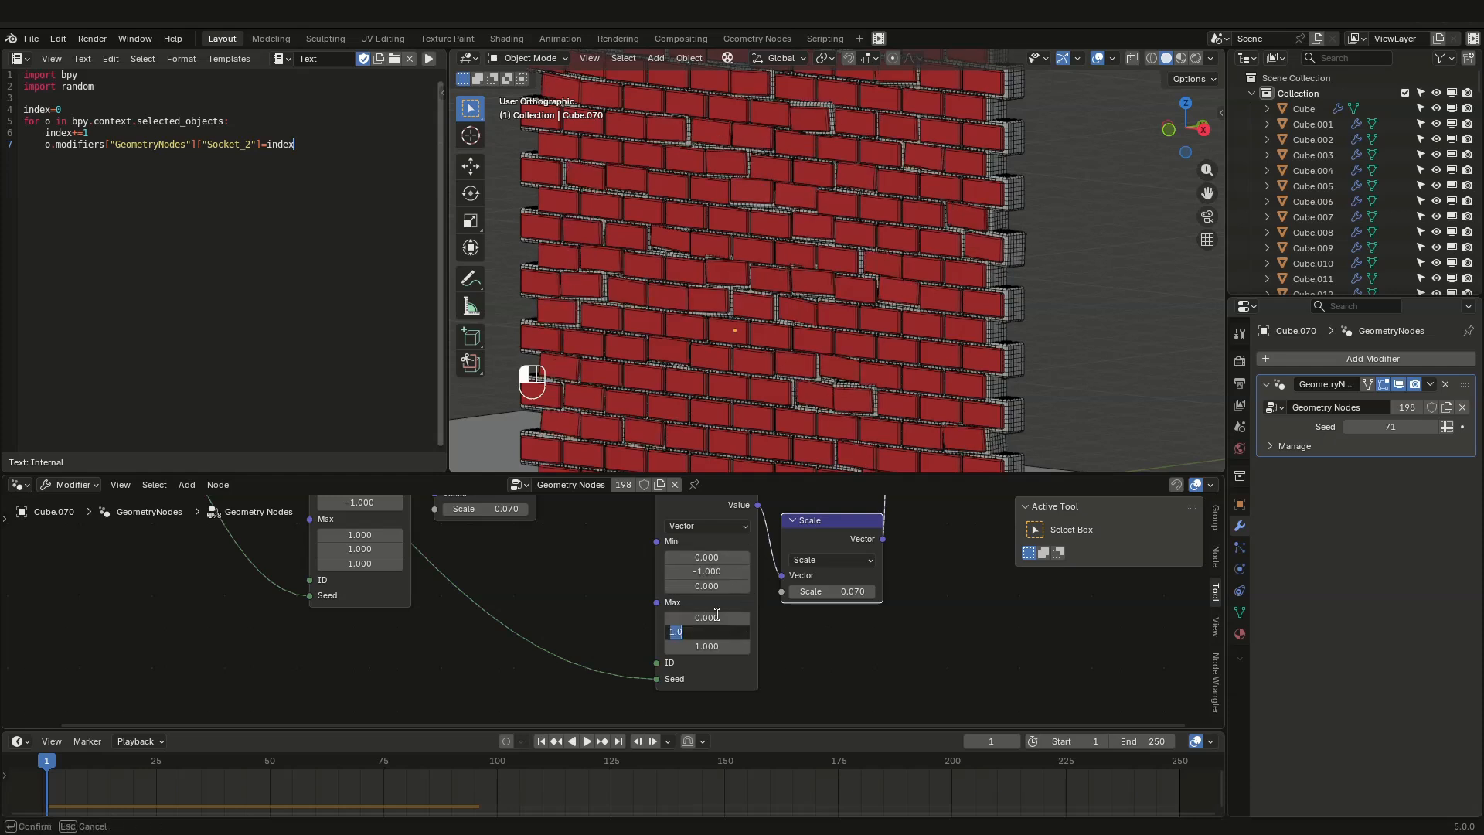
pyautogui.write('0')
pyautogui.press('Return')
pyautogui.moveTo(750, 282); pyautogui.dragTo(869, 272, button='middle')
pyautogui.scroll(-1, 833, 653)
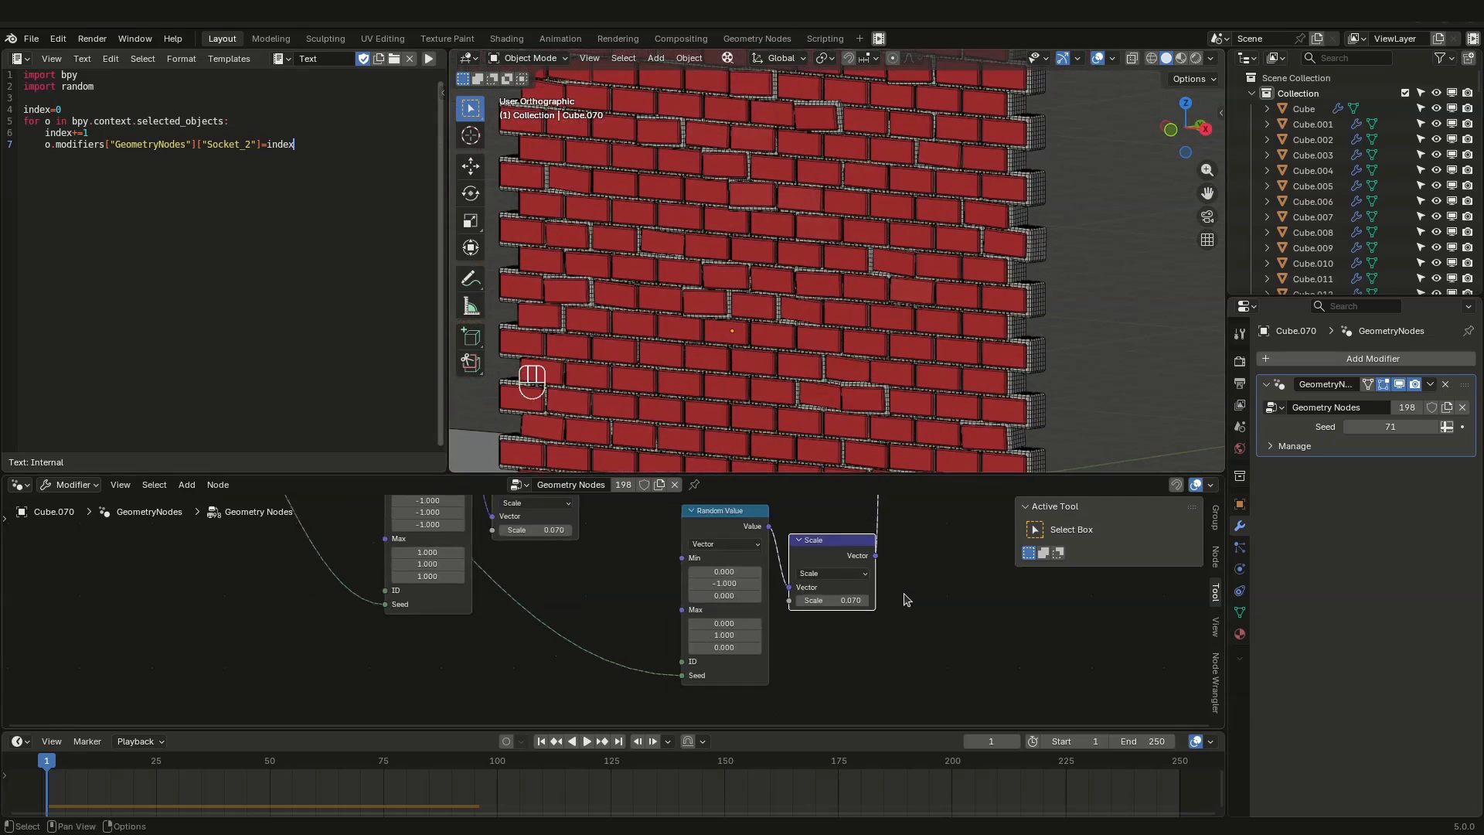
# Step: Set the duplicated boolean node's Probability to 0.617 and the translation Scale node's factor to 0.060
pyautogui.moveTo(903, 592); pyautogui.dragTo(883, 700, button='middle')
pyautogui.moveTo(743, 527); pyautogui.dragTo(766, 526)
pyautogui.moveTo(786, 360); pyautogui.dragTo(722, 293, button='middle')
pyautogui.moveTo(903, 650); pyautogui.dragTo(897, 625, button='middle')
pyautogui.keyDown('shift'); pyautogui.moveTo(804, 685); pyautogui.dragTo(809, 685); pyautogui.keyUp('shift')
pyautogui.moveTo(827, 390); pyautogui.dragTo(784, 345, button='middle')
pyautogui.scroll(-3, 935, 377)
pyautogui.moveTo(889, 345); pyautogui.dragTo(854, 364, button='middle')
# Step: Play the wall simulation up to frame 98, review the node tree, and return to frame 3
pyautogui.press('space')
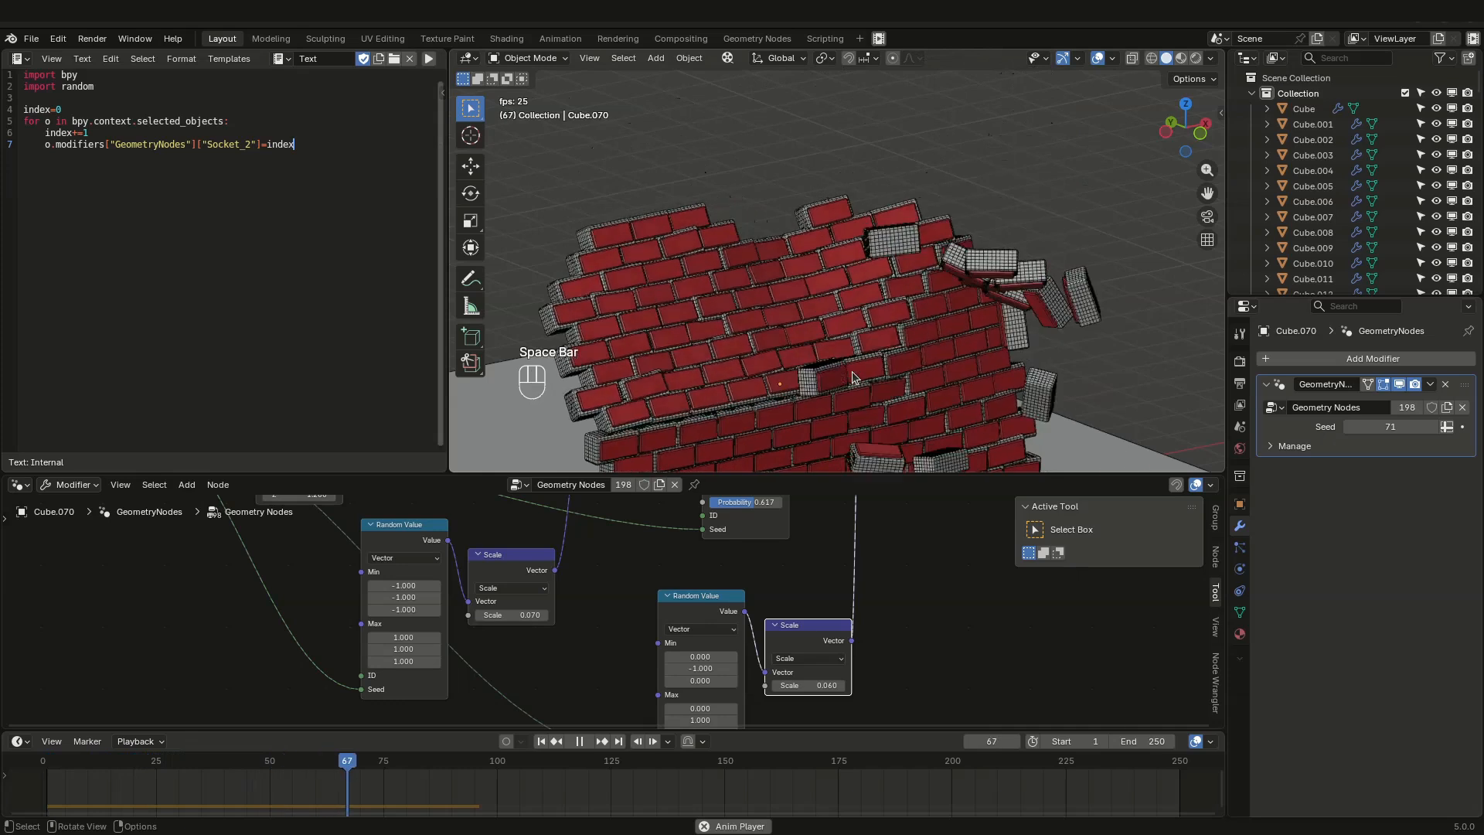
pyautogui.press('space')
pyautogui.scroll(-11, 864, 616)
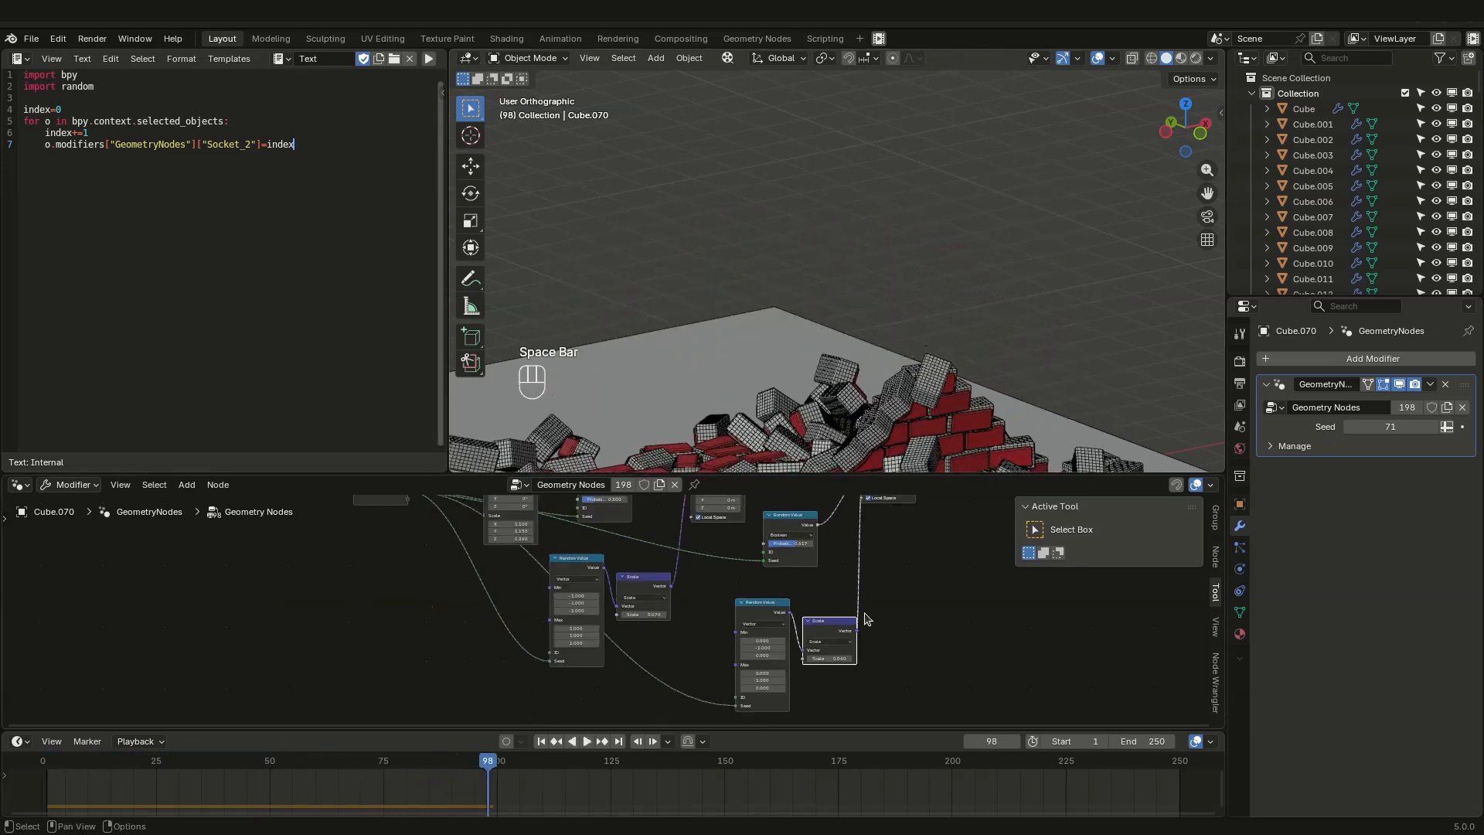
pyautogui.moveTo(892, 583); pyautogui.dragTo(791, 629, button='middle')
pyautogui.scroll(3, 815, 603)
pyautogui.scroll(-1, 821, 602)
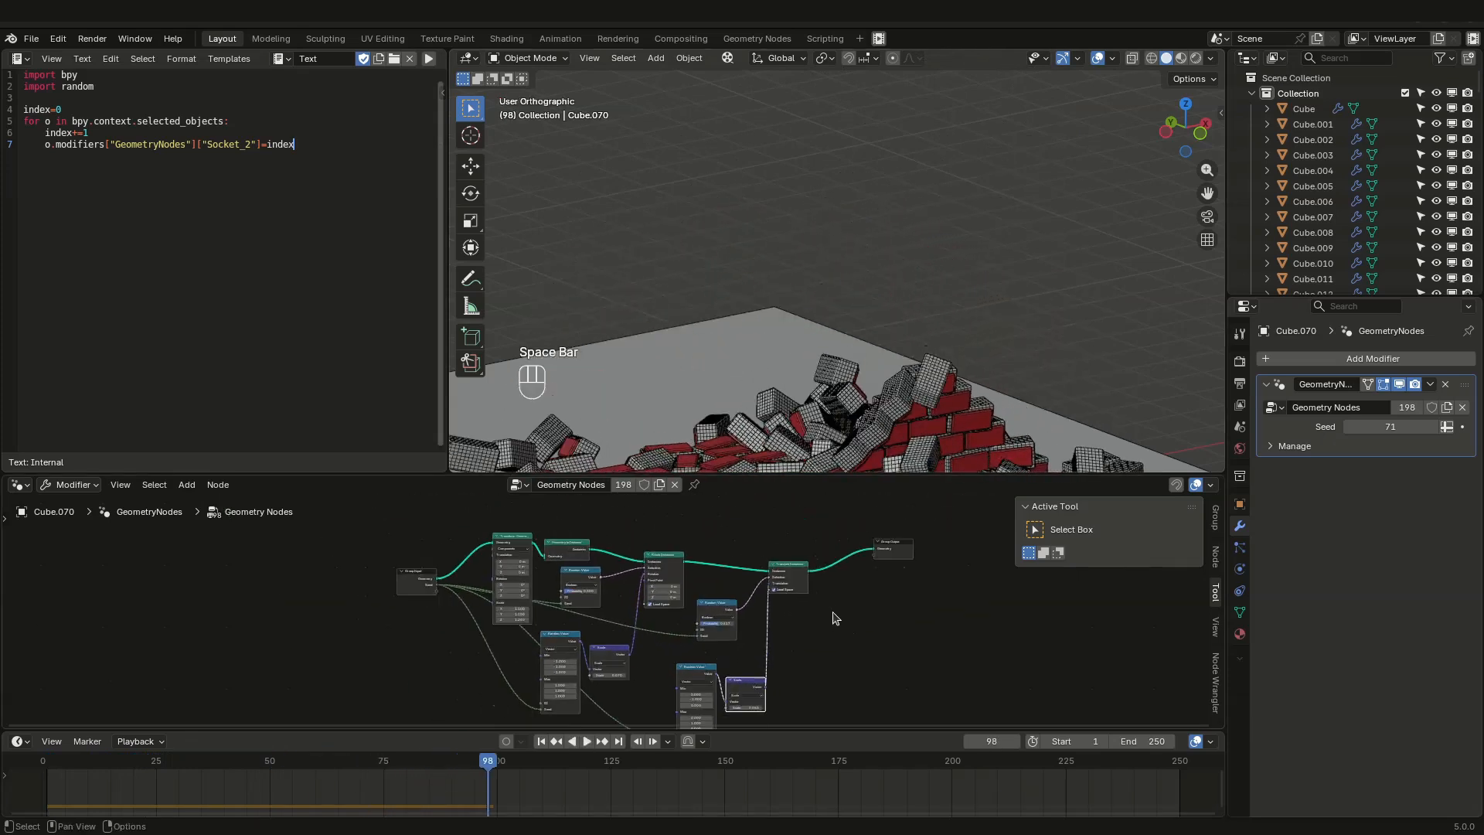
pyautogui.moveTo(425, 577); pyautogui.dragTo(422, 566)
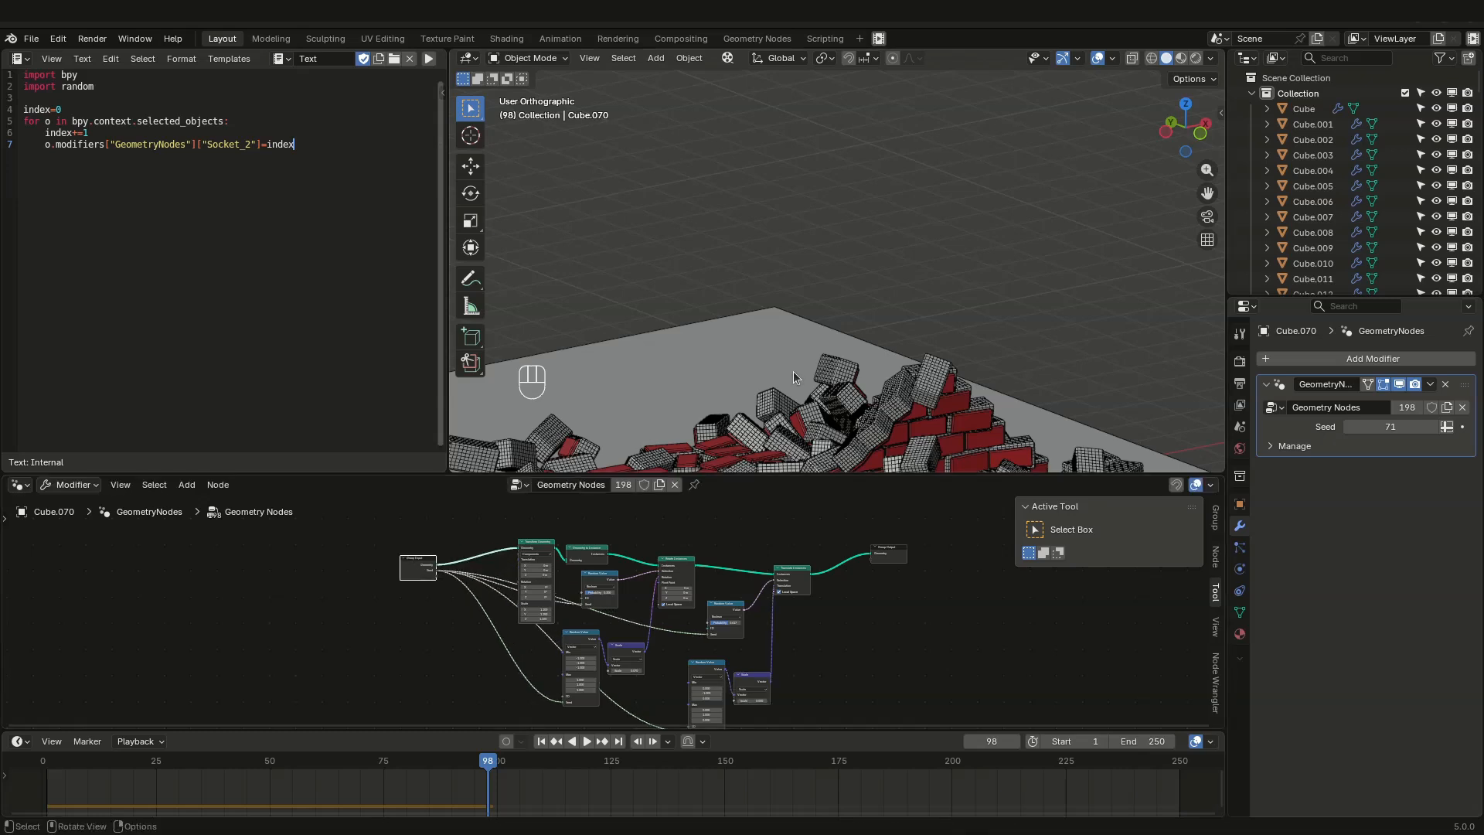
pyautogui.moveTo(207, 765); pyautogui.dragTo(56, 765)
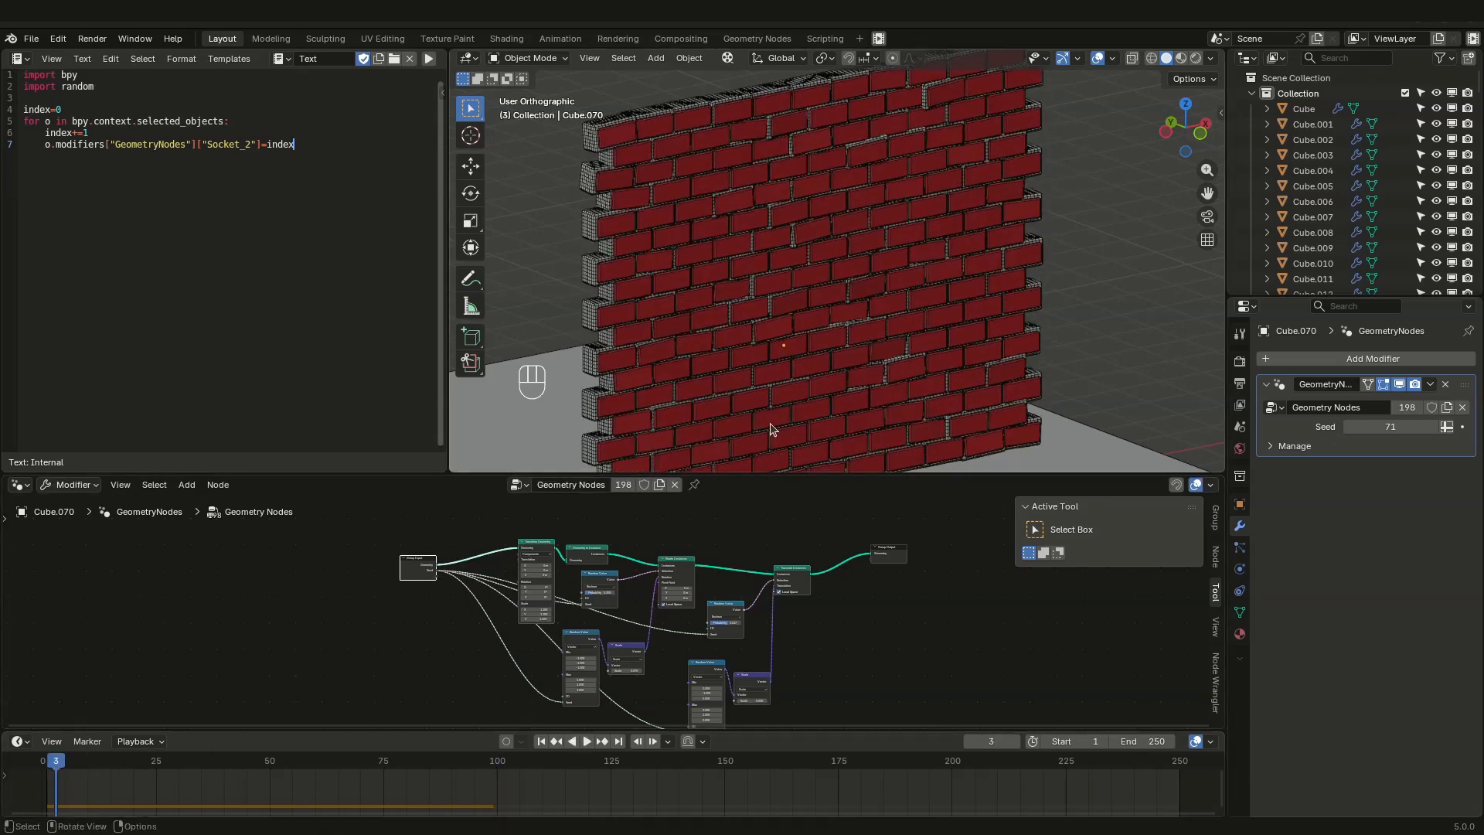
# Step: Add a Switch node above the link between Translate Instances and Group Output
pyautogui.moveTo(697, 556); pyautogui.dragTo(692, 600, button='middle')
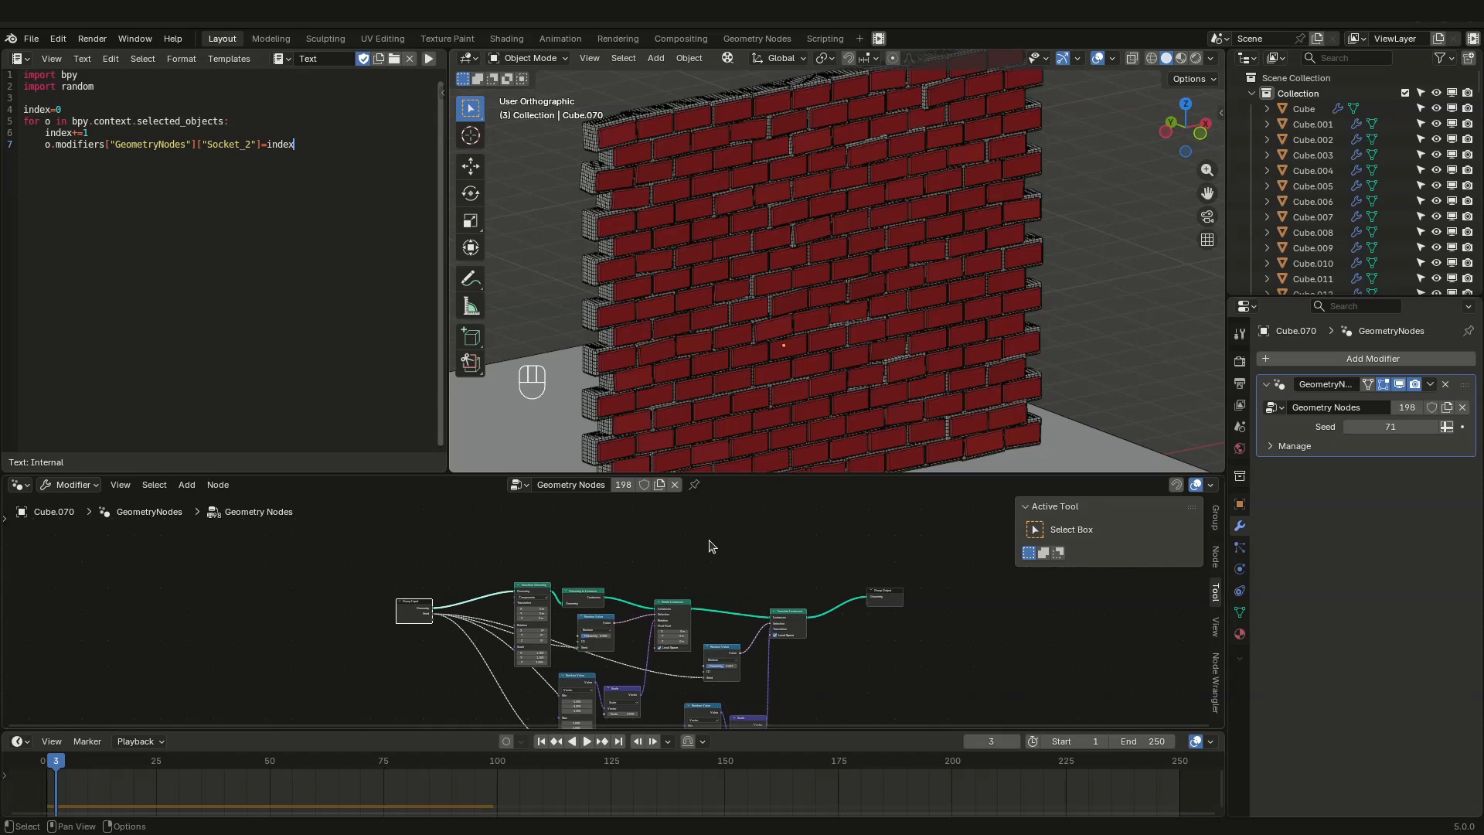
pyautogui.hotkey('shift', 'a')
pyautogui.write('swit')
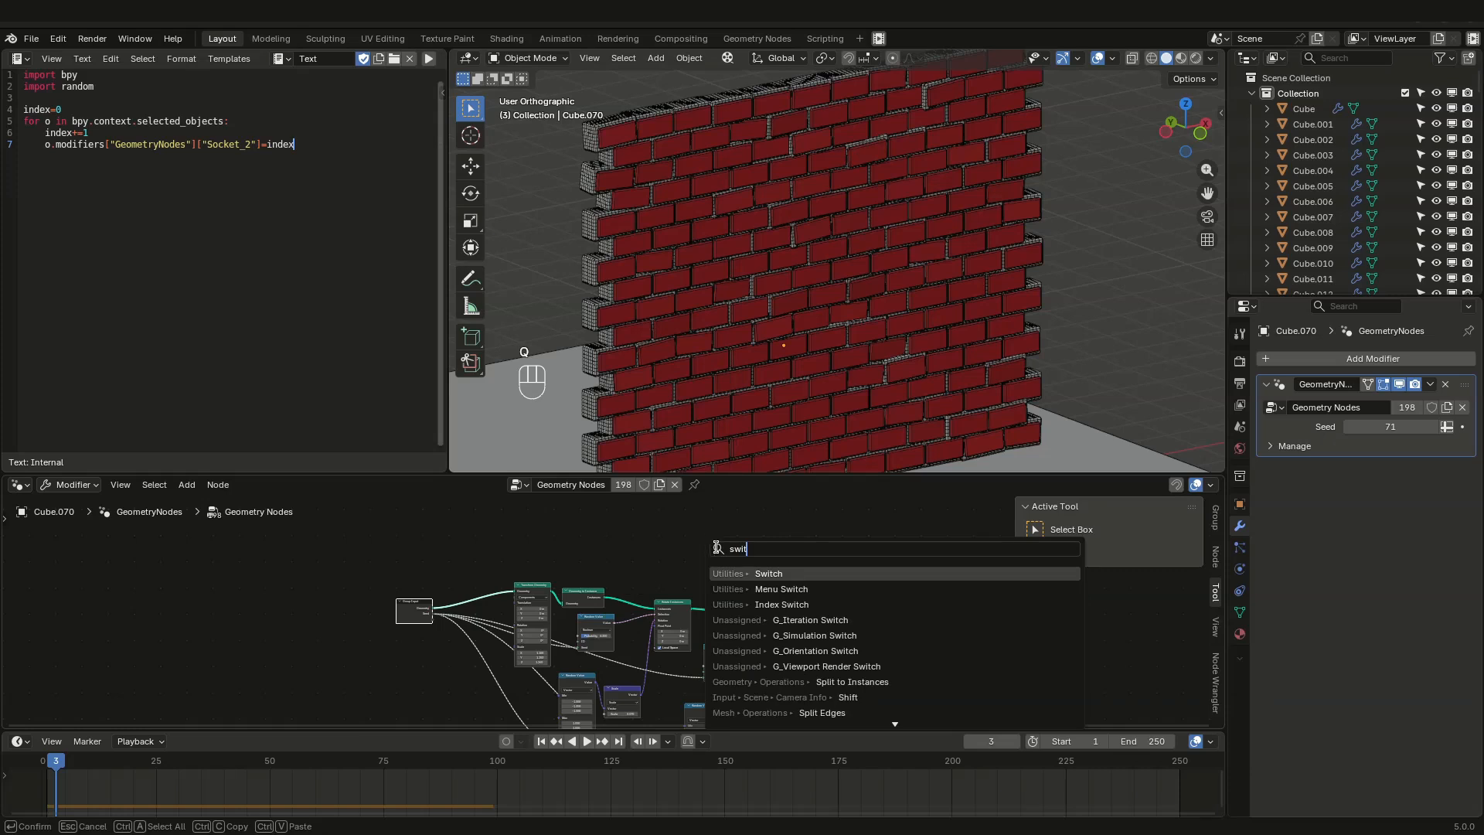
pyautogui.click(757, 573)
pyautogui.click(834, 573)
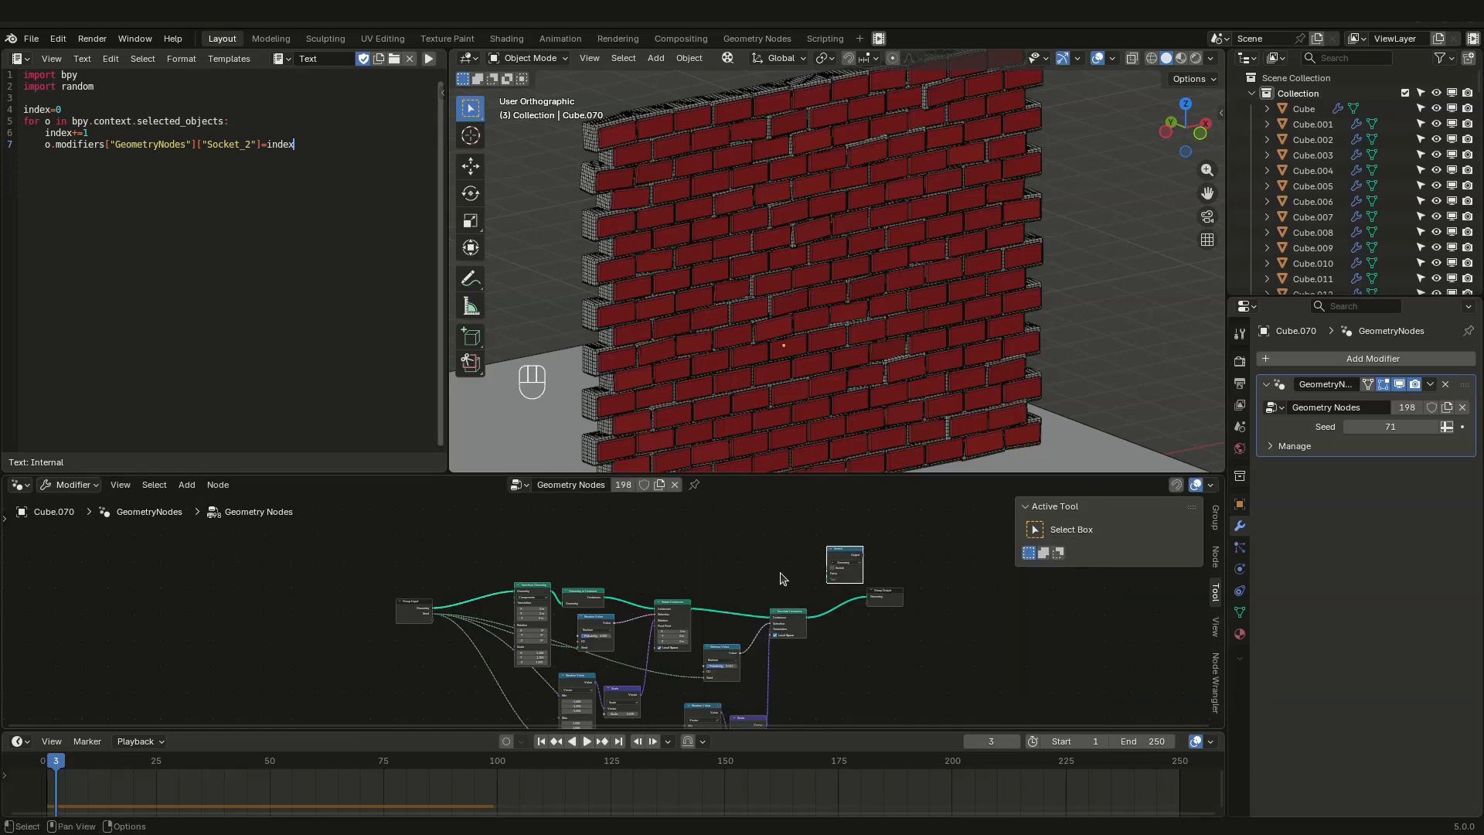
# Step: Connect the Group Input's Geometry to the Switch's False, Translate Instances to True, and the Switch output to Group Output
pyautogui.scroll(5, 433, 607)
pyautogui.moveTo(439, 609); pyautogui.dragTo(205, 612, button='middle')
pyautogui.scroll(1, 204, 612)
pyautogui.moveTo(201, 619); pyautogui.dragTo(826, 562)
pyautogui.moveTo(800, 632); pyautogui.dragTo(828, 573)
pyautogui.moveTo(884, 532); pyautogui.dragTo(944, 589)
# Step: Toggle the Switch node's option to compare the original and randomized bricks, leaving it enabled
pyautogui.scroll(2, 902, 589)
pyautogui.scroll(3, 901, 594)
pyautogui.click(772, 515)
pyautogui.click(772, 515)
pyautogui.moveTo(817, 348)
pyautogui.mouseDown(button='middle')
pyautogui.moveTo(776, 318)
pyautogui.moveTo(822, 323)
pyautogui.mouseUp(button='middle')
pyautogui.scroll(3, 811, 318)
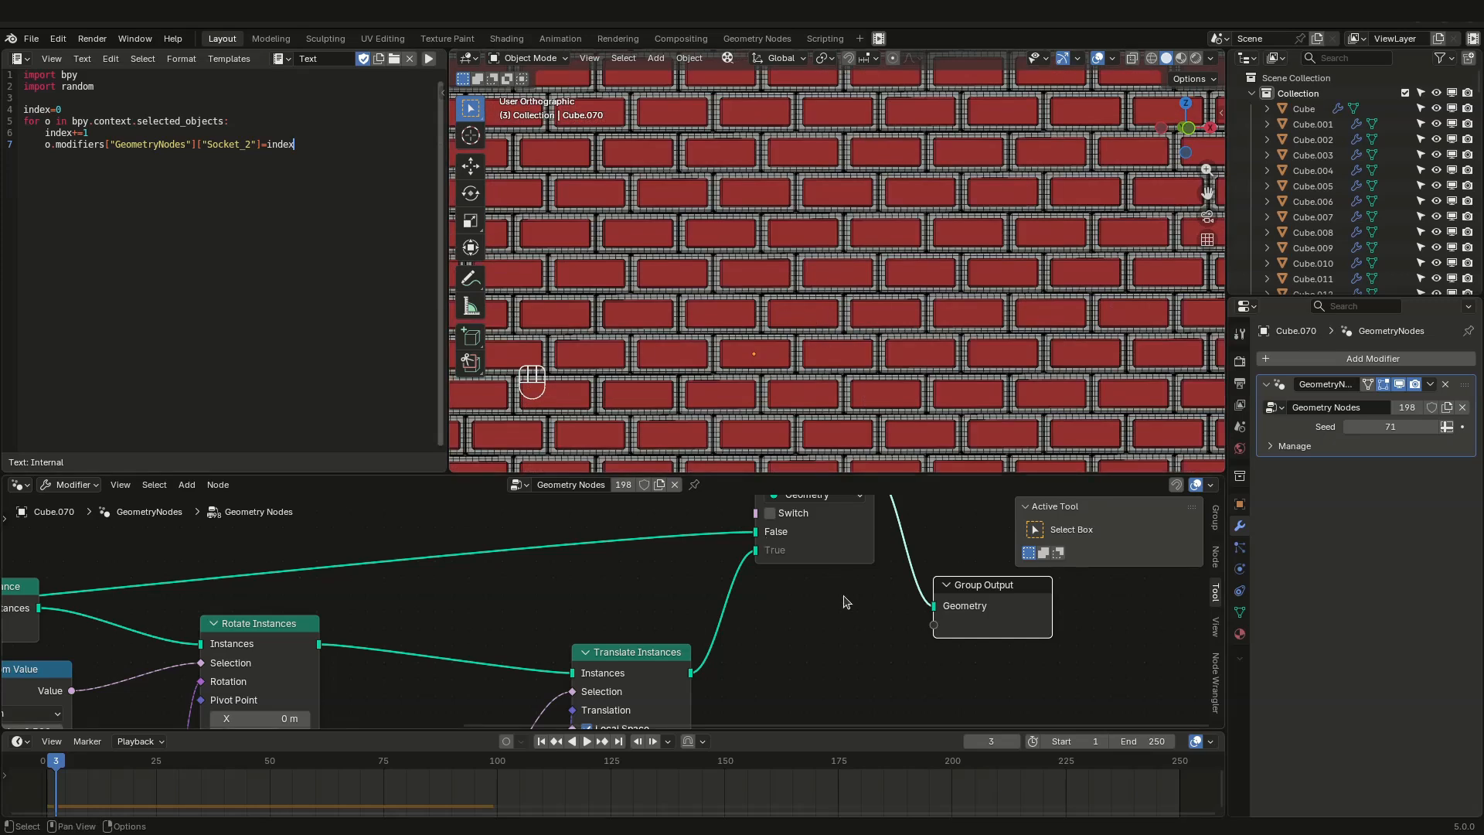
pyautogui.moveTo(844, 601); pyautogui.dragTo(827, 649, button='middle')
pyautogui.click(755, 562)
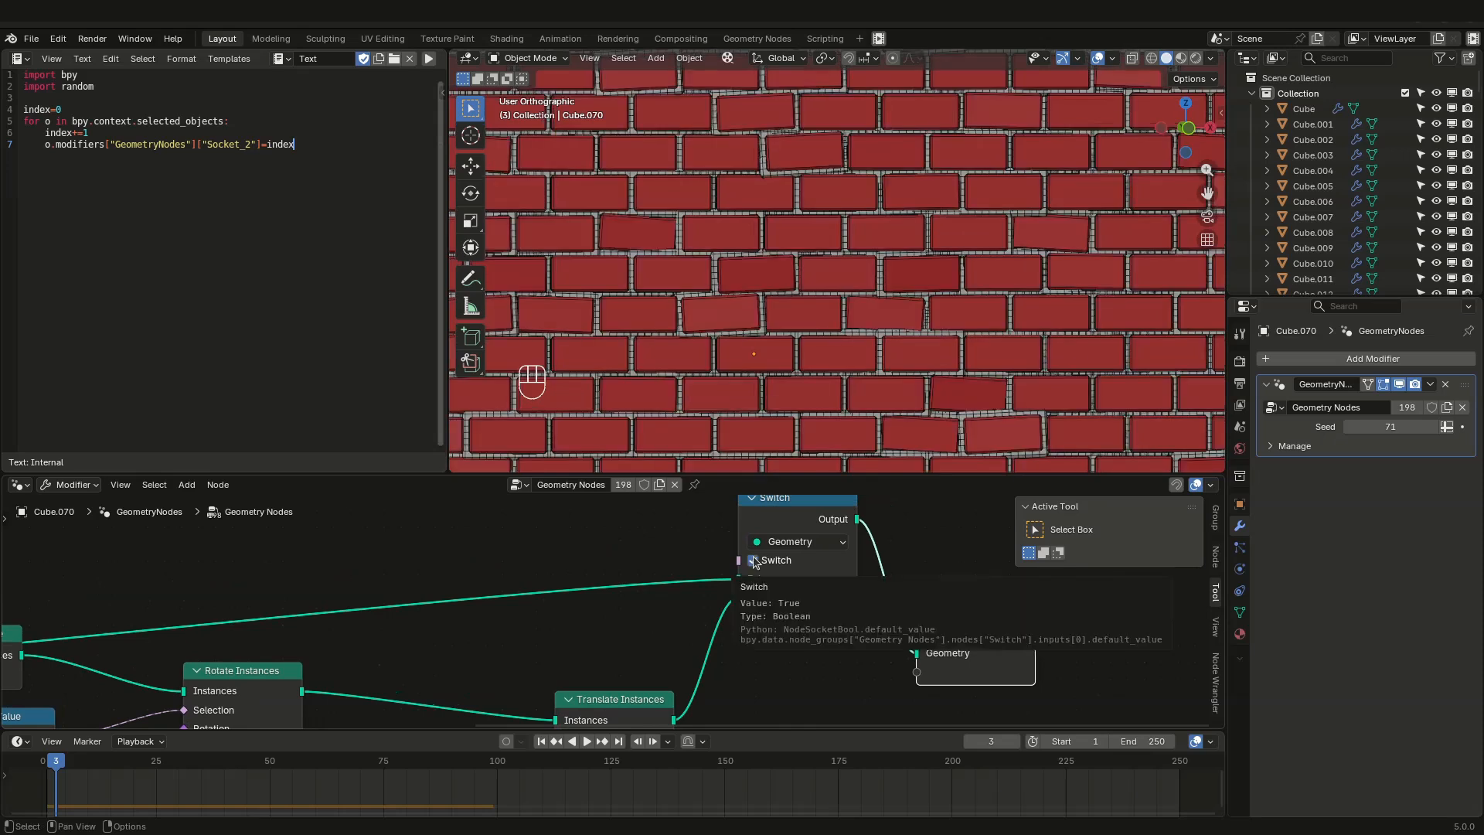
pyautogui.scroll(-5, 755, 384)
pyautogui.moveTo(754, 383)
pyautogui.mouseDown(button='middle')
pyautogui.moveTo(726, 315)
pyautogui.moveTo(758, 341)
pyautogui.moveTo(756, 367)
pyautogui.mouseUp(button='middle')
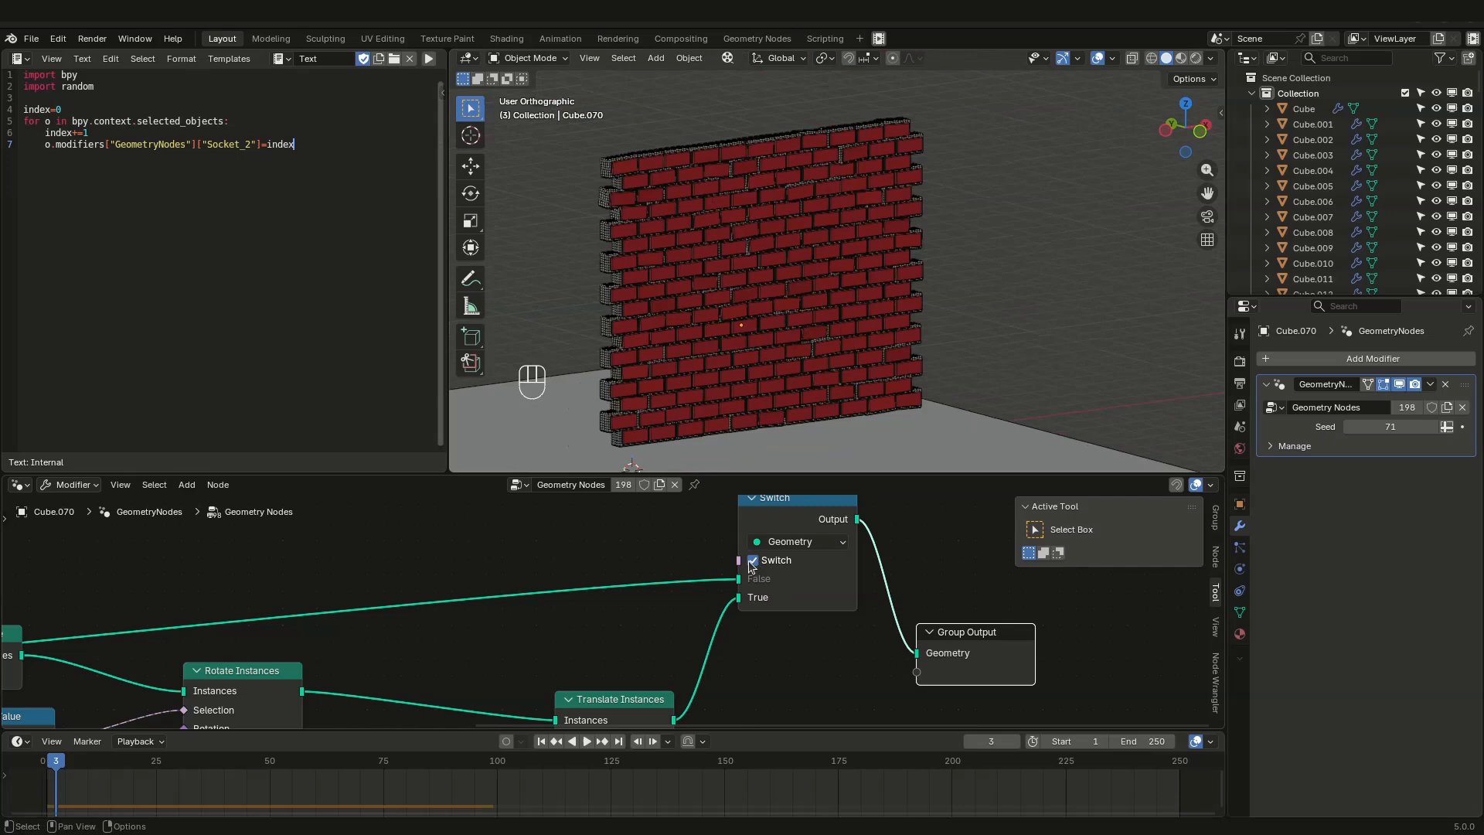
# Step: Play the wall simulation from frame 3 and stop it at frame 58
pyautogui.moveTo(812, 322)
pyautogui.mouseDown(button='middle')
pyautogui.moveTo(704, 313)
pyautogui.moveTo(800, 326)
pyautogui.mouseUp(button='middle')
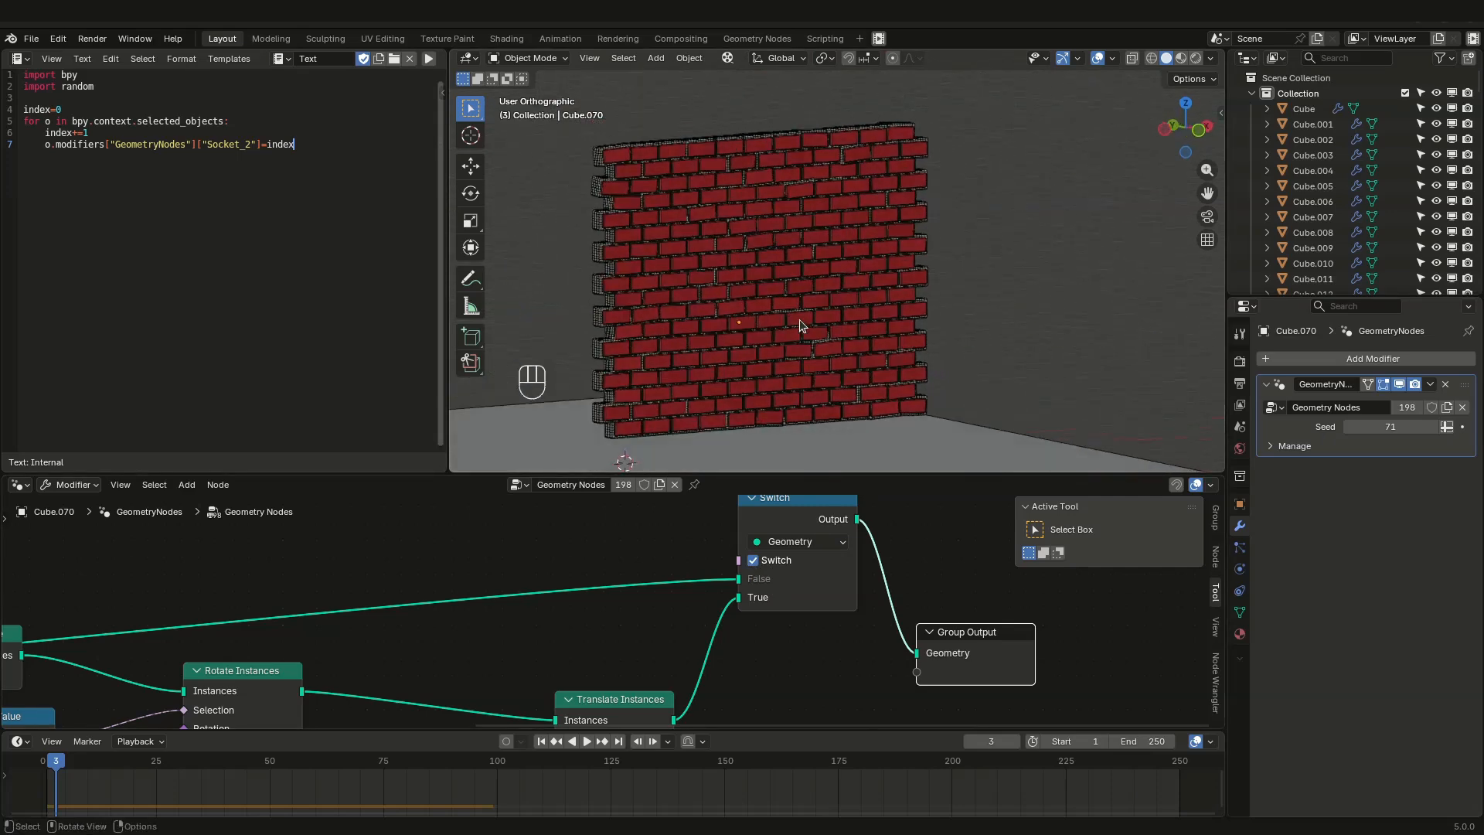
pyautogui.press('space')
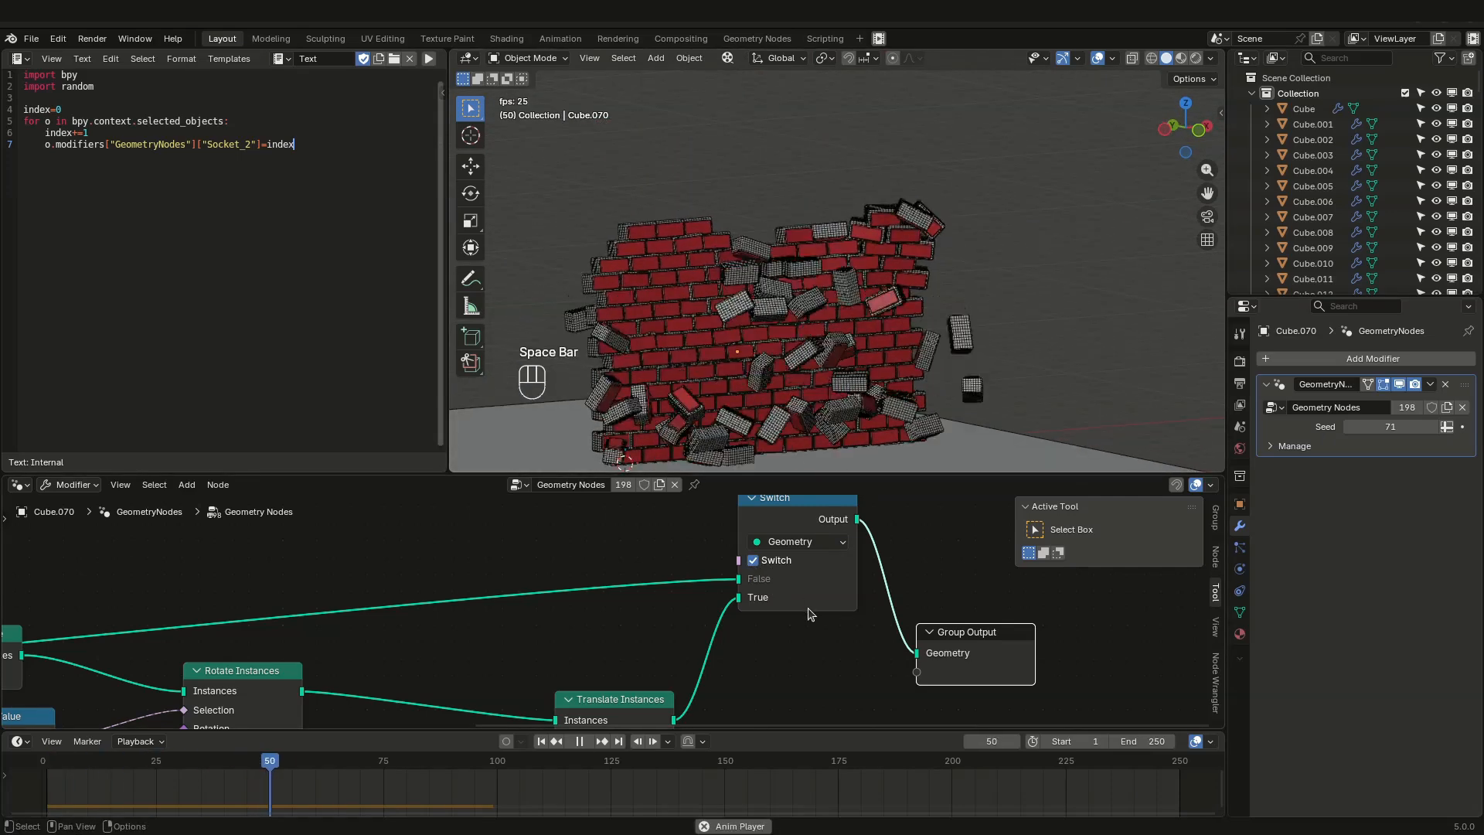
pyautogui.press('space')
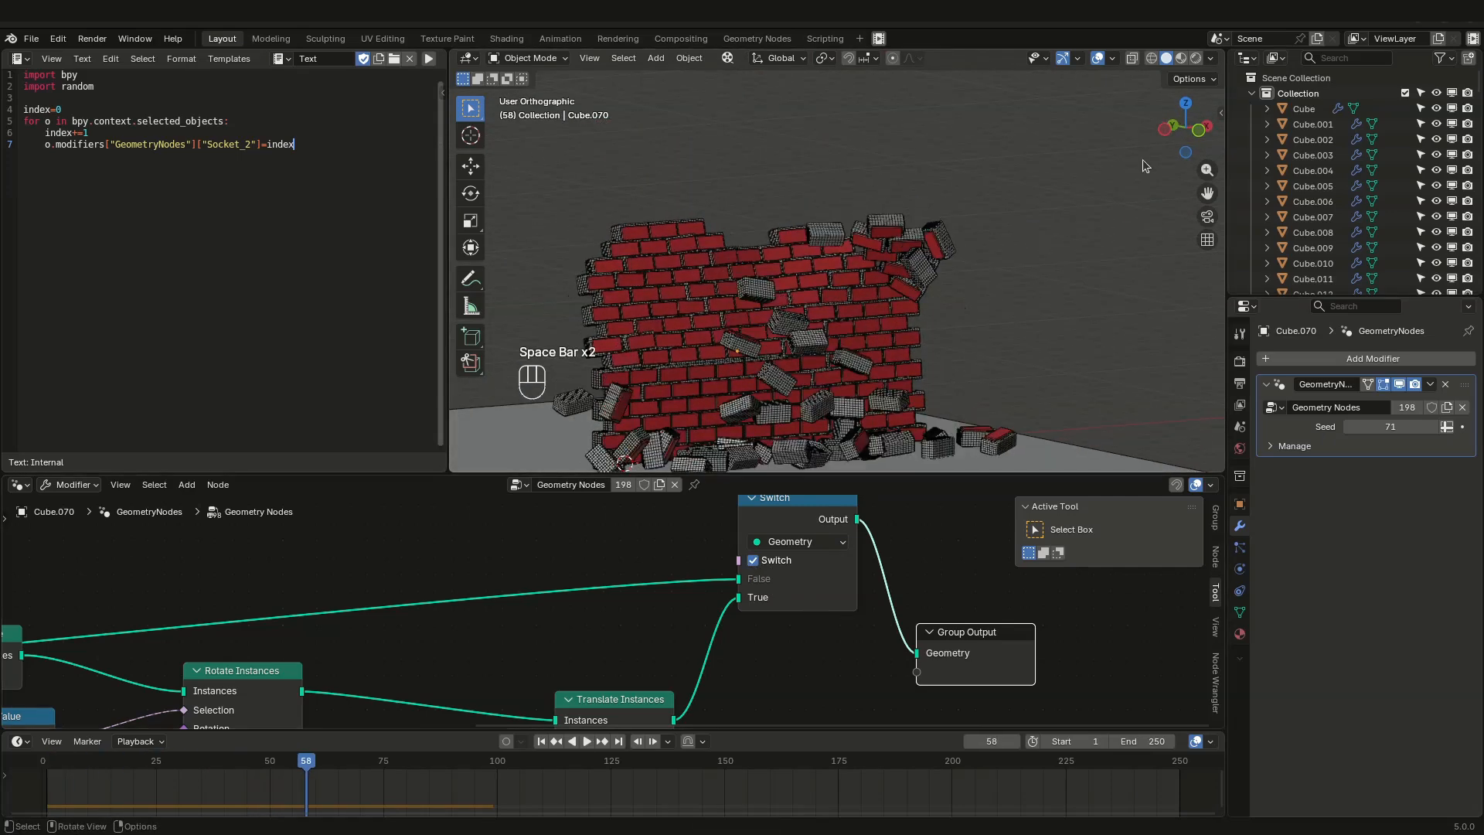
# Step: Use Material Preview shading in the viewport and bring up the cement material in the Shader Editor and material properties
pyautogui.click(1181, 59)
pyautogui.click(19, 485)
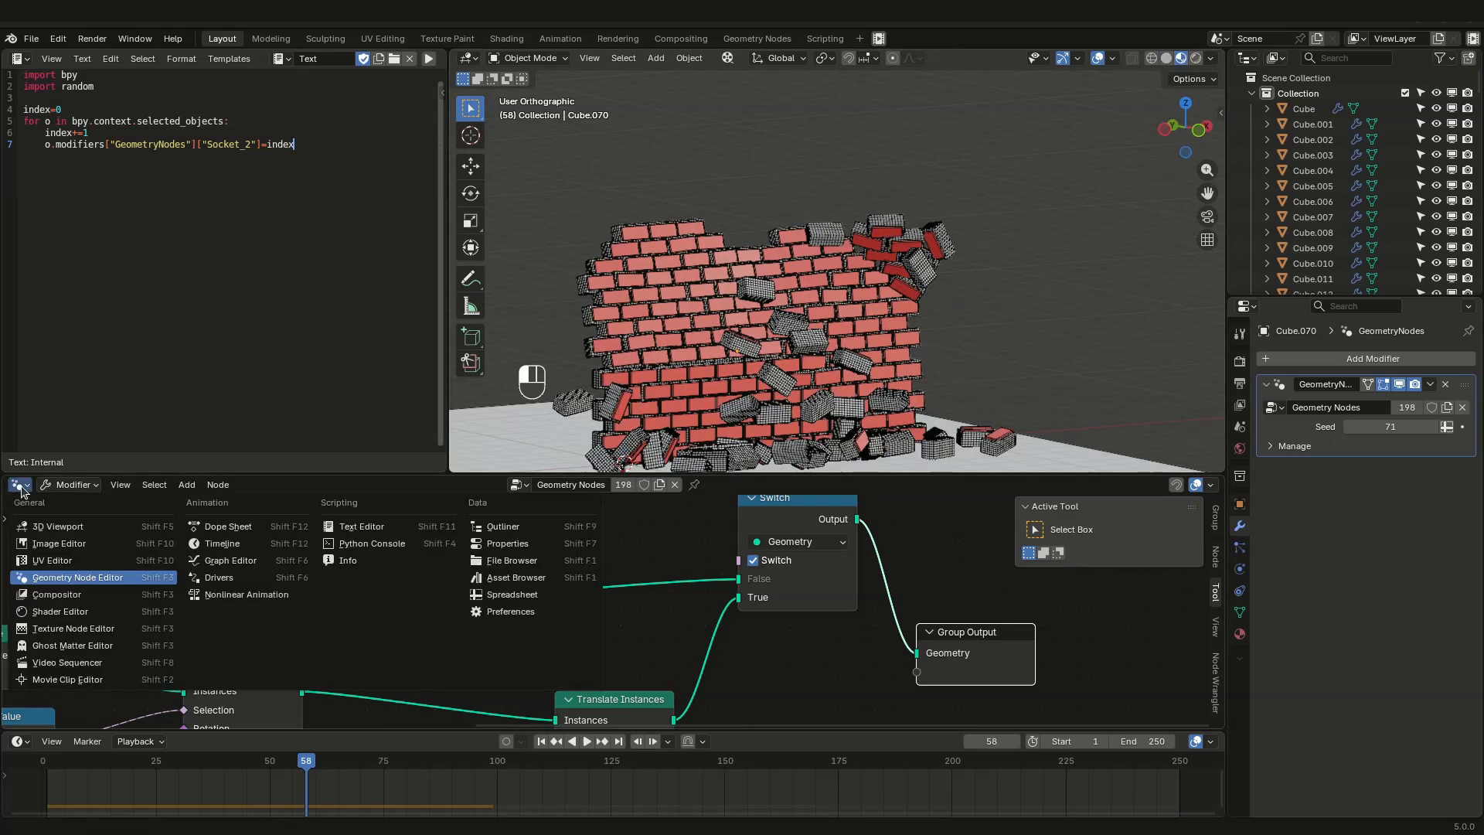
pyautogui.click(61, 611)
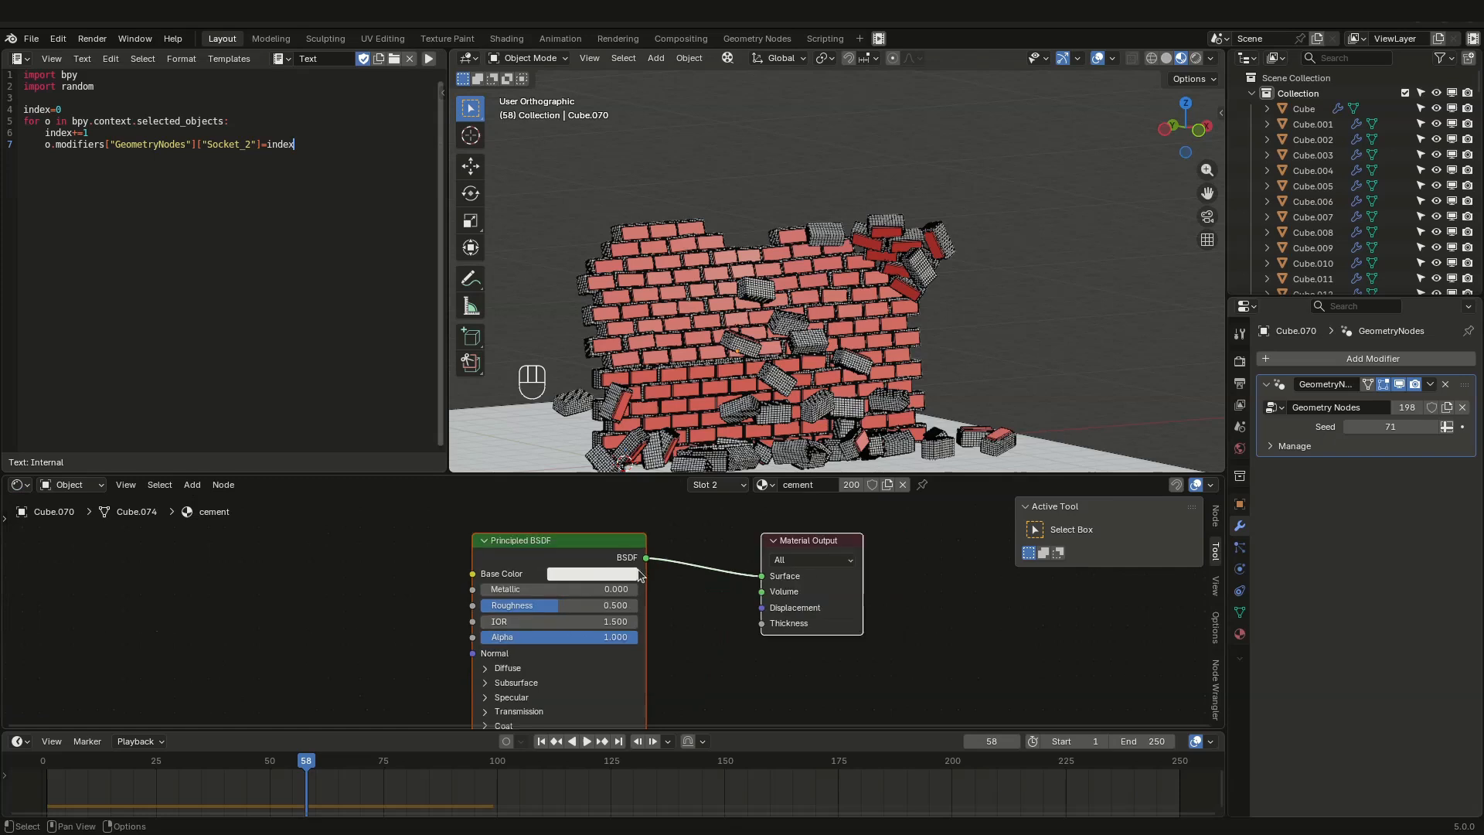
pyautogui.scroll(-3, 650, 579)
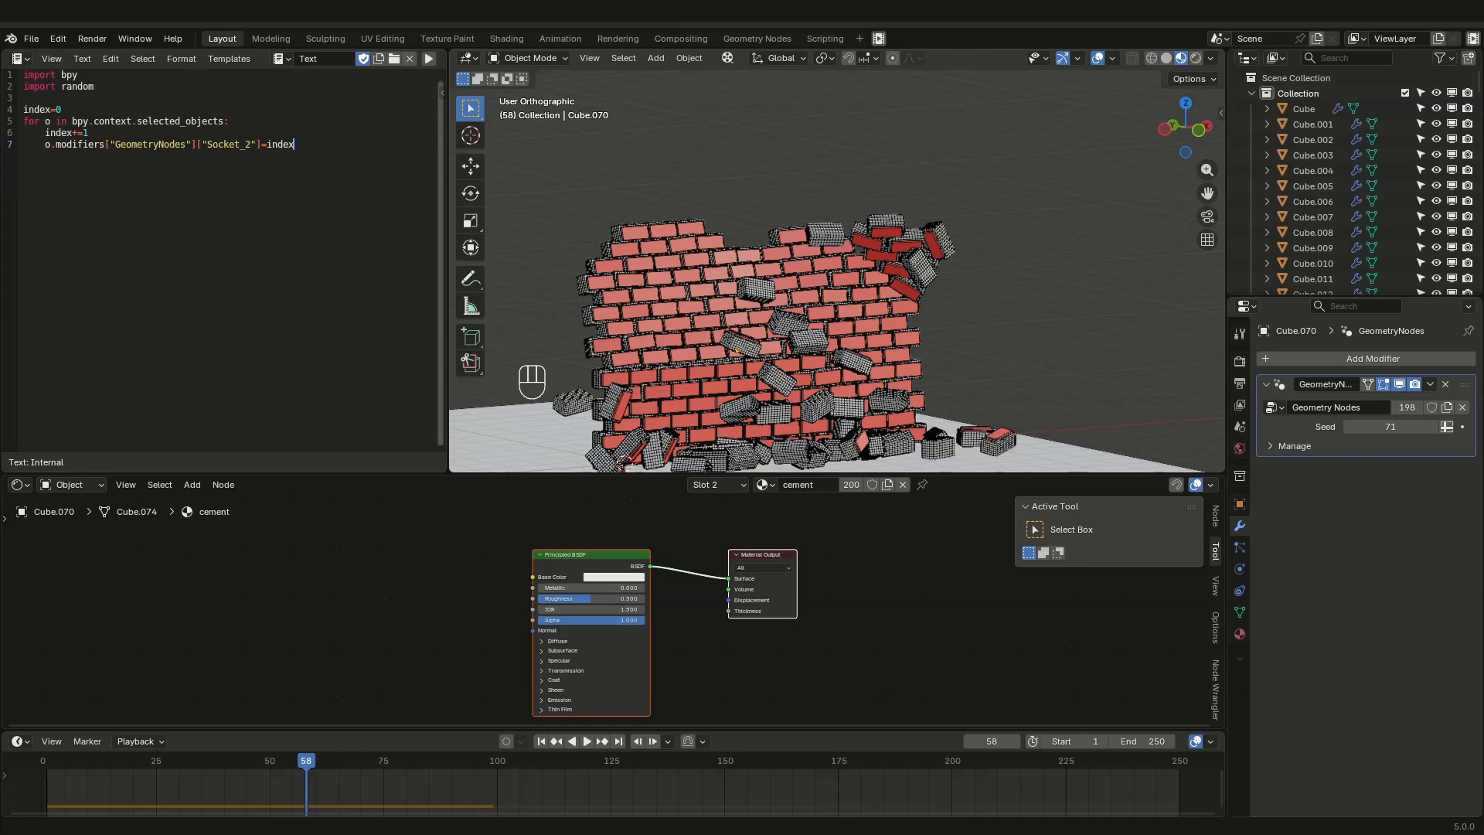
pyautogui.moveTo(511, 583); pyautogui.dragTo(606, 577, button='middle')
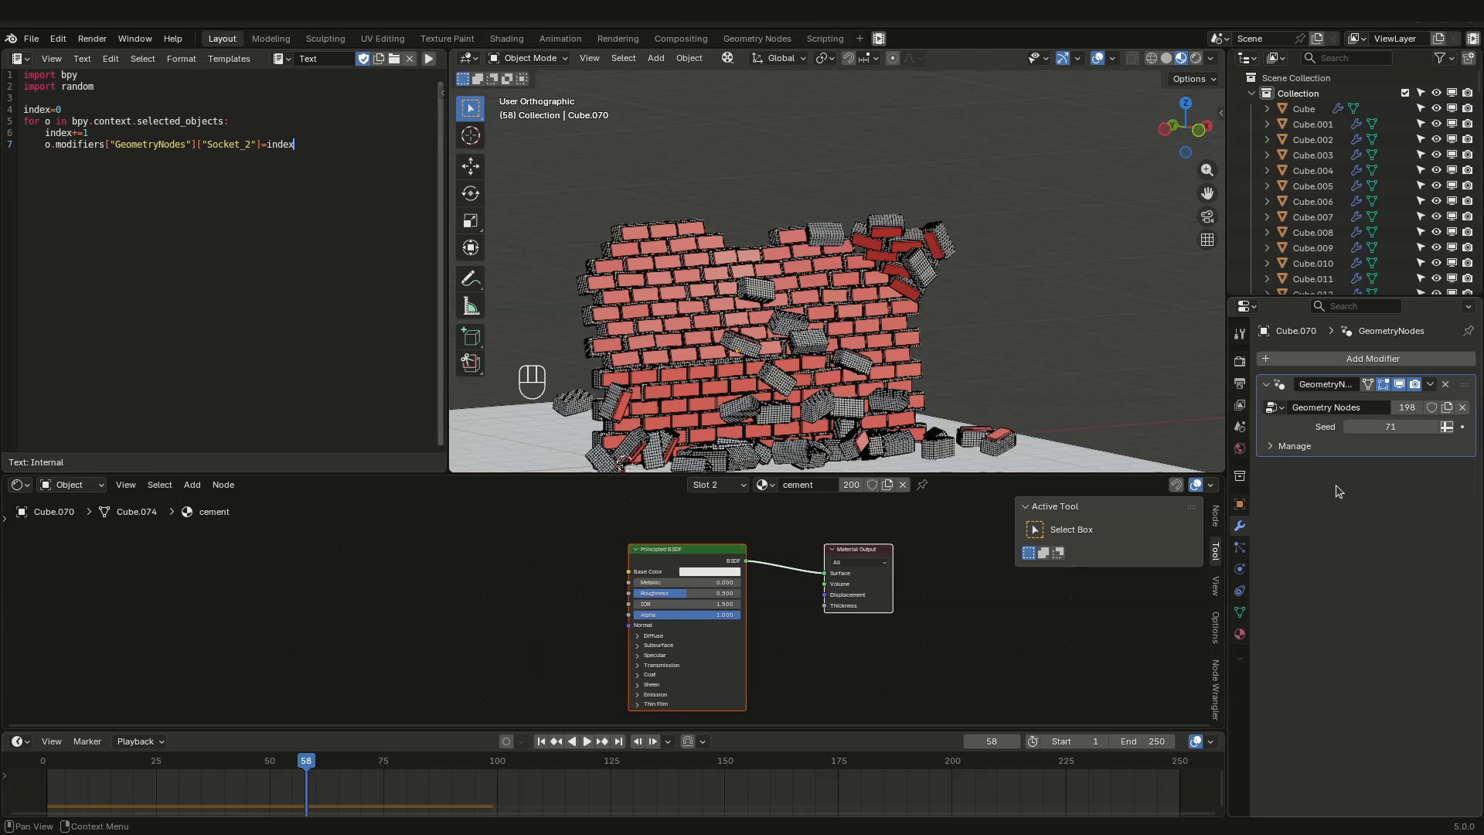
pyautogui.click(1240, 635)
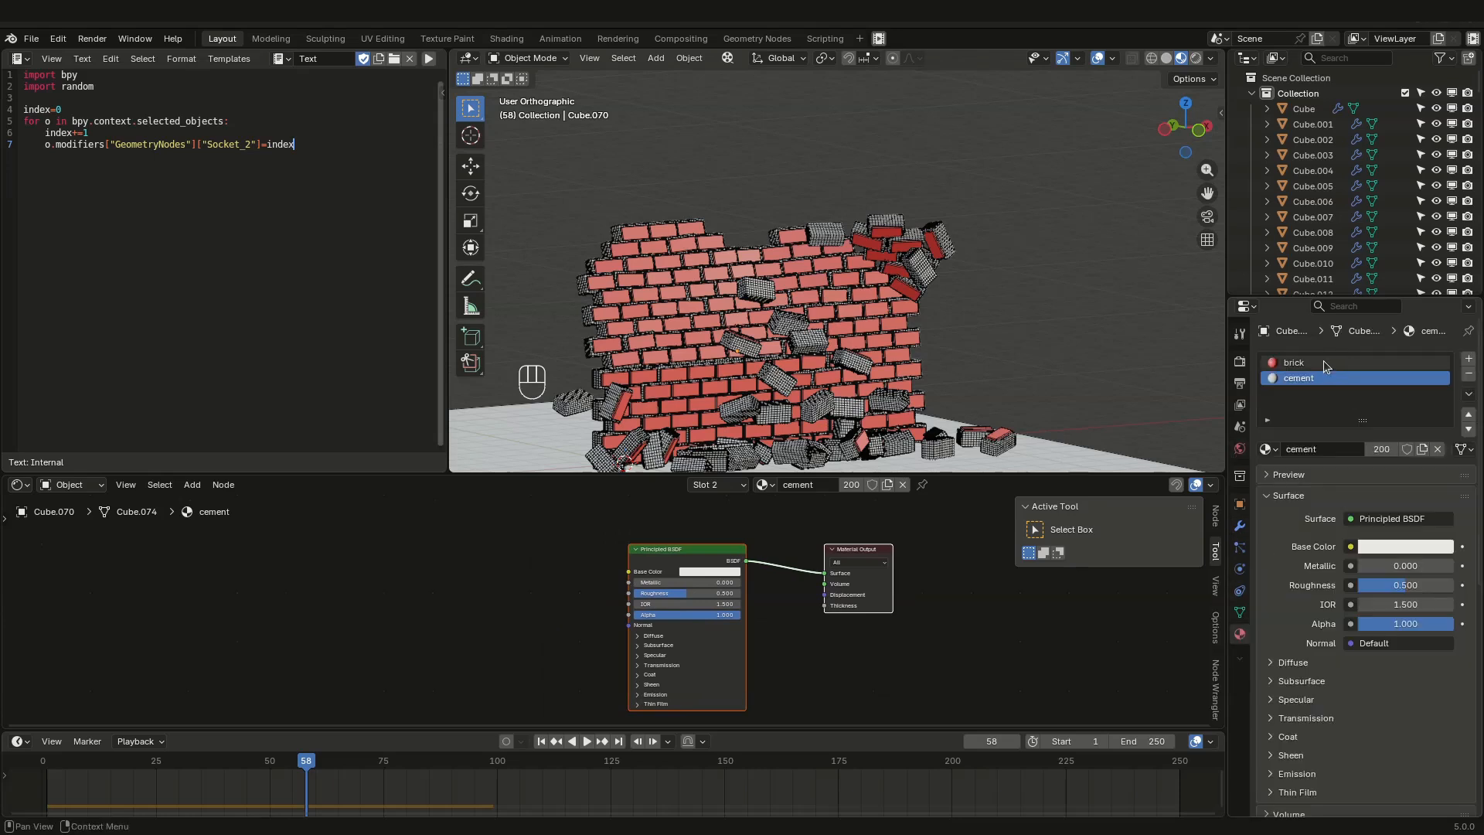
# Step: Bring up the brick material in an enlarged Shader Editor and rewind the timeline to frame -1
pyautogui.click(1323, 361)
pyautogui.moveTo(465, 519); pyautogui.dragTo(571, 693, button='middle')
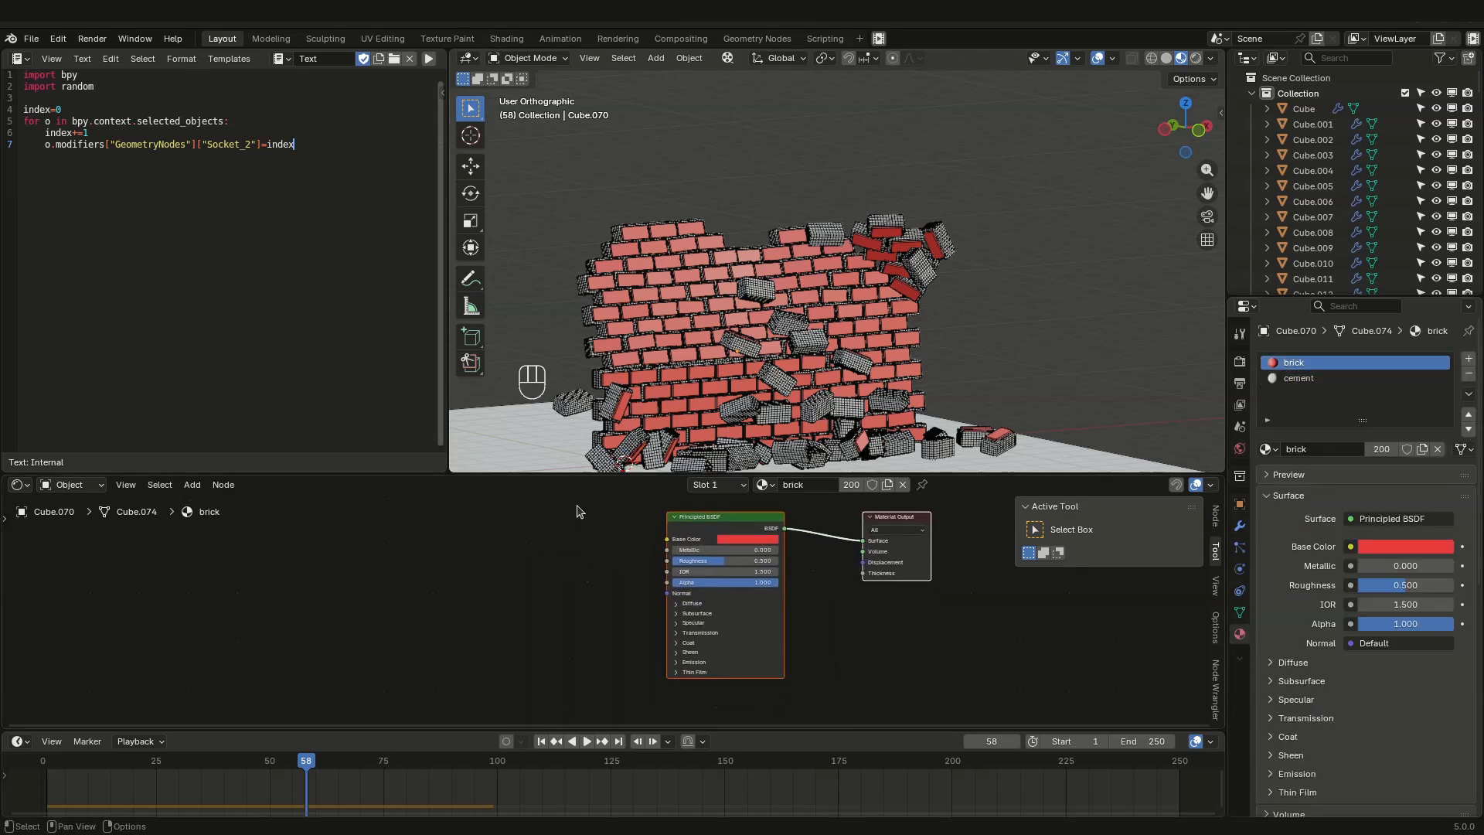
pyautogui.moveTo(578, 473); pyautogui.dragTo(574, 390)
pyautogui.scroll(2, 535, 591)
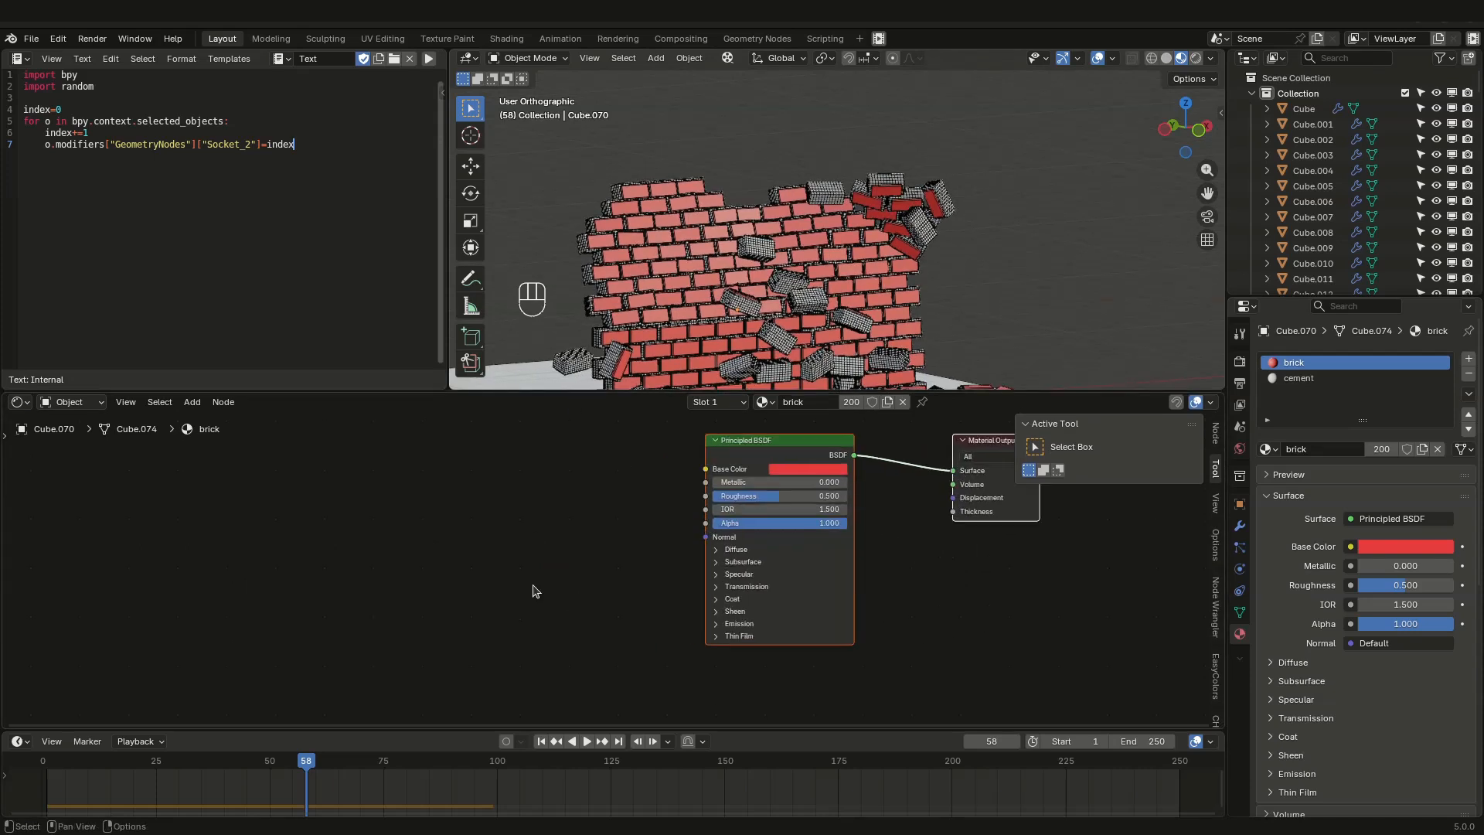
pyautogui.scroll(6, 667, 340)
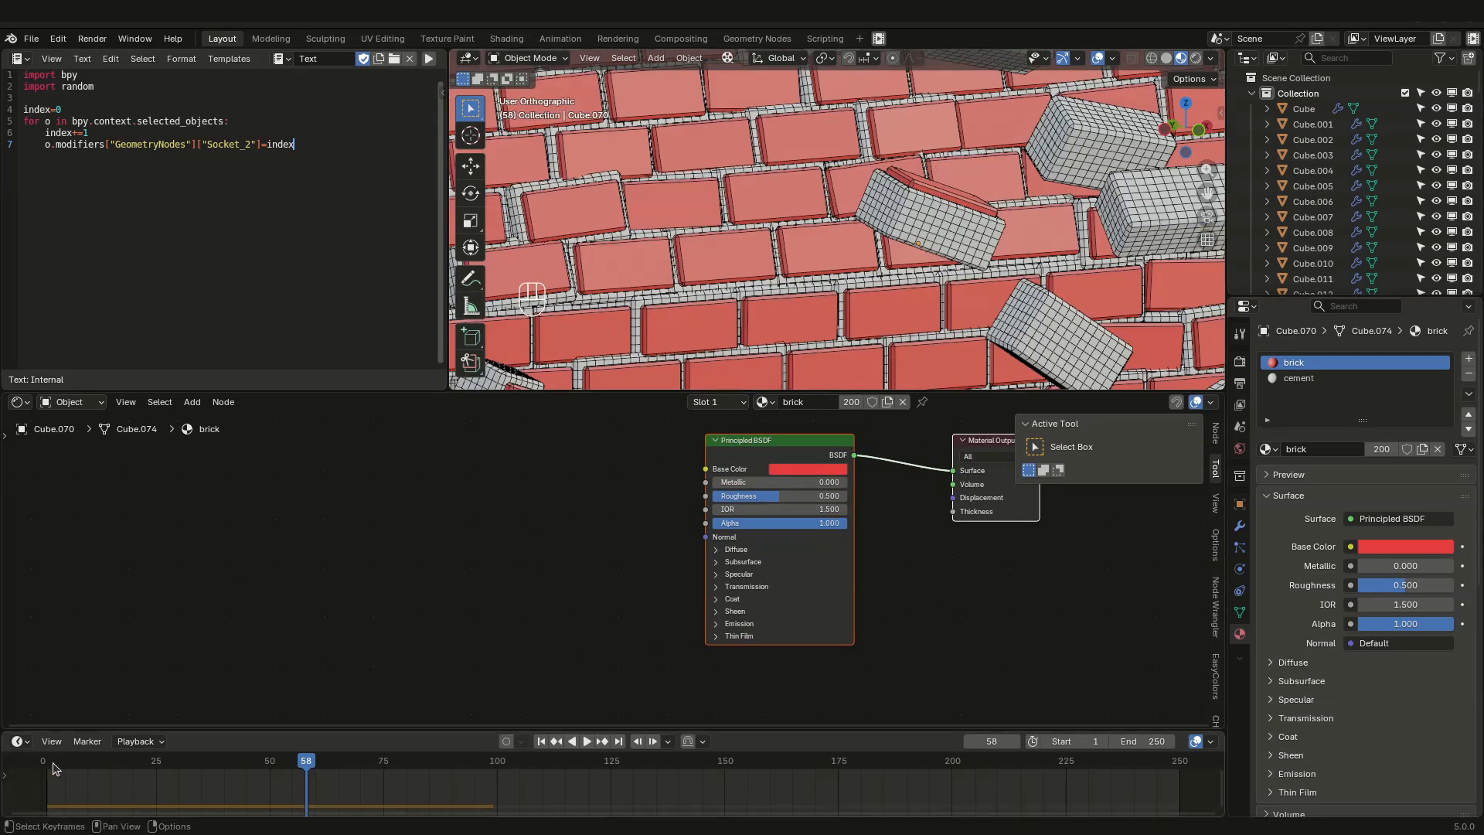
pyautogui.moveTo(56, 768); pyautogui.dragTo(38, 767)
pyautogui.scroll(3, 711, 226)
pyautogui.moveTo(487, 630); pyautogui.dragTo(636, 620, button='middle')
pyautogui.scroll(-1, 584, 608)
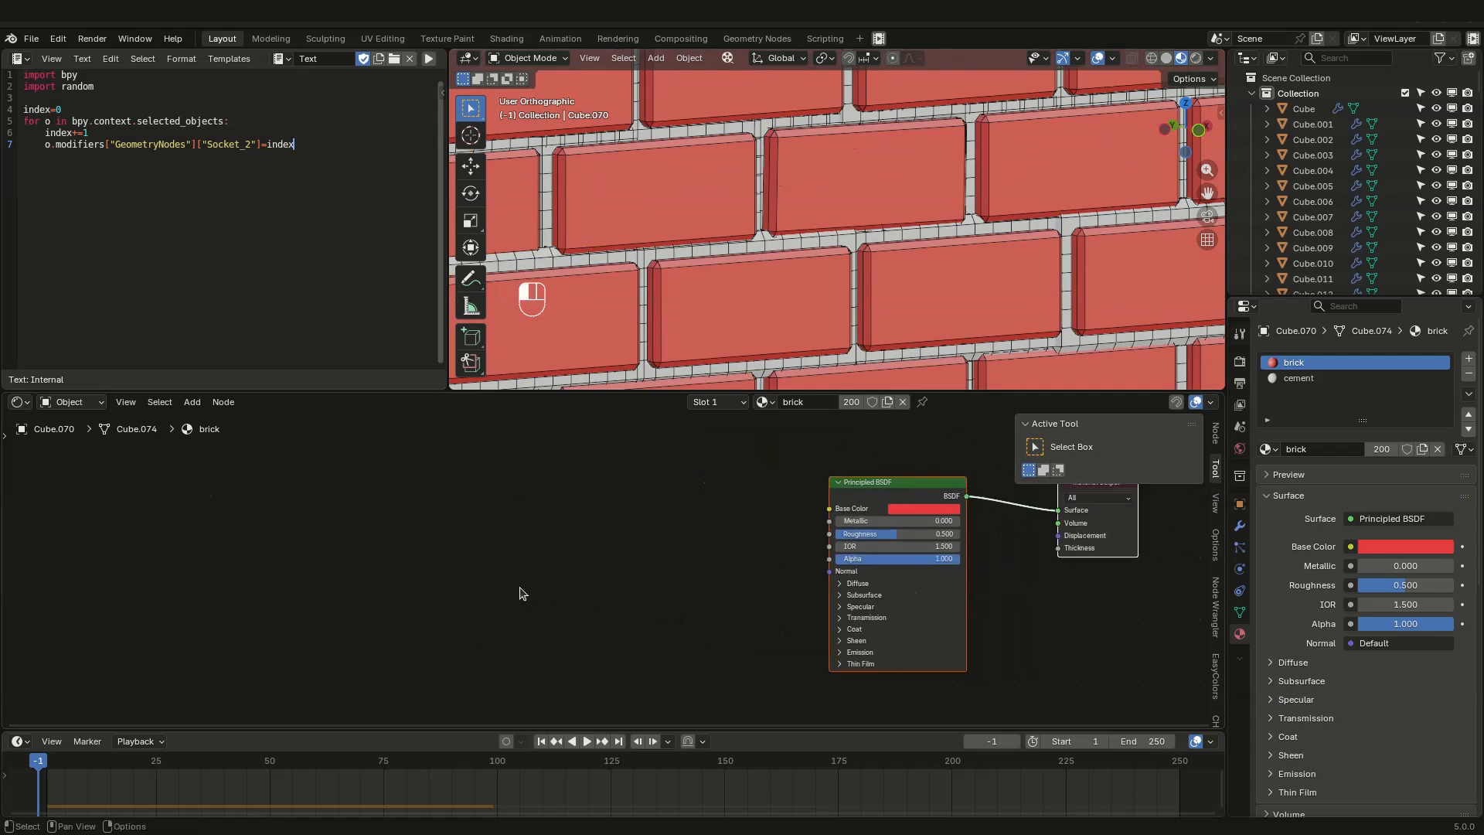
# Step: Add an Object Info node well ahead of the Principled BSDF in the brick material
pyautogui.hotkey('shift', 'a')
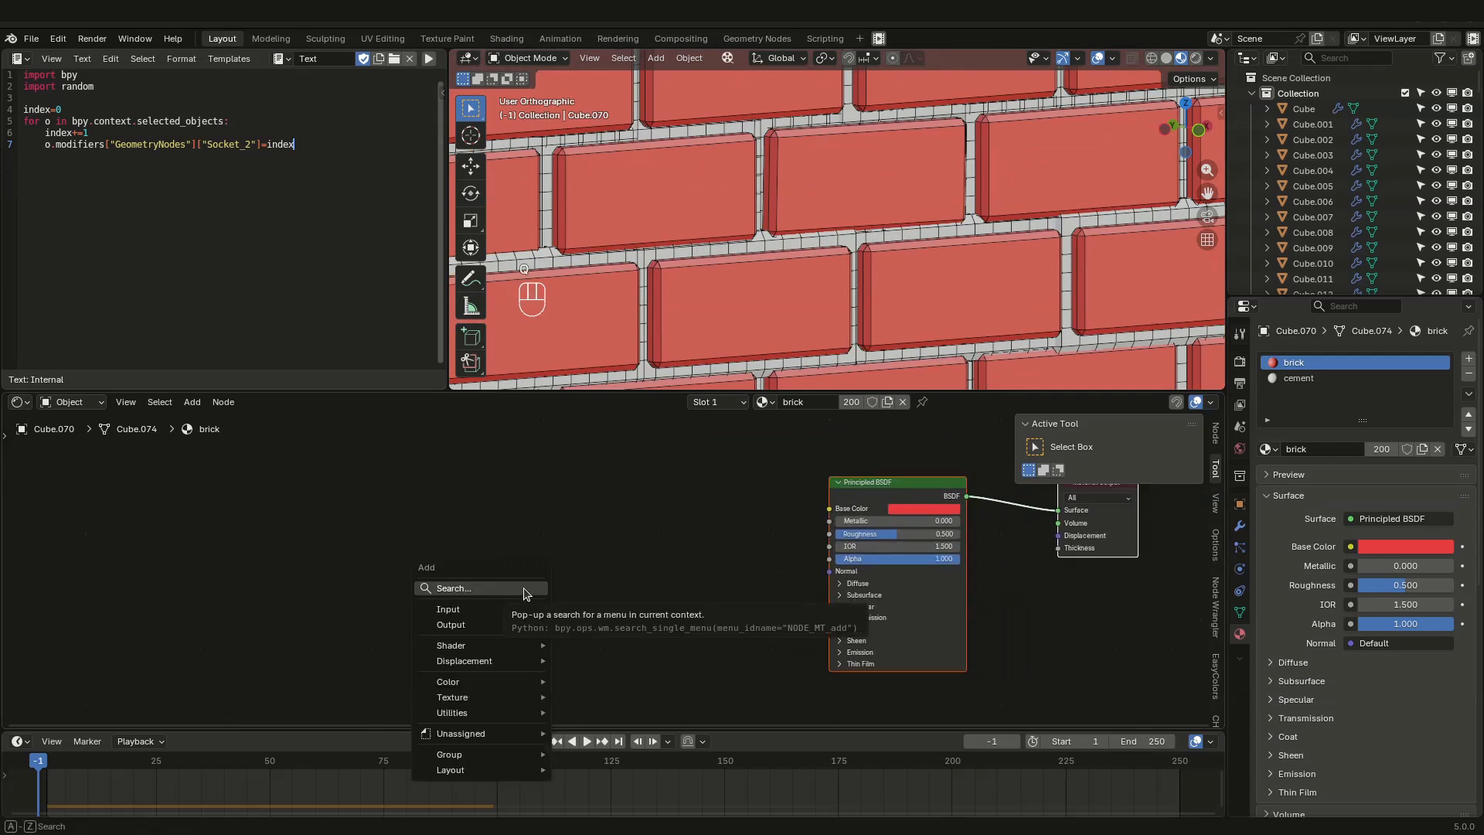
pyautogui.click(523, 589)
pyautogui.write('obj')
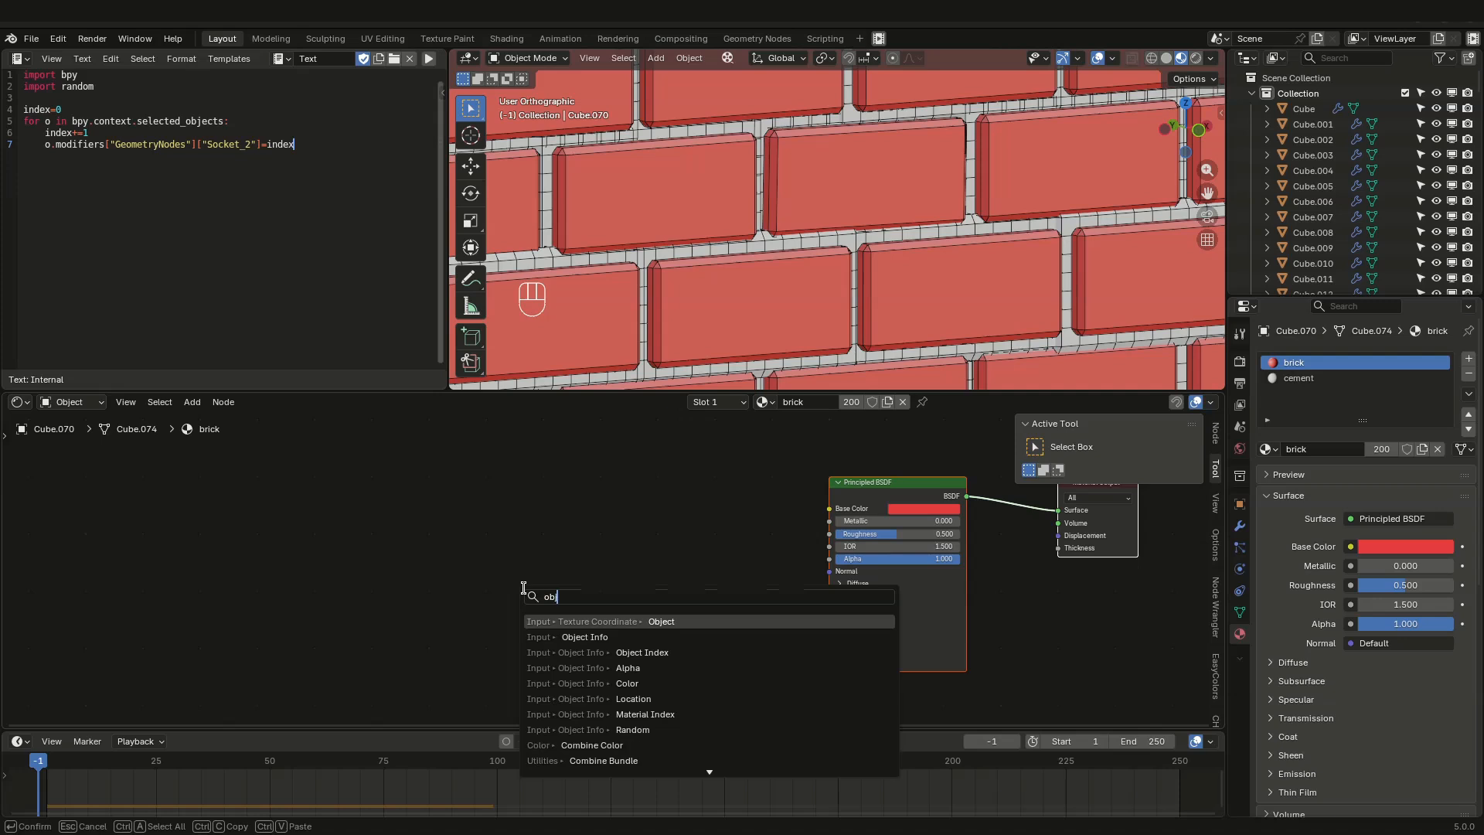
pyautogui.press('Down')
pyautogui.press('Return')
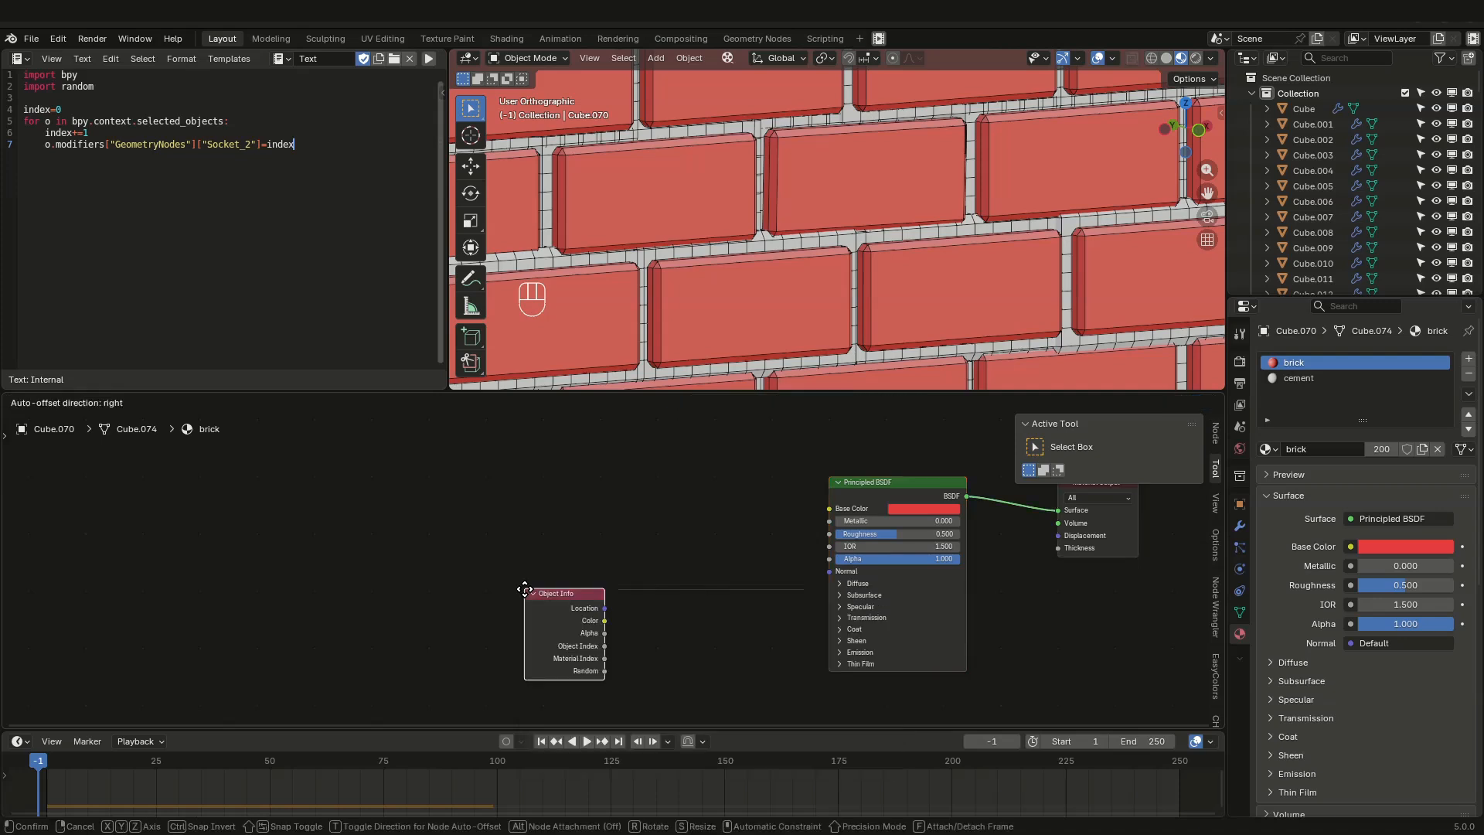
pyautogui.click(275, 493)
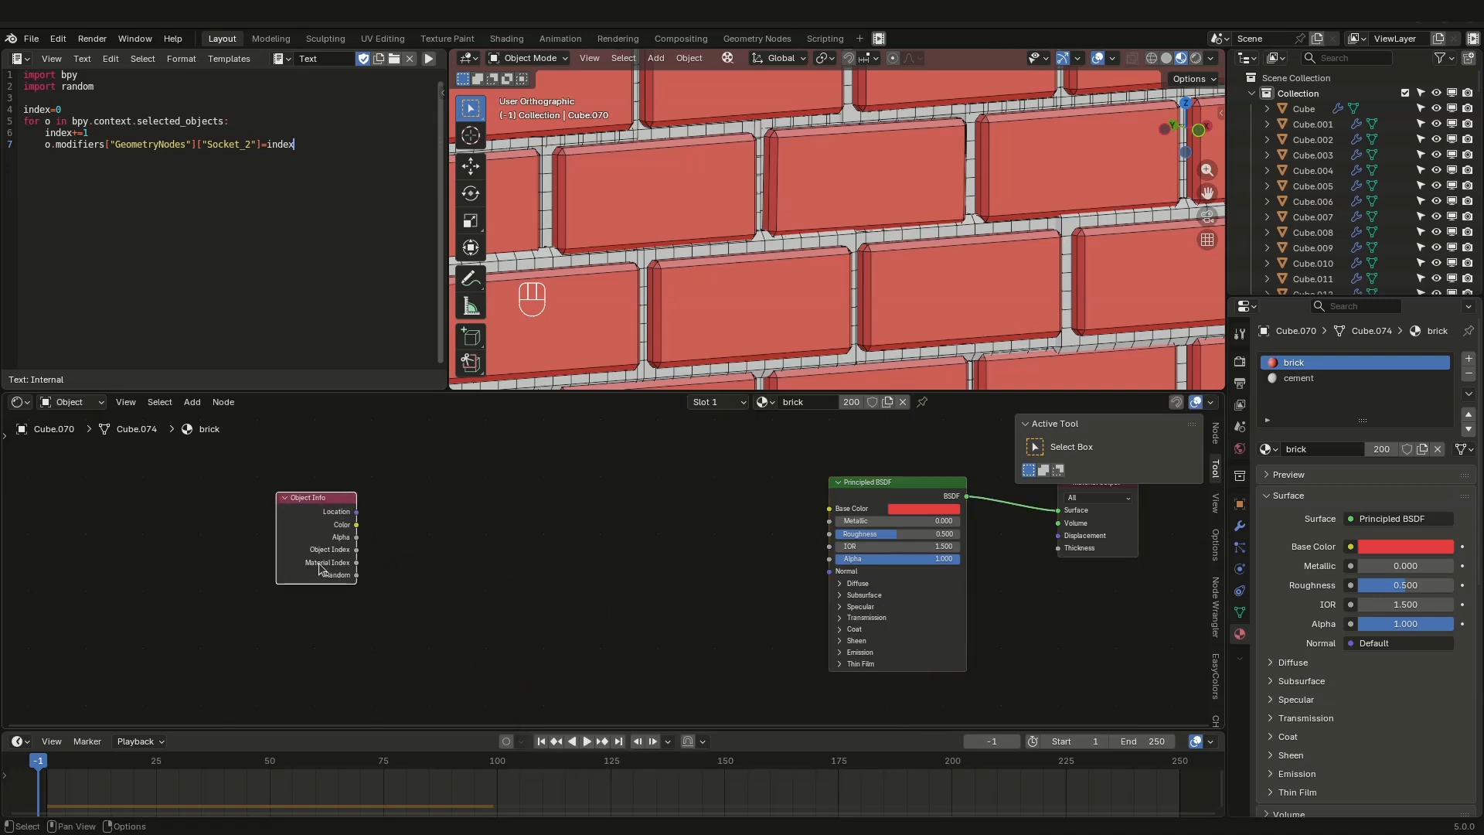
# Step: Preview the Object Info node's Random output on the bricks by routing it to the Material Output's Surface
pyautogui.scroll(2, 321, 568)
pyautogui.scroll(-2, 369, 585)
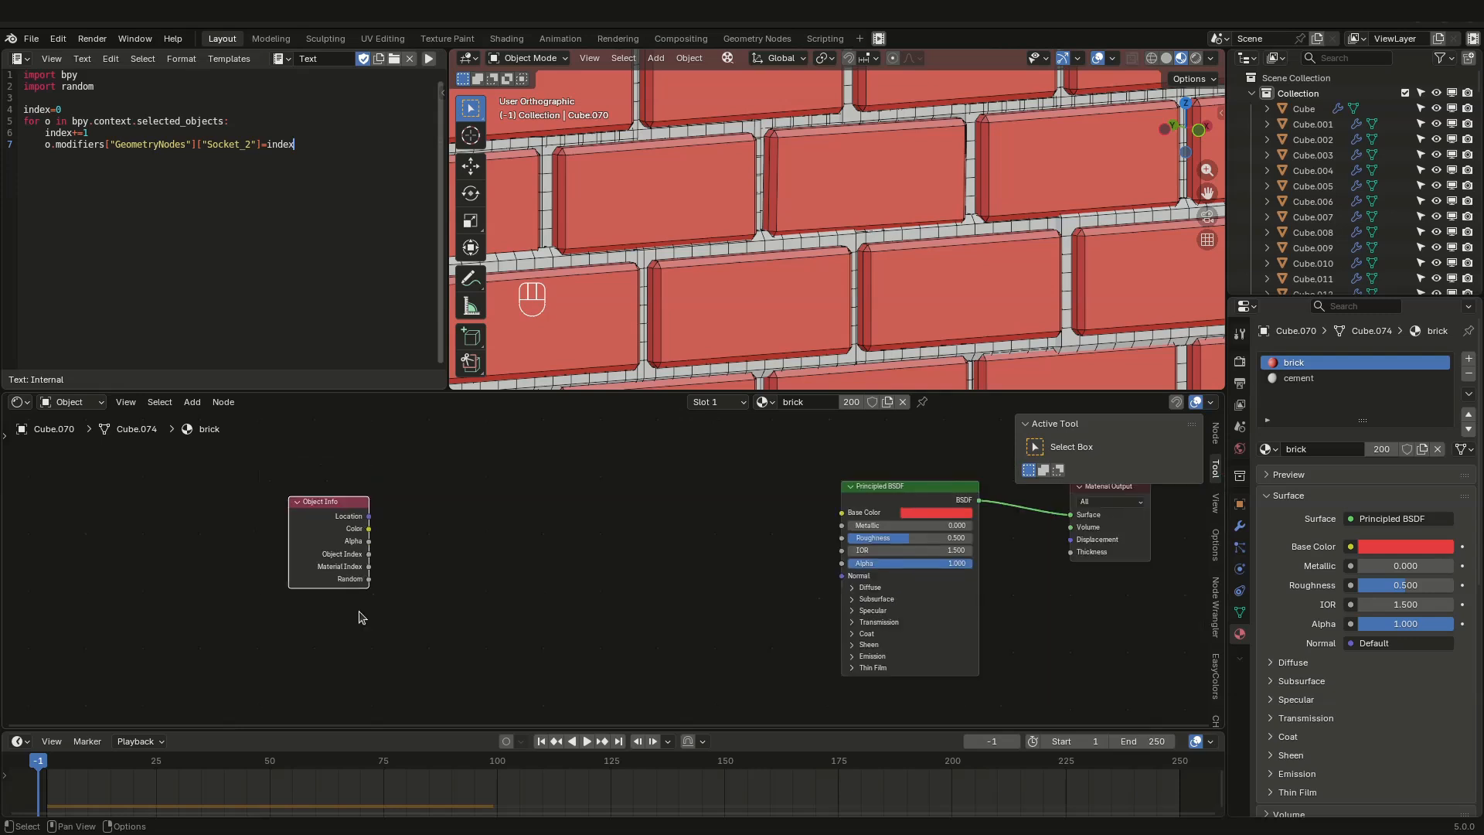
pyautogui.keyDown('ctrl'); pyautogui.keyDown('shift'); pyautogui.click(336, 510); pyautogui.keyUp('shift'); pyautogui.keyUp('ctrl')
pyautogui.keyDown('ctrl'); pyautogui.keyDown('shift'); pyautogui.click(336, 510); pyautogui.keyUp('shift'); pyautogui.keyUp('ctrl')
pyautogui.keyDown('ctrl'); pyautogui.keyDown('shift'); pyautogui.click(336, 510); pyautogui.keyUp('shift'); pyautogui.keyUp('ctrl')
pyautogui.keyDown('ctrl'); pyautogui.keyDown('shift'); pyautogui.click(336, 510); pyautogui.keyUp('shift'); pyautogui.keyUp('ctrl')
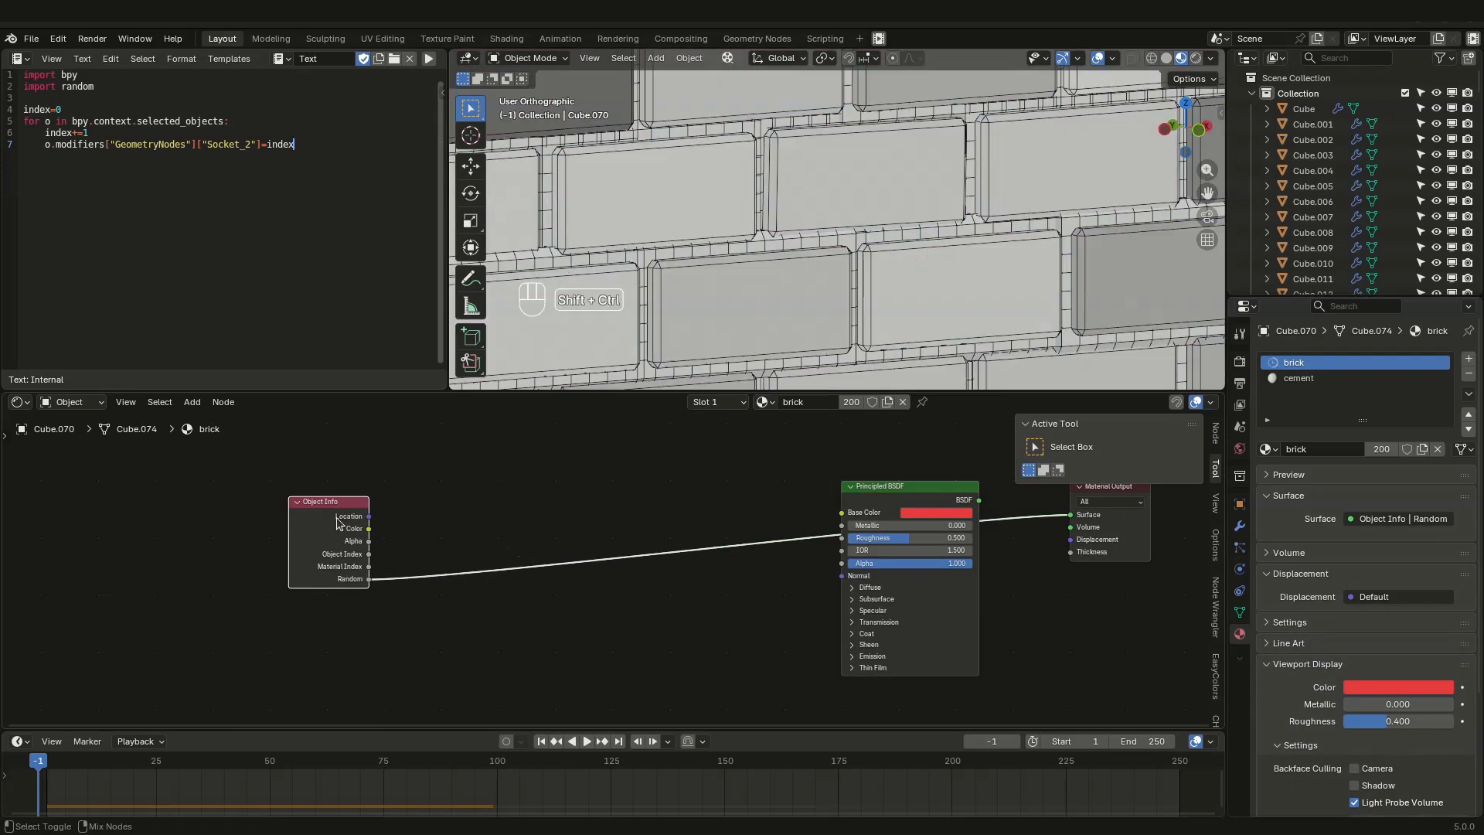
pyautogui.scroll(-6, 613, 318)
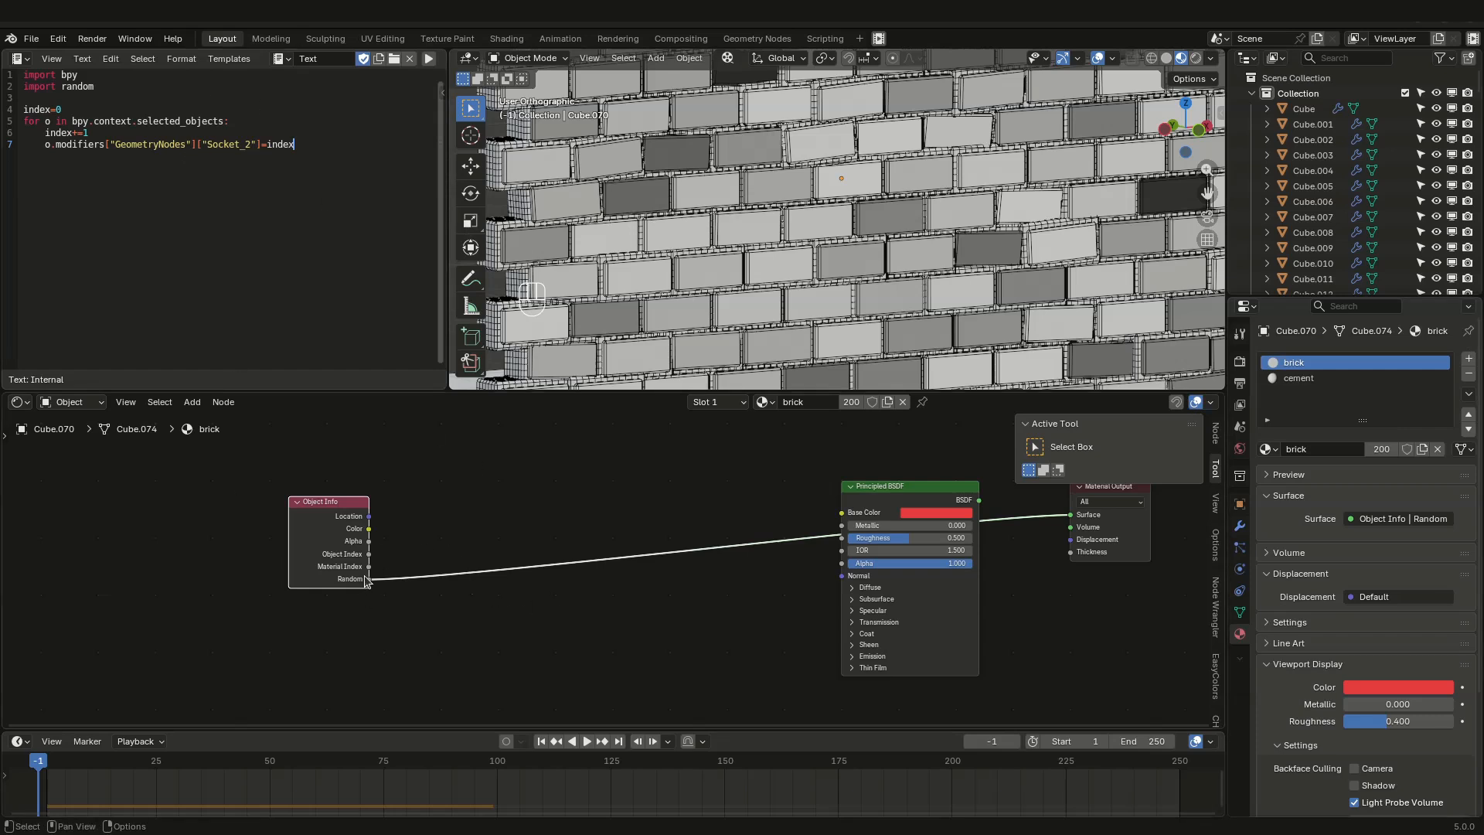
# Step: Move the Object Info node farther from the shader, add a Noise Texture beside it, and disconnect Random from the texture's Vector input
pyautogui.scroll(2, 604, 615)
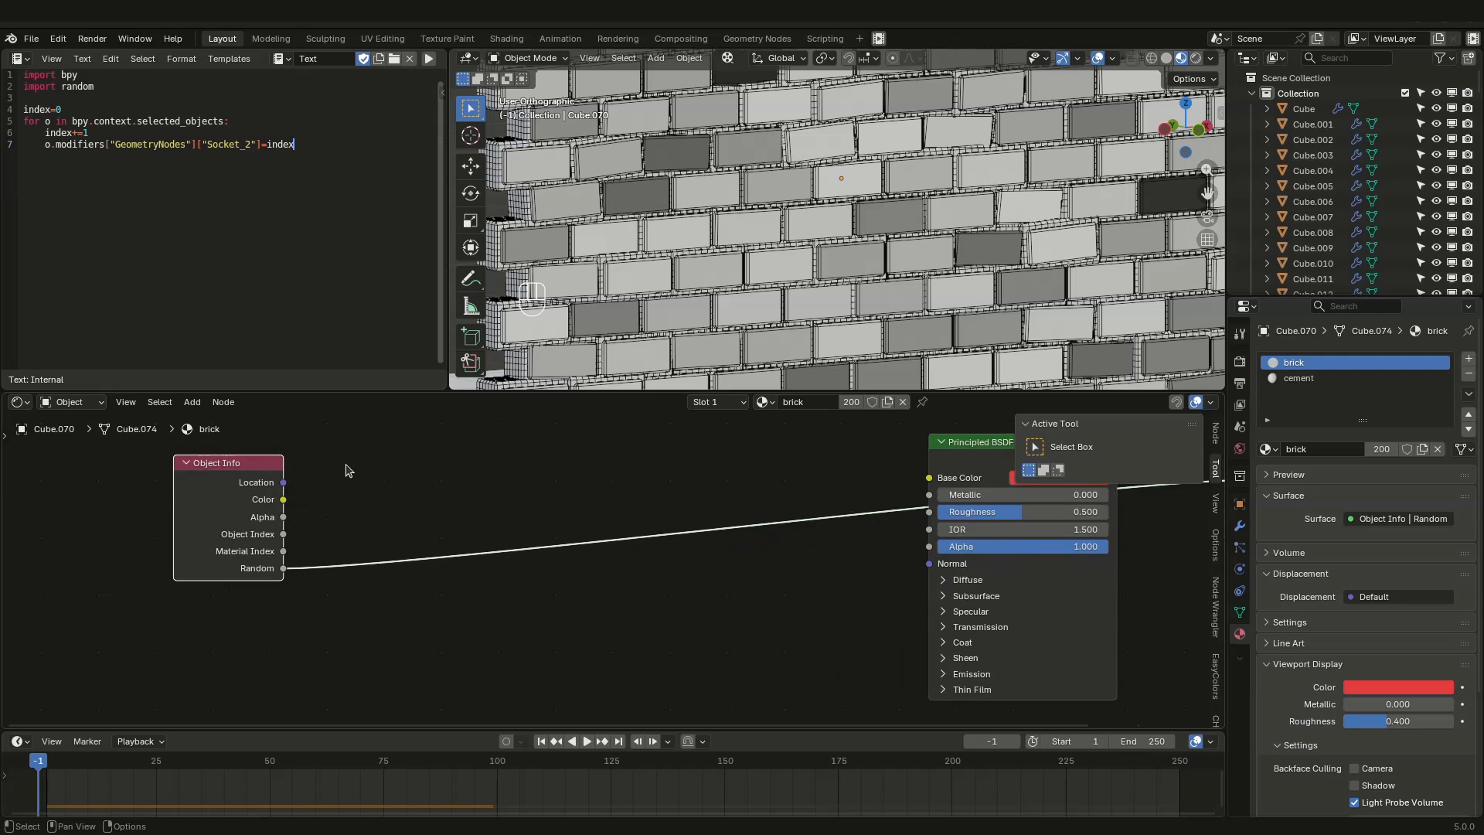
pyautogui.keyDown('ctrl'); pyautogui.moveTo(346, 471); pyautogui.dragTo(352, 661, button='middle'); pyautogui.keyUp('ctrl')
pyautogui.moveTo(265, 466); pyautogui.dragTo(189, 467)
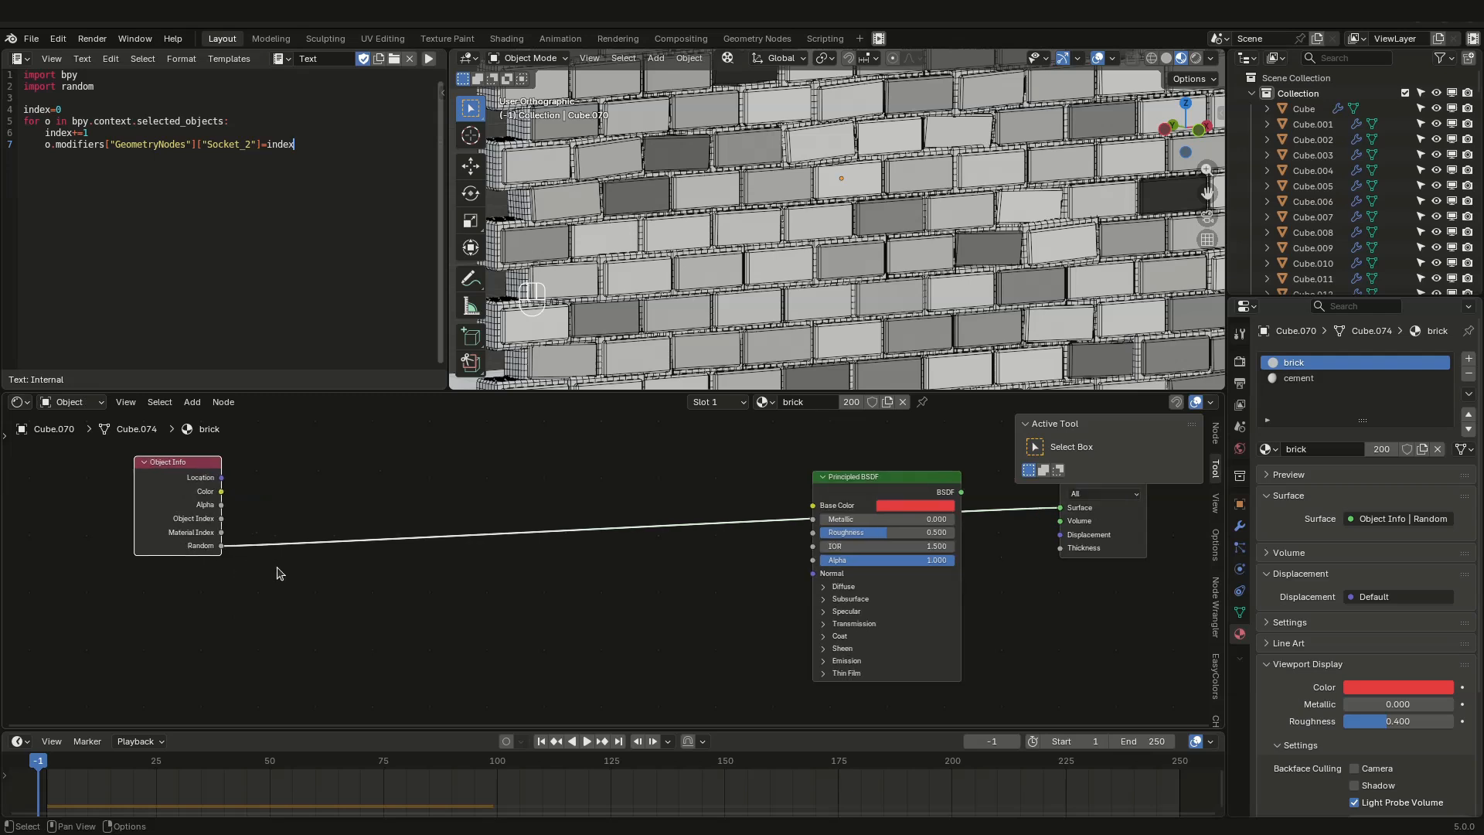
pyautogui.moveTo(308, 576); pyautogui.dragTo(283, 612, button='middle')
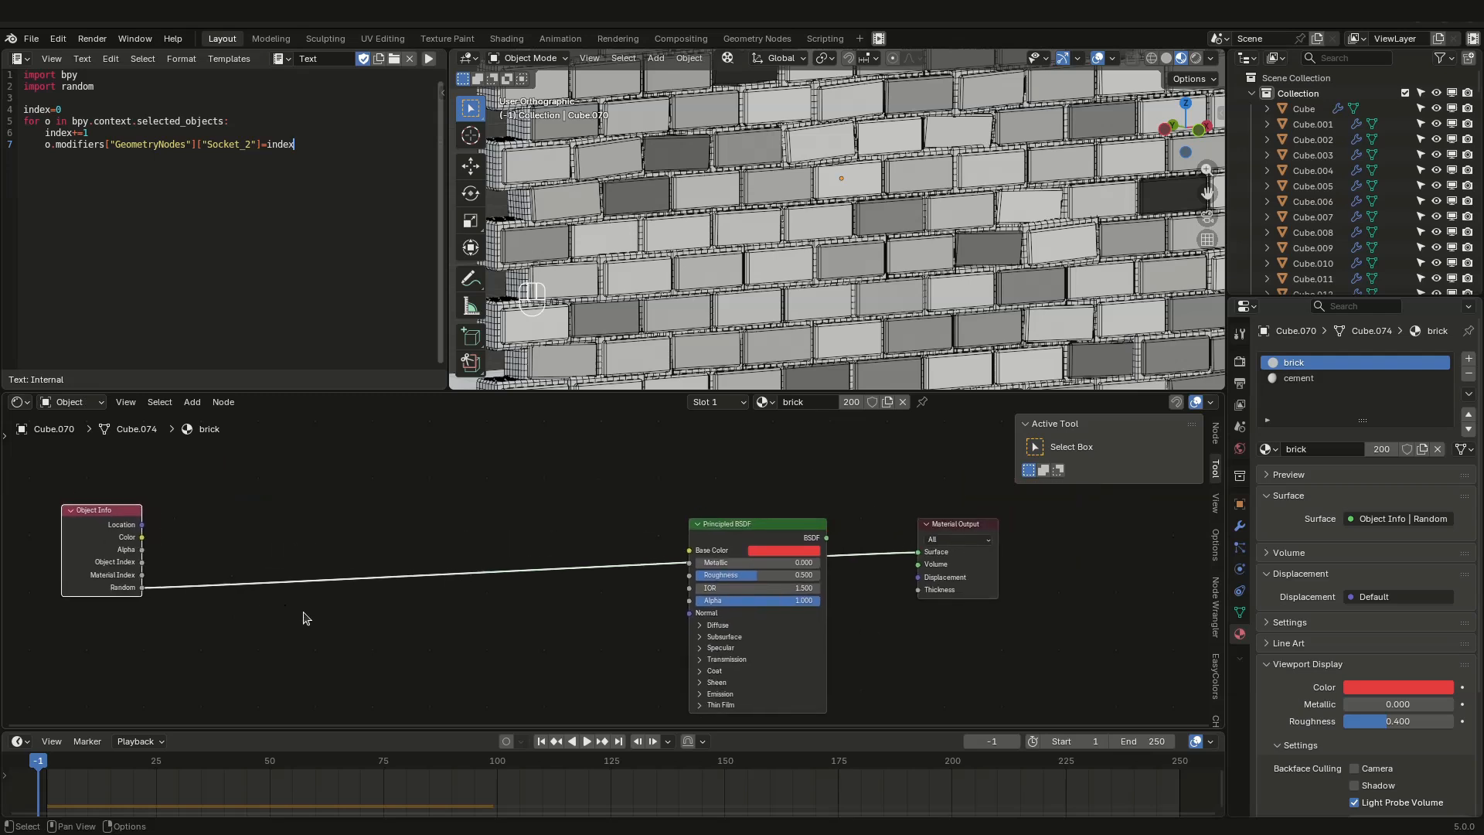
pyautogui.hotkey('shift', 'a')
pyautogui.click(304, 613)
pyautogui.write('nois')
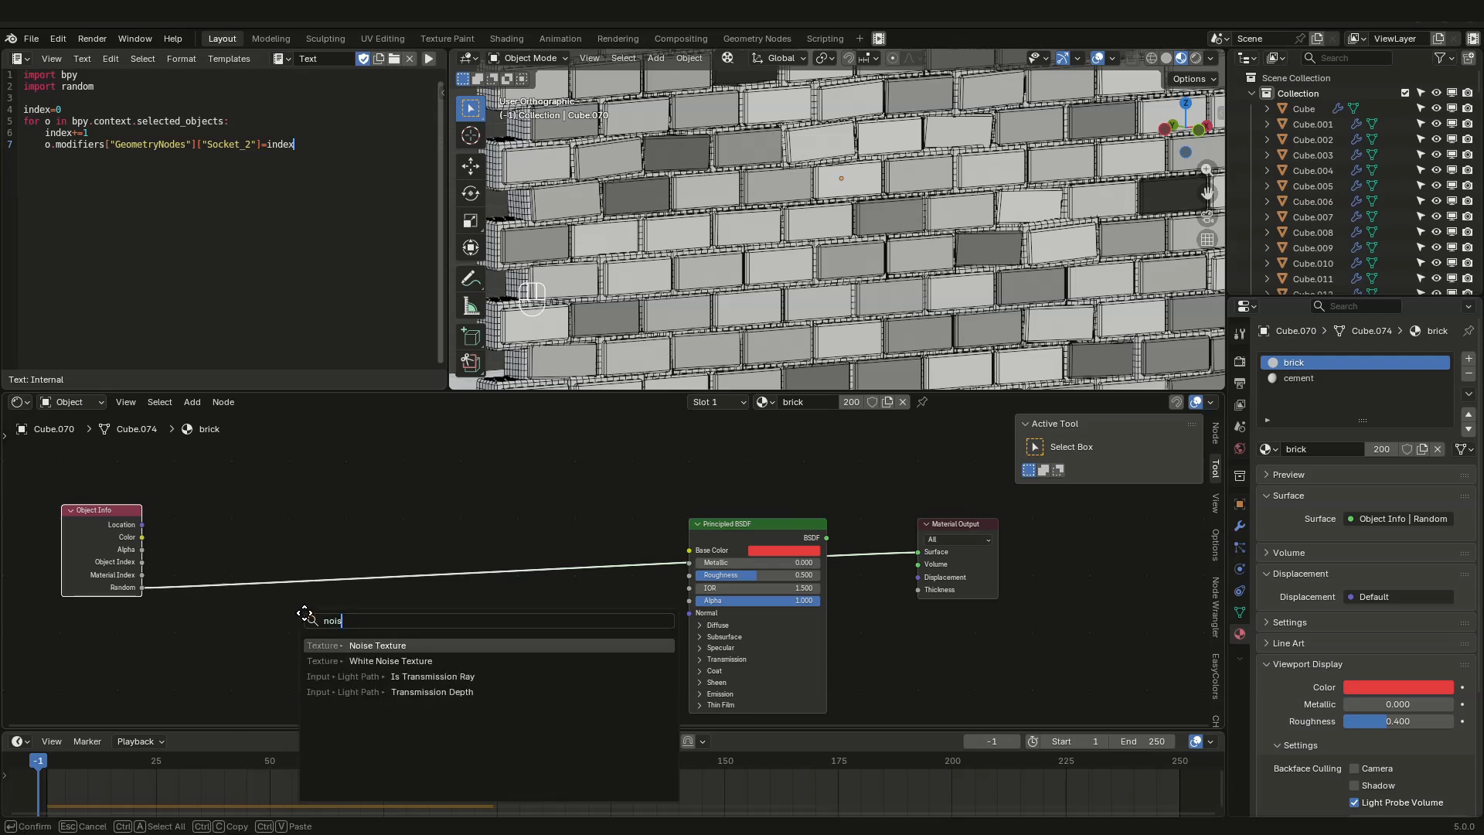
pyautogui.press('Return')
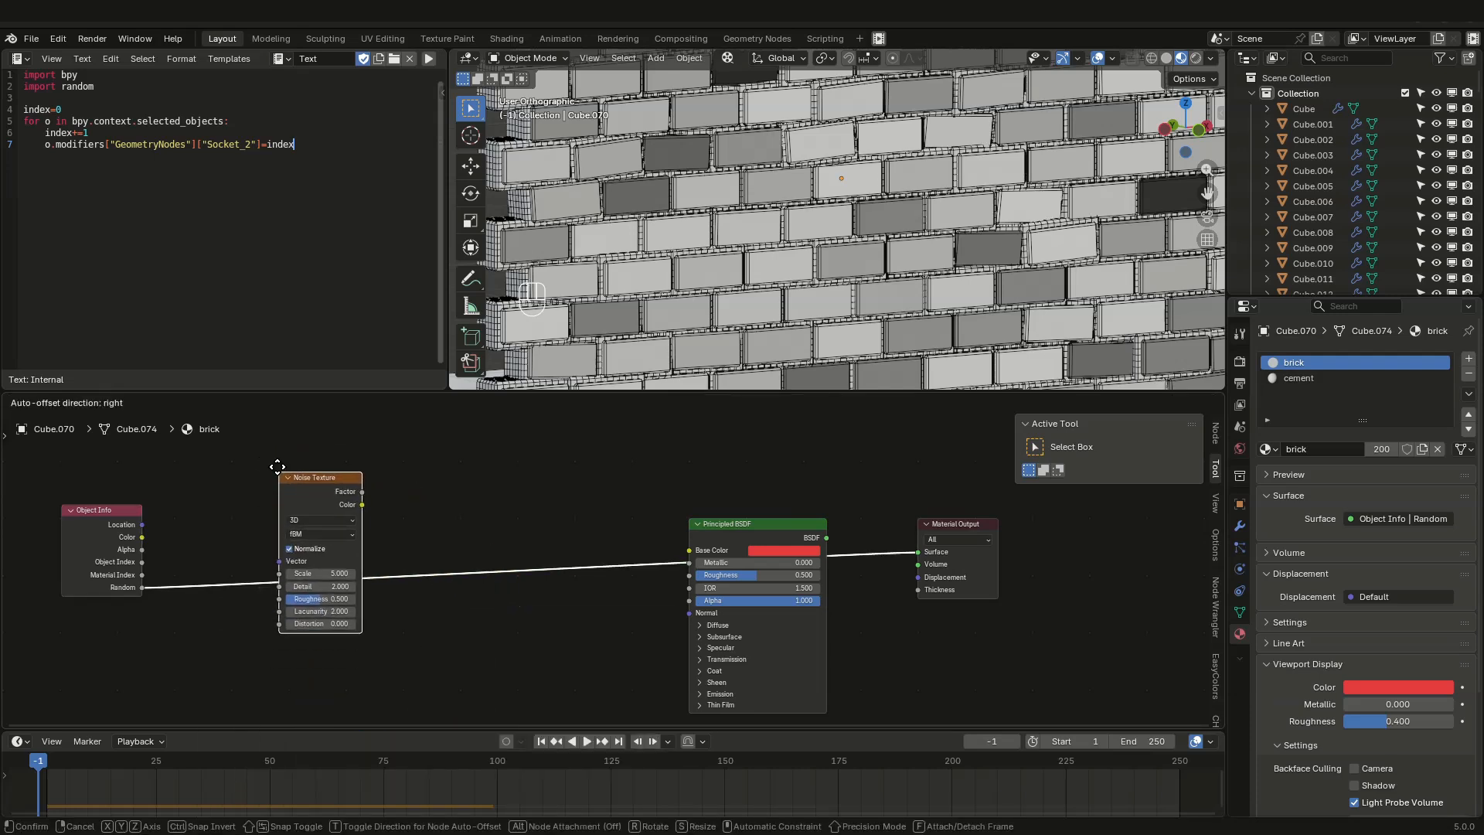
pyautogui.click(275, 460)
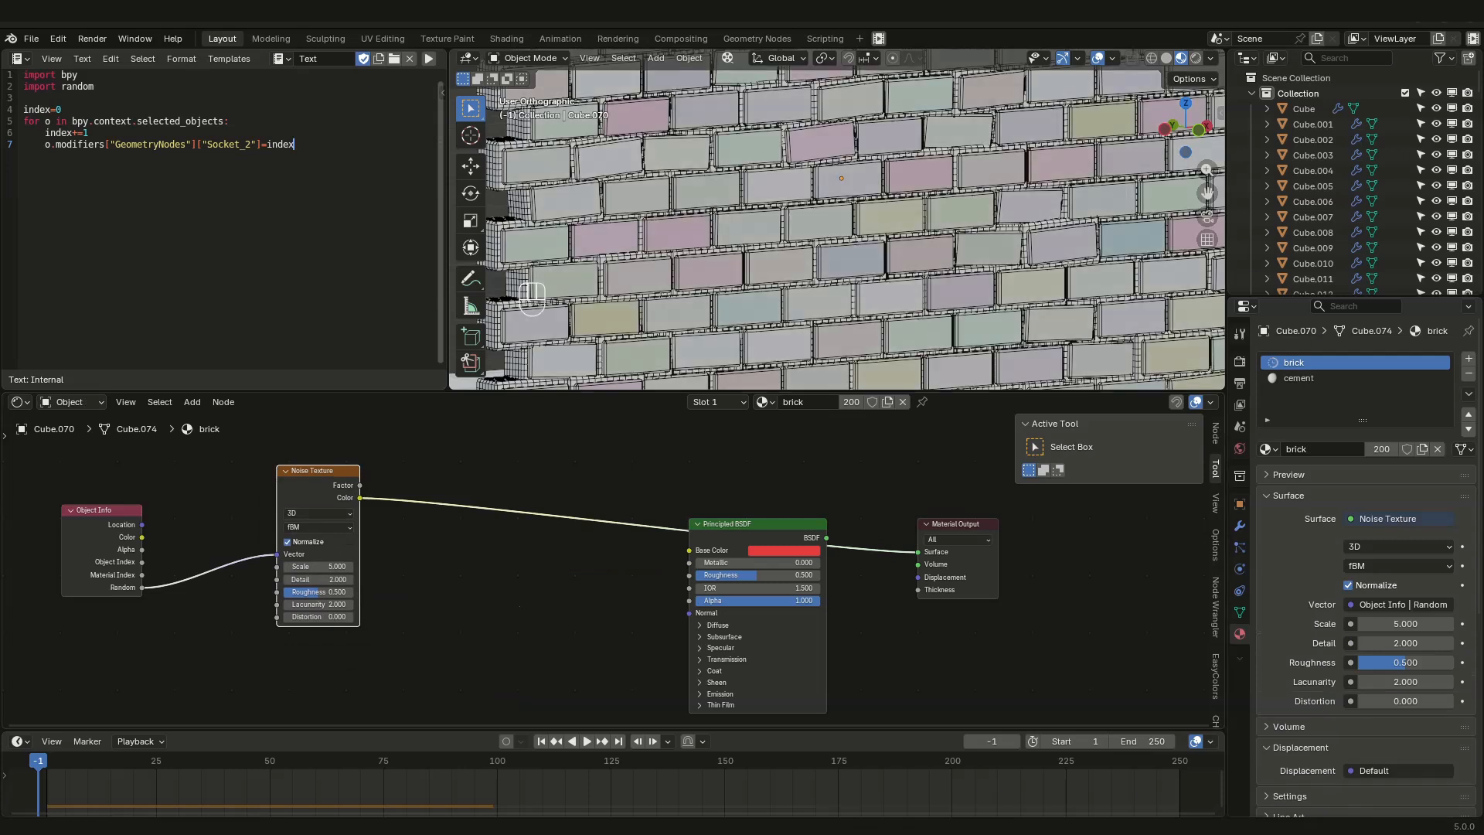
pyautogui.moveTo(274, 558); pyautogui.dragTo(294, 550)
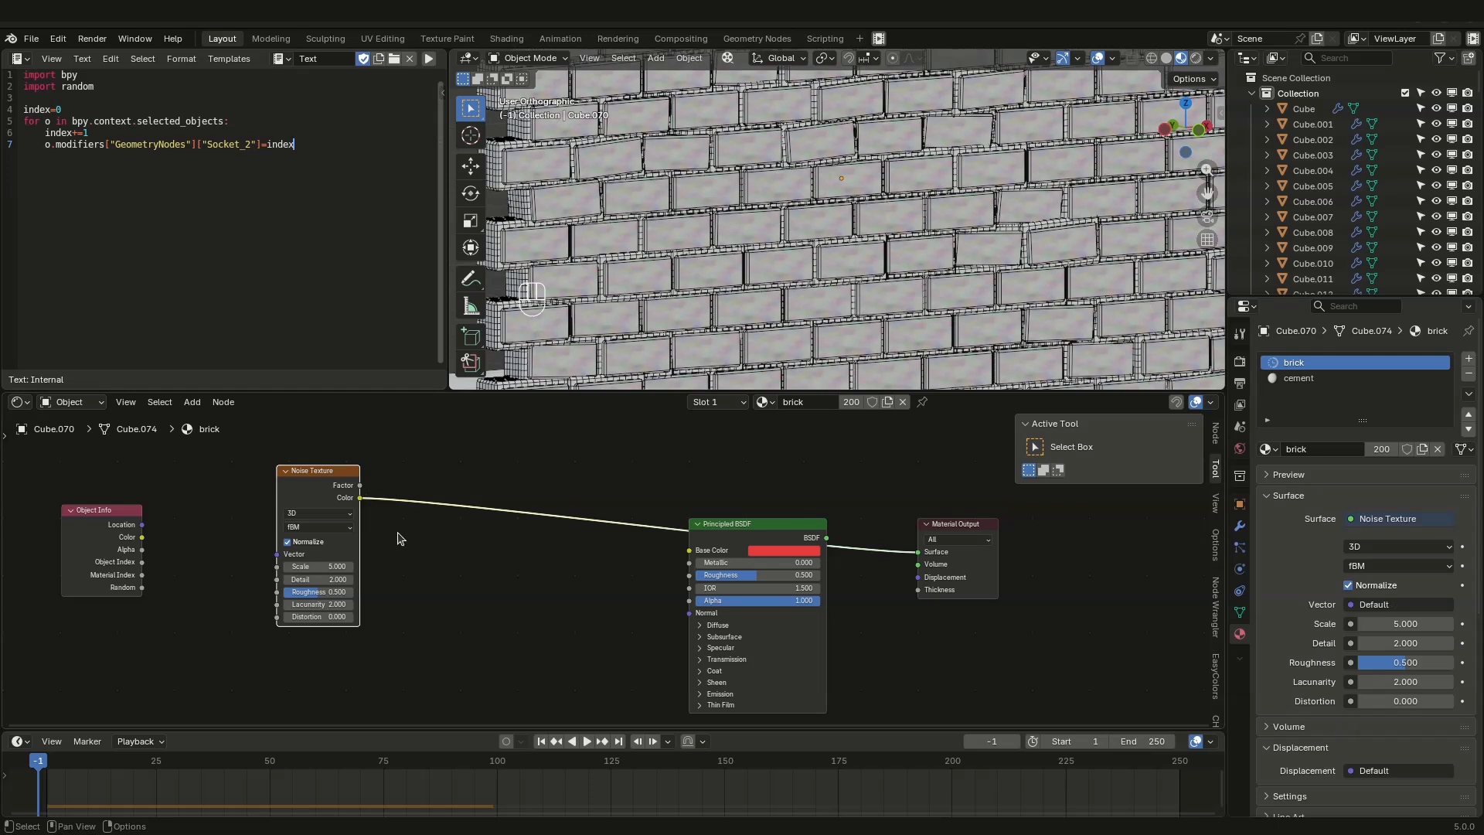
# Step: Add a Color Ramp node driven by the Noise Texture's Factor output
pyautogui.moveTo(357, 485); pyautogui.dragTo(391, 535)
pyautogui.write('ramp')
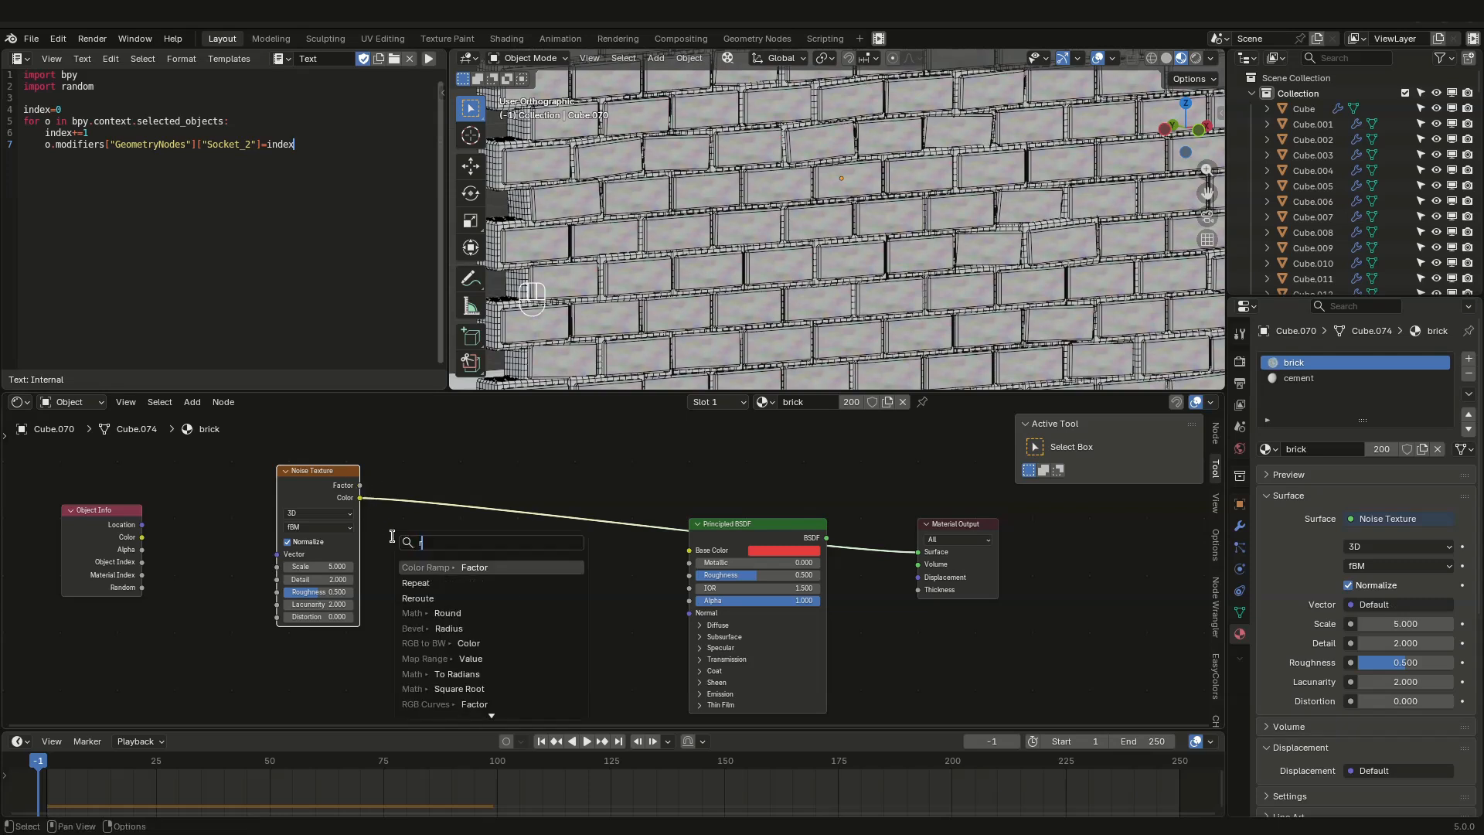
pyautogui.press('Return')
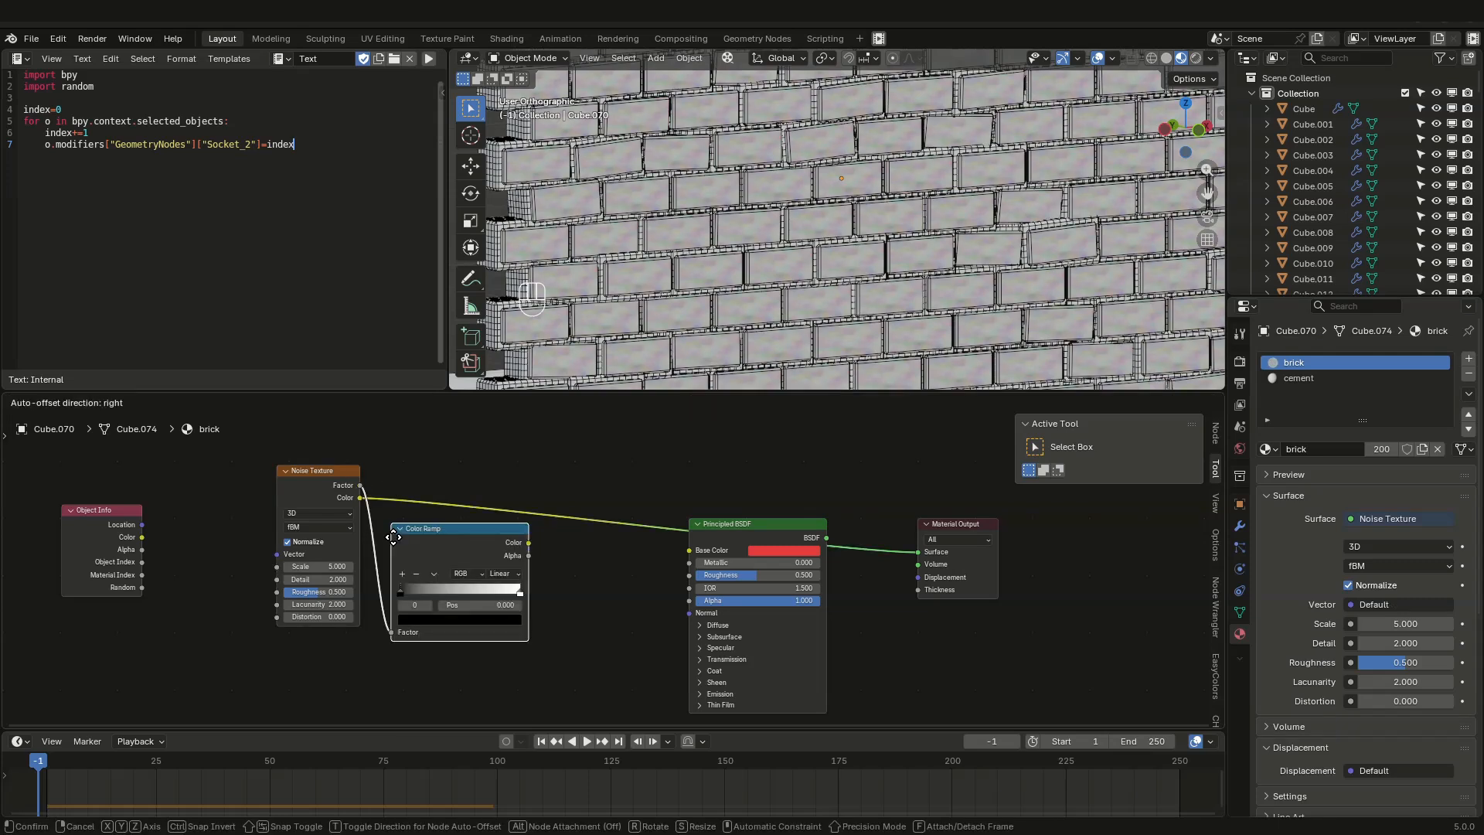
pyautogui.click(394, 537)
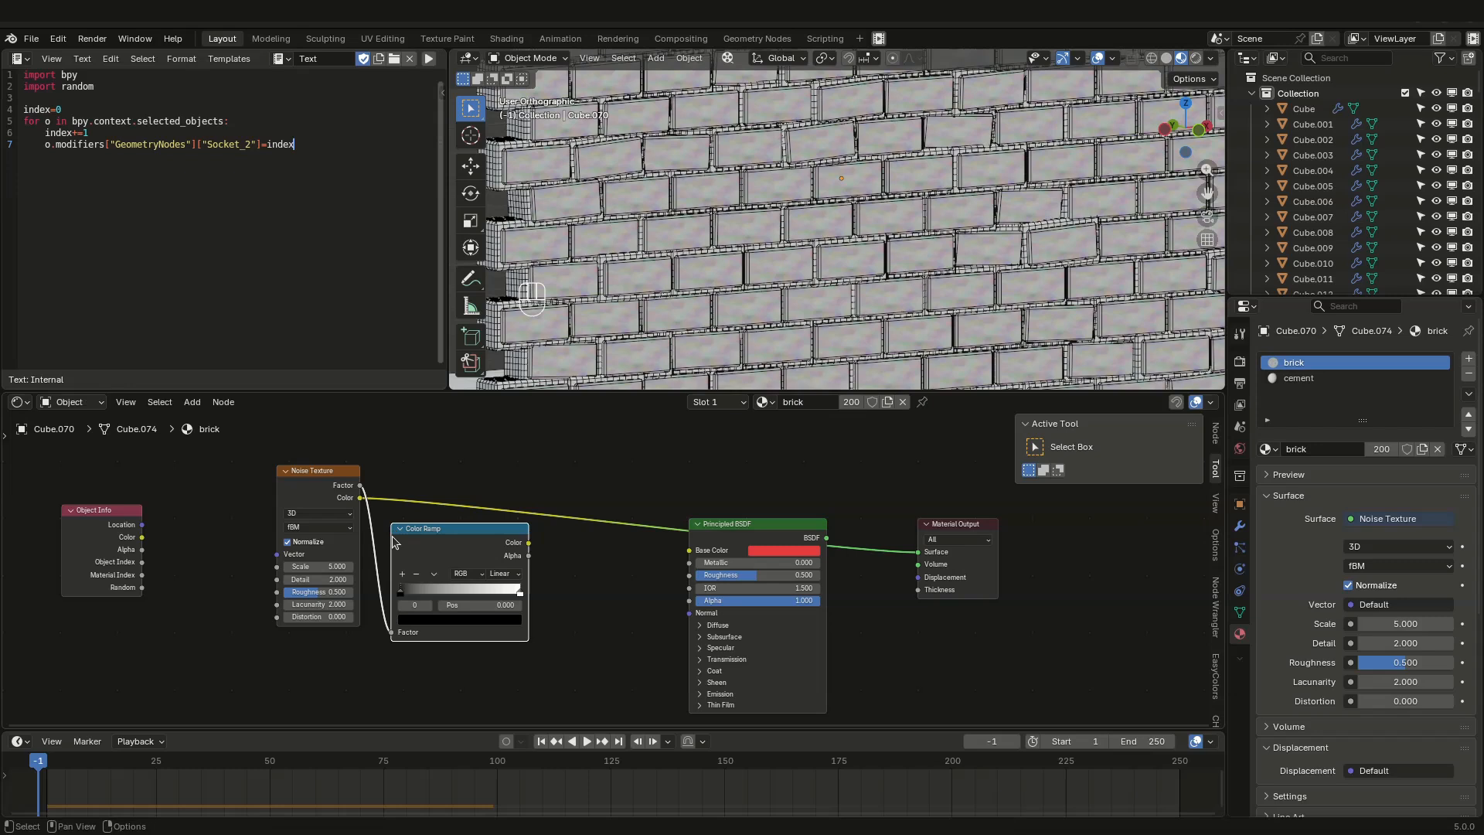
# Step: Set the Color Ramp's first stop to red C63A2F and its last stop to a dark, dull red
pyautogui.click(465, 622)
pyautogui.click(501, 439)
pyautogui.moveTo(448, 466); pyautogui.dragTo(446, 499)
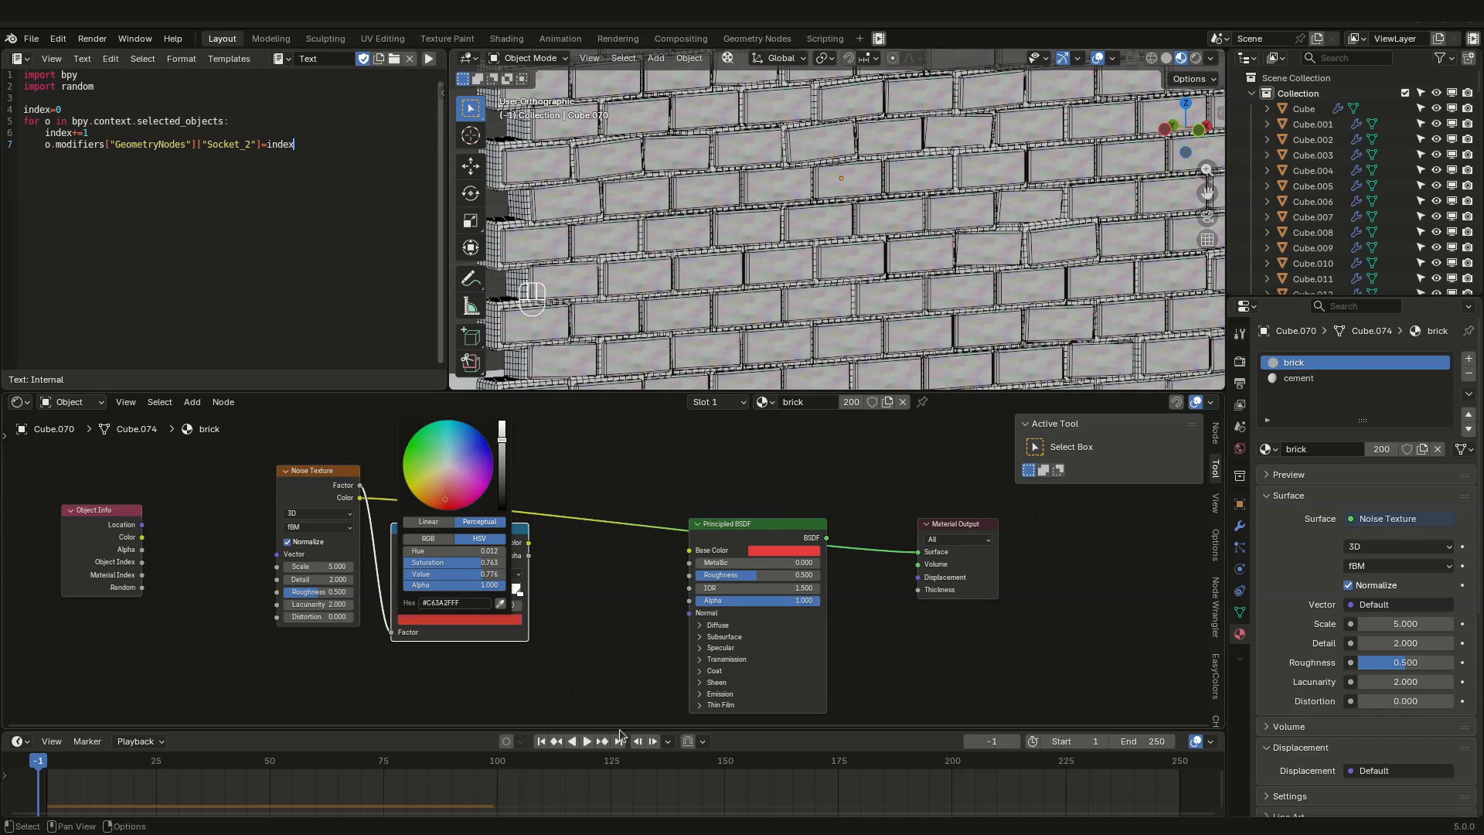
pyautogui.click(519, 596)
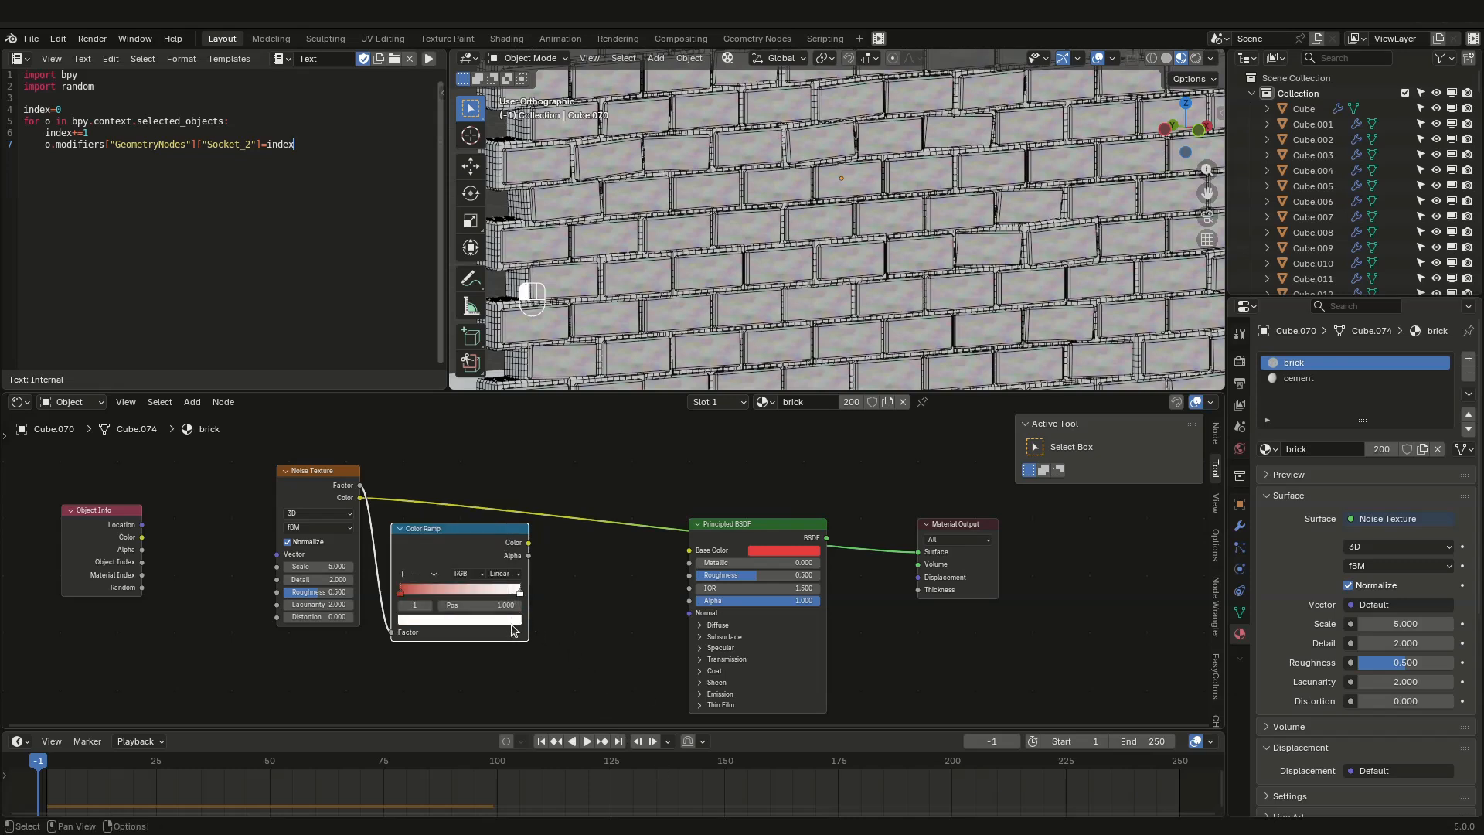
pyautogui.click(514, 618)
pyautogui.click(453, 486)
pyautogui.moveTo(501, 483); pyautogui.dragTo(502, 479)
# Step: Add a Hue/Saturation/Value node after the Color Ramp and connect its output to the Principled BSDF's Base Color
pyautogui.moveTo(559, 613); pyautogui.dragTo(567, 645, button='middle')
pyautogui.moveTo(538, 581); pyautogui.dragTo(595, 593)
pyautogui.write('sta')
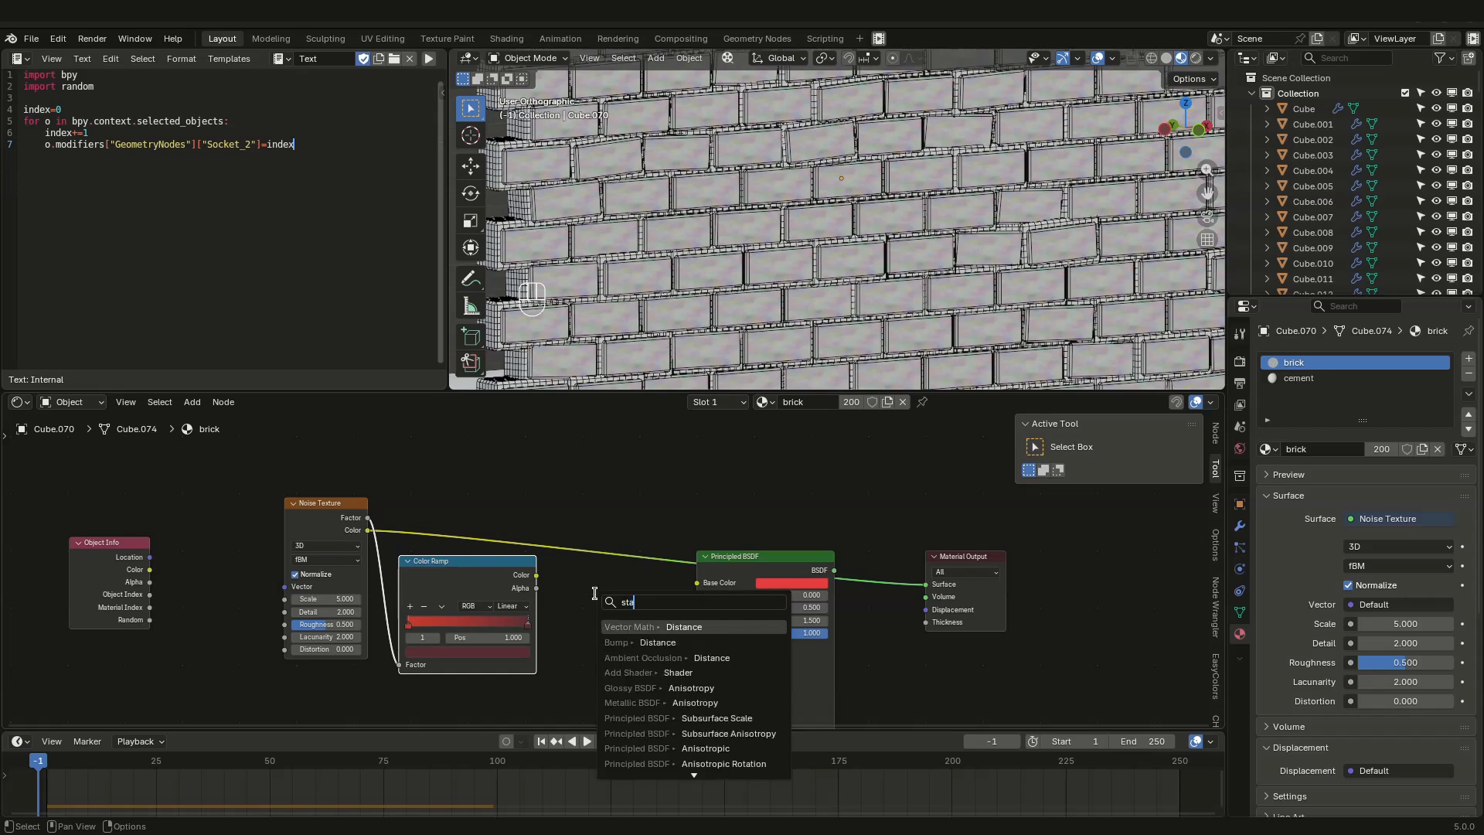
pyautogui.press('BackSpace')
pyautogui.press('BackSpace')
pyautogui.write('atur')
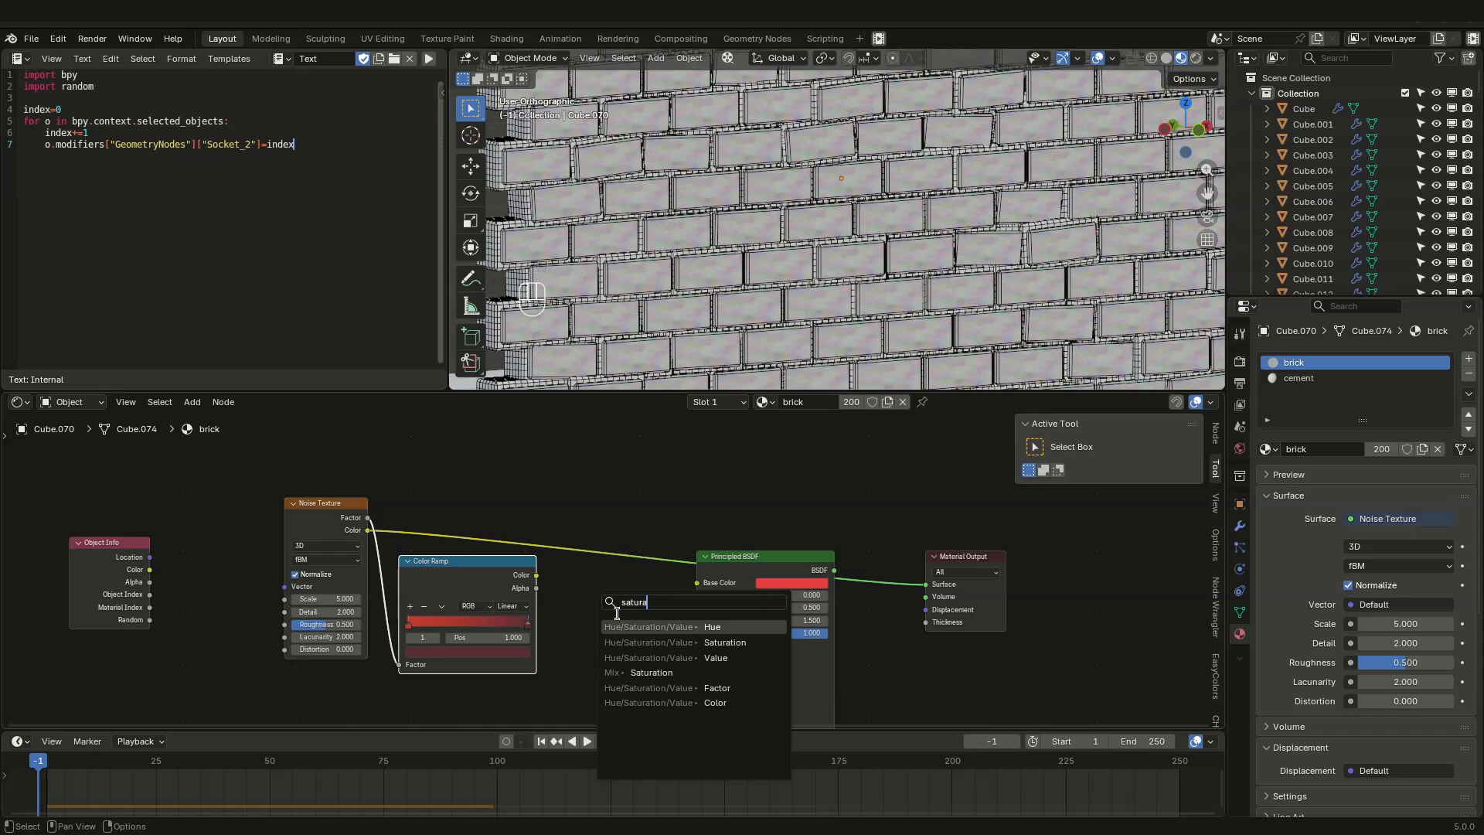
pyautogui.click(638, 626)
pyautogui.moveTo(654, 603); pyautogui.dragTo(696, 583)
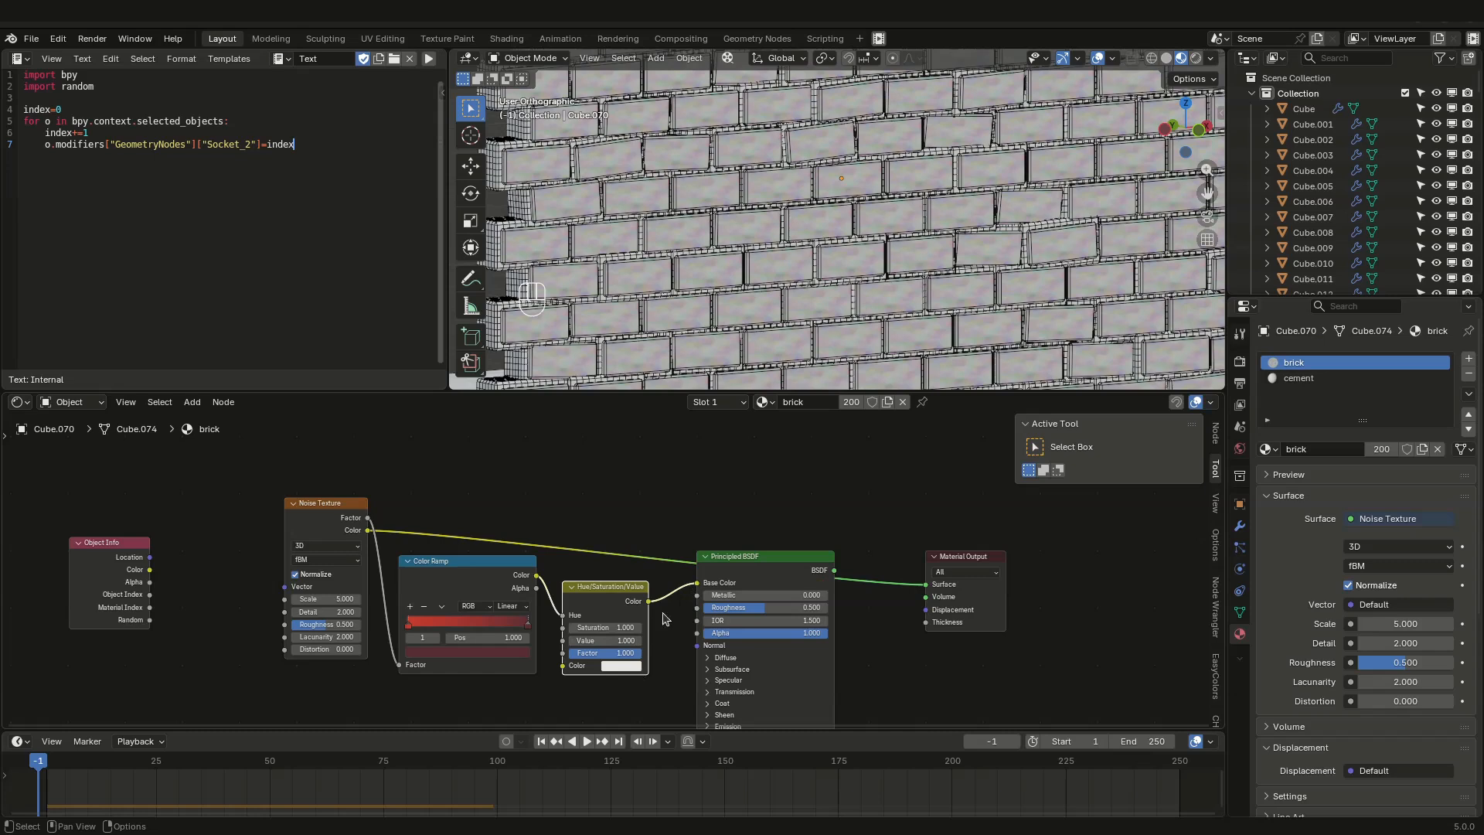
# Step: Route the Principled BSDF back to the Material Output and feed the Color Ramp into the Hue/Saturation/Value node's Color input
pyautogui.keyDown('ctrl'); pyautogui.keyDown('shift'); pyautogui.click(769, 566); pyautogui.keyUp('shift'); pyautogui.keyUp('ctrl')
pyautogui.moveTo(768, 566); pyautogui.dragTo(825, 549, button='middle')
pyautogui.moveTo(662, 572); pyautogui.dragTo(622, 639)
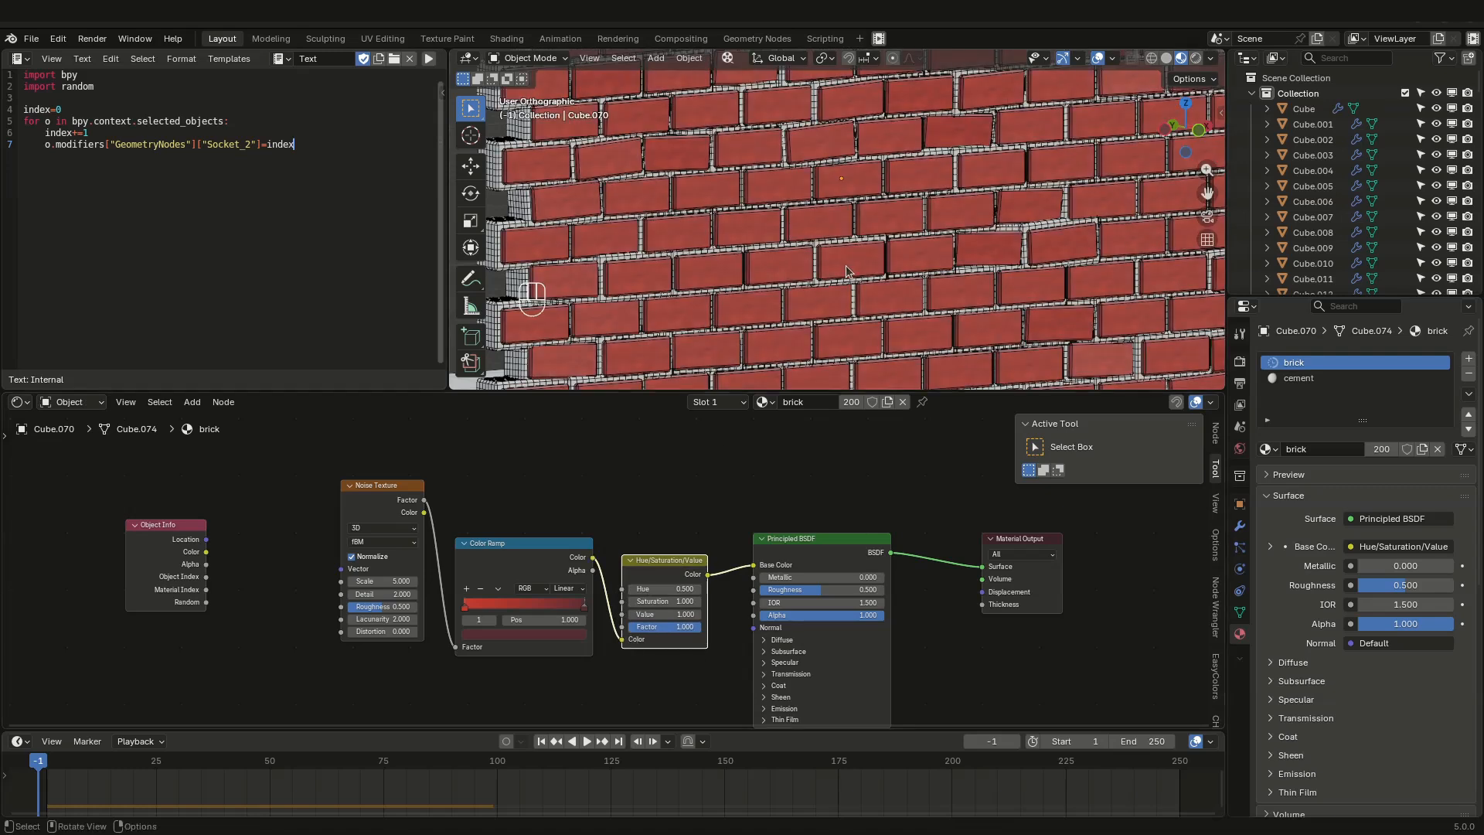
# Step: Drive the Hue/Saturation/Value node's Value with Object Info's Random and set its Factor to 0.562
pyautogui.moveTo(206, 602); pyautogui.dragTo(622, 545)
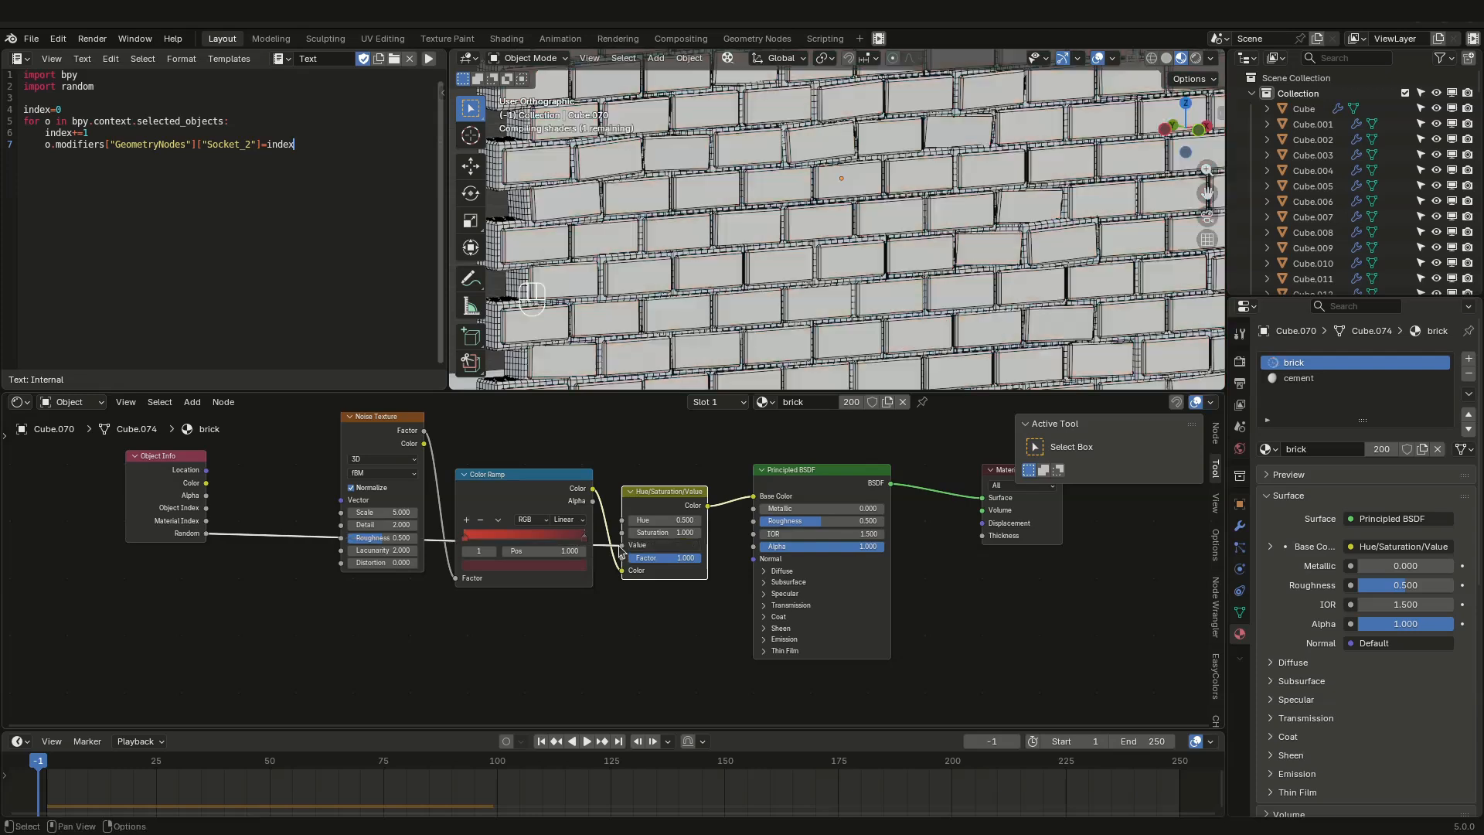
pyautogui.moveTo(967, 267); pyautogui.dragTo(892, 266, button='middle')
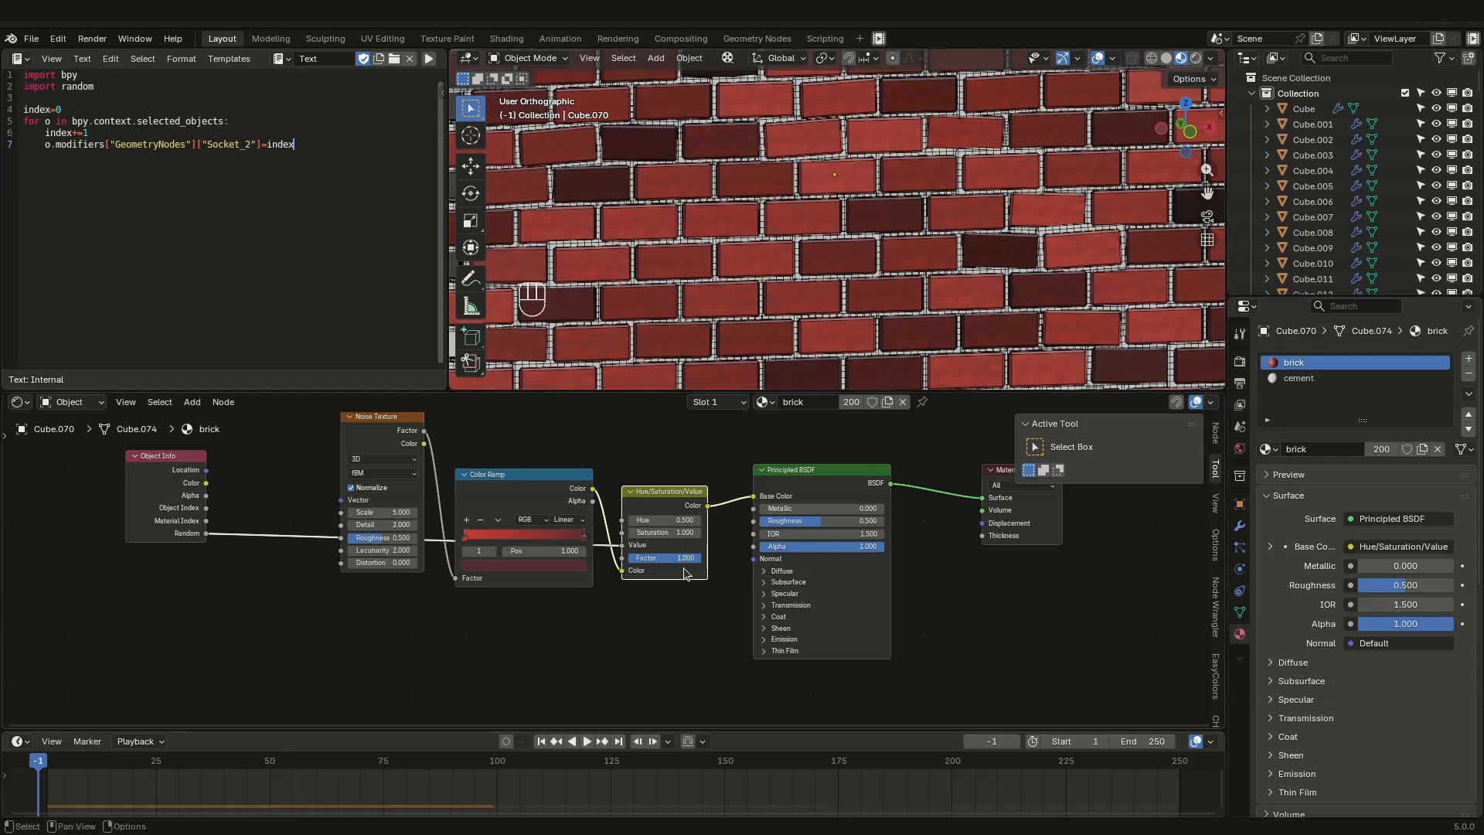
pyautogui.scroll(1, 685, 564)
pyautogui.moveTo(683, 558); pyautogui.dragTo(641, 558)
# Step: Move the Noise Texture and Color Ramp nodes clear above the Random connection line
pyautogui.scroll(-5, 1087, 235)
pyautogui.moveTo(547, 636); pyautogui.dragTo(616, 679, button='middle')
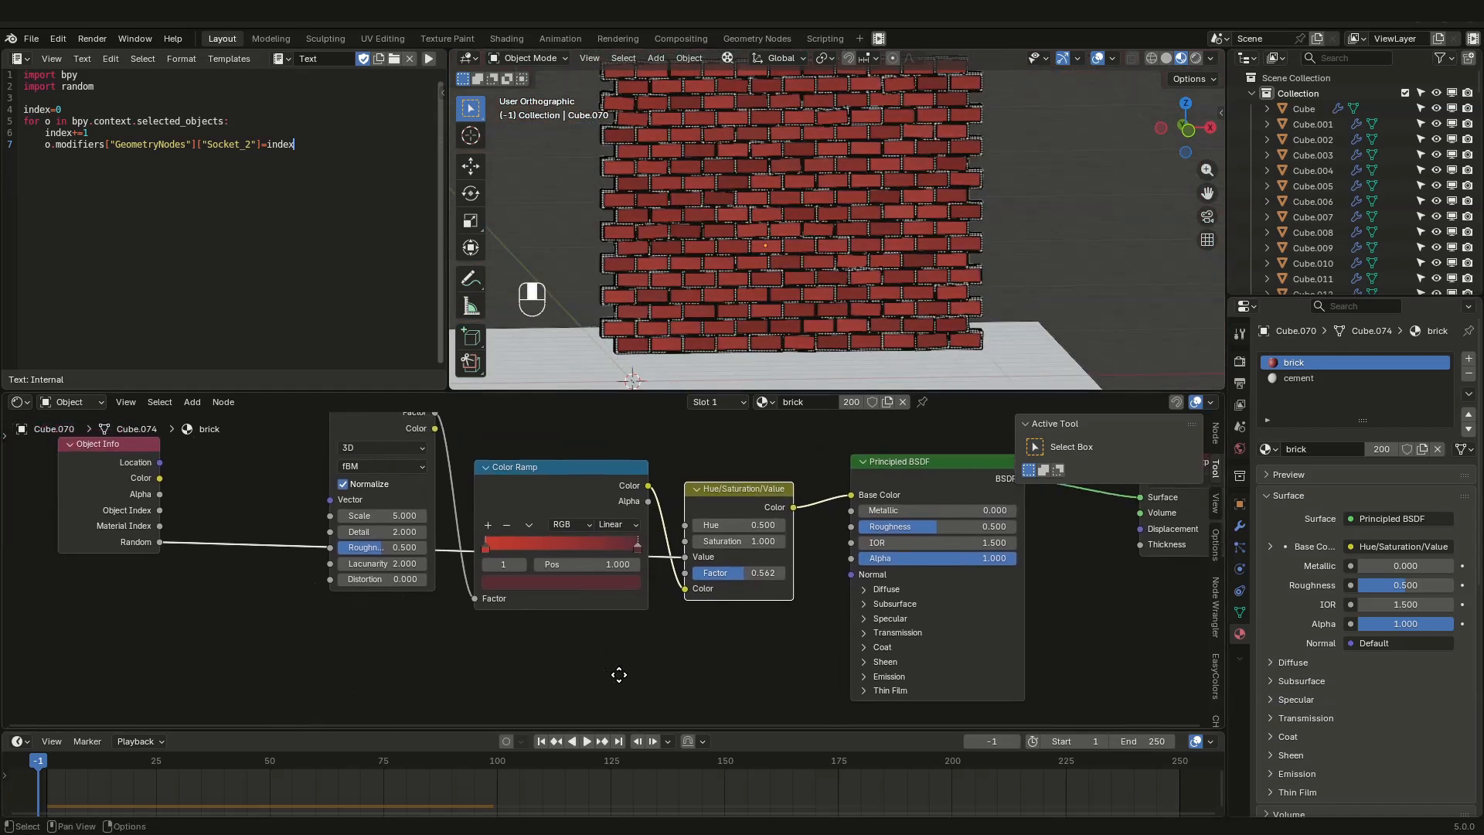
pyautogui.scroll(-2, 482, 597)
pyautogui.moveTo(456, 506); pyautogui.dragTo(432, 459)
pyautogui.moveTo(562, 546); pyautogui.dragTo(533, 484)
# Step: Set the Noise Texture's Detail to 6.8 and Roughness to 0.628
pyautogui.scroll(8, 731, 249)
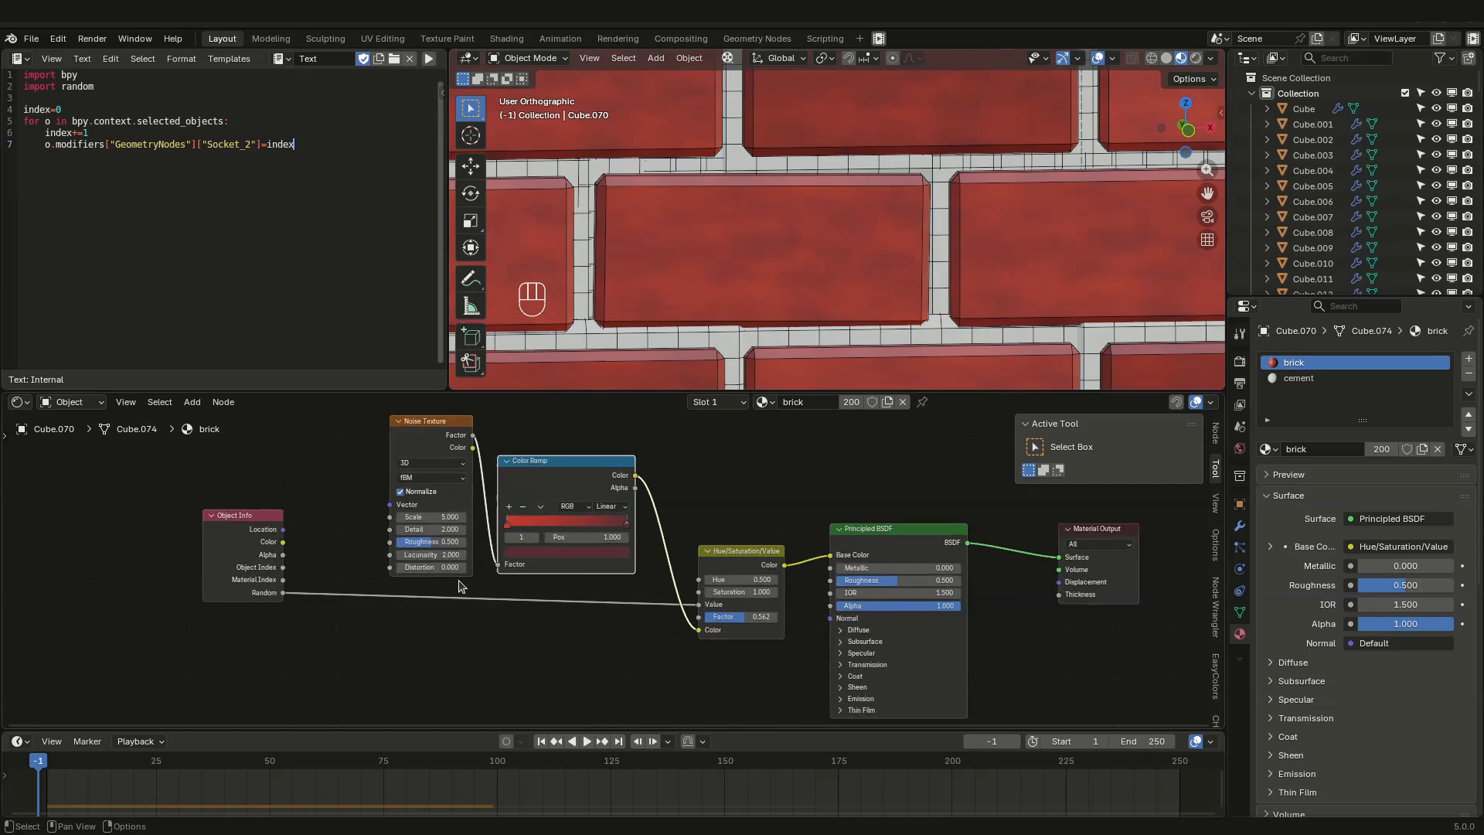
pyautogui.scroll(5, 463, 552)
pyautogui.moveTo(456, 519); pyautogui.dragTo(468, 501)
pyautogui.moveTo(791, 242)
pyautogui.mouseDown(button='middle')
pyautogui.moveTo(836, 251)
pyautogui.moveTo(787, 257)
pyautogui.mouseUp(button='middle')
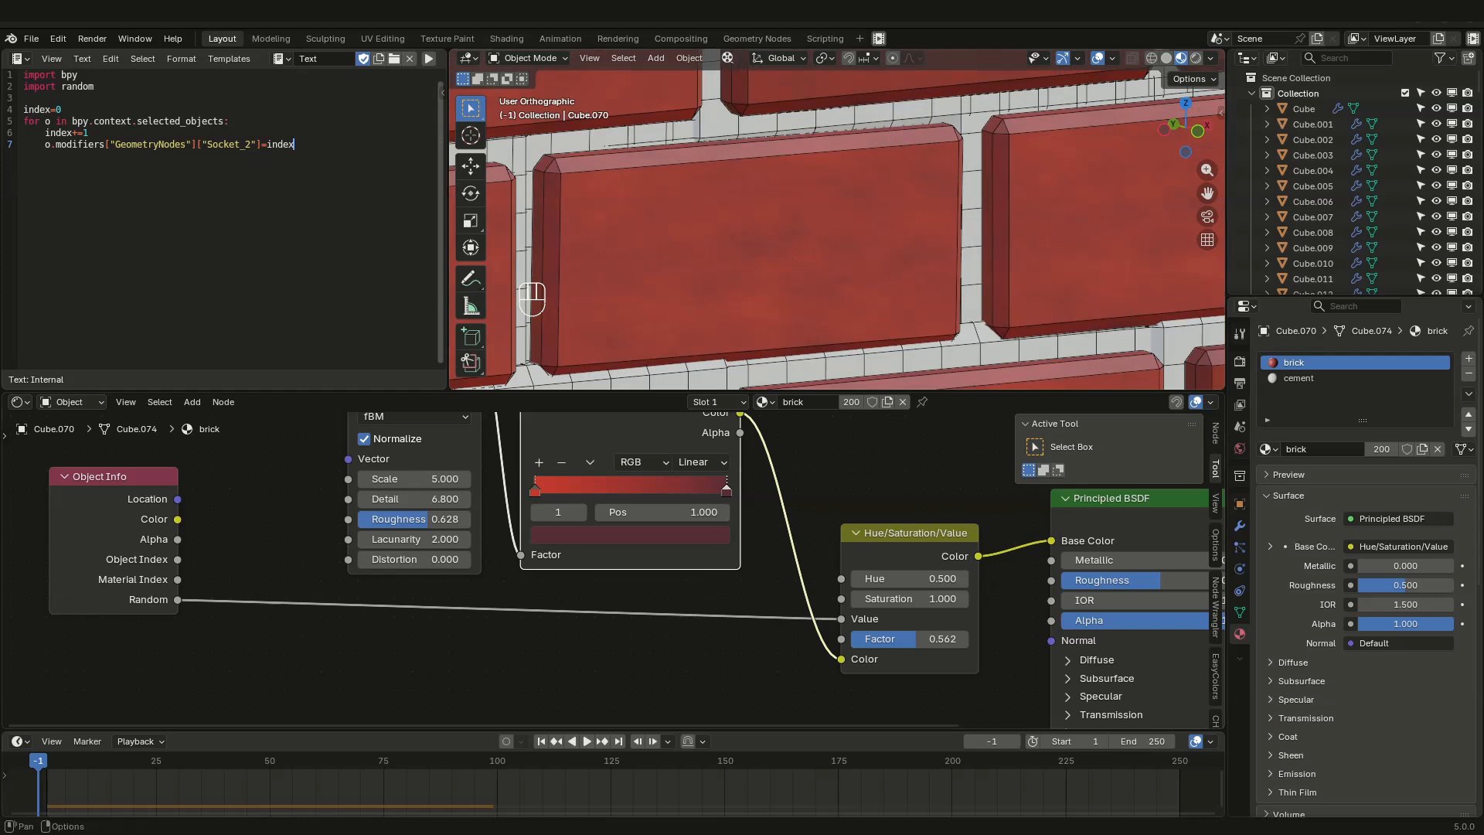
# Step: Turn off the Wireframe overlay in the 3D viewport and view the bricks without it
pyautogui.click(1113, 59)
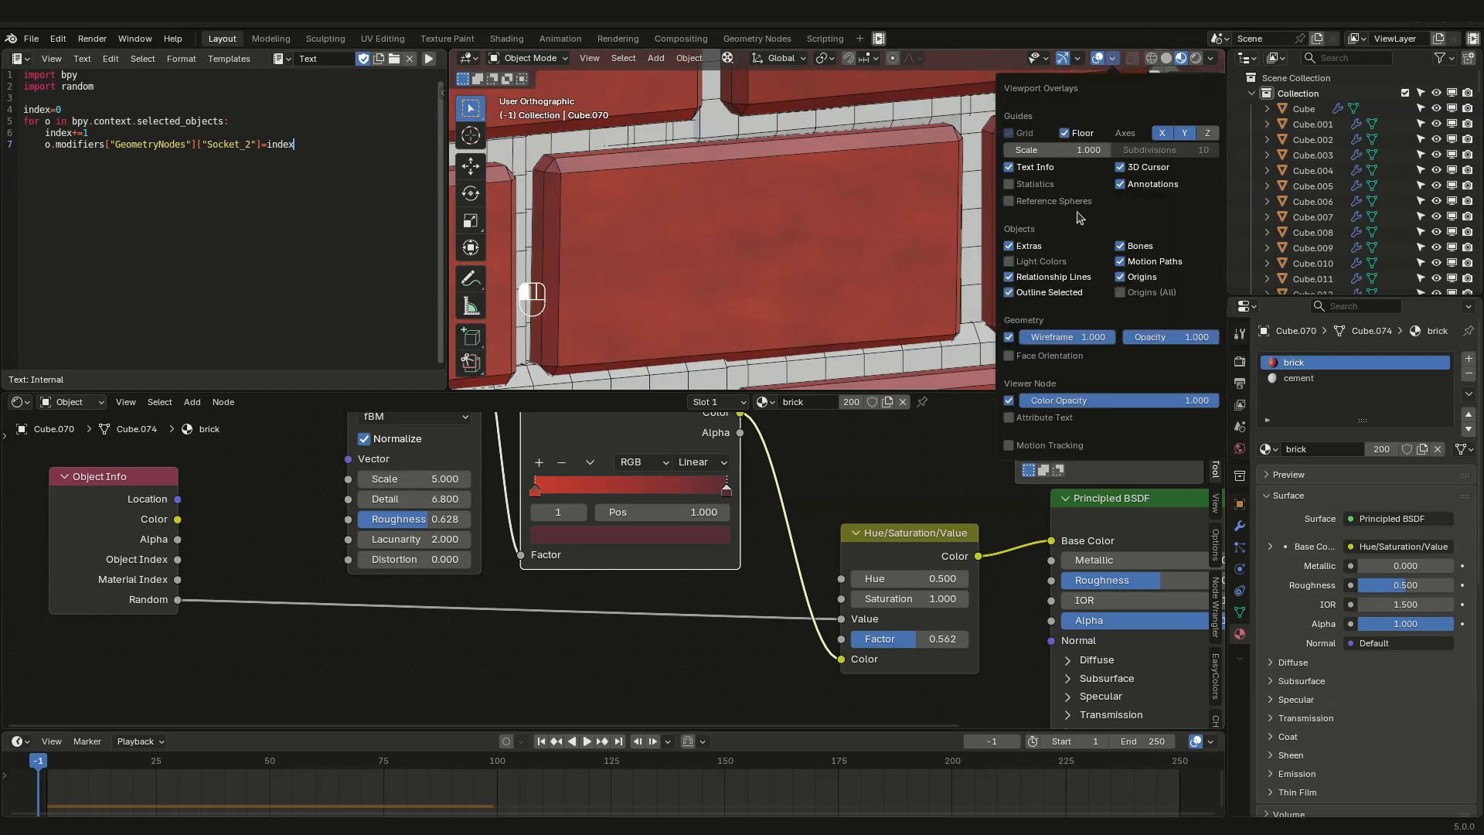
pyautogui.click(1009, 337)
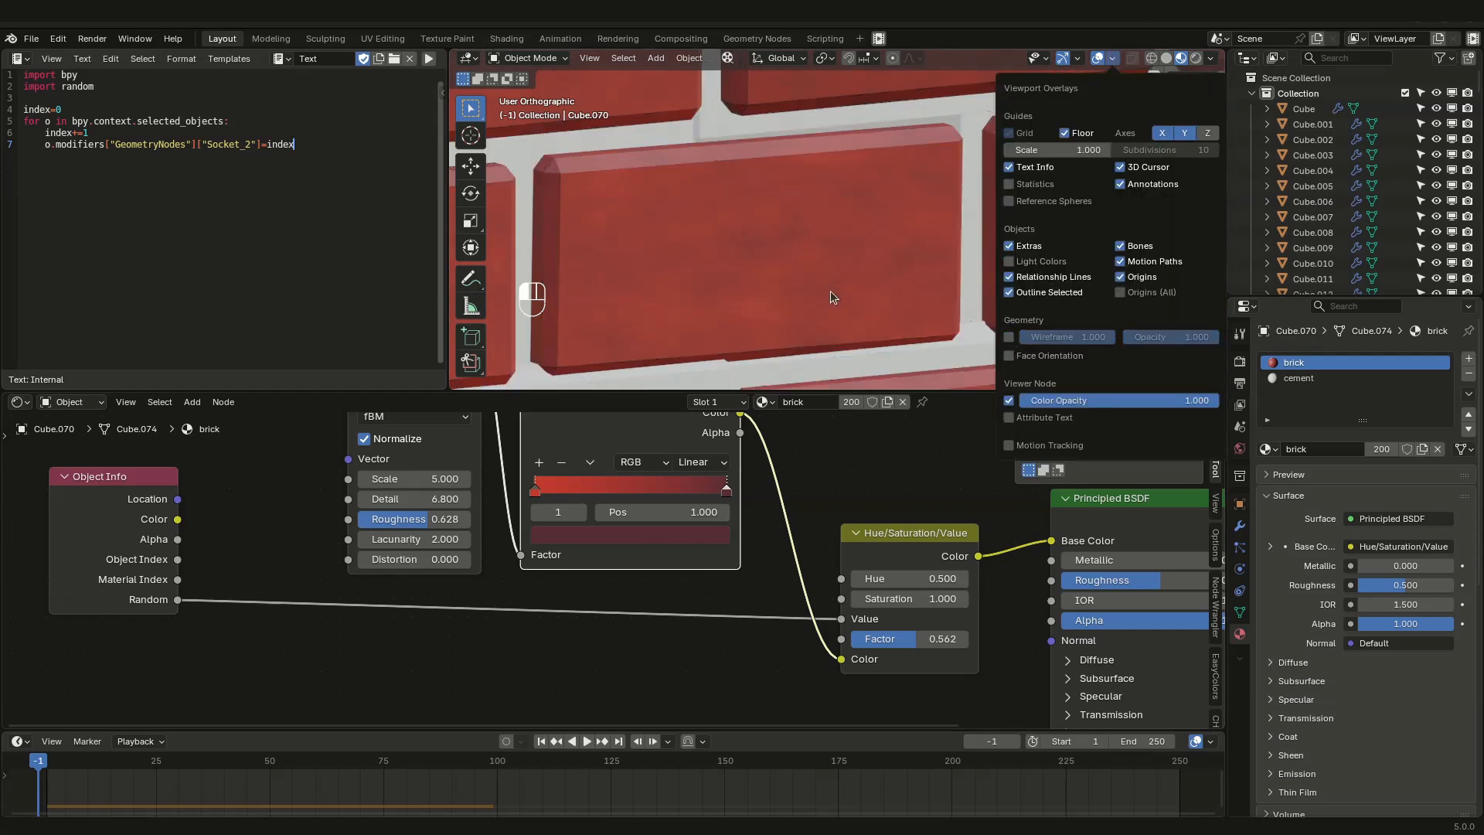
pyautogui.moveTo(689, 285); pyautogui.dragTo(674, 377, button='middle')
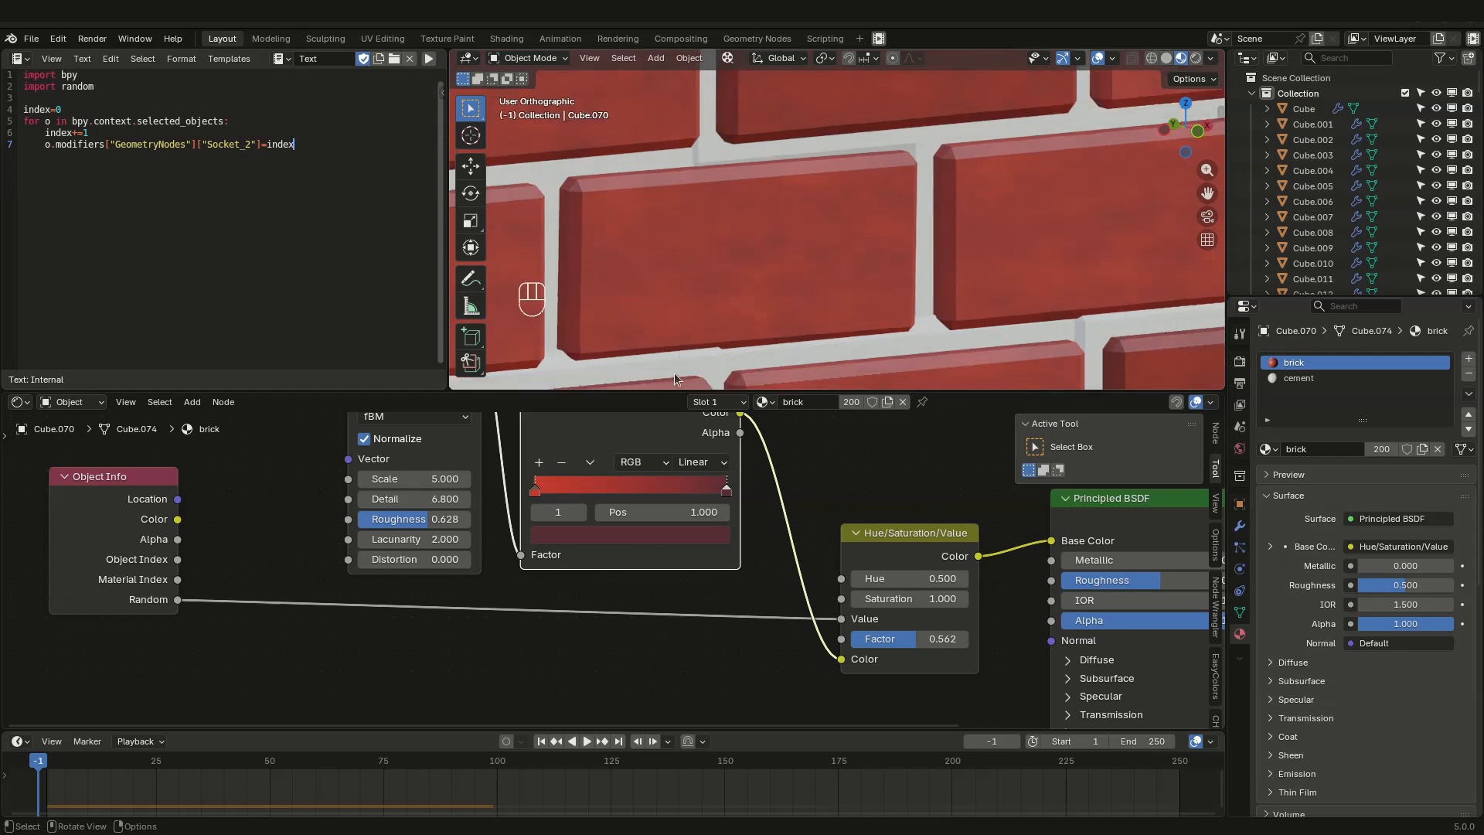
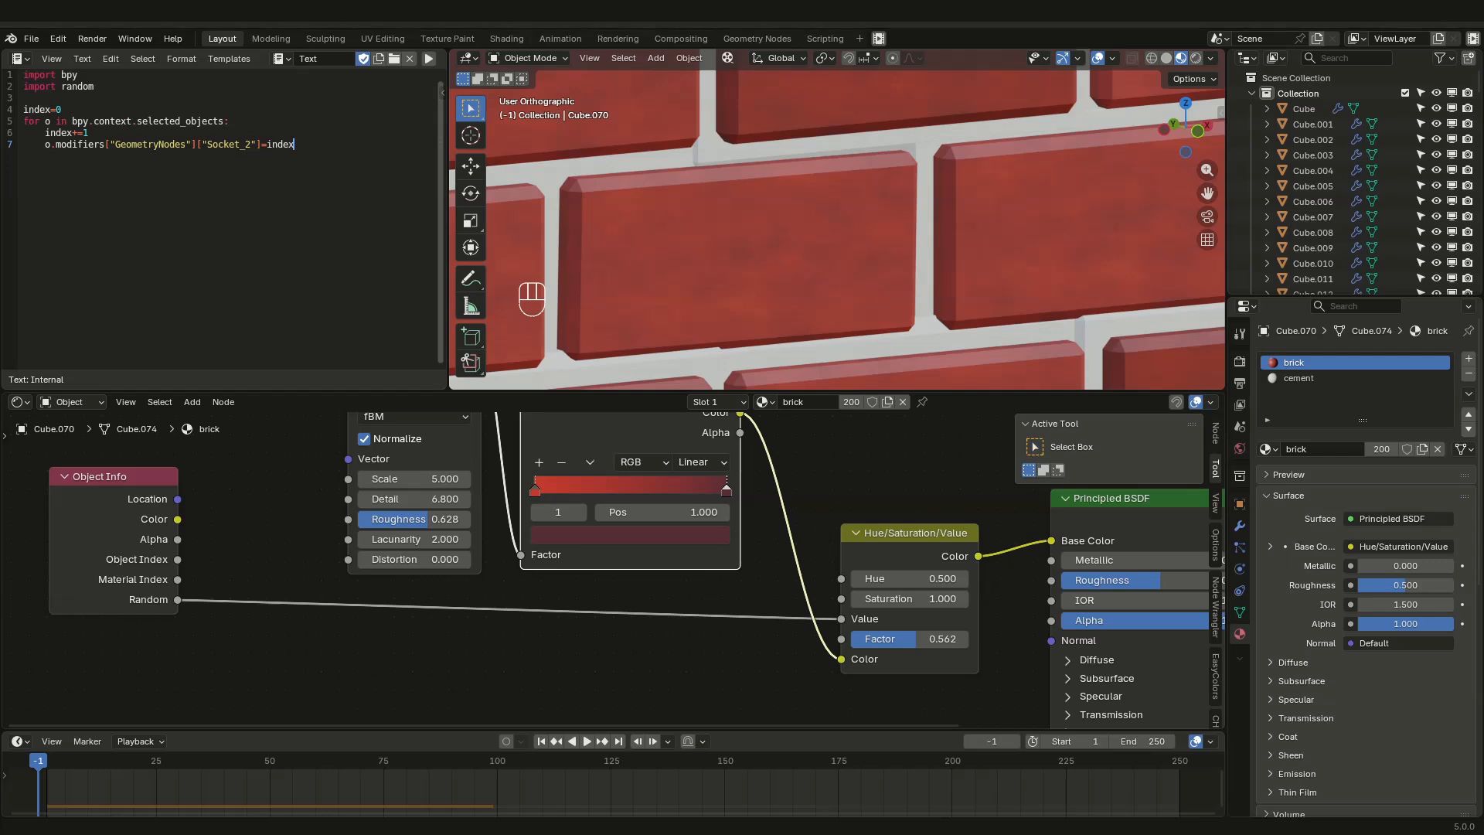
# Step: Duplicate the brick material's Noise Texture and Color Ramp nodes together and place the copies below the originals
pyautogui.scroll(-4, 587, 576)
pyautogui.moveTo(589, 640); pyautogui.dragTo(587, 580, button='middle')
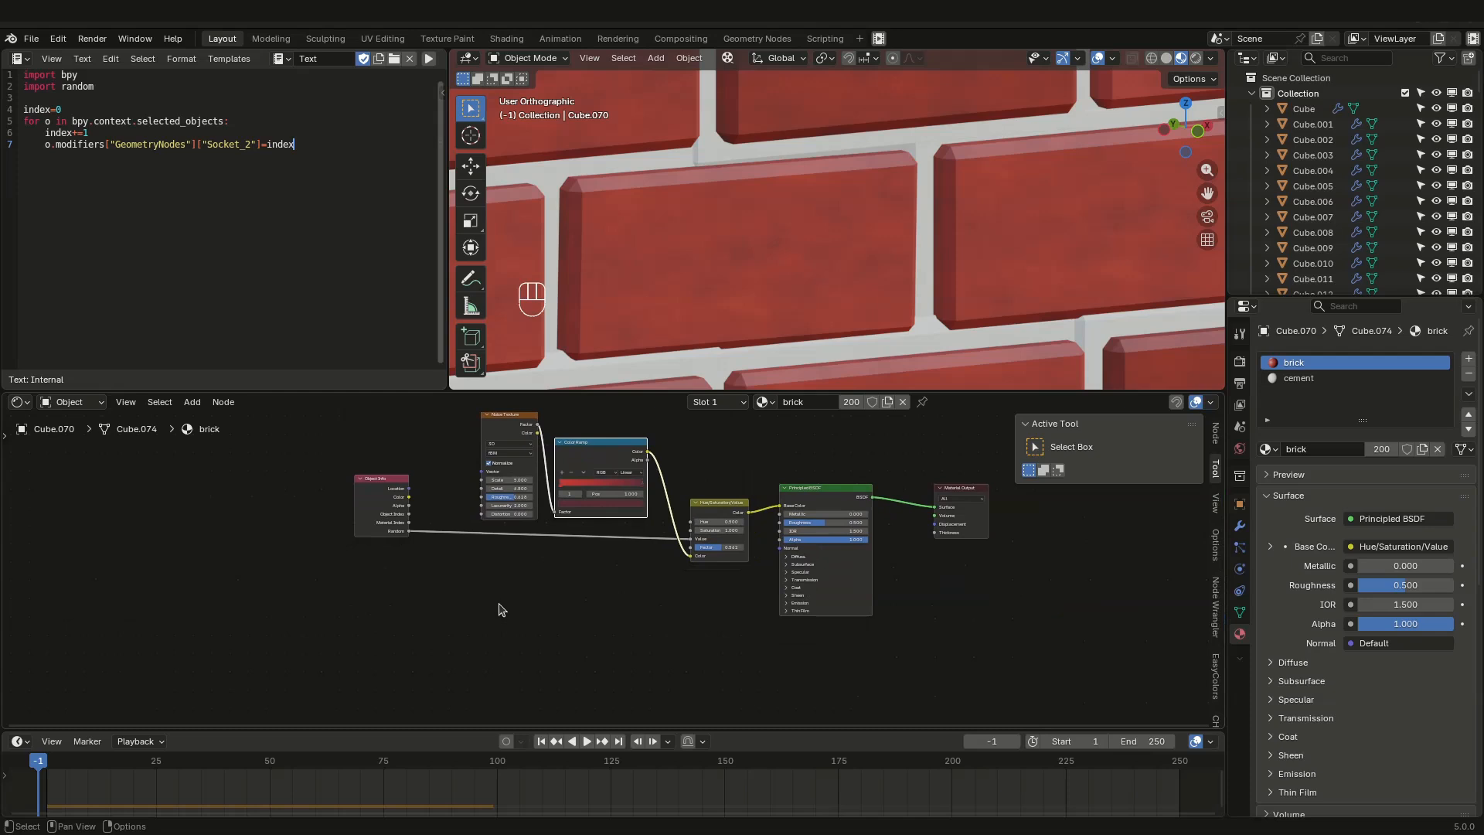
pyautogui.scroll(-1, 499, 610)
pyautogui.click(512, 447)
pyautogui.keyDown('shift'); pyautogui.click(570, 469); pyautogui.keyUp('shift')
pyautogui.hotkey('shift', 'd')
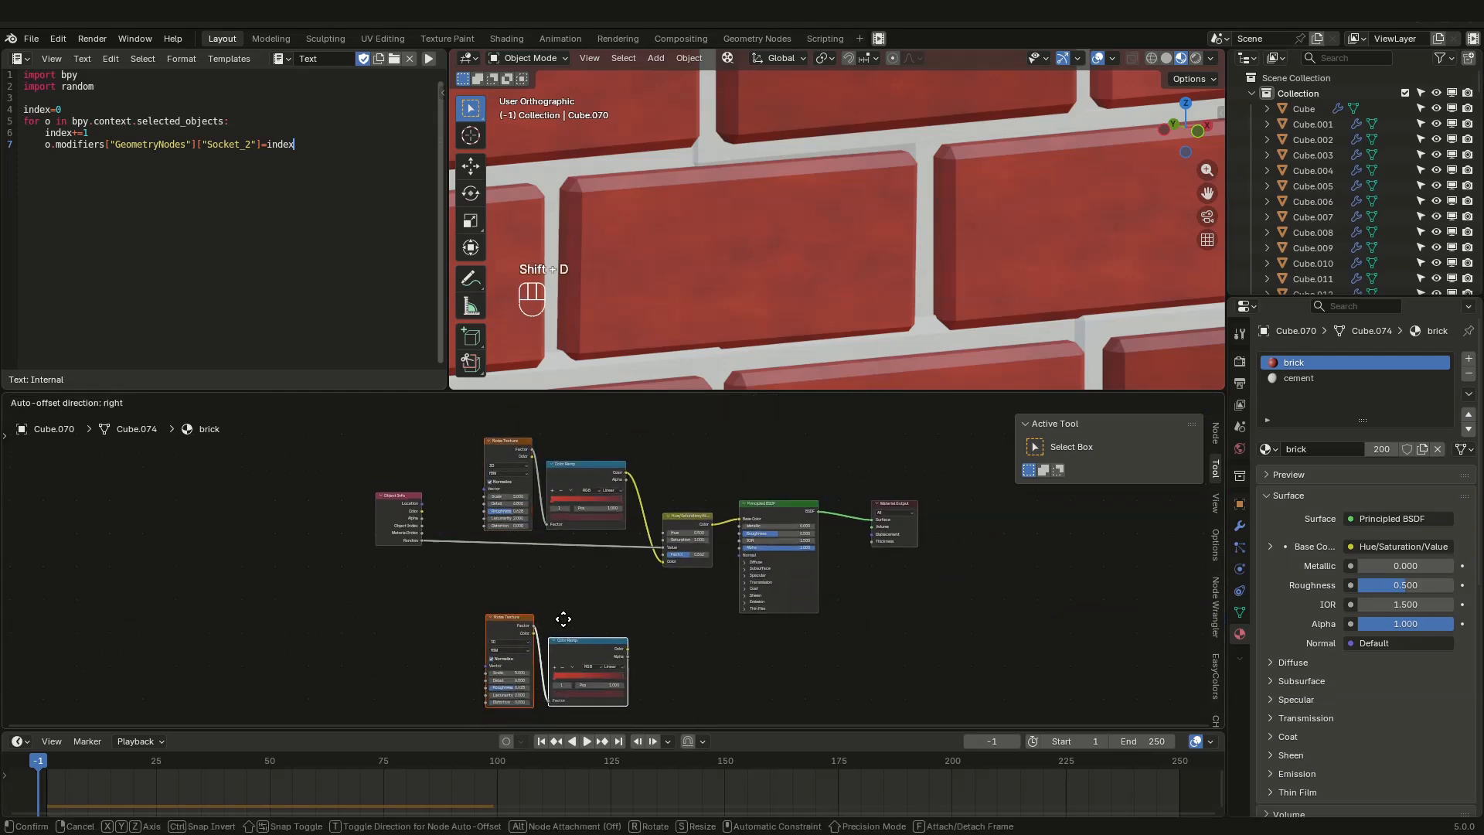
pyautogui.click(596, 625)
pyautogui.scroll(2, 599, 629)
pyautogui.scroll(3, 598, 586)
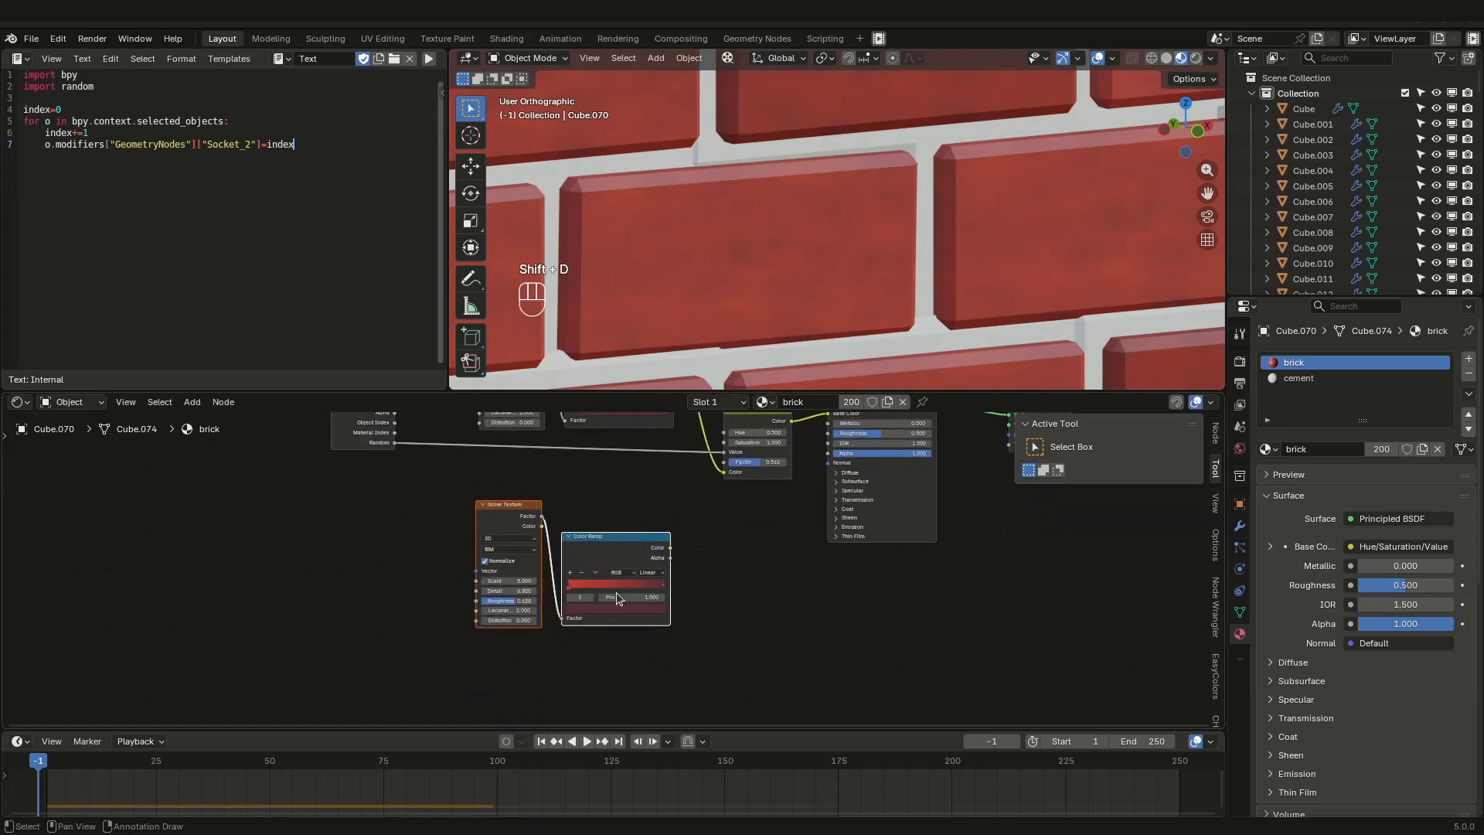
# Step: Reset the duplicated Color Ramp to black and white and move its stops close together, with the white stop at 0.441
pyautogui.moveTo(528, 577); pyautogui.dragTo(555, 577)
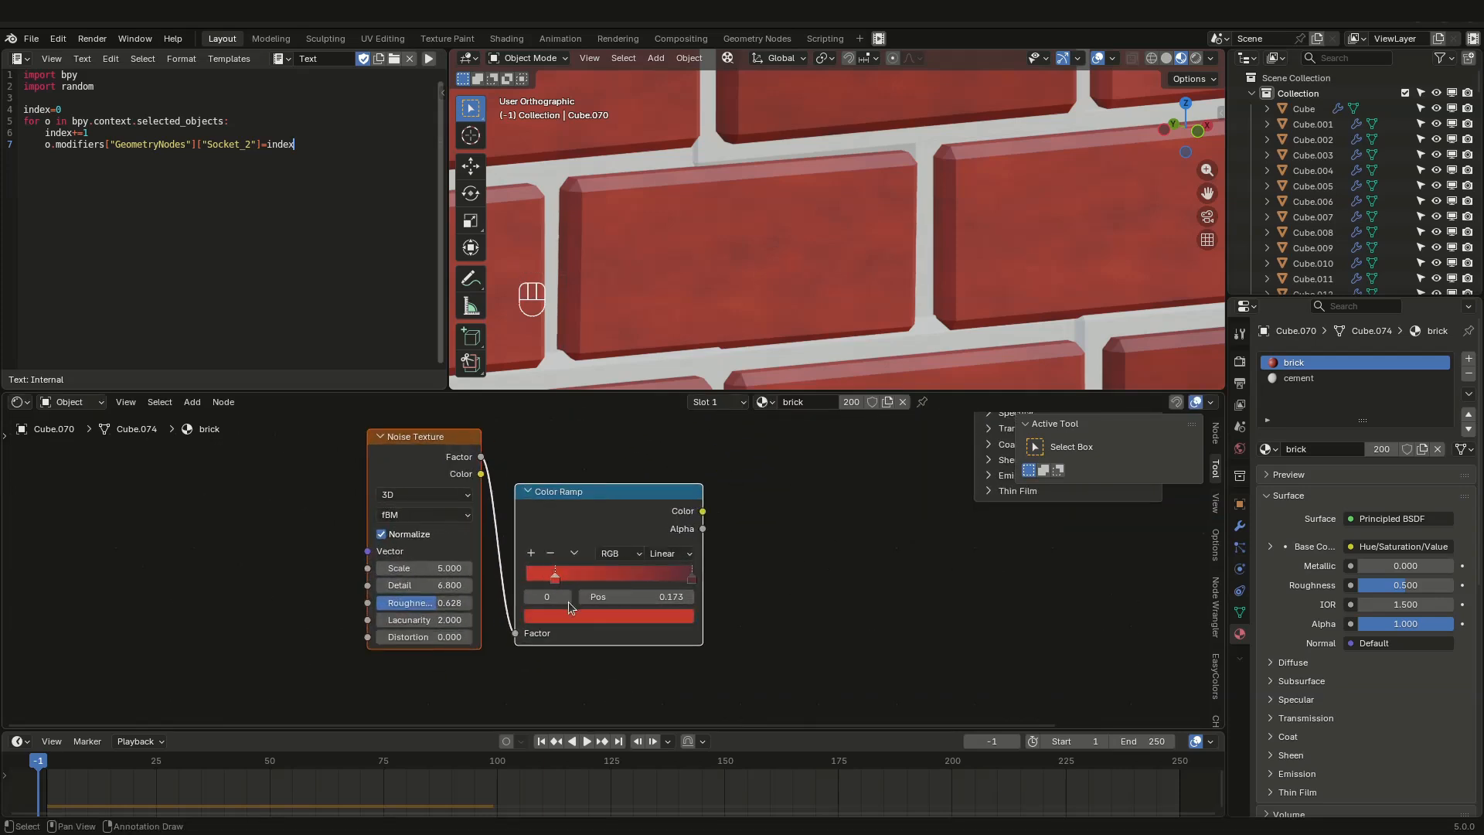
pyautogui.click(568, 616)
pyautogui.click(574, 554)
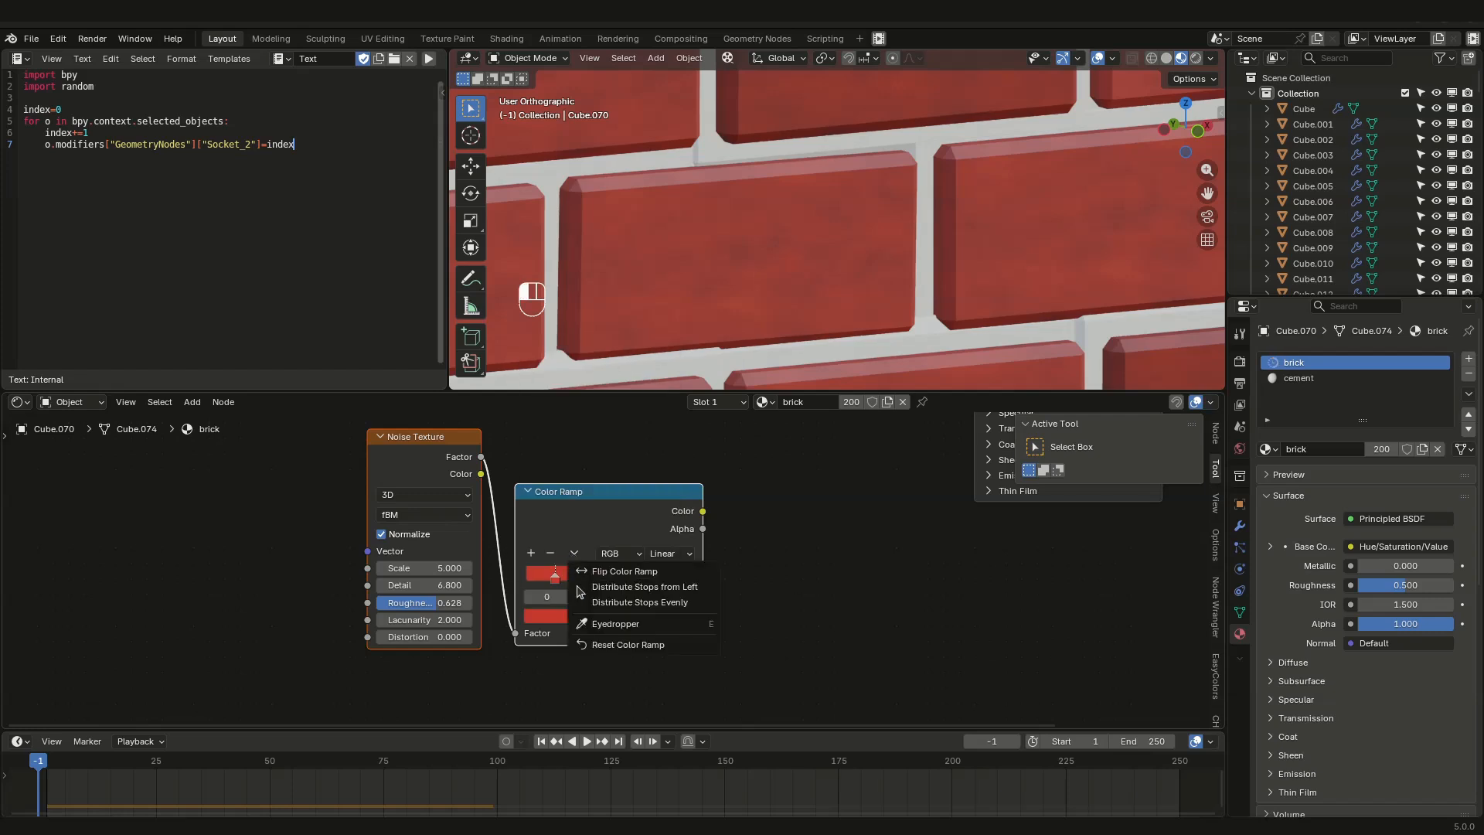
pyautogui.click(626, 646)
pyautogui.moveTo(531, 582); pyautogui.dragTo(582, 576)
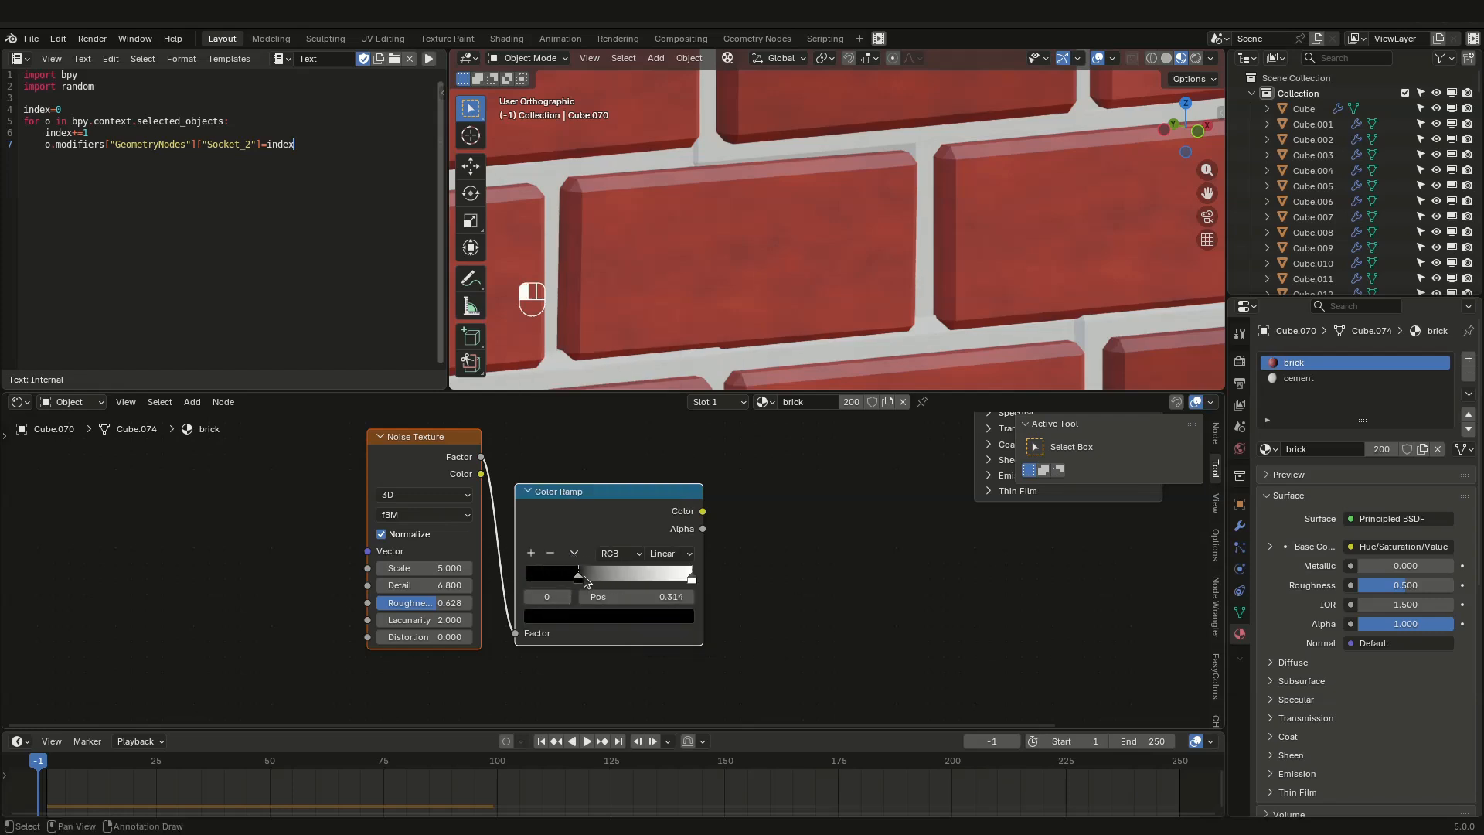
pyautogui.moveTo(685, 582); pyautogui.dragTo(599, 579)
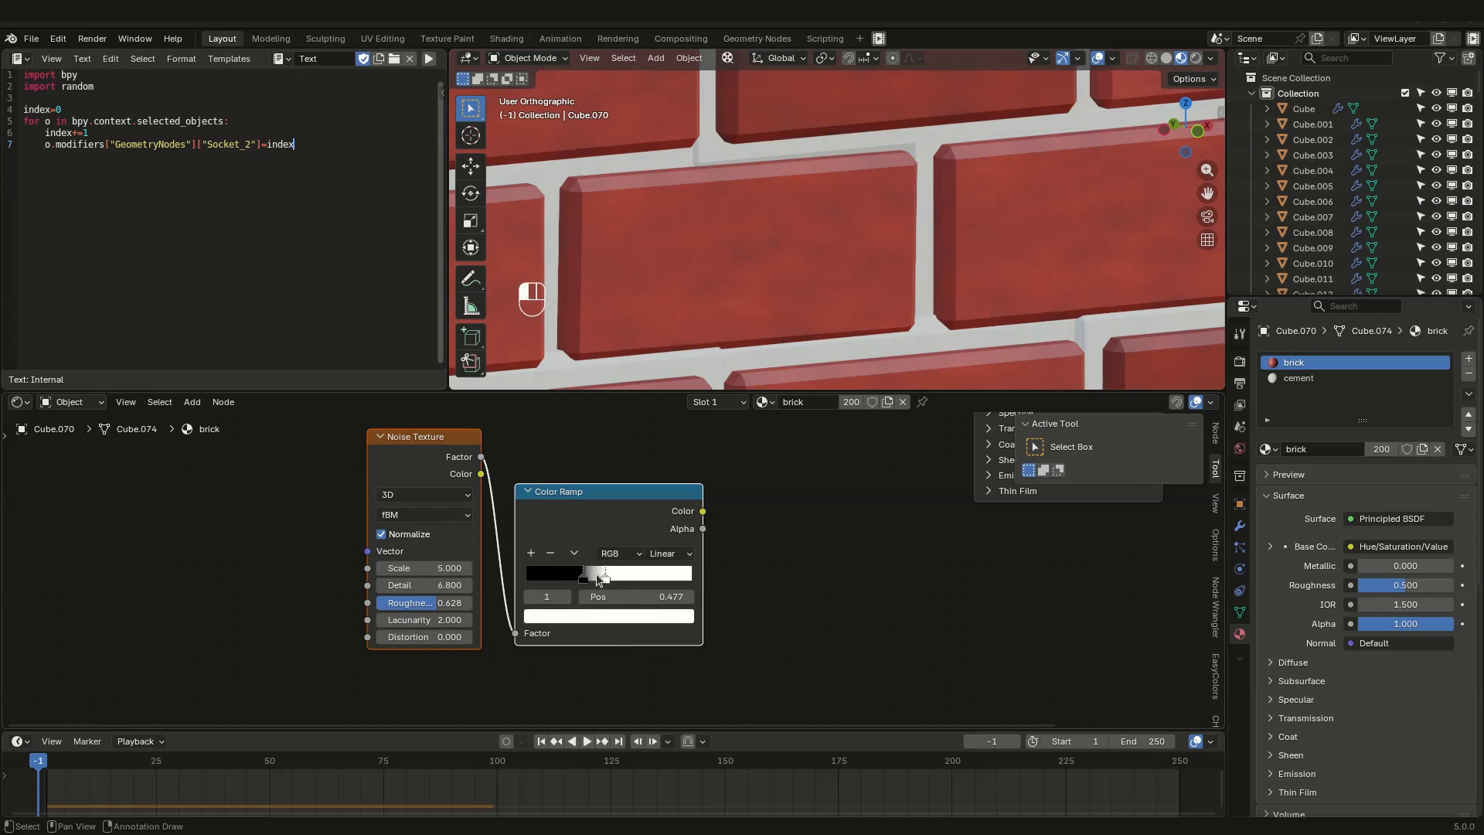
# Step: Set the duplicated Noise Texture's Scale to 12 and feed it Object texture coordinates through a Mapping node
pyautogui.moveTo(470, 568); pyautogui.dragTo(503, 568)
pyautogui.scroll(-2, 633, 721)
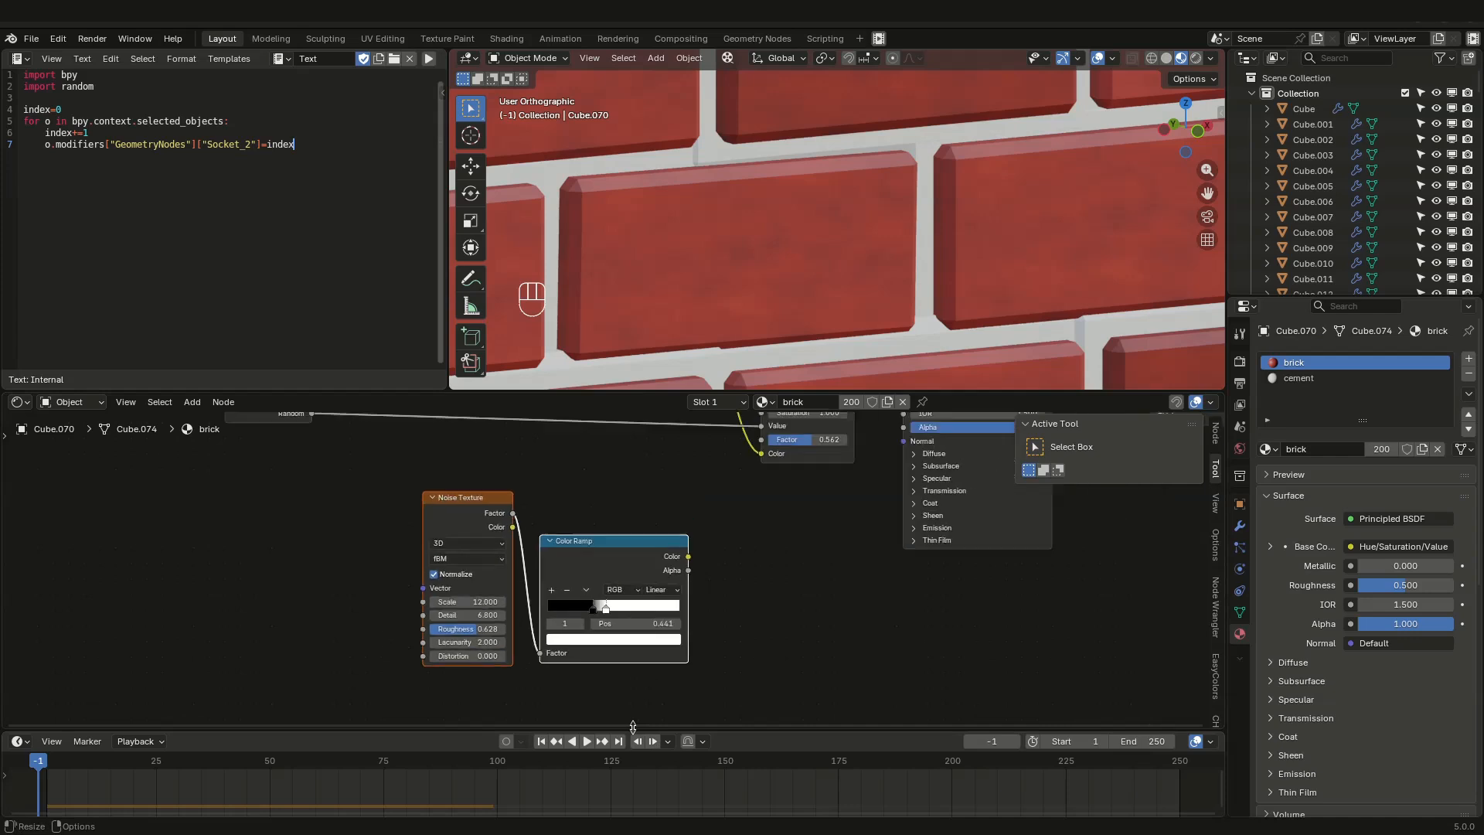
pyautogui.scroll(-1, 632, 726)
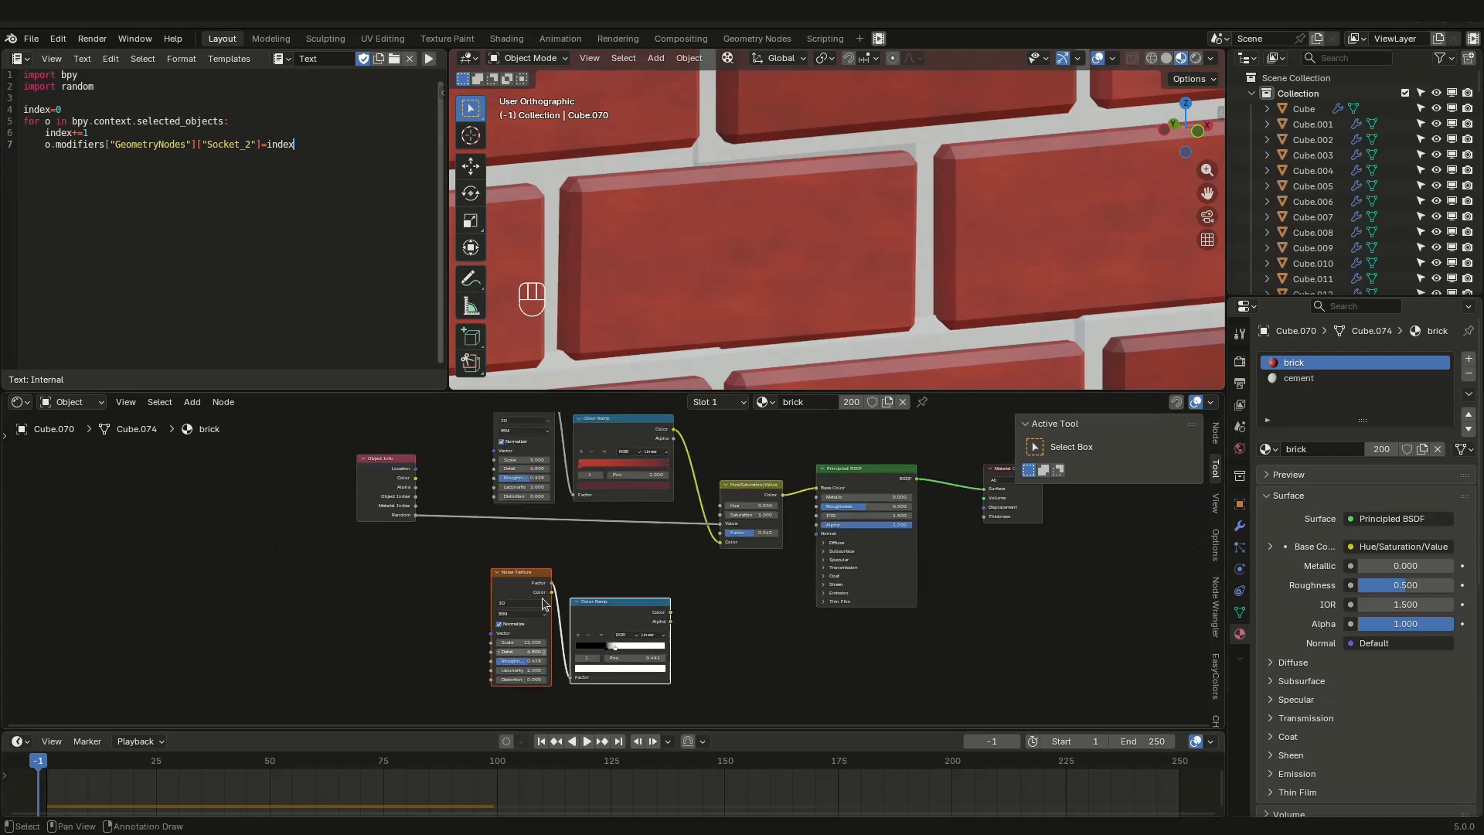
pyautogui.hotkey('ctrl', 't')
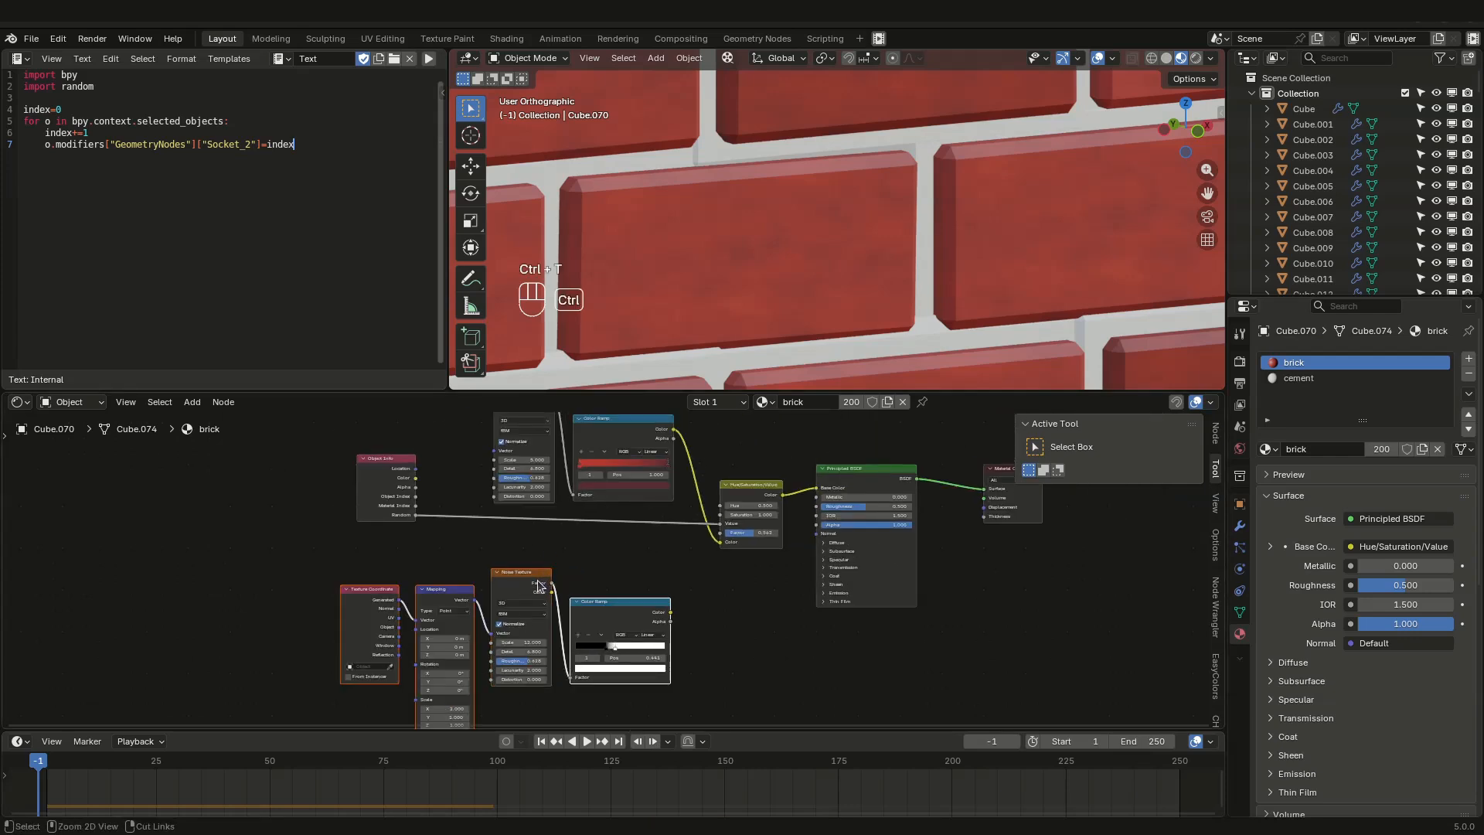
pyautogui.press('KP_Decimal')
pyautogui.scroll(1, 439, 550)
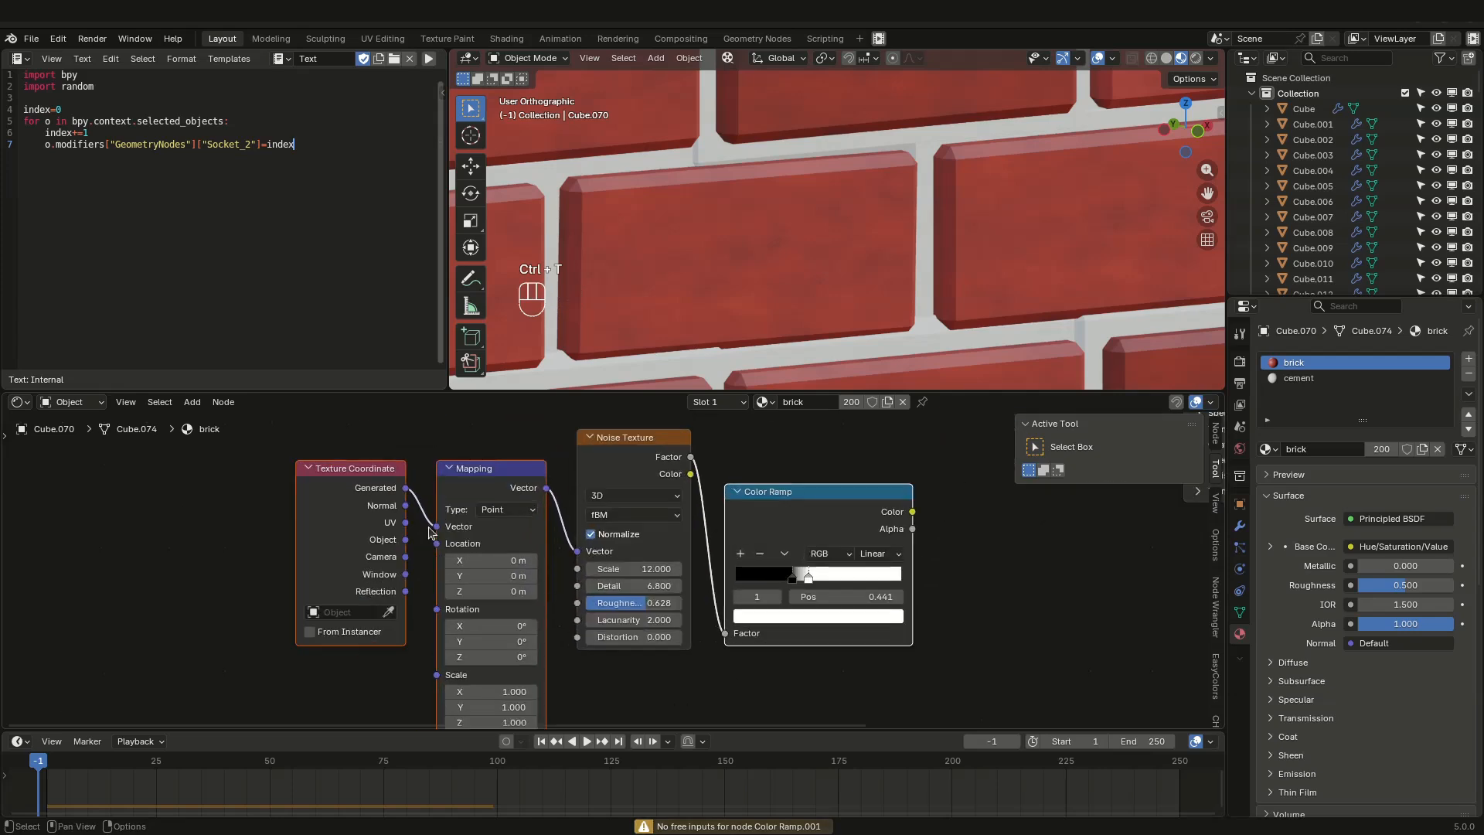
pyautogui.moveTo(406, 539); pyautogui.dragTo(438, 526)
# Step: Preview the black-and-white Color Ramp's output on the bricks and examine how the speckles repeat across the wall
pyautogui.scroll(-4, 616, 528)
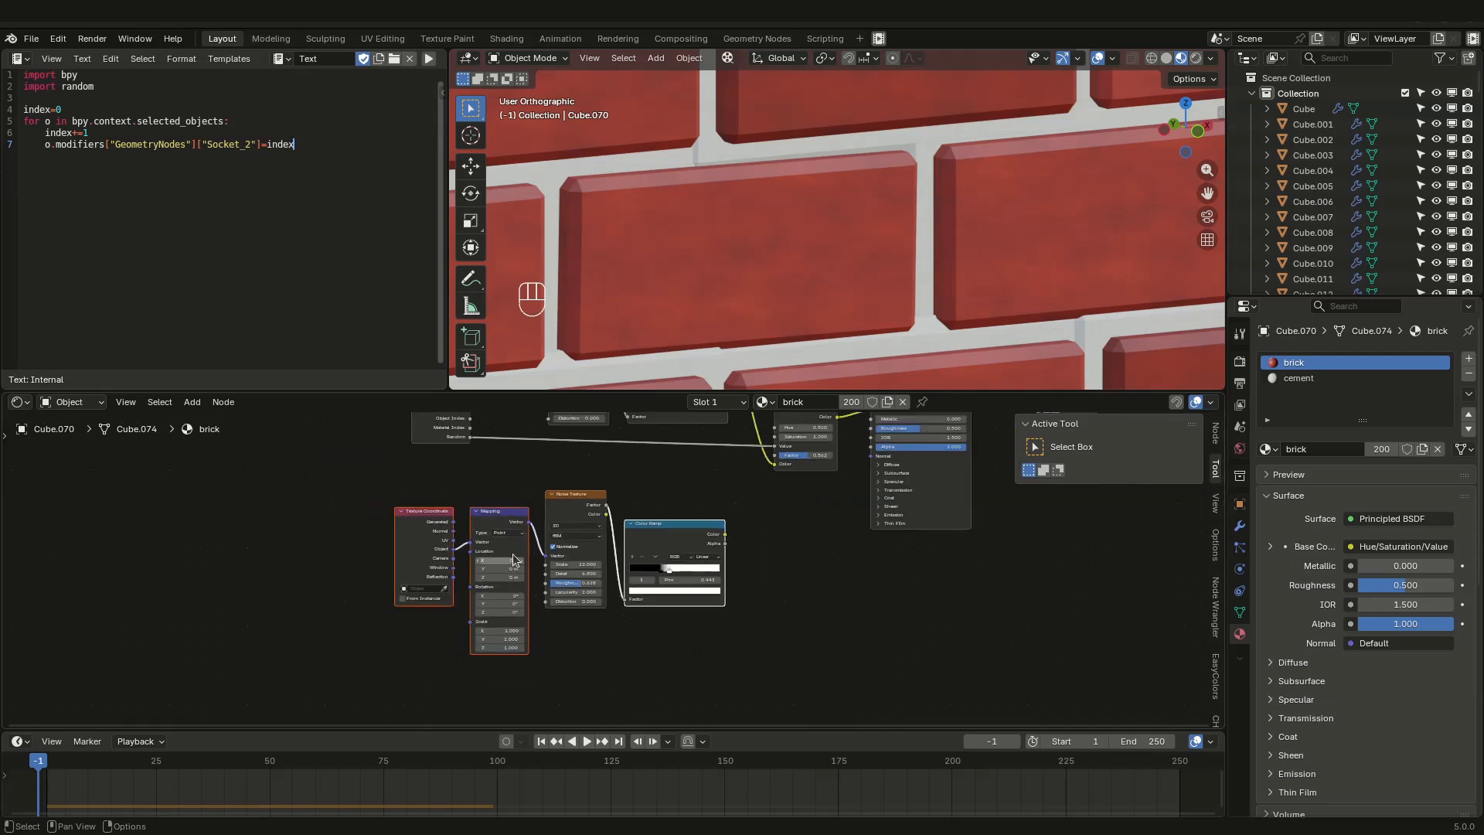
pyautogui.moveTo(543, 534); pyautogui.dragTo(522, 539, button='middle')
pyautogui.keyDown('ctrl'); pyautogui.keyDown('shift'); pyautogui.click(615, 541); pyautogui.keyUp('shift'); pyautogui.keyUp('ctrl')
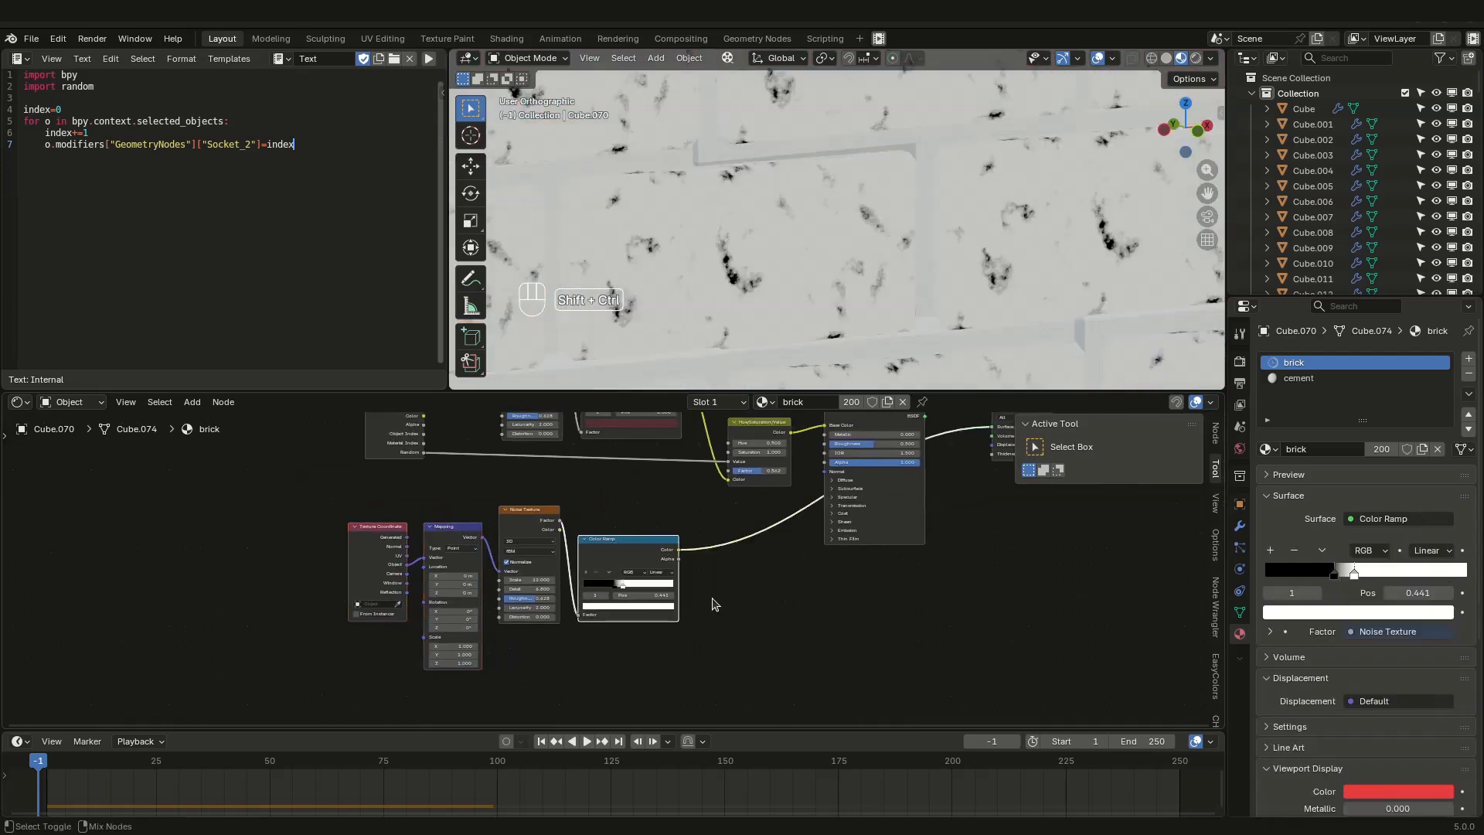
pyautogui.scroll(-3, 819, 249)
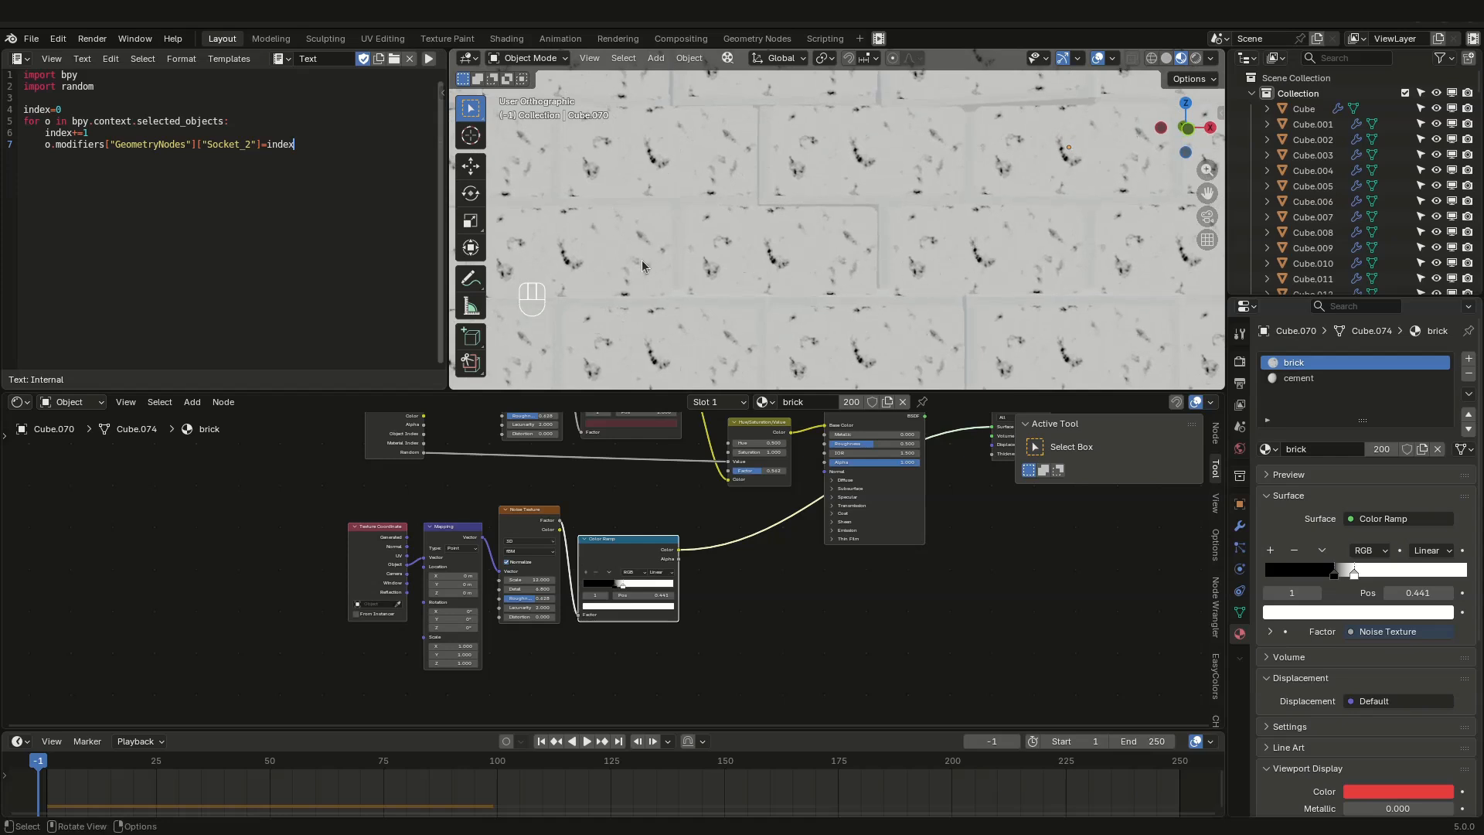
pyautogui.scroll(-1, 869, 261)
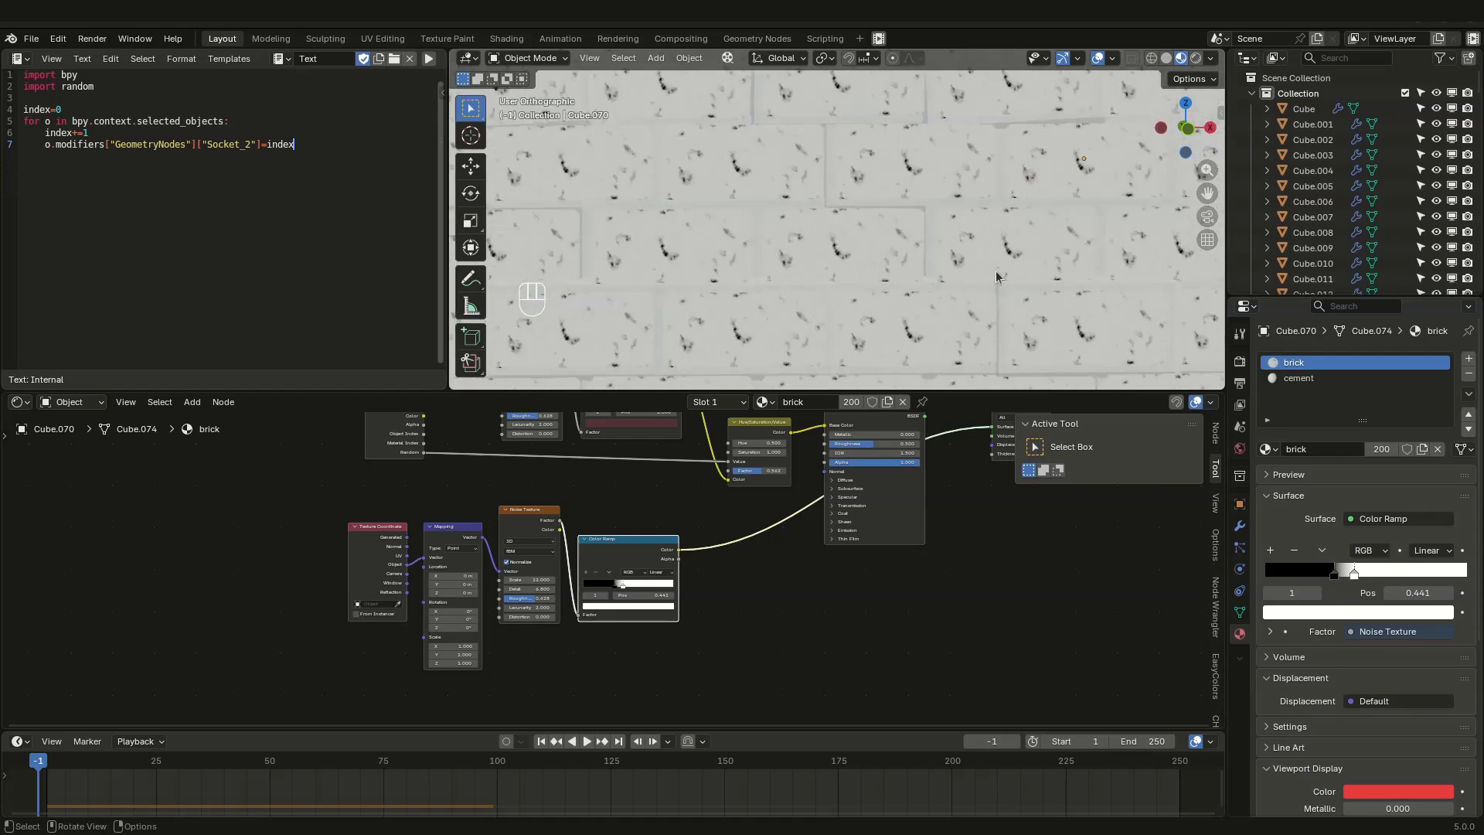
# Step: Drive the Mapping node's Location with Object Info's Random and space the Object Info and Texture Coordinate nodes farther from it
pyautogui.moveTo(607, 635); pyautogui.dragTo(657, 673, button='middle')
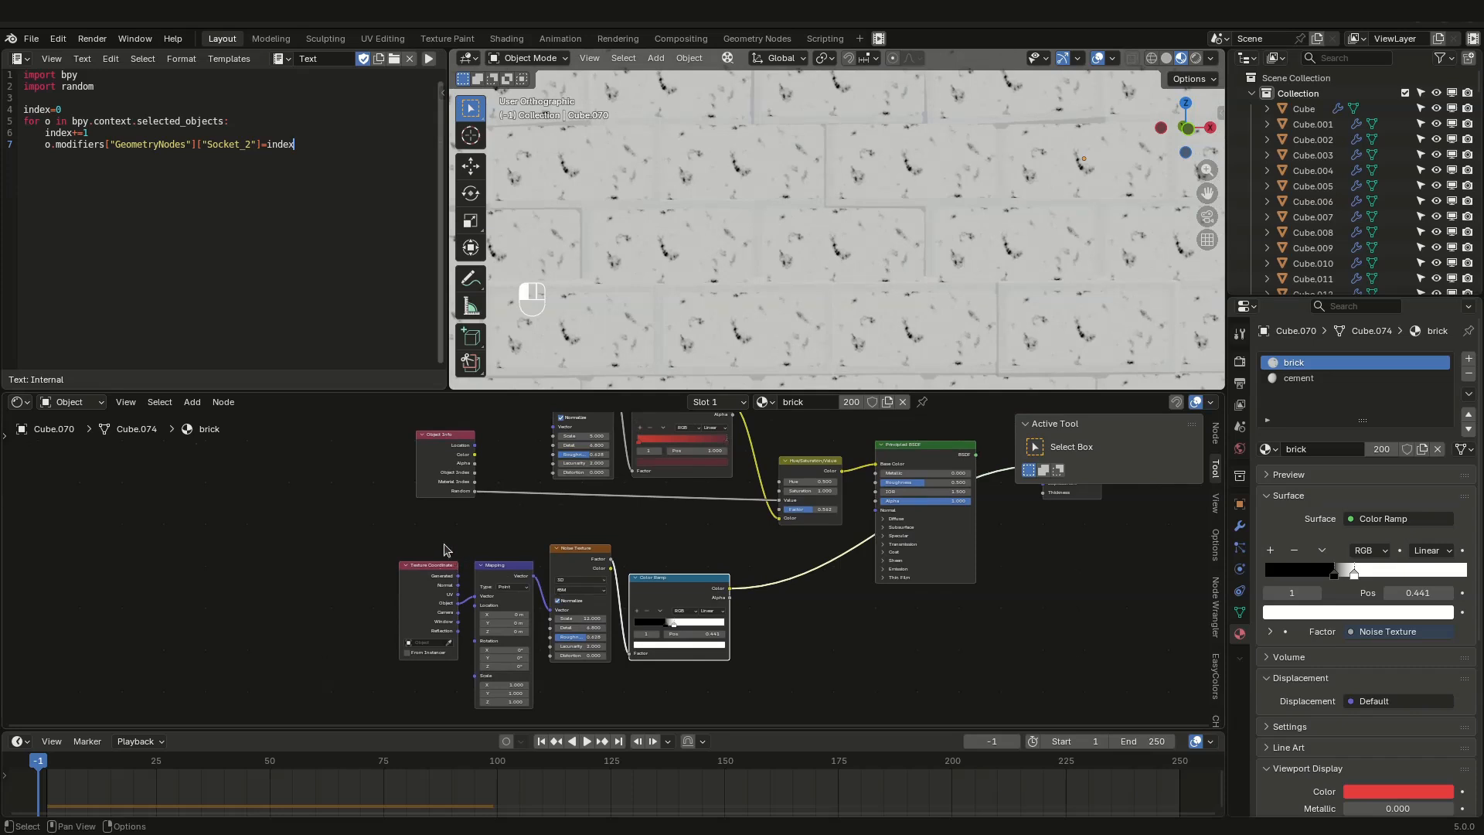
pyautogui.moveTo(438, 438); pyautogui.dragTo(354, 438)
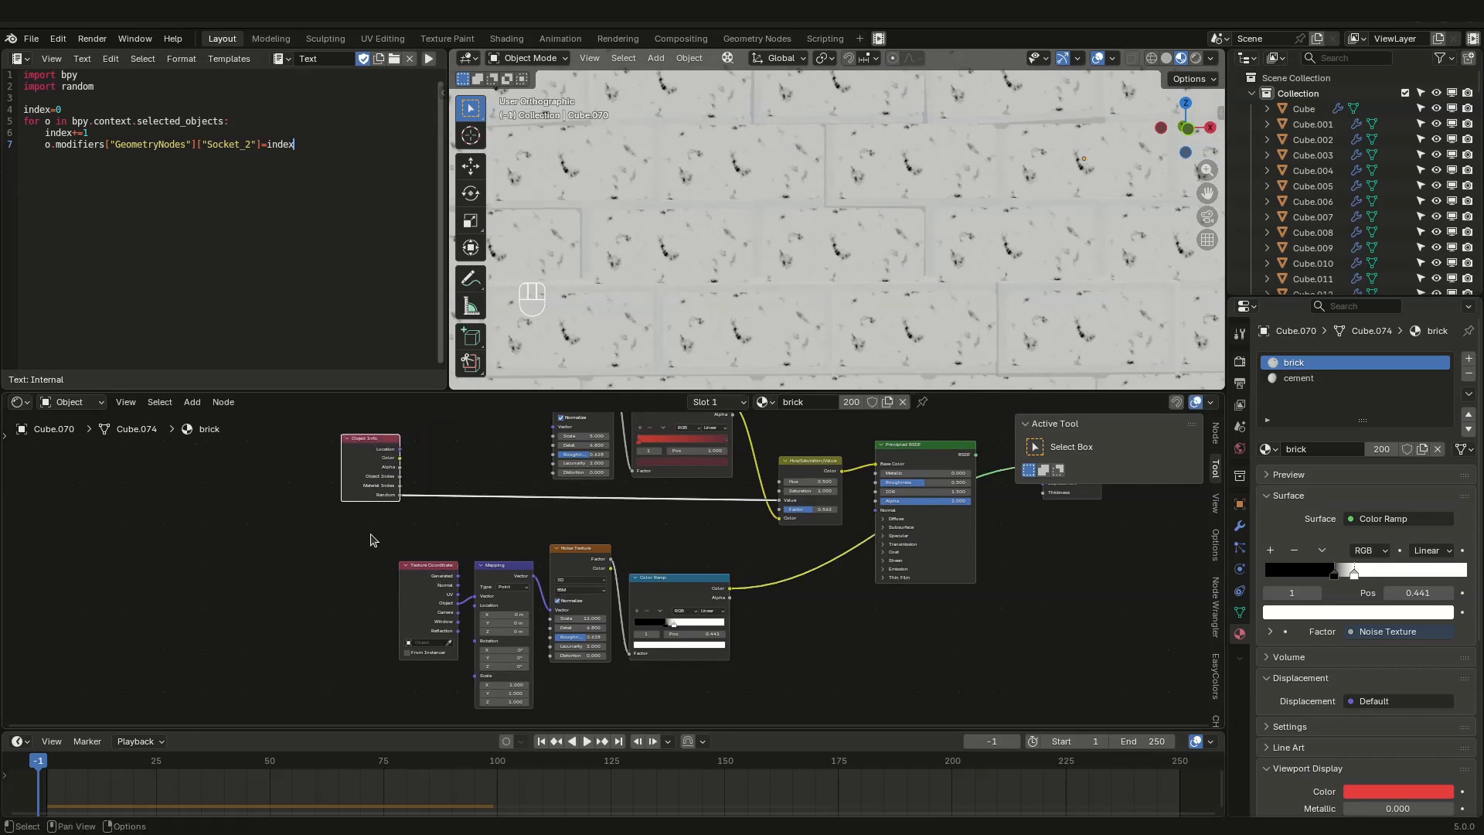
pyautogui.scroll(1, 418, 550)
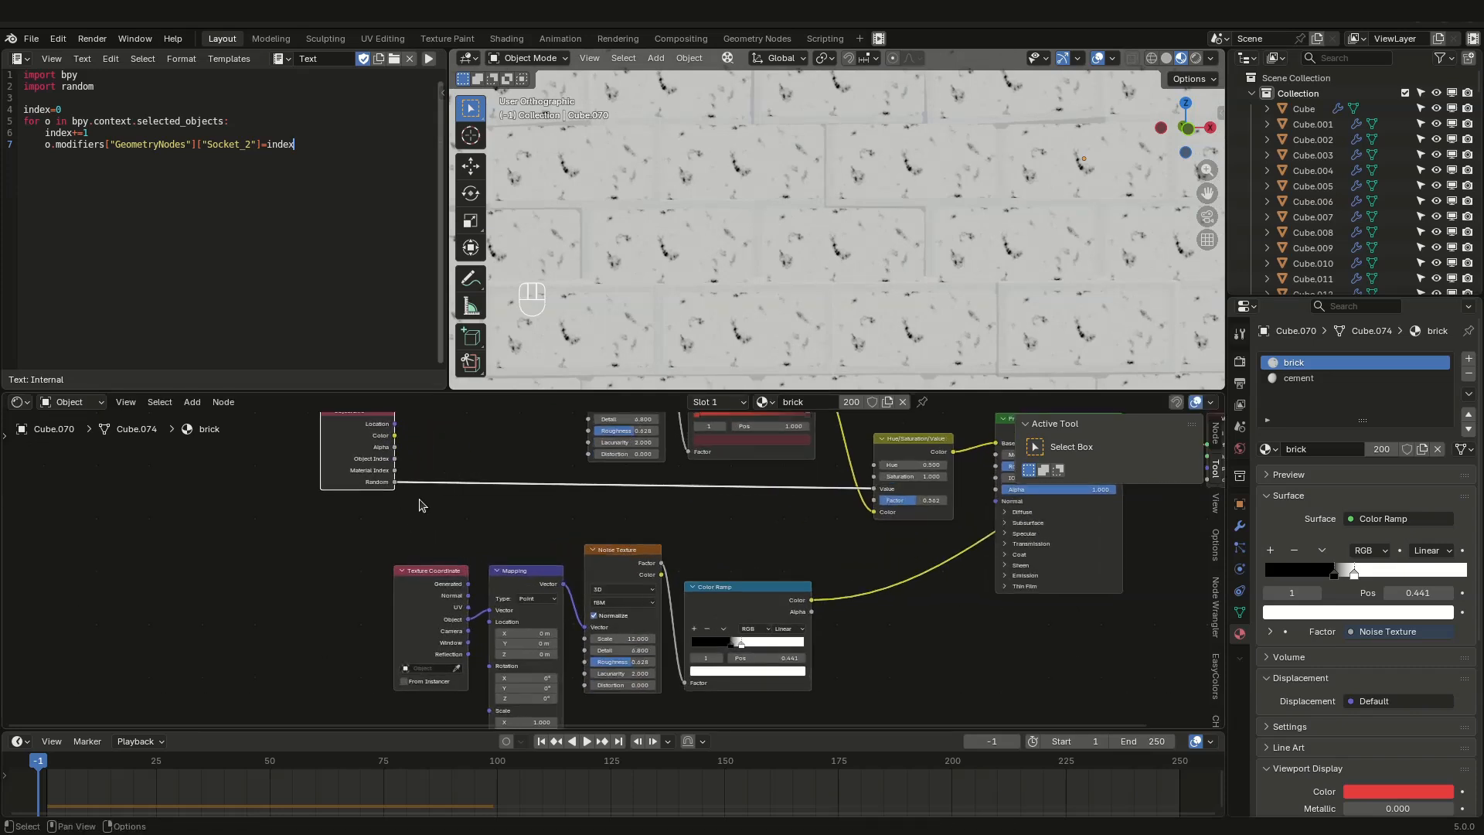
pyautogui.moveTo(395, 482); pyautogui.dragTo(488, 622)
pyautogui.scroll(-4, 777, 229)
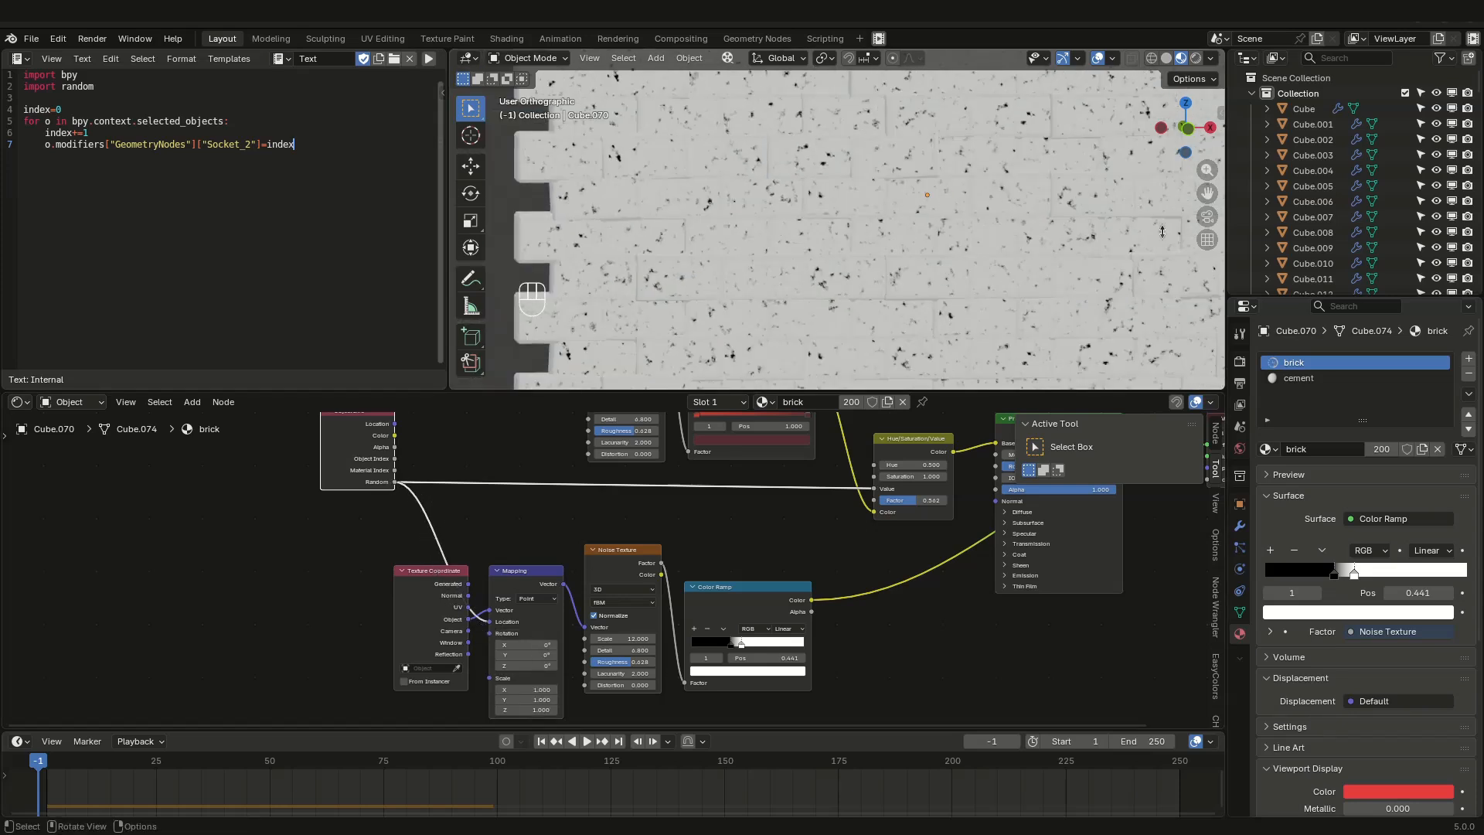
pyautogui.moveTo(410, 578); pyautogui.dragTo(331, 582)
pyautogui.scroll(-2, 718, 291)
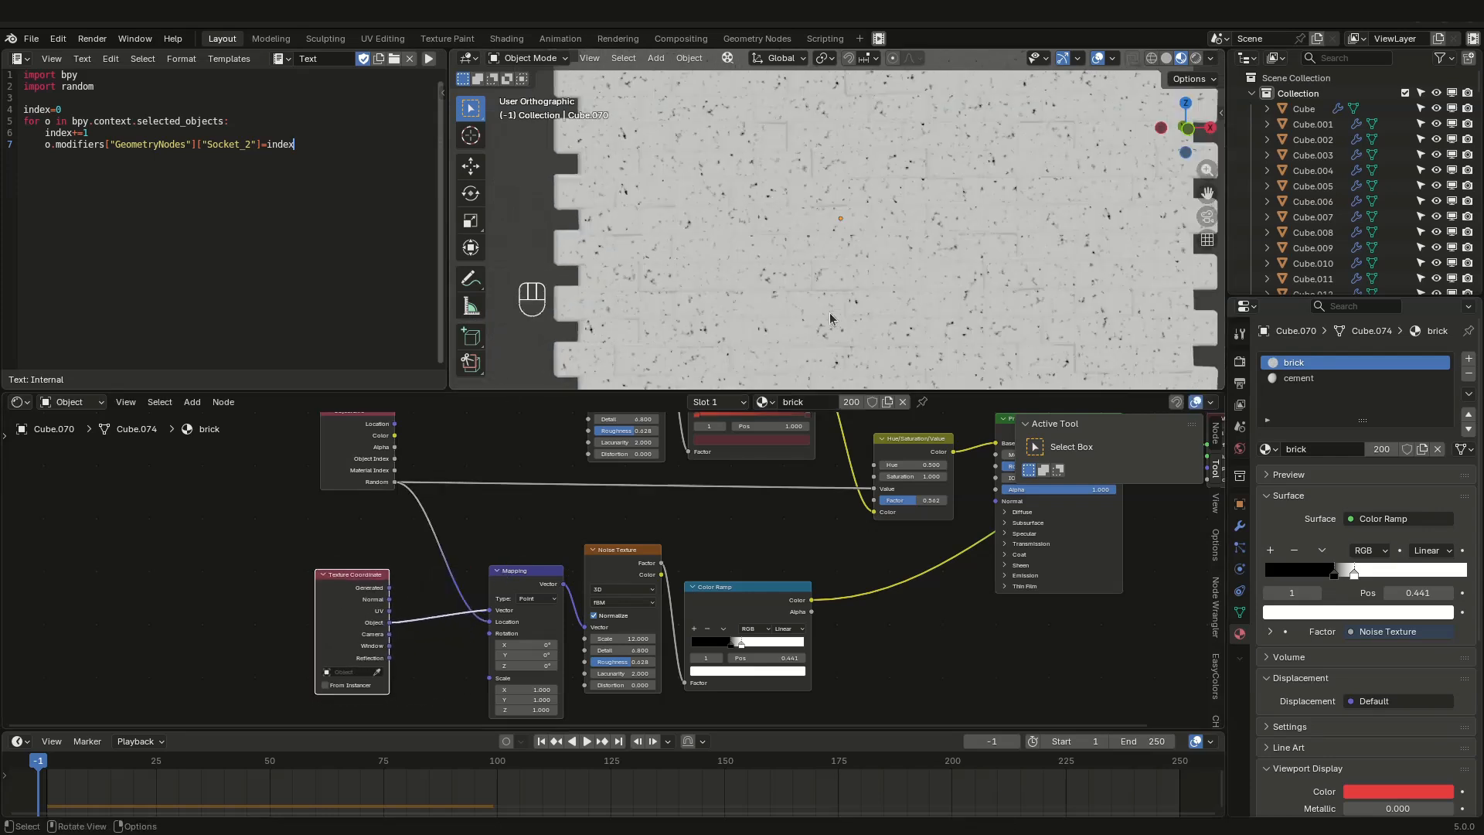
pyautogui.scroll(1, 830, 317)
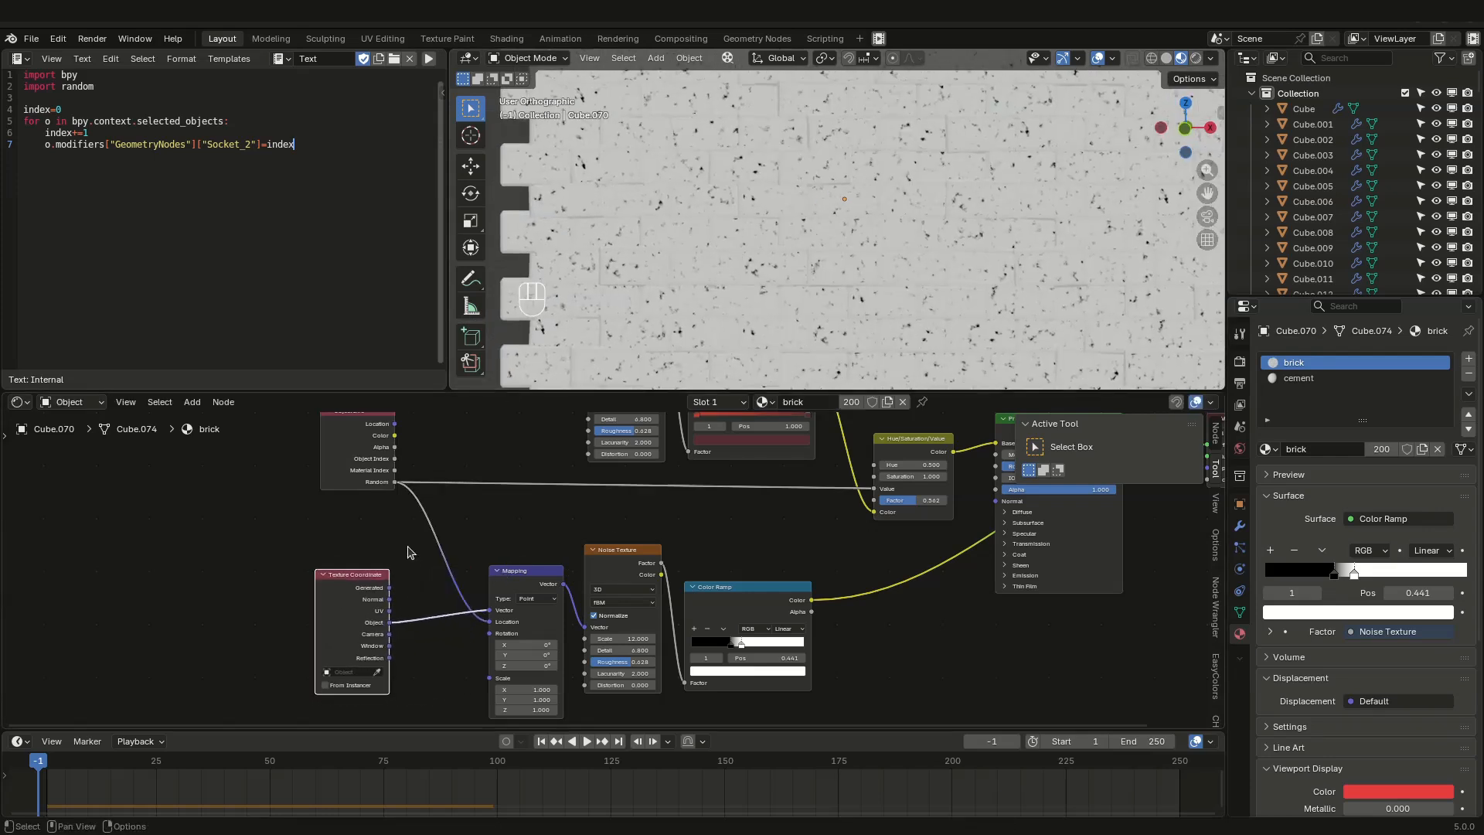
# Step: Insert a Math node set to Multiply with value 1.300 between Object Info's Random and the Mapping node's Location
pyautogui.hotkey('shift', 'a')
pyautogui.write('mmath')
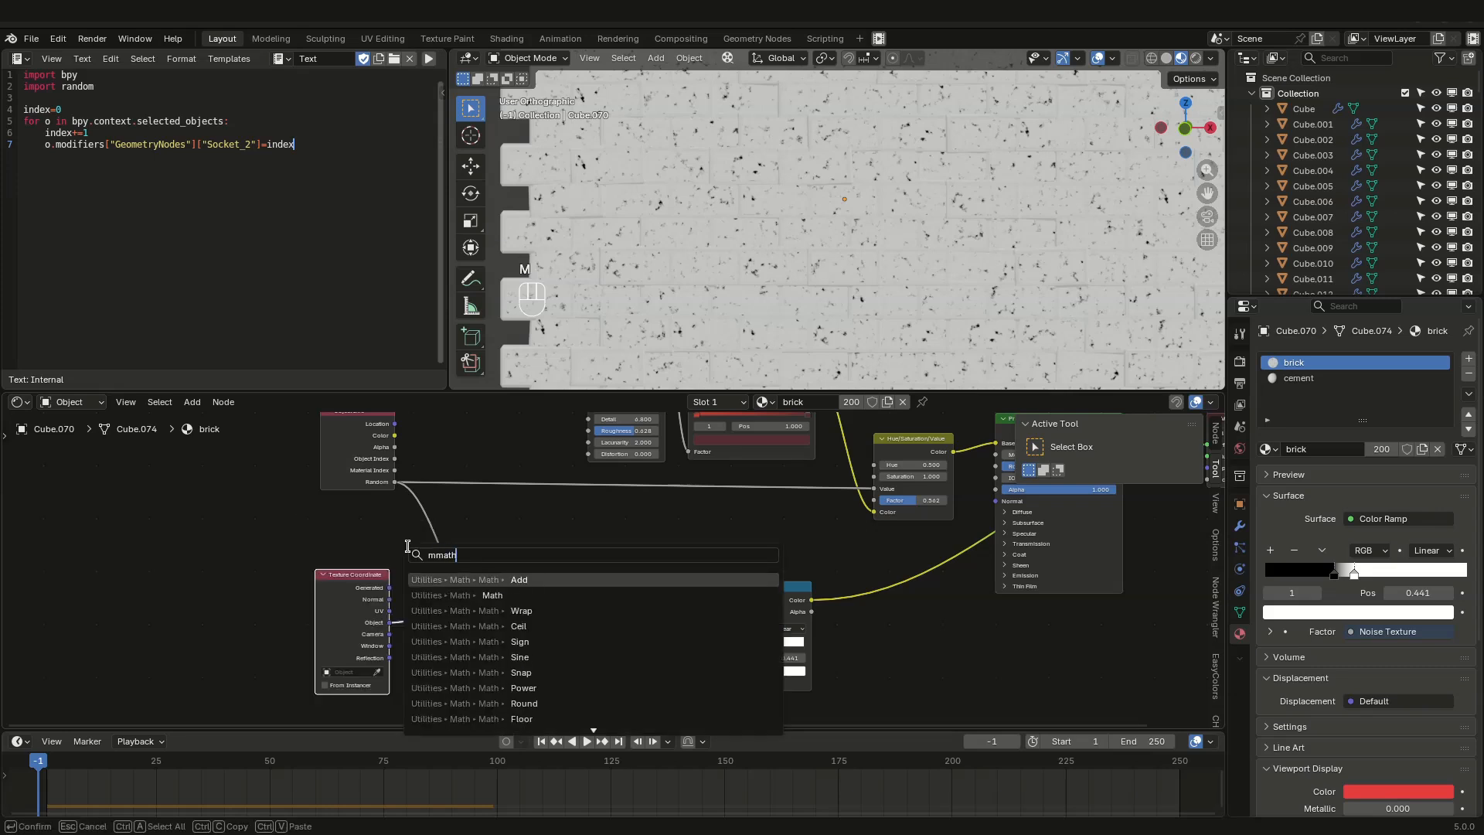
pyautogui.press('Return')
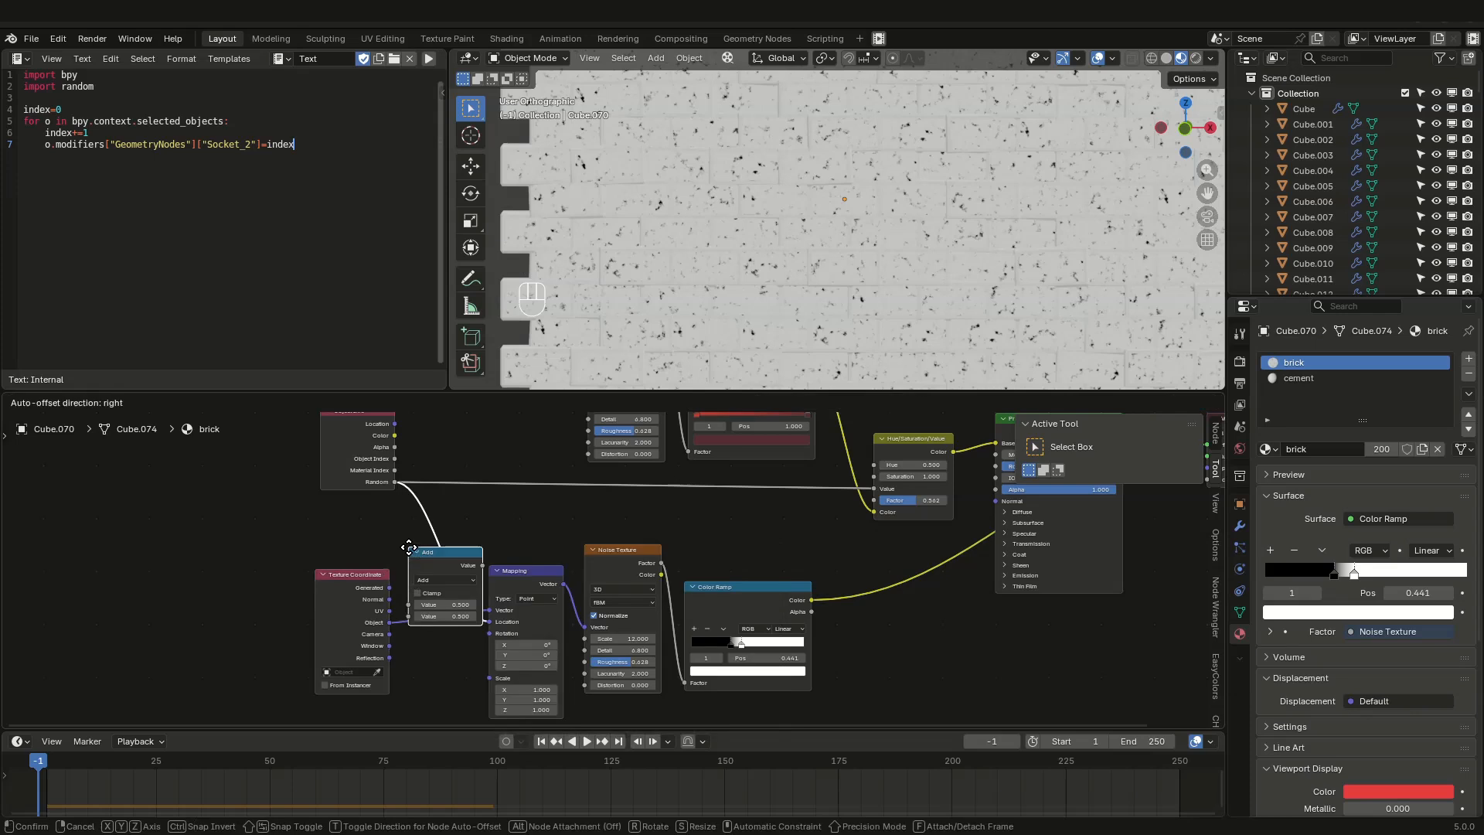
pyautogui.click(417, 508)
pyautogui.scroll(1, 428, 557)
pyautogui.click(460, 536)
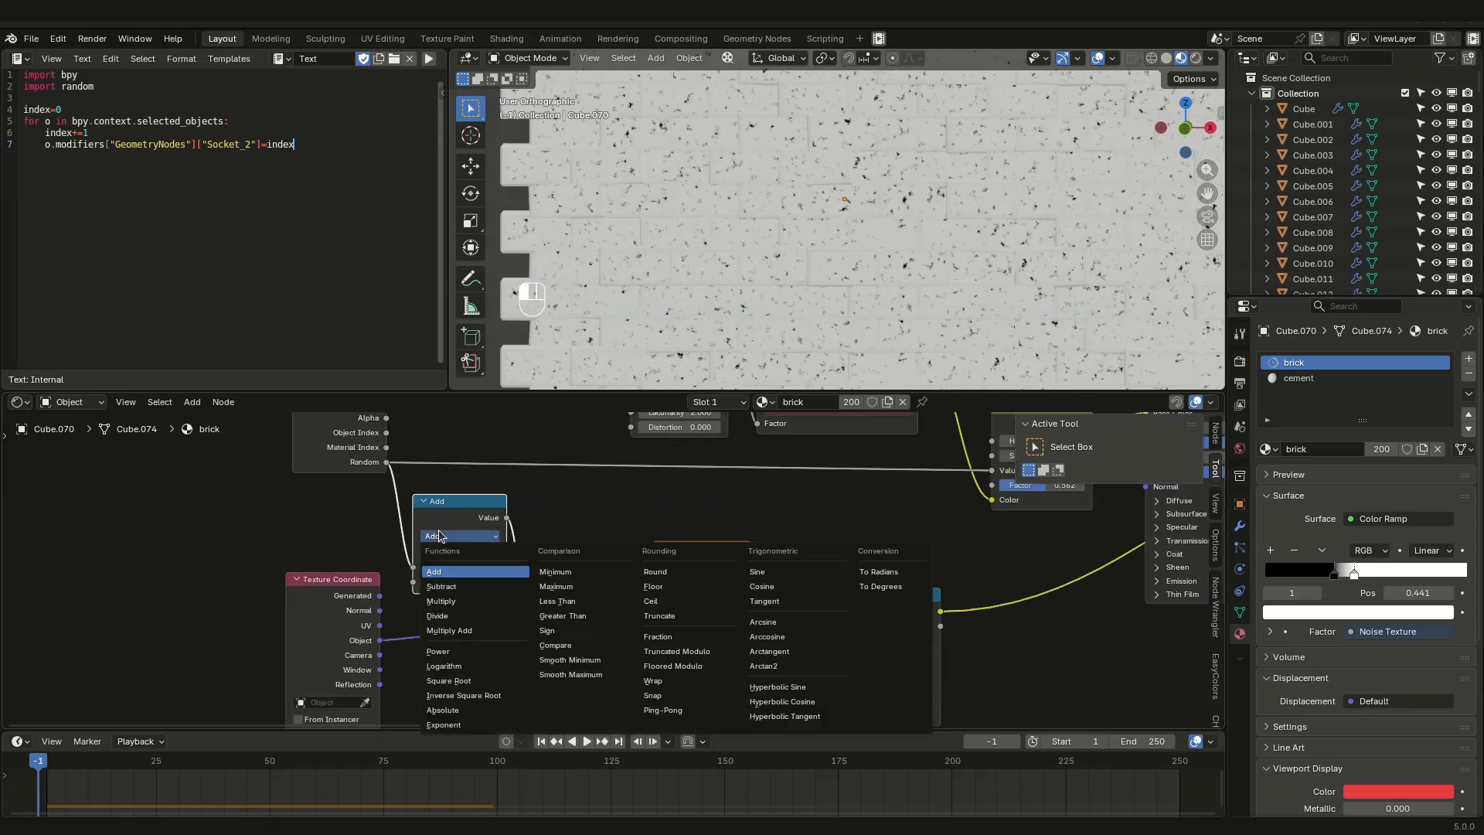
pyautogui.click(440, 600)
pyautogui.moveTo(460, 582)
pyautogui.mouseDown()
pyautogui.moveTo(483, 582)
pyautogui.moveTo(453, 581)
pyautogui.mouseUp()
pyautogui.scroll(-2, 819, 268)
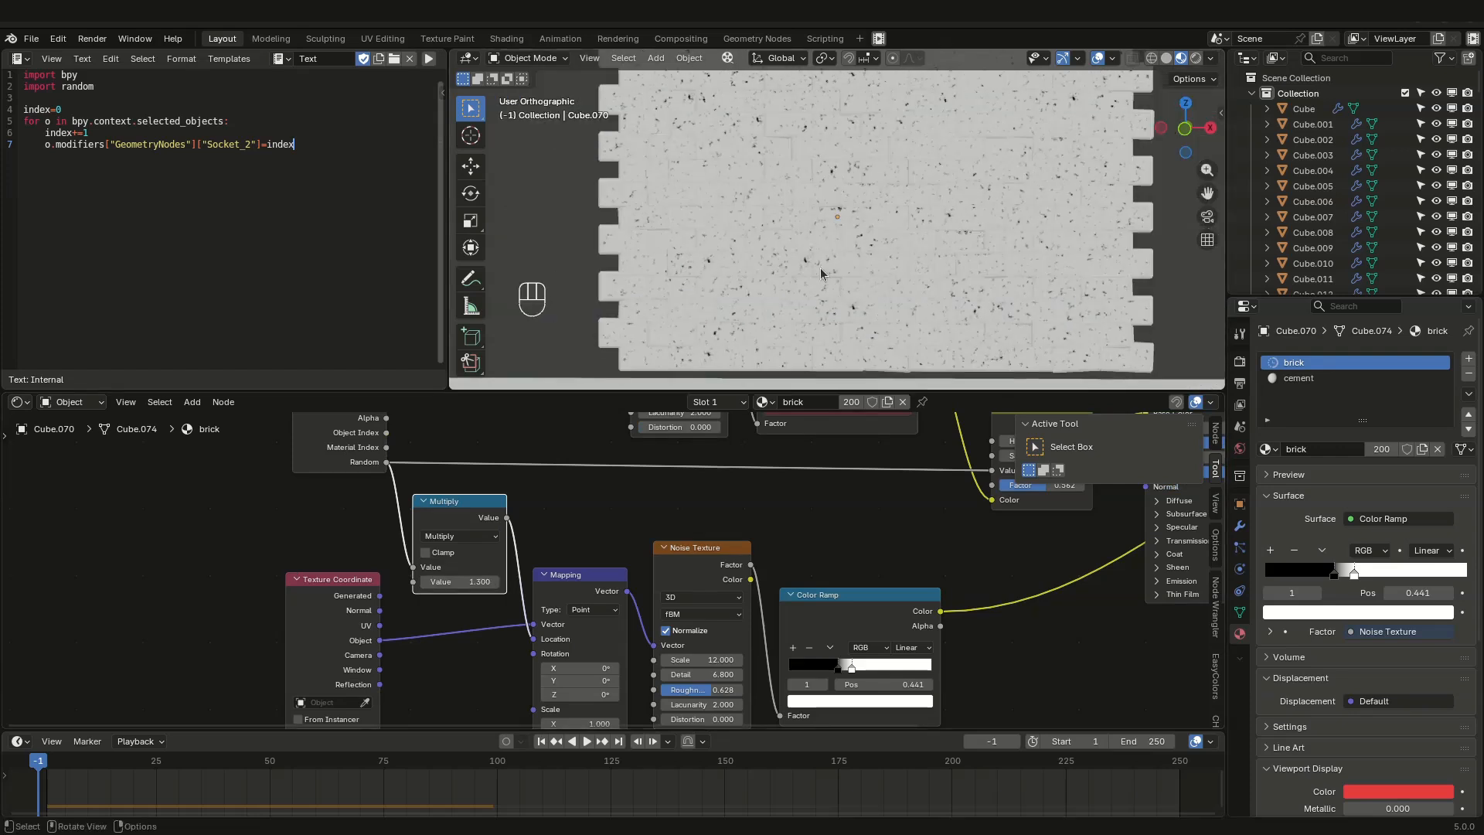
pyautogui.moveTo(897, 265); pyautogui.dragTo(929, 265, button='middle')
pyautogui.scroll(-1, 931, 263)
pyautogui.scroll(1, 918, 497)
# Step: Move the Principled BSDF and Material Output nodes farther from the Hue/Saturation/Value node to make room between them
pyautogui.moveTo(916, 492); pyautogui.dragTo(704, 490, button='middle')
pyautogui.scroll(-4, 691, 533)
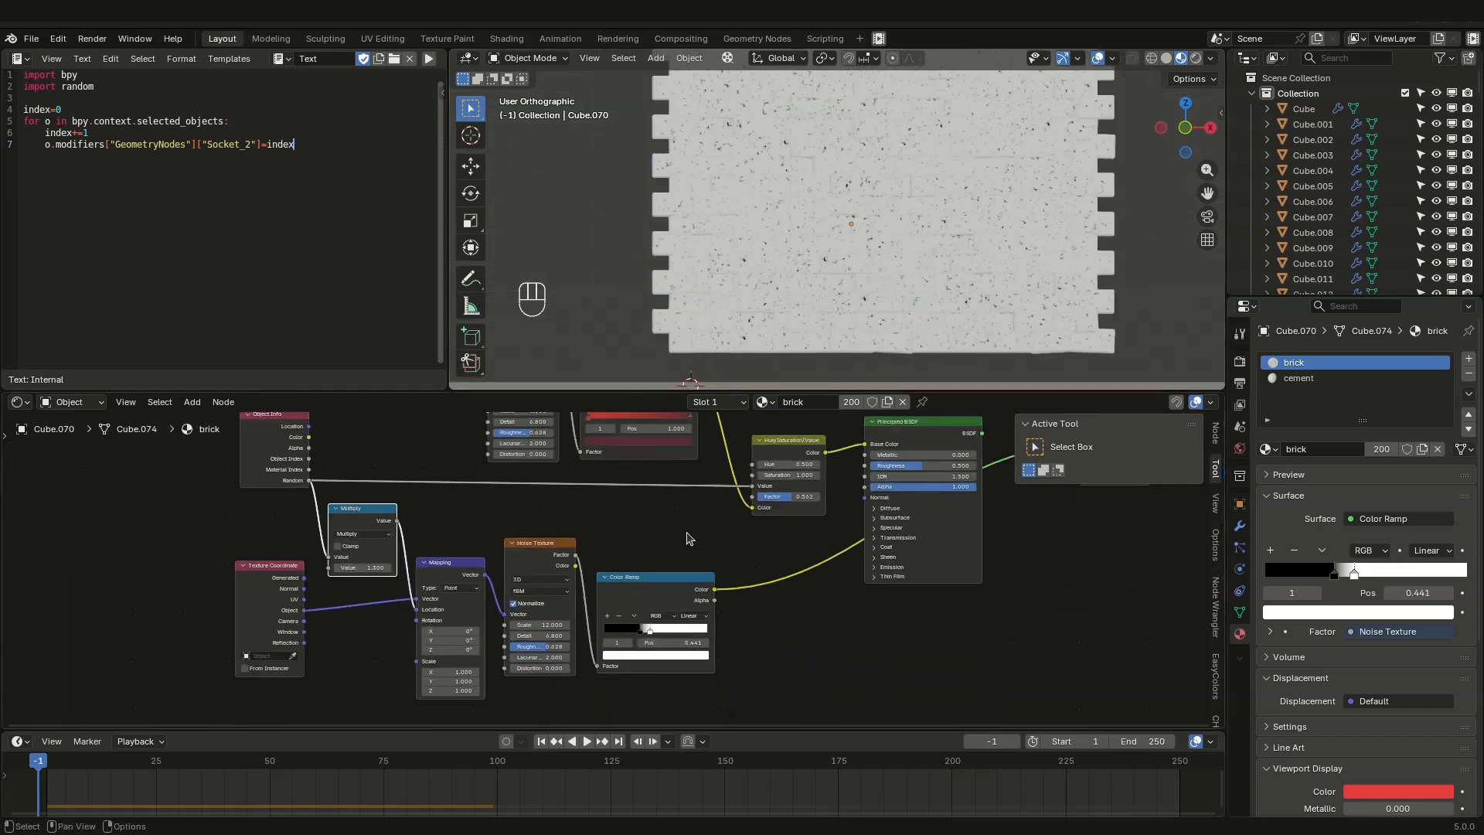
pyautogui.scroll(3, 888, 301)
pyautogui.moveTo(918, 615); pyautogui.dragTo(721, 656, button='middle')
pyautogui.scroll(-1, 720, 650)
pyautogui.moveTo(654, 457); pyautogui.dragTo(847, 657)
pyautogui.press('g')
pyautogui.click(1059, 624)
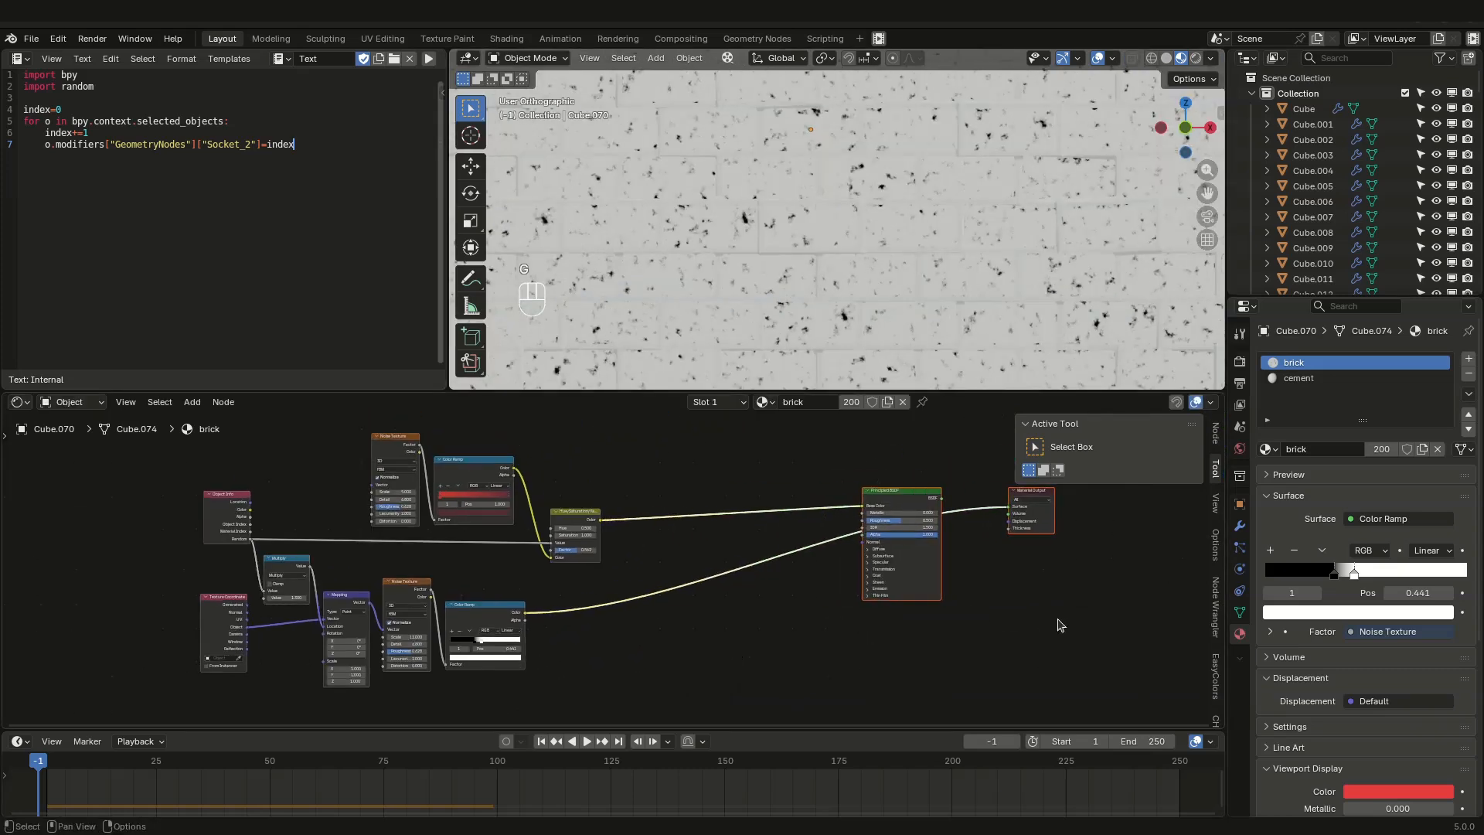
# Step: Insert a Mix Color node between Hue/Saturation/Value and the Principled BSDF's Base Color, with Multiply as its blend mode
pyautogui.hotkey('shift', 'a')
pyautogui.write('mix c')
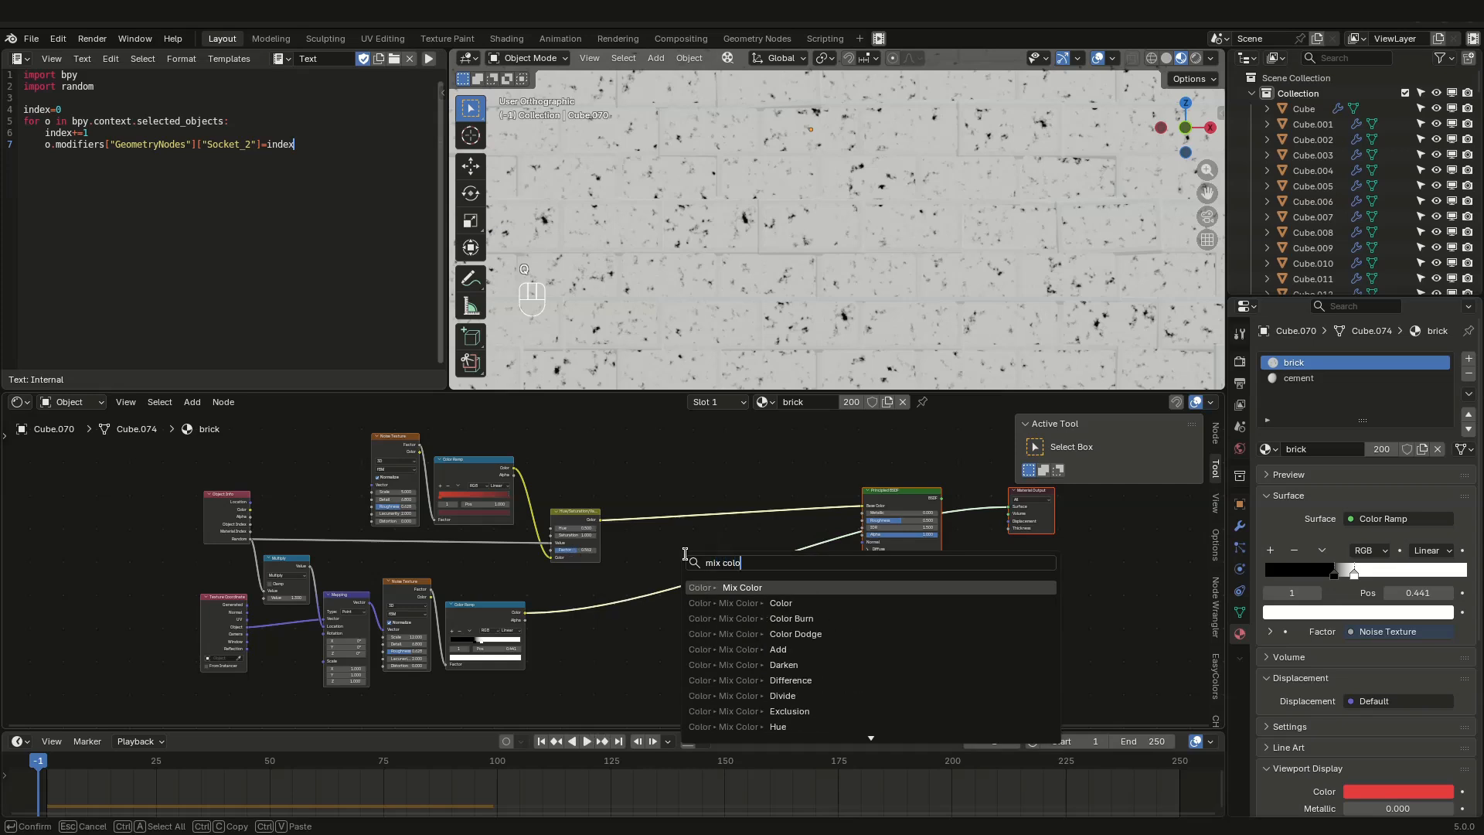
pyautogui.write('olo')
pyautogui.press('Return')
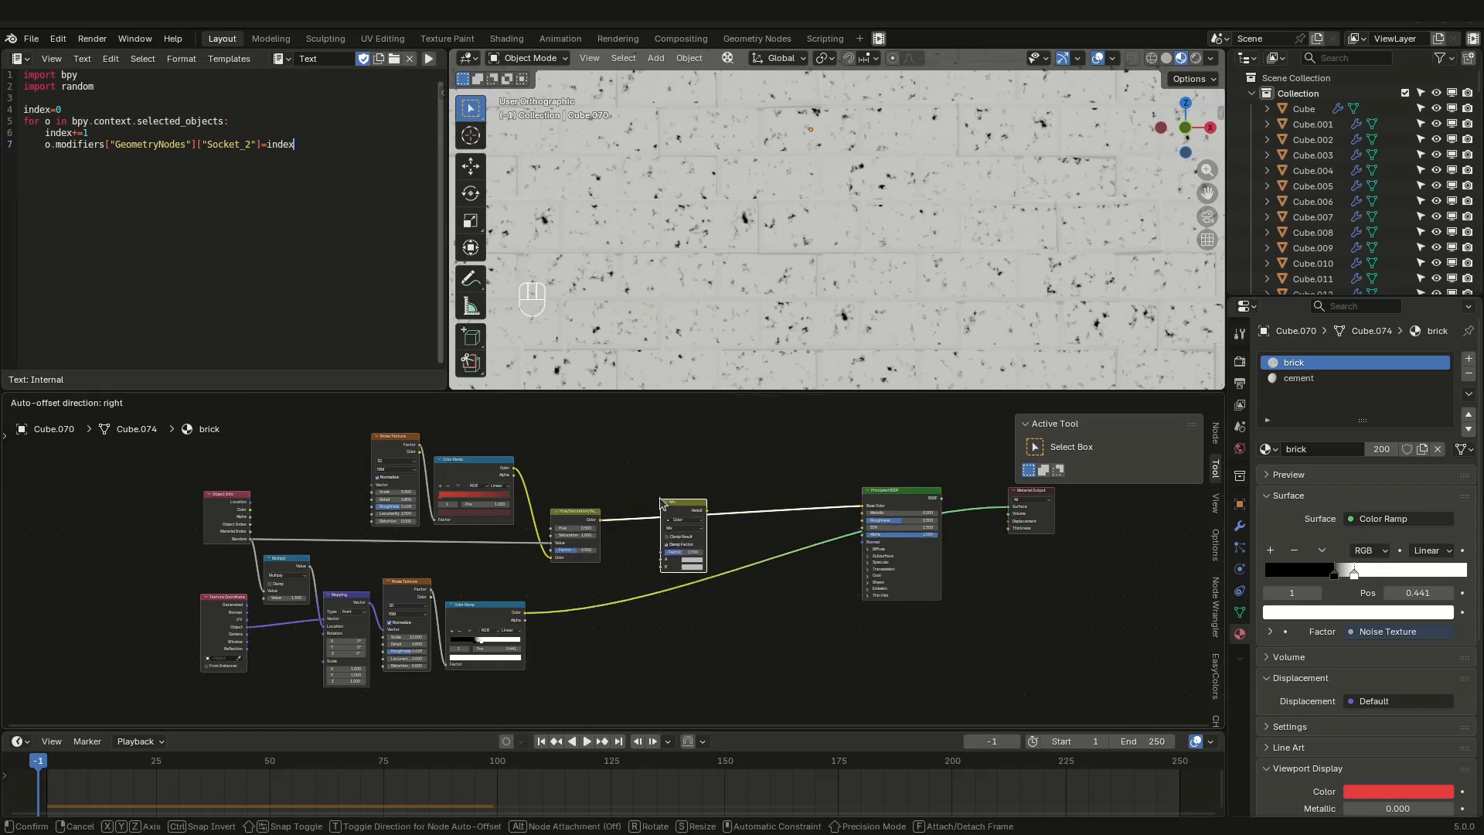
pyautogui.click(683, 531)
pyautogui.click(683, 531)
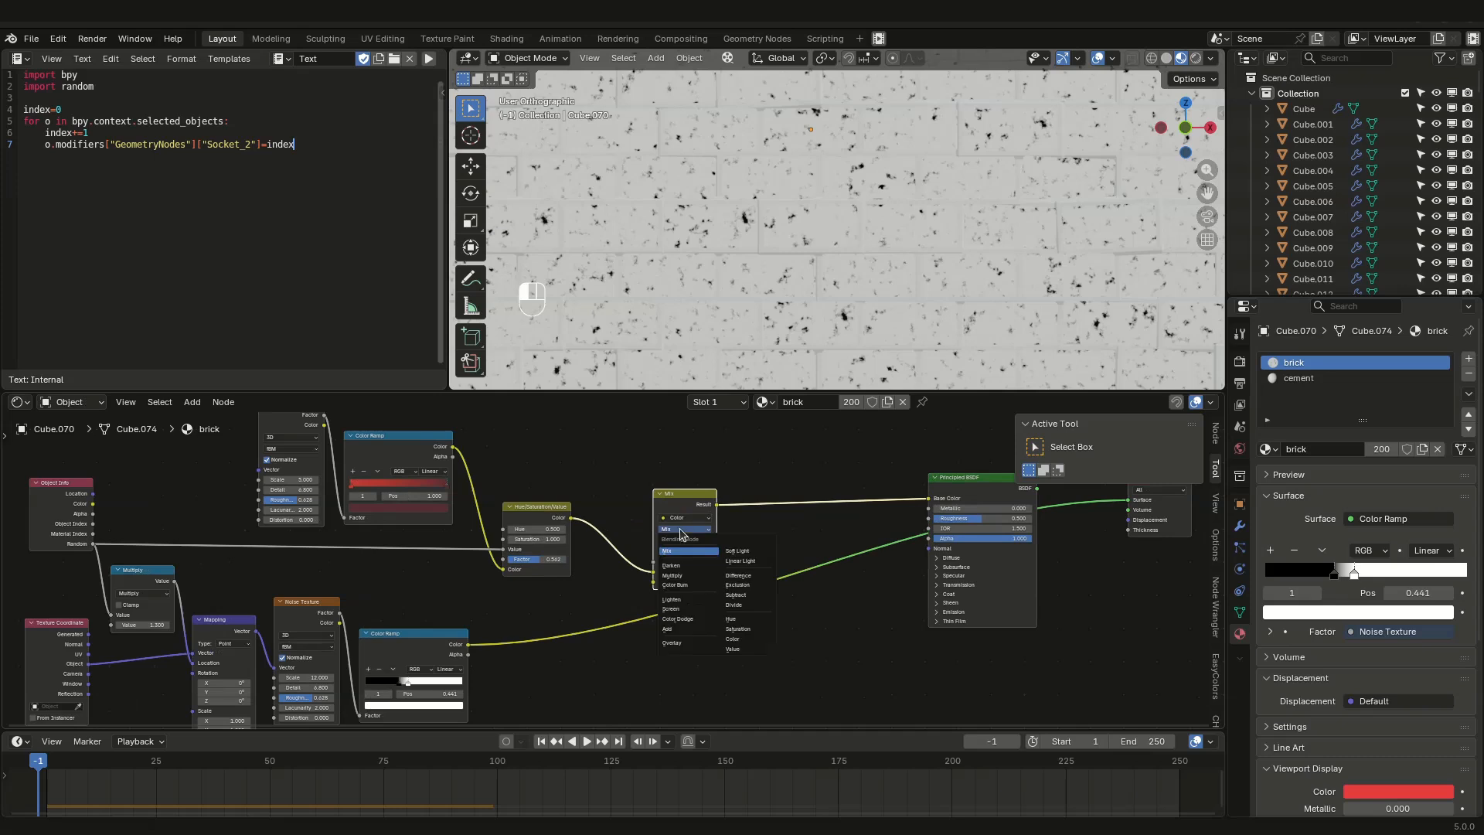
pyautogui.click(685, 574)
# Step: Connect the black-and-white Color Ramp to the Multiply color node's B input, output the Principled BSDF again and inspect the bricks
pyautogui.moveTo(466, 645); pyautogui.dragTo(656, 581)
pyautogui.keyDown('ctrl'); pyautogui.keyDown('shift'); pyautogui.click(944, 511); pyautogui.keyUp('shift'); pyautogui.keyUp('ctrl')
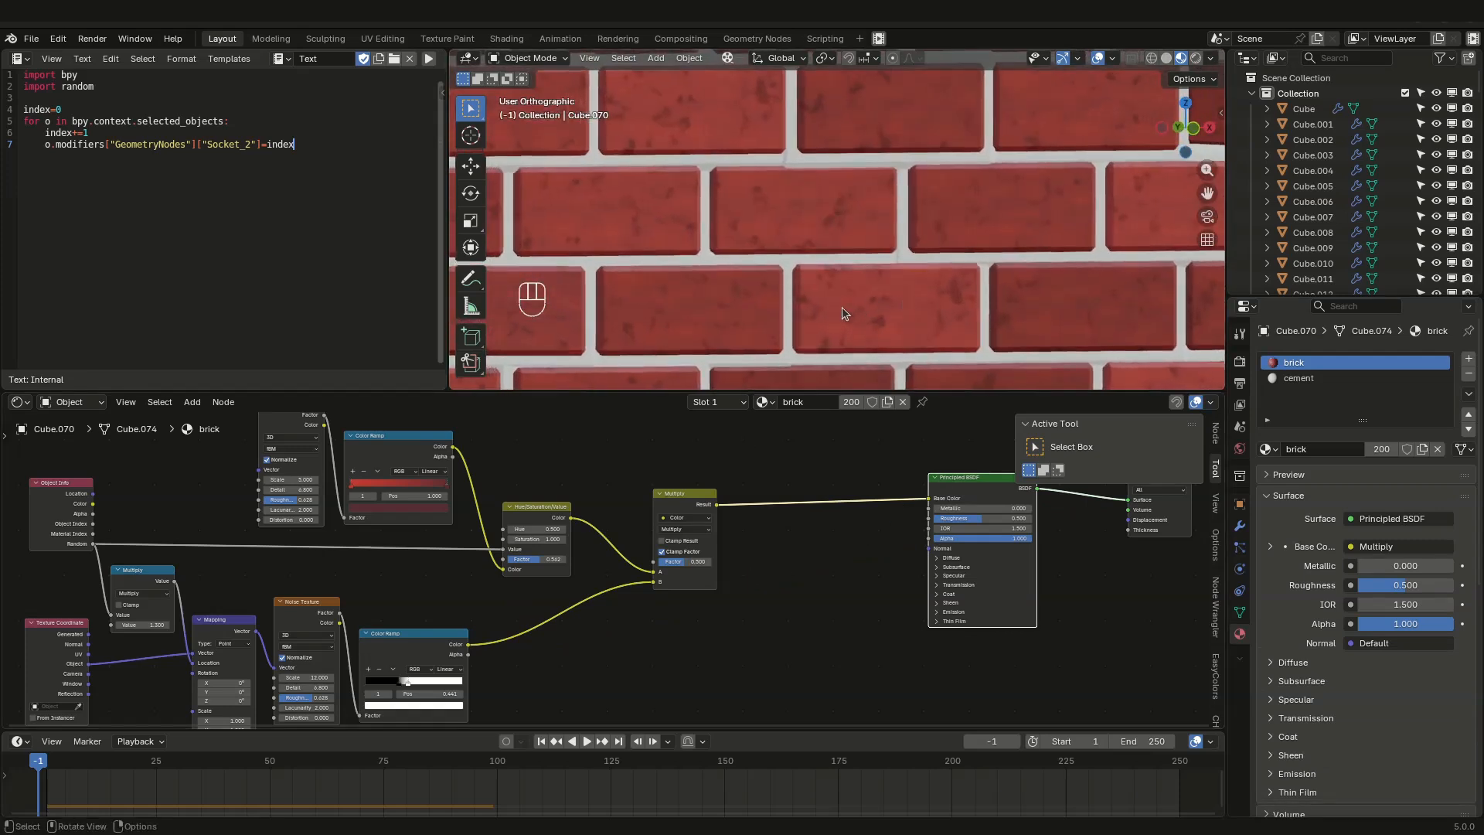
pyautogui.scroll(4, 842, 308)
pyautogui.scroll(-2, 784, 518)
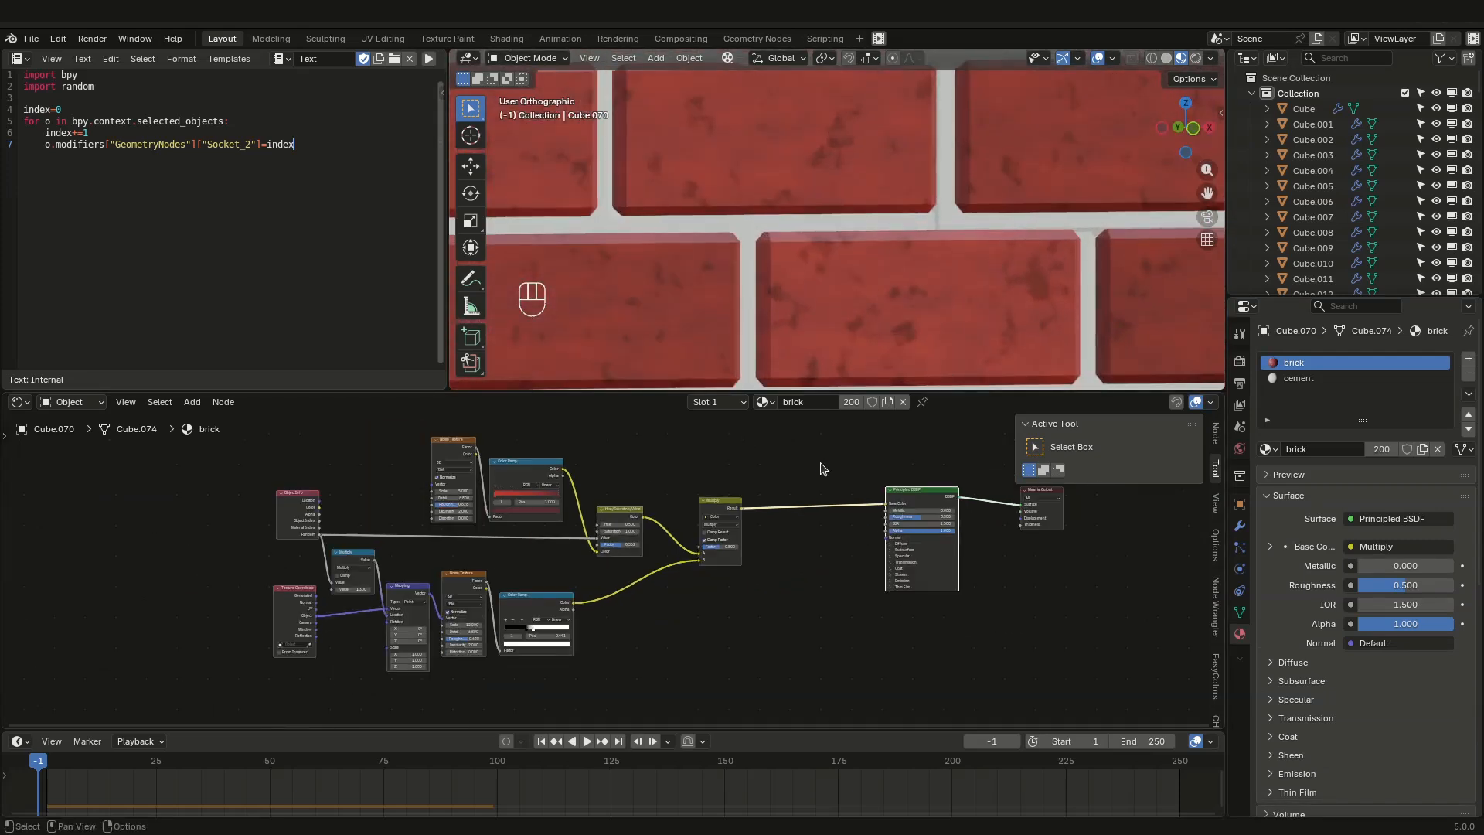
pyautogui.moveTo(785, 226); pyautogui.dragTo(818, 215, button='middle')
pyautogui.scroll(-5, 833, 221)
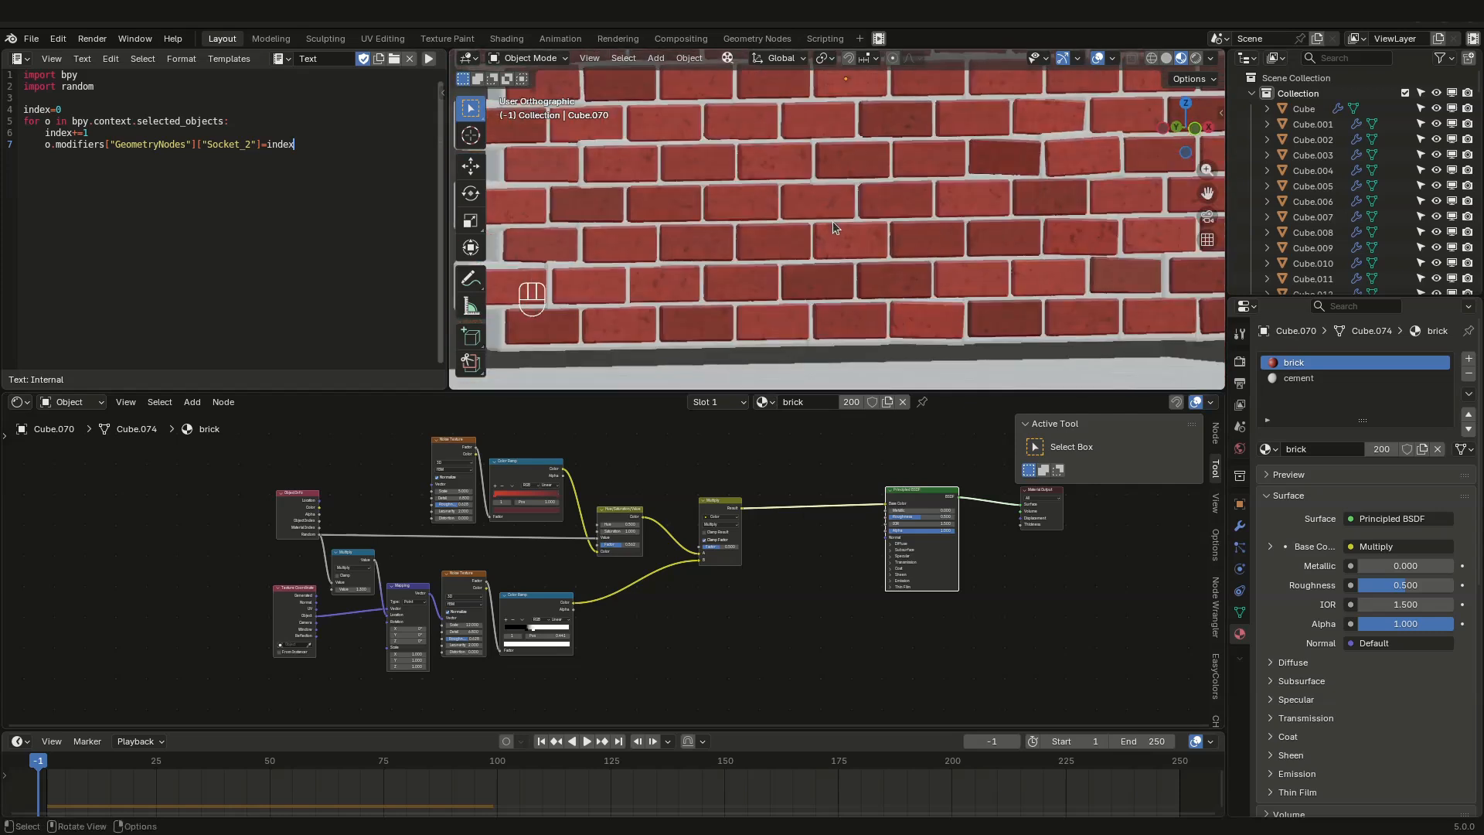
pyautogui.scroll(3, 833, 223)
pyautogui.moveTo(795, 593); pyautogui.dragTo(786, 547, button='middle')
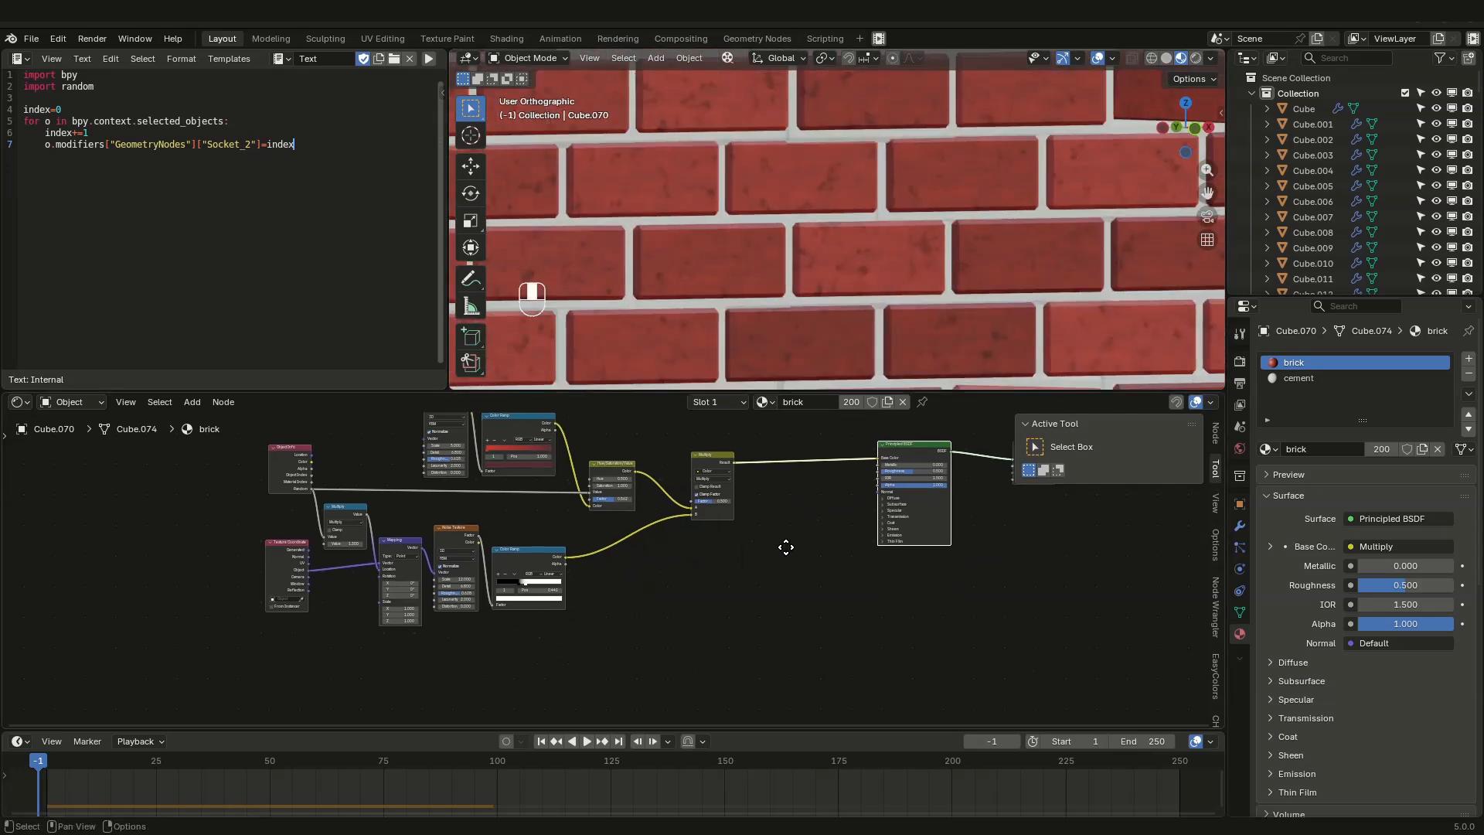
# Step: Add a Bump node to the brick material, in the free space below the Multiply color node
pyautogui.scroll(1, 768, 558)
pyautogui.hotkey('shift', 'a')
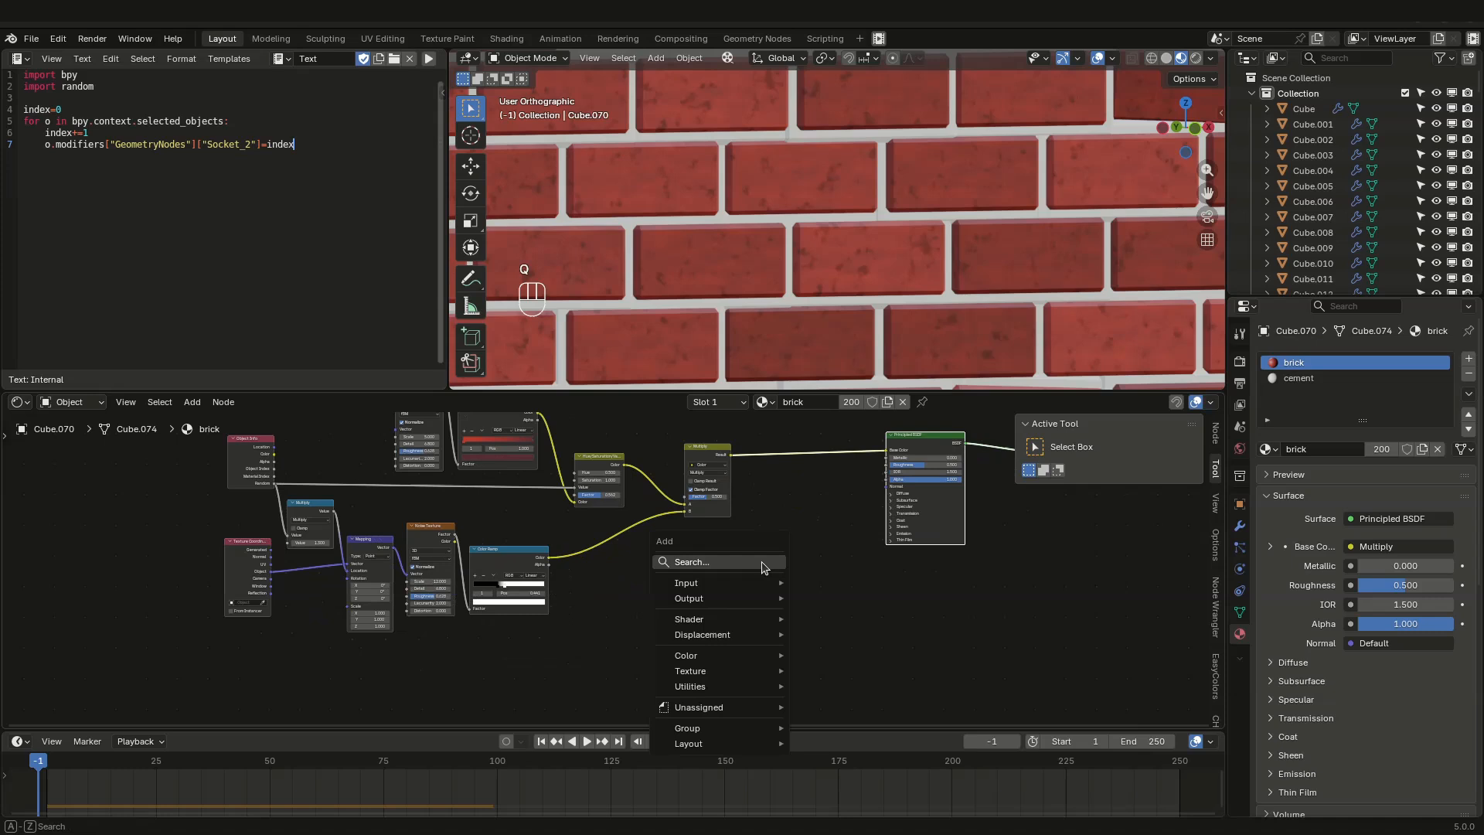
pyautogui.write('bump')
pyautogui.press('Return')
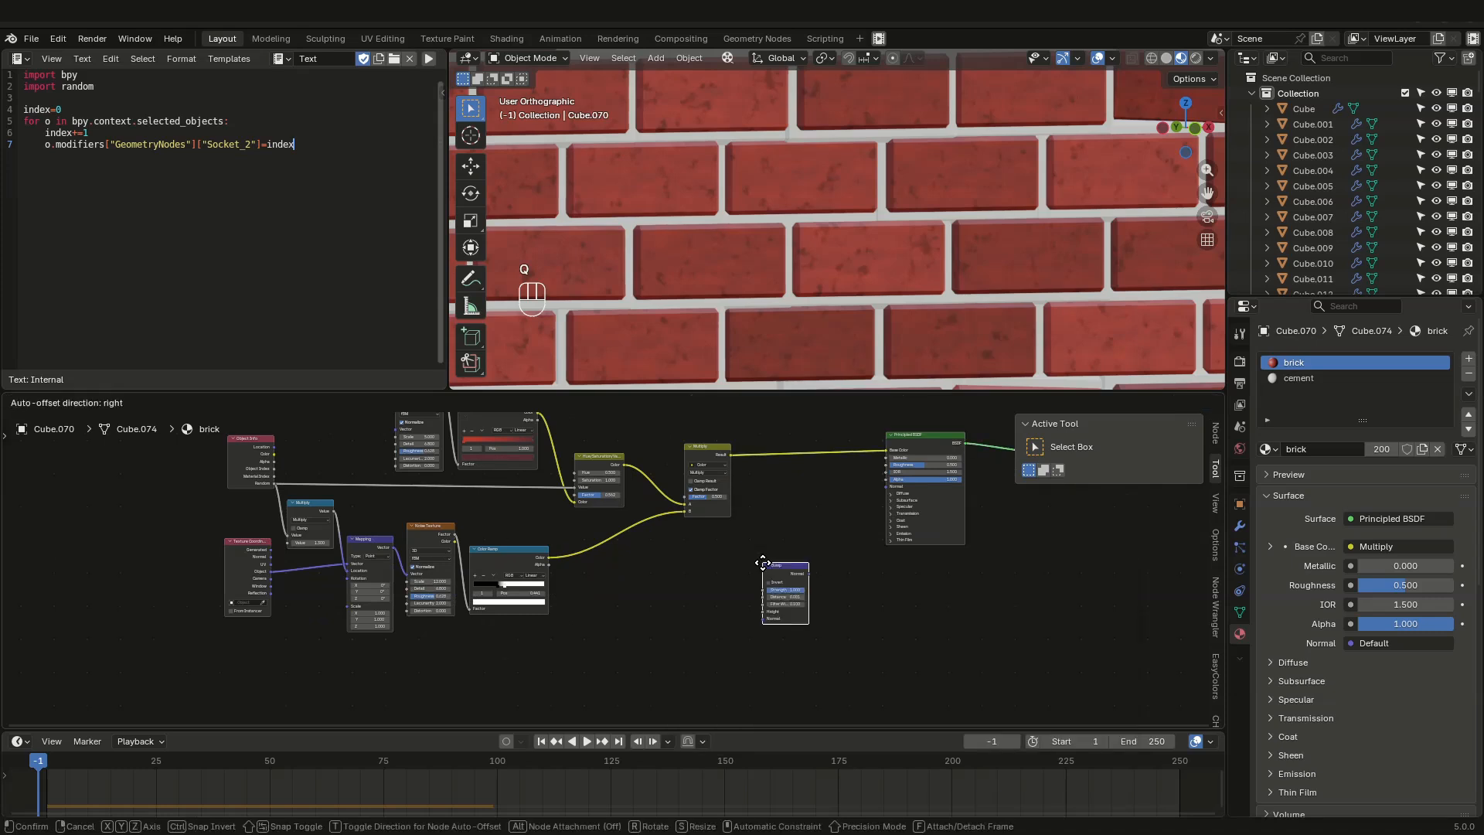
pyautogui.click(658, 589)
# Step: Connect the black-and-white Color Ramp to the Bump node's Height and the Bump output to the Principled BSDF's Normal
pyautogui.scroll(2, 658, 590)
pyautogui.moveTo(520, 548); pyautogui.dragTo(691, 602)
pyautogui.moveTo(773, 570); pyautogui.dragTo(524, 612, button='middle')
pyautogui.moveTo(506, 600); pyautogui.dragTo(769, 495)
pyautogui.moveTo(666, 358); pyautogui.dragTo(736, 352, button='middle')
pyautogui.scroll(6, 726, 353)
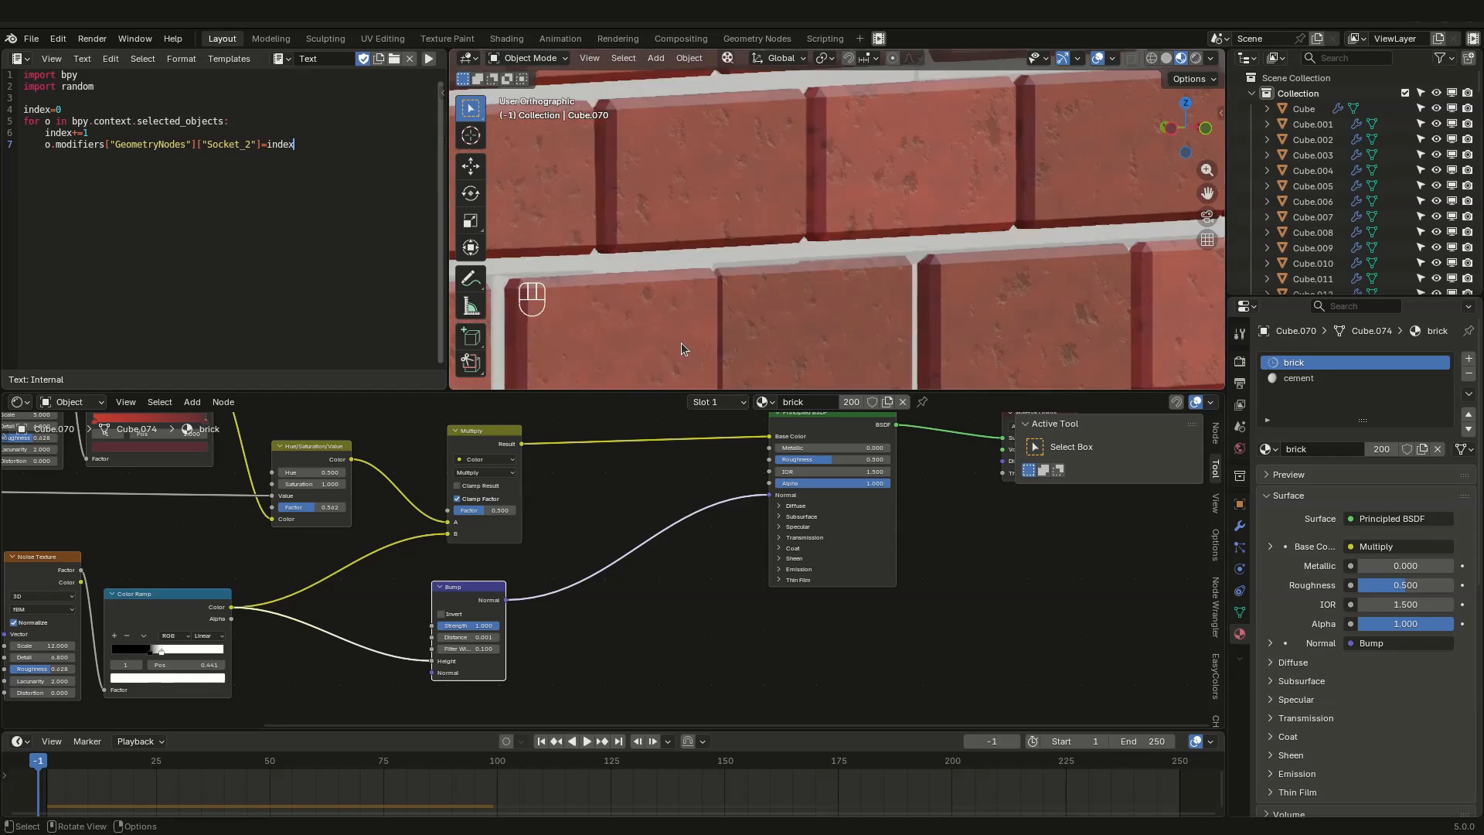
# Step: Set the Bump node's Distance to 0.061 and the Roughness of the speckle Noise Texture to 0.5
pyautogui.scroll(3, 479, 641)
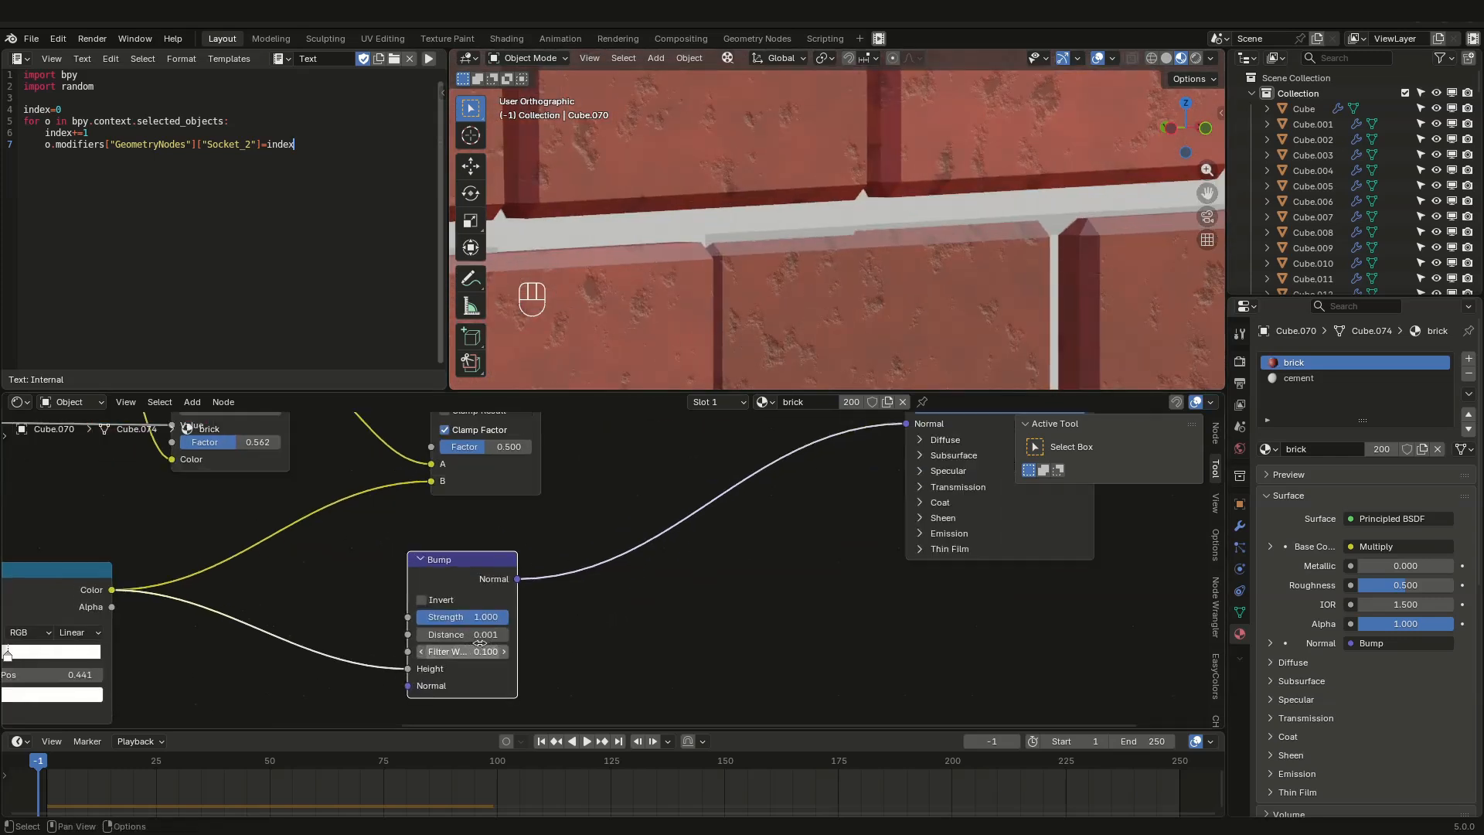
pyautogui.keyDown('shift'); pyautogui.moveTo(475, 632); pyautogui.dragTo(510, 632); pyautogui.keyUp('shift')
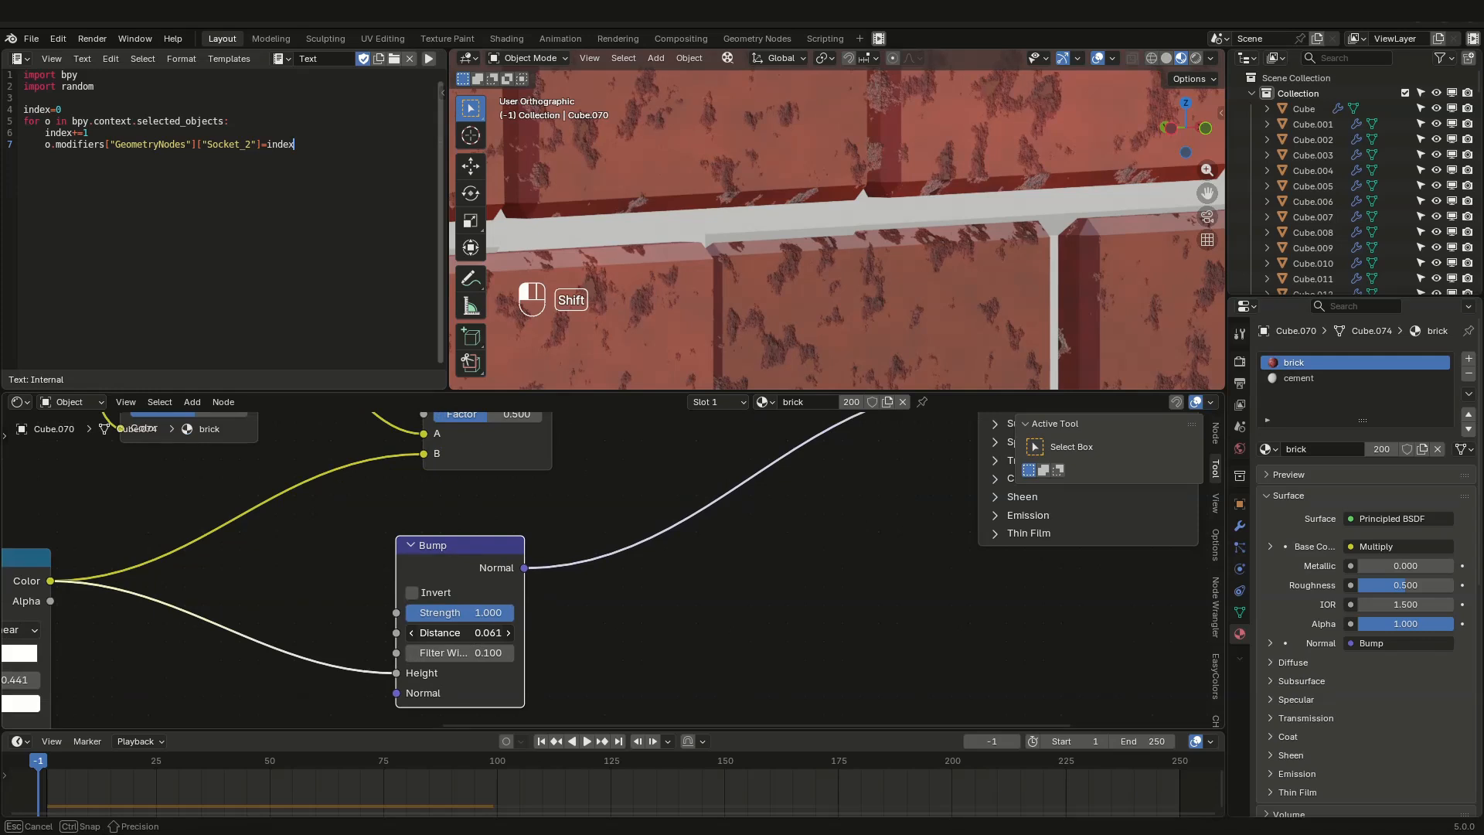
pyautogui.moveTo(361, 570); pyautogui.dragTo(879, 501, button='middle')
pyautogui.doubleClick(239, 617)
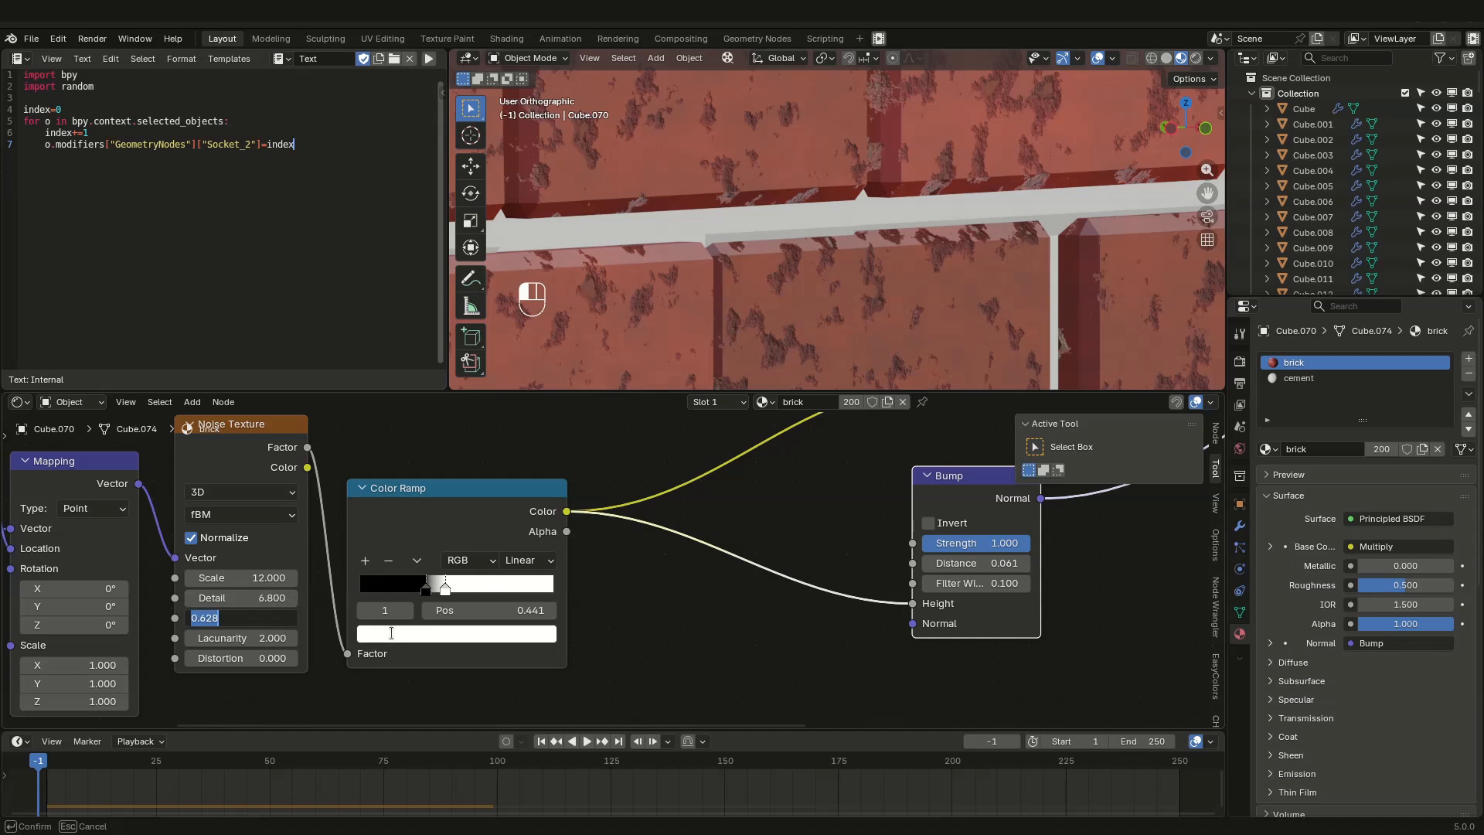
pyautogui.write('0.5')
pyautogui.press('Return')
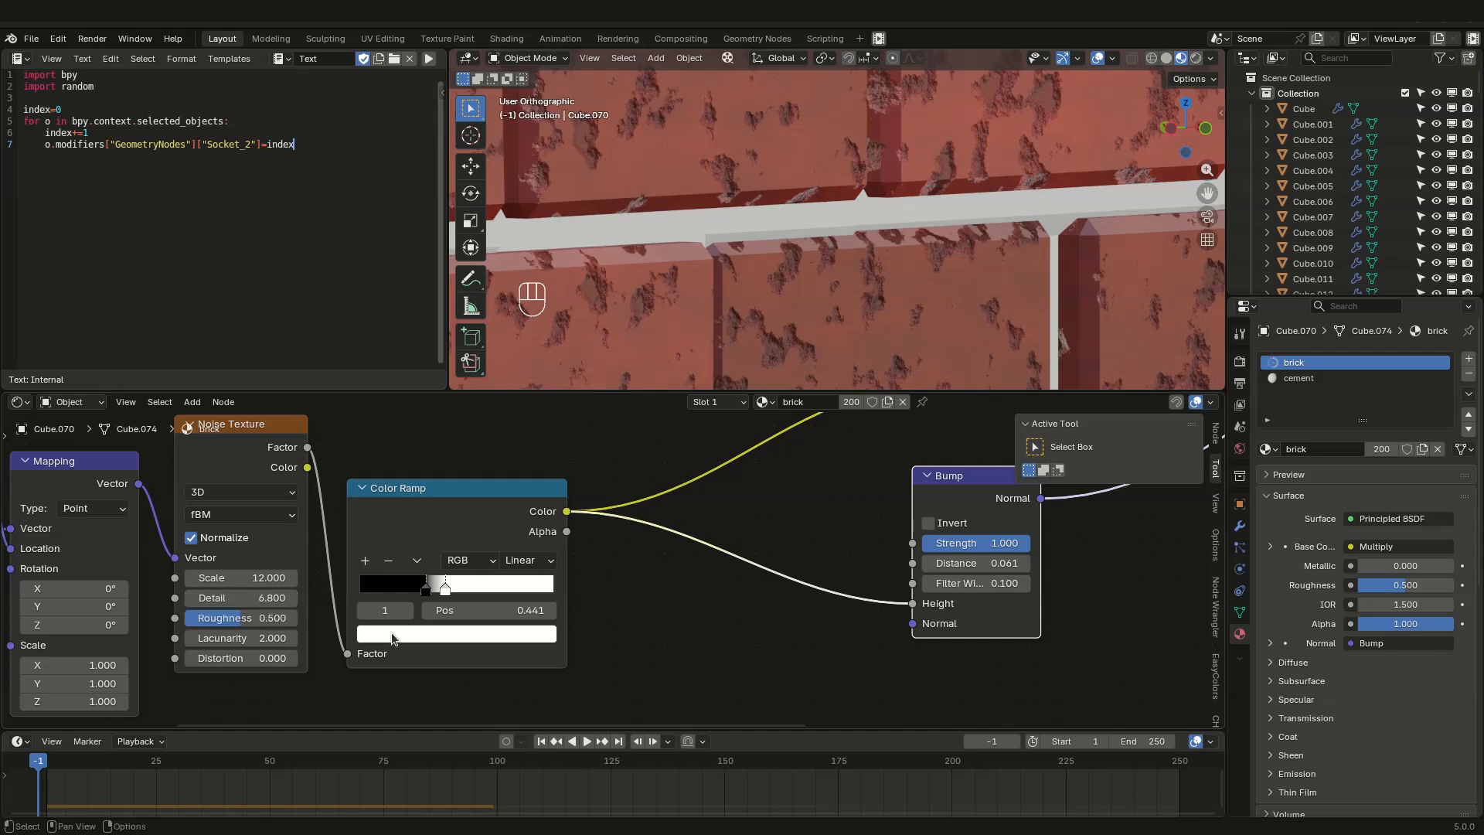
# Step: Reduce the Bump node's Distance to 0.031 and its Strength to 0.301
pyautogui.moveTo(673, 302); pyautogui.dragTo(834, 255, button='middle')
pyautogui.keyDown('shift'); pyautogui.moveTo(1005, 563); pyautogui.dragTo(981, 544); pyautogui.keyUp('shift')
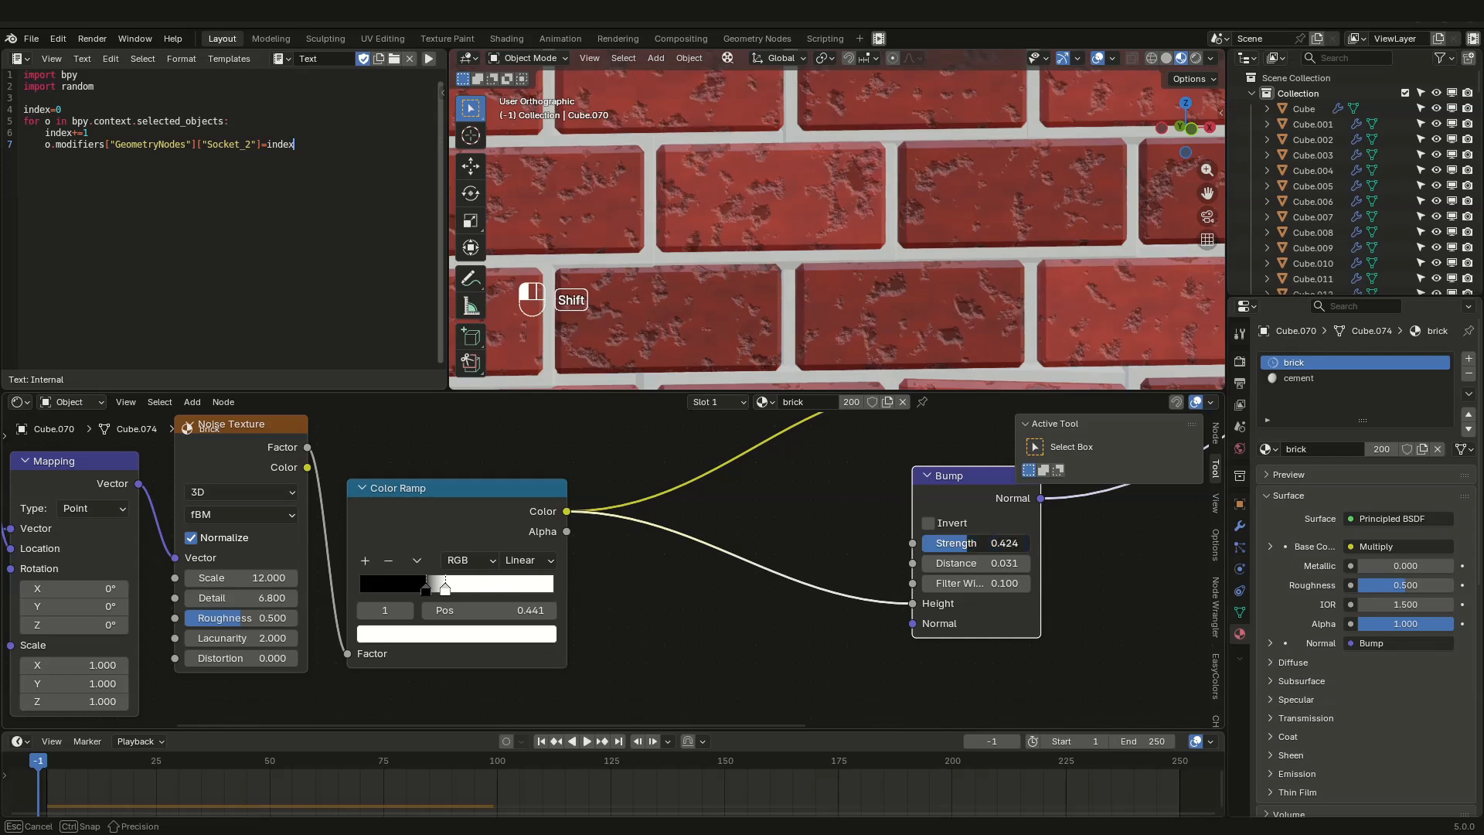
pyautogui.keyDown('shift'); pyautogui.moveTo(951, 542); pyautogui.dragTo(938, 542); pyautogui.keyUp('shift')
pyautogui.moveTo(935, 285); pyautogui.dragTo(833, 193, button='middle')
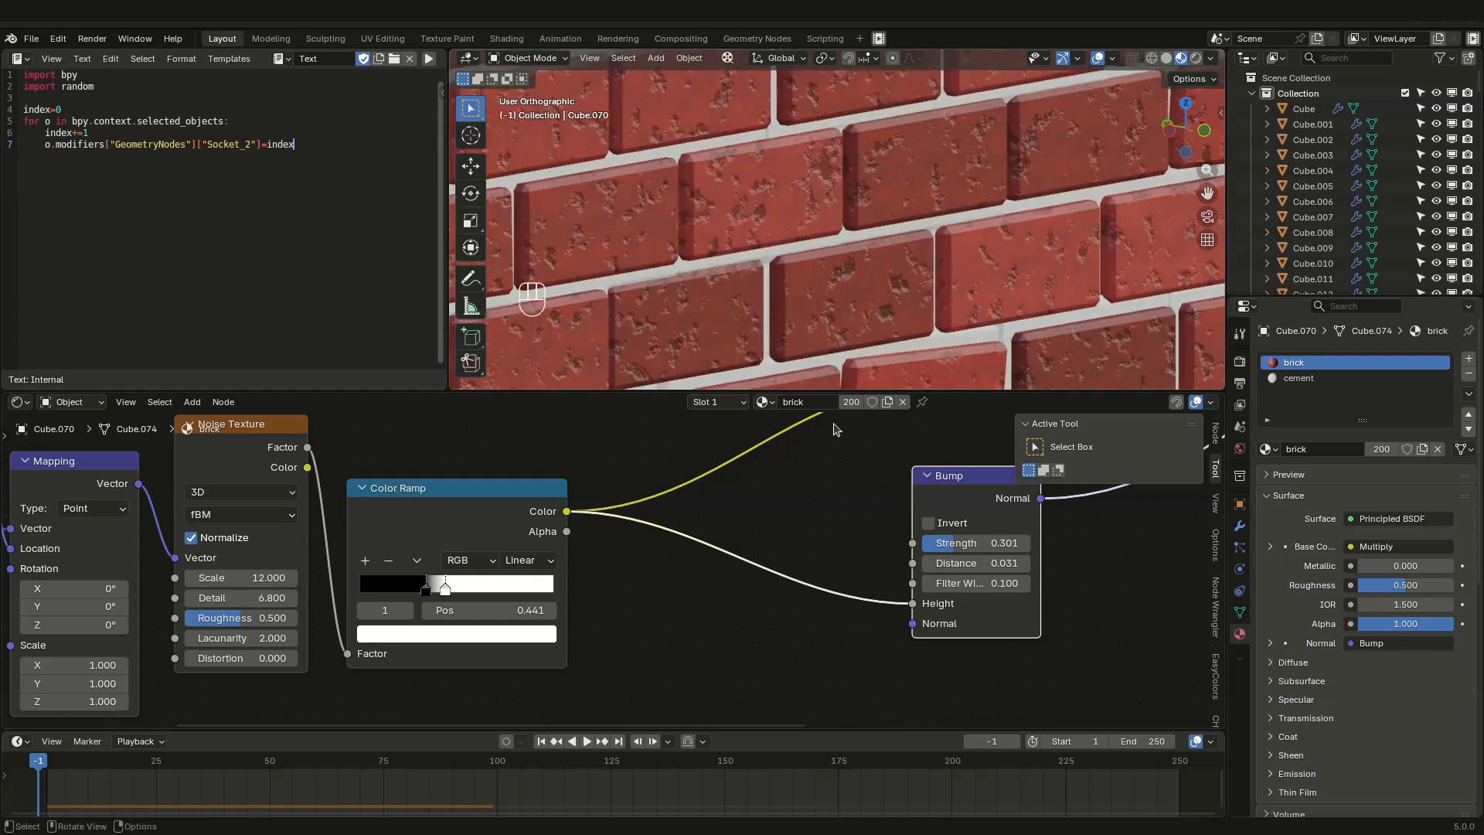
# Step: Move the speckle Color Ramp's white stop to 0.409 and black stop to 0.200, and lower its Noise Texture's Detail to 2.700
pyautogui.moveTo(557, 649); pyautogui.dragTo(688, 646, button='middle')
pyautogui.moveTo(558, 586); pyautogui.dragTo(551, 593)
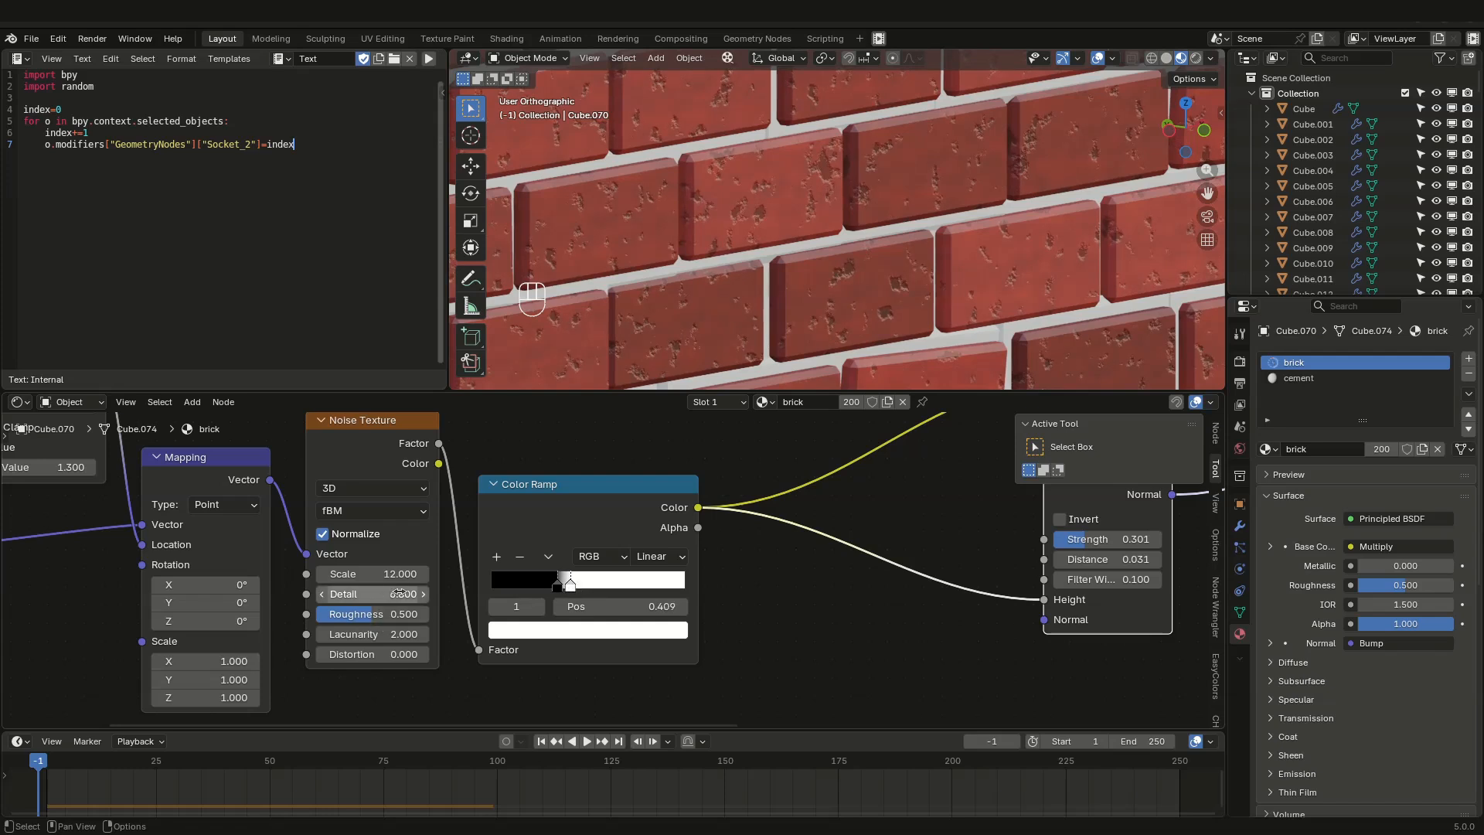
pyautogui.moveTo(400, 597); pyautogui.dragTo(348, 597)
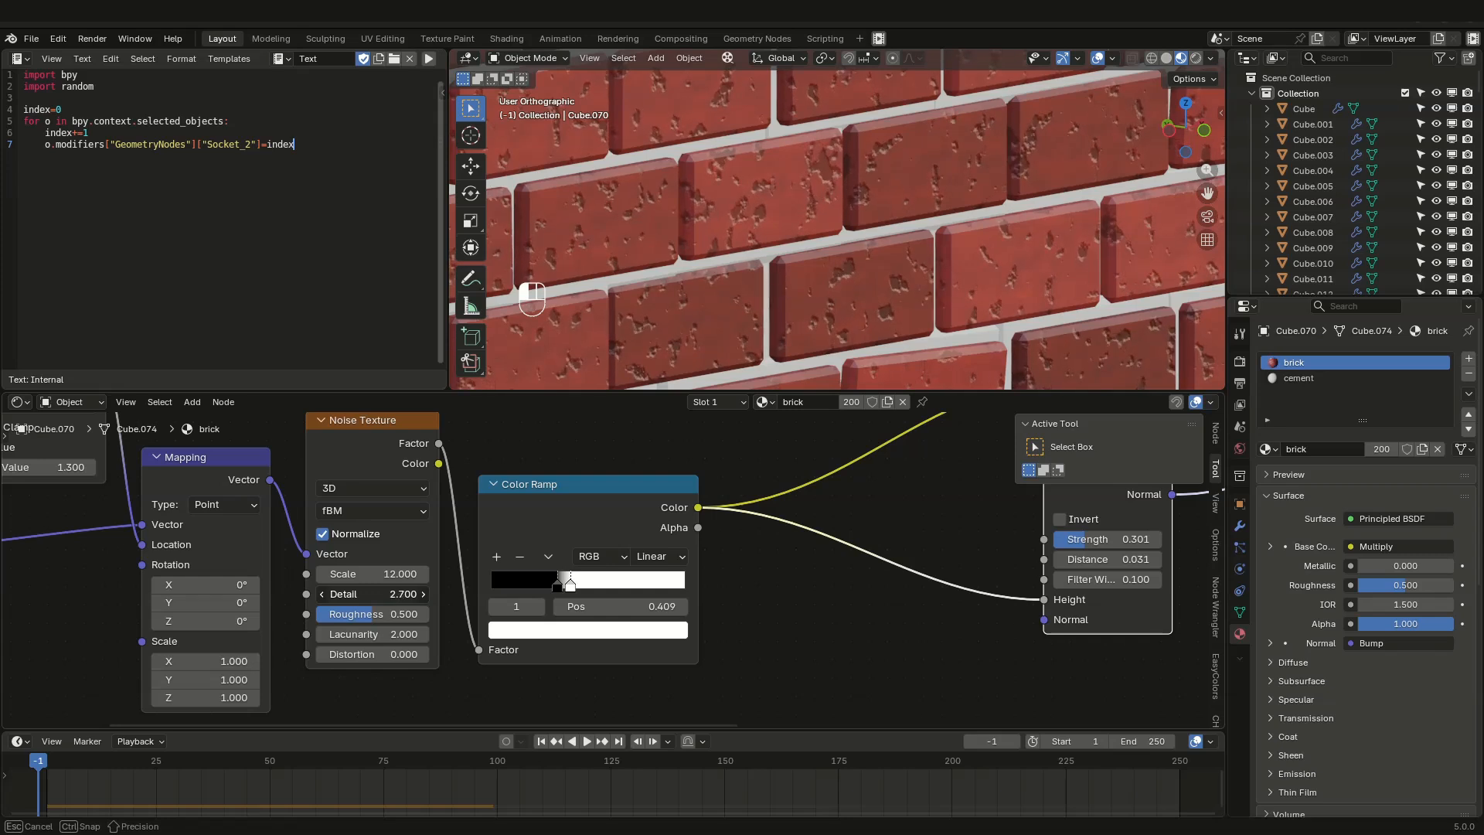
pyautogui.moveTo(554, 585); pyautogui.dragTo(538, 586)
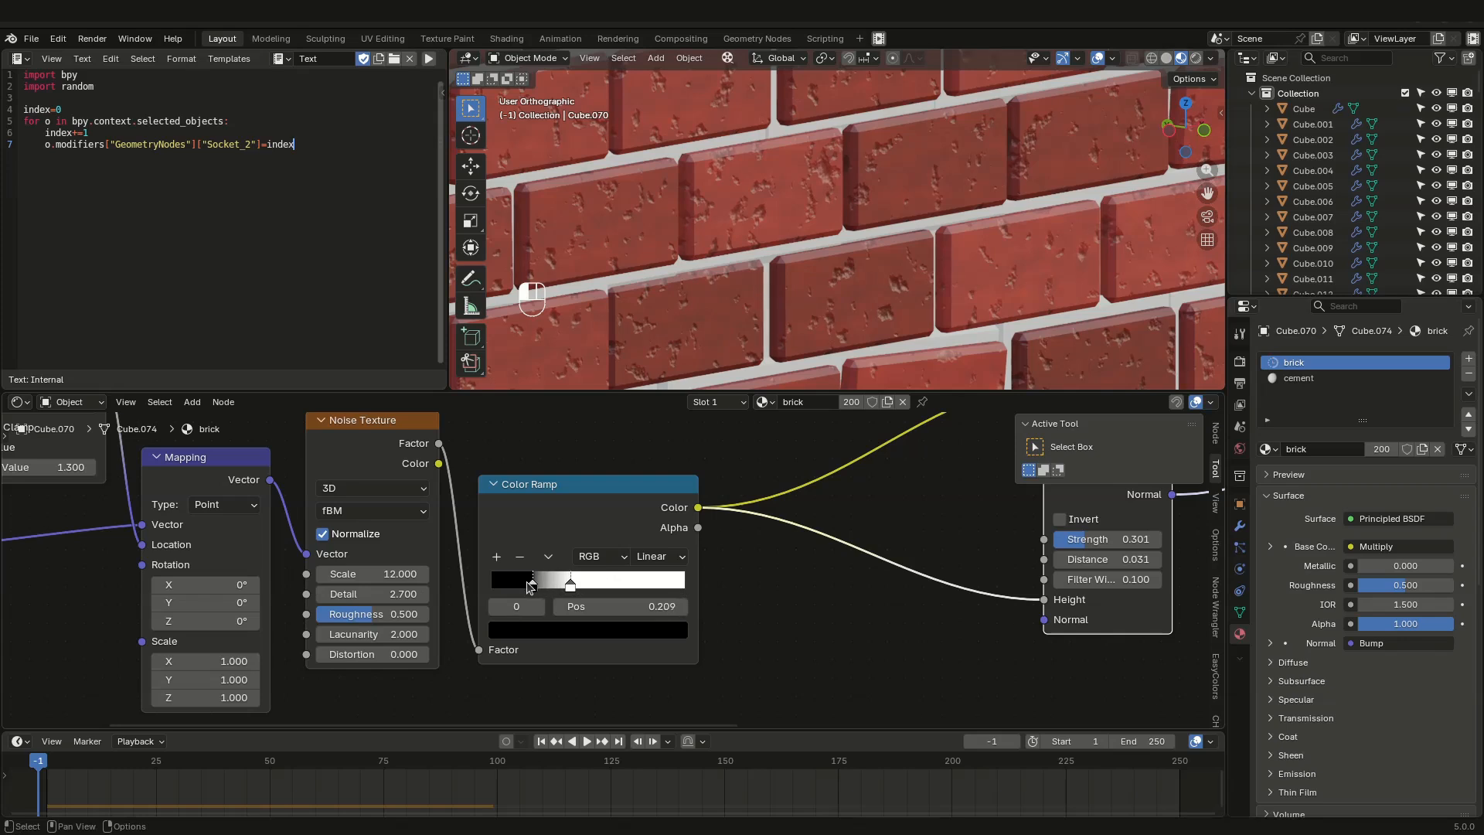
pyautogui.moveTo(858, 231); pyautogui.dragTo(893, 236, button='middle')
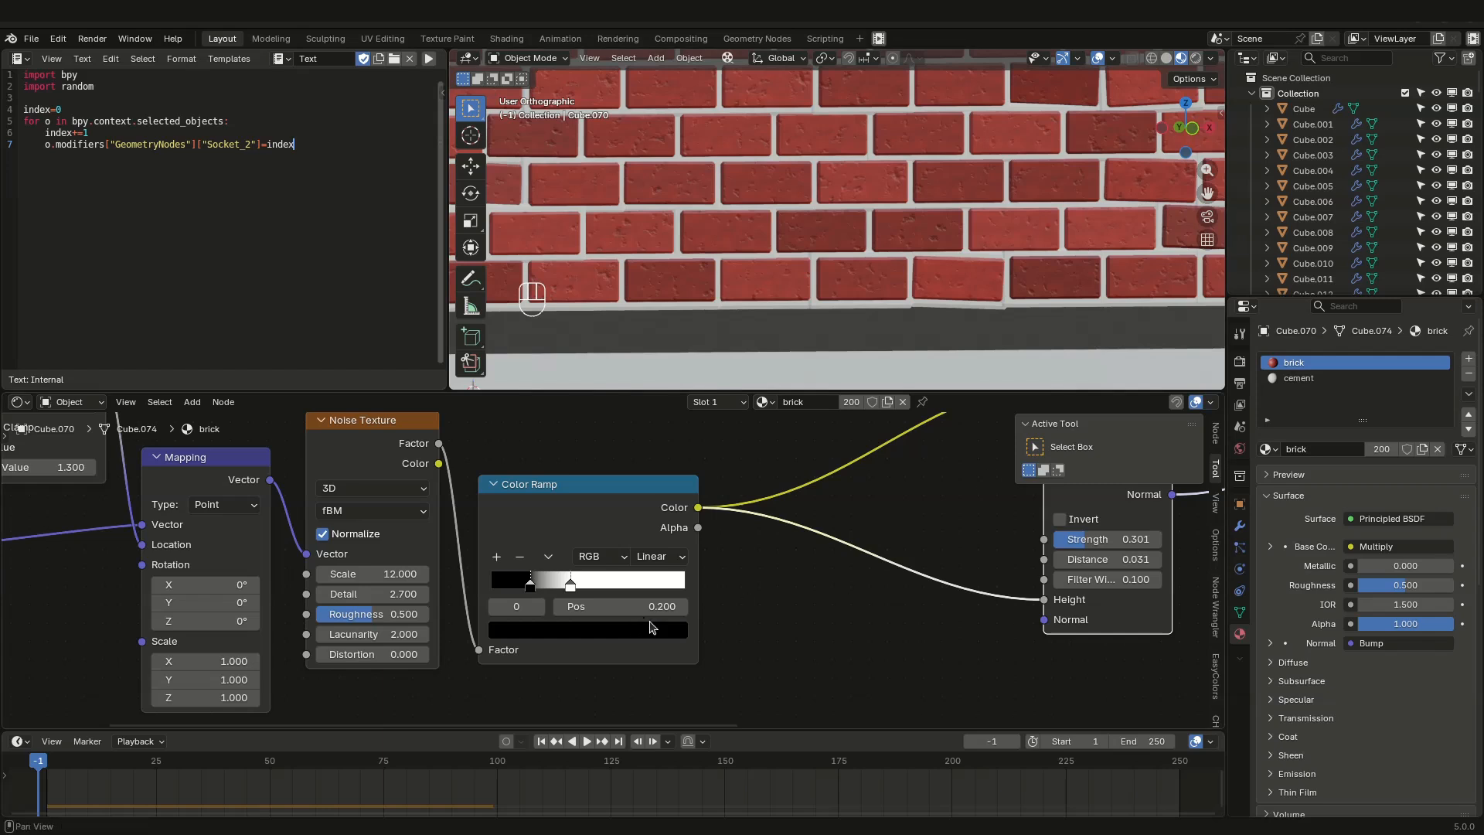
# Step: Set the brick Principled BSDF's Roughness to 1.000 and inspect the bricks up close
pyautogui.scroll(-2, 927, 576)
pyautogui.moveTo(936, 544); pyautogui.dragTo(408, 725, button='middle')
pyautogui.moveTo(885, 552); pyautogui.dragTo(958, 551)
pyautogui.moveTo(619, 253); pyautogui.dragTo(665, 248, button='middle')
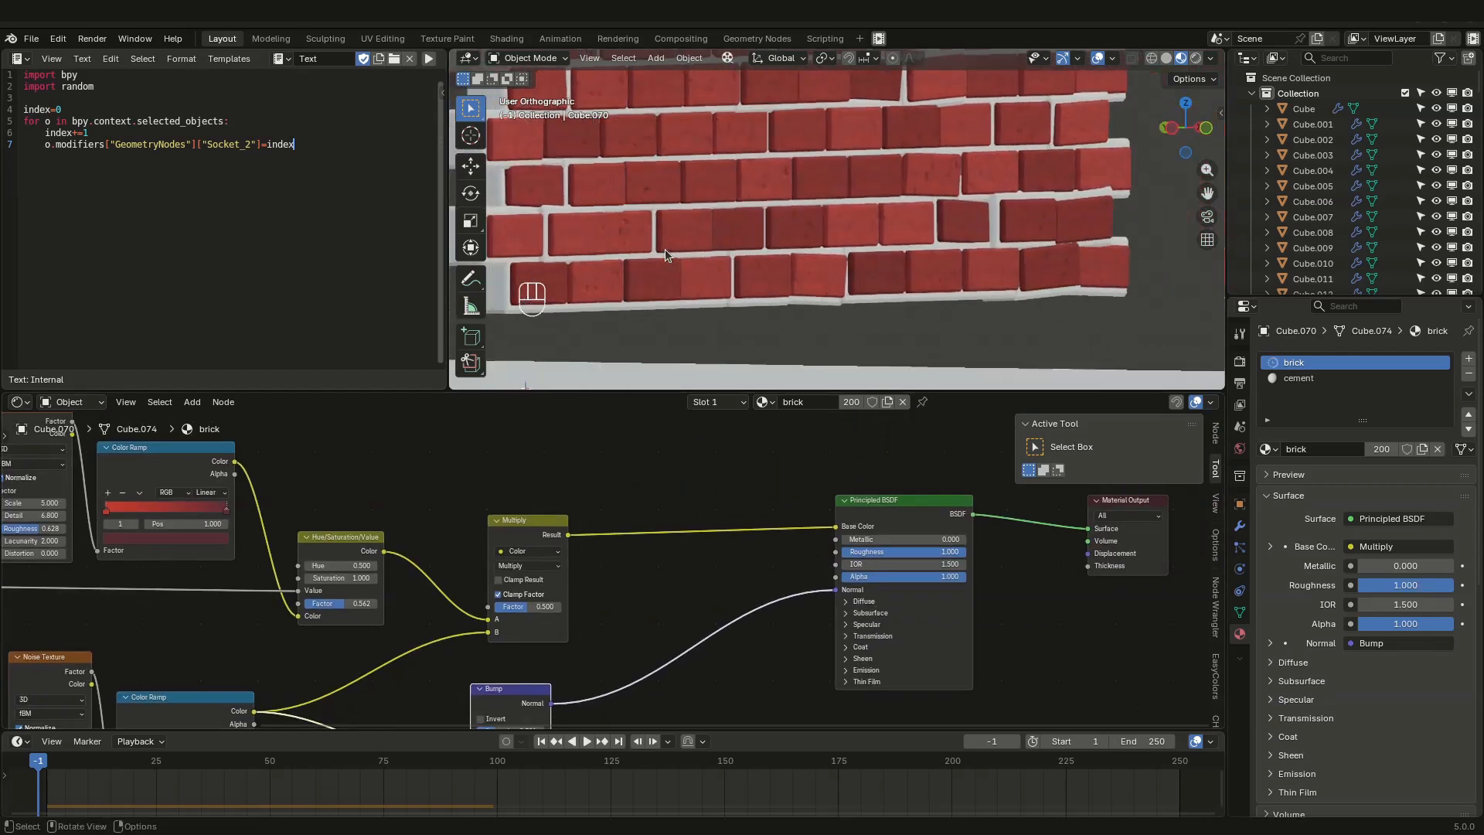
pyautogui.scroll(8, 663, 240)
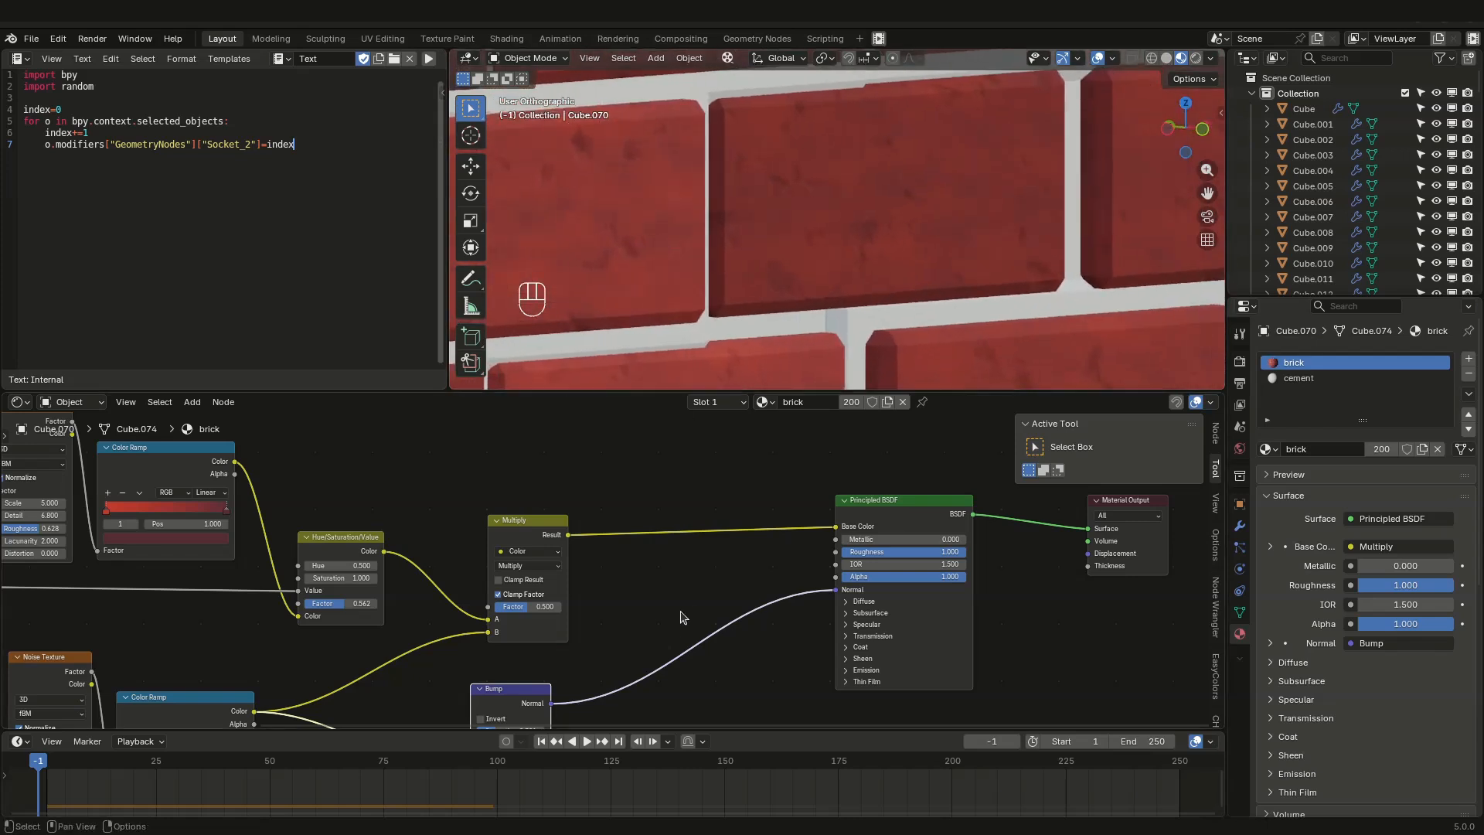
# Step: Raise the brick Bump node's Strength to 0.860 and check the effect across the whole wall
pyautogui.moveTo(670, 628); pyautogui.dragTo(718, 521, button='middle')
pyautogui.scroll(4, 641, 663)
pyautogui.moveTo(518, 609); pyautogui.dragTo(561, 609)
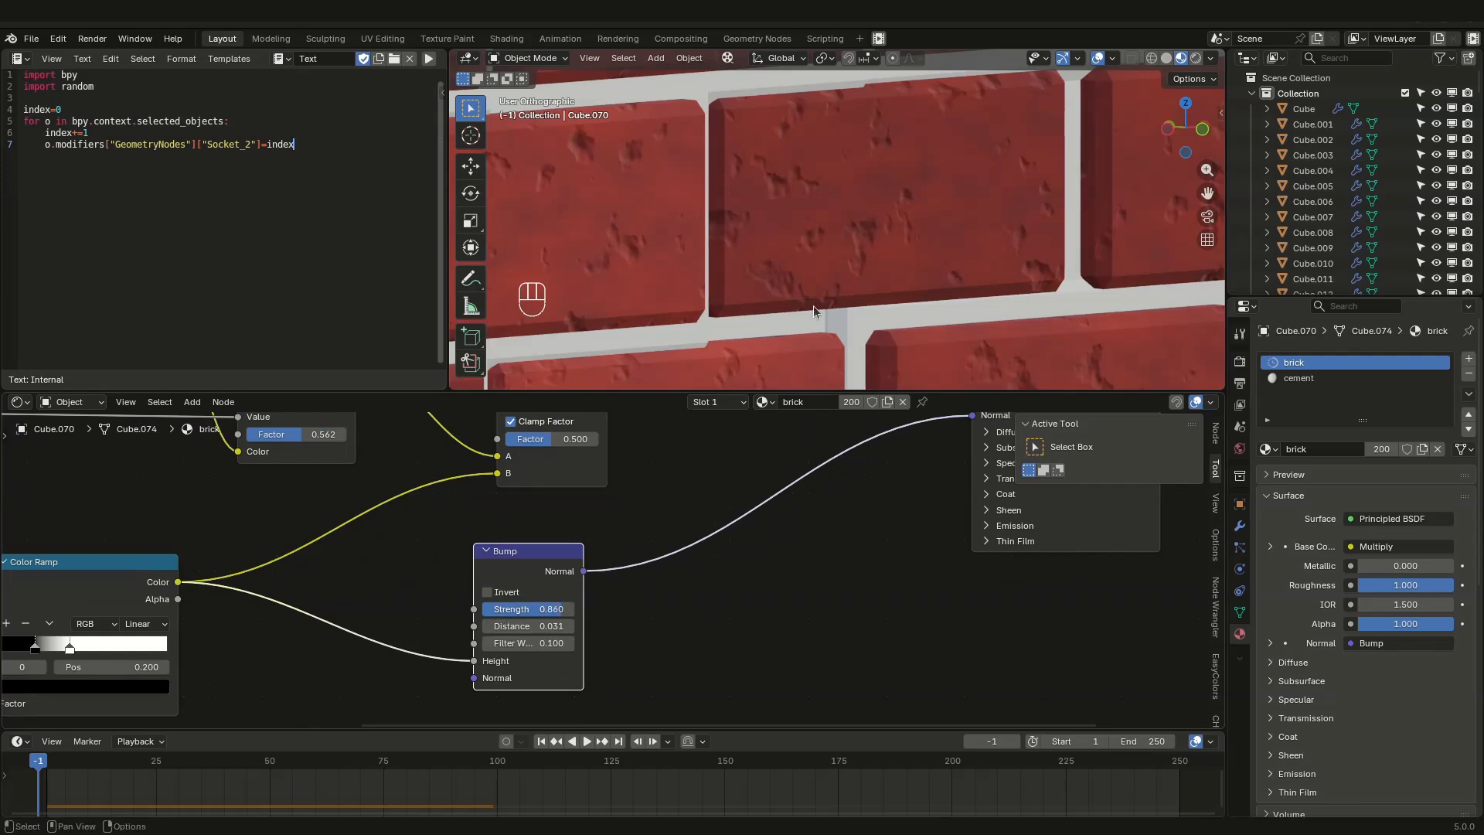
pyautogui.scroll(-5, 875, 235)
pyautogui.moveTo(875, 235); pyautogui.dragTo(756, 425, button='middle')
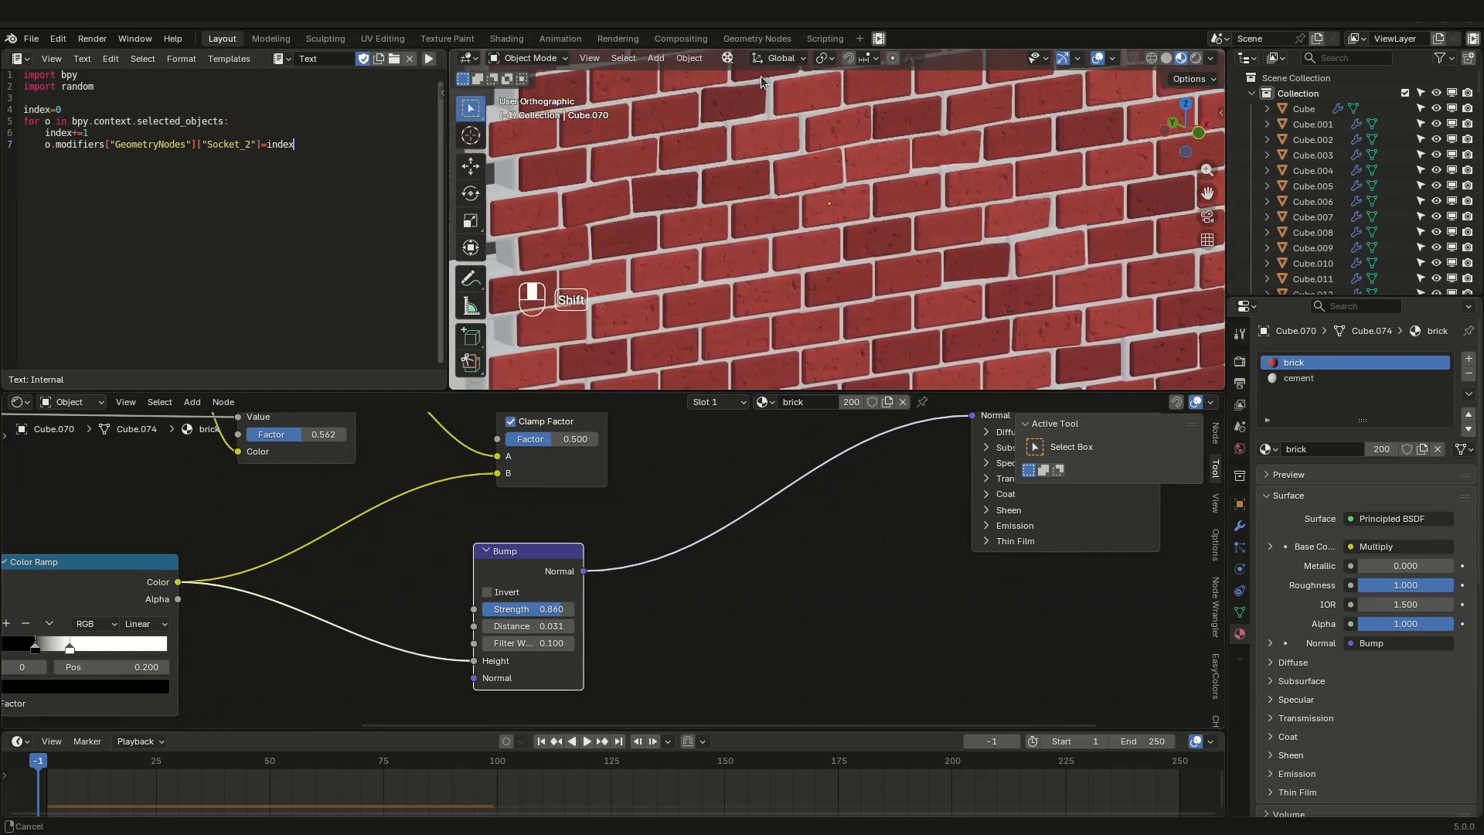
pyautogui.scroll(-3, 832, 192)
pyautogui.moveTo(832, 191); pyautogui.dragTo(793, 280, button='middle')
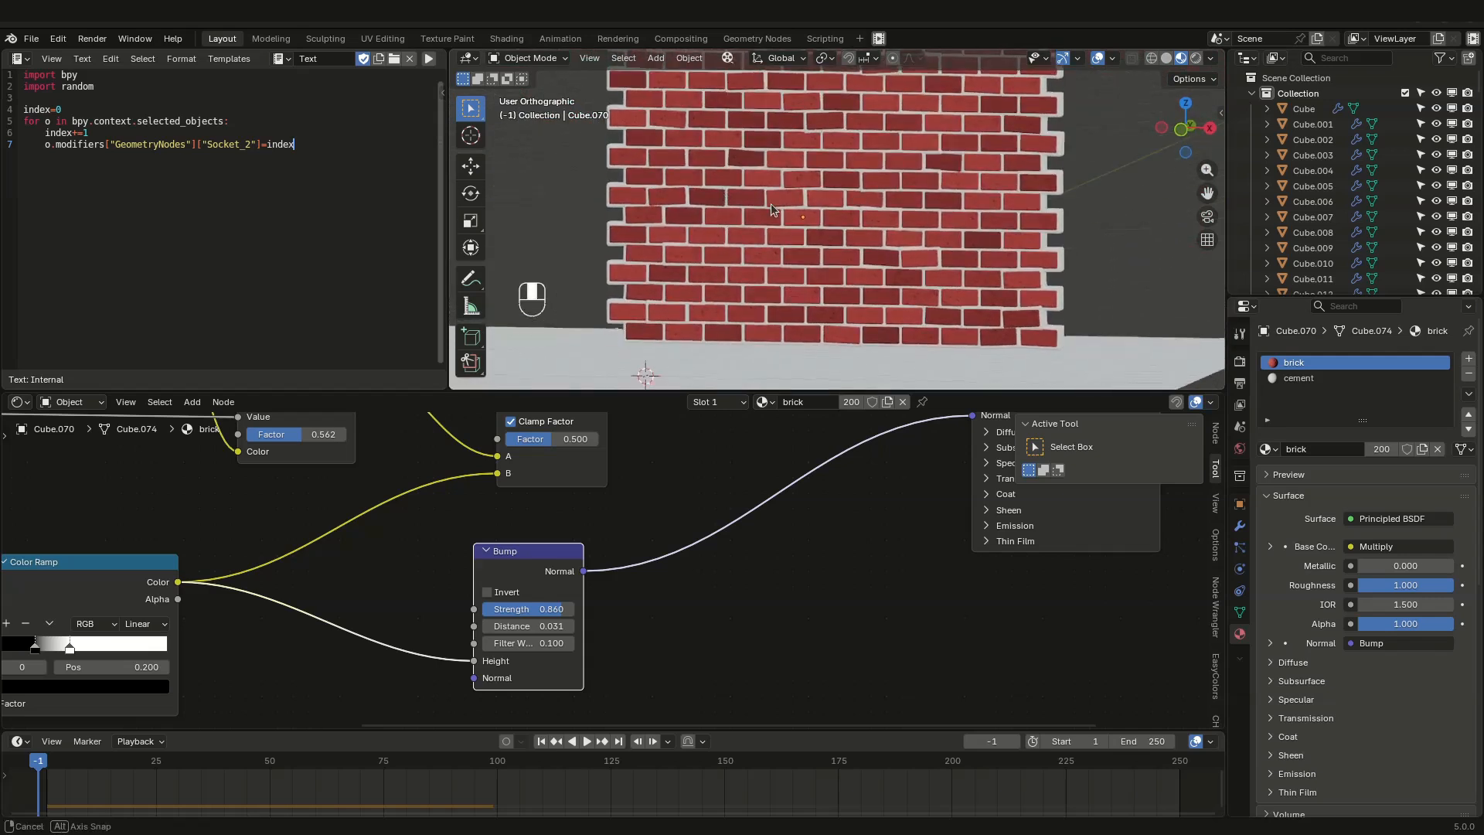
pyautogui.moveTo(771, 203); pyautogui.dragTo(839, 220, button='middle')
pyautogui.scroll(-10, 783, 552)
# Step: Select all nodes of the brick material except the Material Output and copy them
pyautogui.scroll(-4, 790, 580)
pyautogui.moveTo(814, 602); pyautogui.dragTo(805, 617, button='middle')
pyautogui.moveTo(405, 468); pyautogui.dragTo(877, 694)
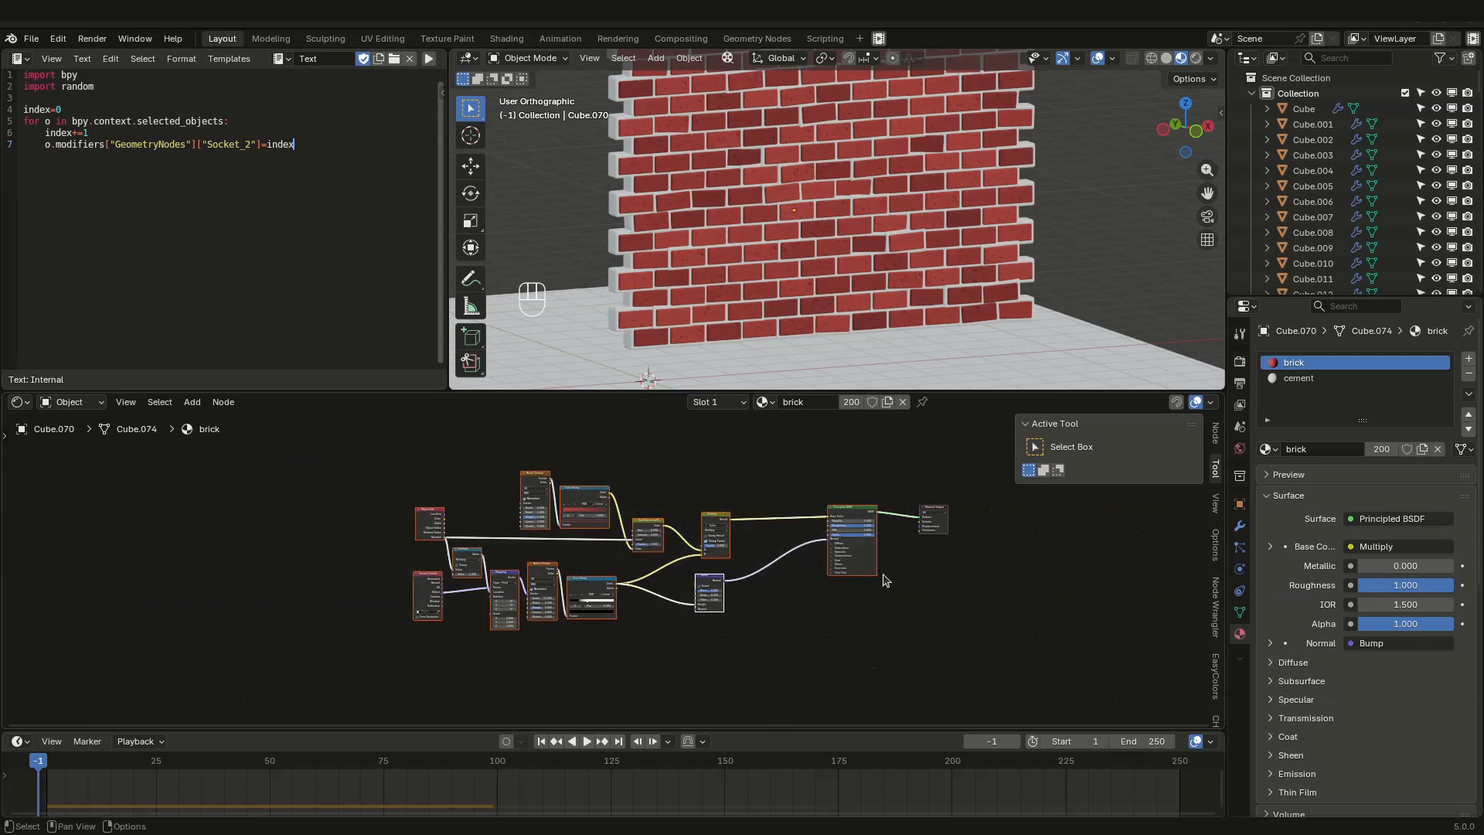
pyautogui.keyDown('shift'); pyautogui.click(860, 507); pyautogui.keyUp('shift')
pyautogui.hotkey('ctrl', 'c')
# Step: In the cement material, move the existing Principled BSDF and Material Output aside and paste the copied brick nodes
pyautogui.click(1308, 379)
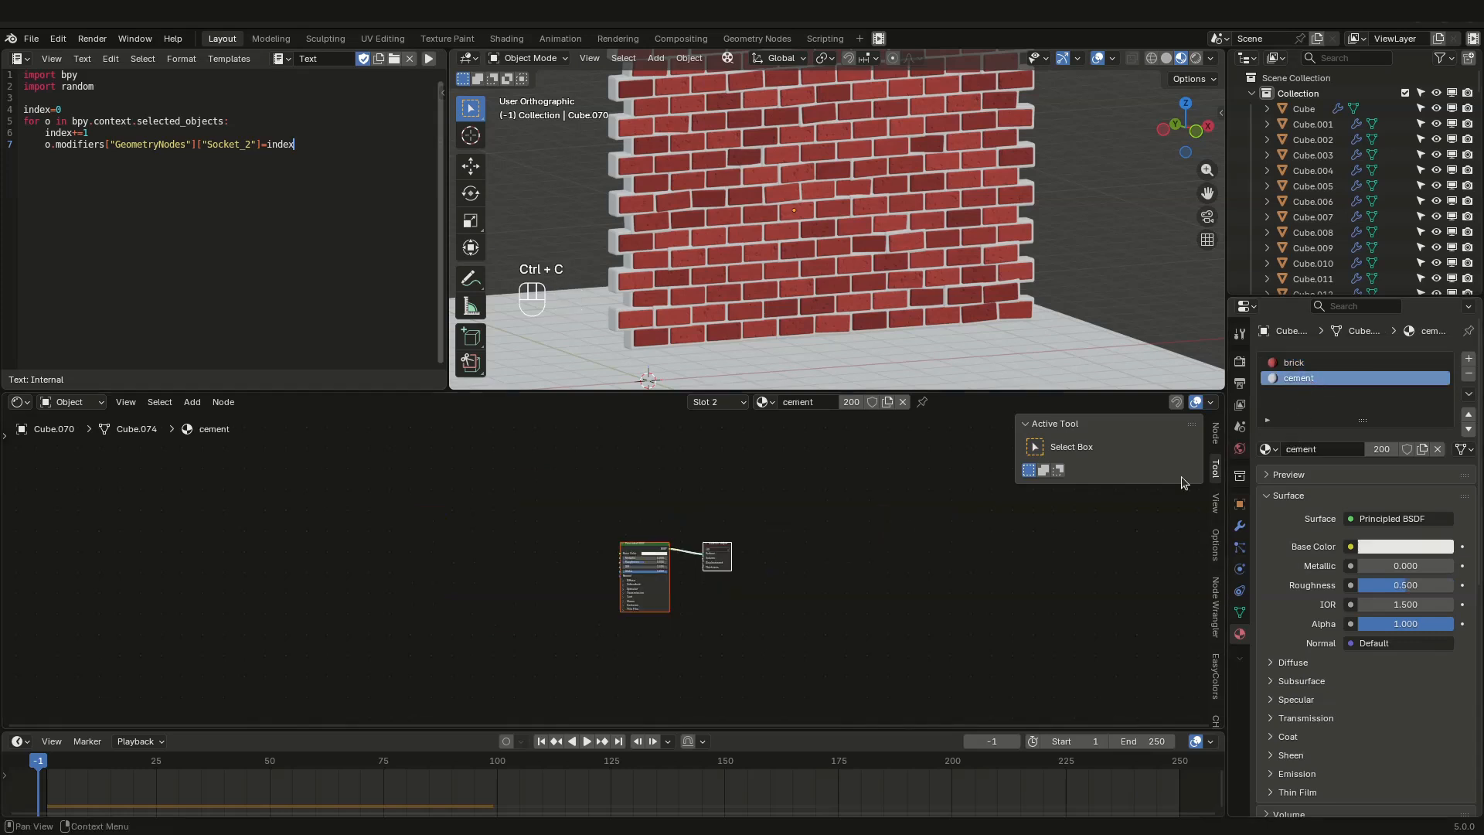
pyautogui.moveTo(622, 514); pyautogui.dragTo(821, 670)
pyautogui.press('g')
pyautogui.click(921, 598)
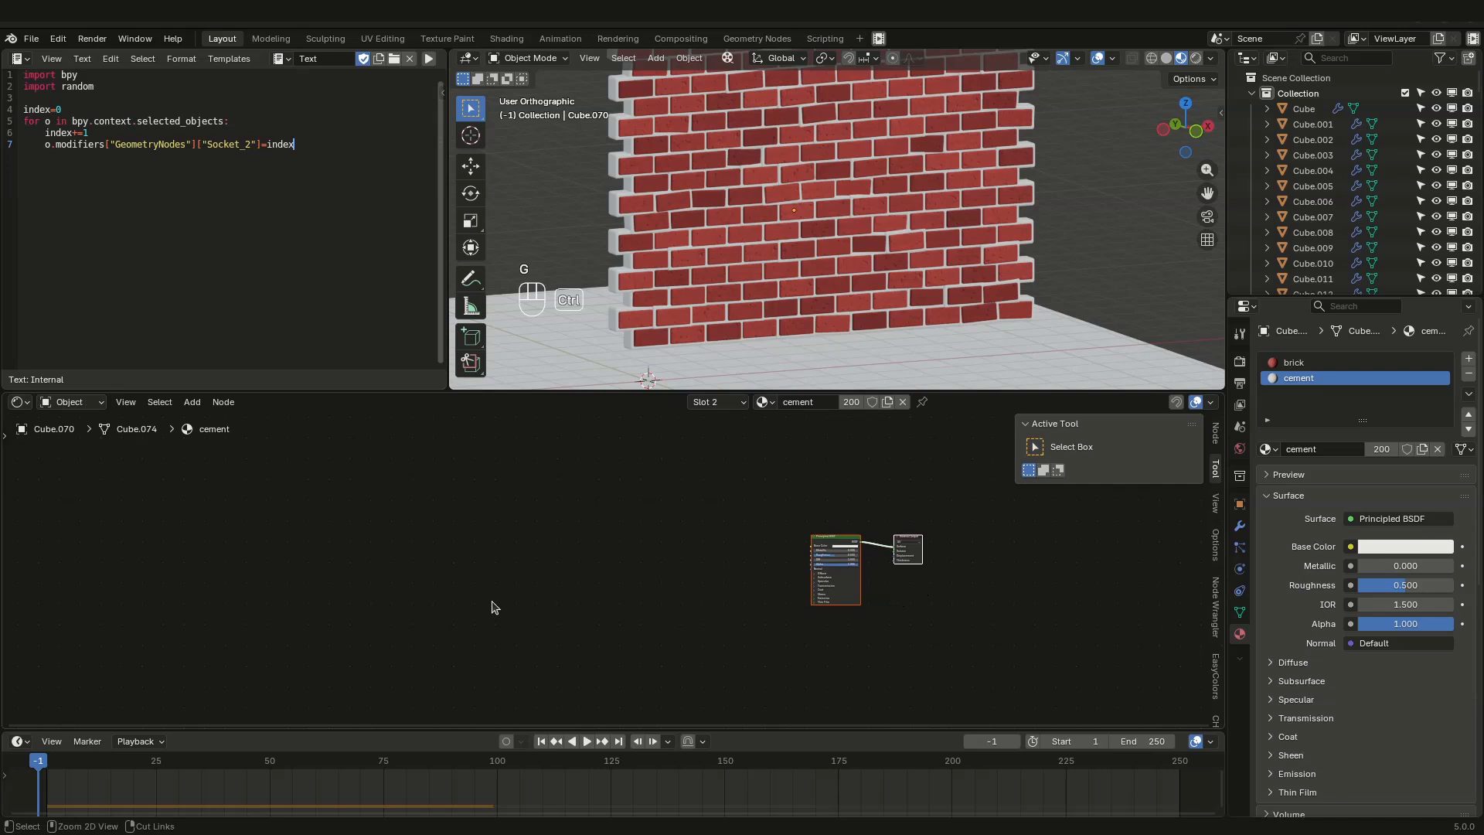
pyautogui.hotkey('ctrl', 'v')
pyautogui.scroll(1, 869, 623)
# Step: Delete the cement material's original Principled BSDF and connect the pasted Principled BSDF to the Material Output
pyautogui.click(822, 514)
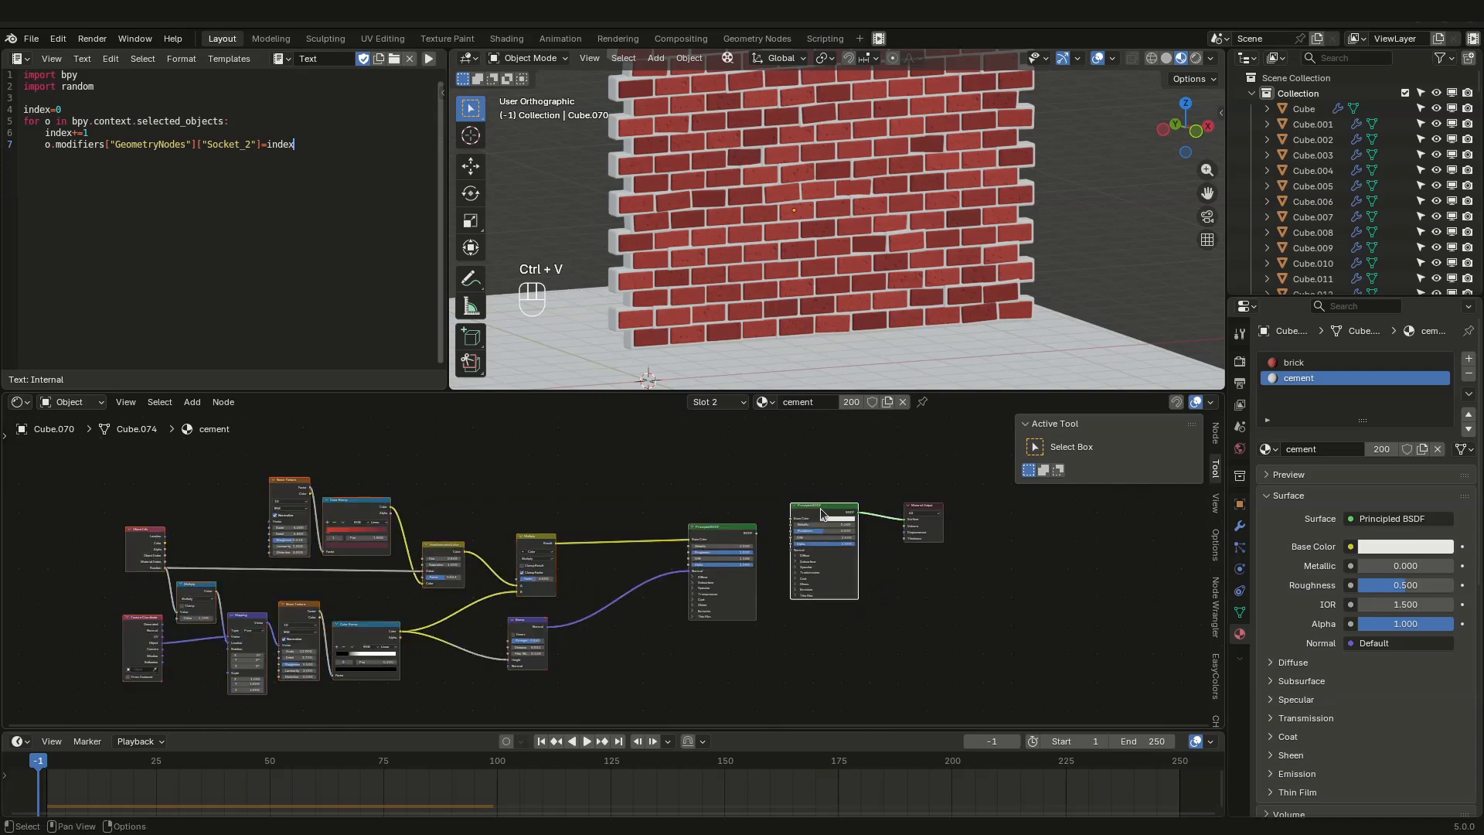
pyautogui.press('x')
pyautogui.keyDown('ctrl'); pyautogui.keyDown('shift'); pyautogui.click(739, 529); pyautogui.keyUp('shift'); pyautogui.keyUp('ctrl')
pyautogui.moveTo(742, 528); pyautogui.dragTo(778, 517)
# Step: Desaturate both stops of the cement material's red Color Ramp to turn them grey
pyautogui.moveTo(460, 674); pyautogui.dragTo(561, 637, button='middle')
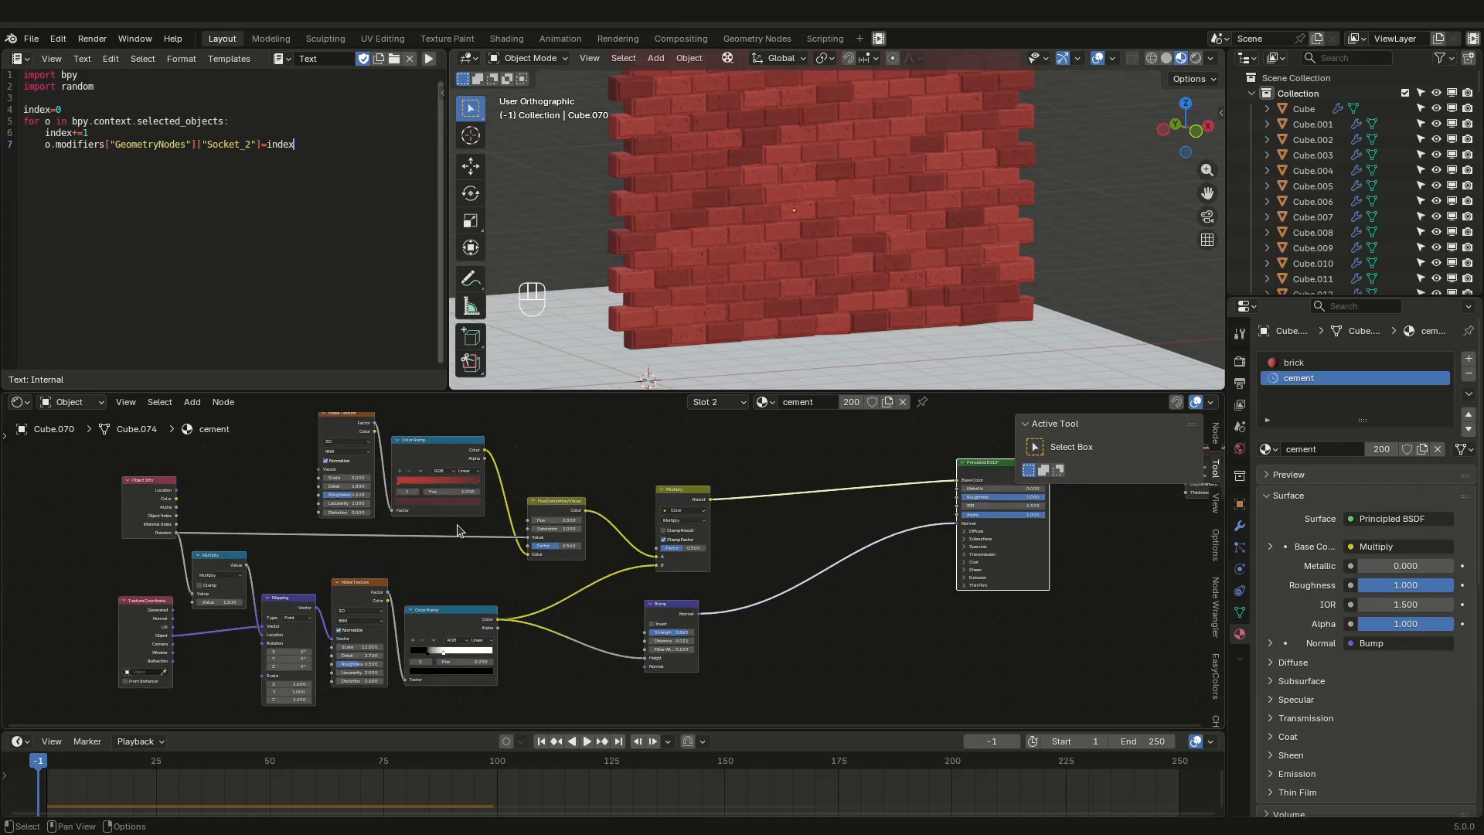
pyautogui.scroll(4, 464, 530)
pyautogui.click(396, 487)
pyautogui.moveTo(454, 411); pyautogui.dragTo(362, 409)
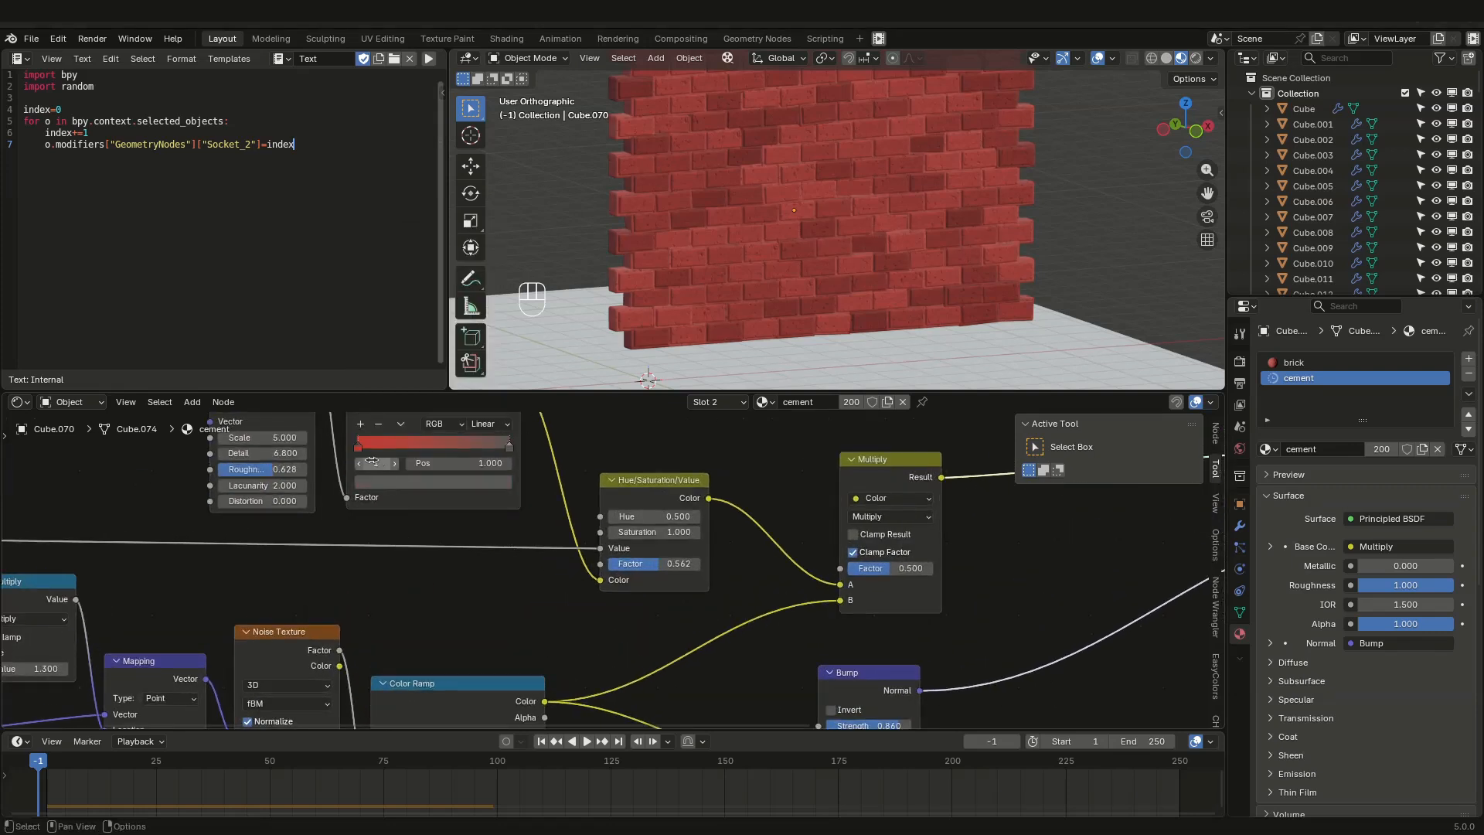
pyautogui.click(391, 488)
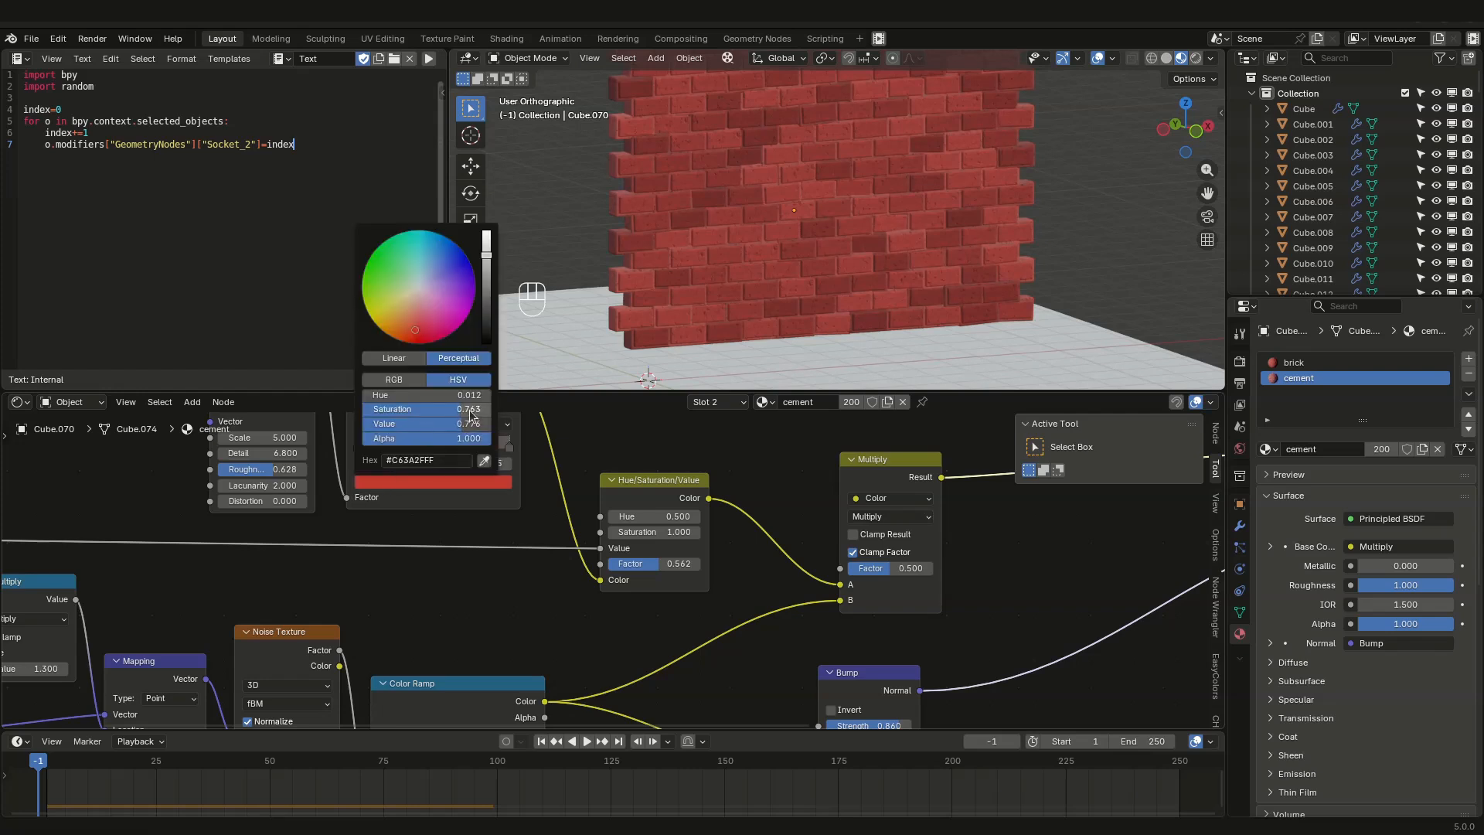
pyautogui.moveTo(459, 420); pyautogui.dragTo(365, 411)
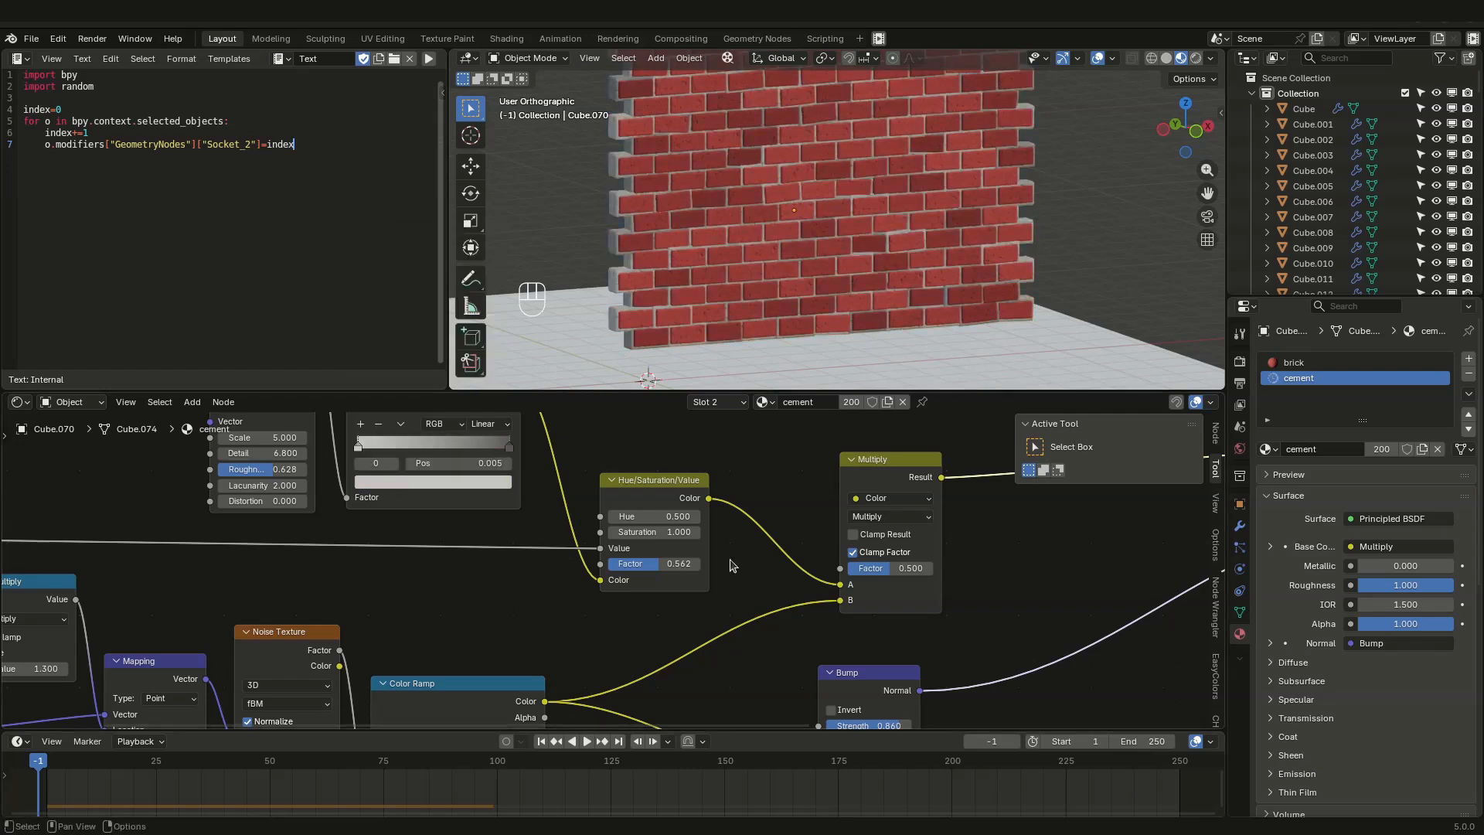
# Step: Move the white stop of the cement's black-and-white Color Ramp toward the bright end to strengthen the dark speckles
pyautogui.scroll(3, 622, 281)
pyautogui.scroll(4, 626, 276)
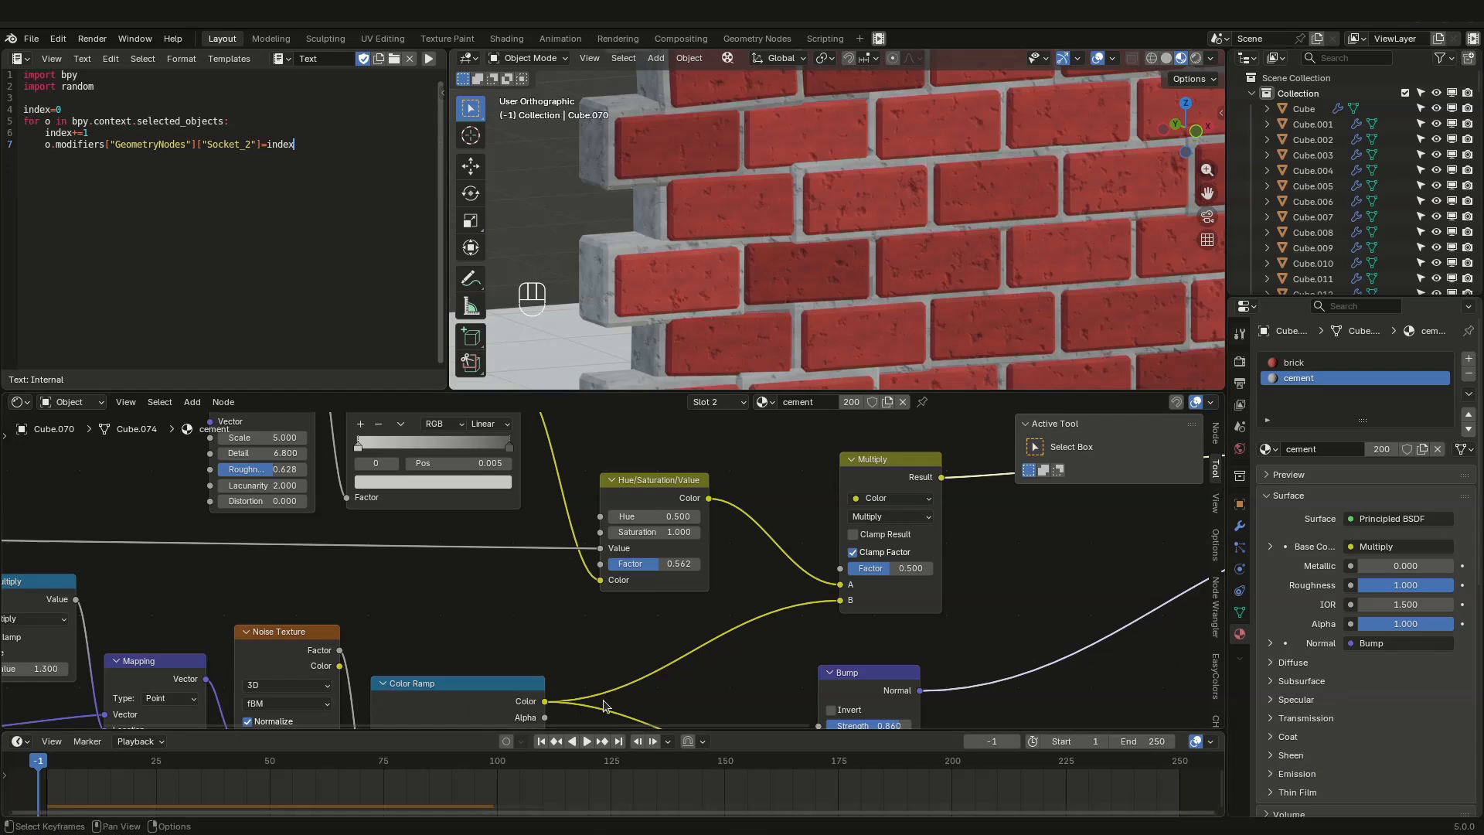
pyautogui.scroll(-2, 572, 595)
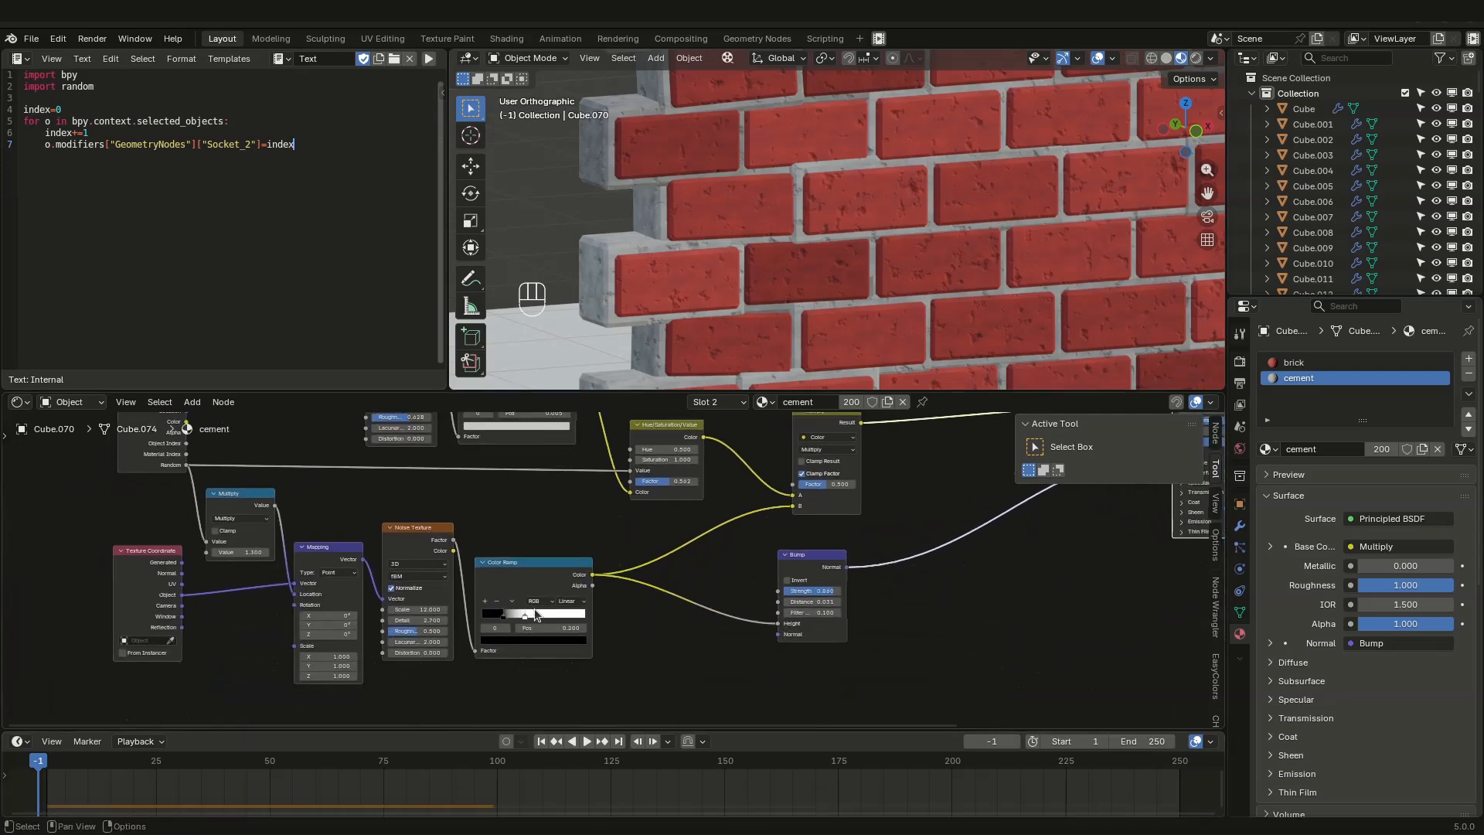
pyautogui.moveTo(542, 614)
pyautogui.mouseDown()
pyautogui.moveTo(563, 616)
pyautogui.moveTo(518, 615)
pyautogui.mouseUp()
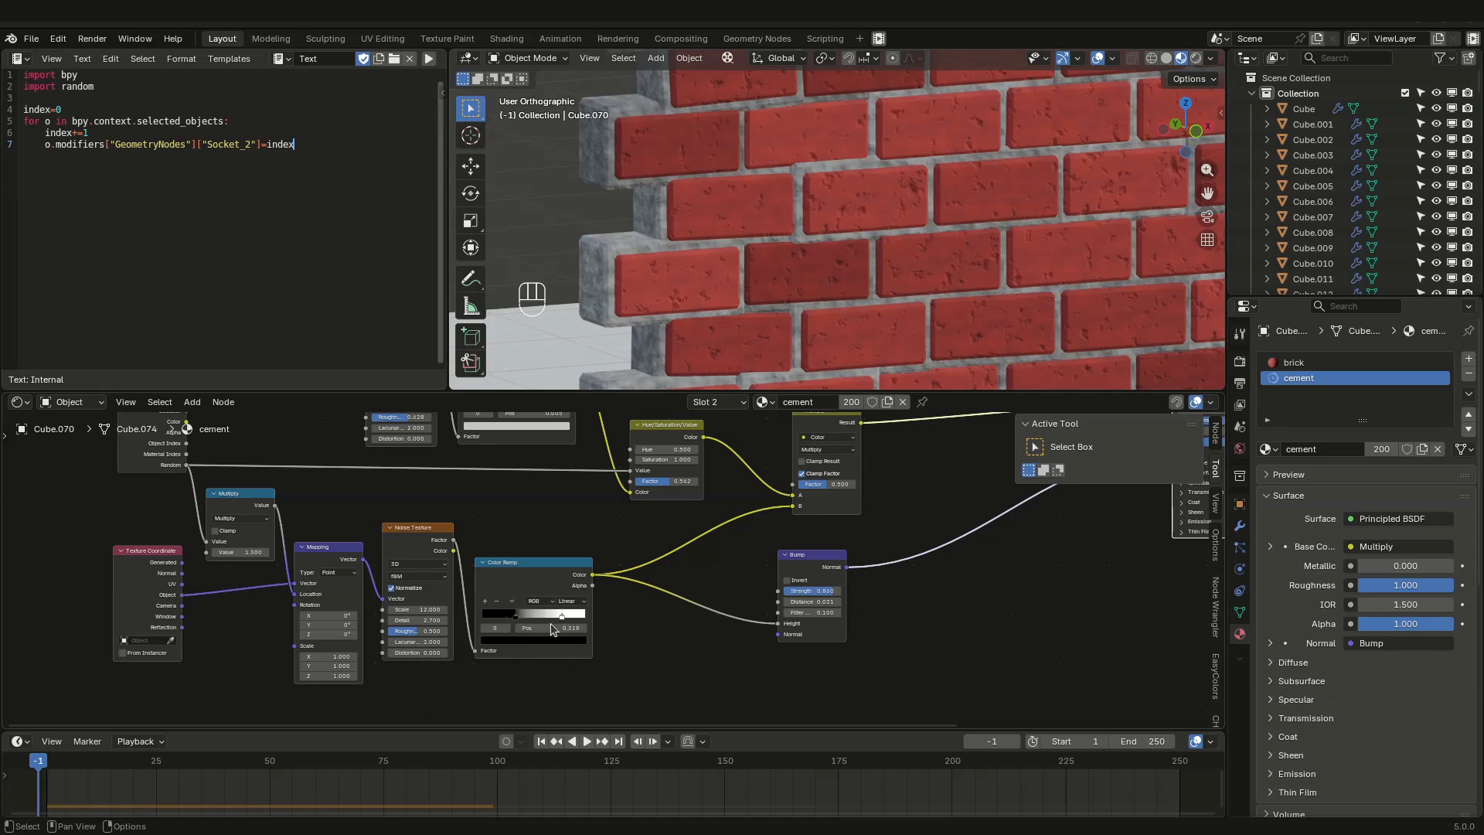
# Step: Add a Displacement node to the cement material, beside the Bump node
pyautogui.moveTo(977, 645); pyautogui.dragTo(715, 626, button='middle')
pyautogui.scroll(-2, 714, 626)
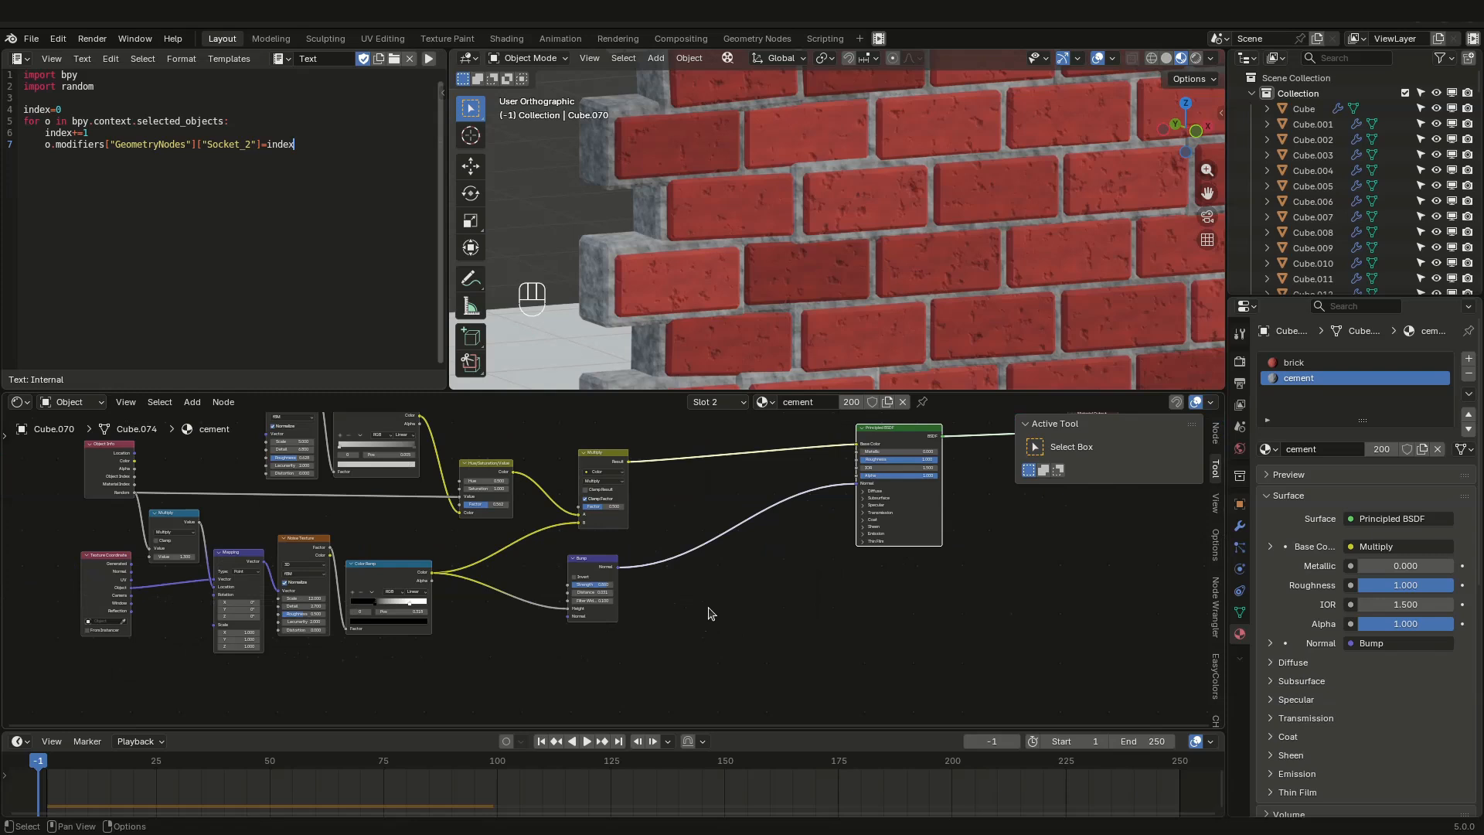
pyautogui.hotkey('shift', 'a')
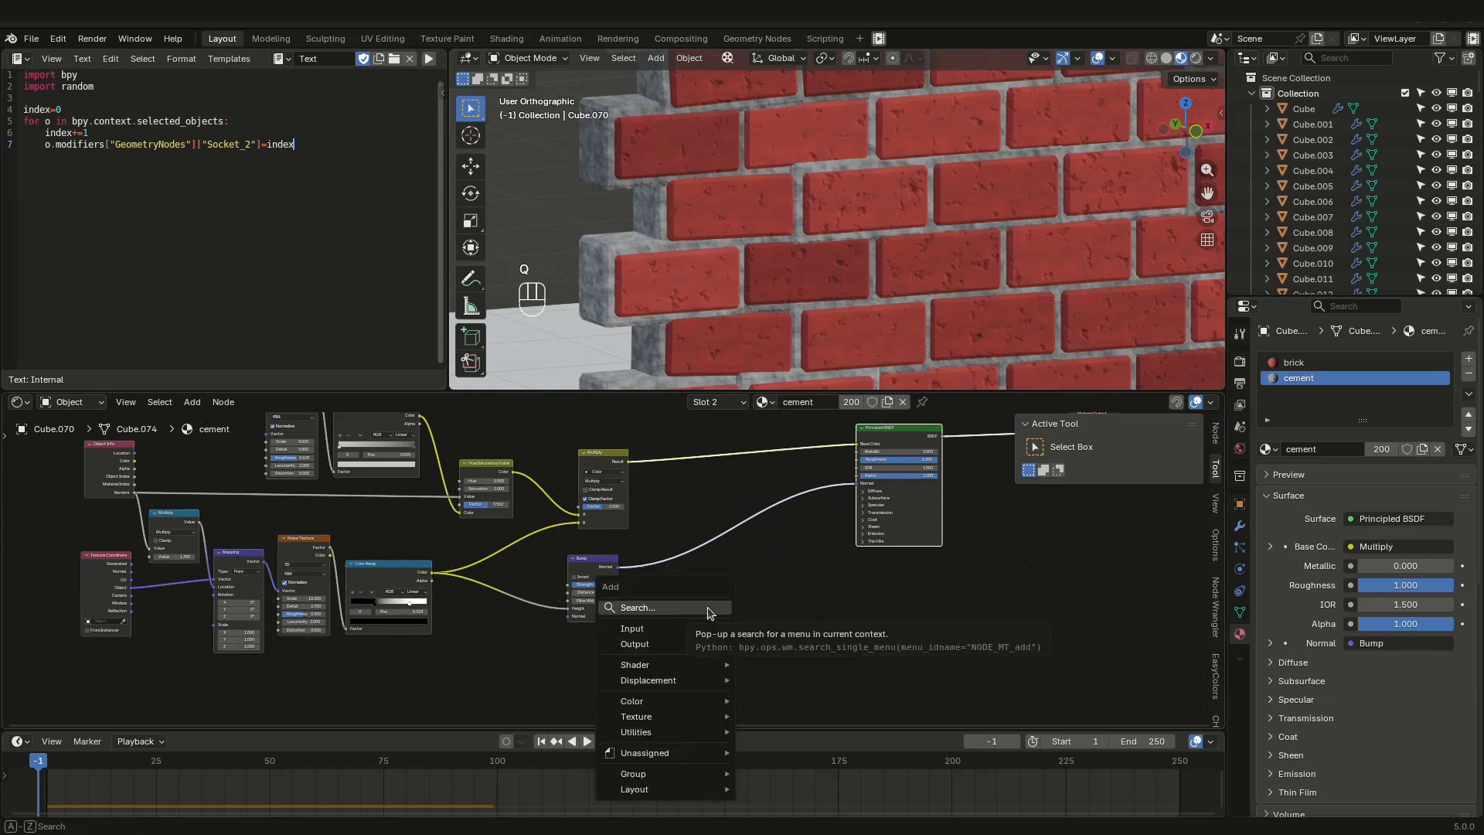
pyautogui.write('displa')
pyautogui.press('Return')
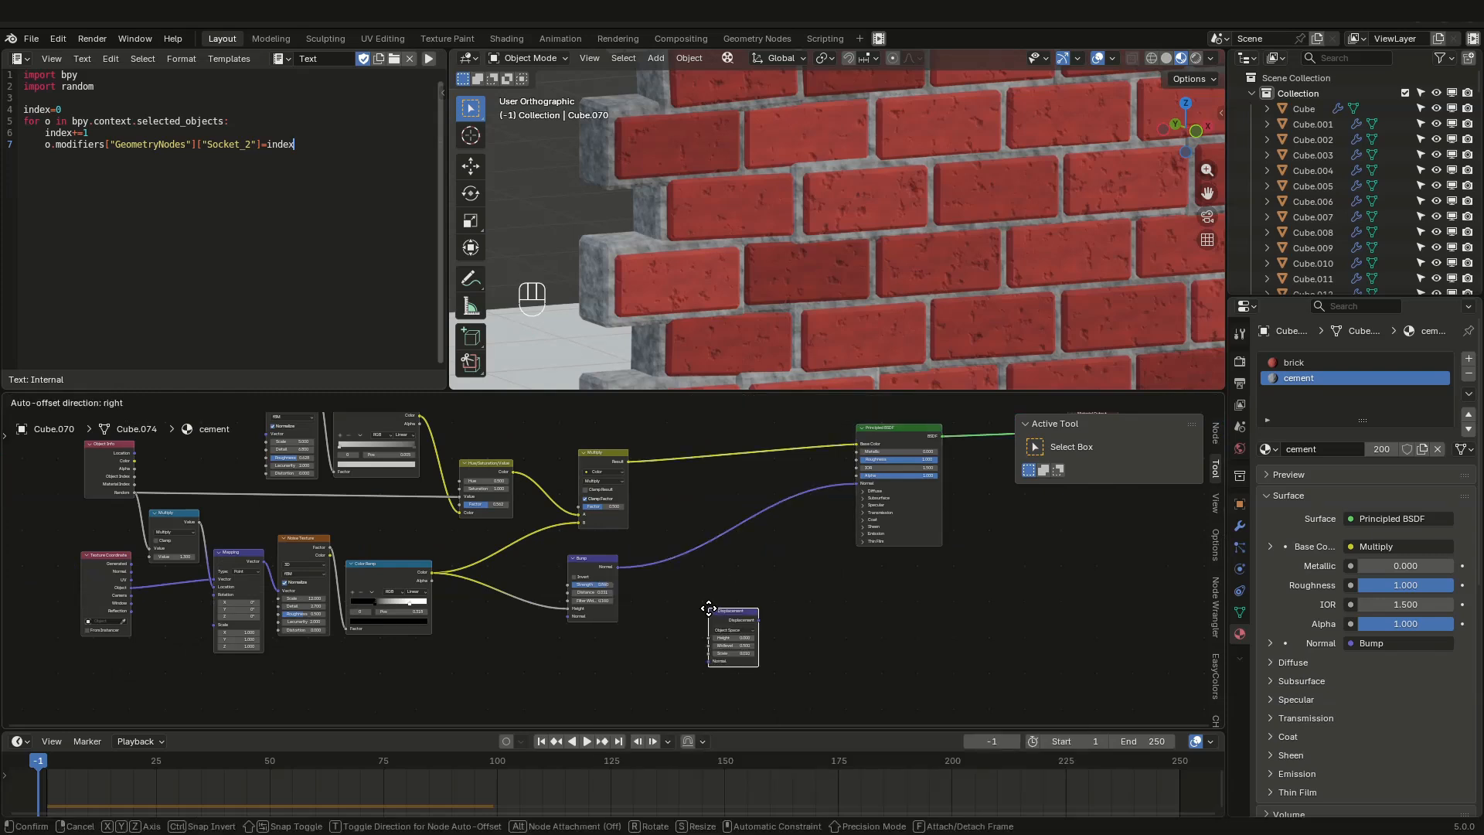
pyautogui.click(709, 609)
# Step: Connect the black-and-white Color Ramp to the Displacement node's Height and its output to the Material Output's Displacement
pyautogui.moveTo(434, 576); pyautogui.dragTo(708, 642)
pyautogui.moveTo(871, 629); pyautogui.dragTo(388, 638, button='middle')
pyautogui.moveTo(342, 623); pyautogui.dragTo(655, 449)
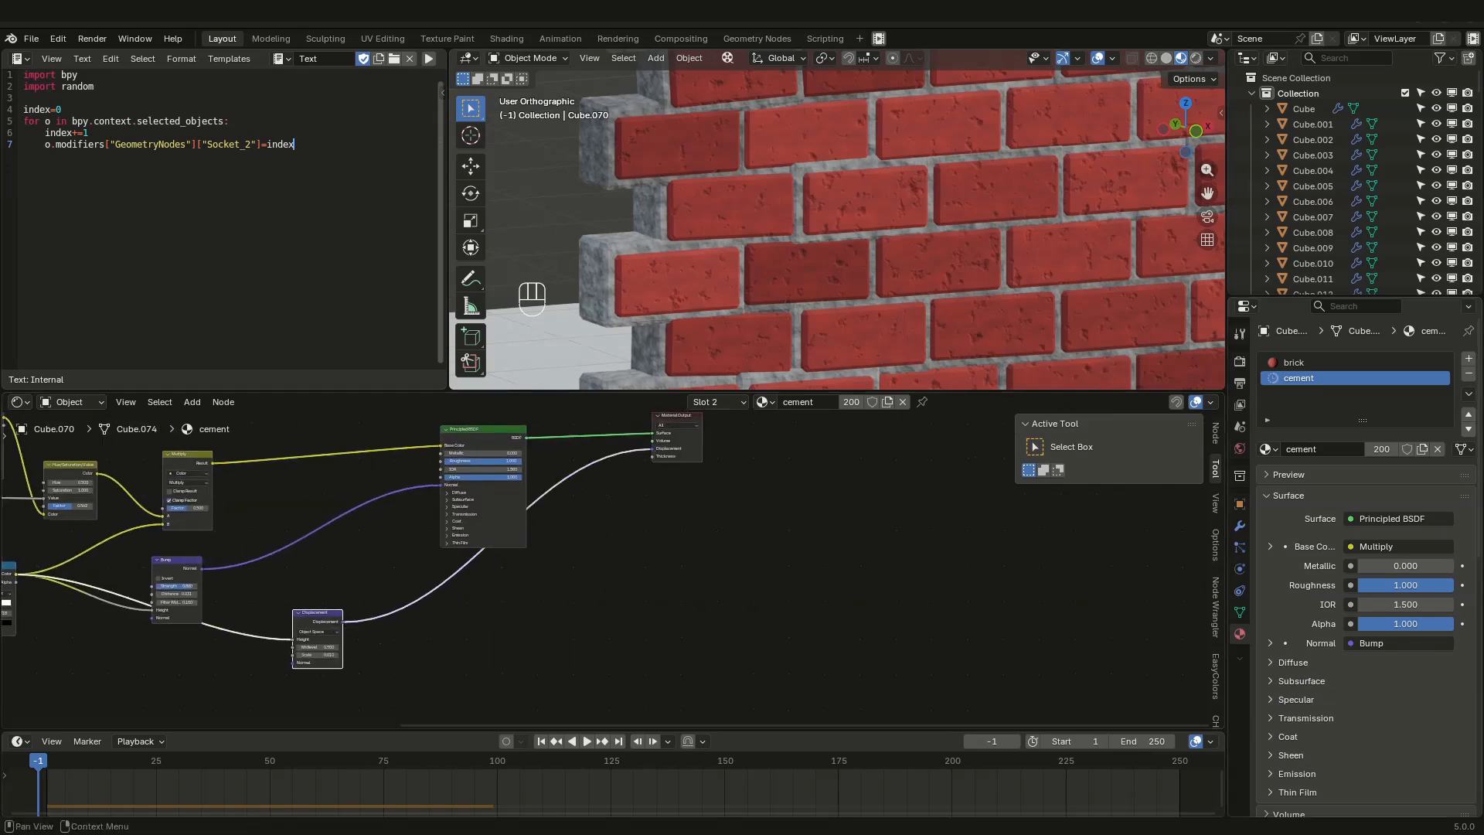
# Step: Set the cement material's surface displacement setting to Displacement and Bump
pyautogui.scroll(-8, 1319, 662)
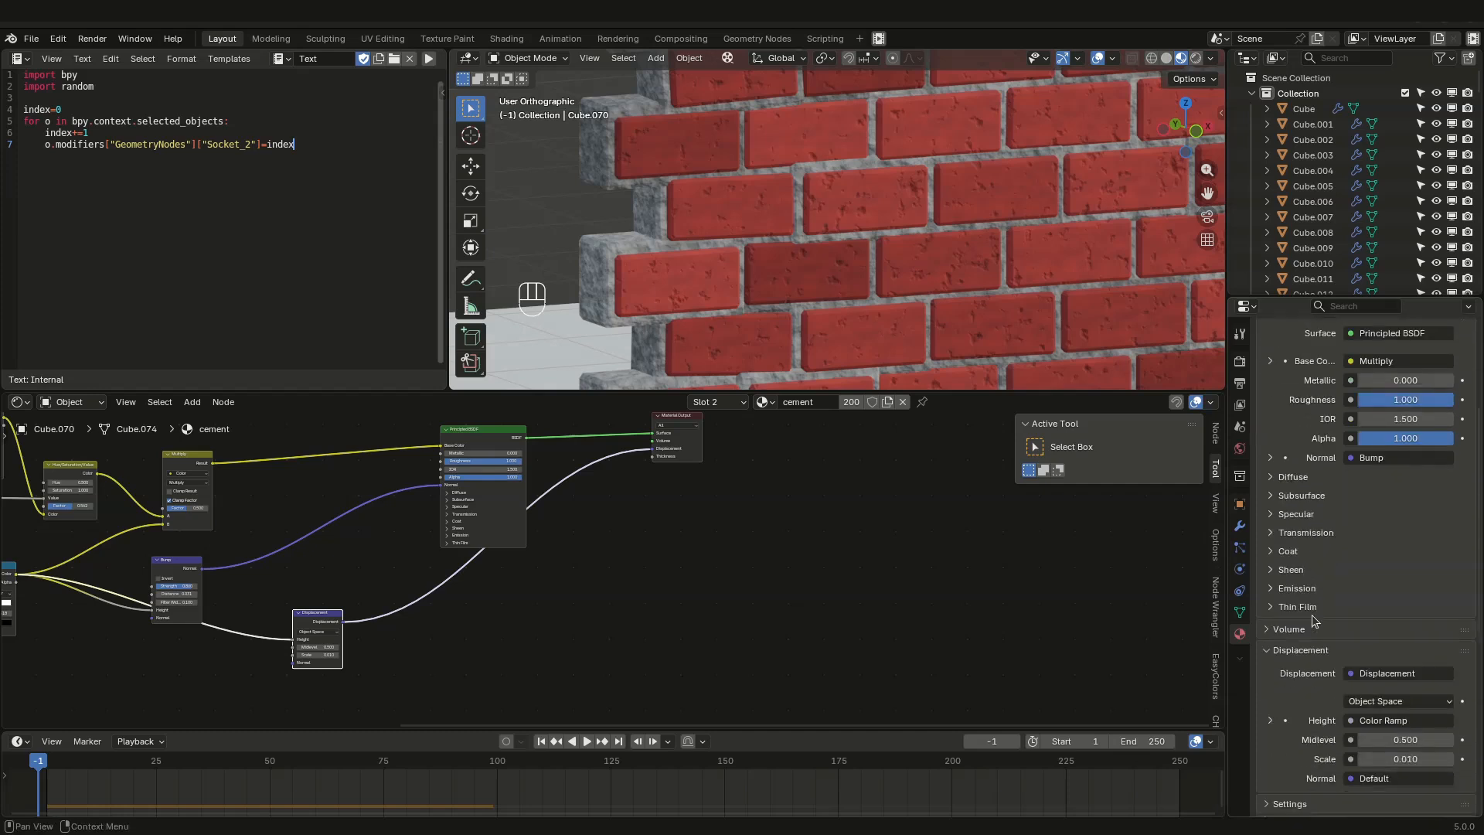
pyautogui.click(1294, 558)
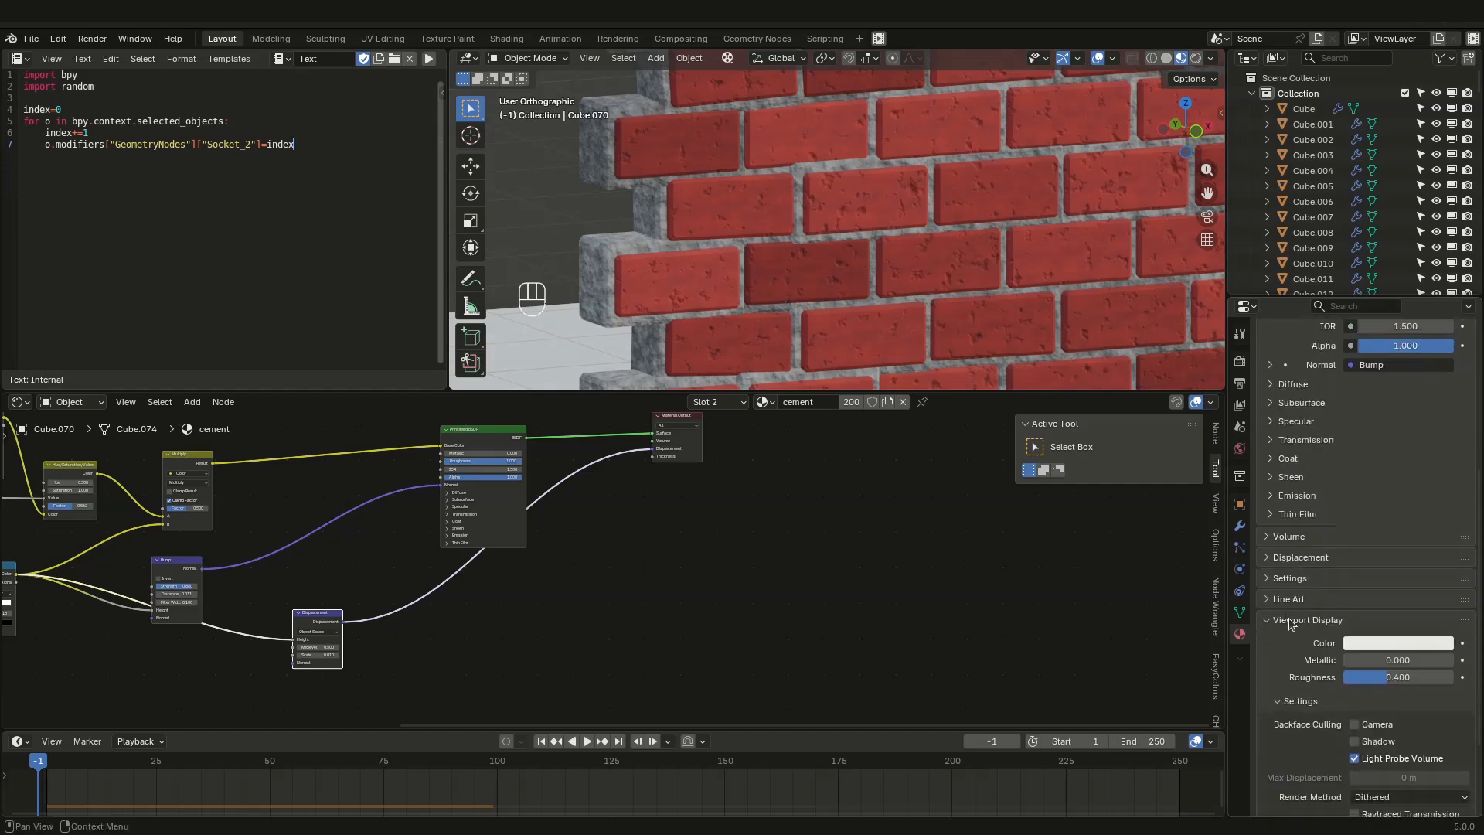
pyautogui.click(1290, 620)
pyautogui.click(1292, 725)
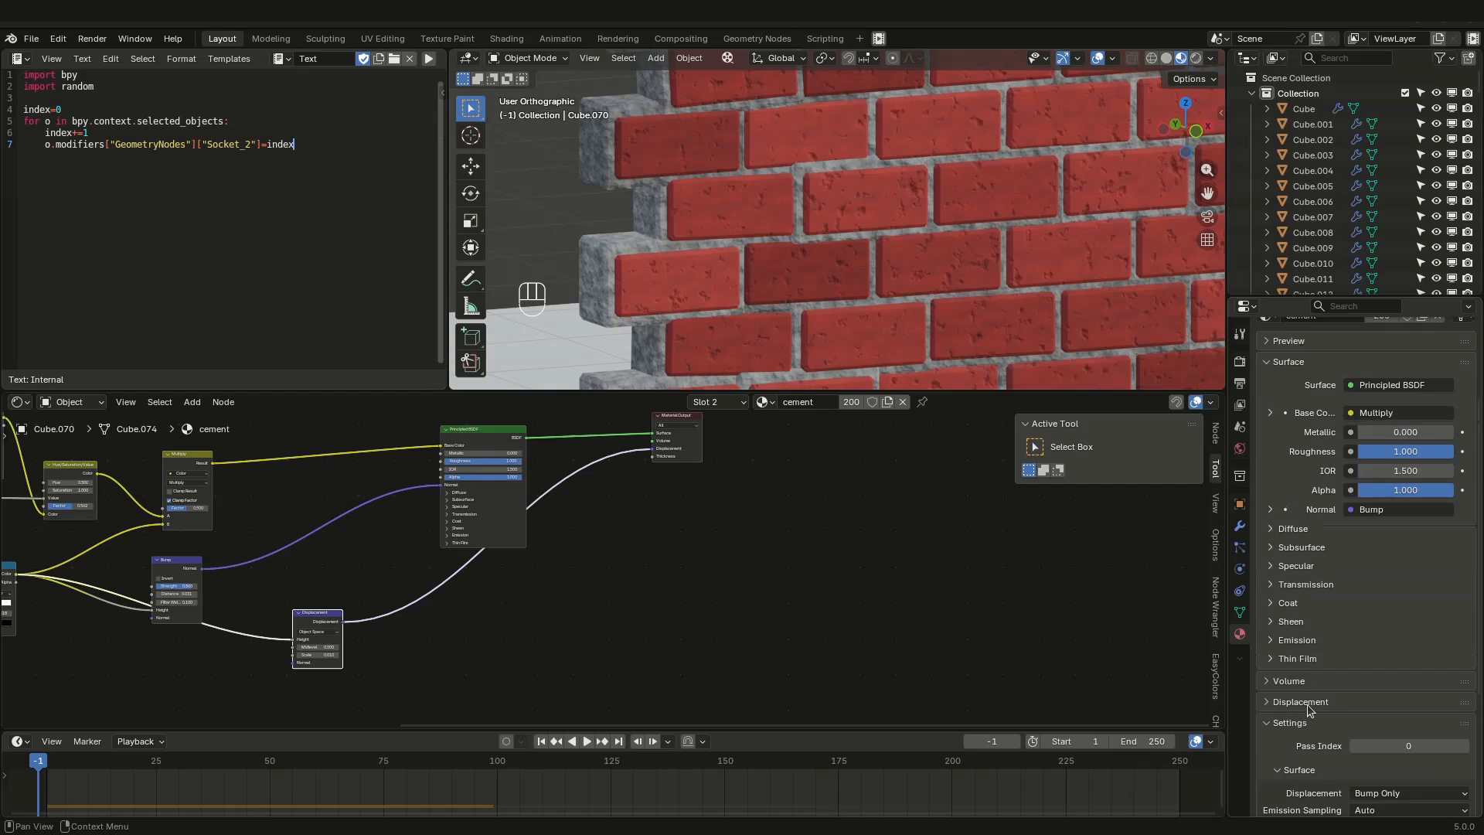
pyautogui.scroll(-5, 1329, 672)
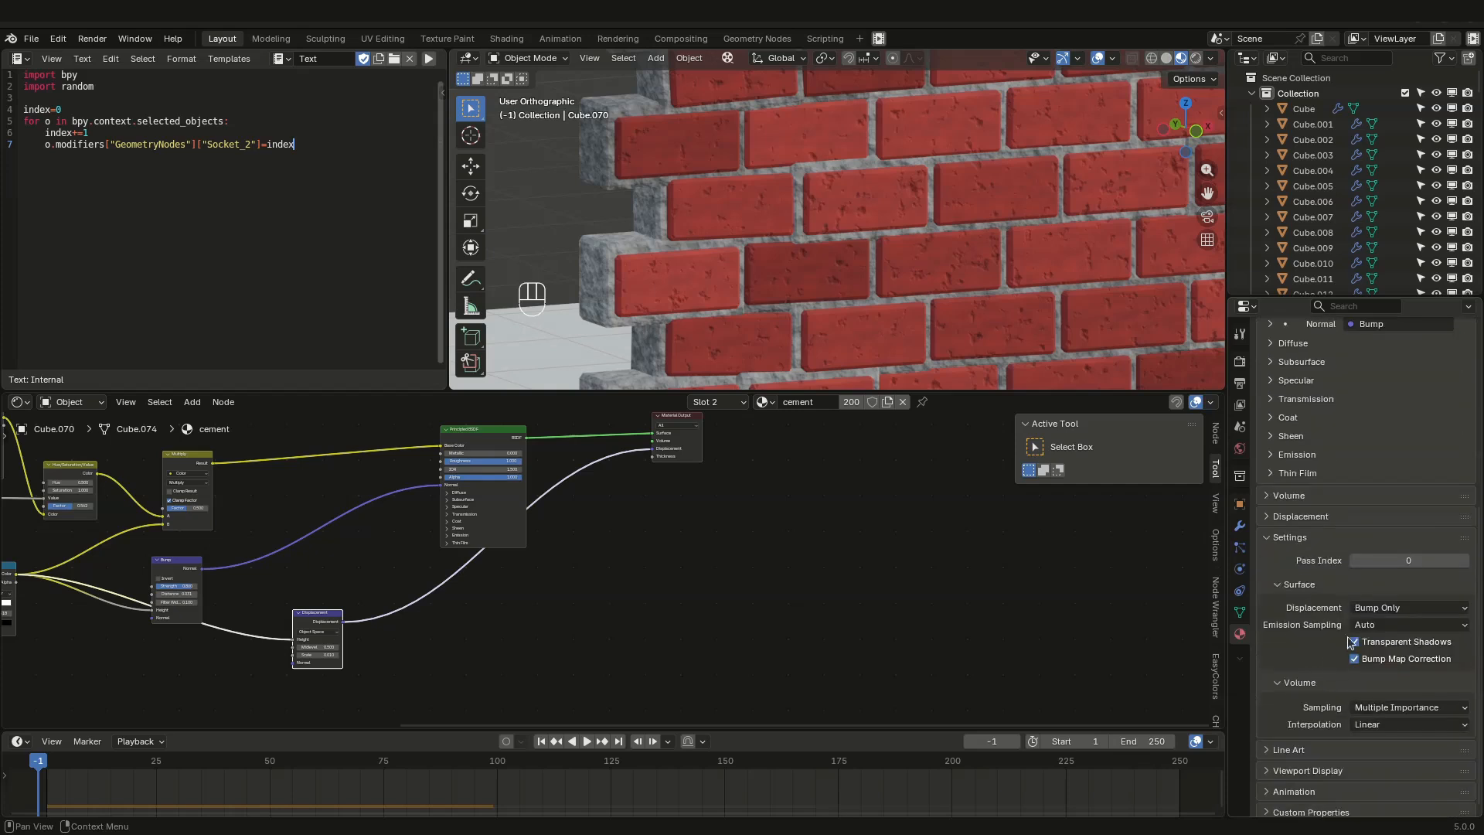
pyautogui.click(1395, 610)
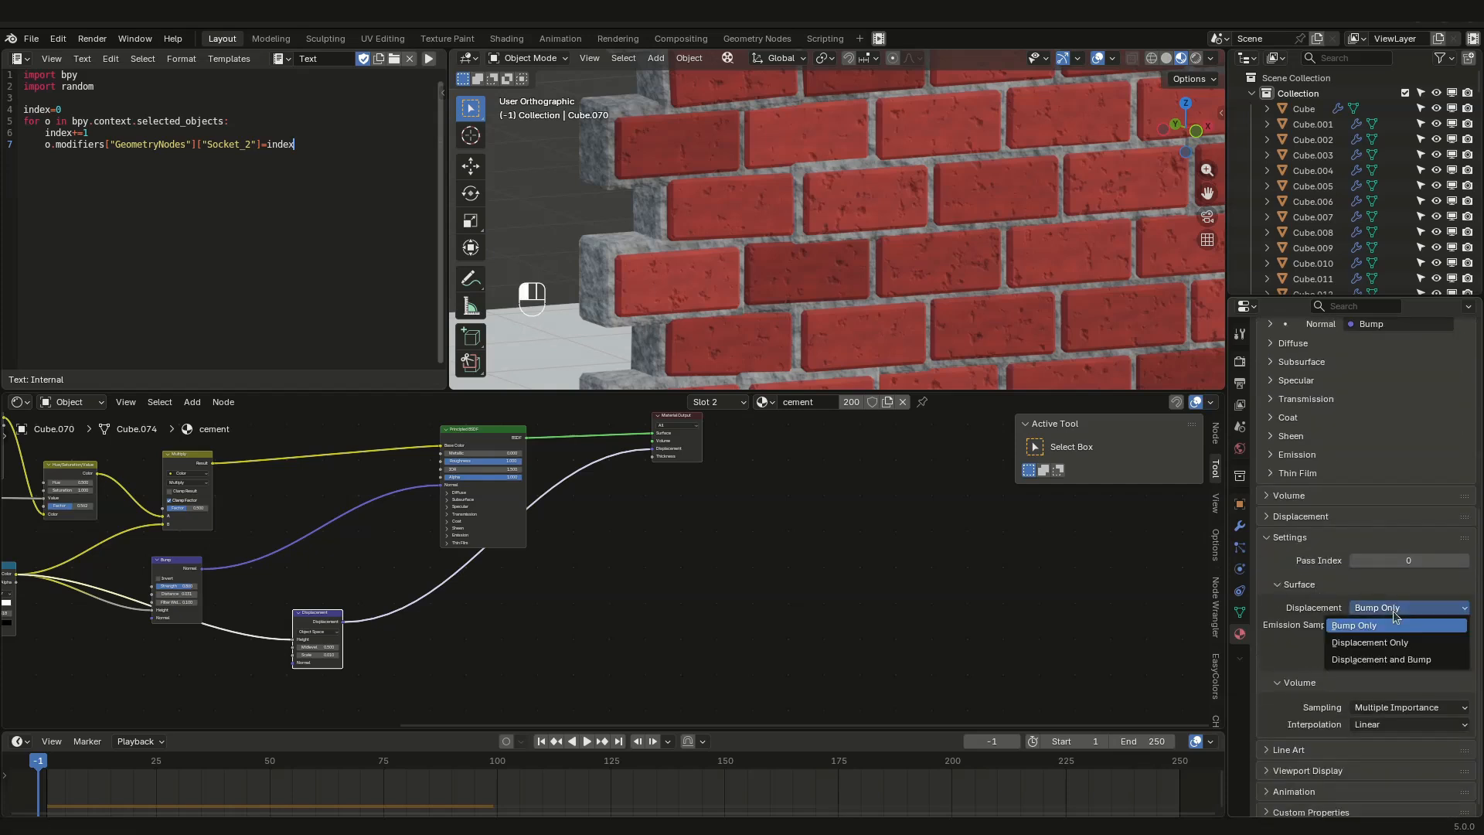
pyautogui.click(1399, 667)
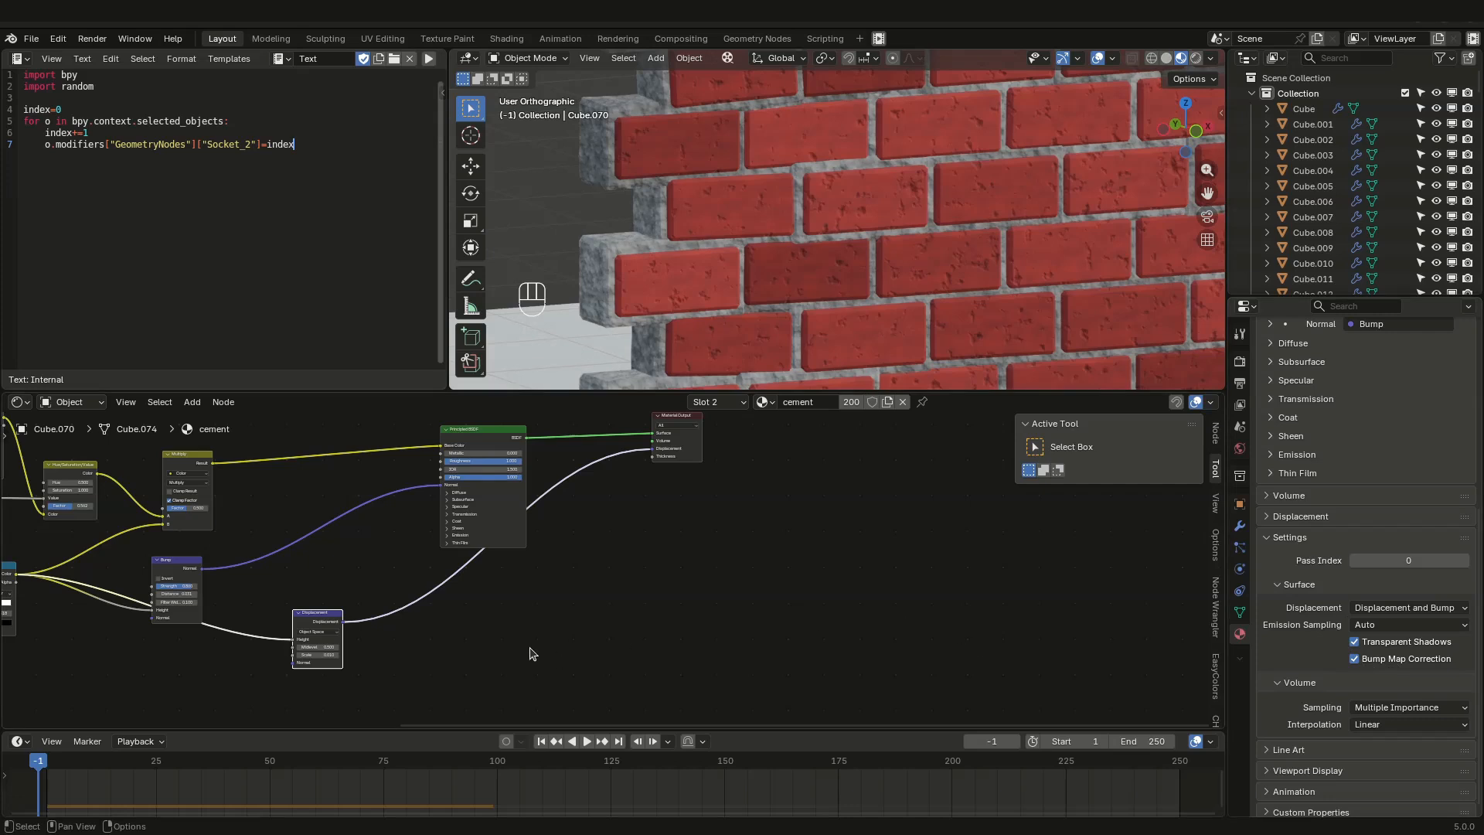
# Step: Set the cement Displacement node's Midlevel to 0.5 and Scale to 0.070
pyautogui.scroll(4, 340, 684)
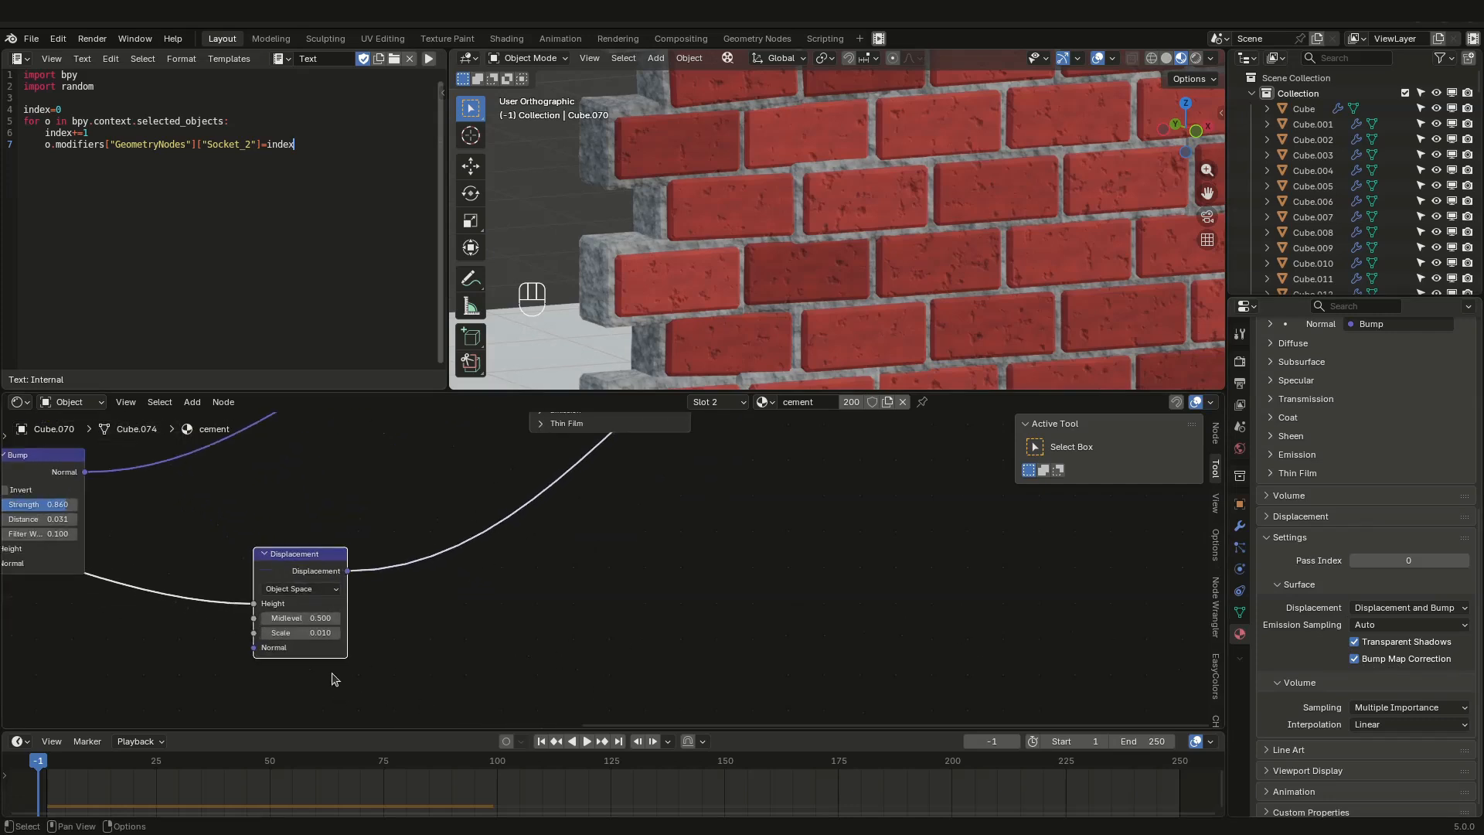
pyautogui.moveTo(308, 603)
pyautogui.mouseDown()
pyautogui.moveTo(361, 603)
pyautogui.moveTo(308, 603)
pyautogui.mouseUp()
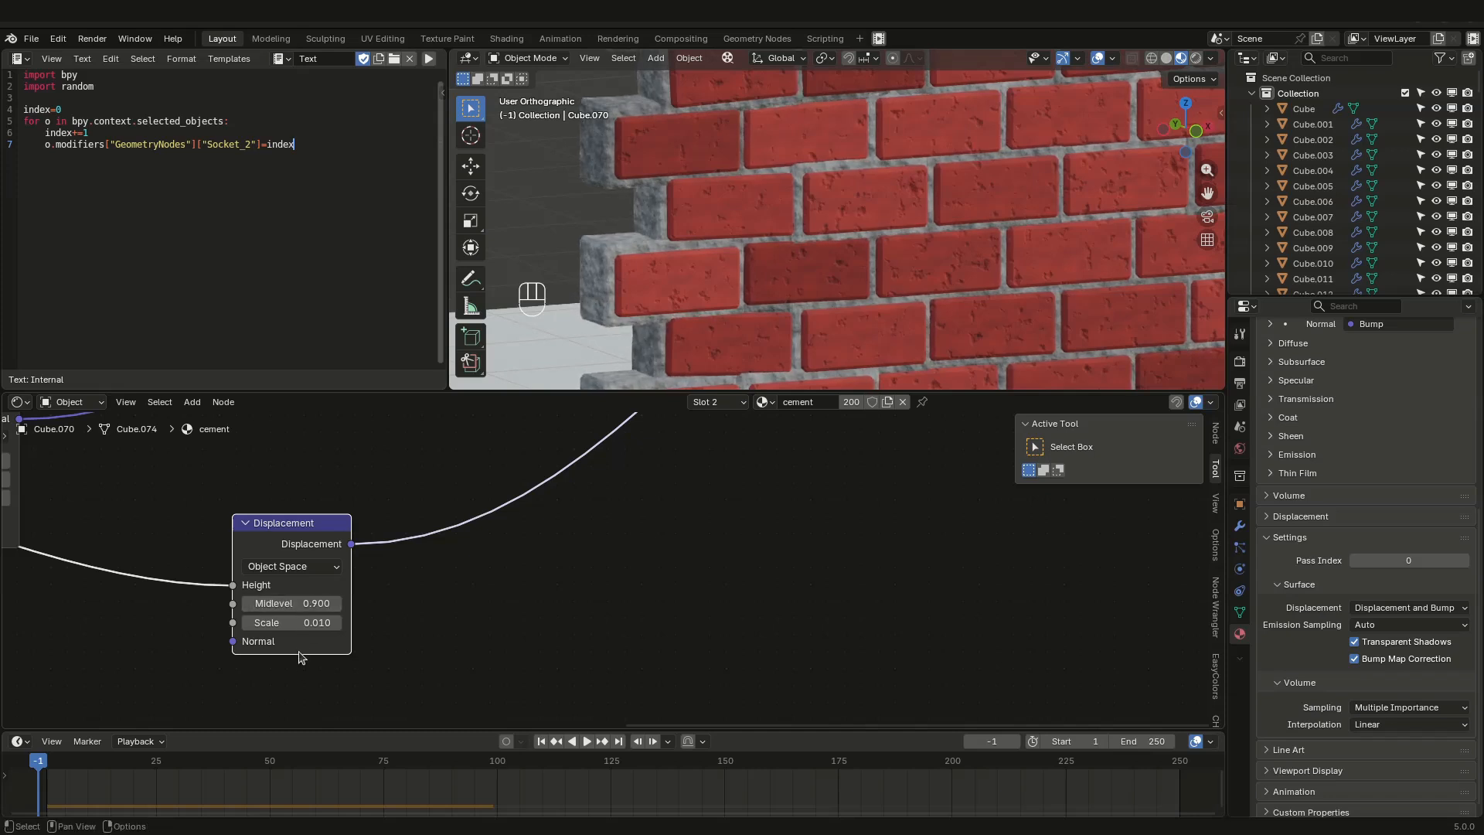
pyautogui.scroll(1, 299, 653)
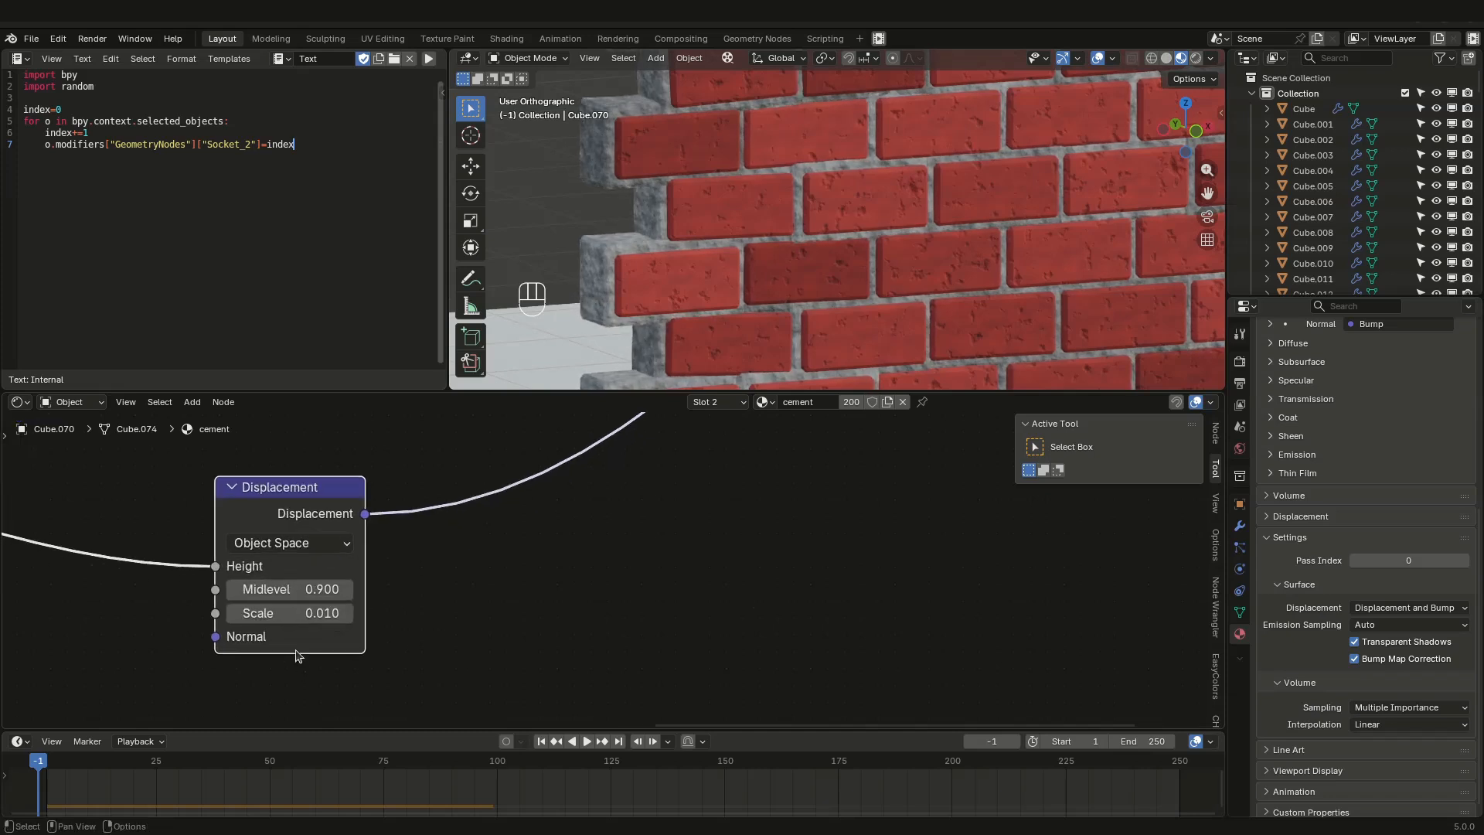
pyautogui.moveTo(317, 614)
pyautogui.mouseDown()
pyautogui.moveTo(378, 615)
pyautogui.moveTo(325, 614)
pyautogui.mouseUp()
pyautogui.click(290, 589)
pyautogui.write('0.5')
pyautogui.press('Return')
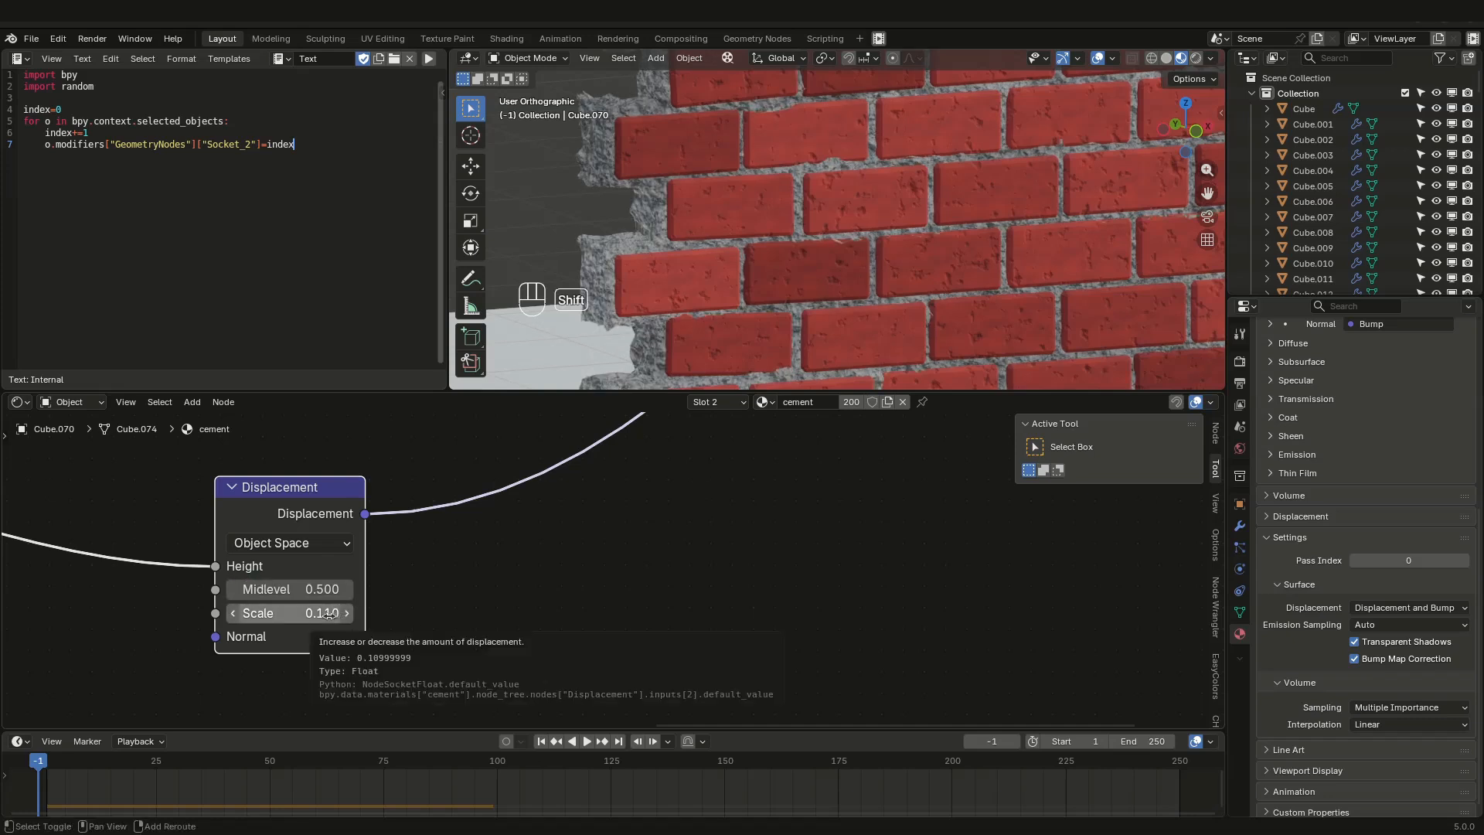
pyautogui.keyDown('shift'); pyautogui.moveTo(313, 615); pyautogui.dragTo(298, 616); pyautogui.keyUp('shift')
pyautogui.moveTo(870, 189); pyautogui.dragTo(753, 340, button='middle')
pyautogui.scroll(-1, 685, 667)
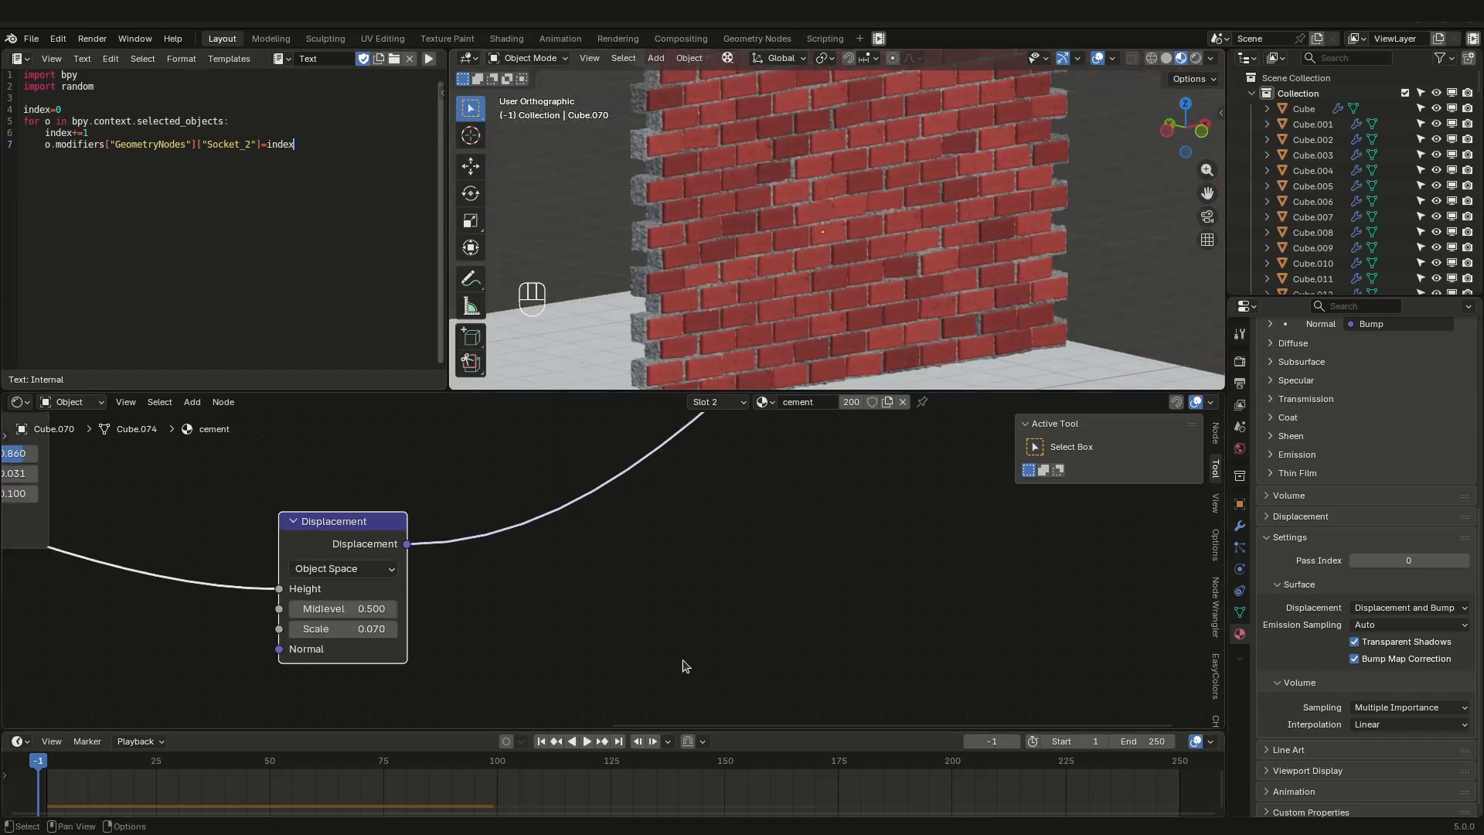
# Step: Set the Scale of the cement Noise Texture feeding the black-and-white Color Ramp to 8
pyautogui.scroll(-2, 686, 657)
pyautogui.moveTo(686, 649); pyautogui.dragTo(1203, 648, button='middle')
pyautogui.click(264, 547)
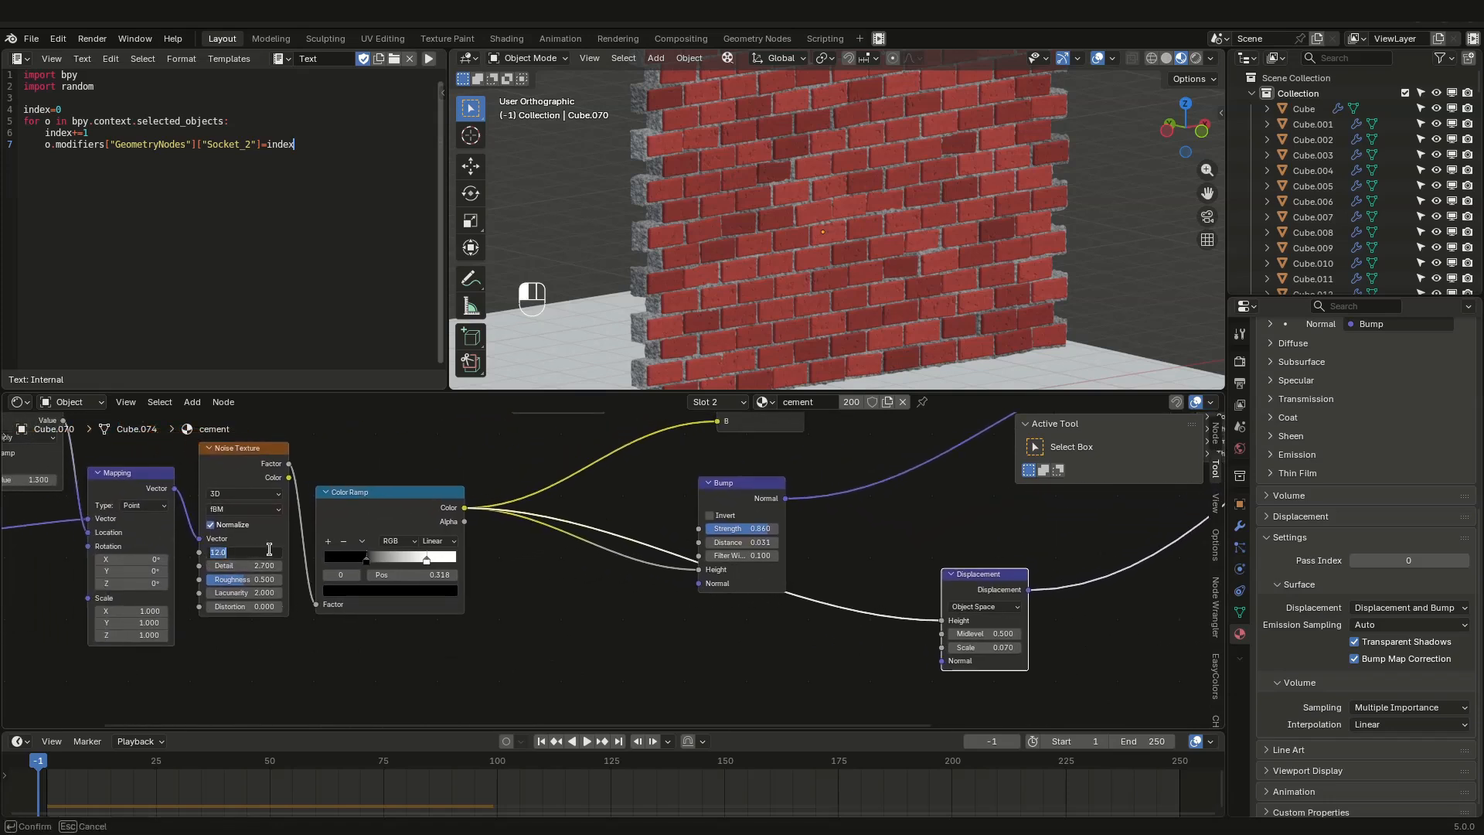
pyautogui.press('Return')
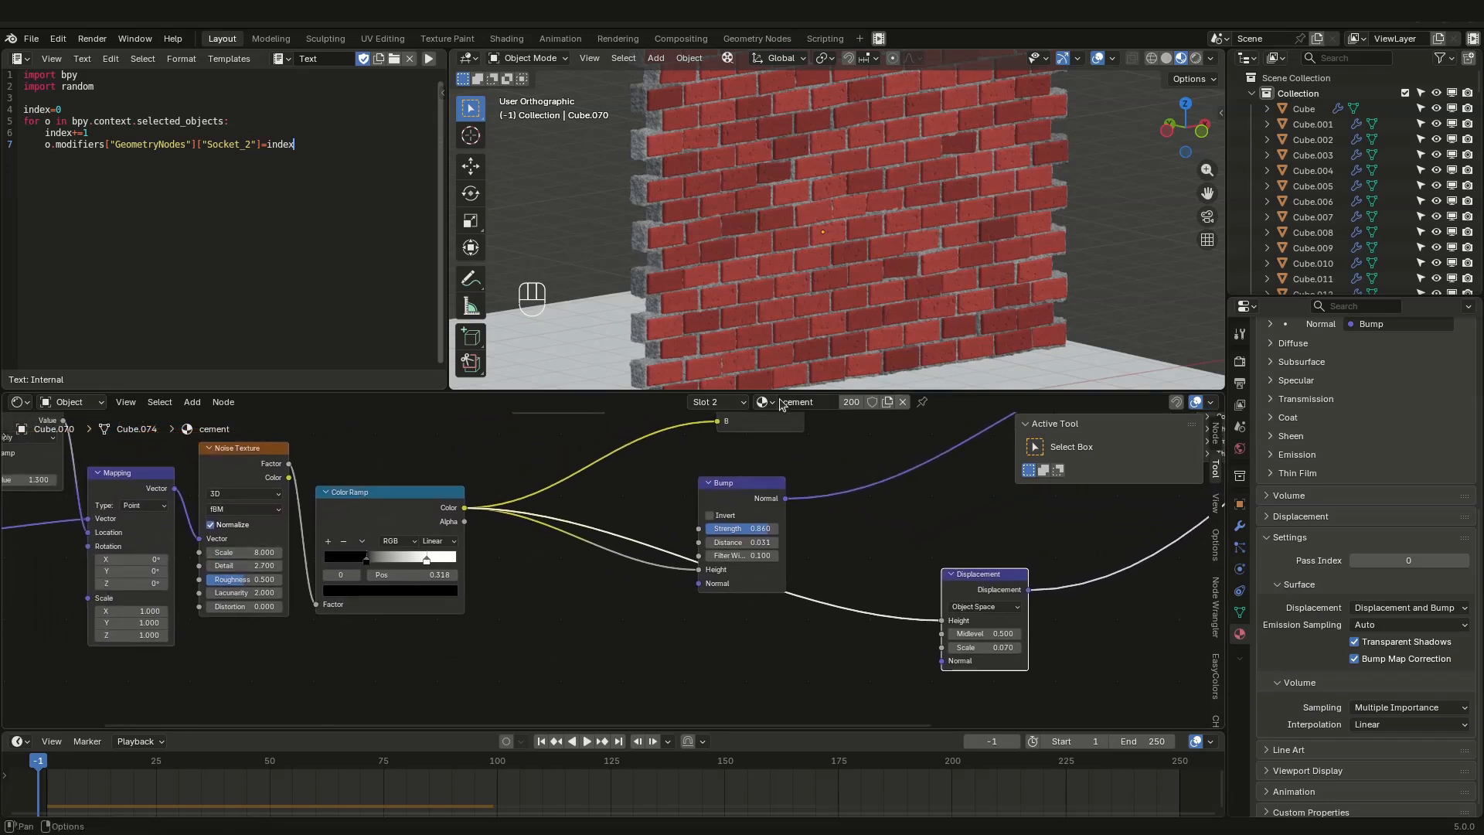
pyautogui.scroll(5, 683, 246)
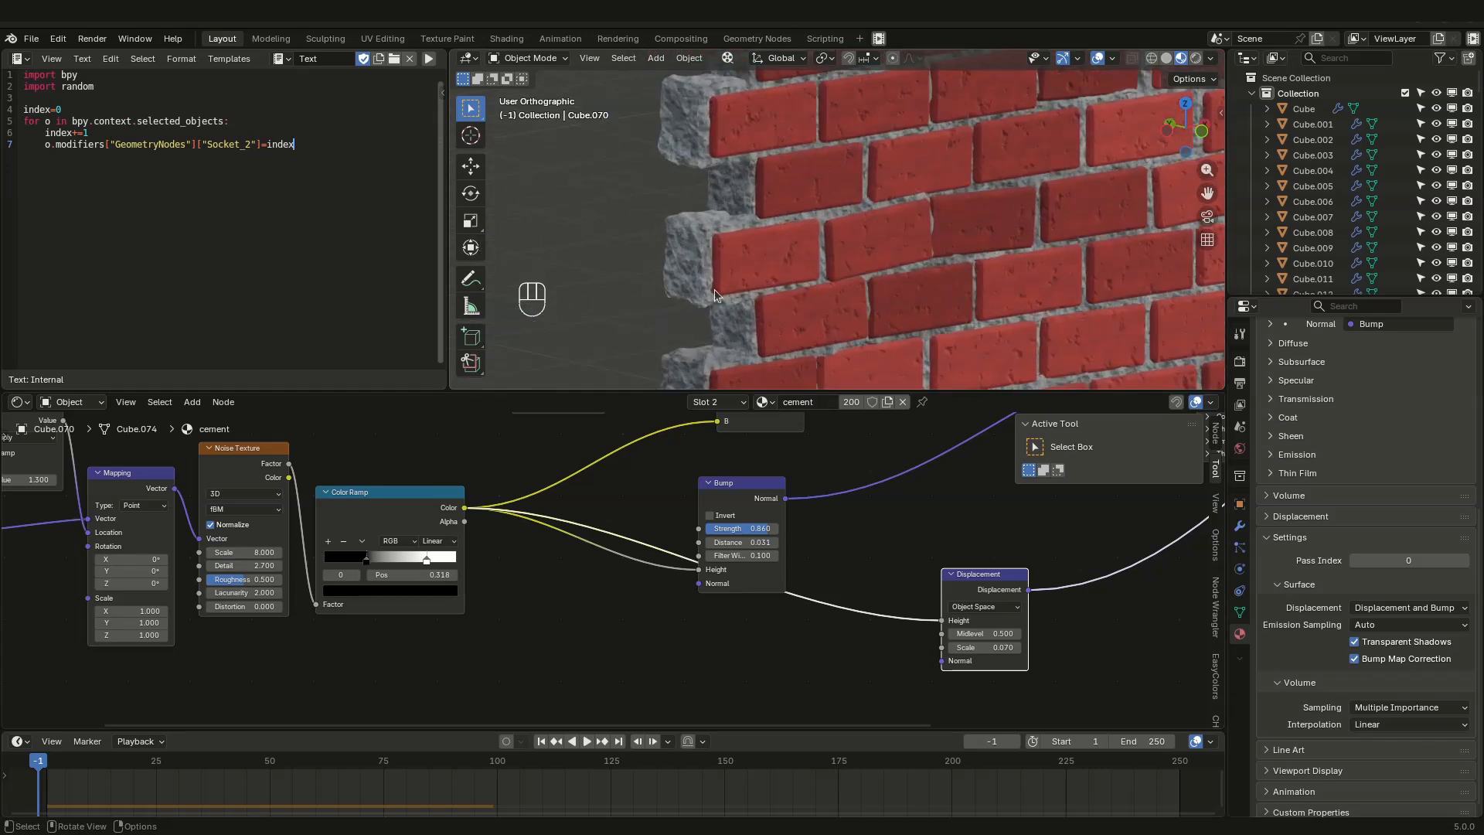
# Step: Play the wall simulation and inspect the displaced cement on the flying bricks up close
pyautogui.scroll(-5, 716, 290)
pyautogui.moveTo(802, 222); pyautogui.dragTo(860, 280, button='middle')
pyautogui.scroll(-2, 856, 238)
pyautogui.press('space')
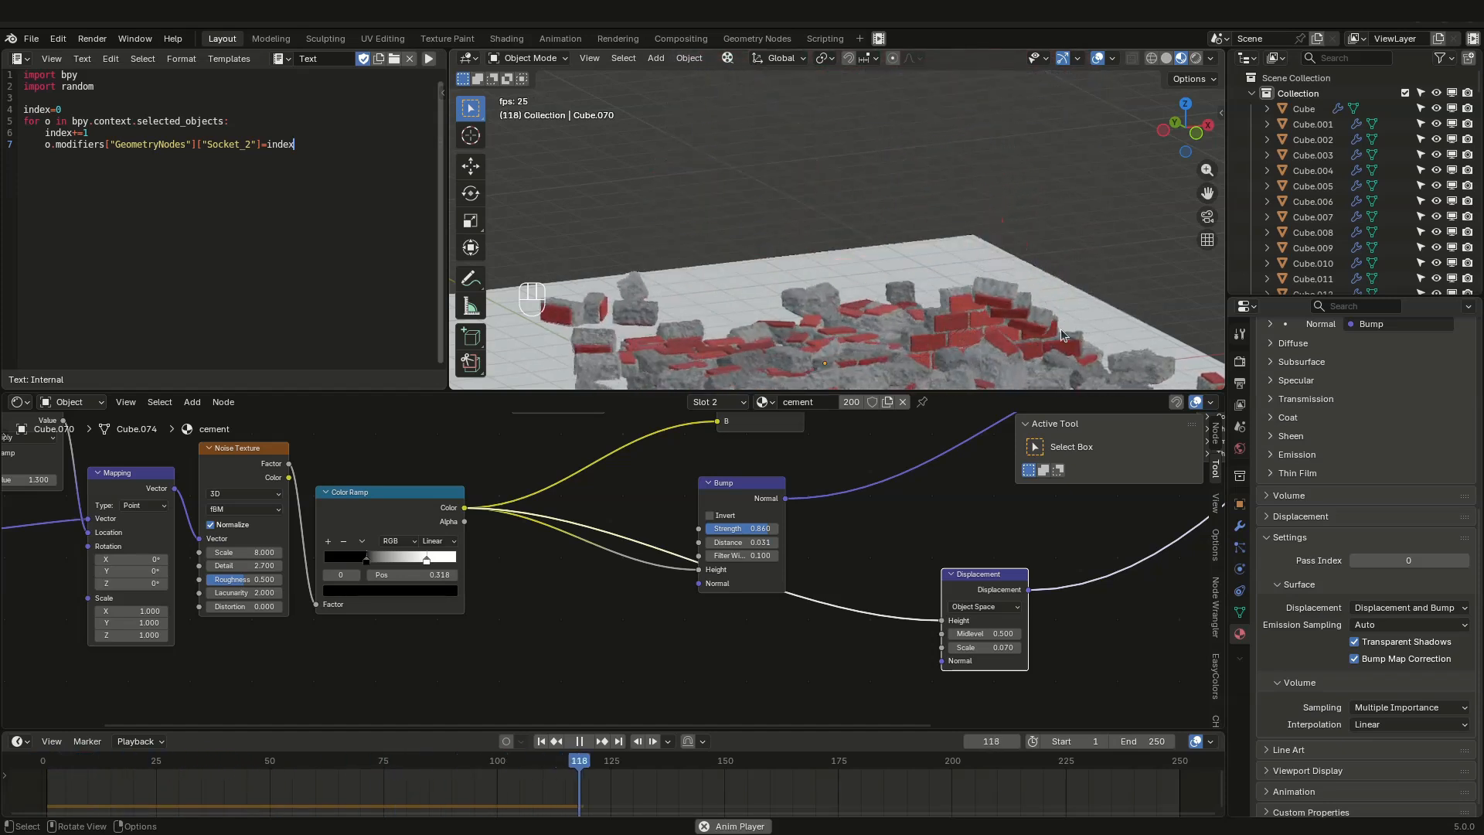
pyautogui.scroll(4, 1060, 327)
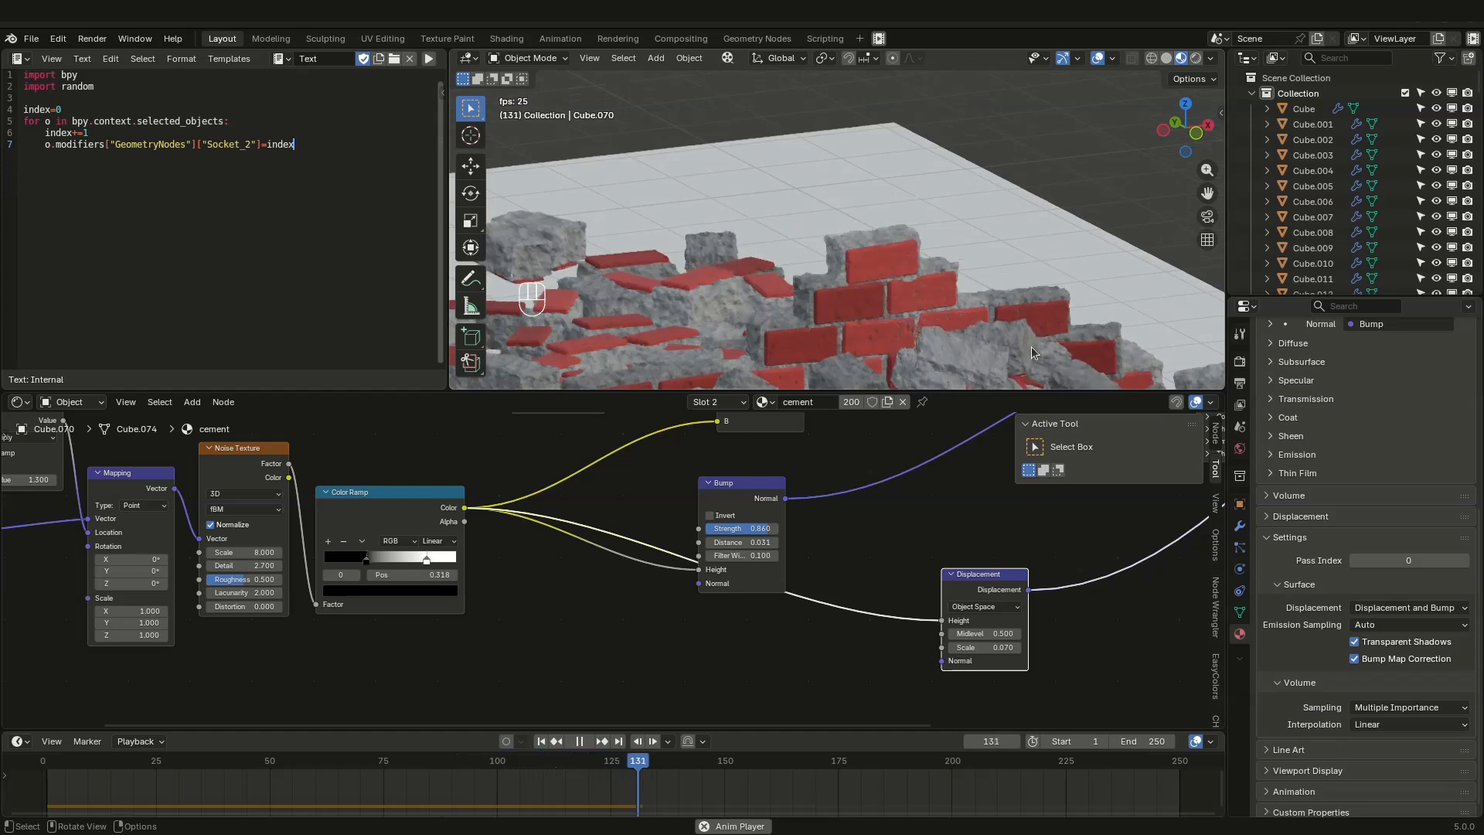
pyautogui.click(152, 784)
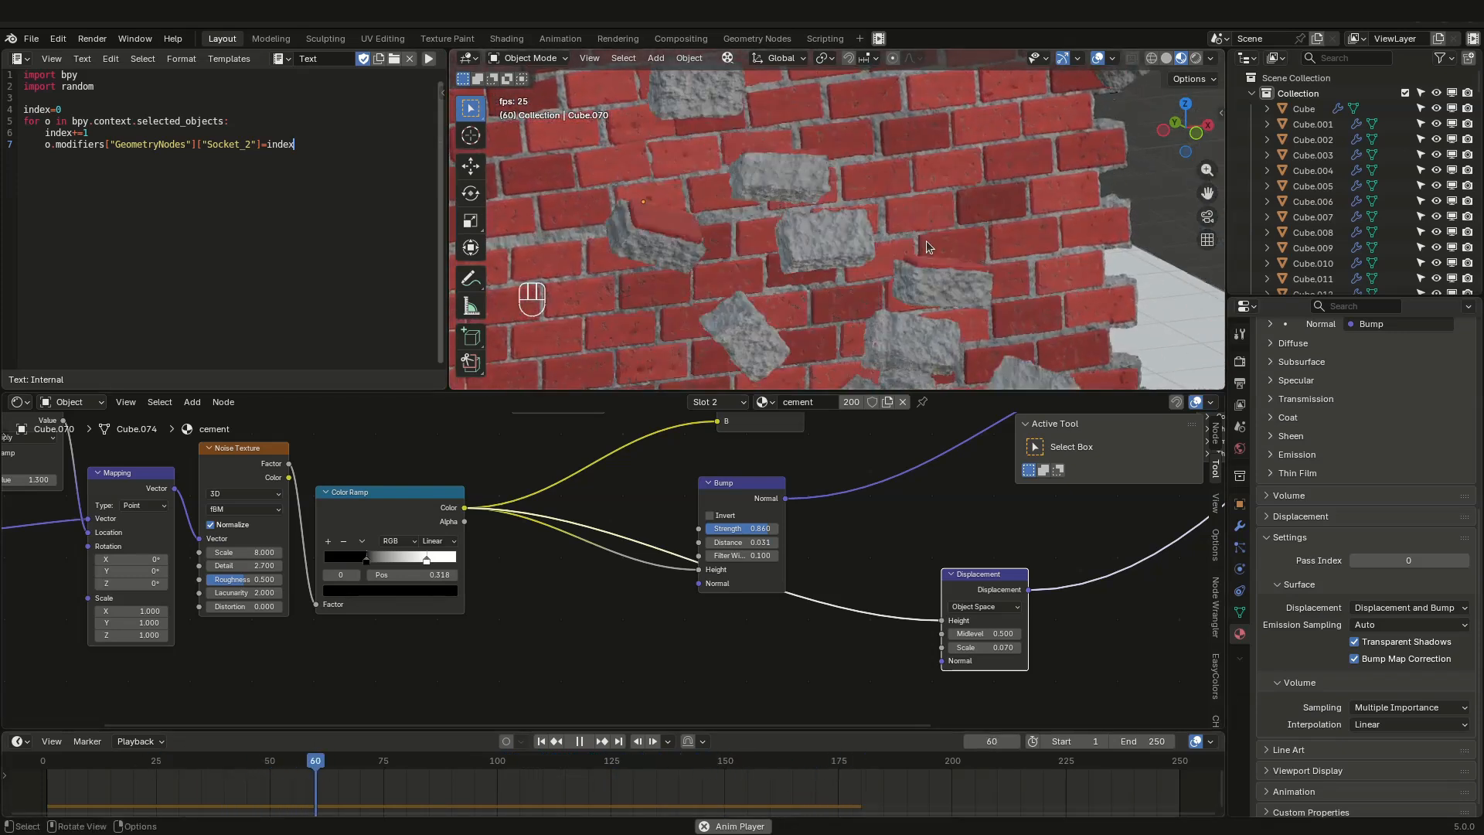
pyautogui.press('space')
# Step: Switch the render engine to EEVEE and enable Raytracing
pyautogui.click(1240, 363)
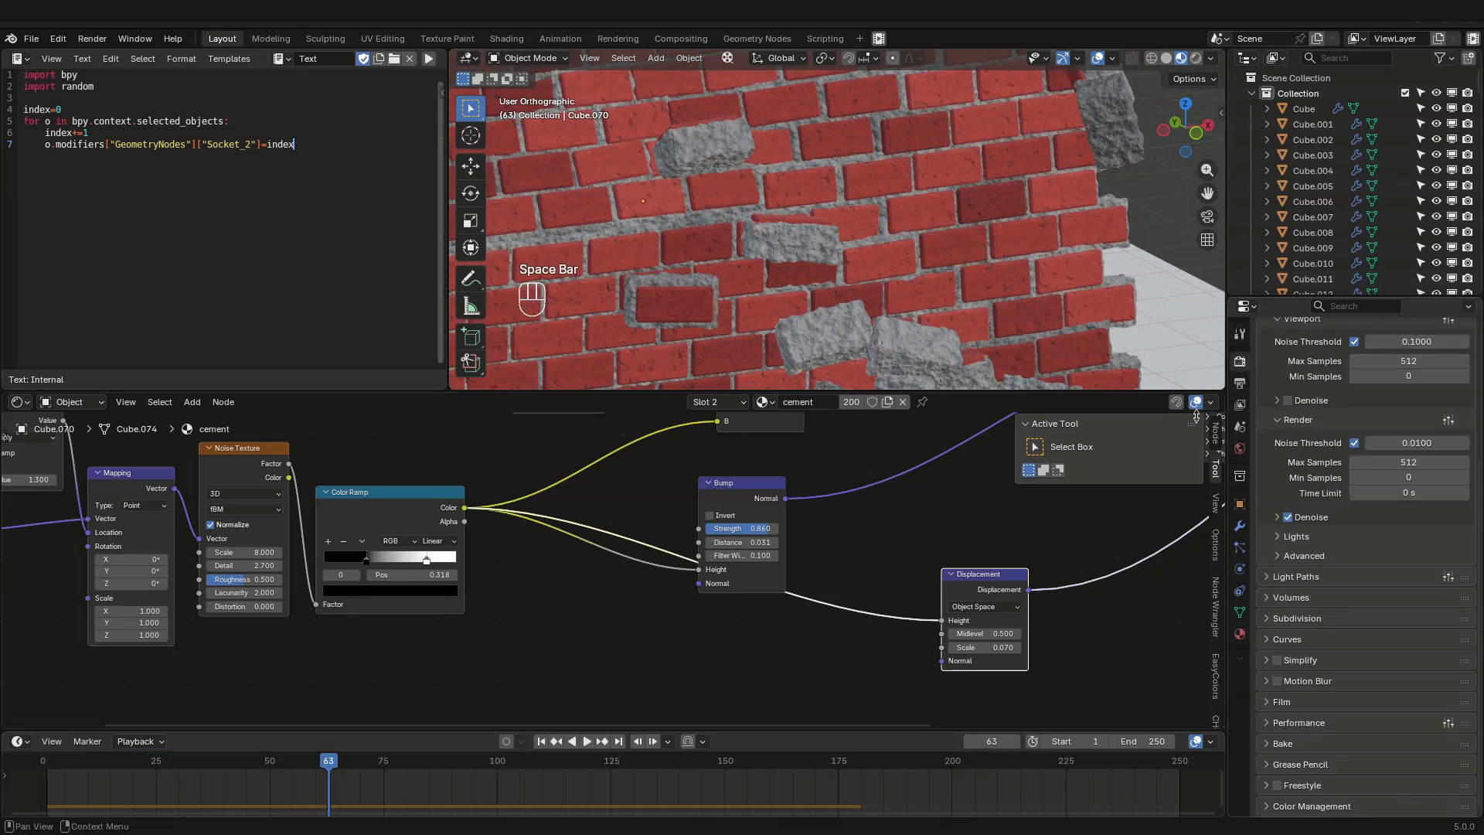
pyautogui.scroll(6, 1267, 418)
pyautogui.click(1392, 359)
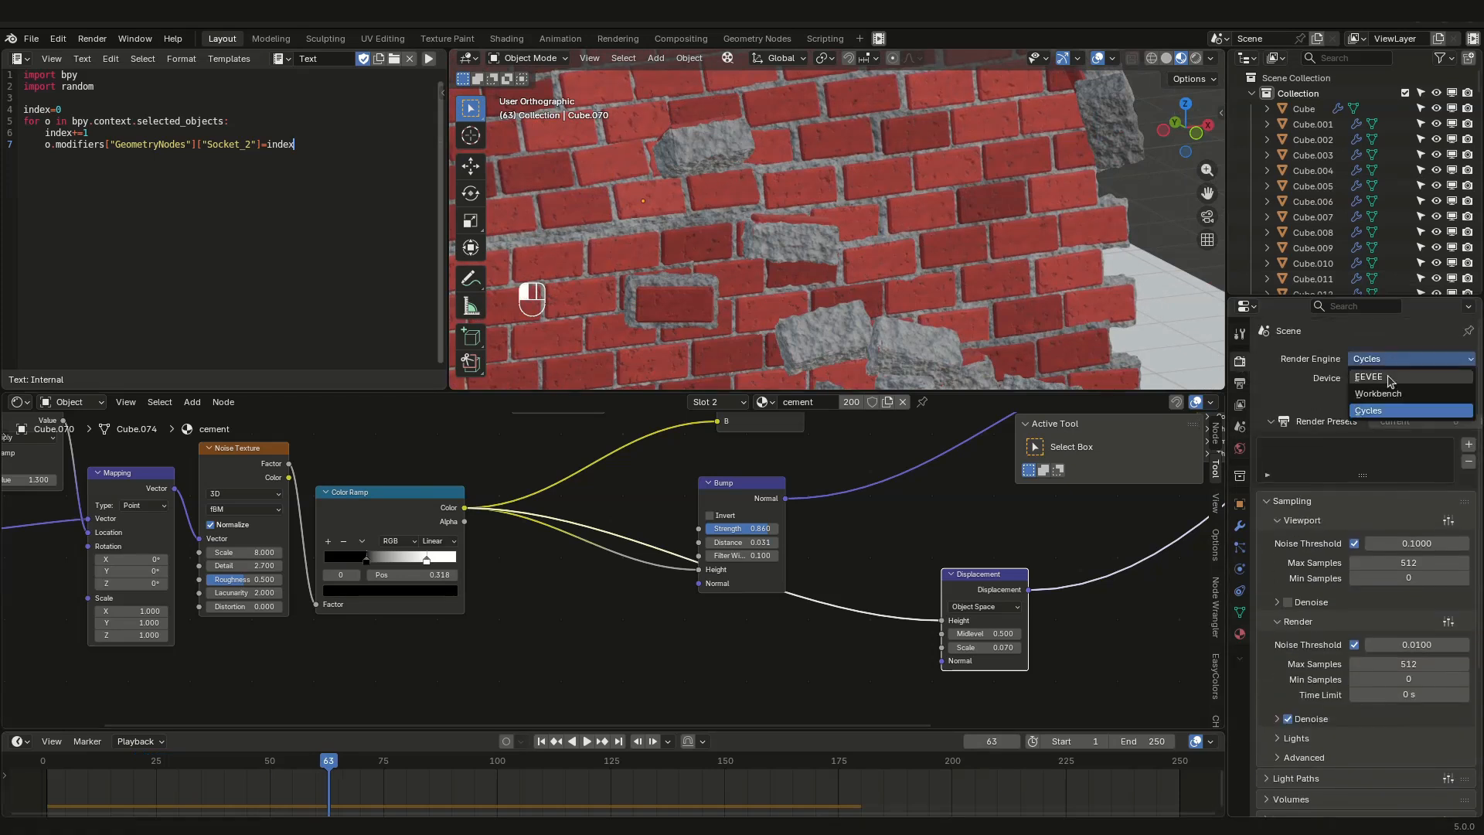
pyautogui.click(1389, 377)
pyautogui.click(1287, 610)
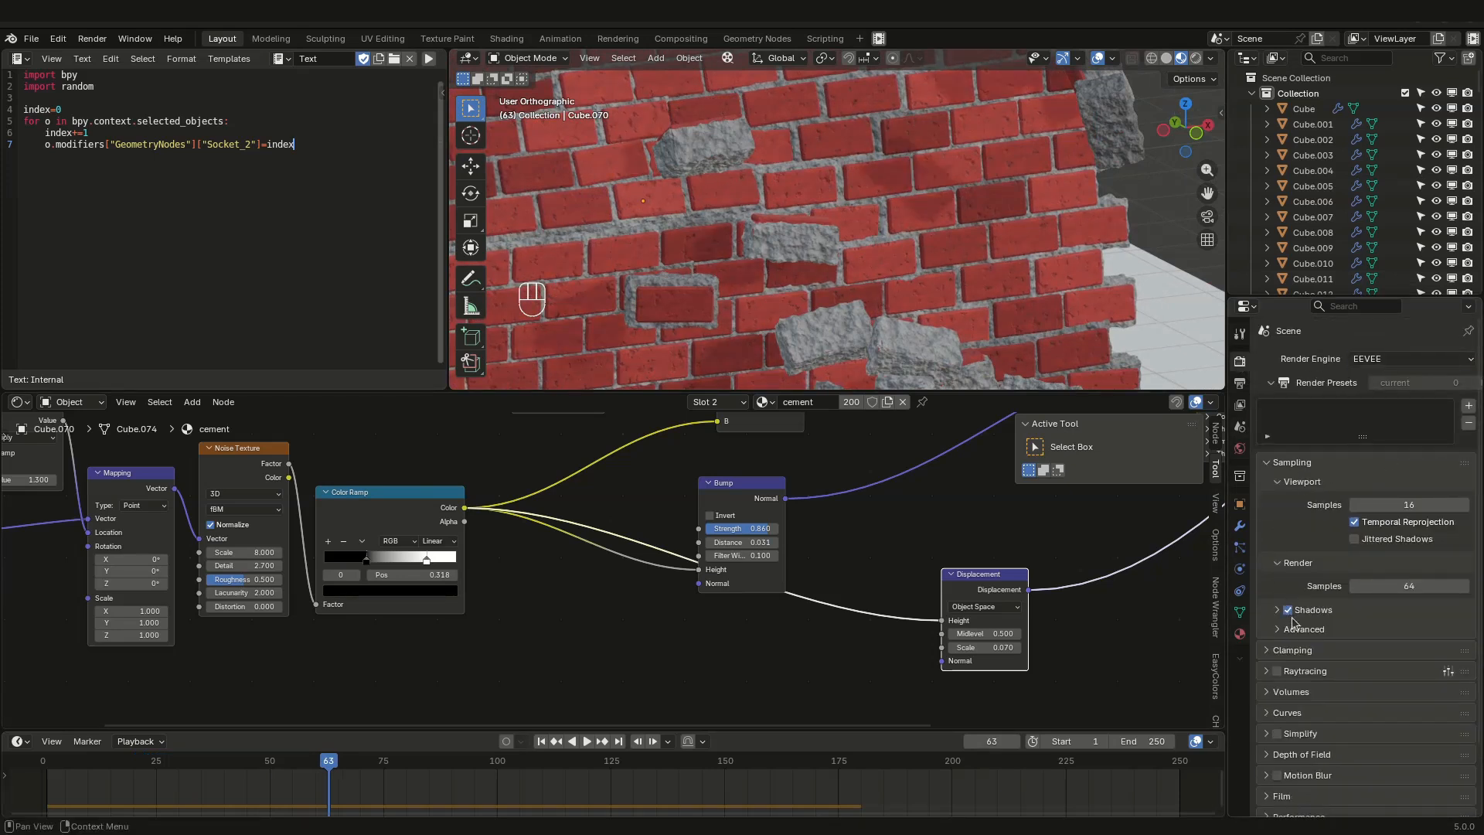
pyautogui.click(1277, 671)
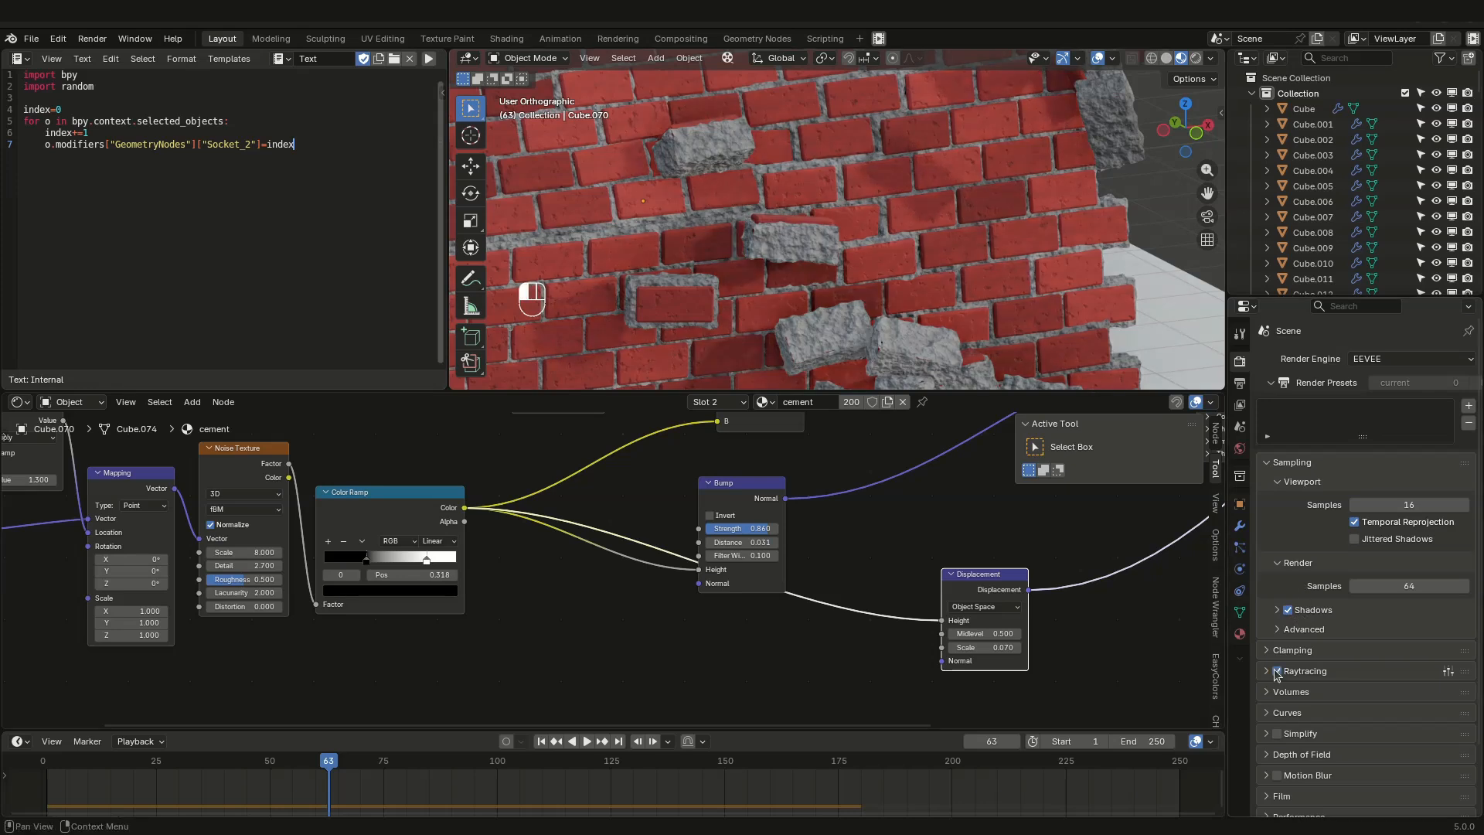
# Step: Play the simulation on to frame 90 to view the collapsing wall as a whole
pyautogui.scroll(-4, 811, 308)
pyautogui.keyDown('shift'); pyautogui.moveTo(812, 307); pyautogui.dragTo(818, 274, button='middle'); pyautogui.keyUp('shift')
pyautogui.press('space')
pyautogui.press('space')
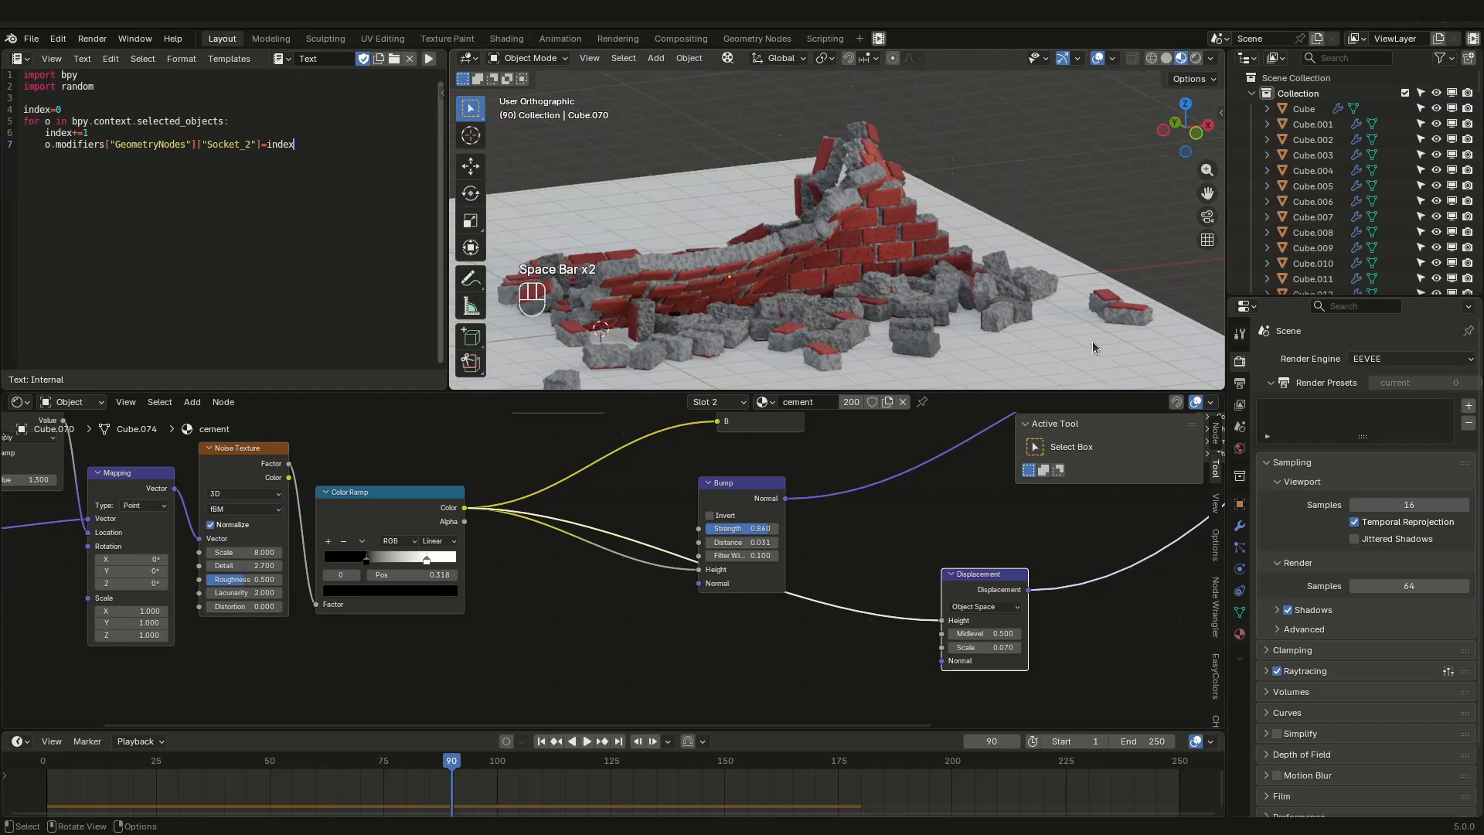
# Step: Give the ground plane a new material with dark grey base colour #595959 and Roughness 1.0
pyautogui.click(1092, 342)
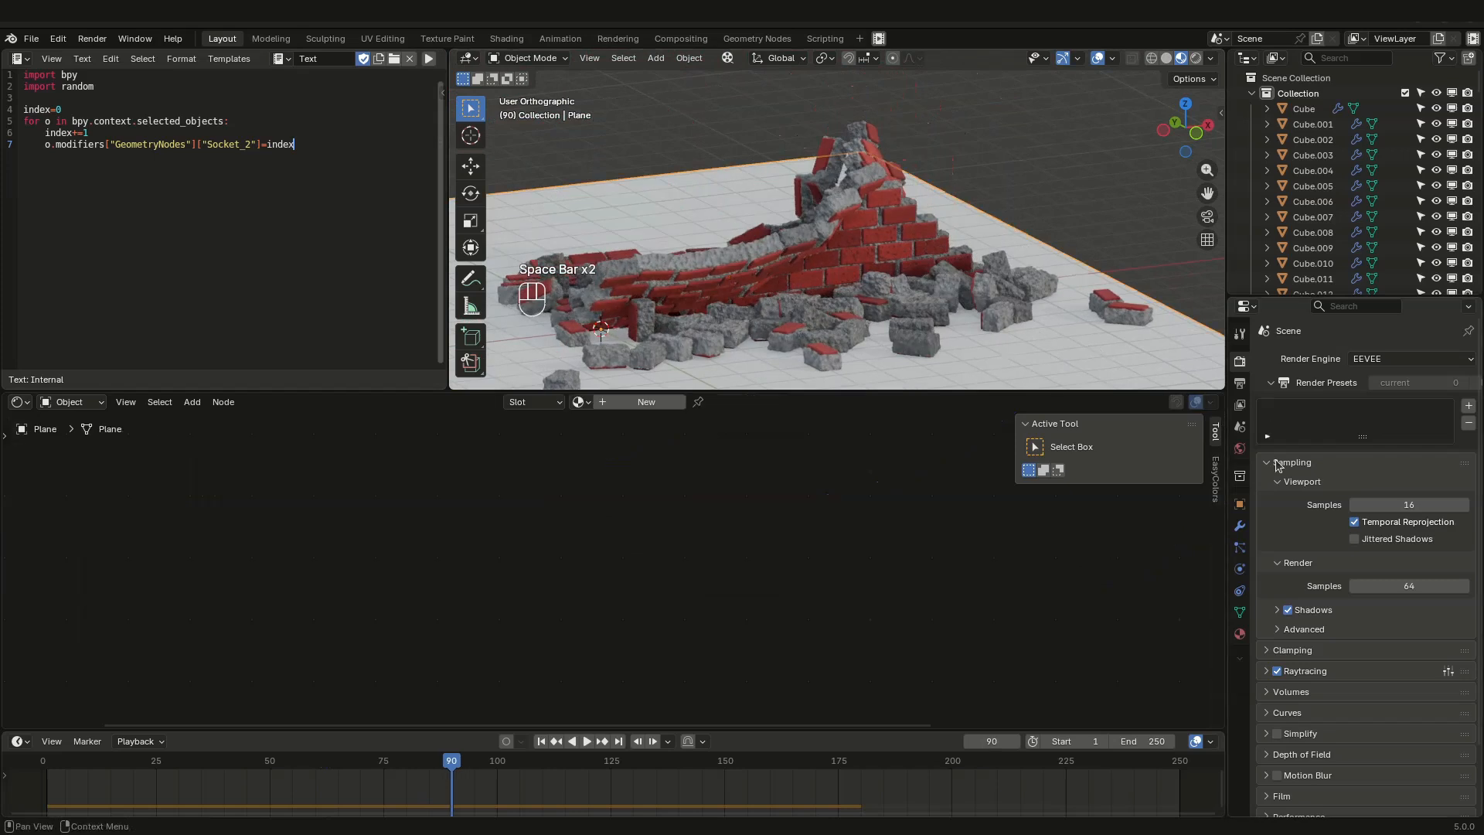
pyautogui.click(1241, 636)
pyautogui.click(1360, 421)
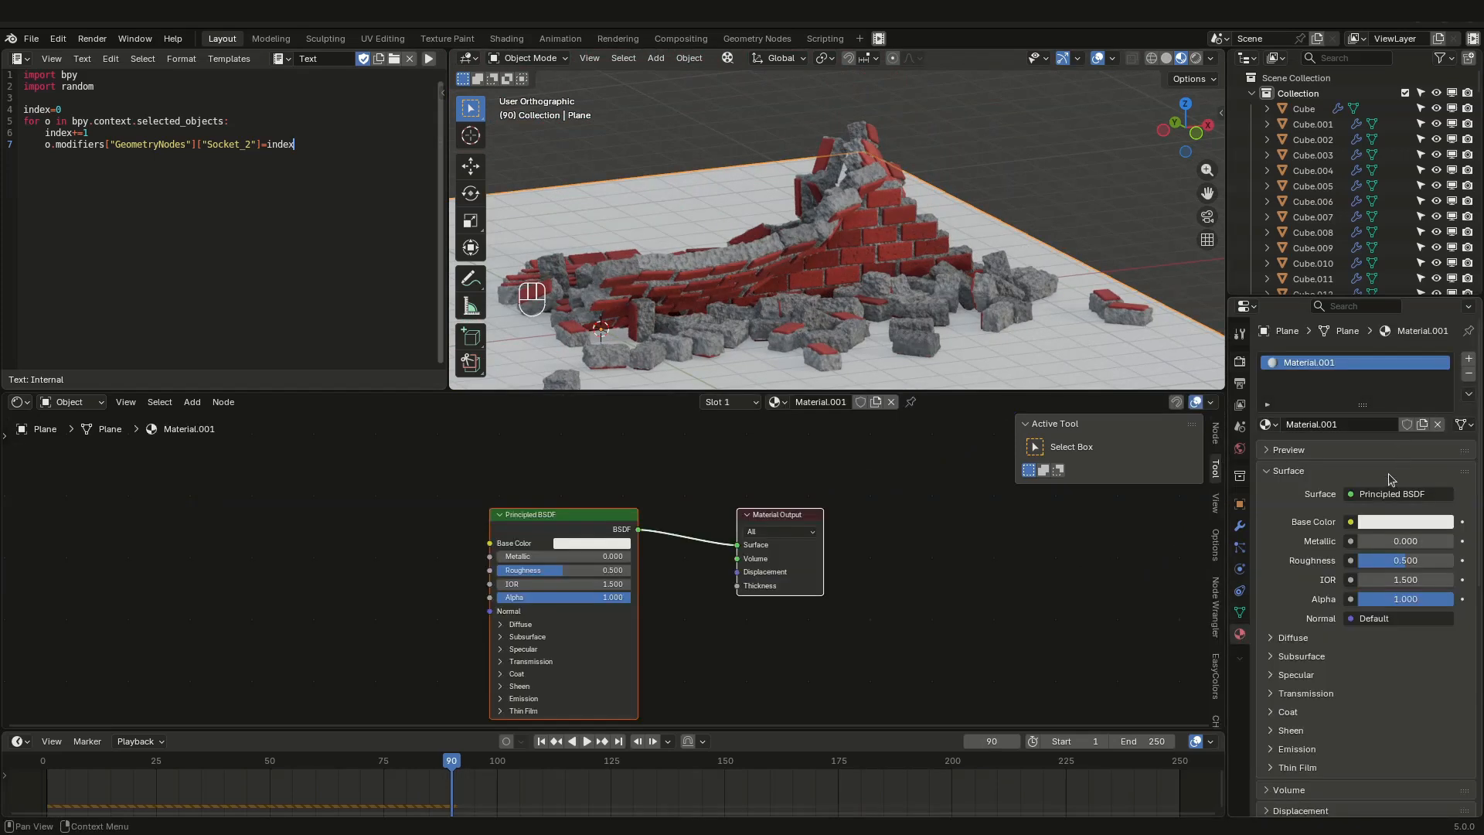
pyautogui.click(1390, 526)
pyautogui.moveTo(1442, 371); pyautogui.dragTo(1443, 332)
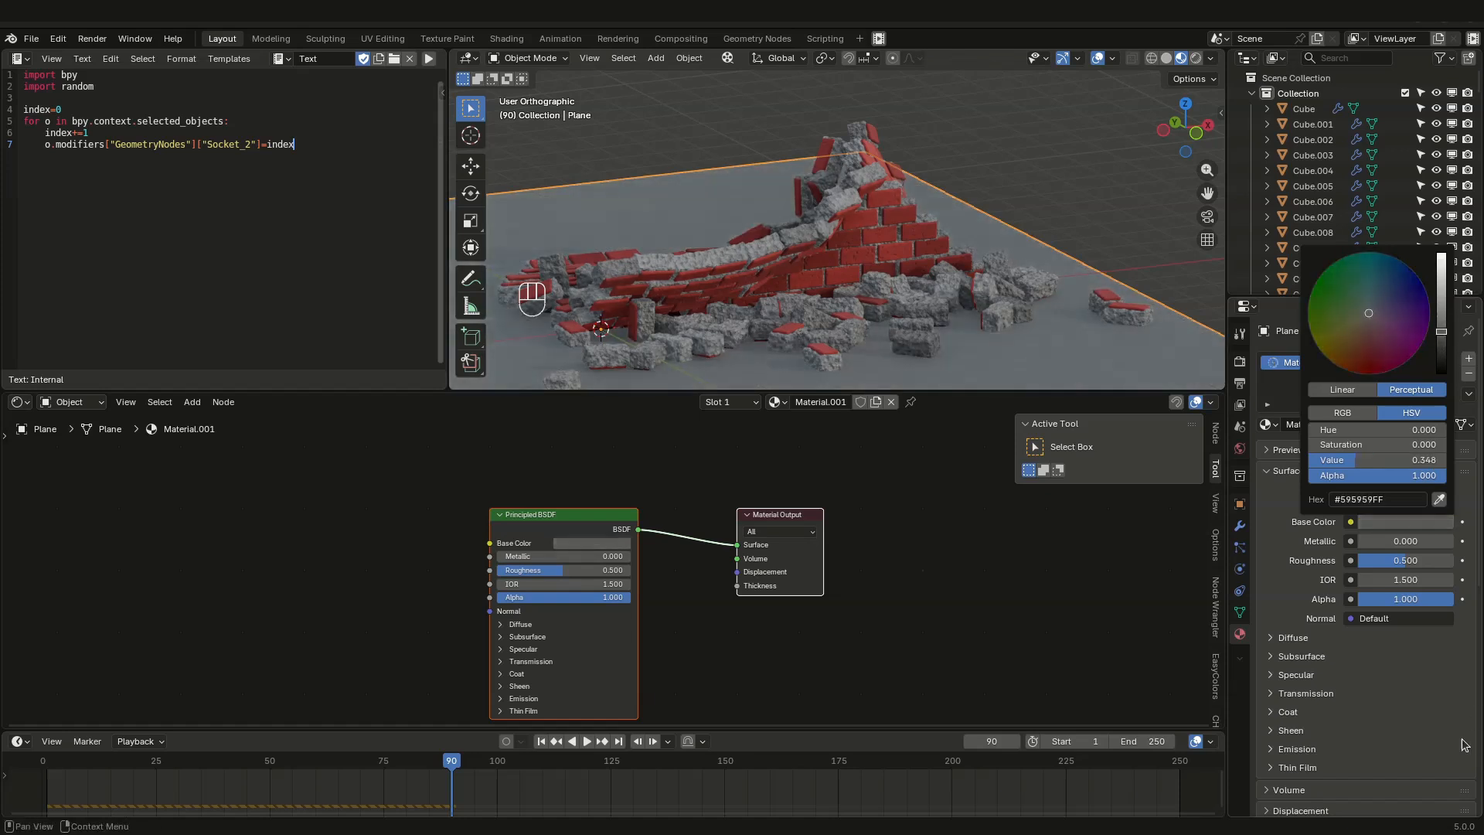
pyautogui.moveTo(1396, 566); pyautogui.dragTo(1445, 567)
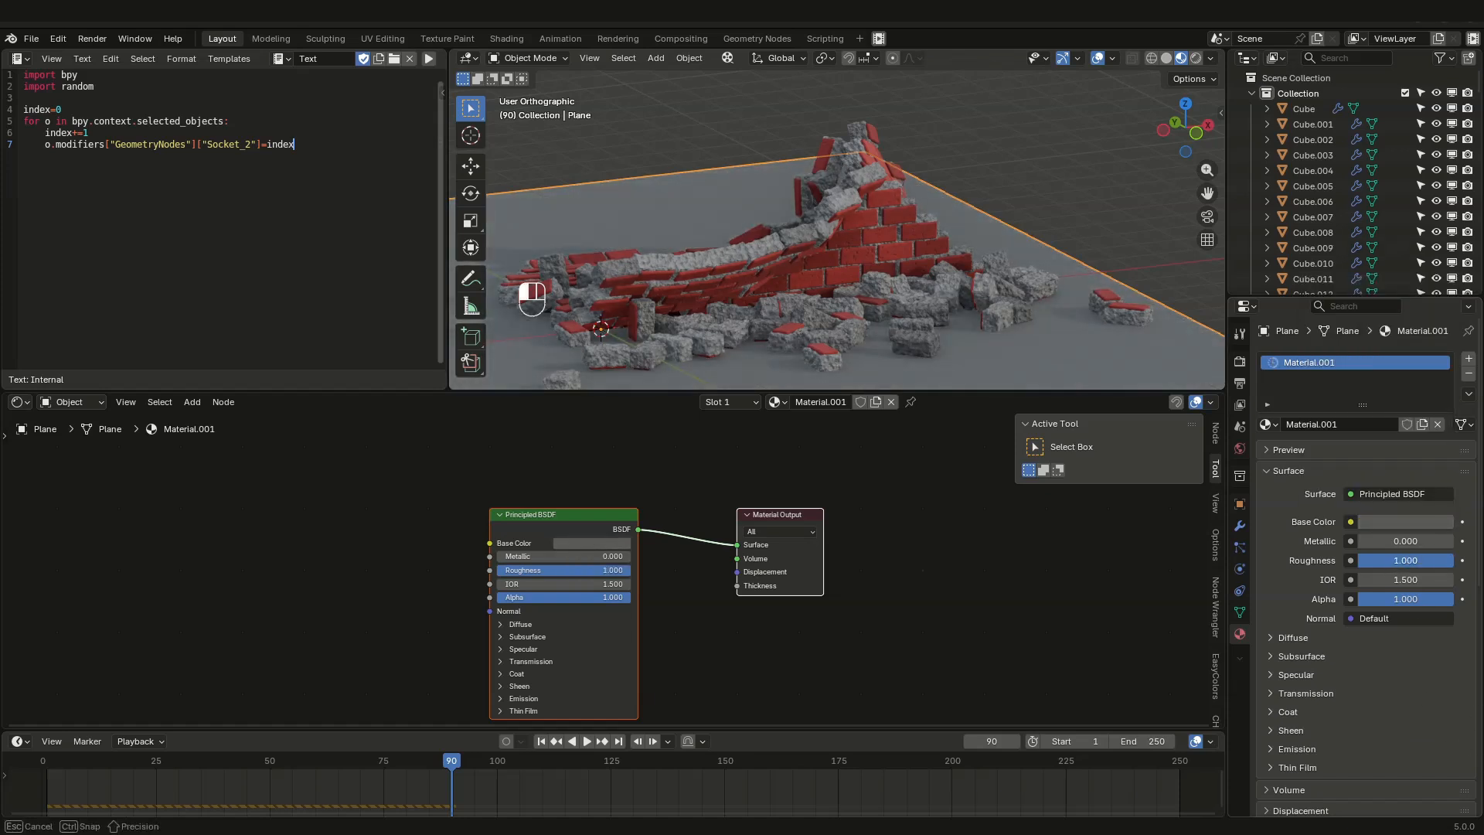
pyautogui.click(1140, 222)
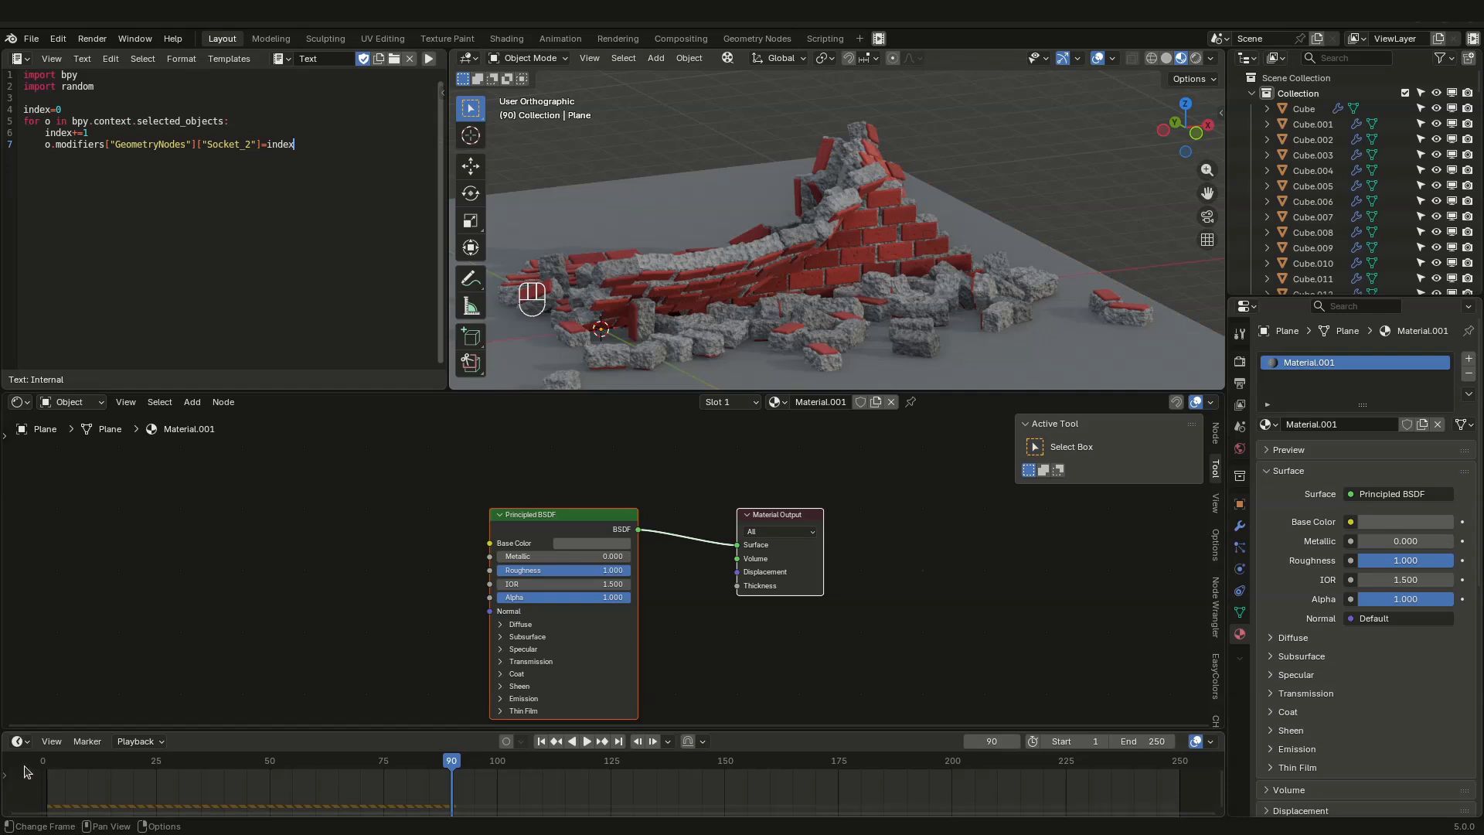
# Step: Replay the wall explosion from the start to about frame 120, then rewind to before the first frame
pyautogui.click(50, 768)
pyautogui.press('space')
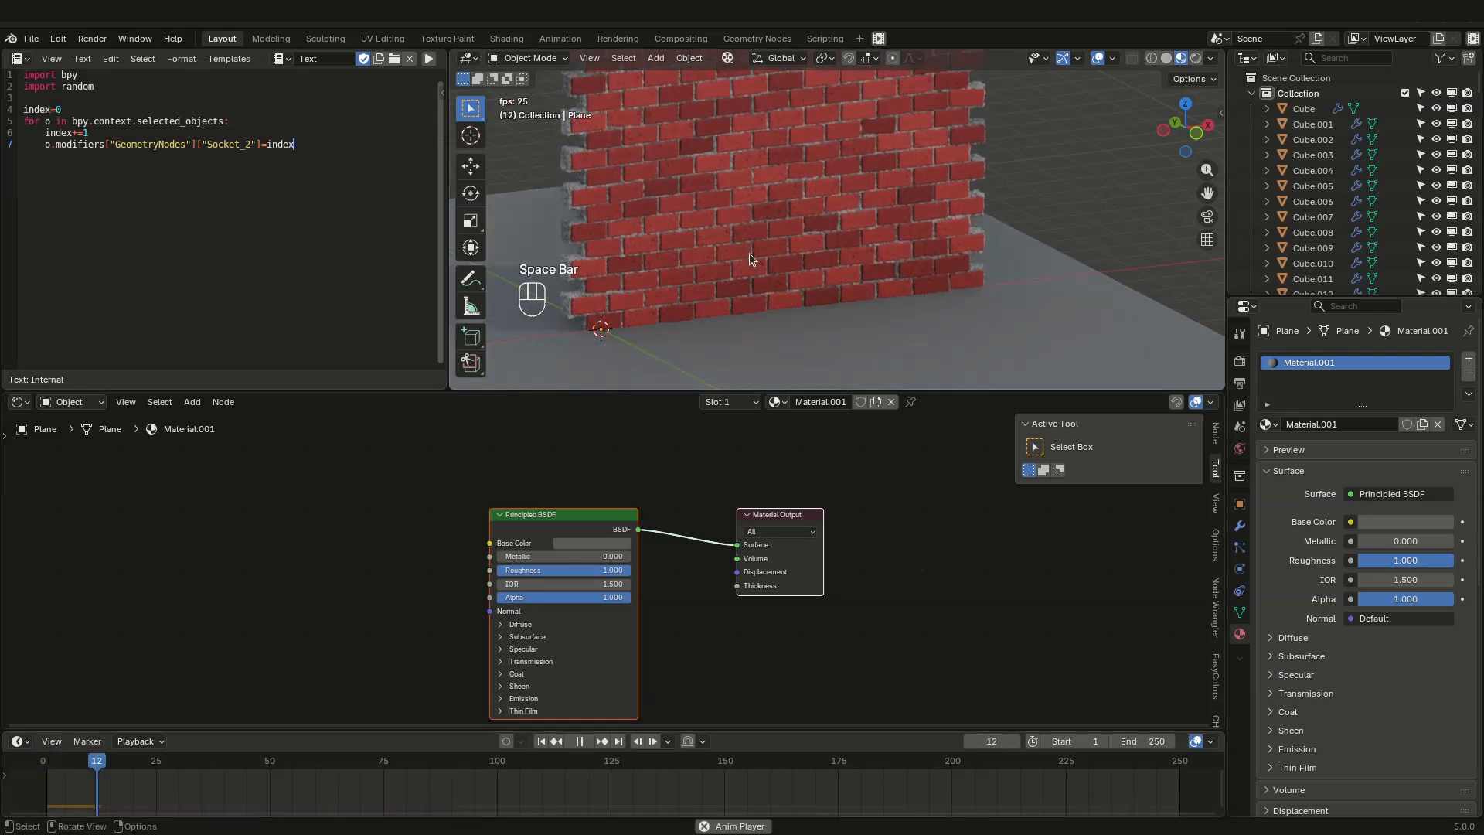
pyautogui.moveTo(759, 249); pyautogui.dragTo(749, 294, button='middle')
pyautogui.press('space')
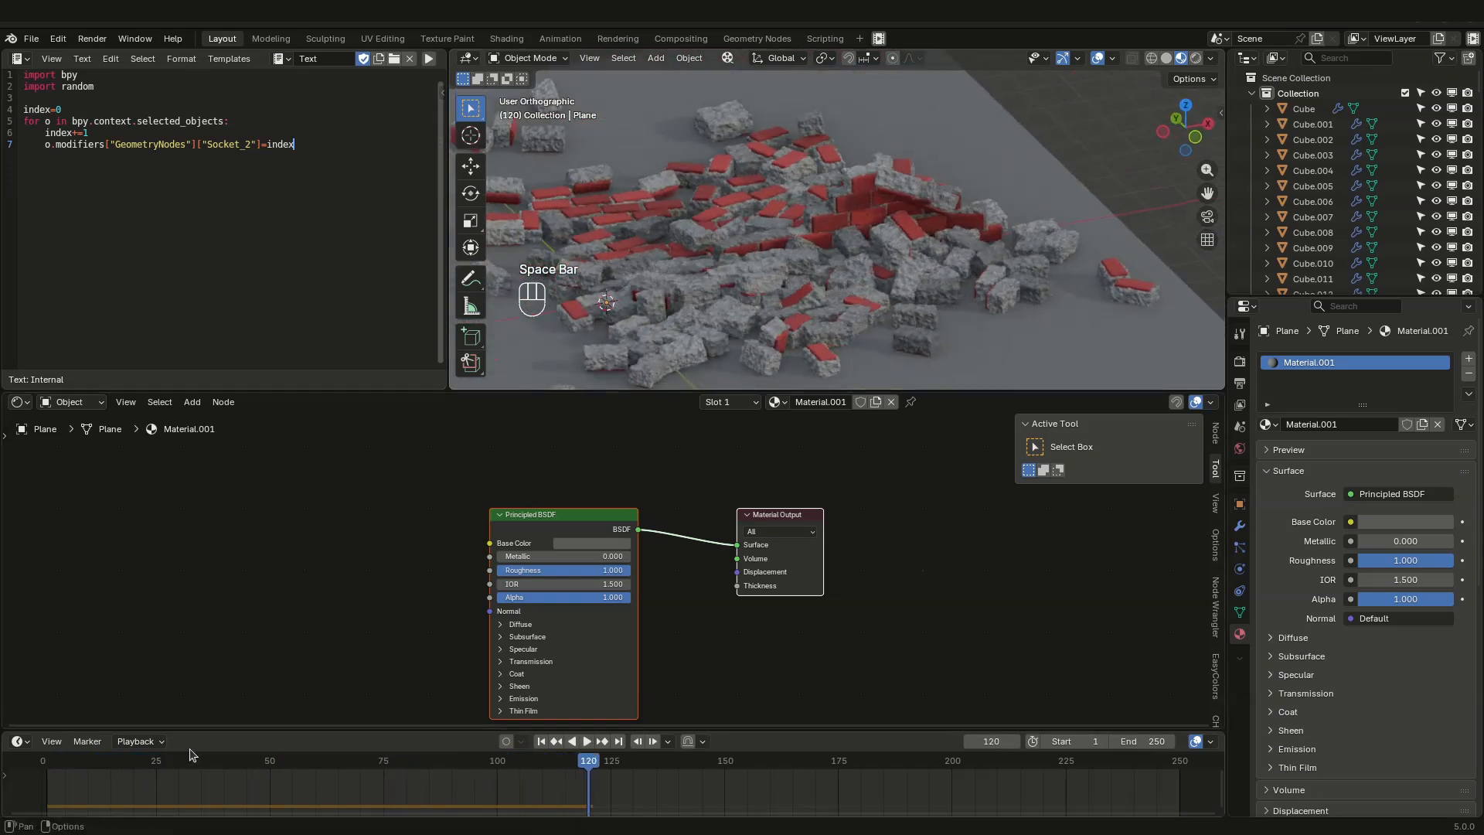
pyautogui.moveTo(155, 762); pyautogui.dragTo(24, 763)
pyautogui.moveTo(750, 294); pyautogui.dragTo(770, 267, button='middle')
# Step: Select a brick in the wall and add an Image Texture node above the brick material's existing nodes
pyautogui.click(774, 263)
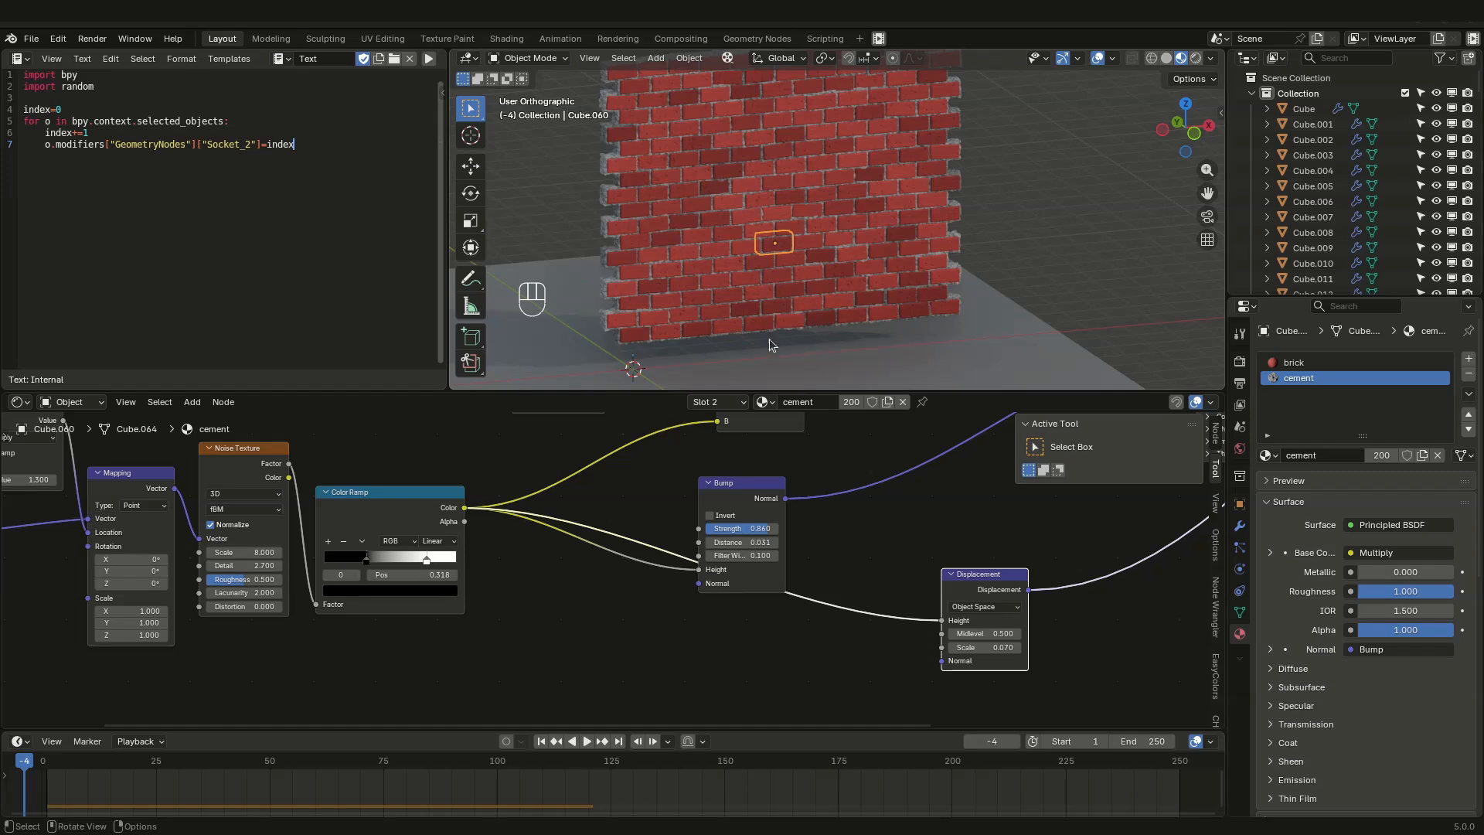
pyautogui.scroll(-3, 614, 618)
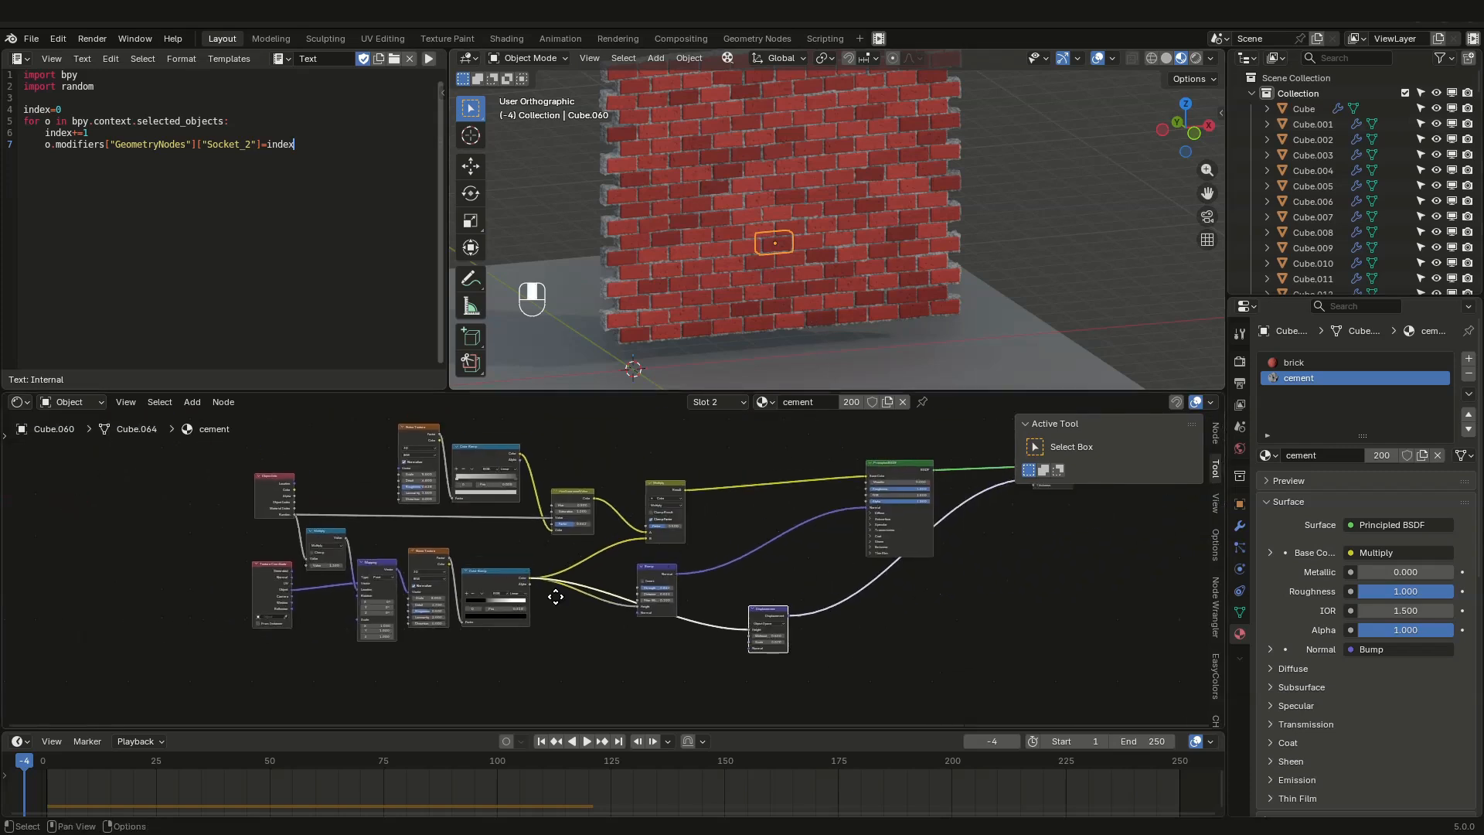
pyautogui.moveTo(556, 597); pyautogui.dragTo(401, 659, button='middle')
pyautogui.moveTo(547, 623); pyautogui.dragTo(614, 612, button='middle')
pyautogui.click(1305, 363)
pyautogui.moveTo(829, 522); pyautogui.dragTo(763, 656, button='middle')
pyautogui.hotkey('shift', 'a')
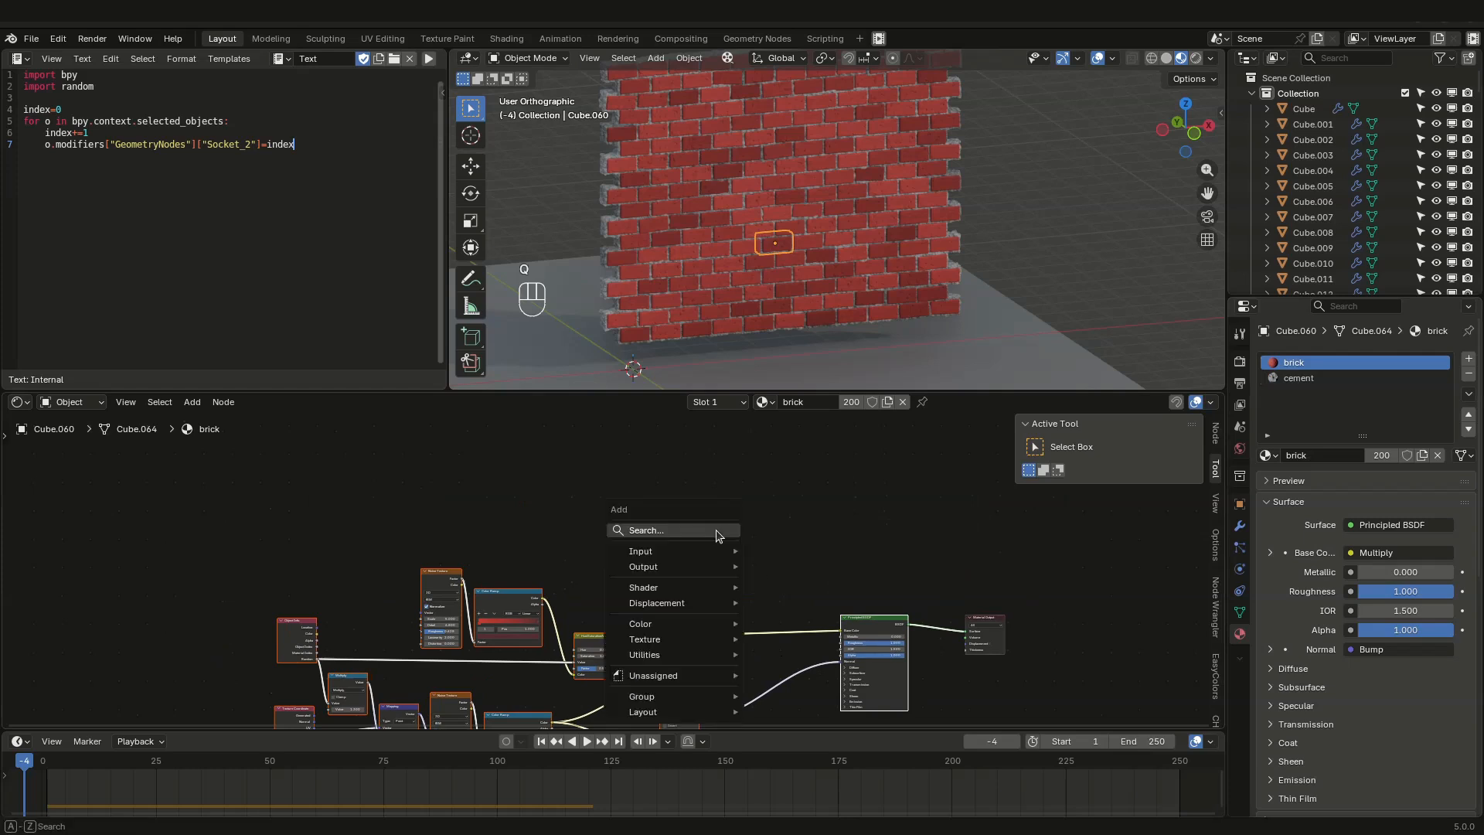
pyautogui.write('imah')
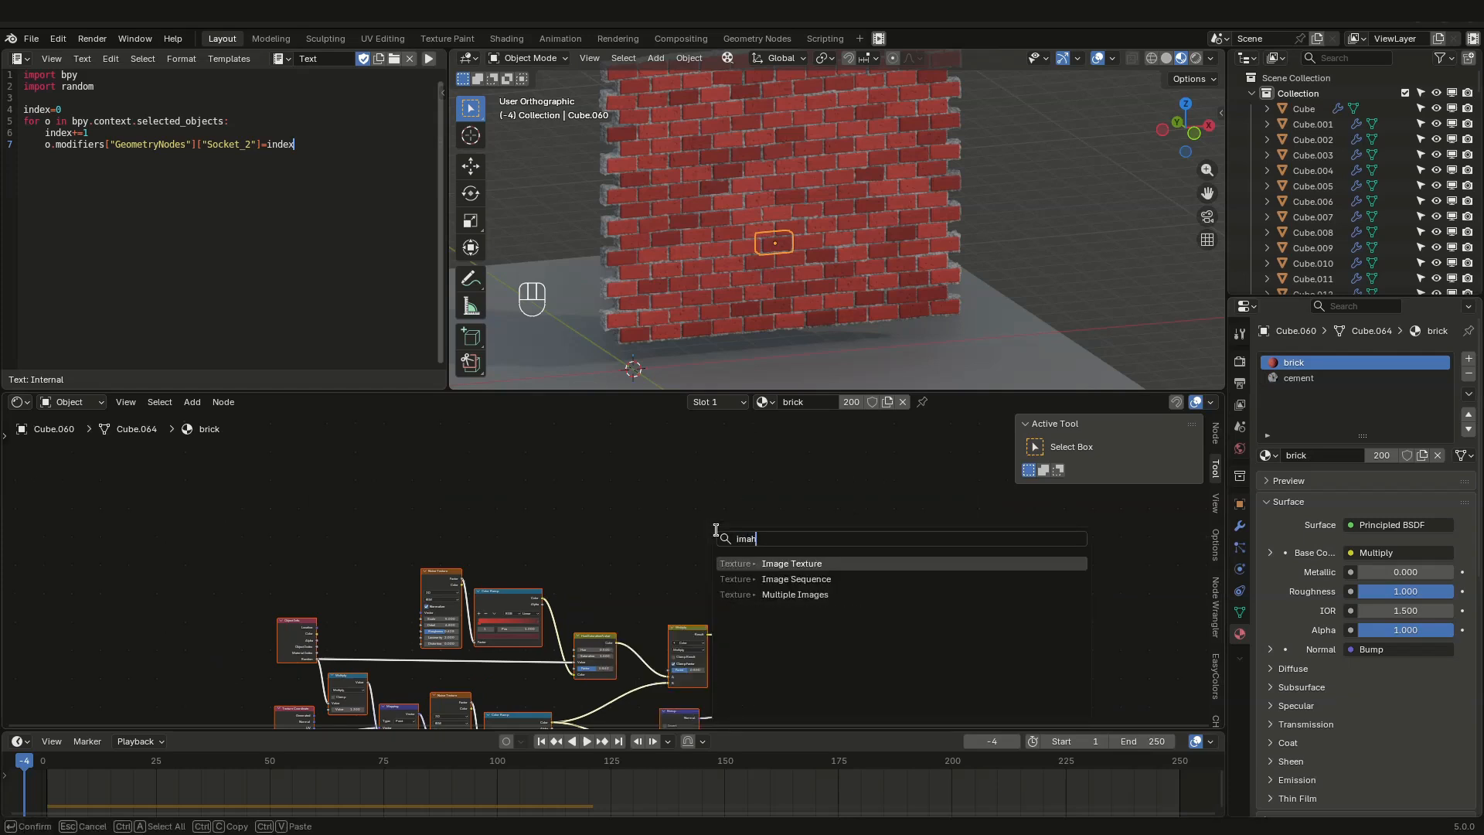
pyautogui.press('Return')
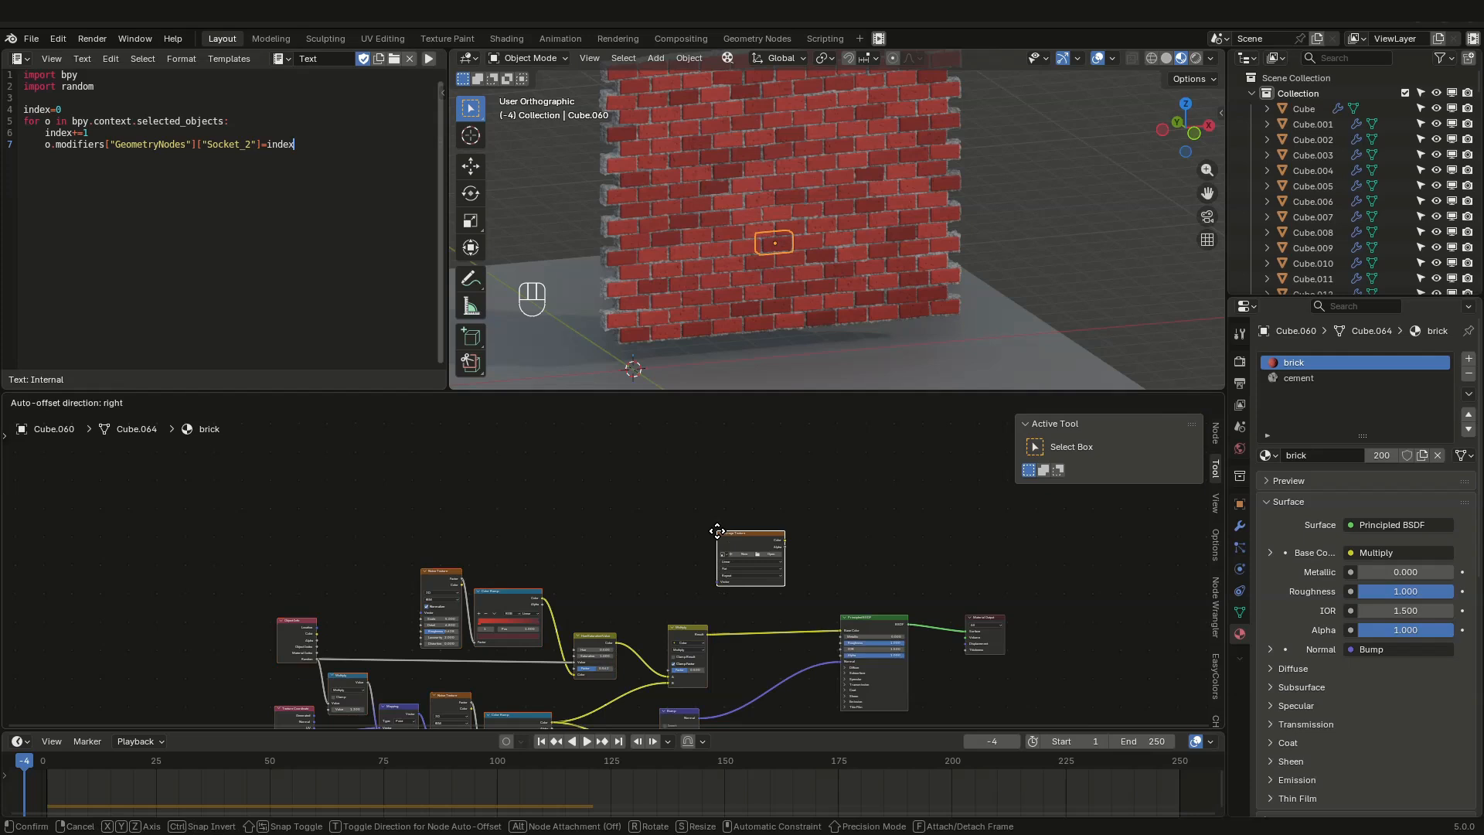
pyautogui.click(598, 465)
pyautogui.scroll(2, 713, 459)
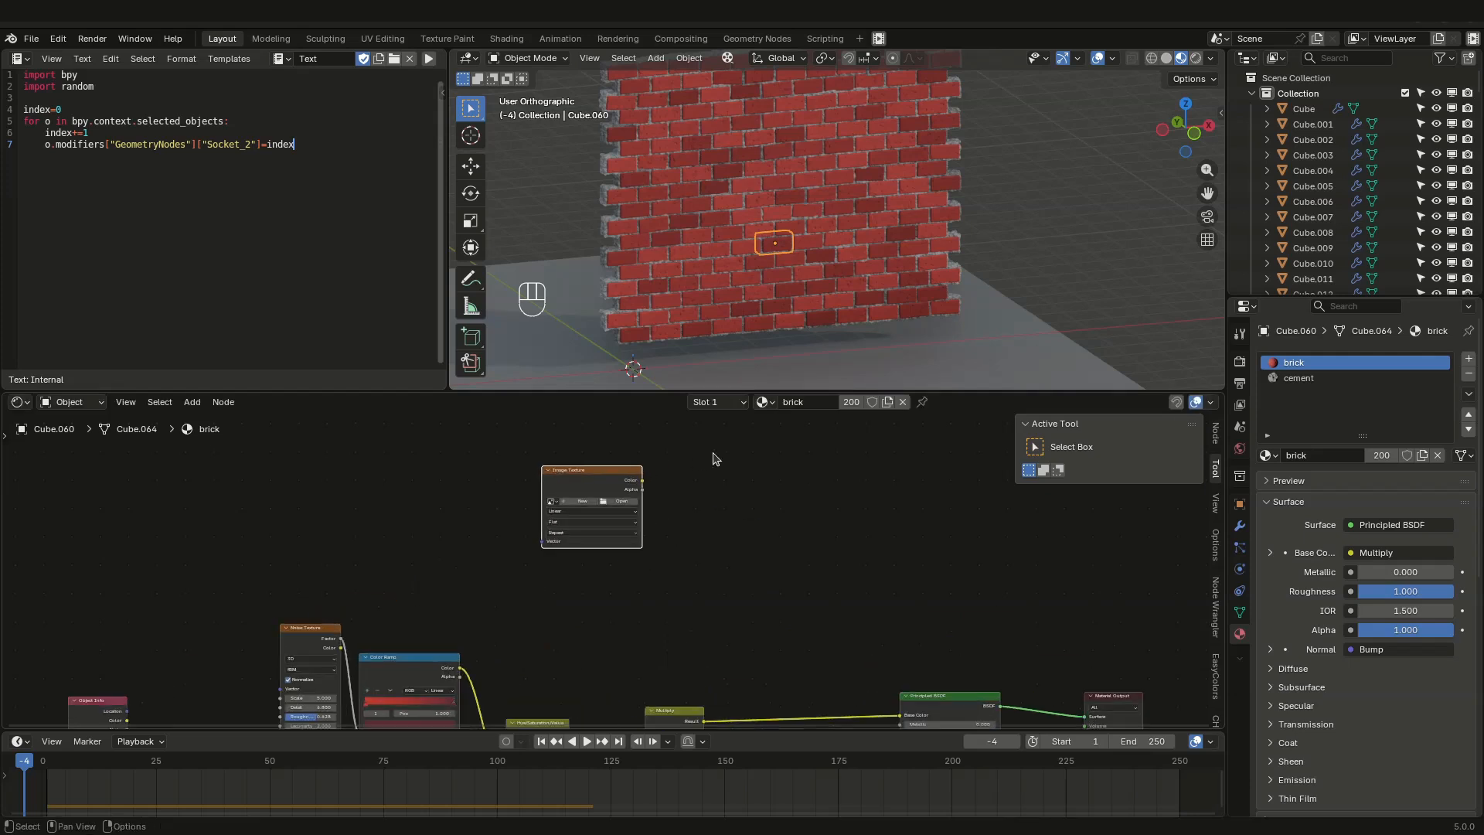
# Step: Switch the text editor area to an Image Editor and show k-texture.png in it
pyautogui.scroll(1, 608, 508)
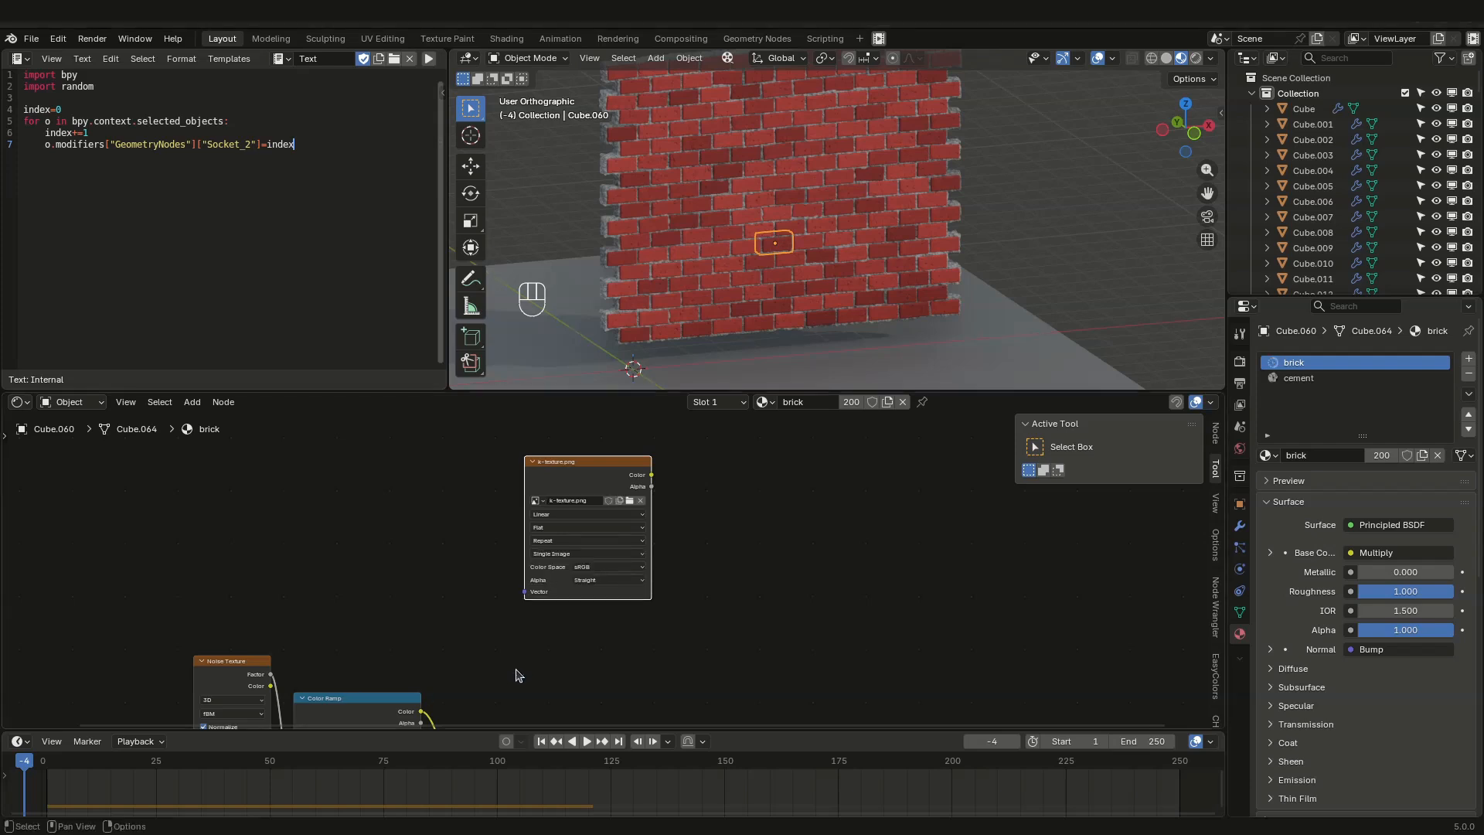
pyautogui.click(20, 58)
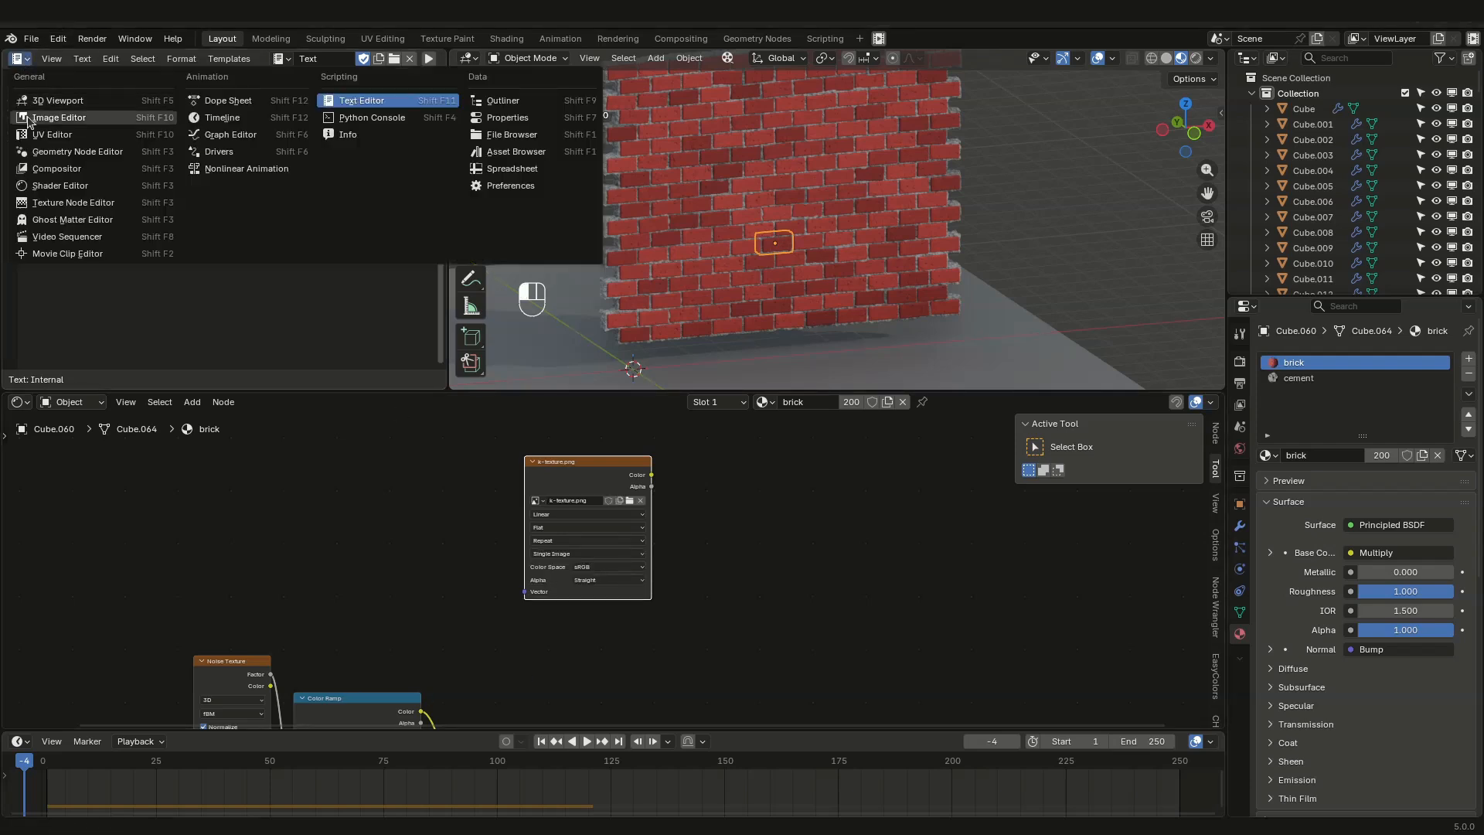
pyautogui.click(58, 117)
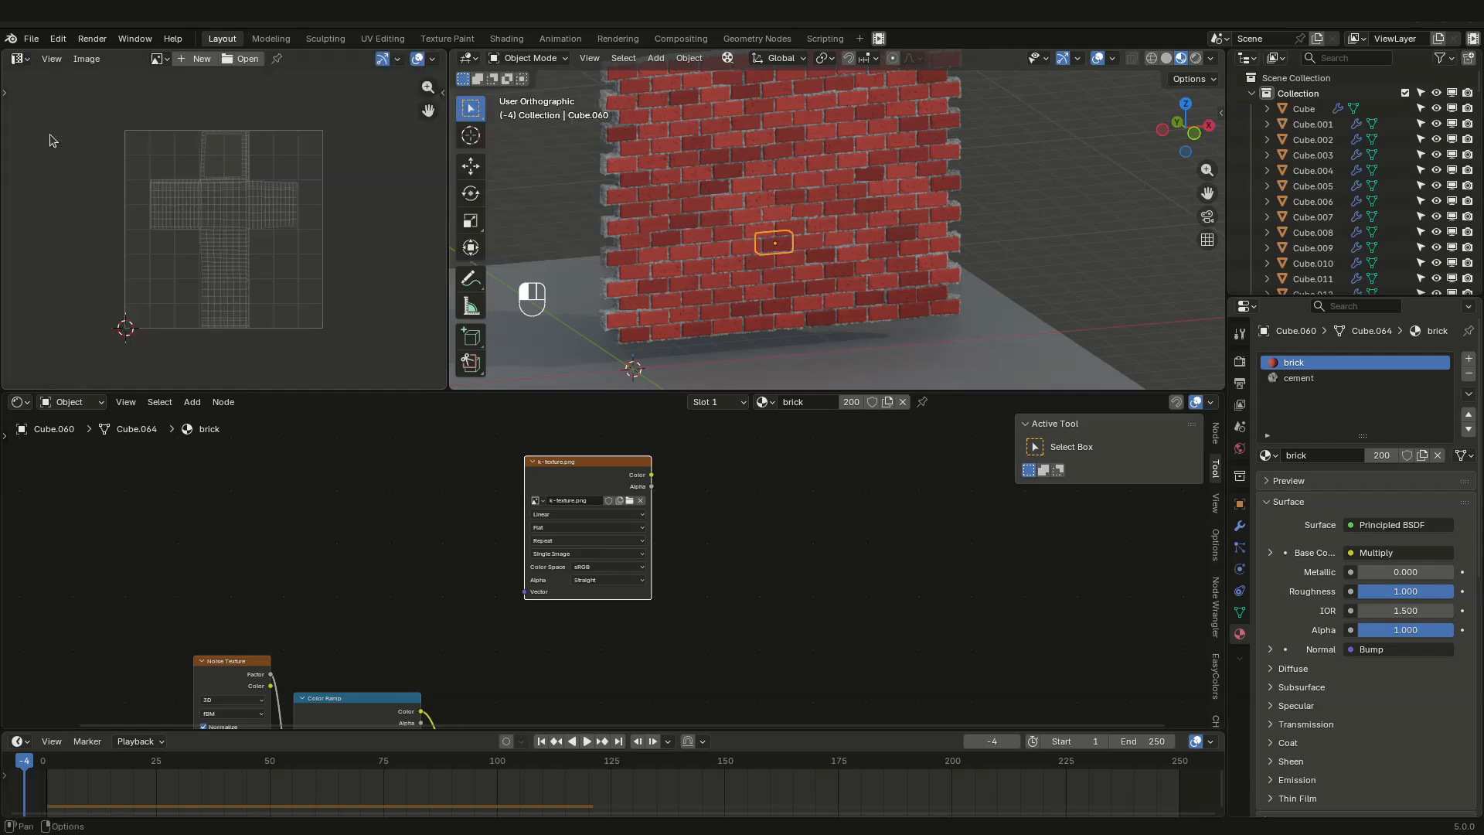
pyautogui.click(160, 59)
pyautogui.click(200, 85)
pyautogui.scroll(-5, 227, 215)
pyautogui.scroll(2, 232, 208)
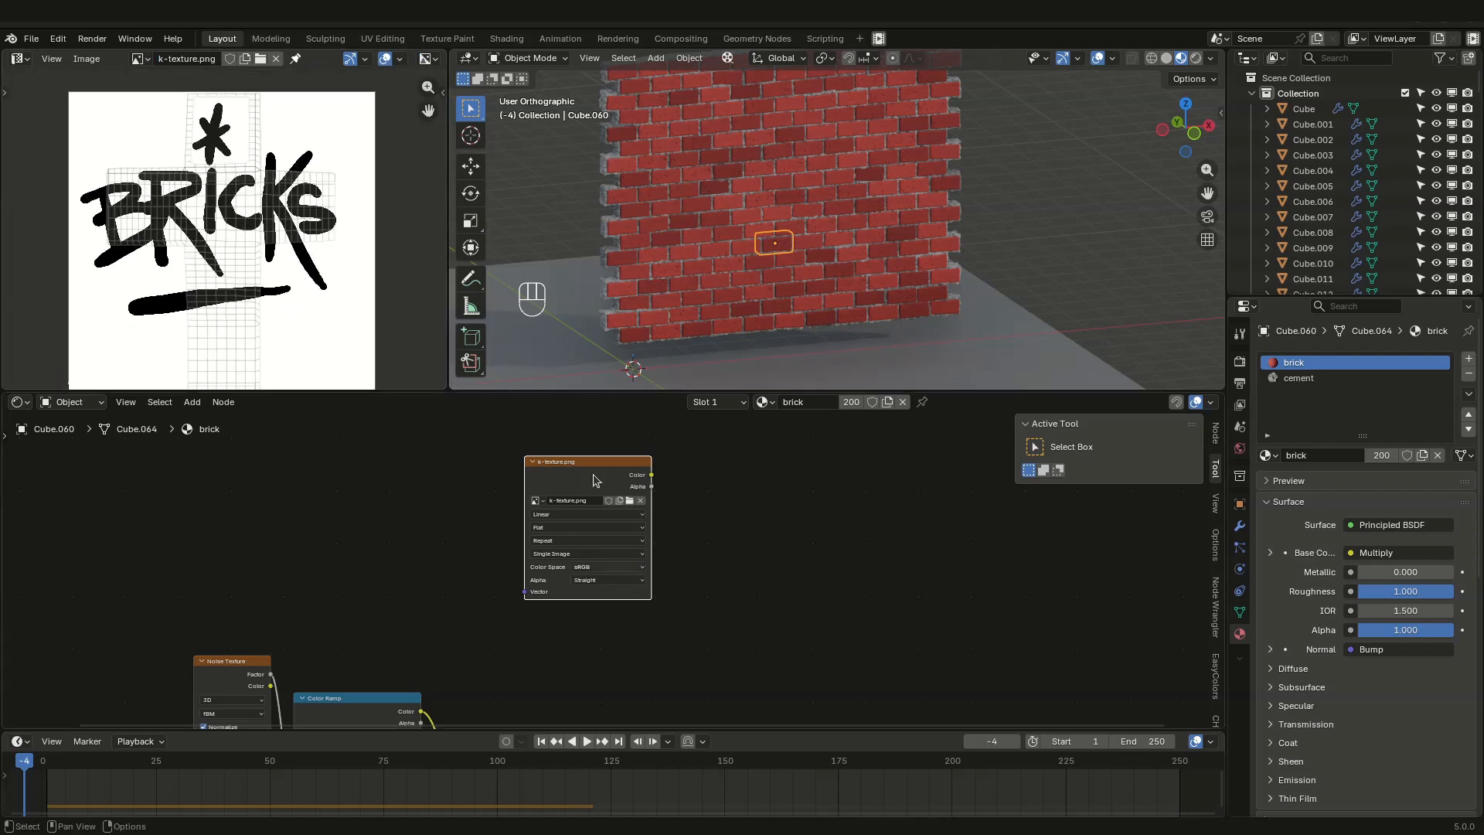
# Step: Add Texture Coordinate and Mapping nodes to the k-texture.png texture and insert a duplicate Multiply node before the brick's Principled BSDF
pyautogui.hotkey('ctrl', 't')
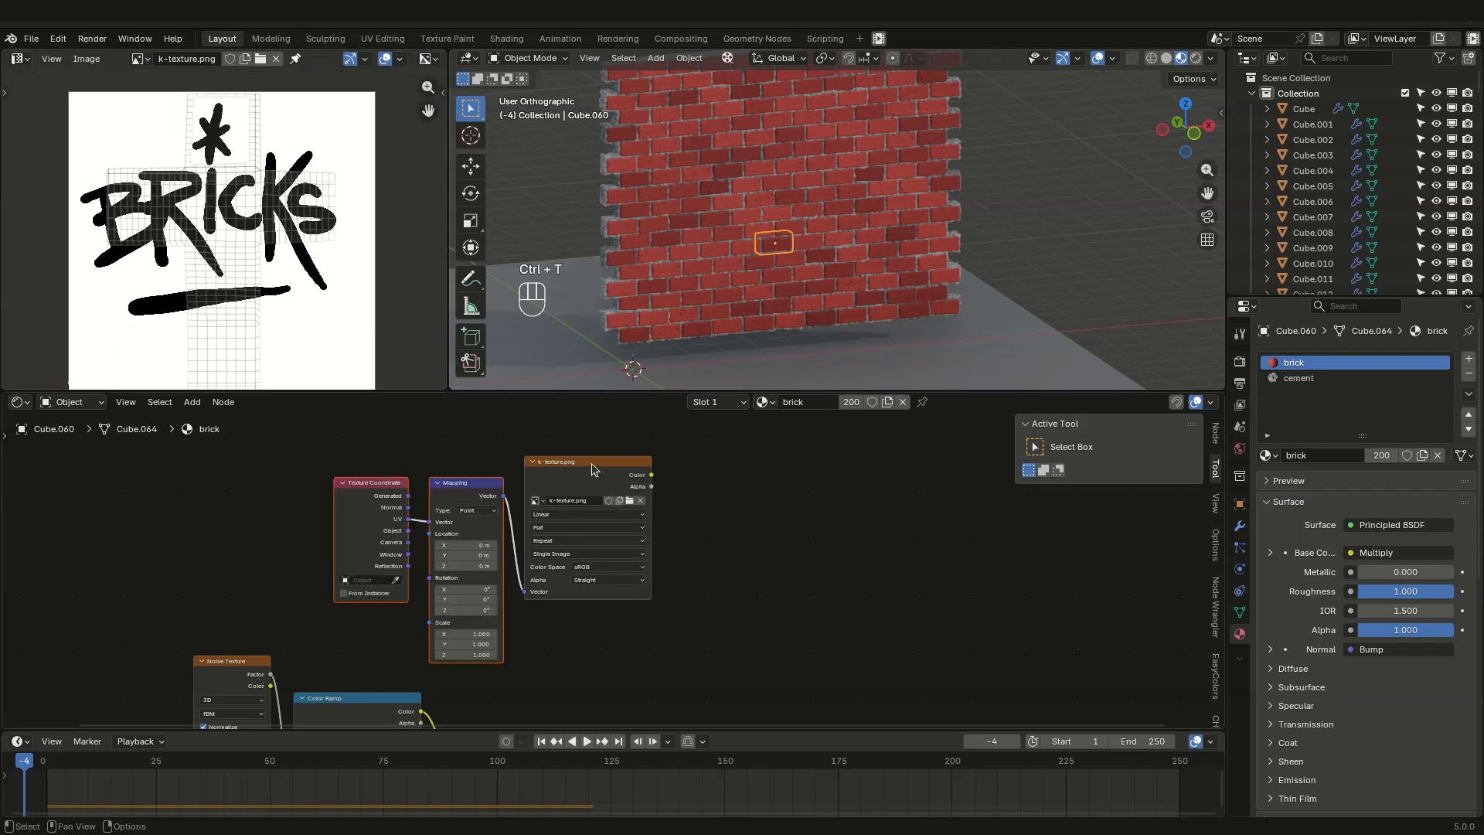
pyautogui.scroll(1, 460, 520)
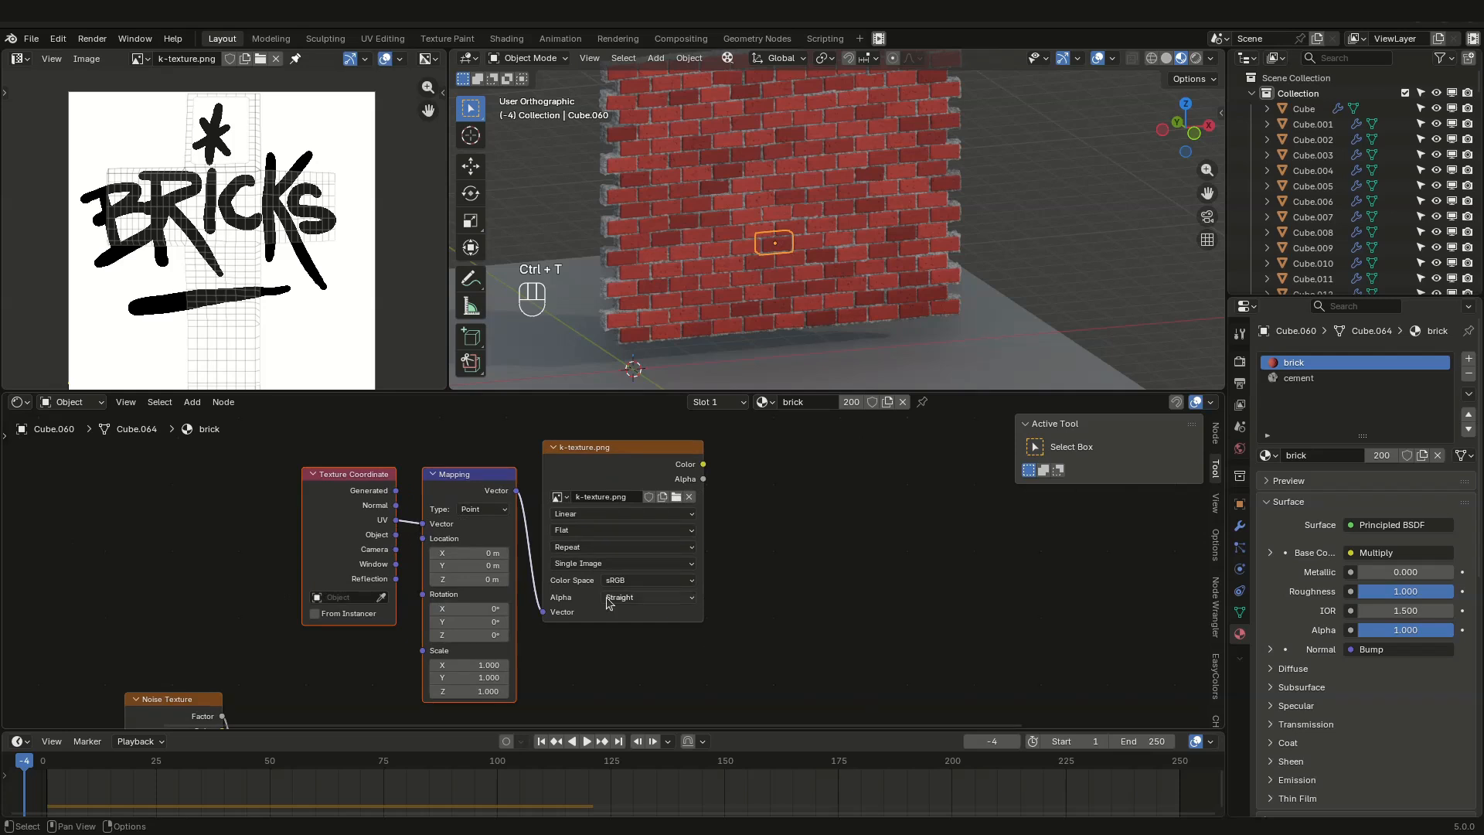
pyautogui.scroll(-2, 688, 585)
pyautogui.moveTo(850, 569); pyautogui.dragTo(598, 522, button='middle')
pyautogui.scroll(-2, 772, 527)
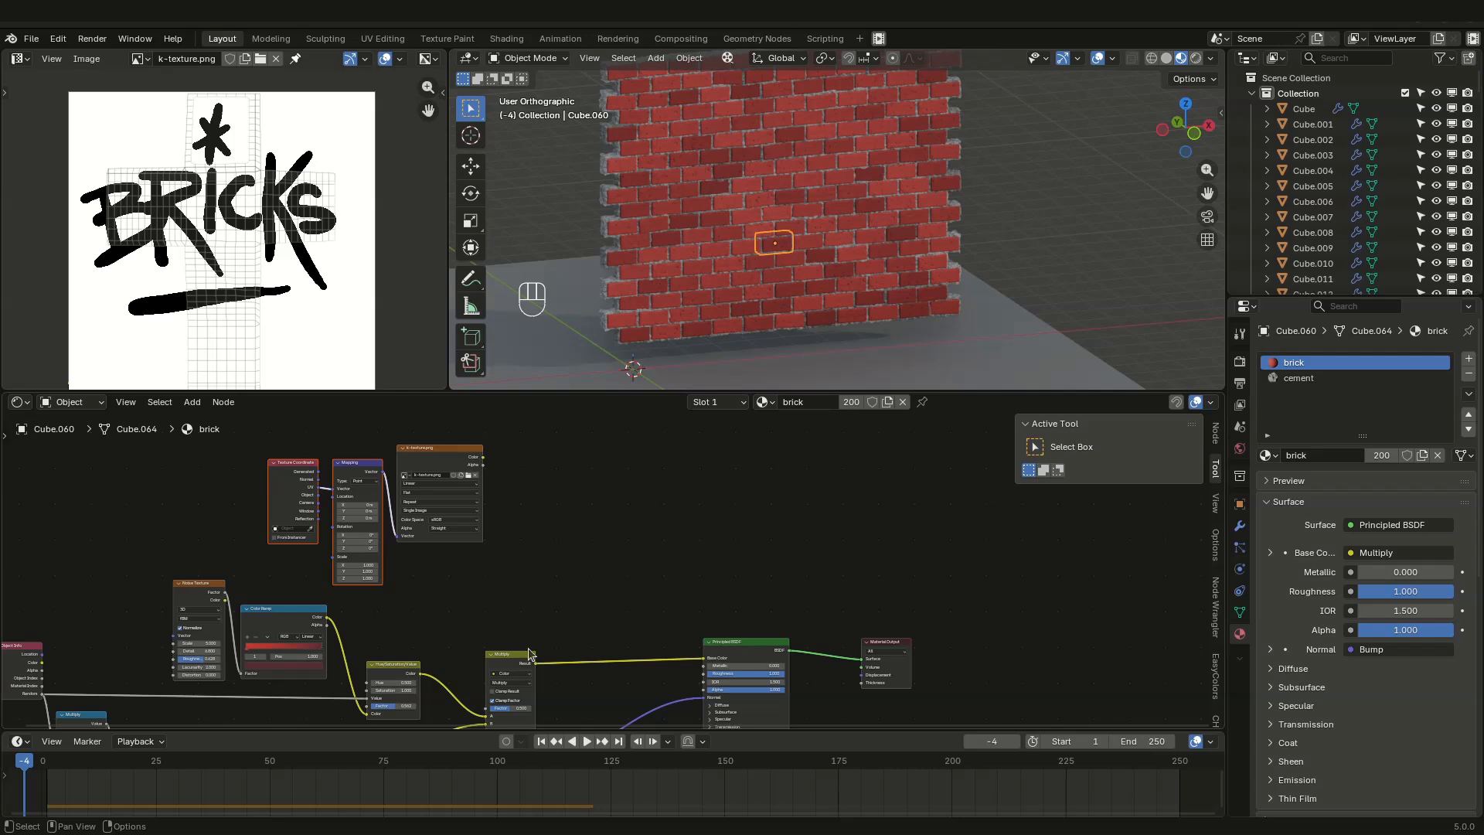
pyautogui.hotkey('shift', 'd')
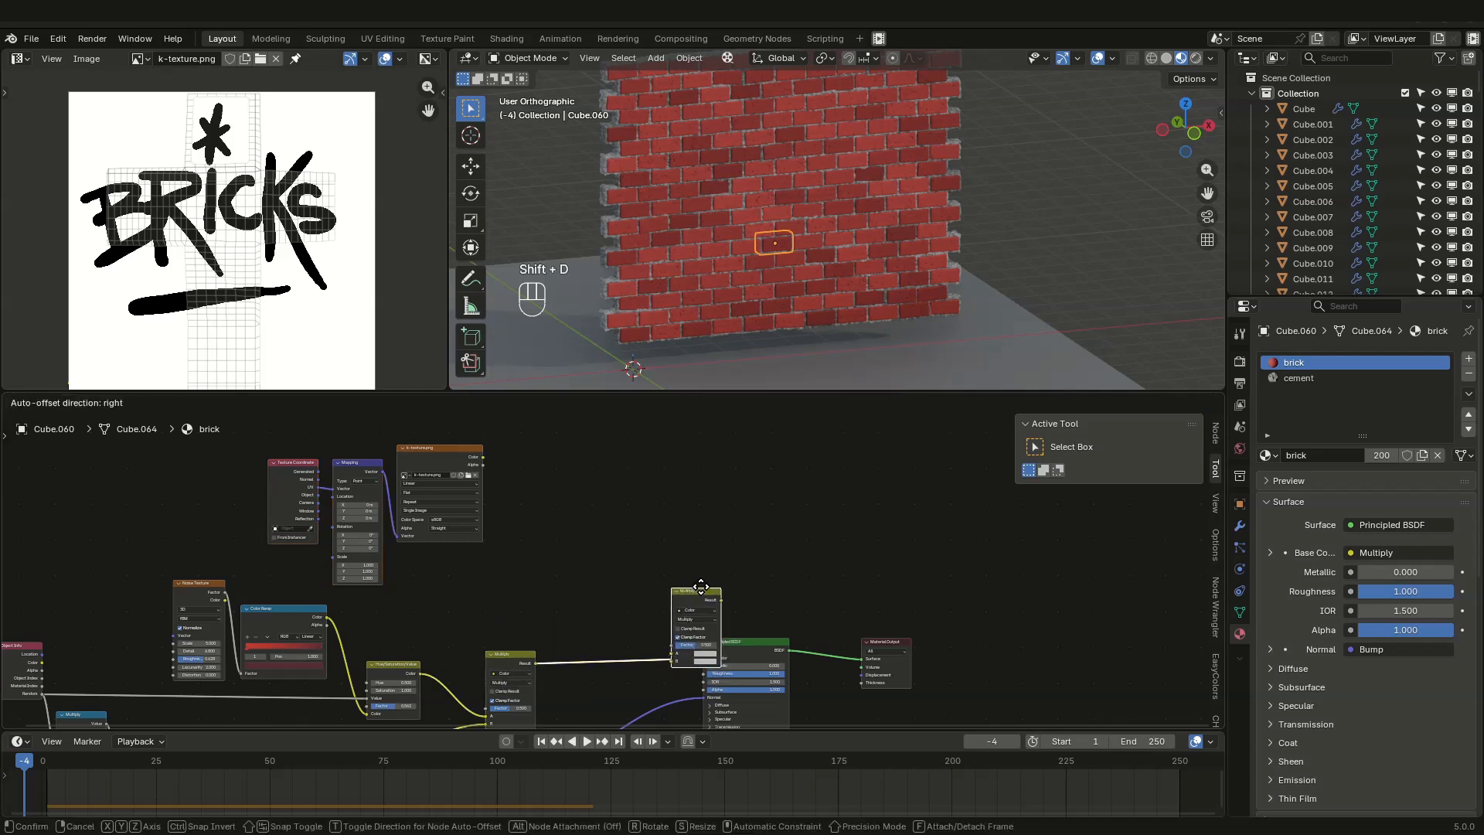
pyautogui.click(671, 600)
# Step: Connect the k-texture.png Color output to the new Multiply node's Factor in the brick material
pyautogui.scroll(2, 671, 688)
pyautogui.moveTo(481, 489); pyautogui.dragTo(497, 526, button='middle')
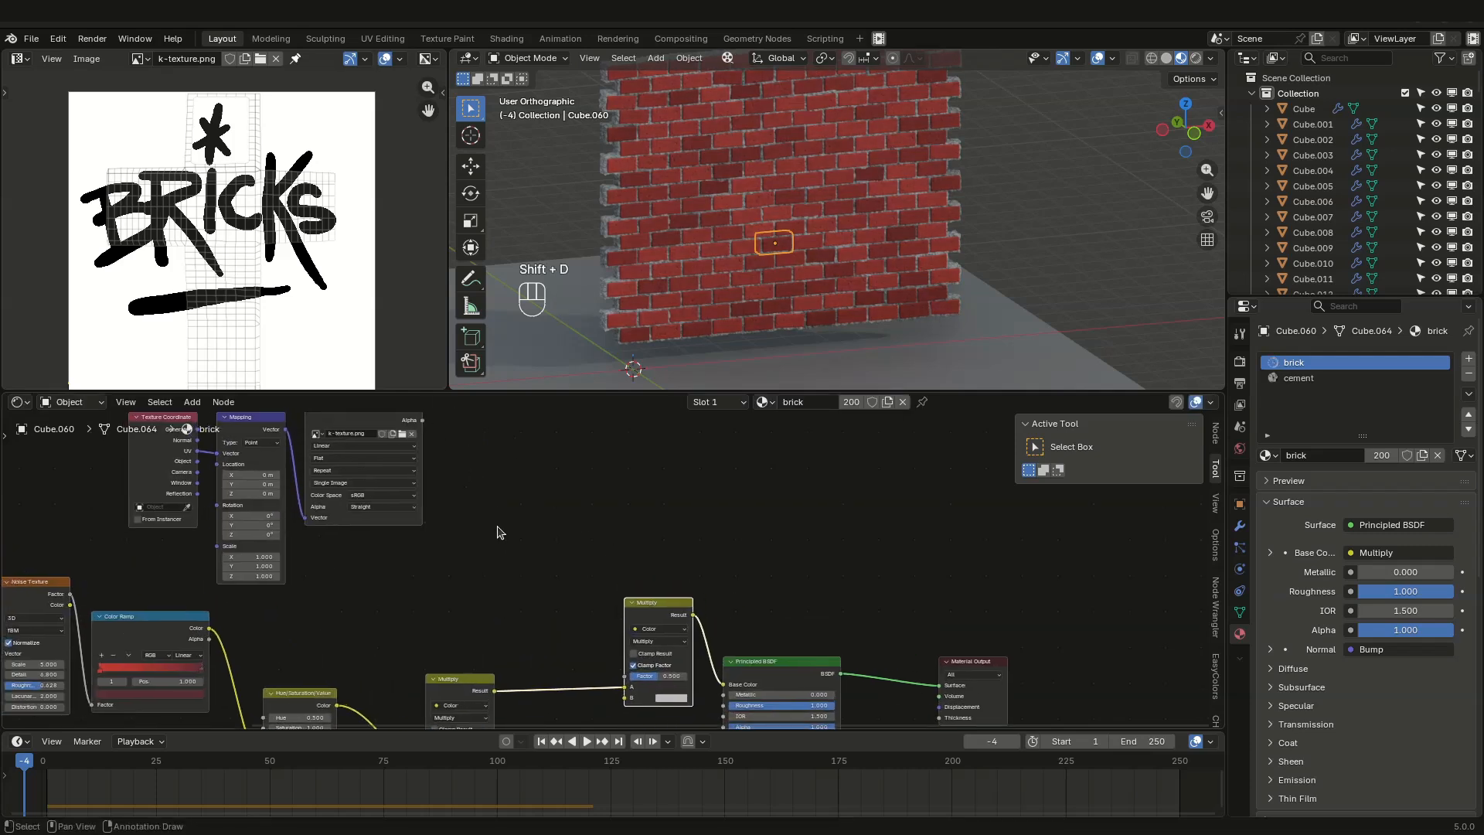
pyautogui.scroll(-1, 497, 527)
pyautogui.moveTo(432, 426); pyautogui.dragTo(609, 673)
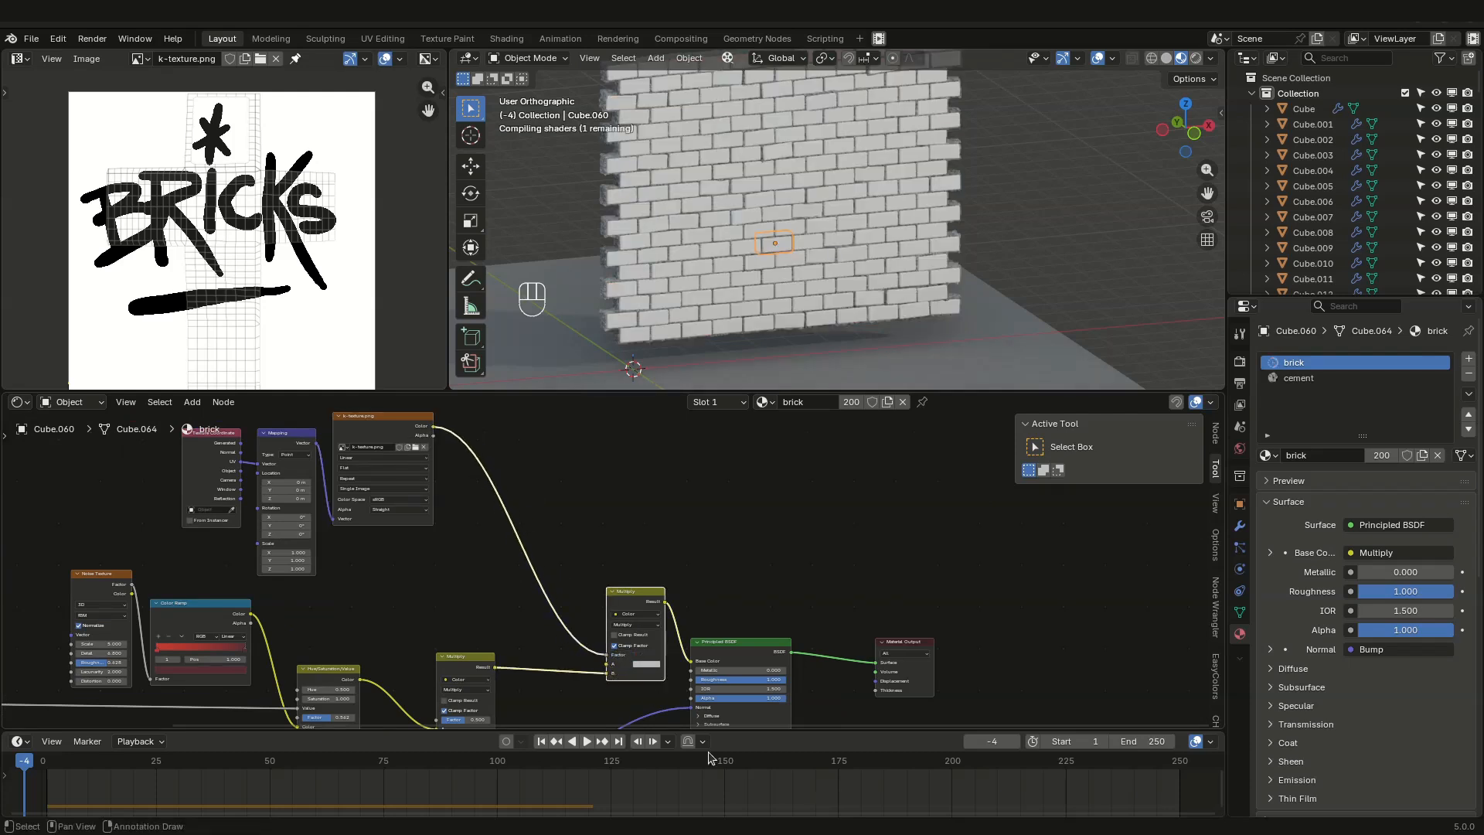
pyautogui.scroll(3, 786, 187)
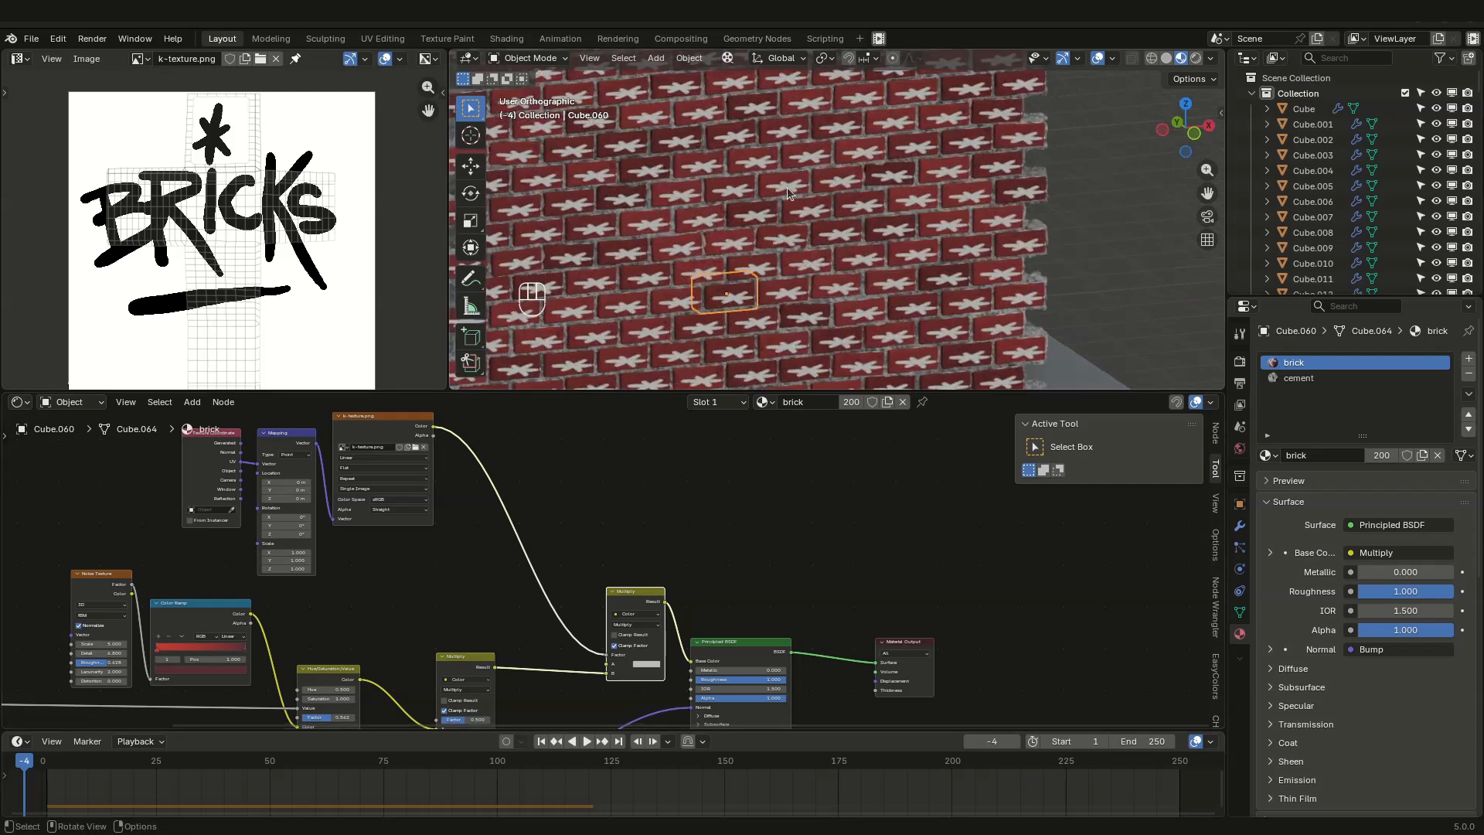
# Step: Select all bricks of the wall and UV-map their whole geometry from the front orthographic view with Project from View (Bounds)
pyautogui.scroll(2, 787, 188)
pyautogui.moveTo(669, 185); pyautogui.dragTo(772, 254, button='middle')
pyautogui.scroll(-3, 787, 239)
pyautogui.click(787, 238)
pyautogui.moveTo(563, 150); pyautogui.dragTo(610, 208, button='middle')
pyautogui.moveTo(584, 142); pyautogui.dragTo(844, 313)
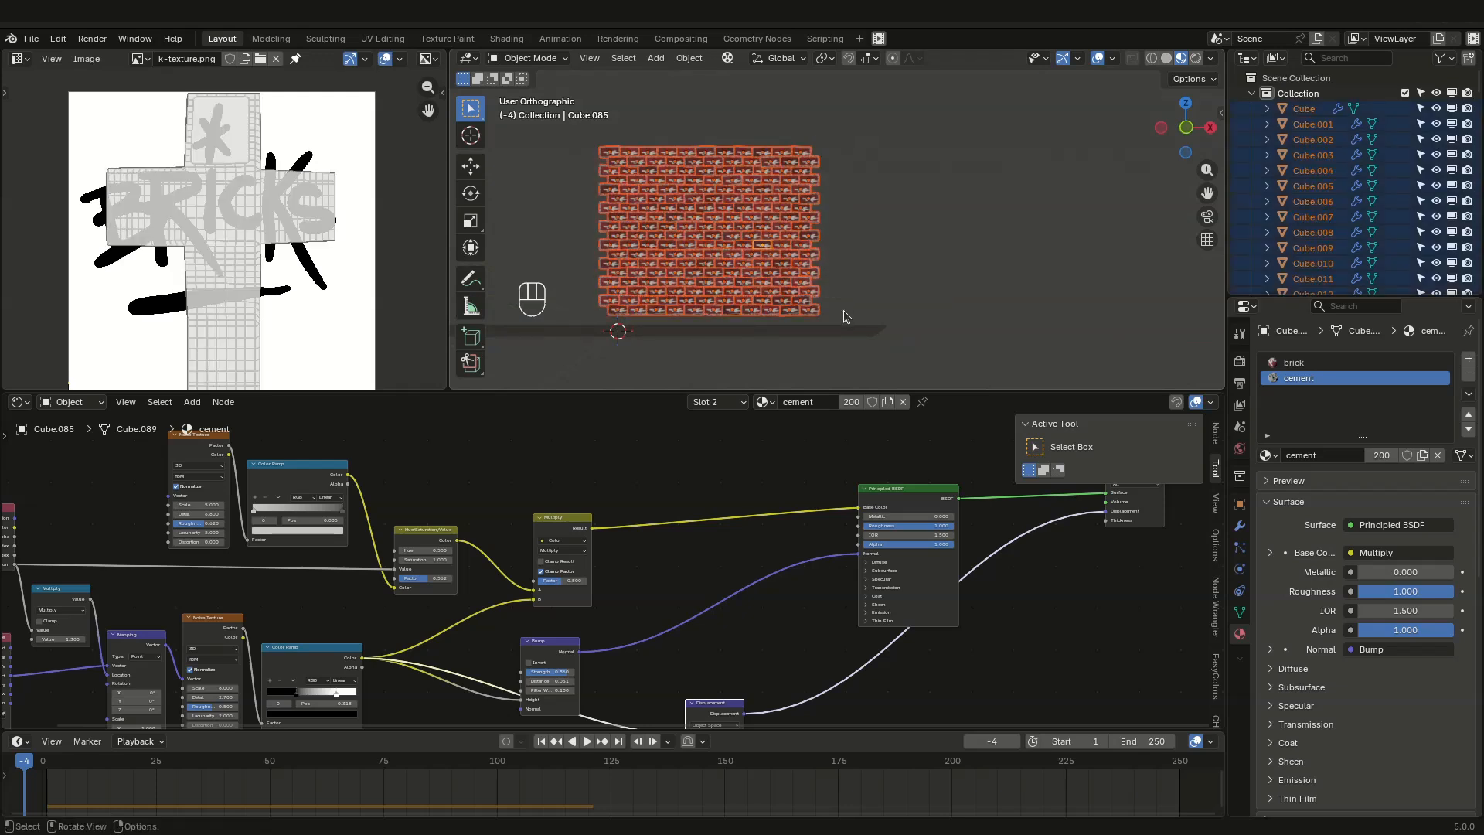
pyautogui.press('KP_1')
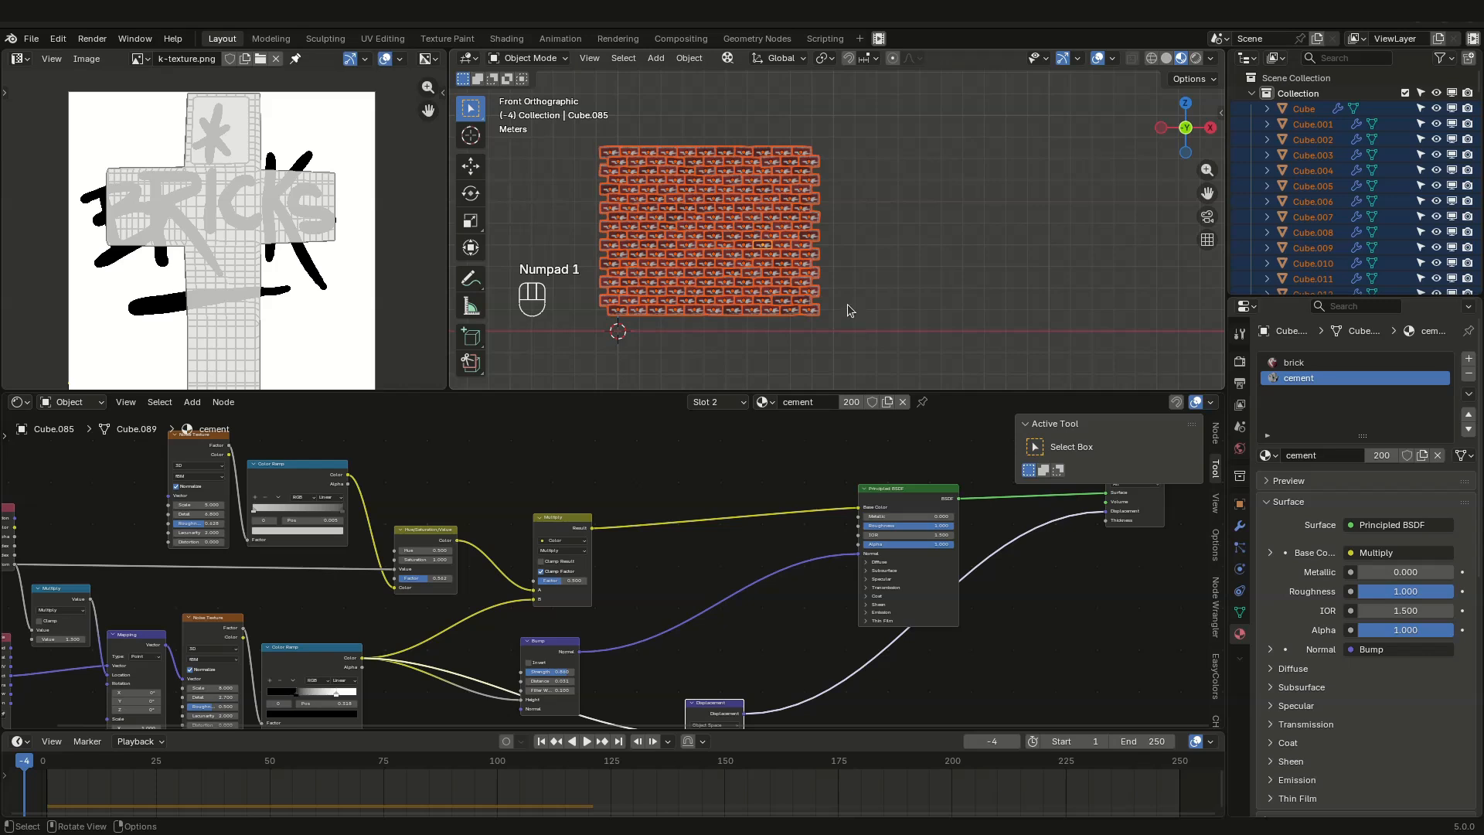
pyautogui.press('Tab')
pyautogui.press('a')
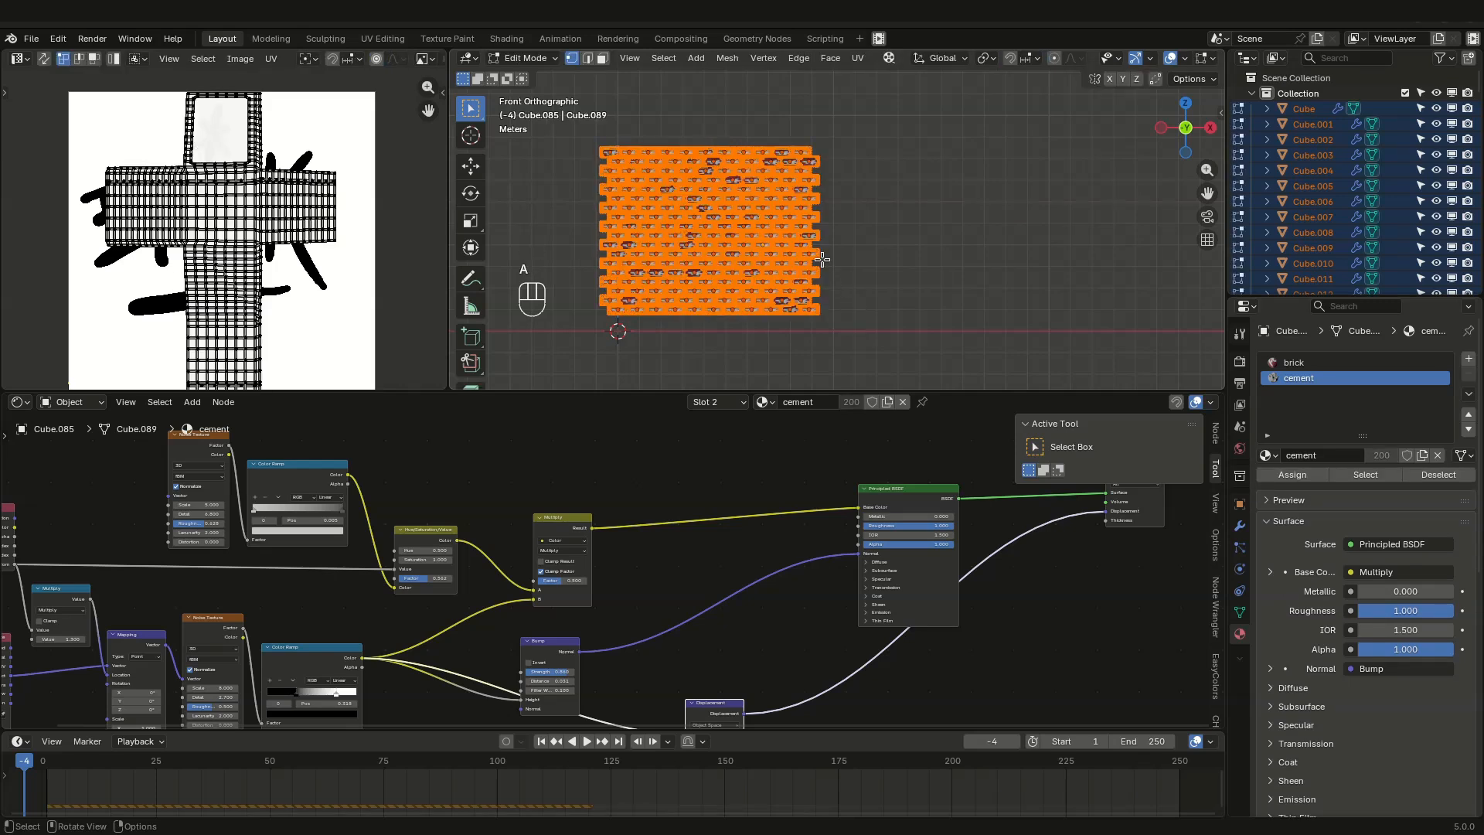
pyautogui.press('u')
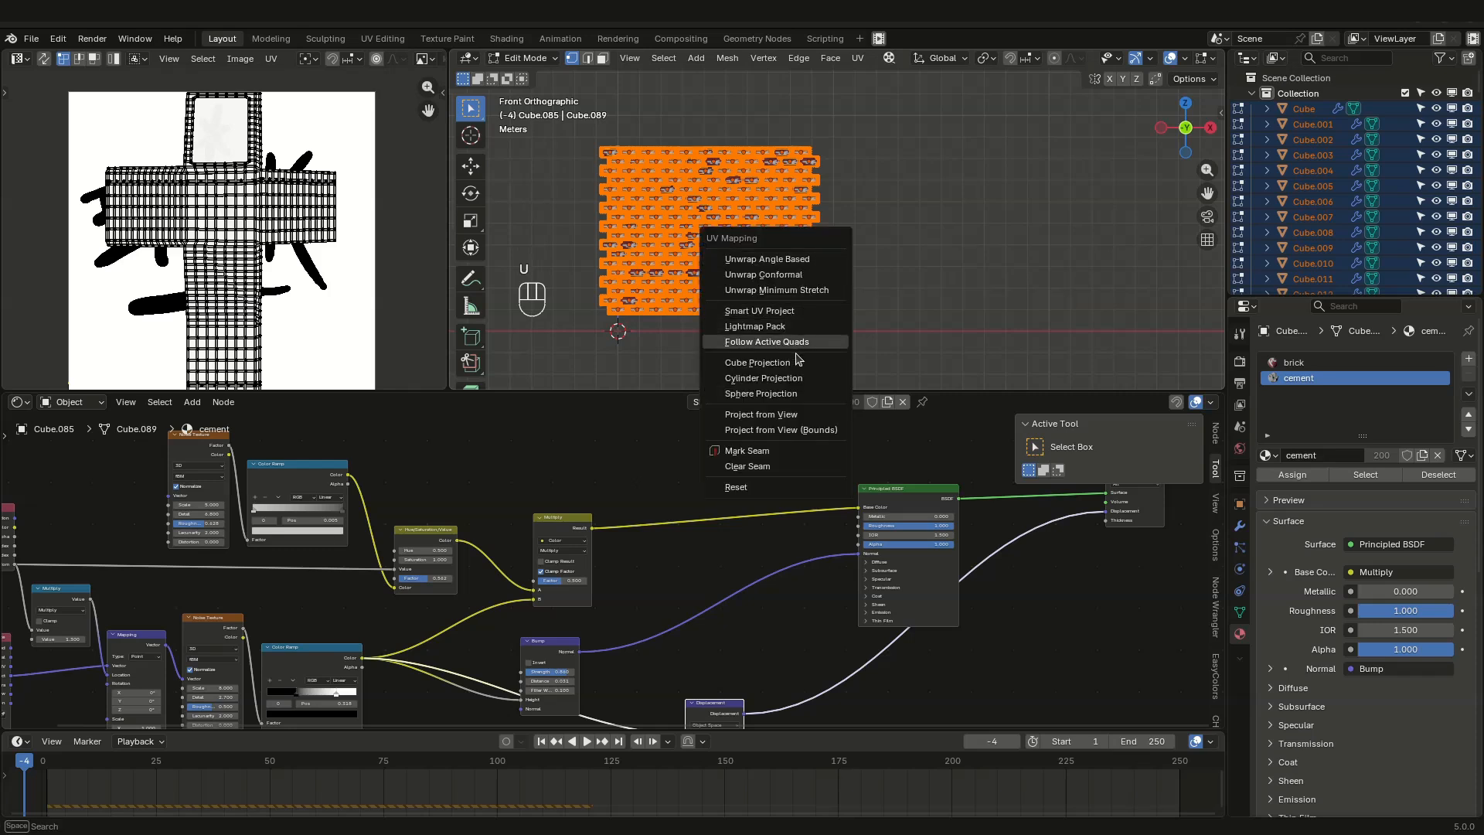
pyautogui.click(805, 430)
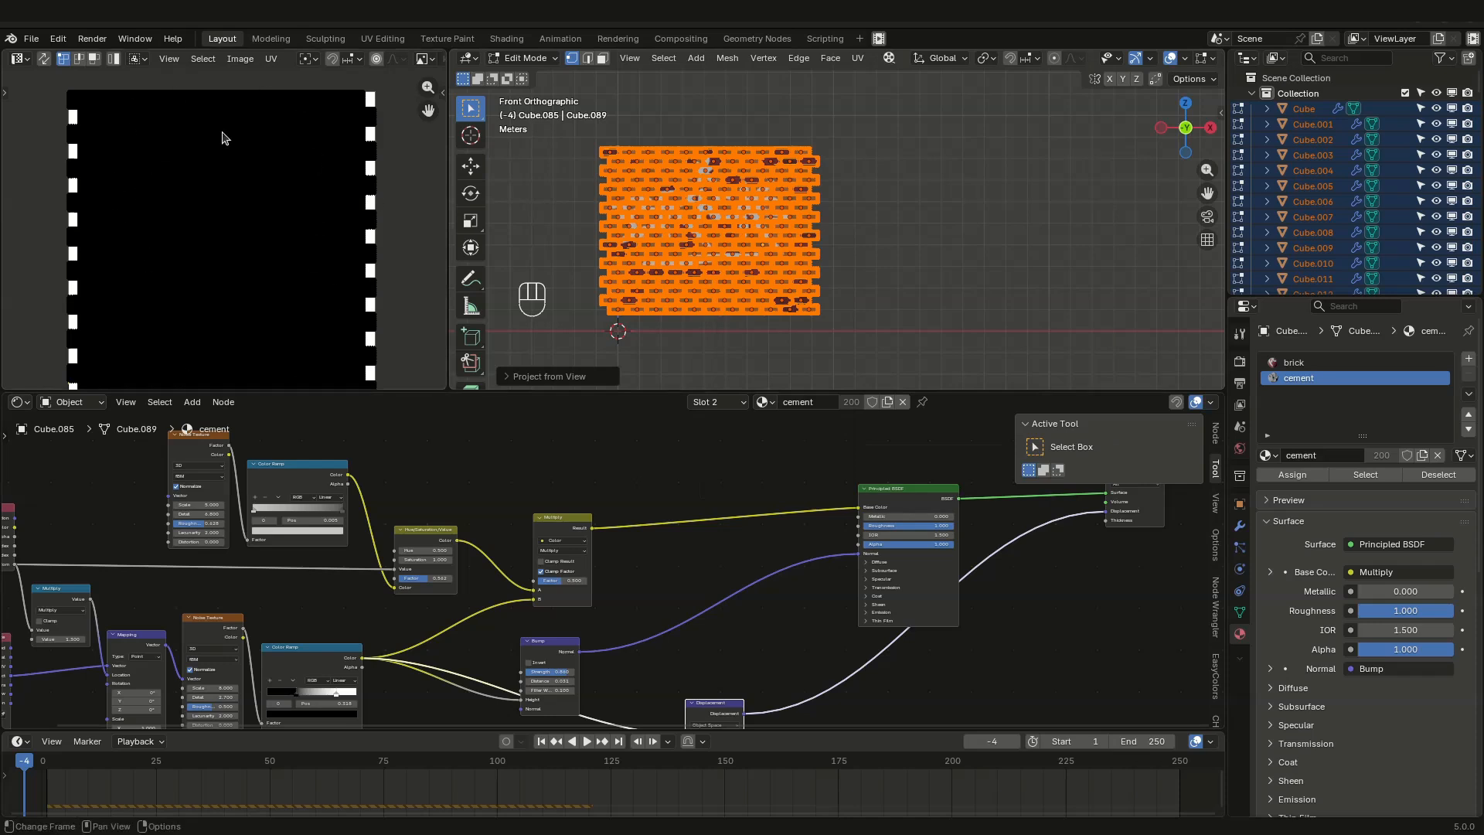
pyautogui.press('Tab')
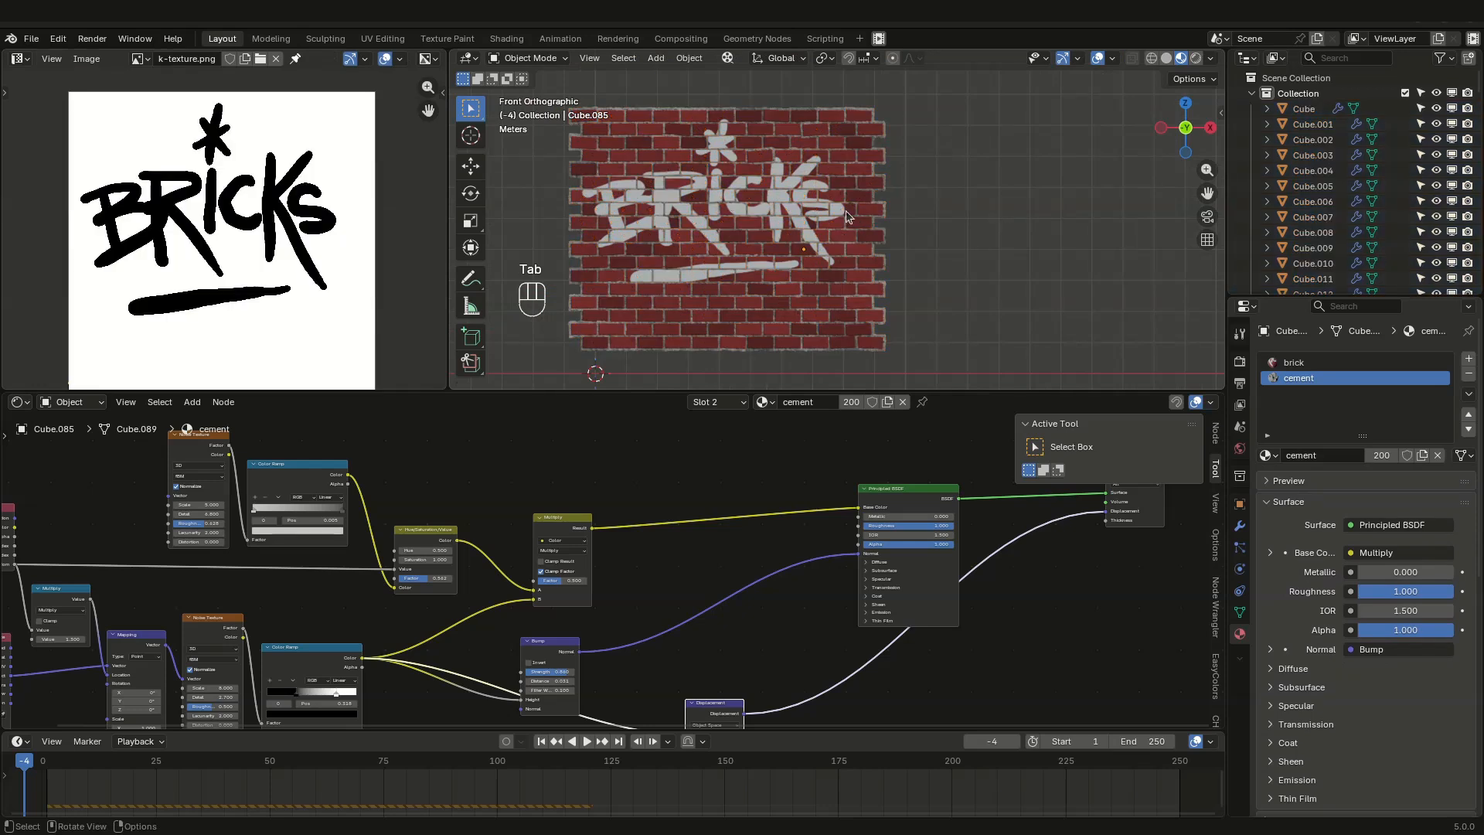
# Step: Play the simulation to about frame 104 to check the lettering on the exploding wall
pyautogui.moveTo(845, 210); pyautogui.dragTo(865, 219, button='middle')
pyautogui.press('space')
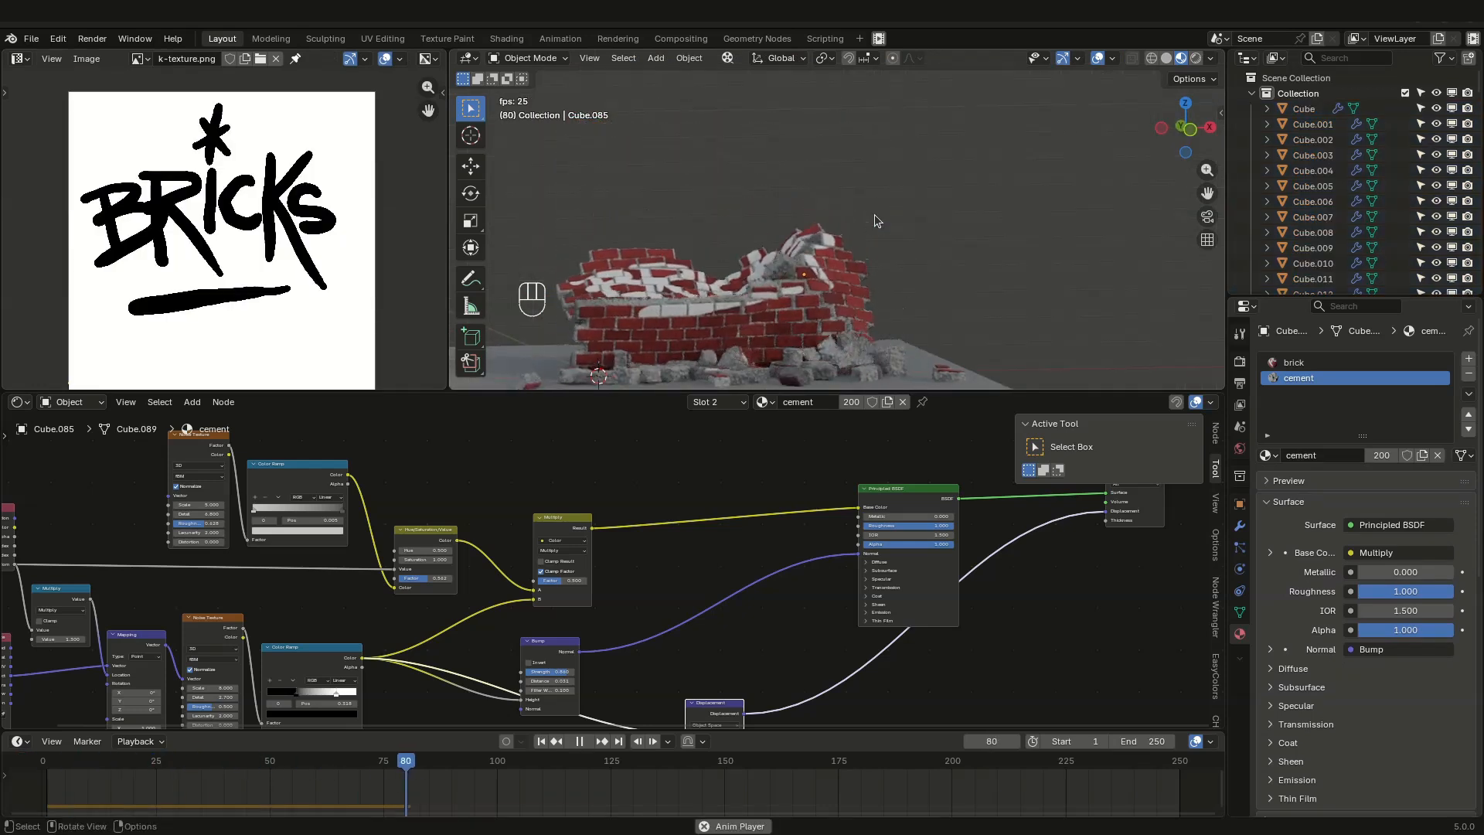
pyautogui.press('space')
# Step: Copy the brick material's k-texture.png texture, Mapping, Texture Coordinate and final Multiply nodes, and open the cement material
pyautogui.scroll(-2, 778, 535)
pyautogui.moveTo(695, 521); pyautogui.dragTo(784, 521, button='middle')
pyautogui.scroll(3, 502, 504)
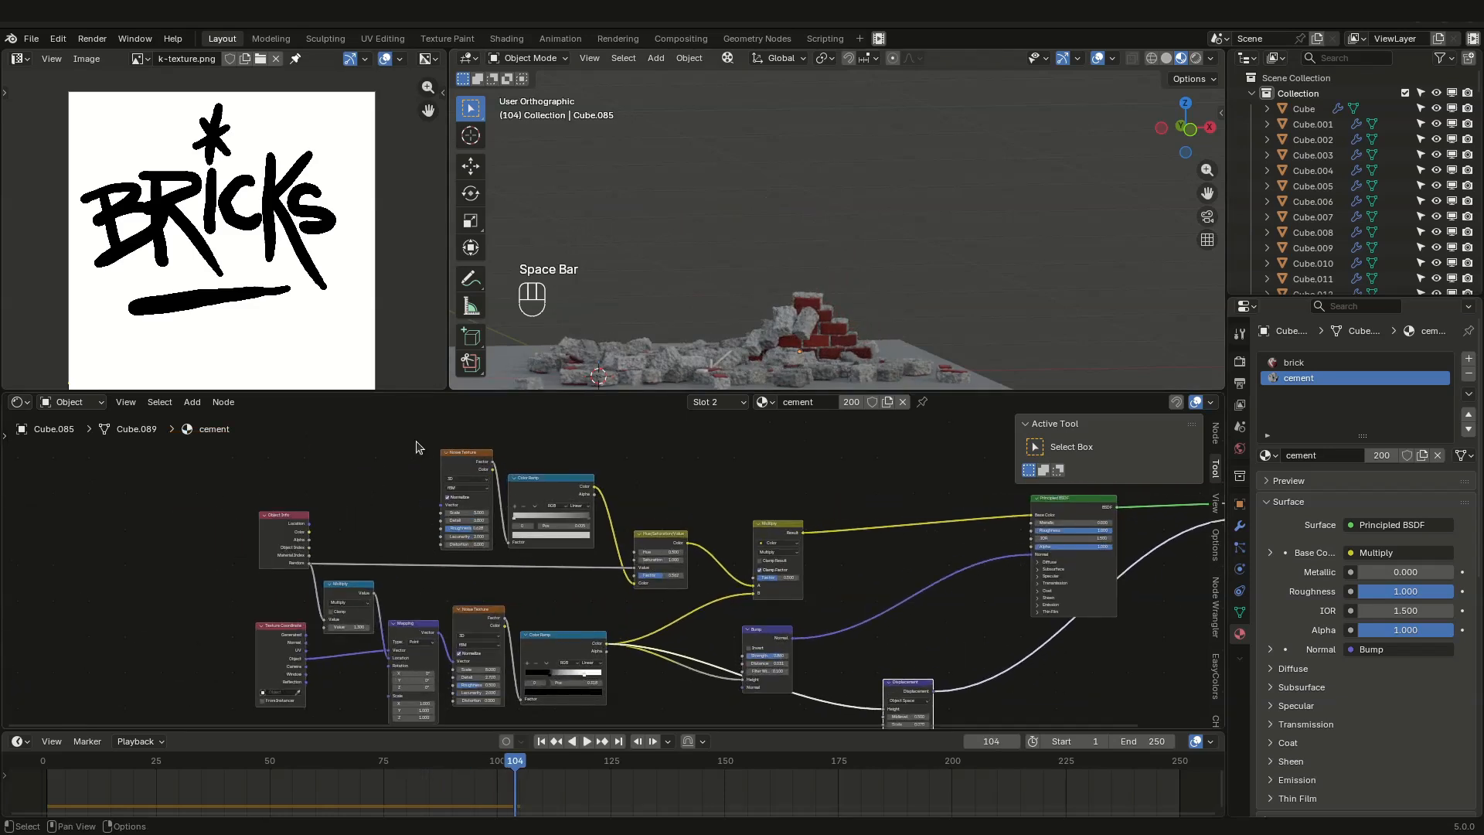
pyautogui.moveTo(714, 500)
pyautogui.mouseDown(button='middle')
pyautogui.moveTo(527, 531)
pyautogui.moveTo(679, 474)
pyautogui.moveTo(704, 484)
pyautogui.mouseUp(button='middle')
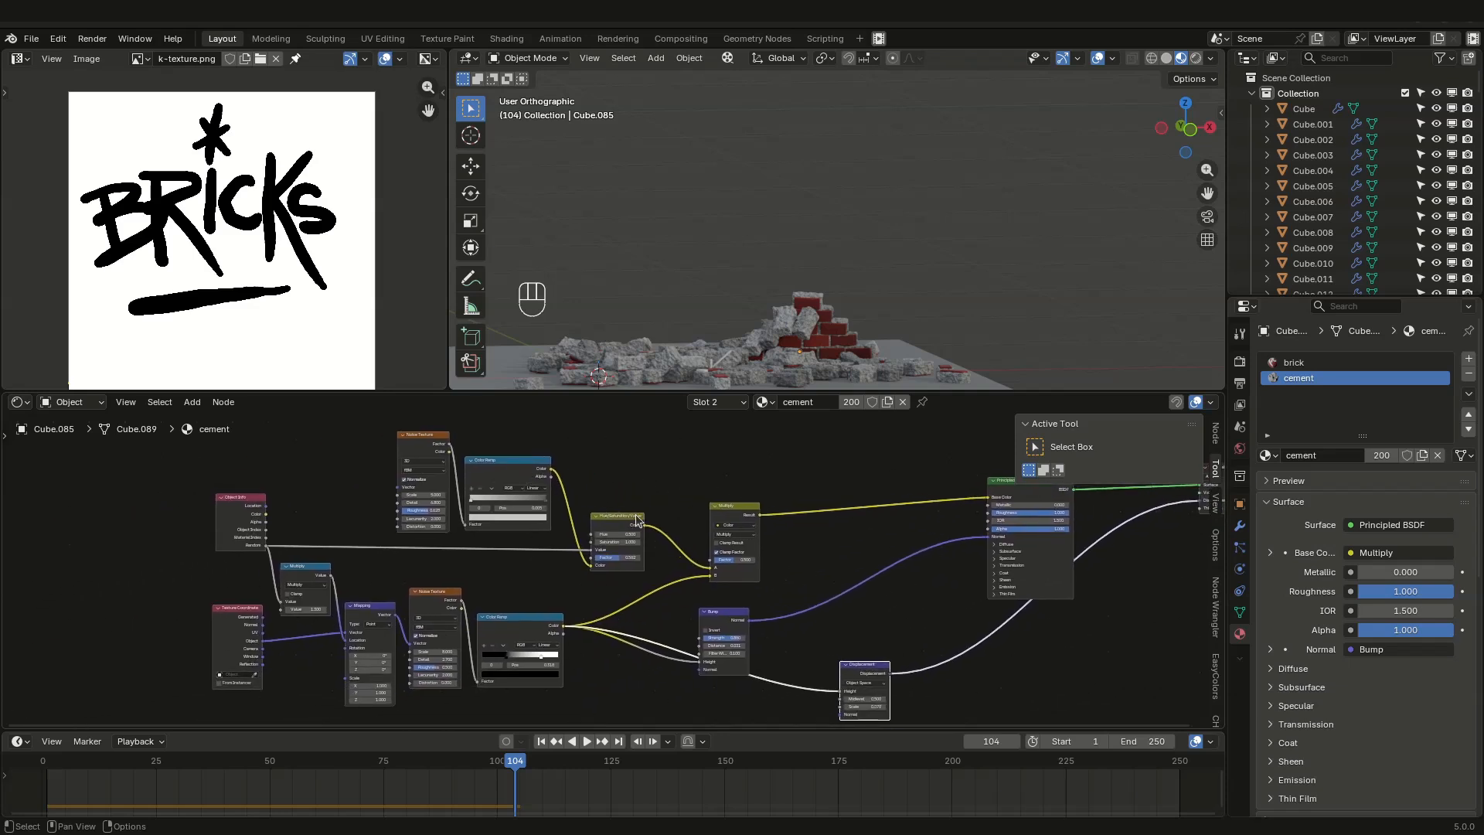
pyautogui.click(1314, 361)
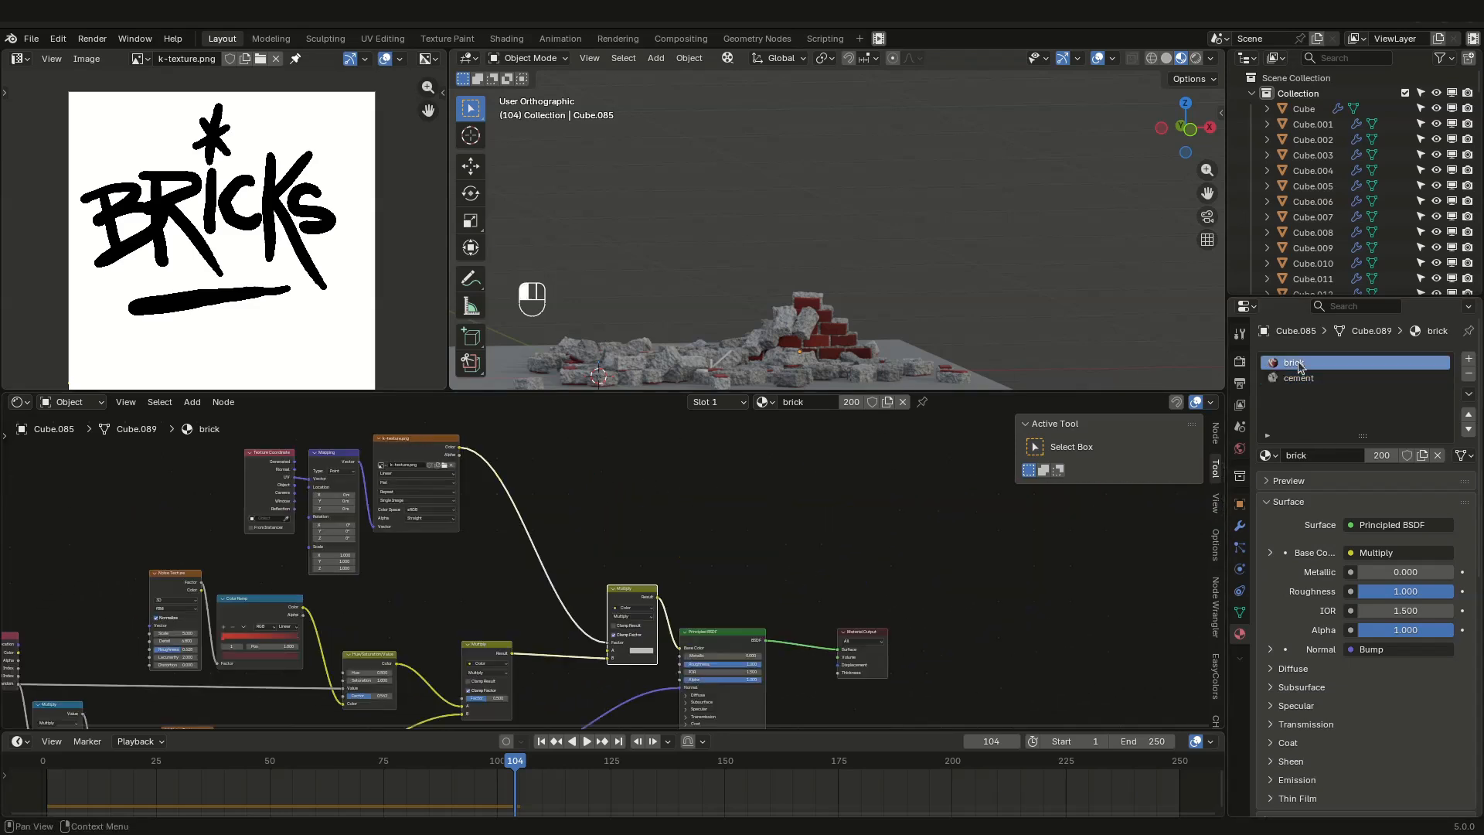
pyautogui.moveTo(190, 442); pyautogui.dragTo(583, 530)
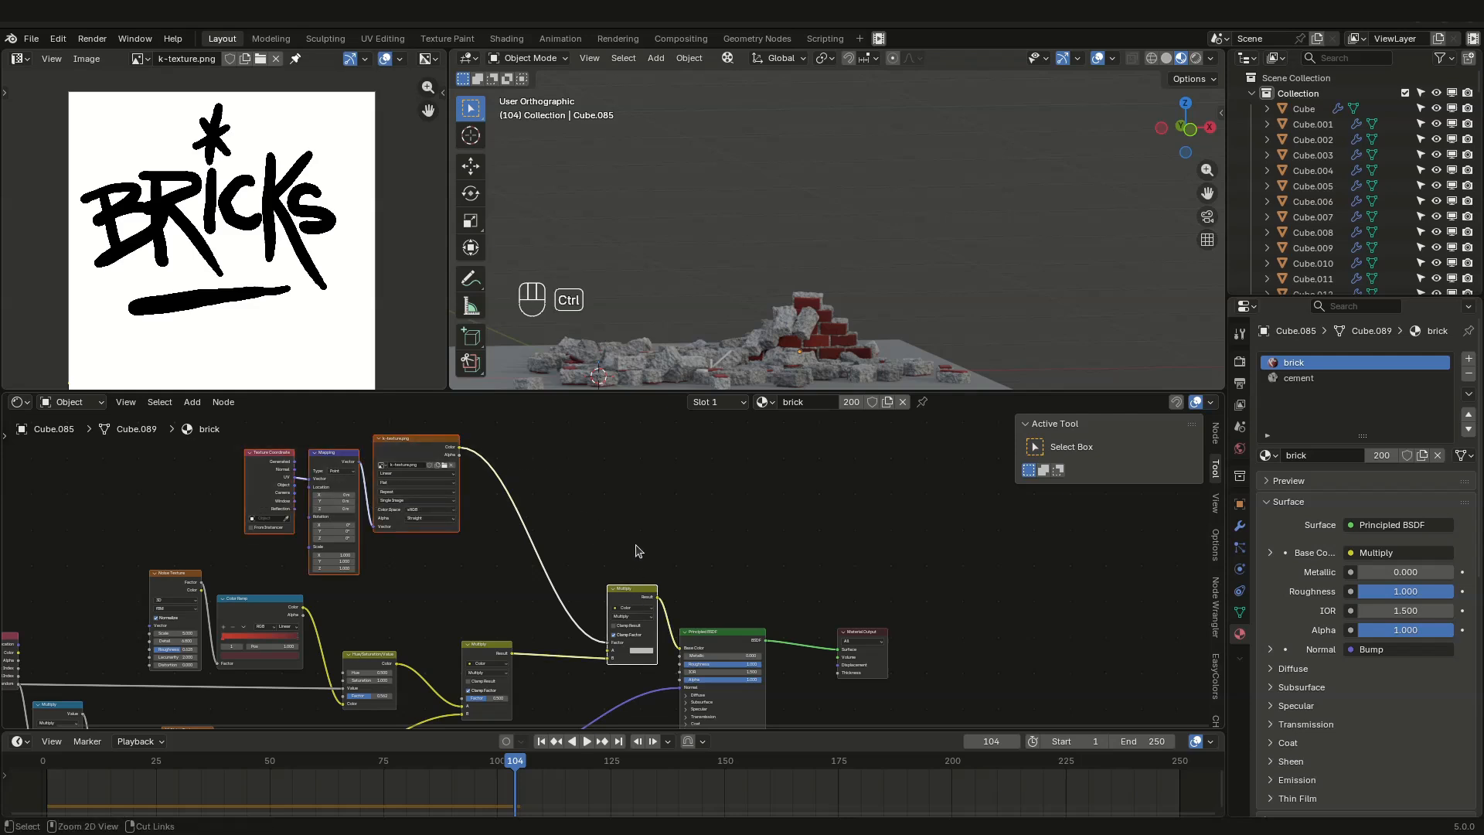
pyautogui.click(1305, 378)
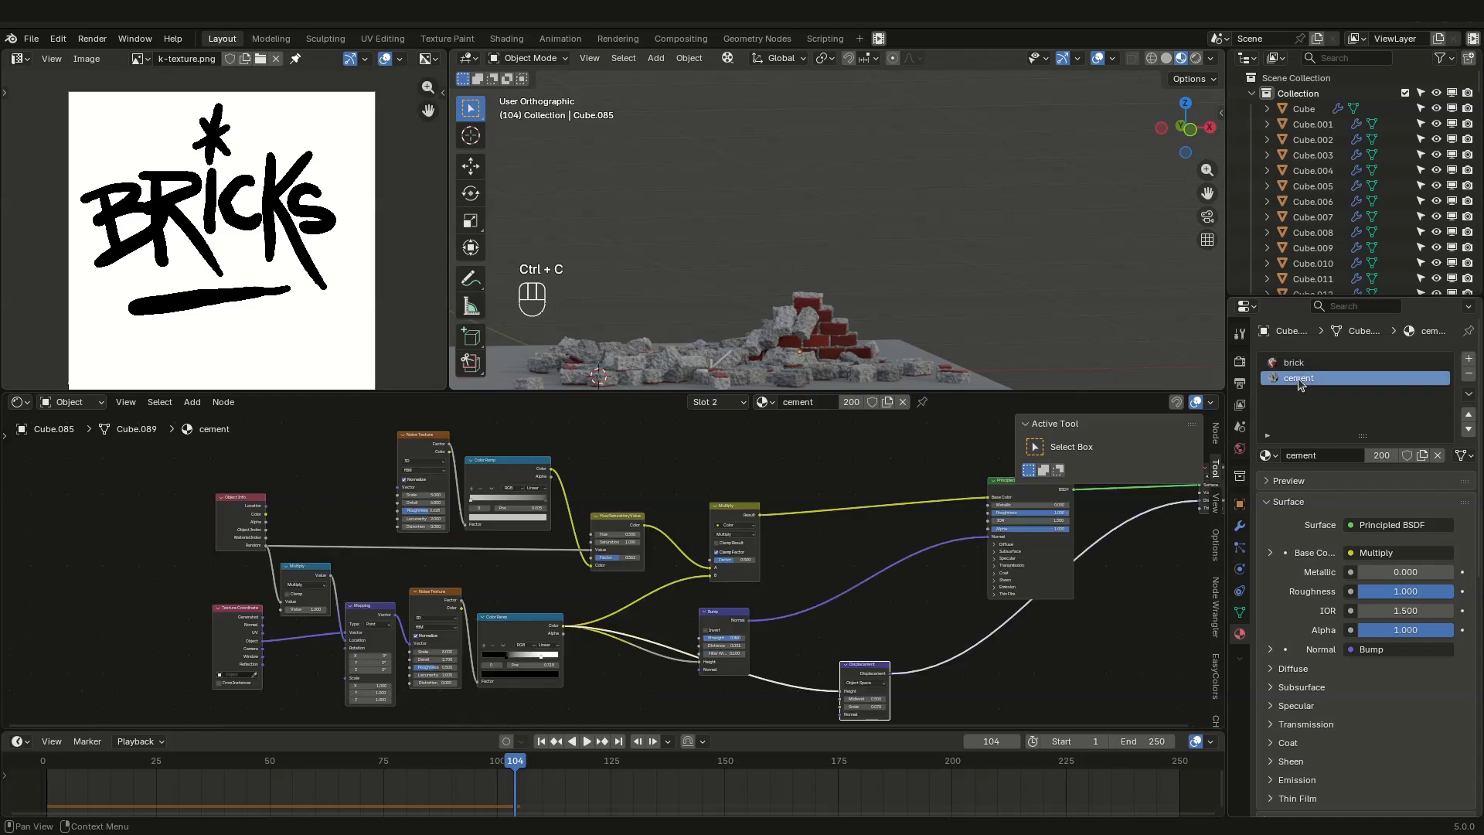
# Step: Go back to frame 4, paste the copied nodes into the cement material and wire their Multiply node before the Principled BSDF
pyautogui.moveTo(74, 776); pyautogui.dragTo(60, 775)
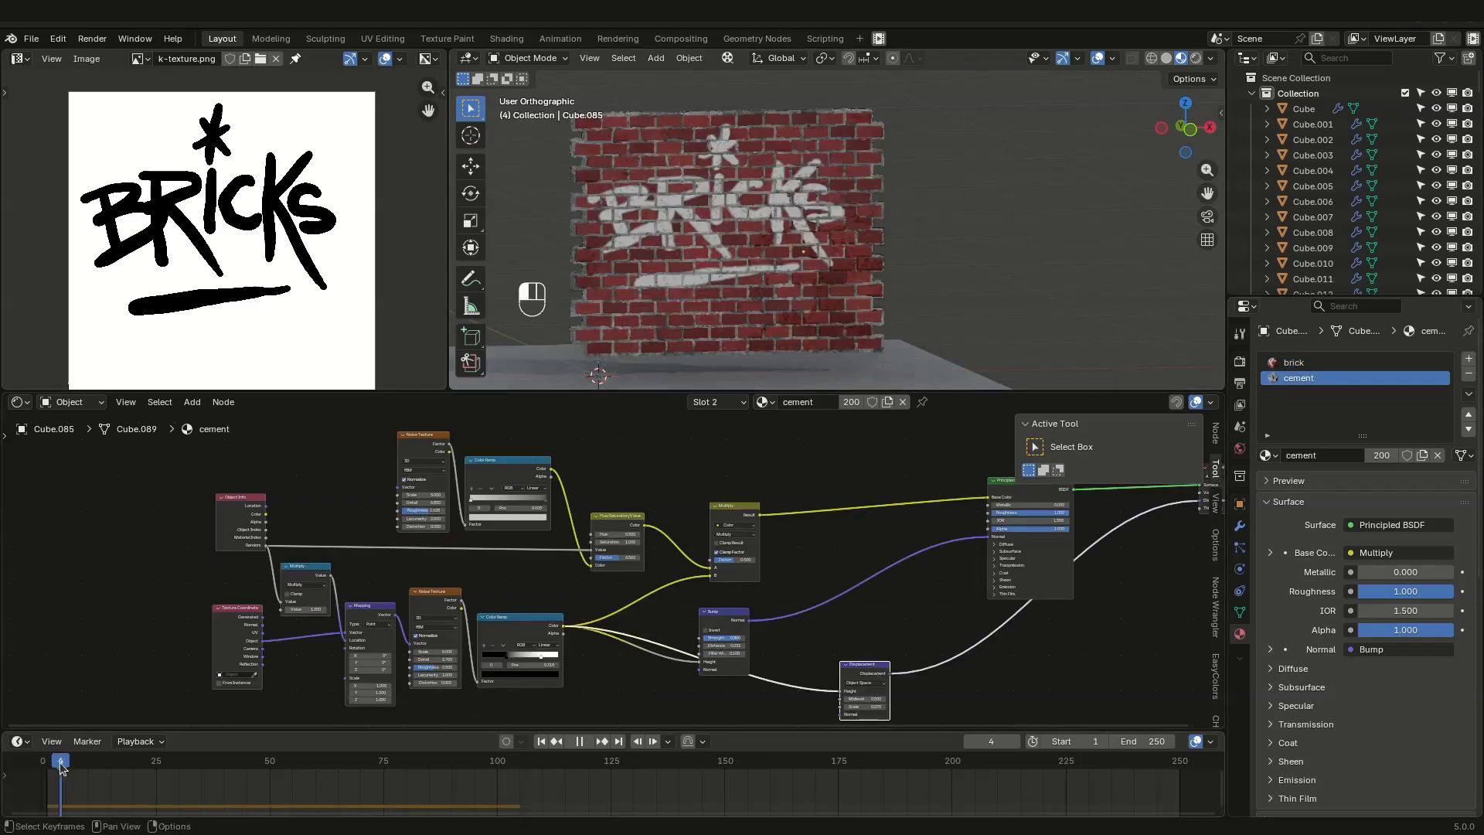
pyautogui.scroll(6, 711, 215)
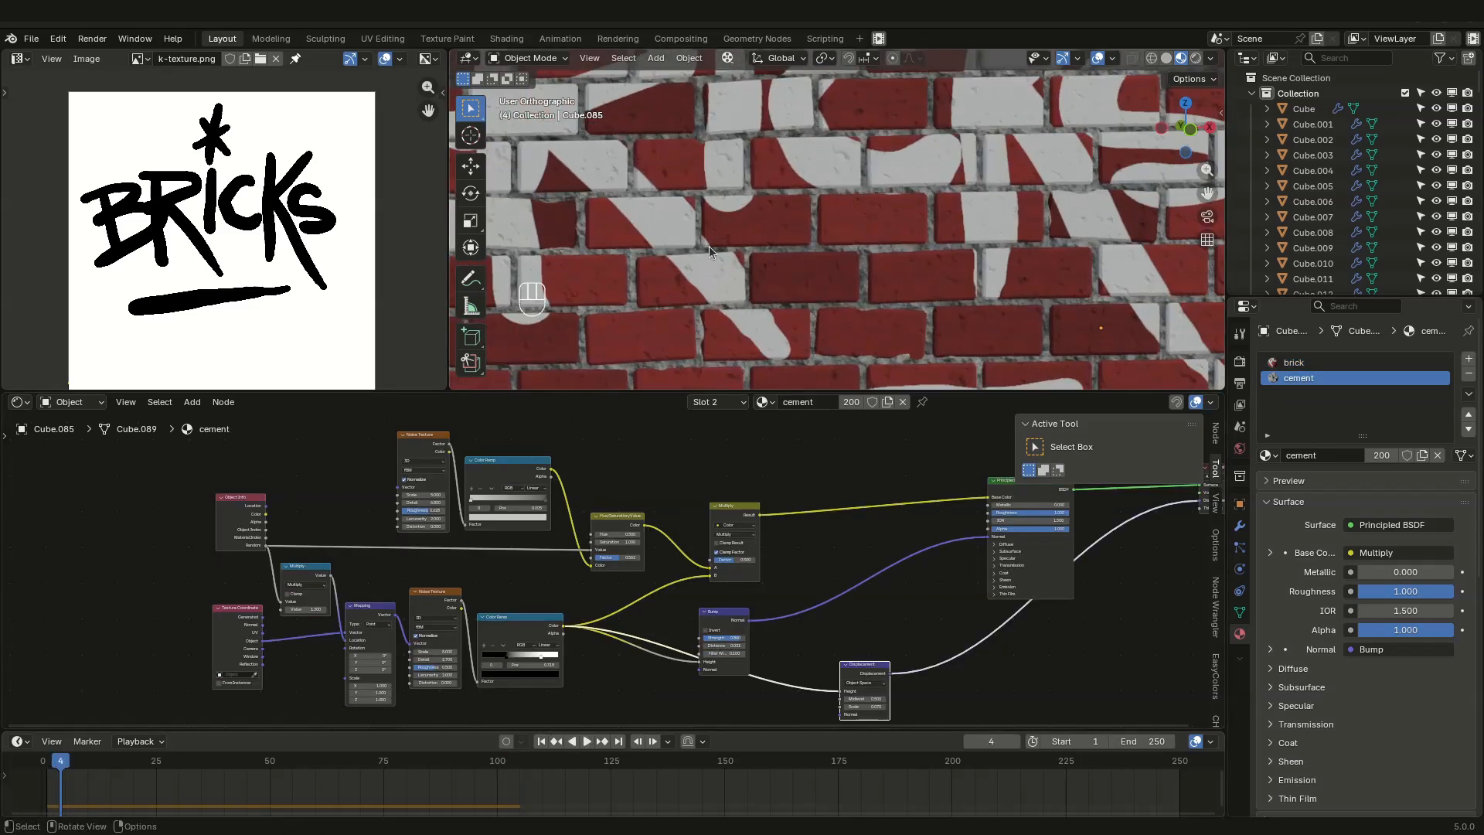
pyautogui.scroll(-2, 703, 556)
pyautogui.moveTo(705, 446); pyautogui.dragTo(700, 513, button='middle')
pyautogui.hotkey('ctrl', 'v')
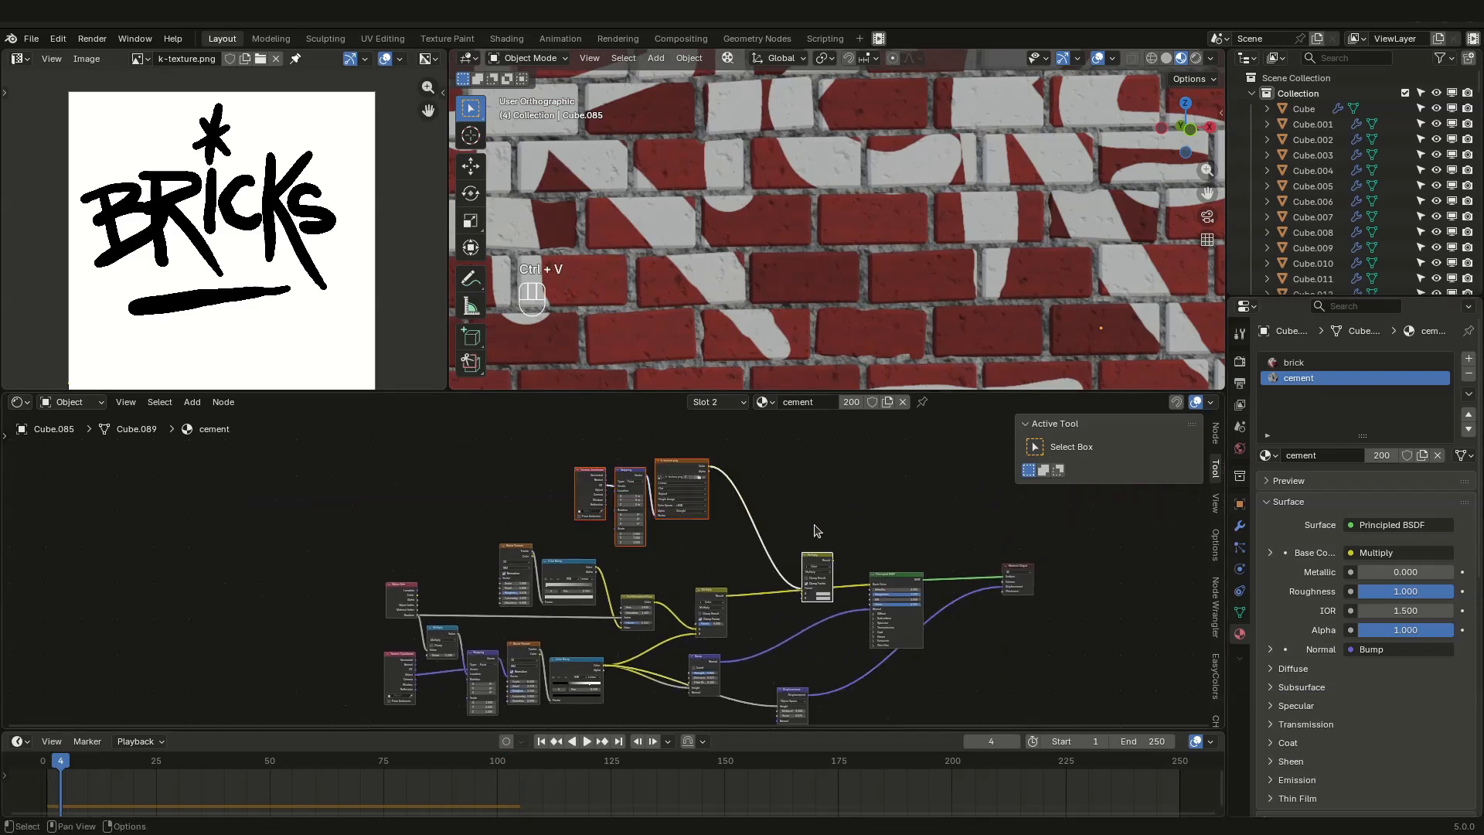
pyautogui.scroll(2, 815, 531)
pyautogui.scroll(-1, 761, 547)
pyautogui.moveTo(668, 601); pyautogui.dragTo(868, 588)
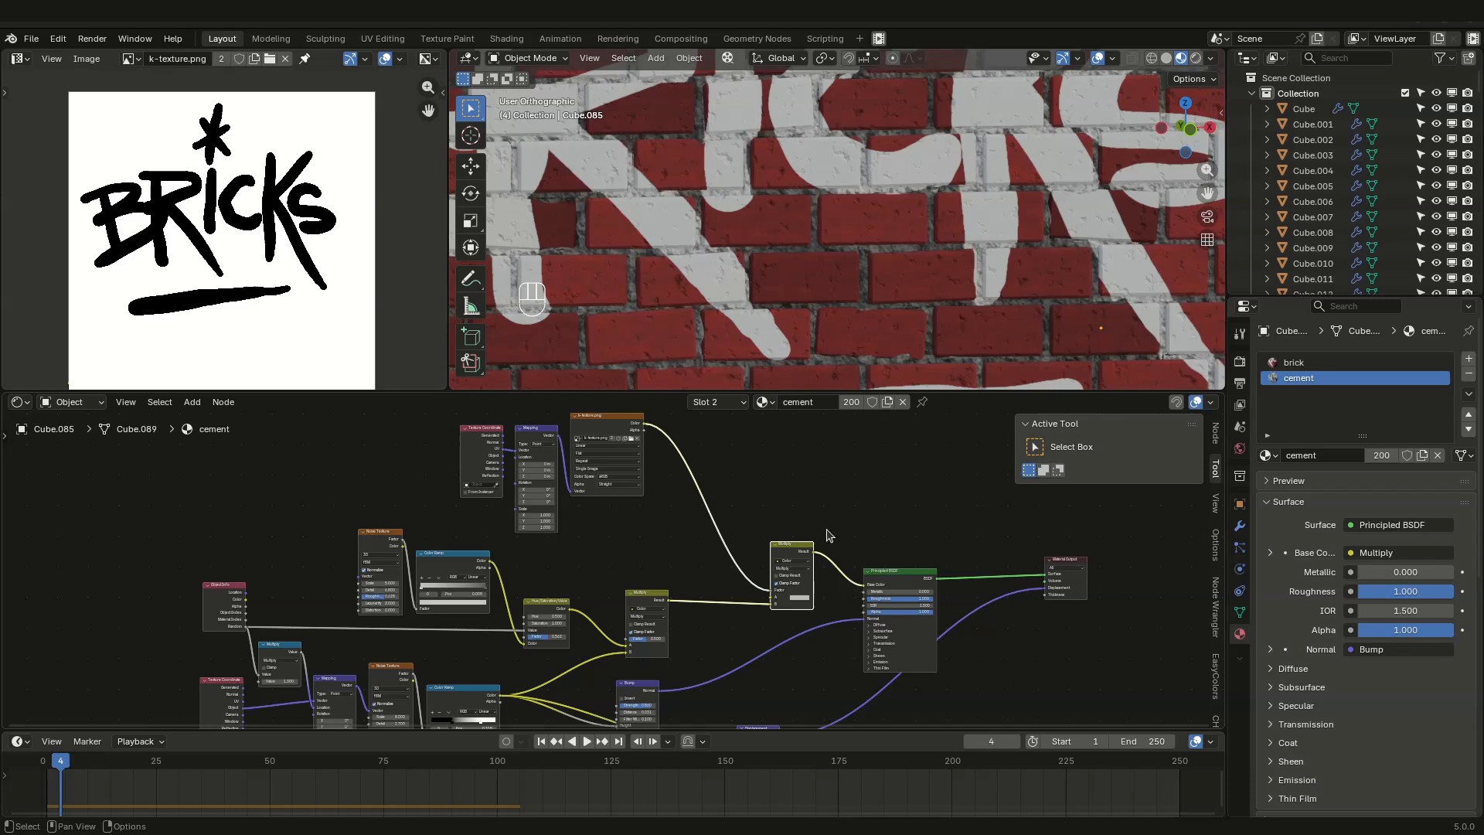
# Step: Set the blending mode of the lettering's Multiply node to Mix in both the cement and brick materials
pyautogui.scroll(2, 783, 591)
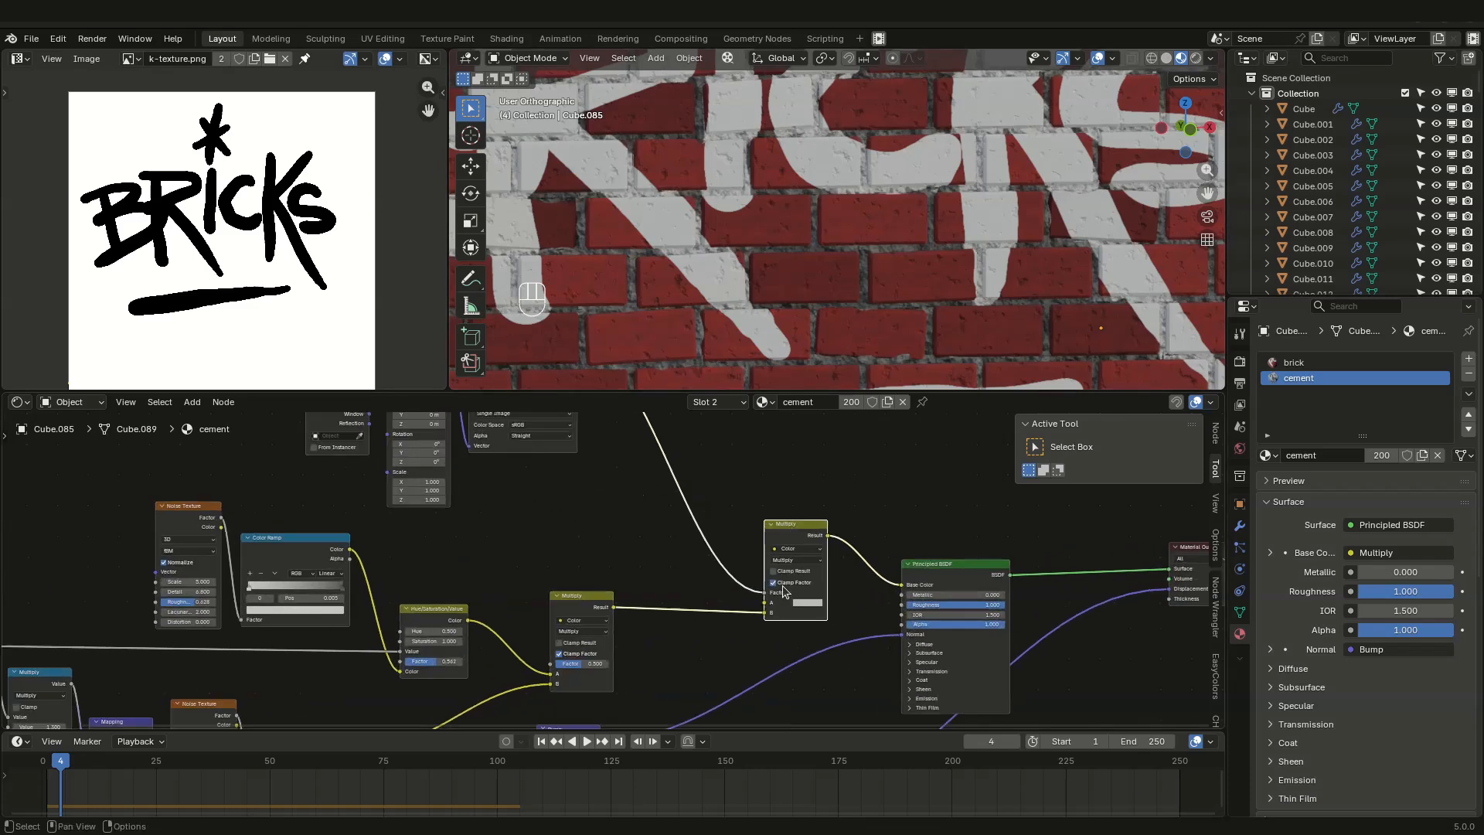
pyautogui.click(804, 562)
pyautogui.click(794, 587)
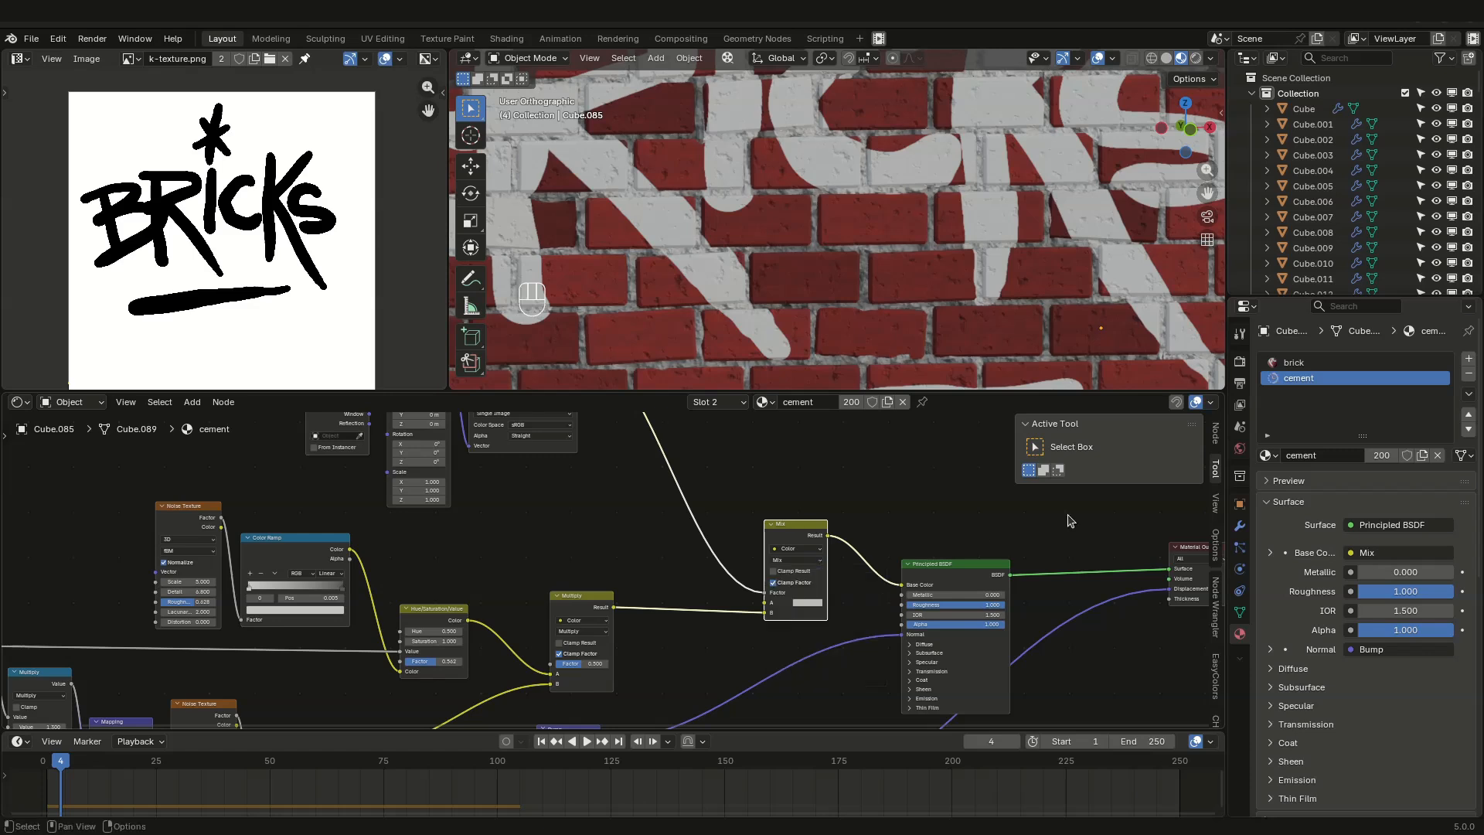
pyautogui.click(1298, 362)
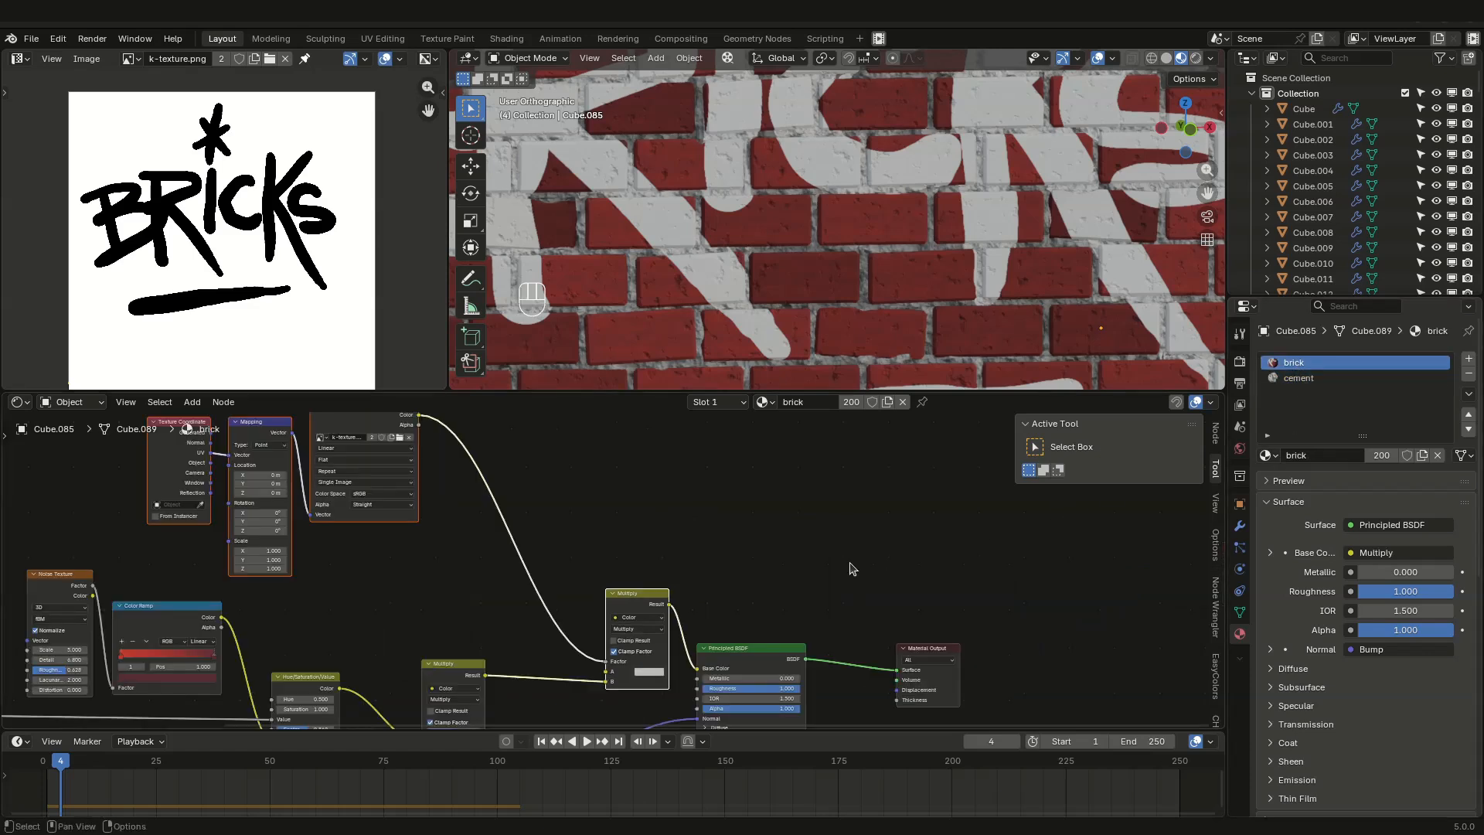
pyautogui.click(650, 628)
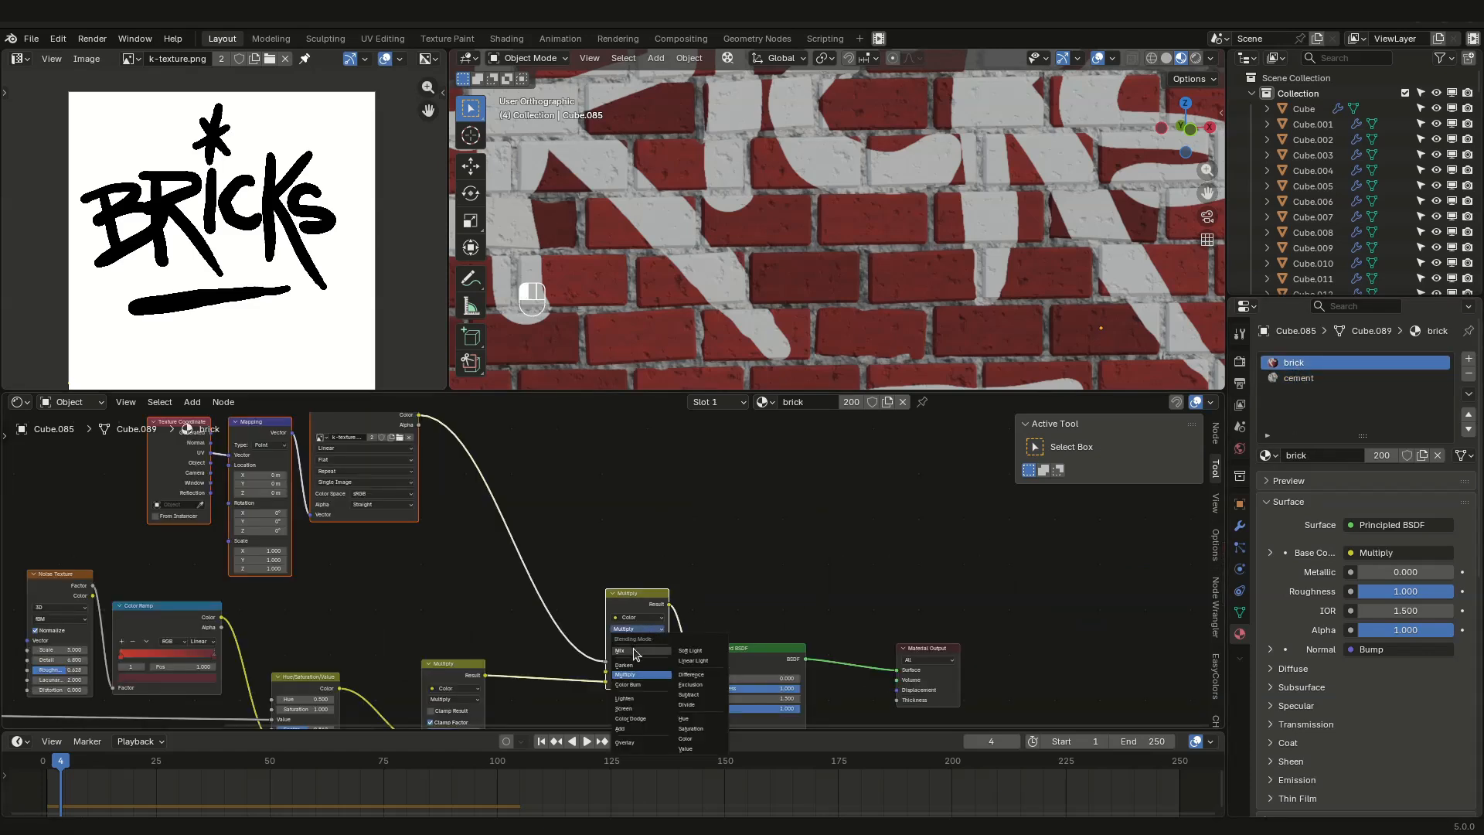
pyautogui.click(635, 651)
# Step: Examine the lettering on the front and back of the wall
pyautogui.scroll(-4, 874, 199)
pyautogui.moveTo(780, 221)
pyautogui.mouseDown(button='middle')
pyautogui.moveTo(764, 220)
pyautogui.moveTo(803, 216)
pyautogui.mouseUp(button='middle')
pyautogui.scroll(2, 595, 201)
pyautogui.scroll(3, 595, 201)
pyautogui.moveTo(684, 233)
pyautogui.mouseDown(button='middle')
pyautogui.moveTo(652, 230)
pyautogui.moveTo(783, 255)
pyautogui.moveTo(676, 249)
pyautogui.moveTo(837, 248)
pyautogui.mouseUp(button='middle')
pyautogui.scroll(-4, 788, 252)
pyautogui.scroll(-3, 892, 257)
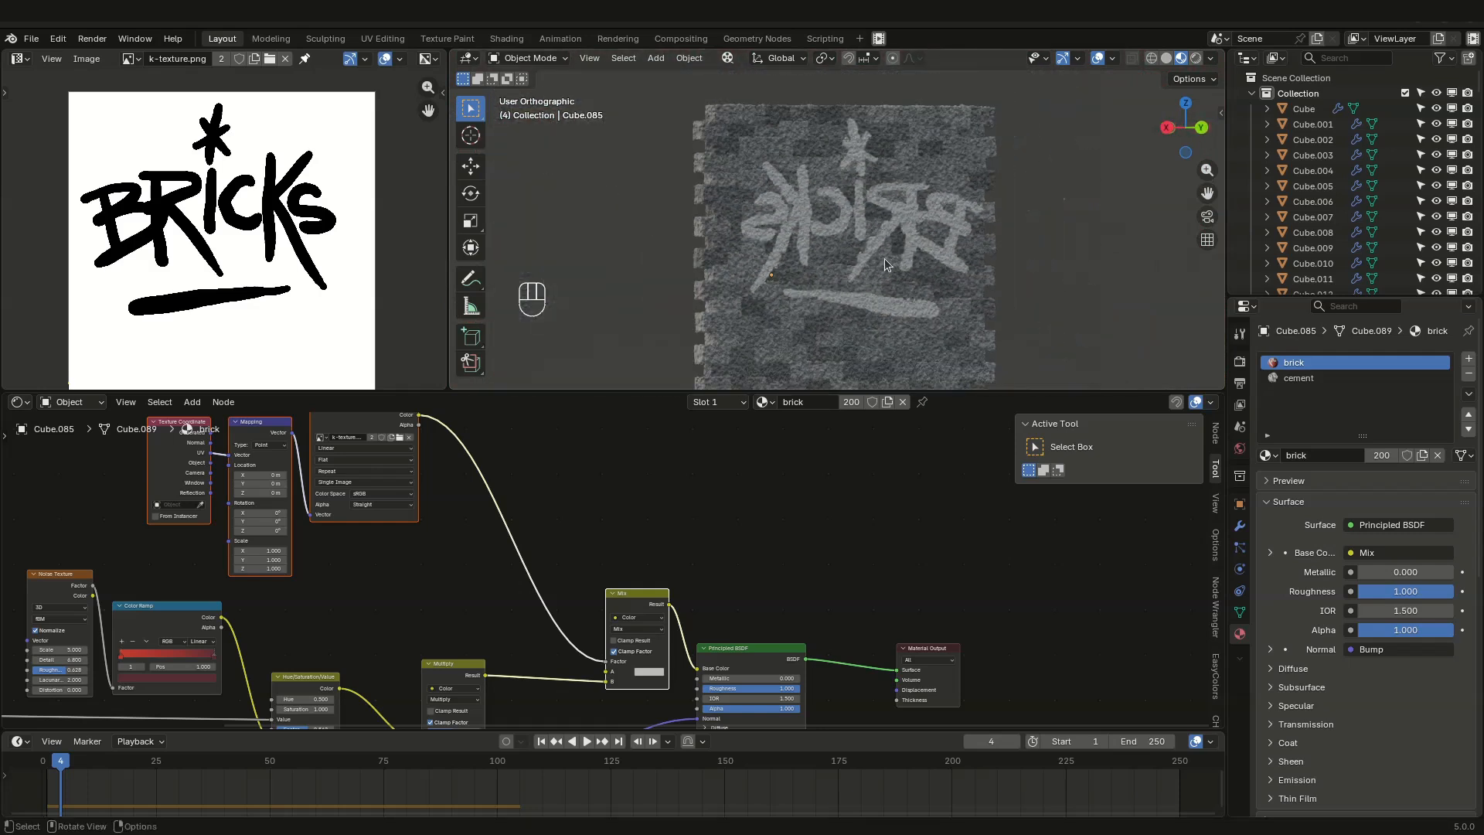
# Step: Select all of the wall's bricks in the right orthographic view and enter Edit Mode on them together
pyautogui.scroll(-3, 857, 267)
pyautogui.click(870, 270)
pyautogui.press('KP_1')
pyautogui.press('KP_3')
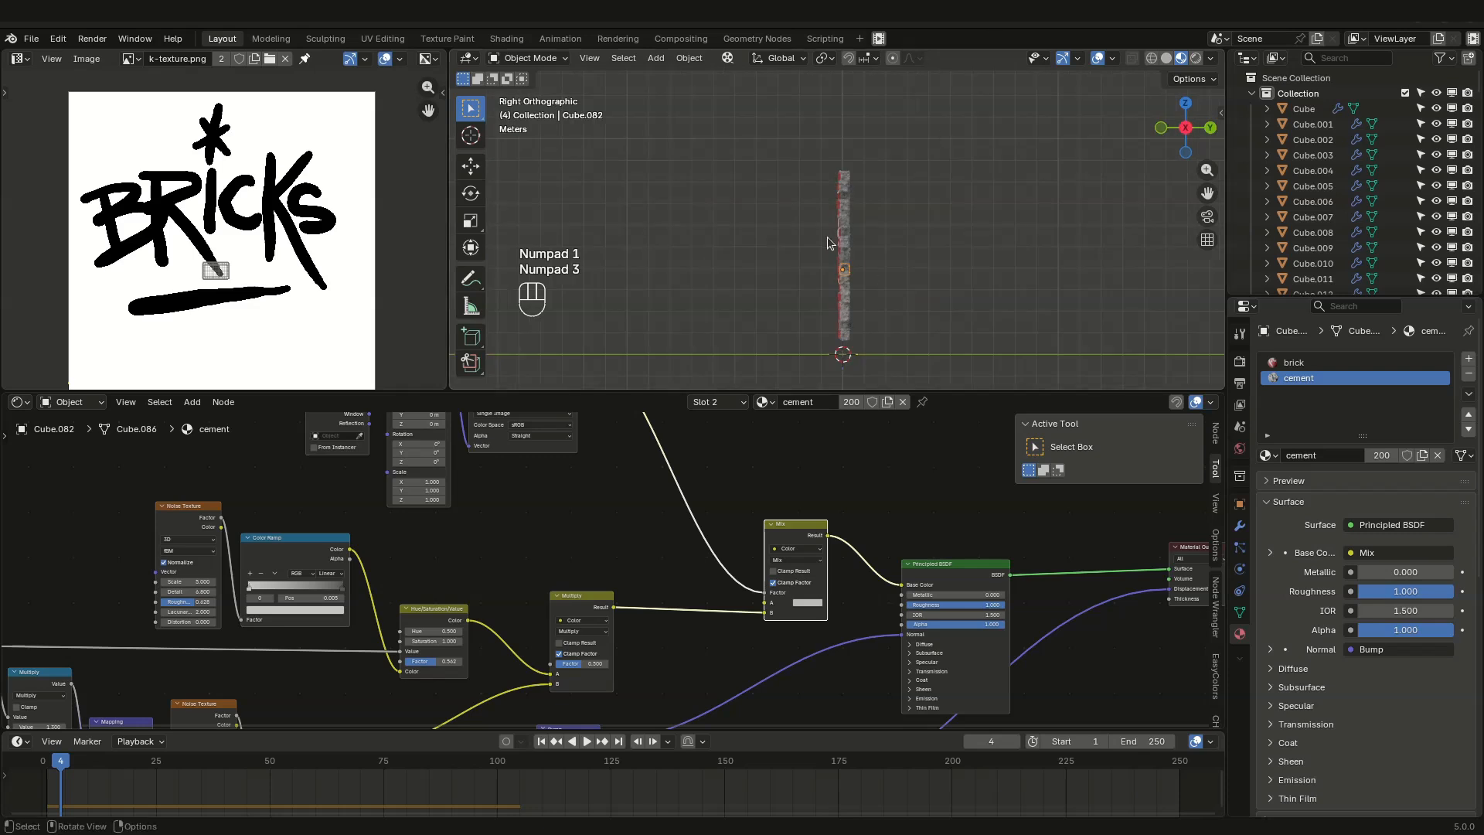
pyautogui.click(1130, 59)
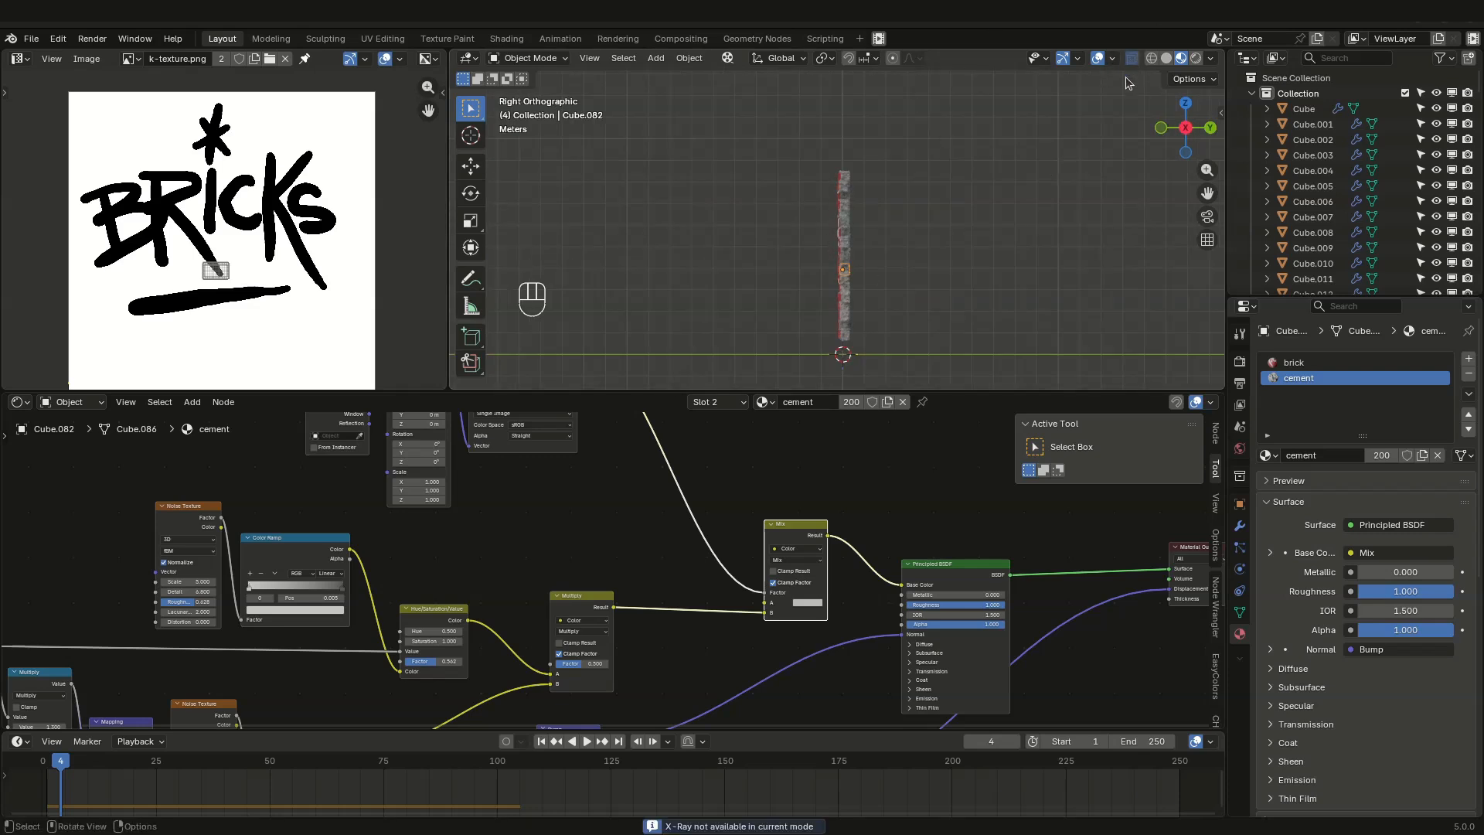
pyautogui.moveTo(806, 148); pyautogui.dragTo(866, 346)
pyautogui.press('Tab')
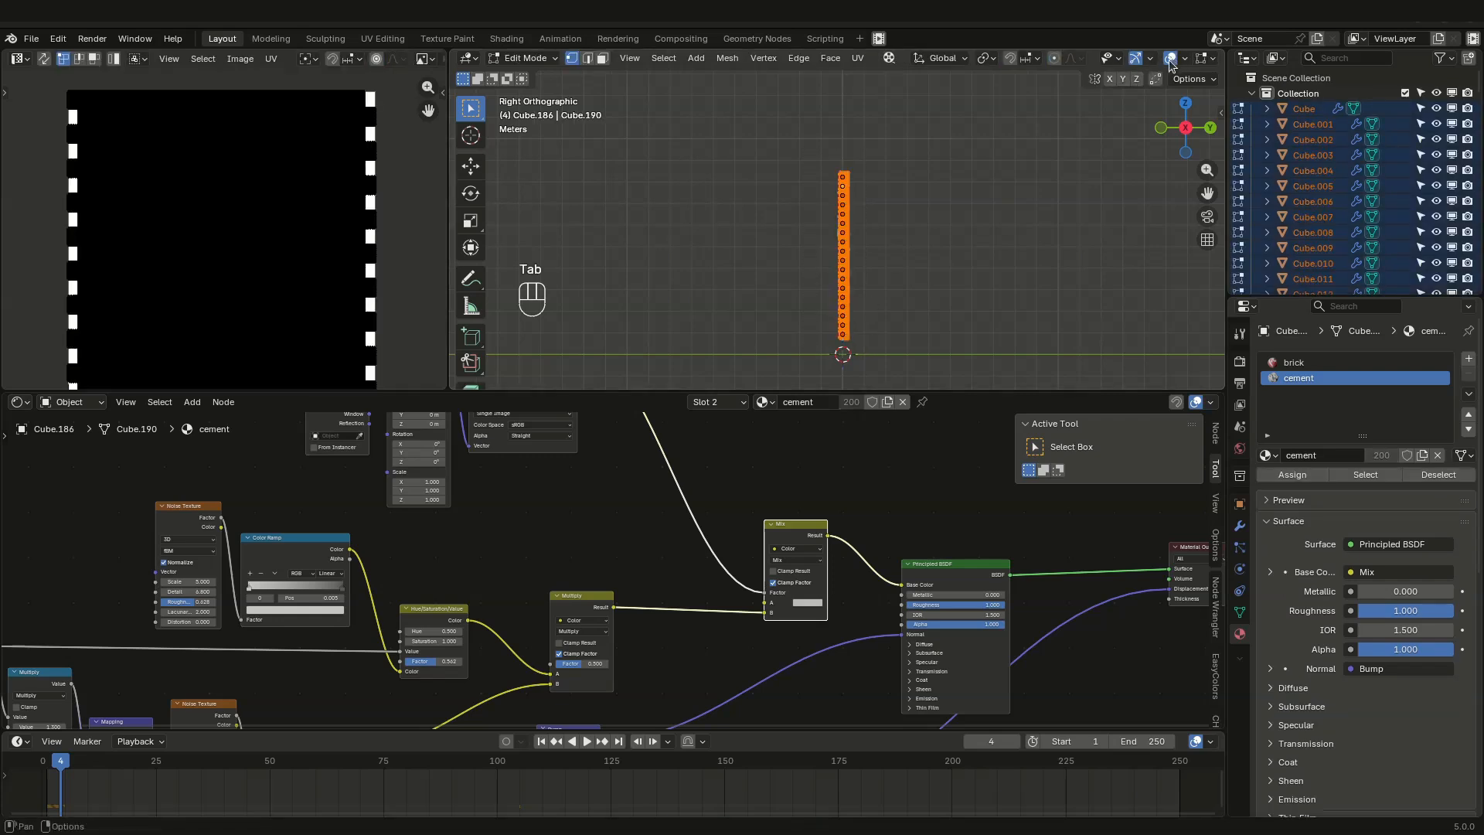
# Step: Enable X-ray and face selection, and select only the faces on the rear side of all the bricks
pyautogui.scroll(-3, 1152, 64)
pyautogui.click(1137, 64)
pyautogui.click(507, 59)
pyautogui.scroll(3, 834, 288)
pyautogui.scroll(-1, 875, 219)
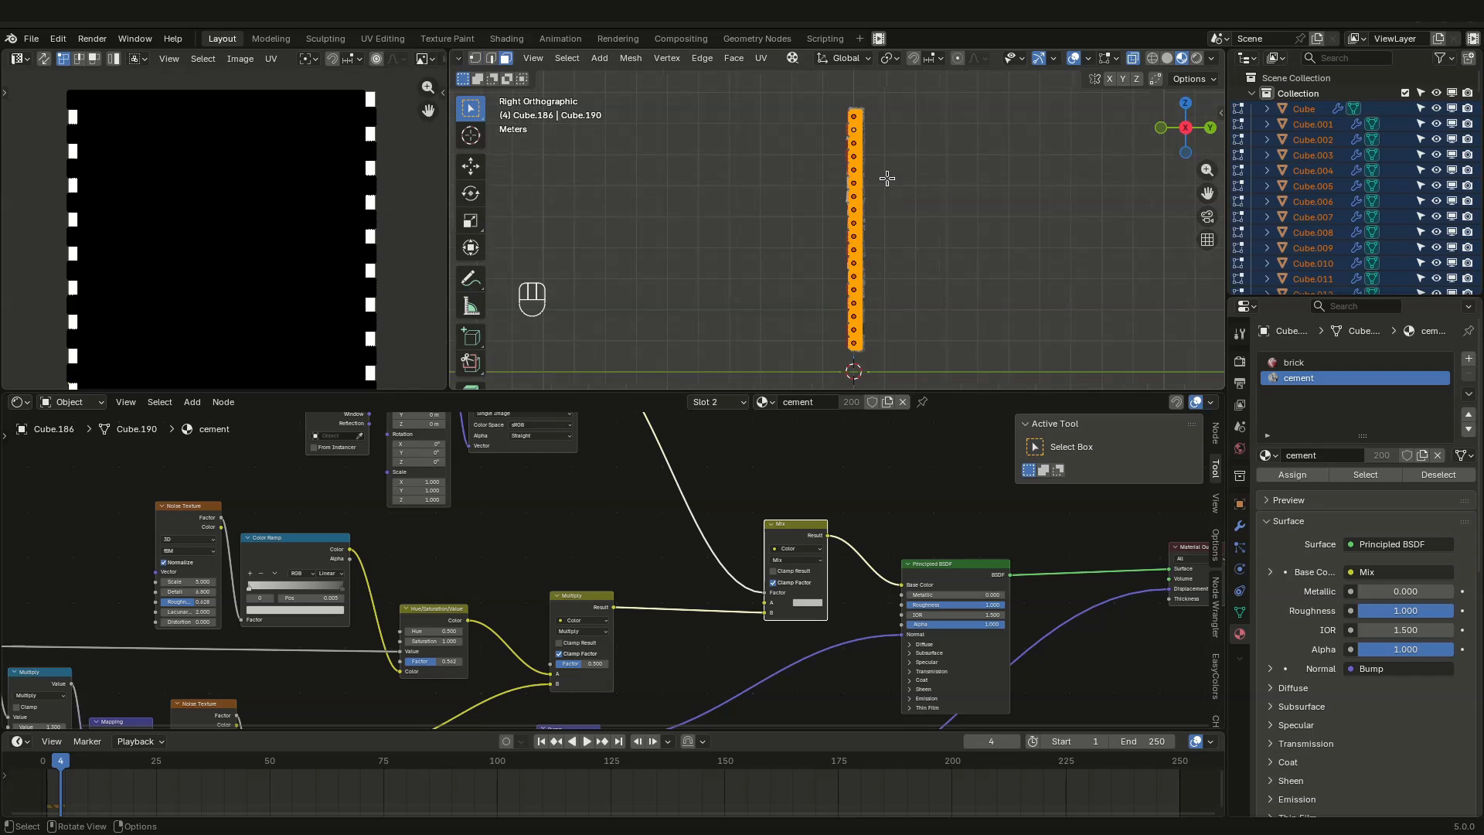
pyautogui.moveTo(906, 98); pyautogui.dragTo(856, 381)
pyautogui.moveTo(886, 325); pyautogui.dragTo(838, 305, button='middle')
pyautogui.scroll(-4, 857, 307)
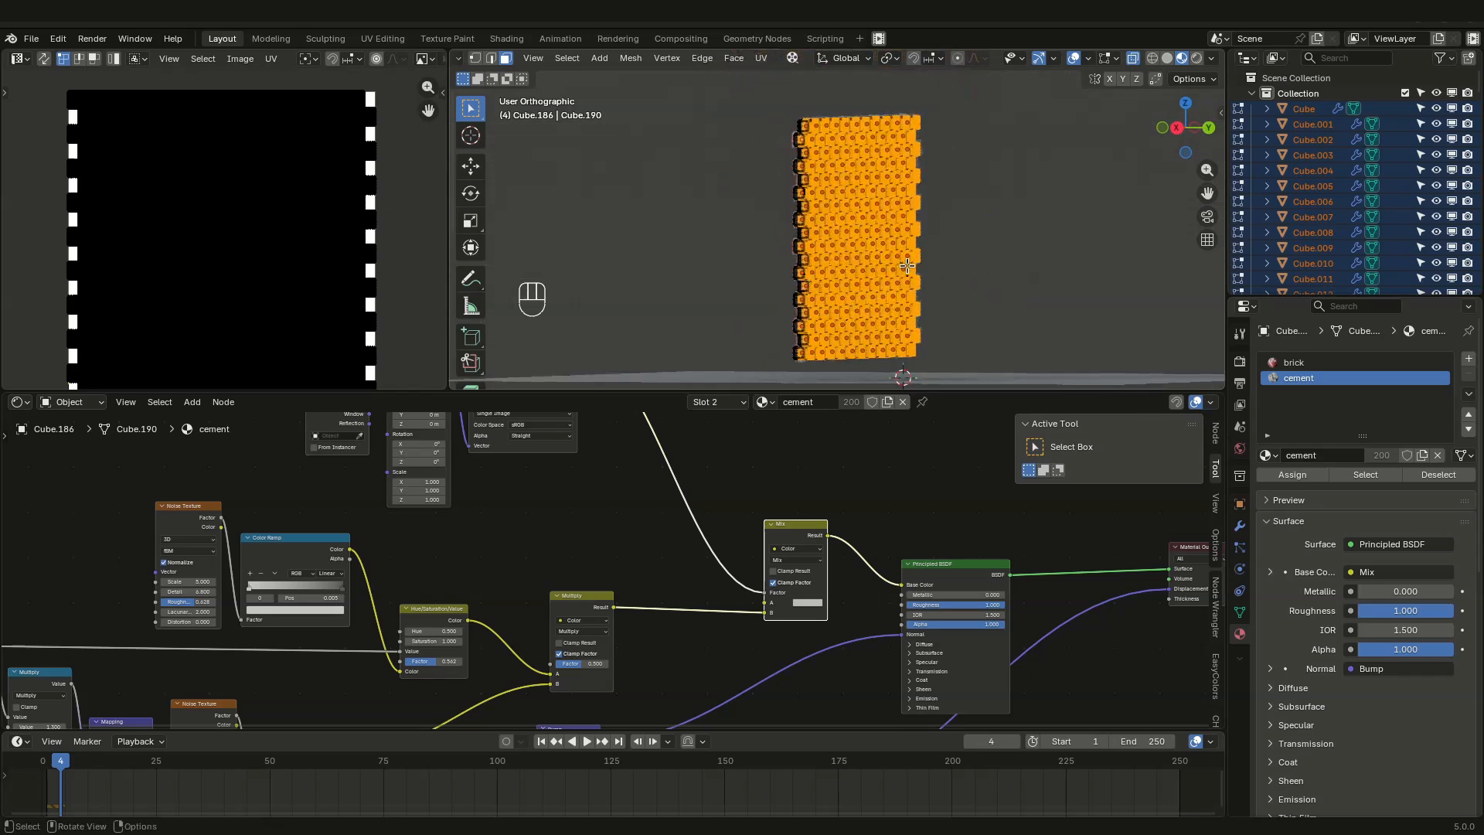
# Step: Reset the UV mapping of the selected rear faces
pyautogui.press('u')
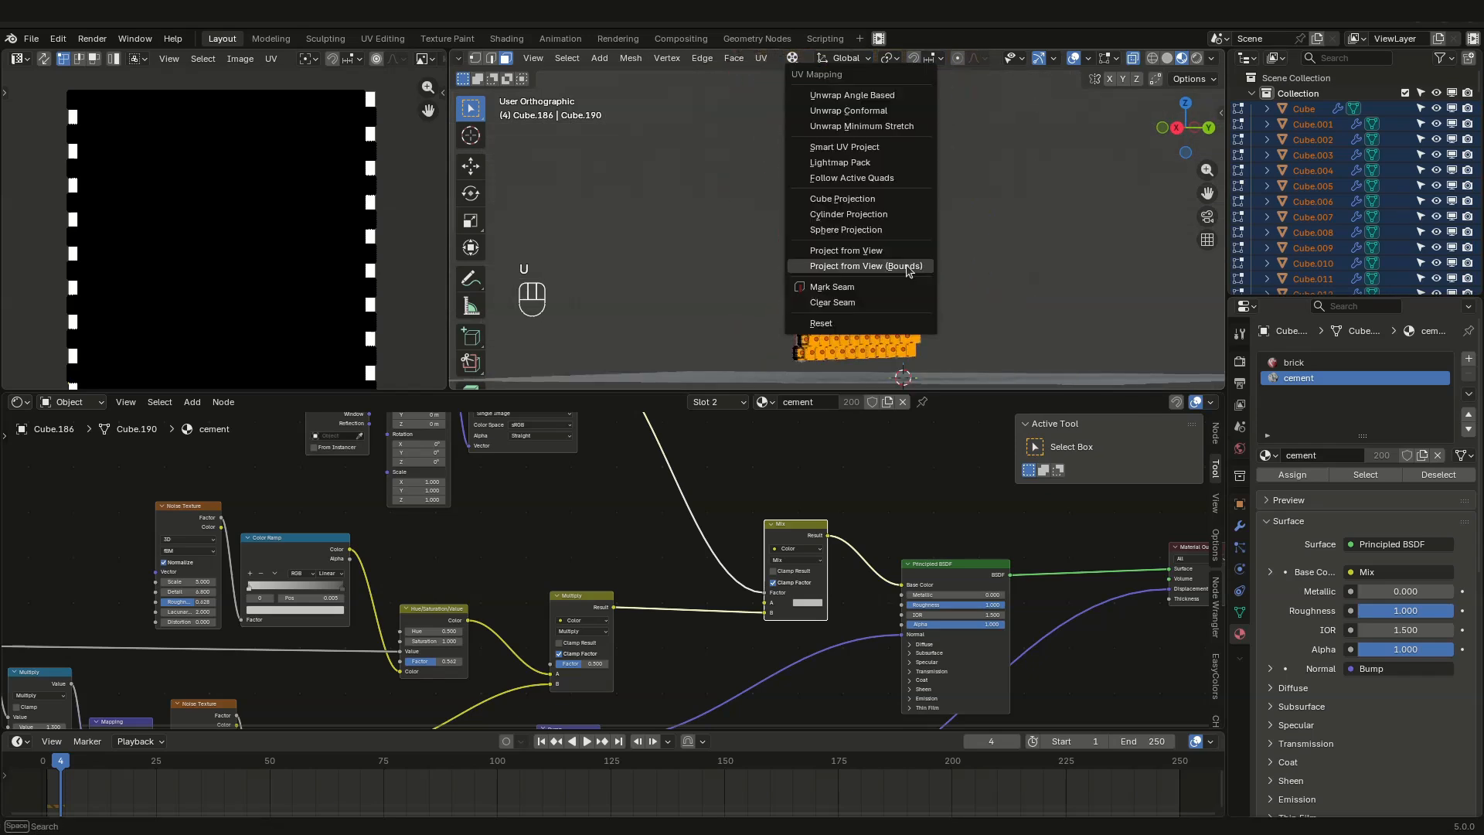
pyautogui.click(862, 321)
pyautogui.scroll(-3, 380, 292)
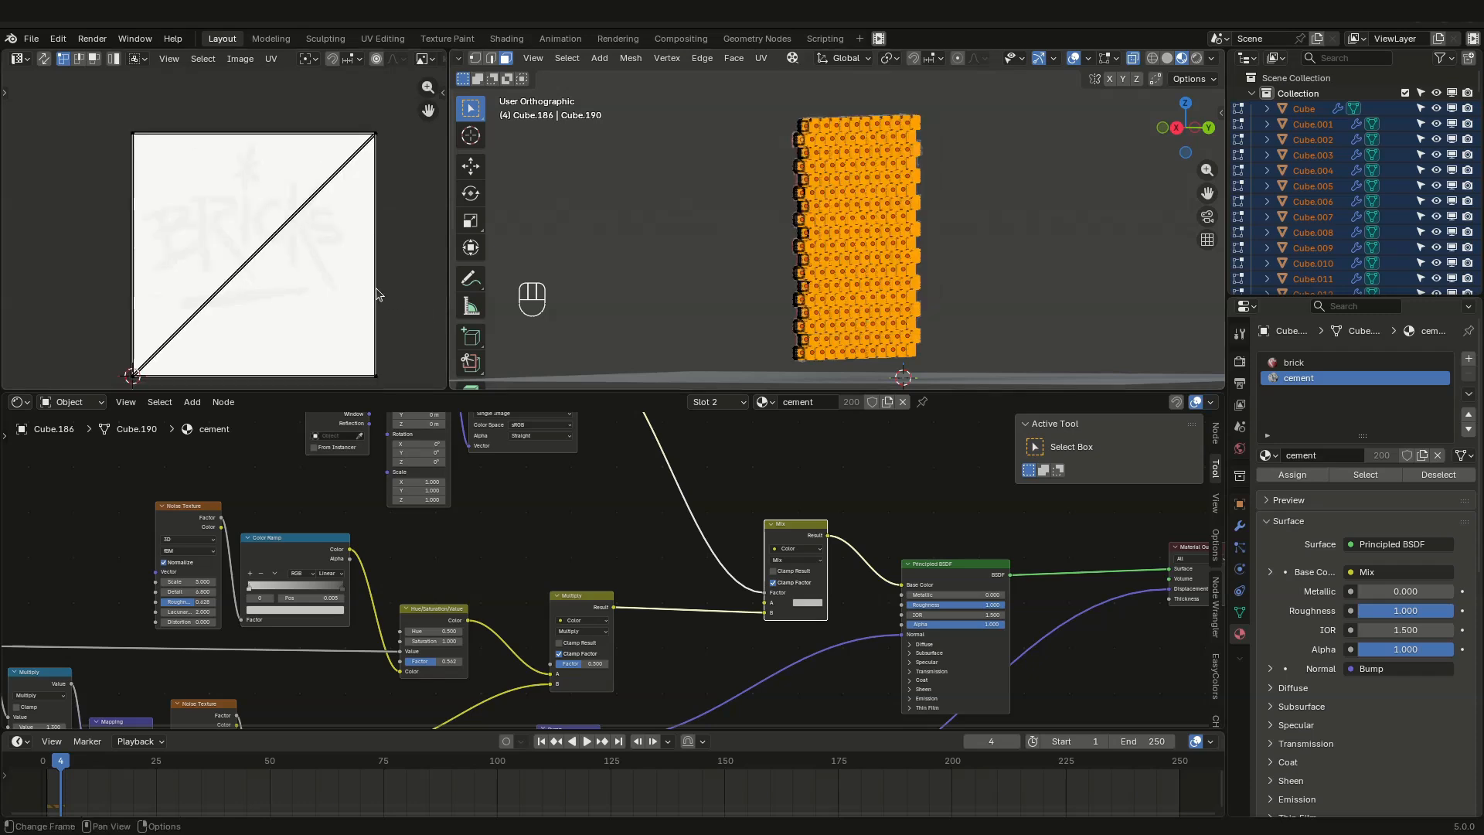
# Step: Scale all the rear faces' UVs to 0, move them onto the blank white area below the lettering, and leave Edit Mode
pyautogui.press('a')
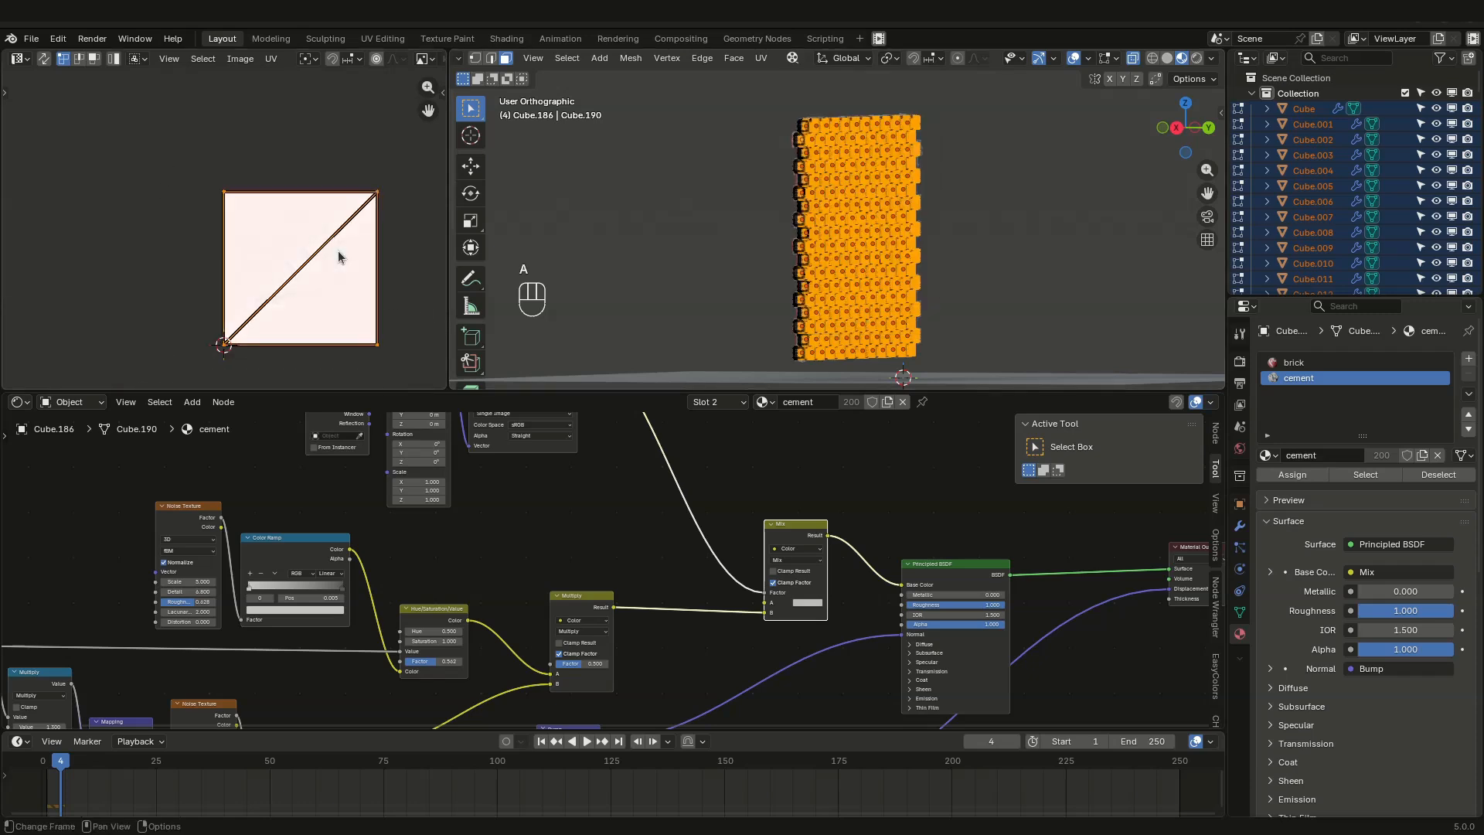
pyautogui.press('s')
pyautogui.press('KP_0')
pyautogui.press('KP_Enter')
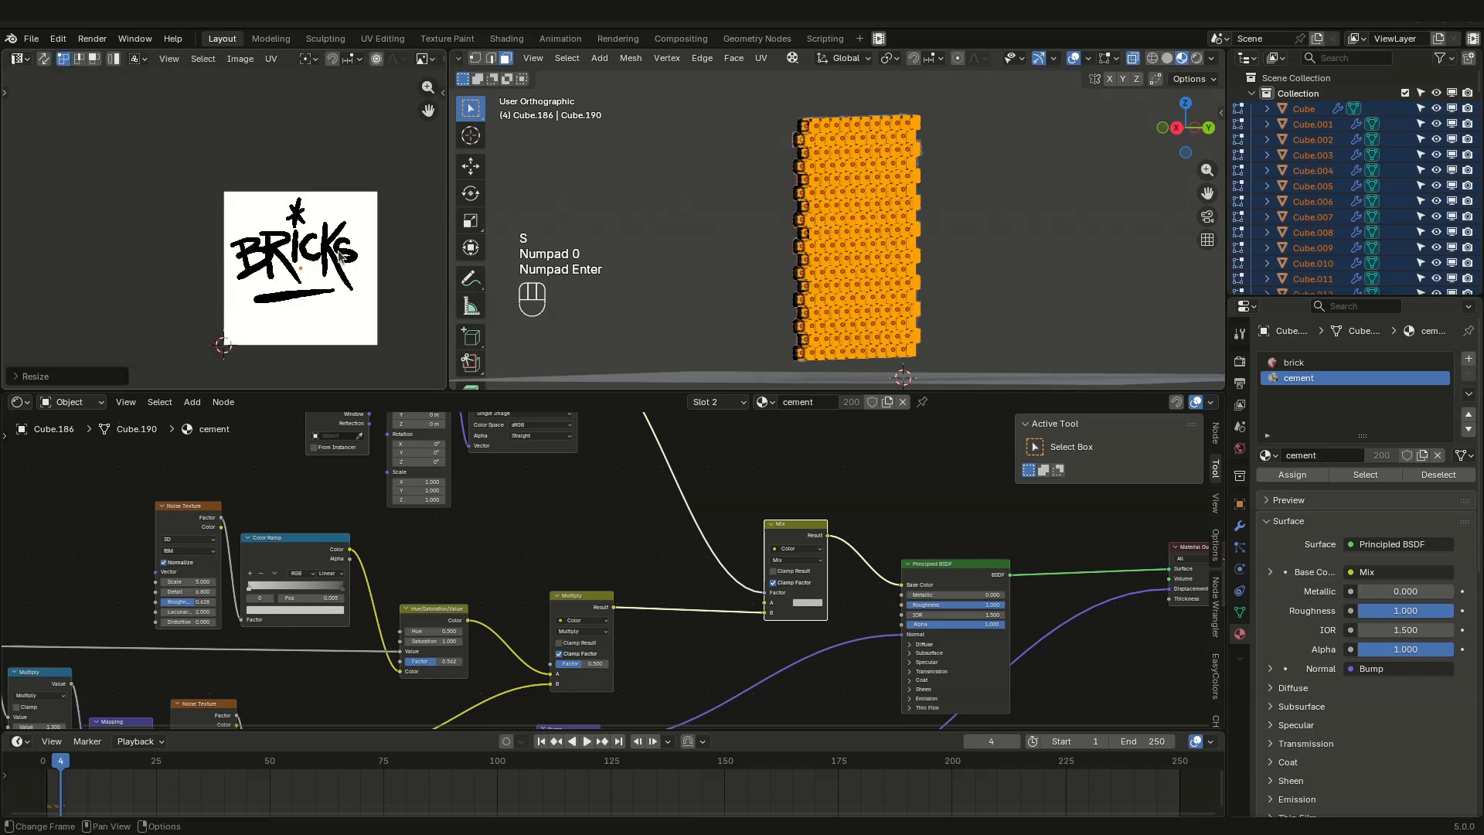
pyautogui.press('g')
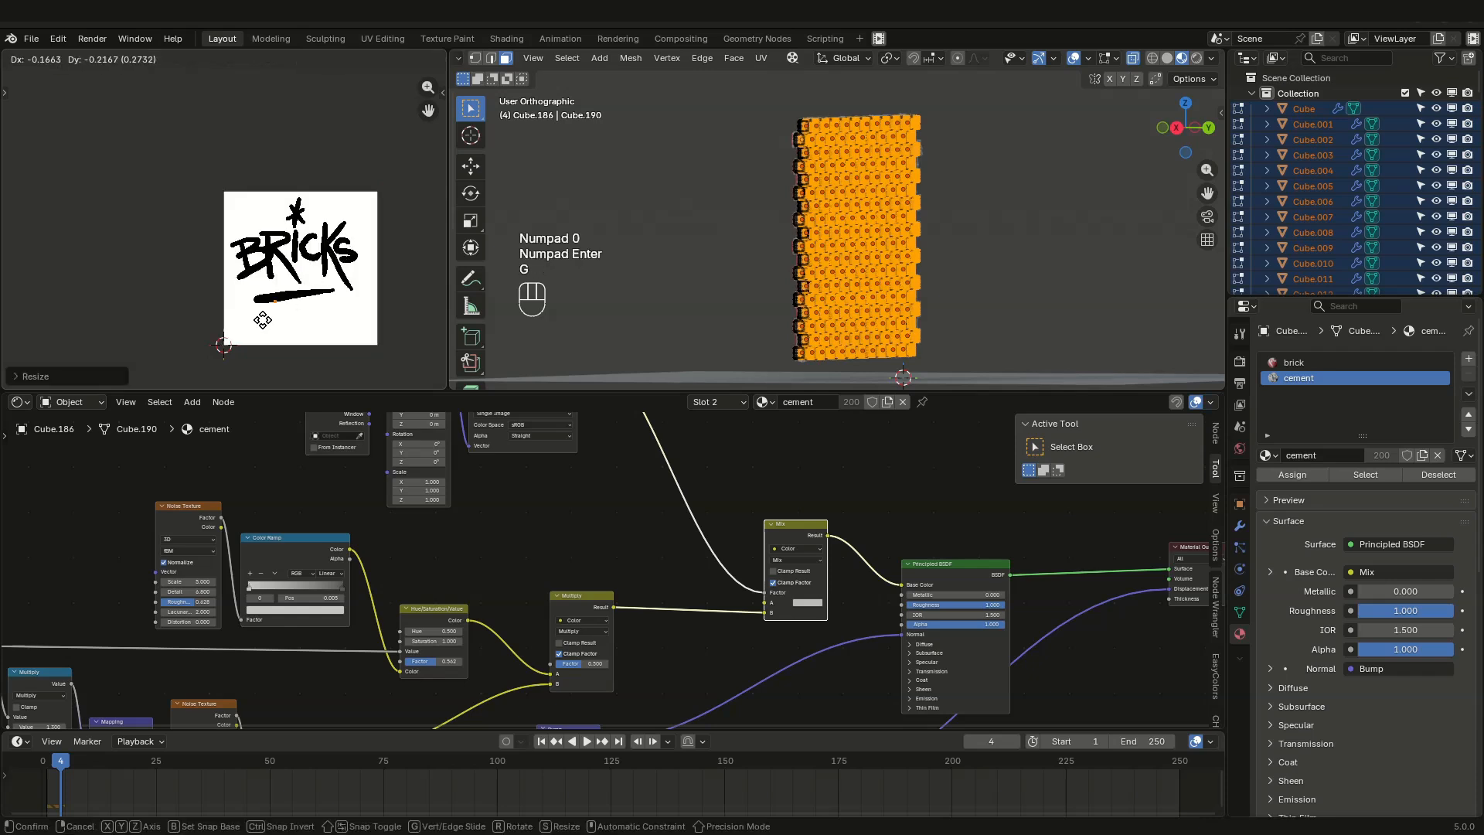
pyautogui.click(249, 334)
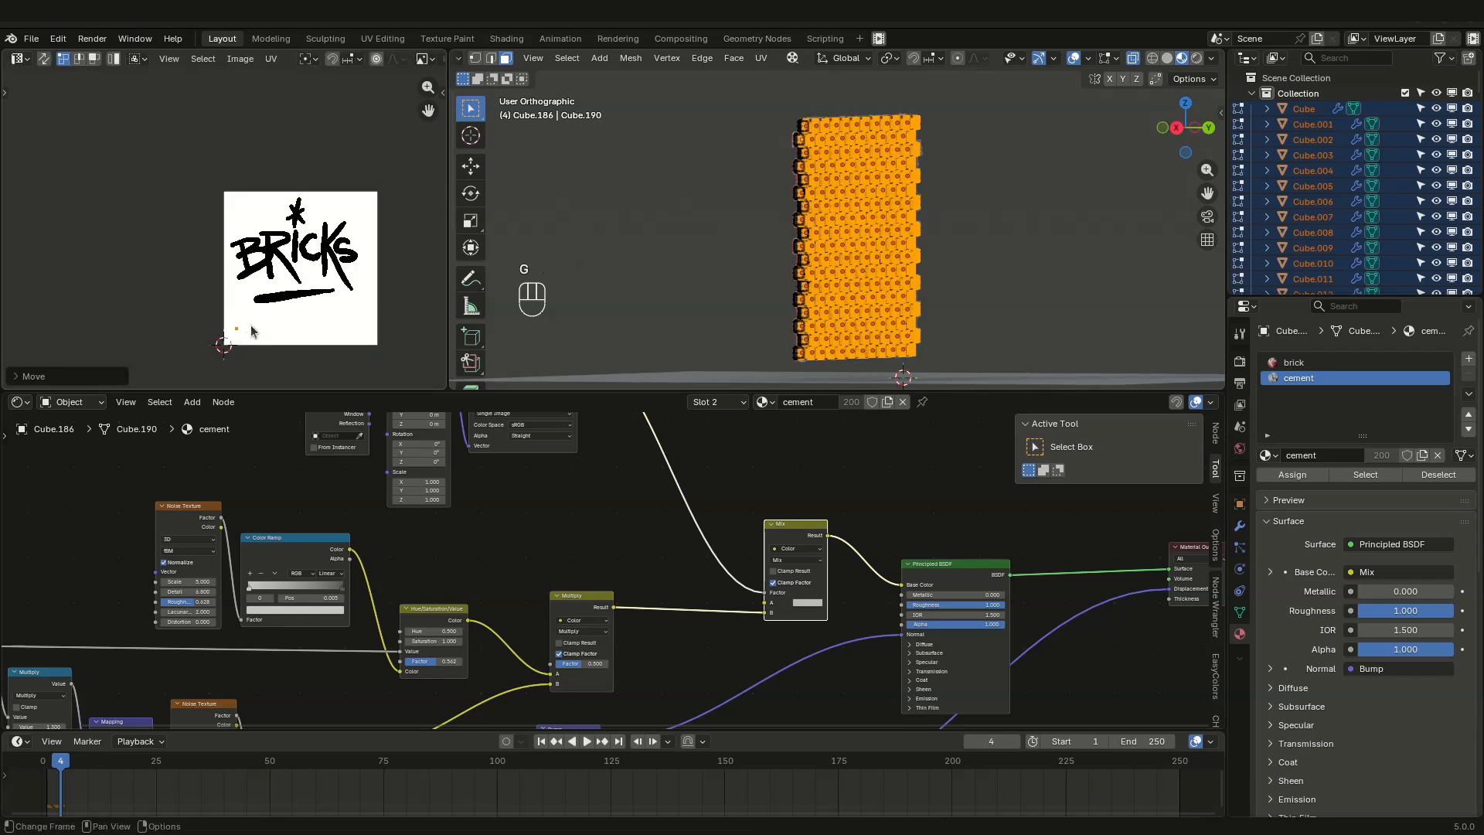
pyautogui.scroll(3, 251, 332)
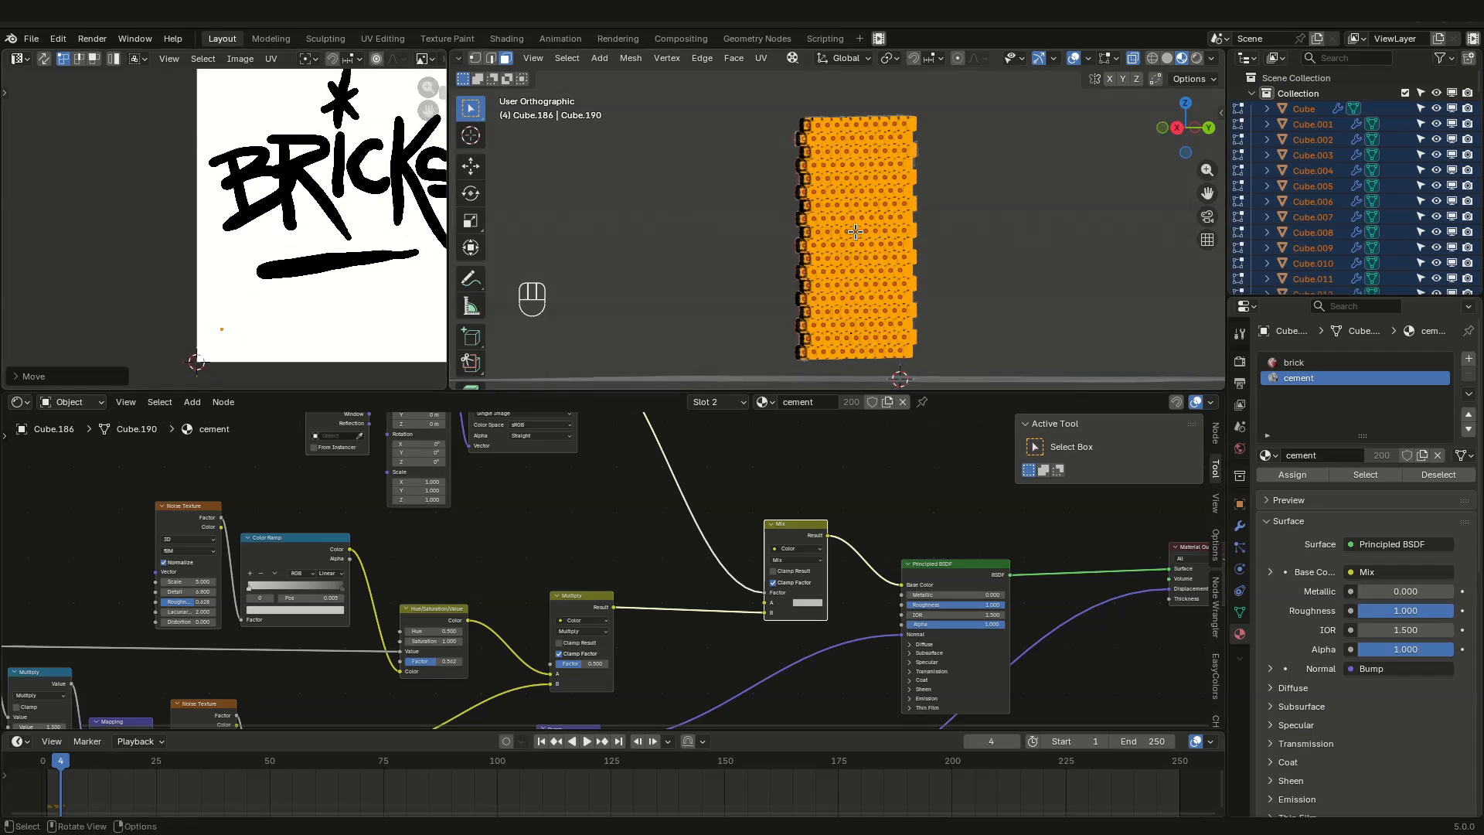
pyautogui.press('Tab')
pyautogui.moveTo(854, 233)
pyautogui.mouseDown(button='middle')
pyautogui.moveTo(838, 225)
pyautogui.moveTo(1042, 225)
pyautogui.moveTo(795, 242)
pyautogui.moveTo(1042, 229)
pyautogui.moveTo(1032, 280)
pyautogui.mouseUp(button='middle')
pyautogui.click(1043, 225)
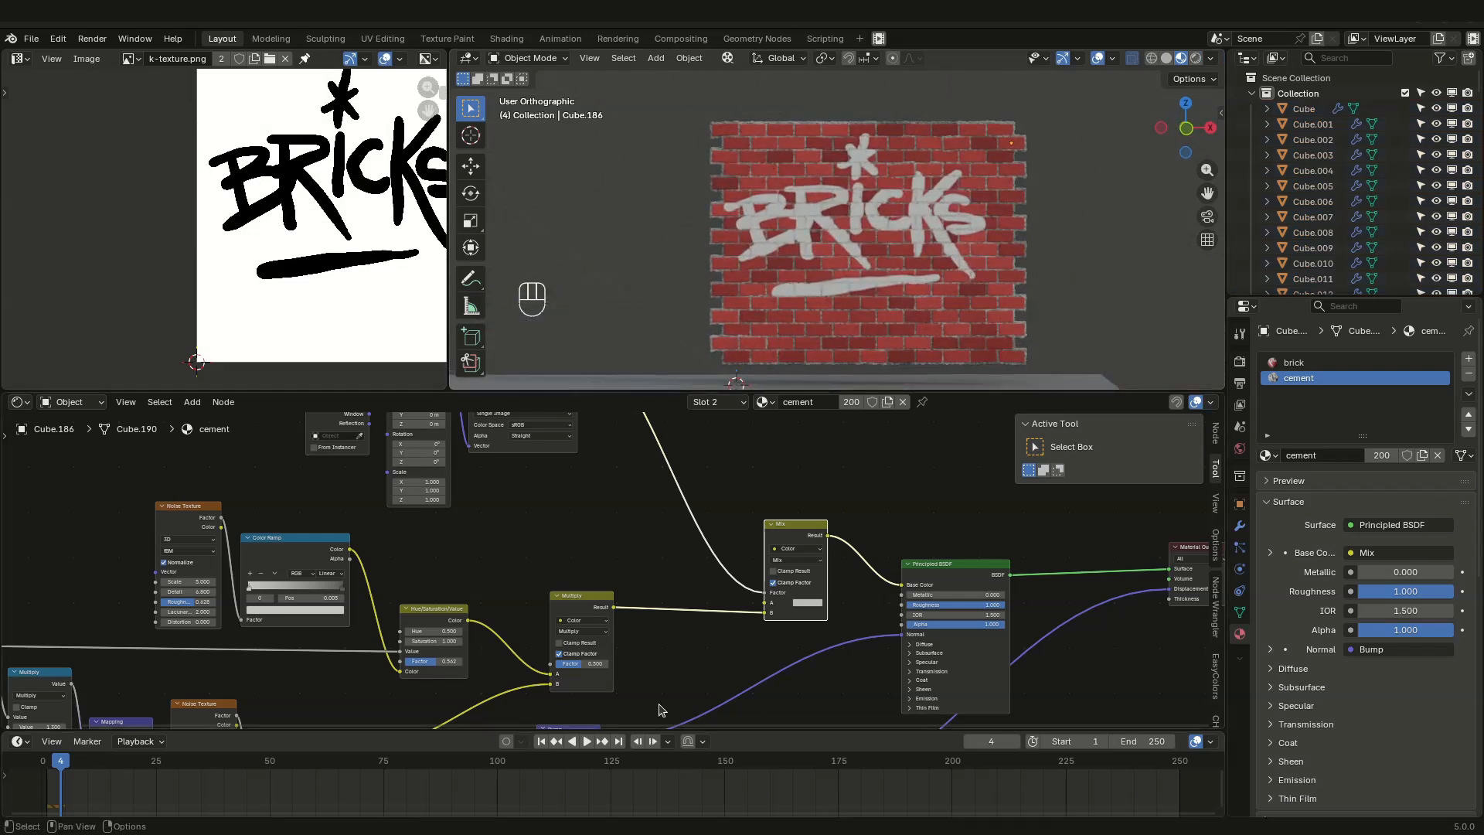
# Step: Play the explosion animation and examine the lettering on the standing wall and the scattered bricks from several angles
pyautogui.scroll(-2, 742, 611)
pyautogui.moveTo(738, 615); pyautogui.dragTo(748, 576, button='middle')
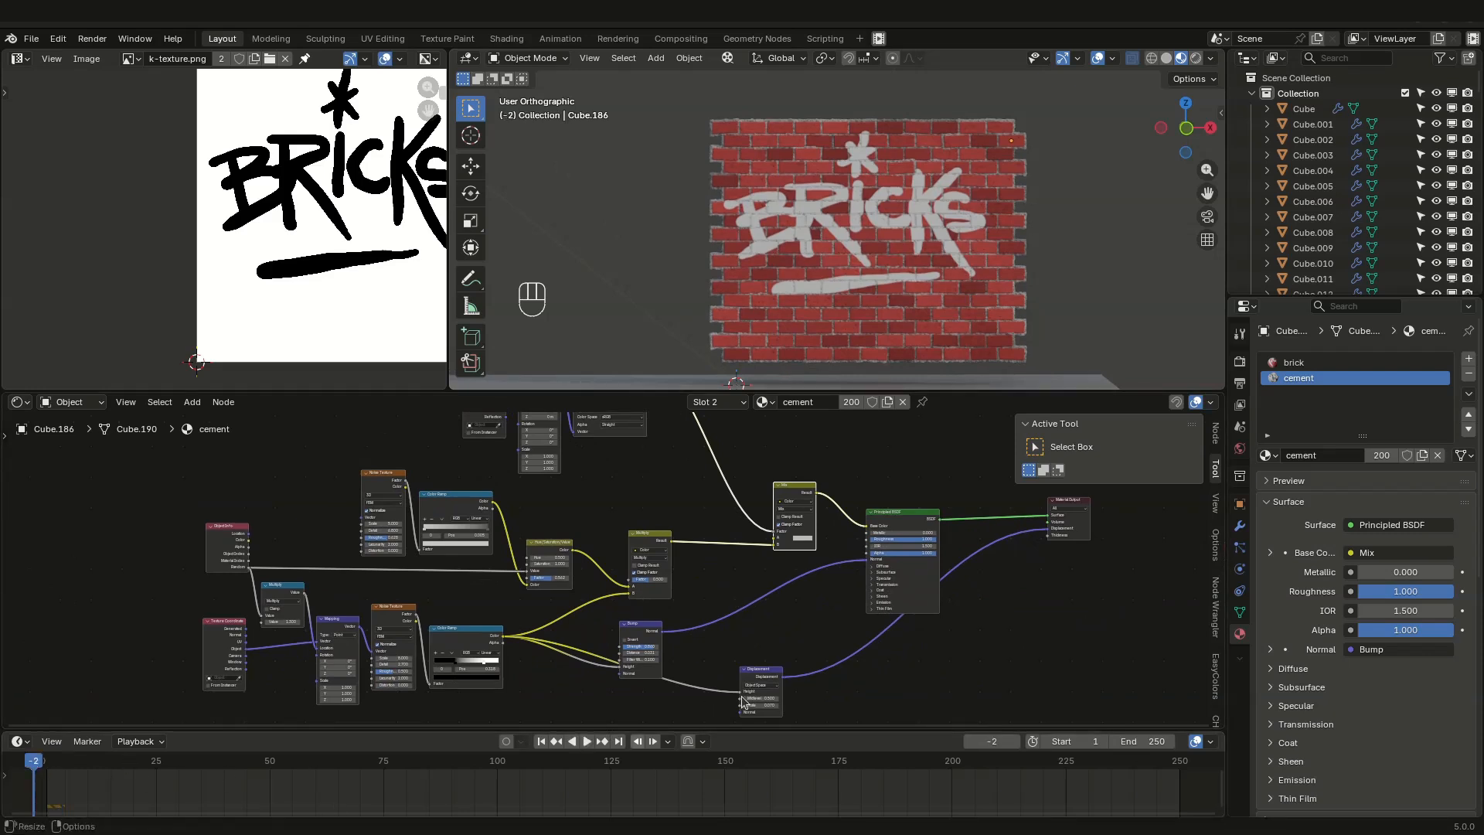
pyautogui.press('space')
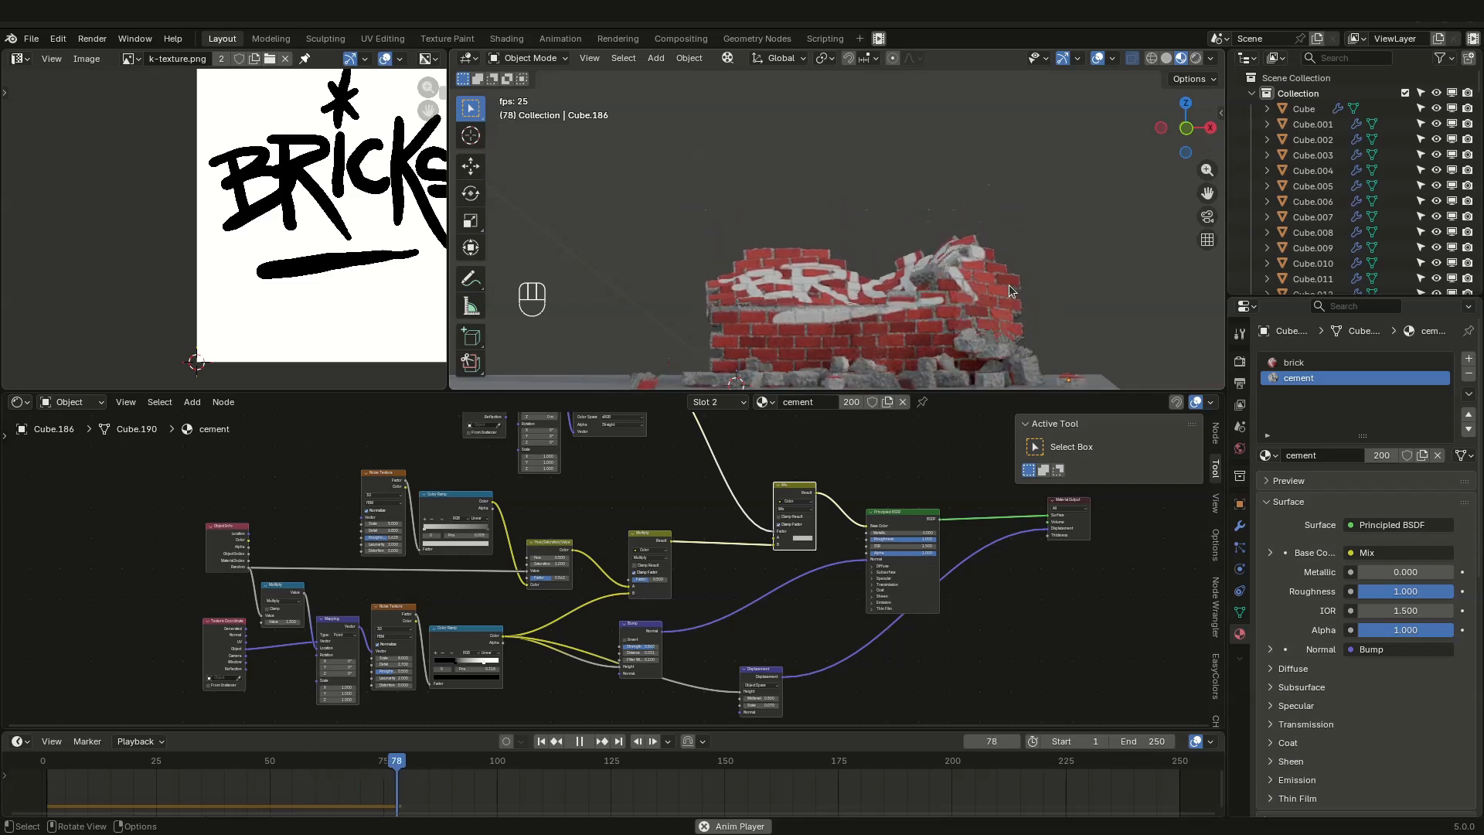
pyautogui.moveTo(799, 305); pyautogui.dragTo(879, 258, button='middle')
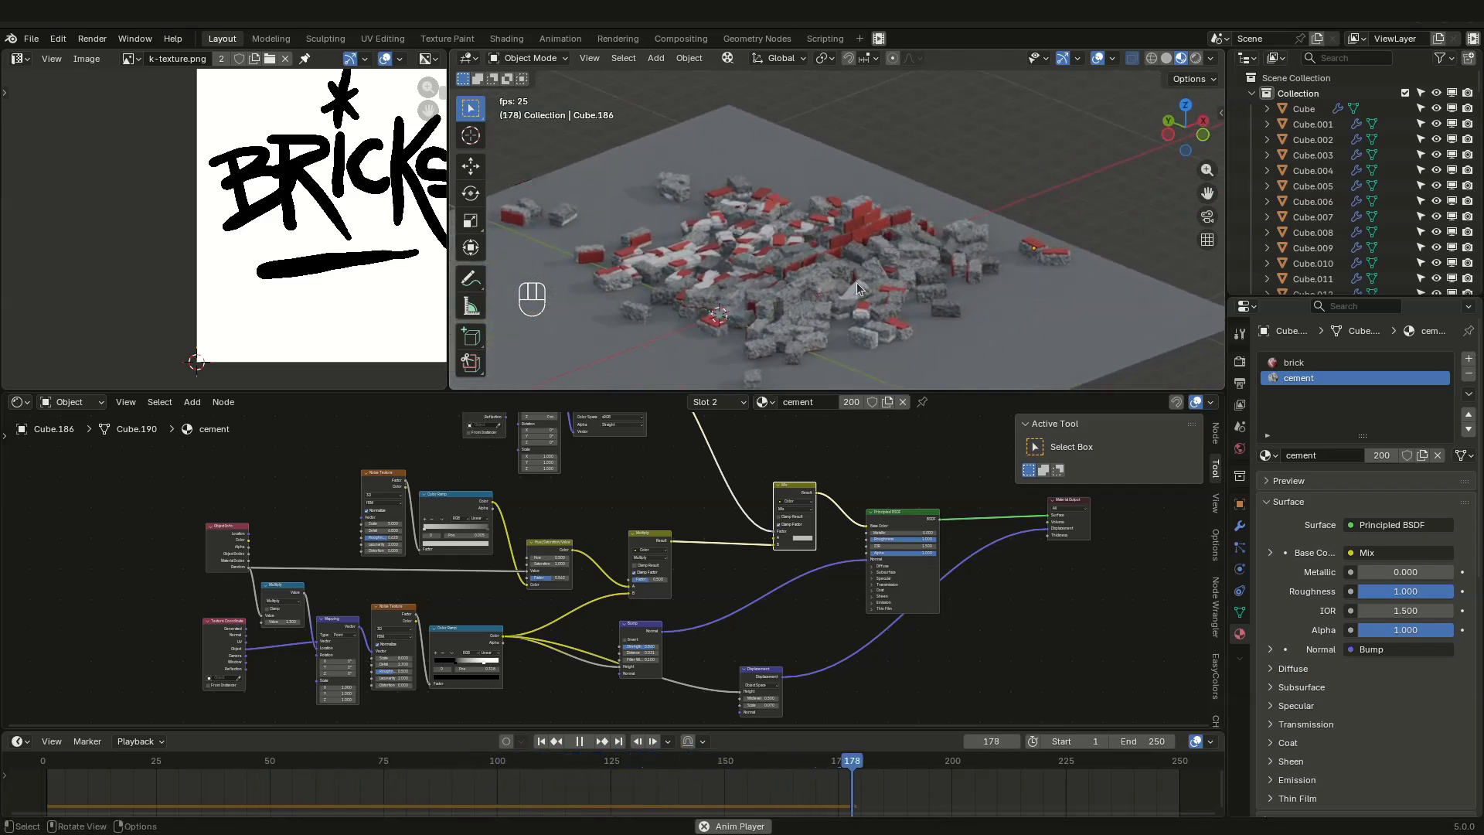
pyautogui.moveTo(869, 303); pyautogui.dragTo(847, 286, button='middle')
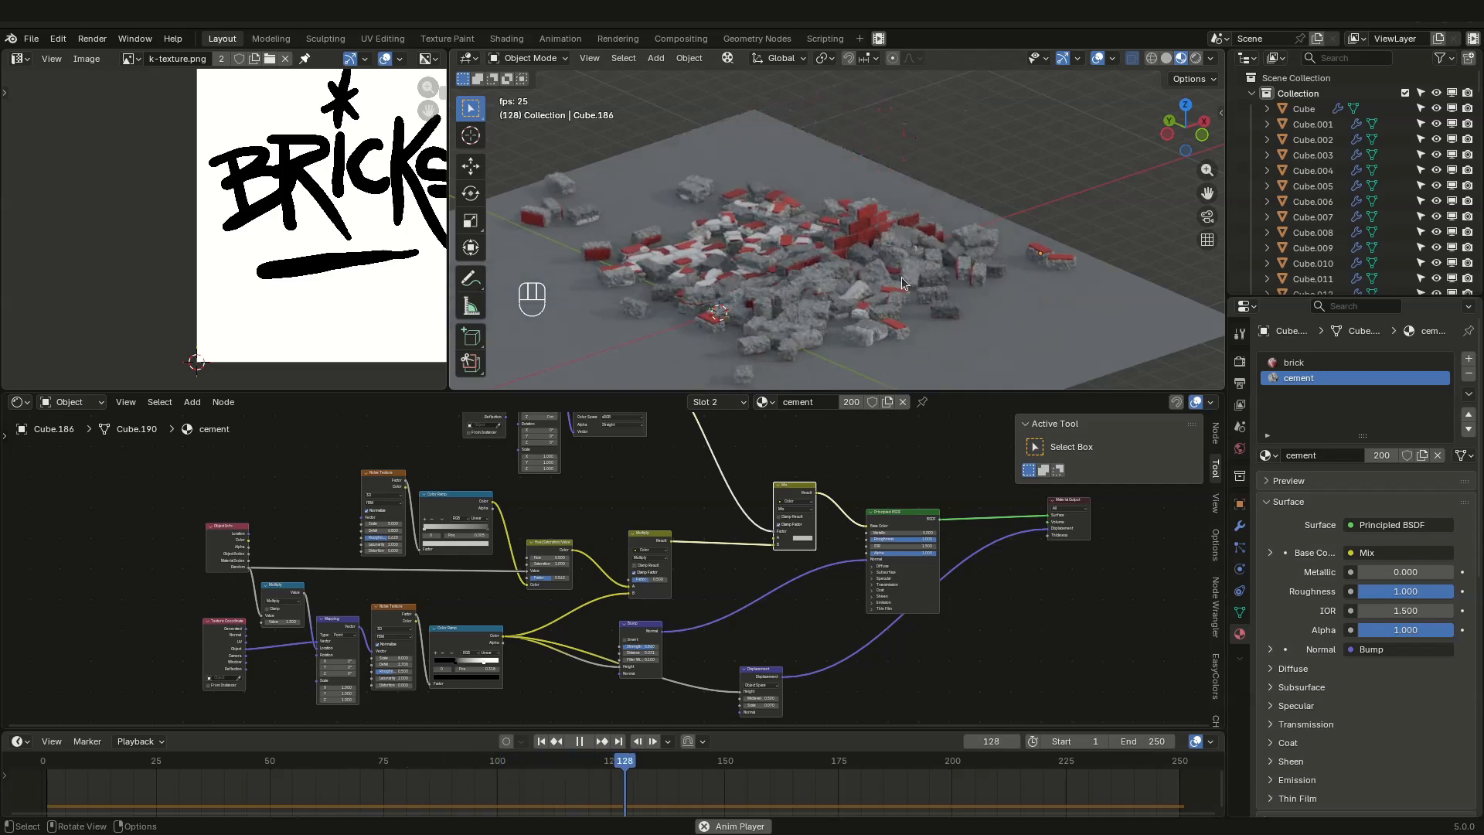
pyautogui.moveTo(842, 258); pyautogui.dragTo(867, 271, button='middle')
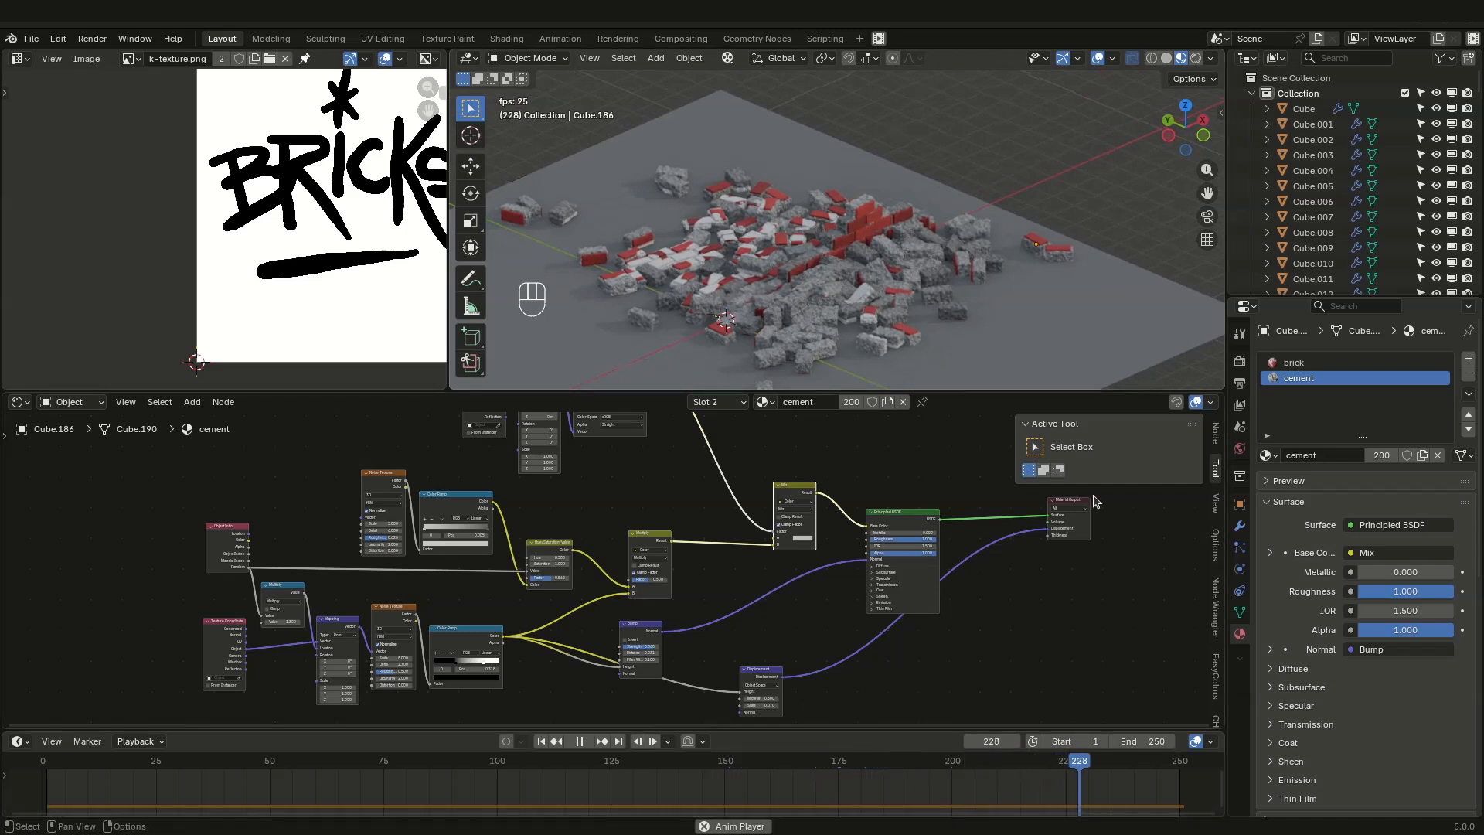
pyautogui.moveTo(831, 279); pyautogui.dragTo(793, 266, button='middle')
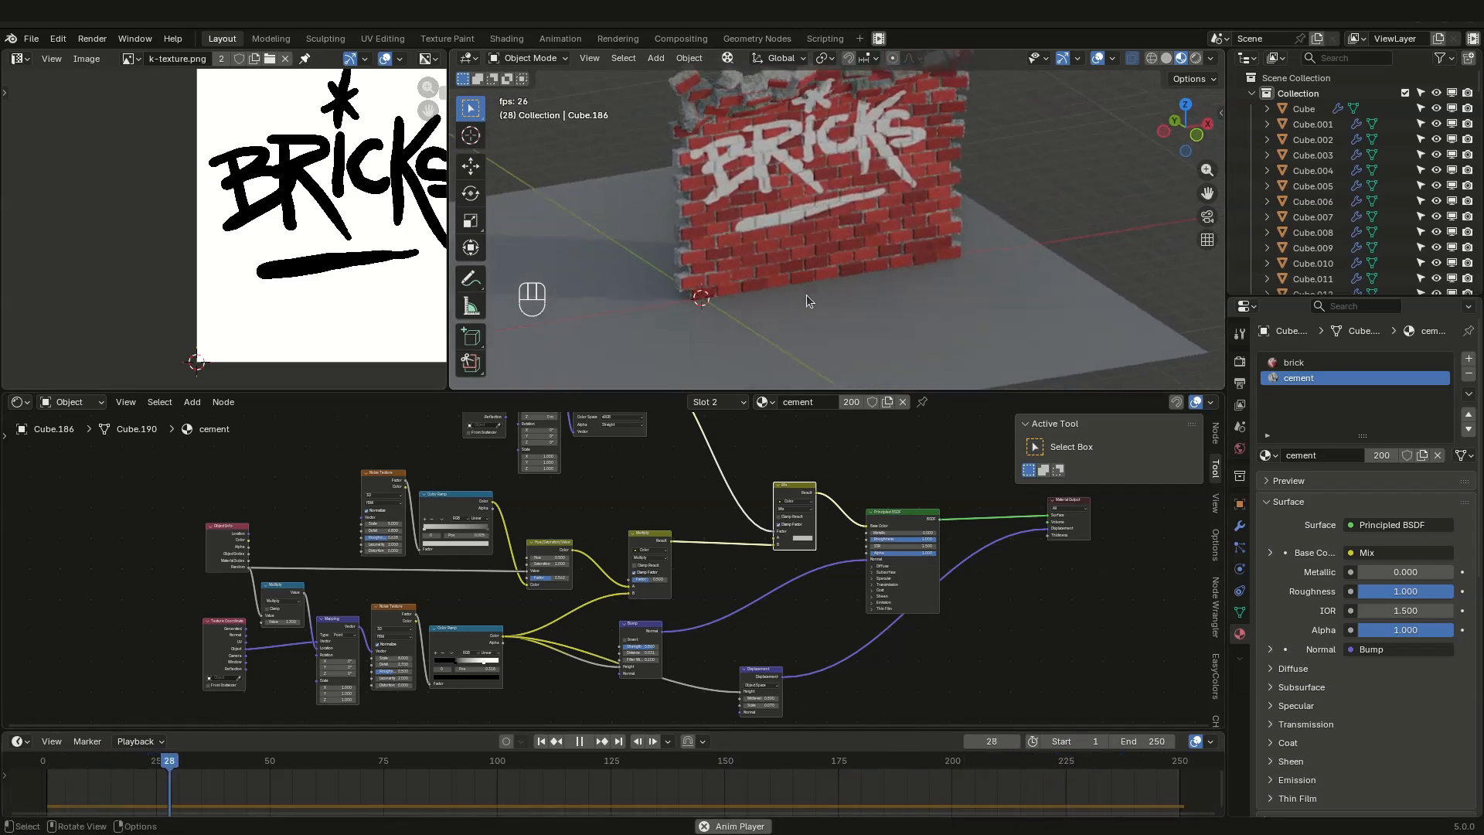
pyautogui.scroll(-2, 805, 294)
pyautogui.moveTo(854, 175); pyautogui.dragTo(750, 201, button='middle')
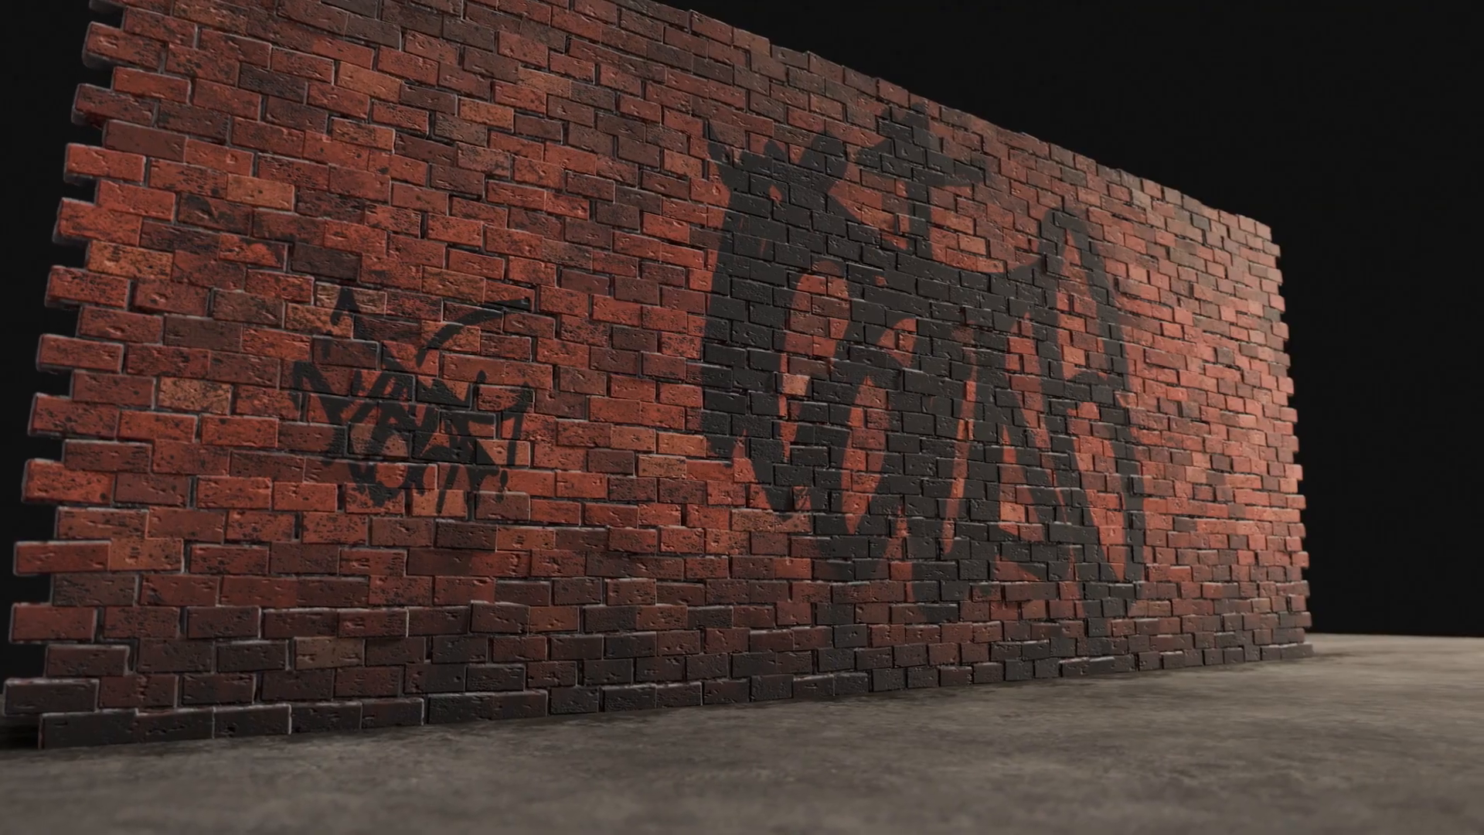